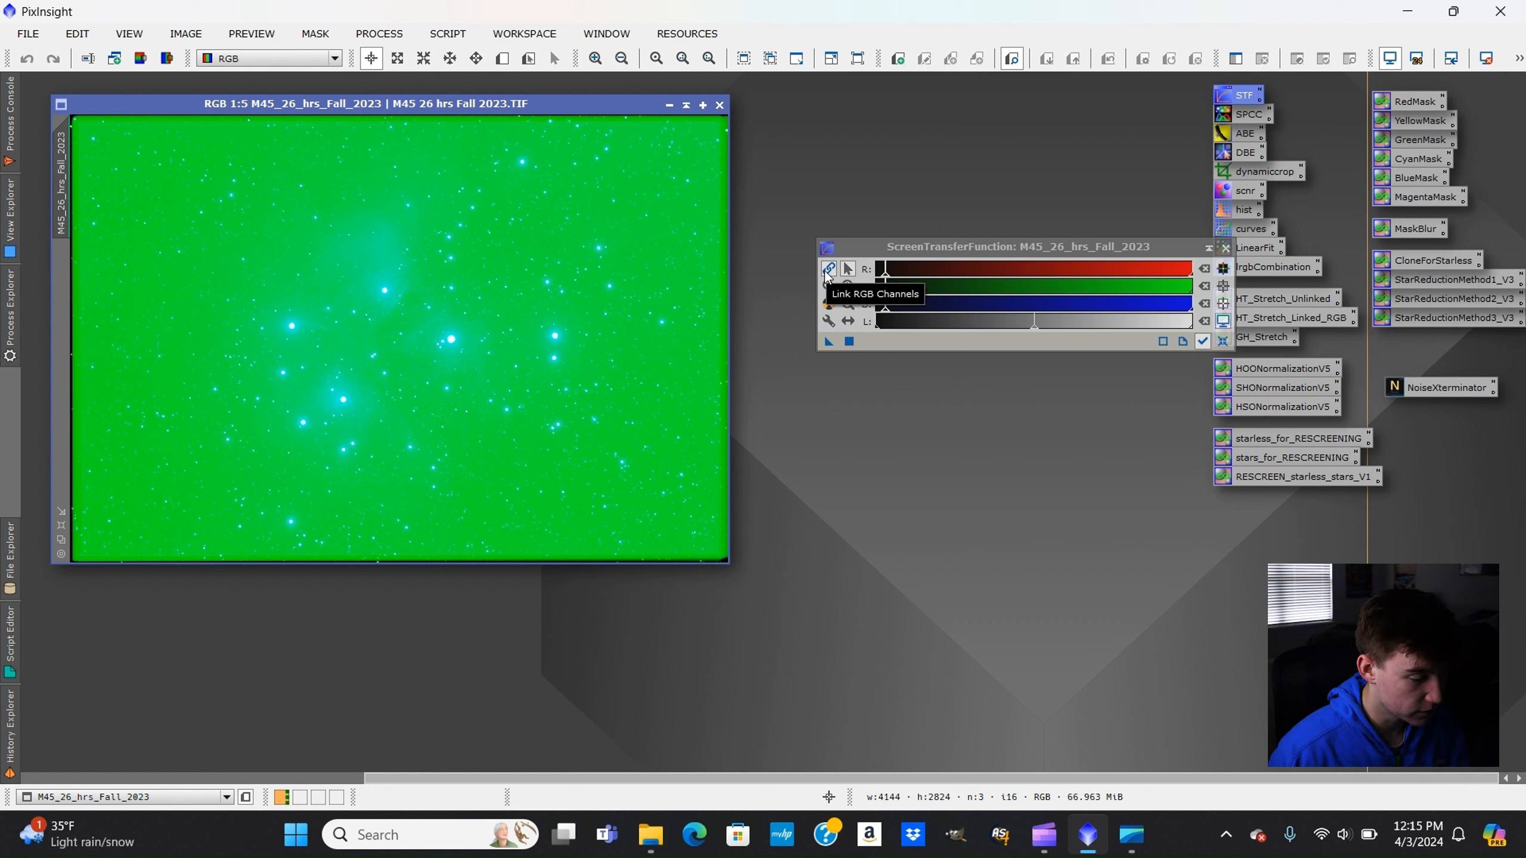
Unlink the RGB channels in ScreenTransferFunction and auto-stretch the display of the M45 image.
left_click(828, 270)
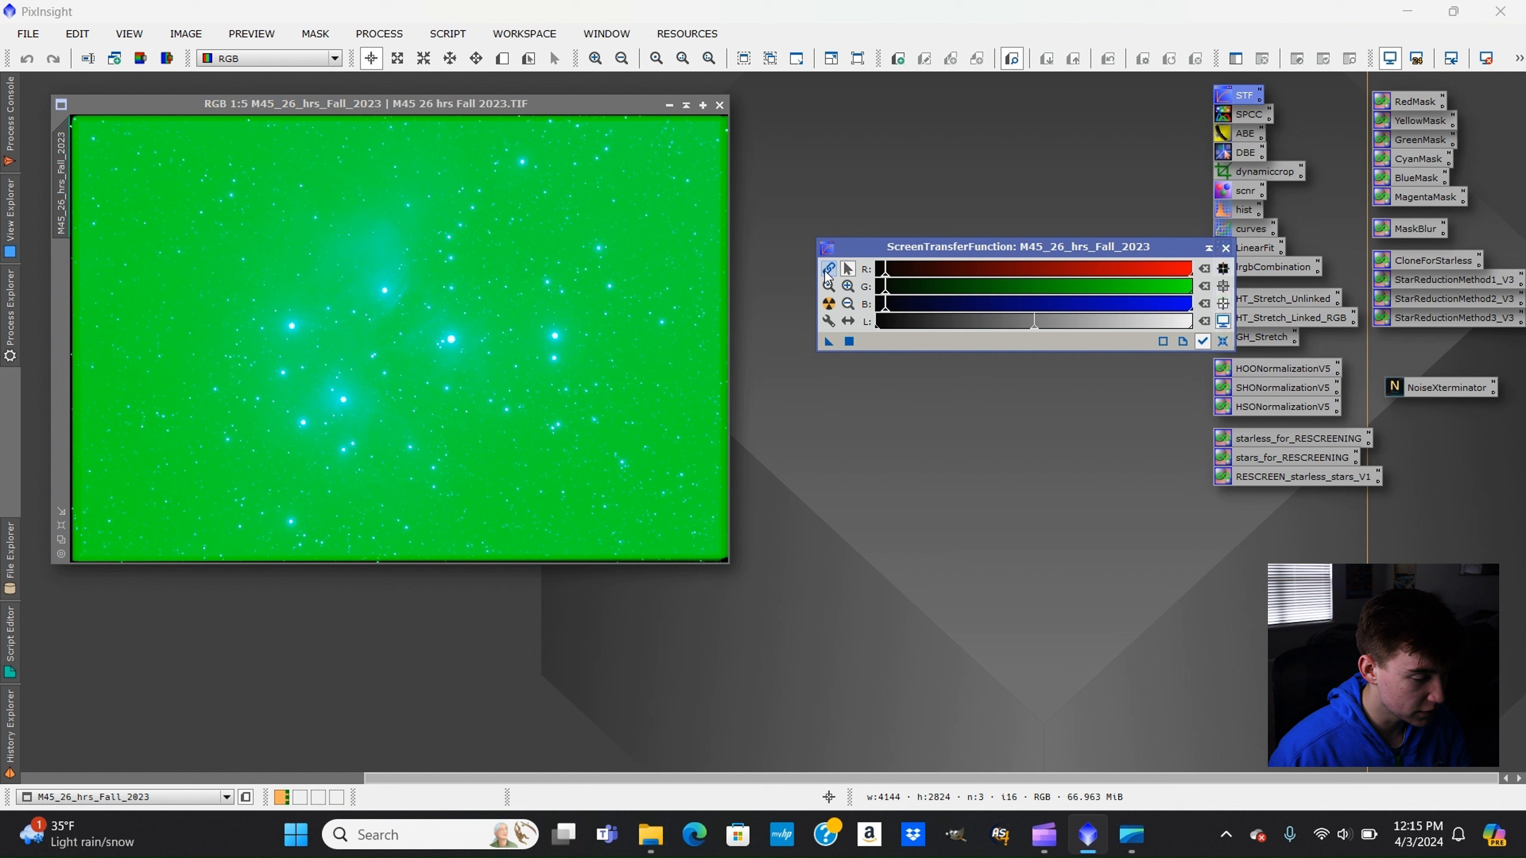
left_click(829, 303)
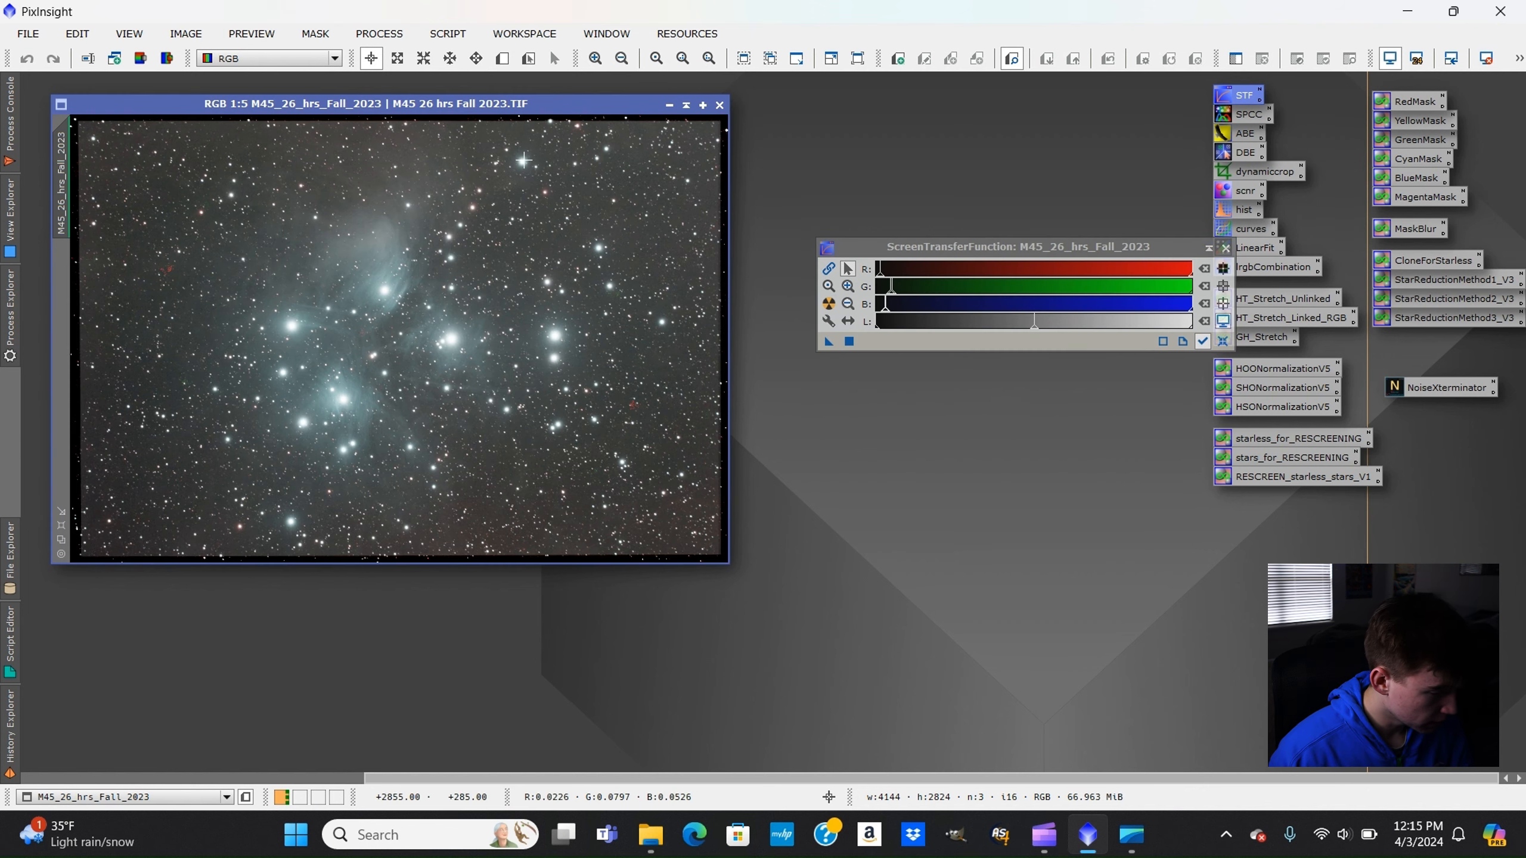
scroll(473, 233, "up", 2)
scroll(473, 233, "up", 3)
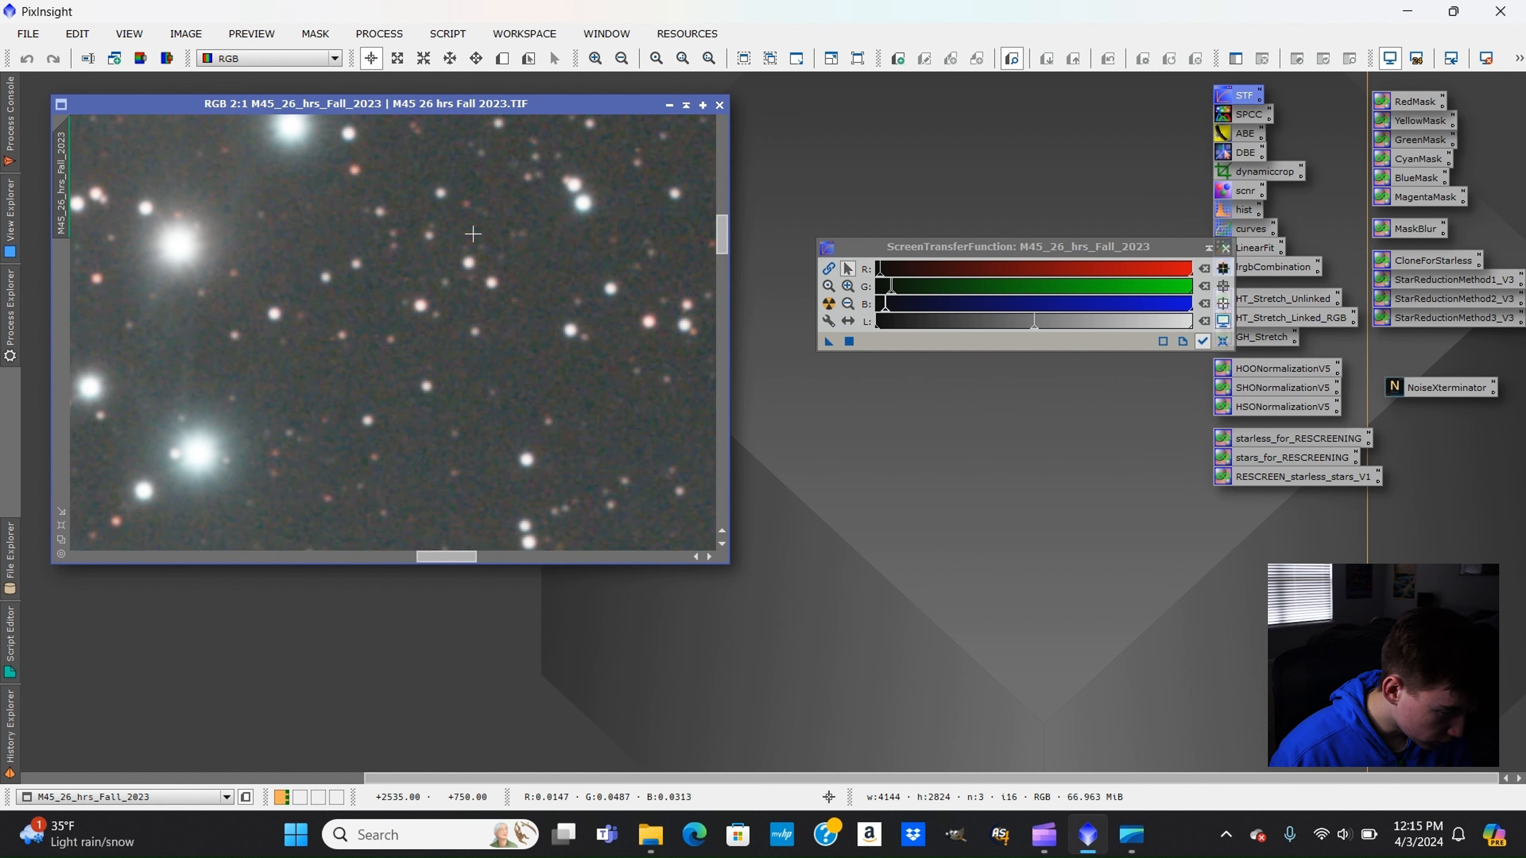
scroll(272, 265, "down", 5)
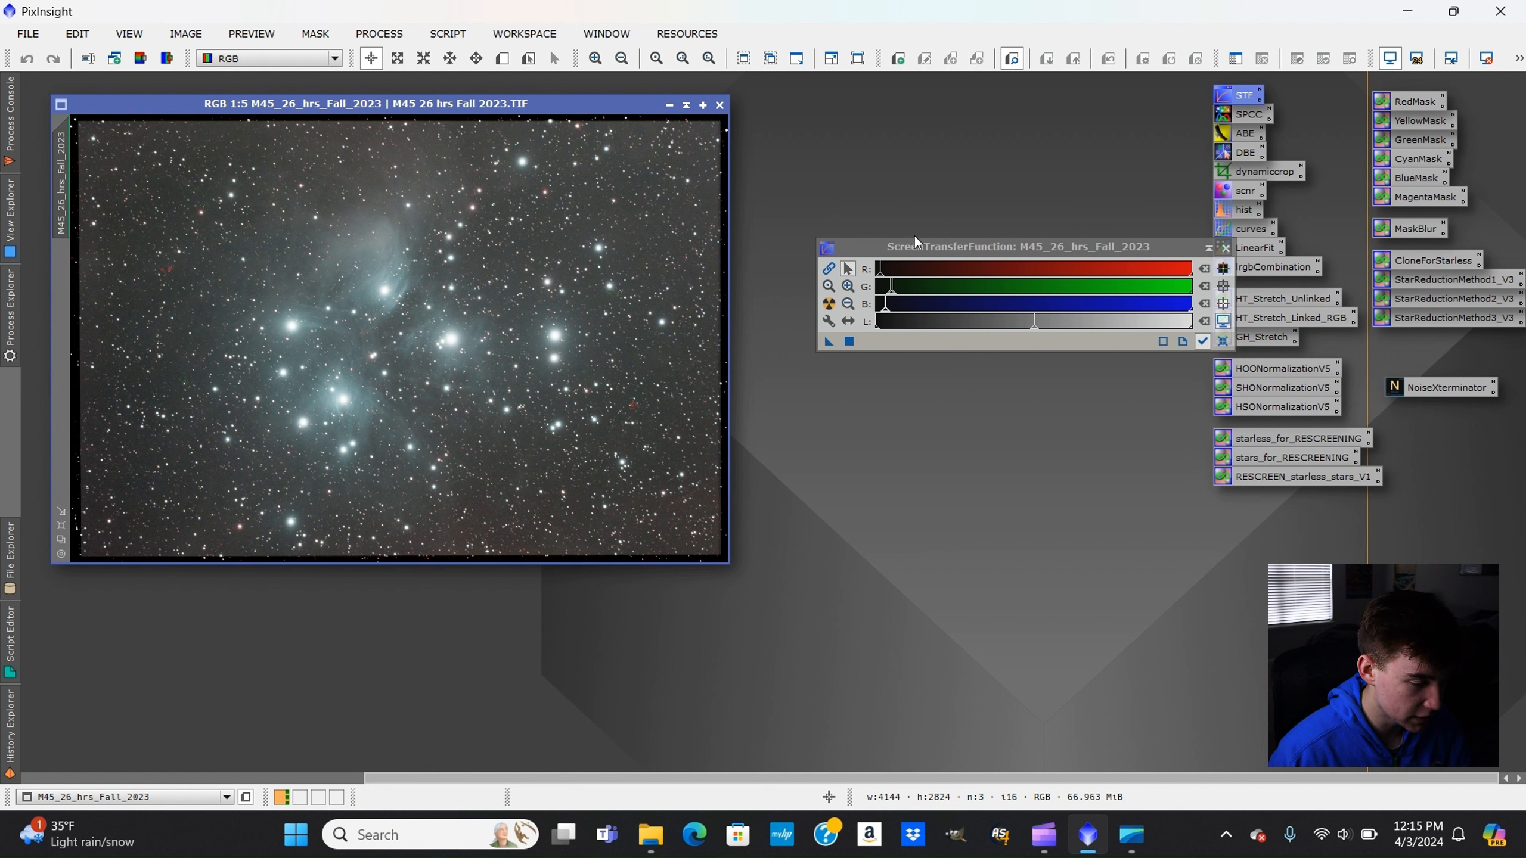
Move the ScreenTransferFunction and image windows aside and draw a DynamicCrop rectangle about 4014 × 2699 px over the image, excluding most of the black border.
left_click_drag(1008, 240, 1167, 538)
left_click_drag(521, 117, 625, 119)
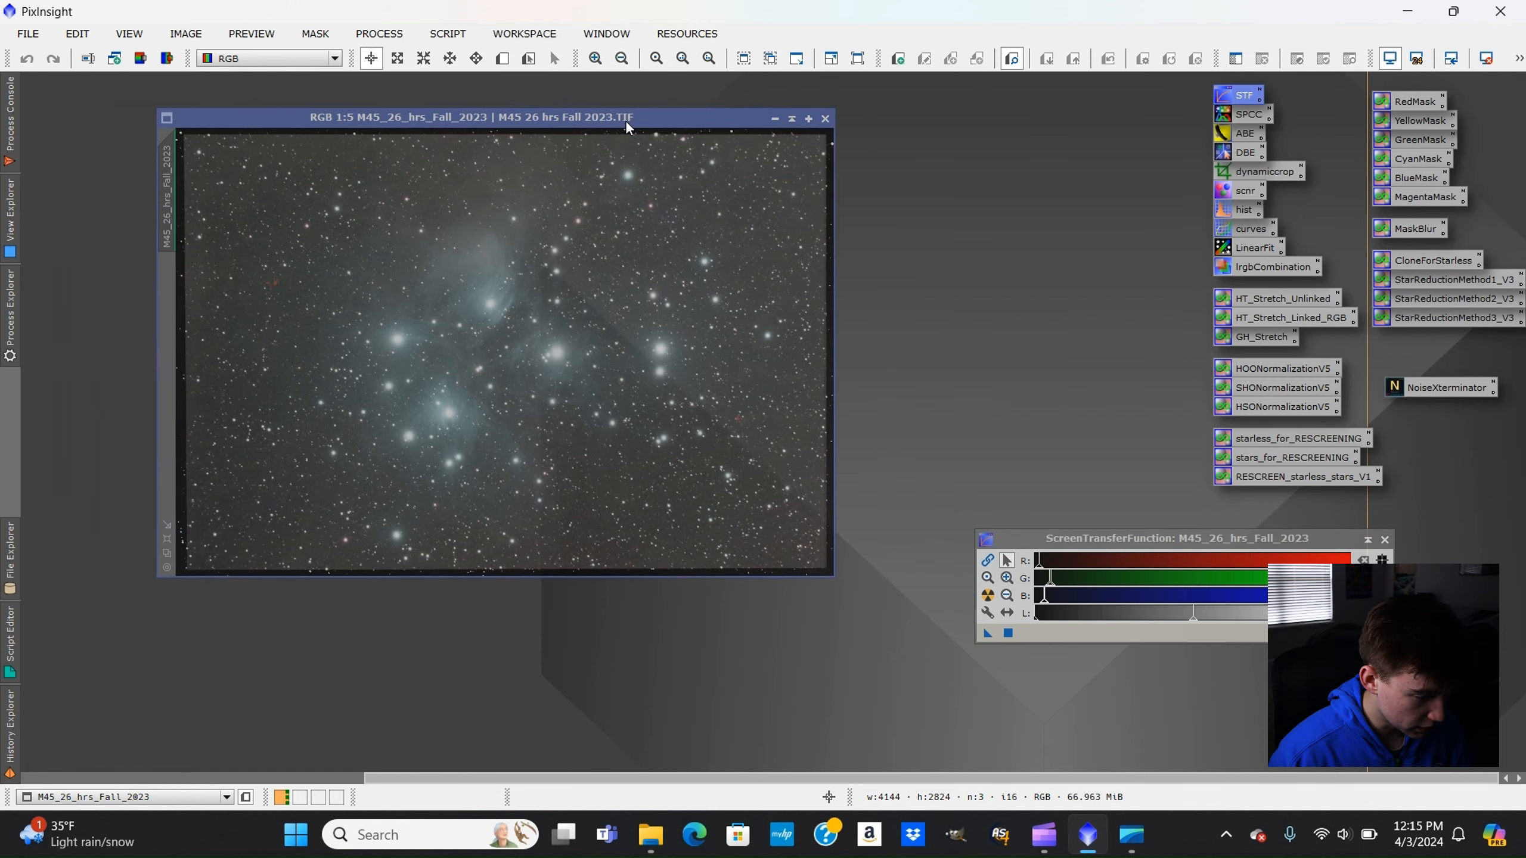
double_click(1259, 172)
left_click_drag(286, 183, 293, 190)
left_click_drag(187, 138, 204, 152)
left_click_drag(413, 248, 412, 244)
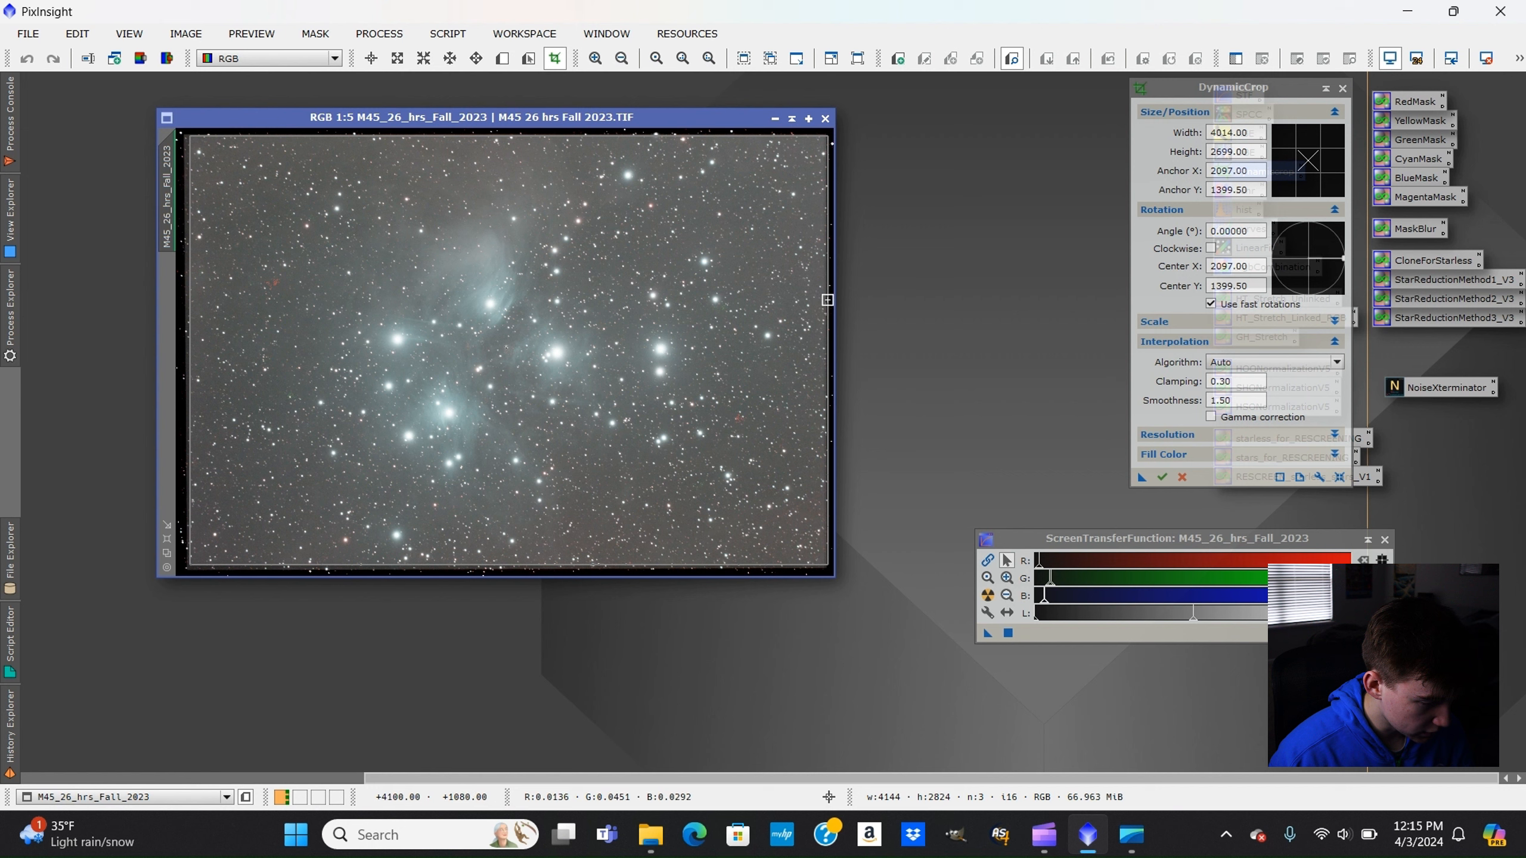
Tighten all four edges of the crop rectangle to 3949 × 2589 px and apply the crop.
left_click_drag(825, 299, 819, 298)
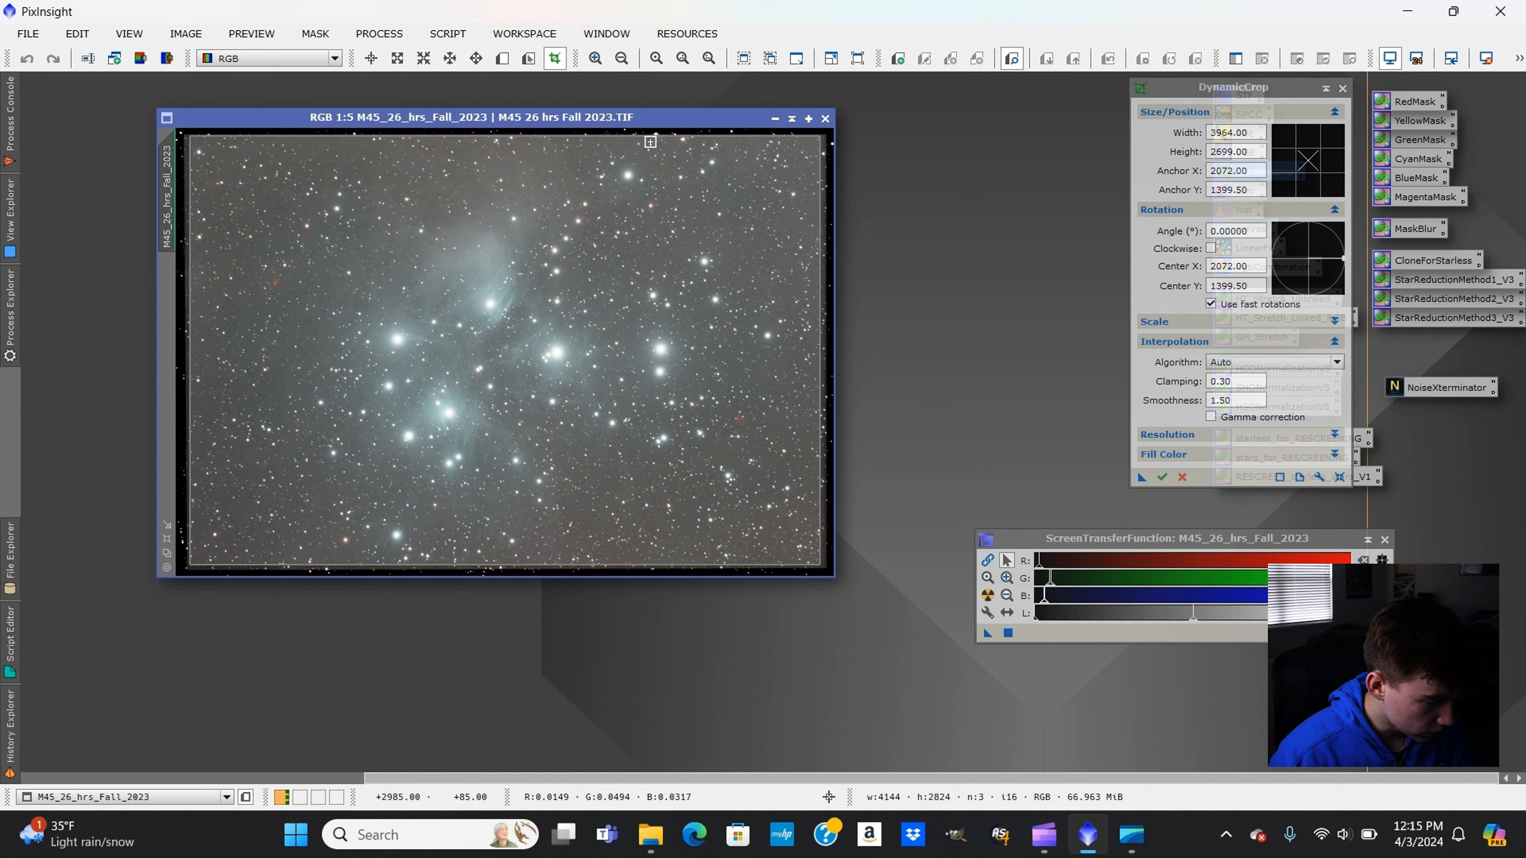
left_click_drag(648, 140, 648, 146)
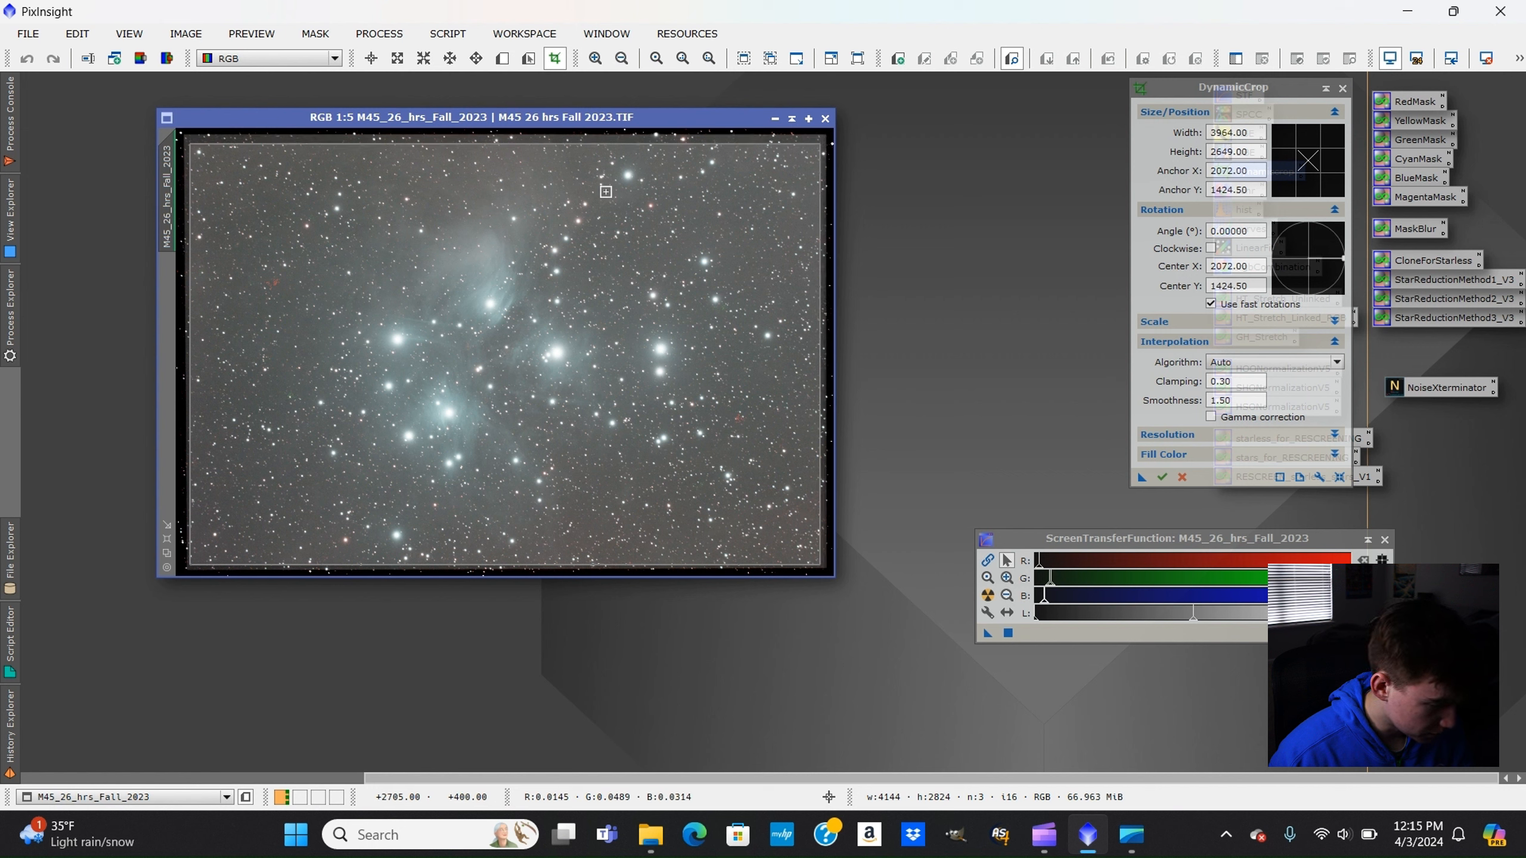
left_click_drag(567, 568, 571, 557)
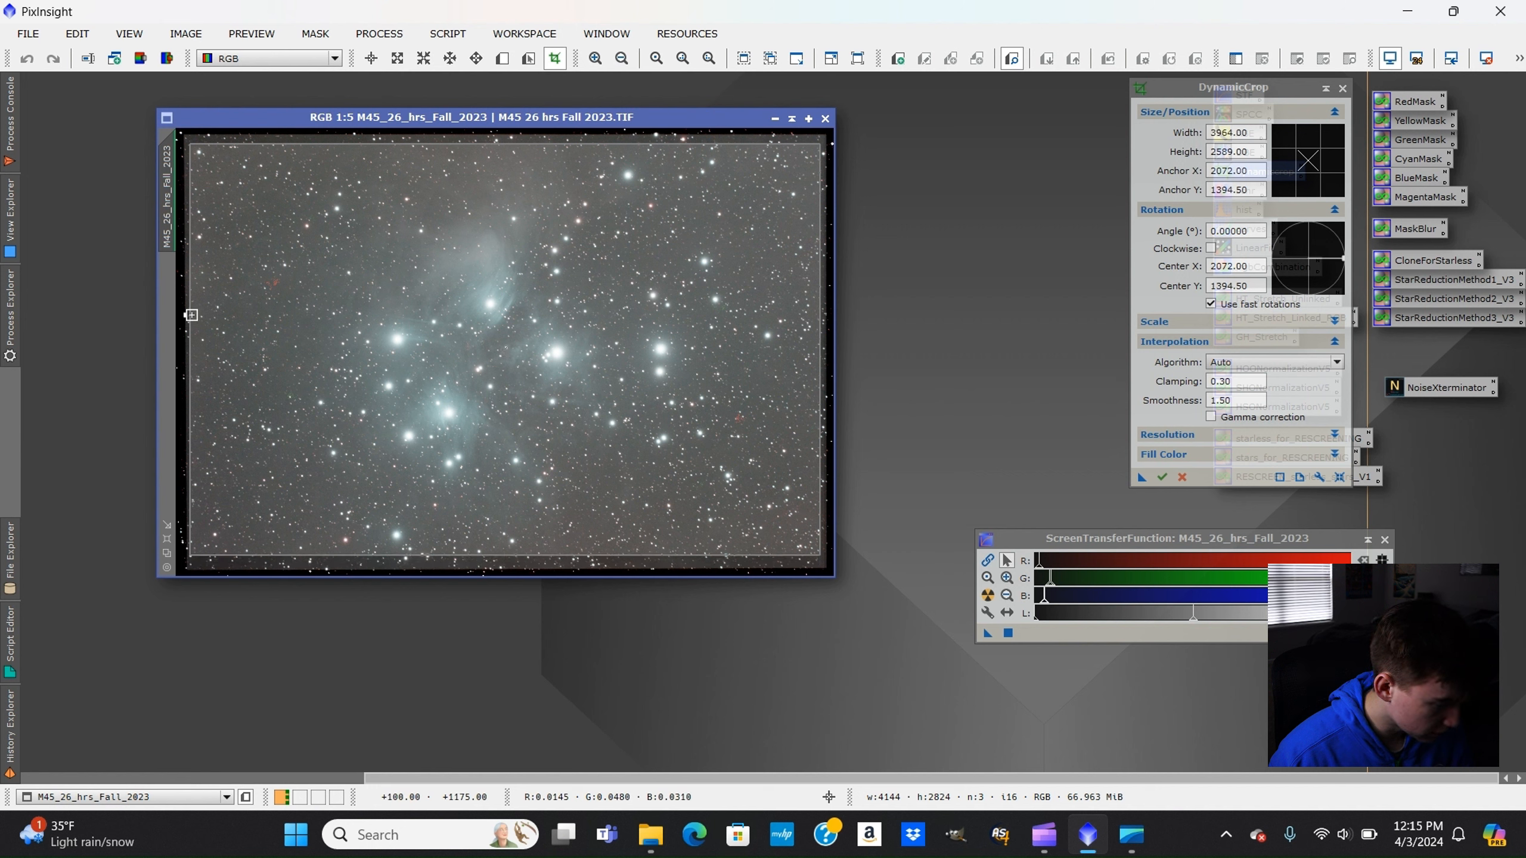
left_click_drag(192, 314, 193, 315)
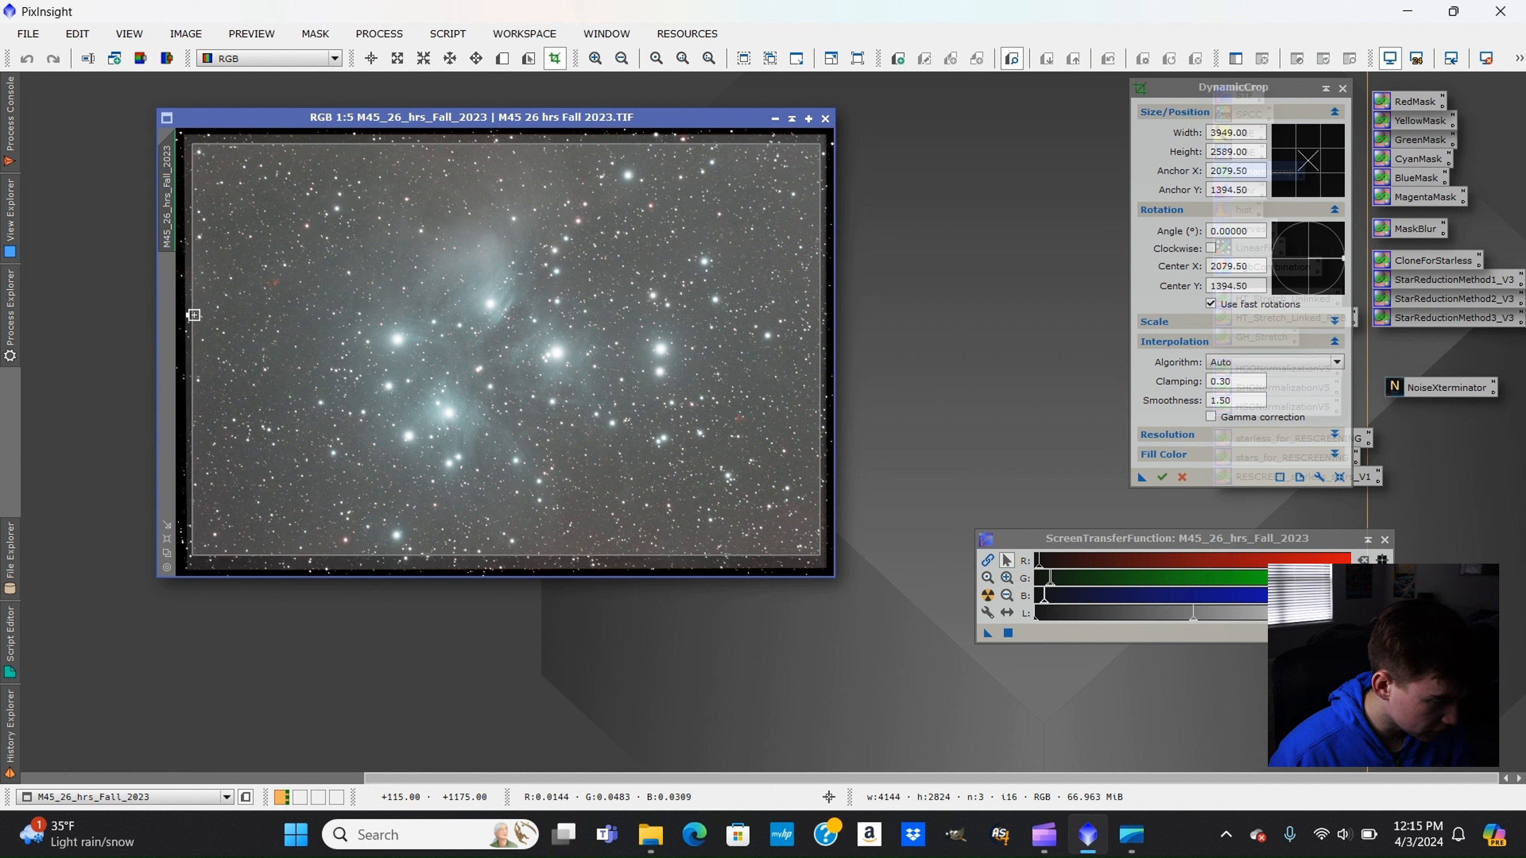
left_click(1169, 477)
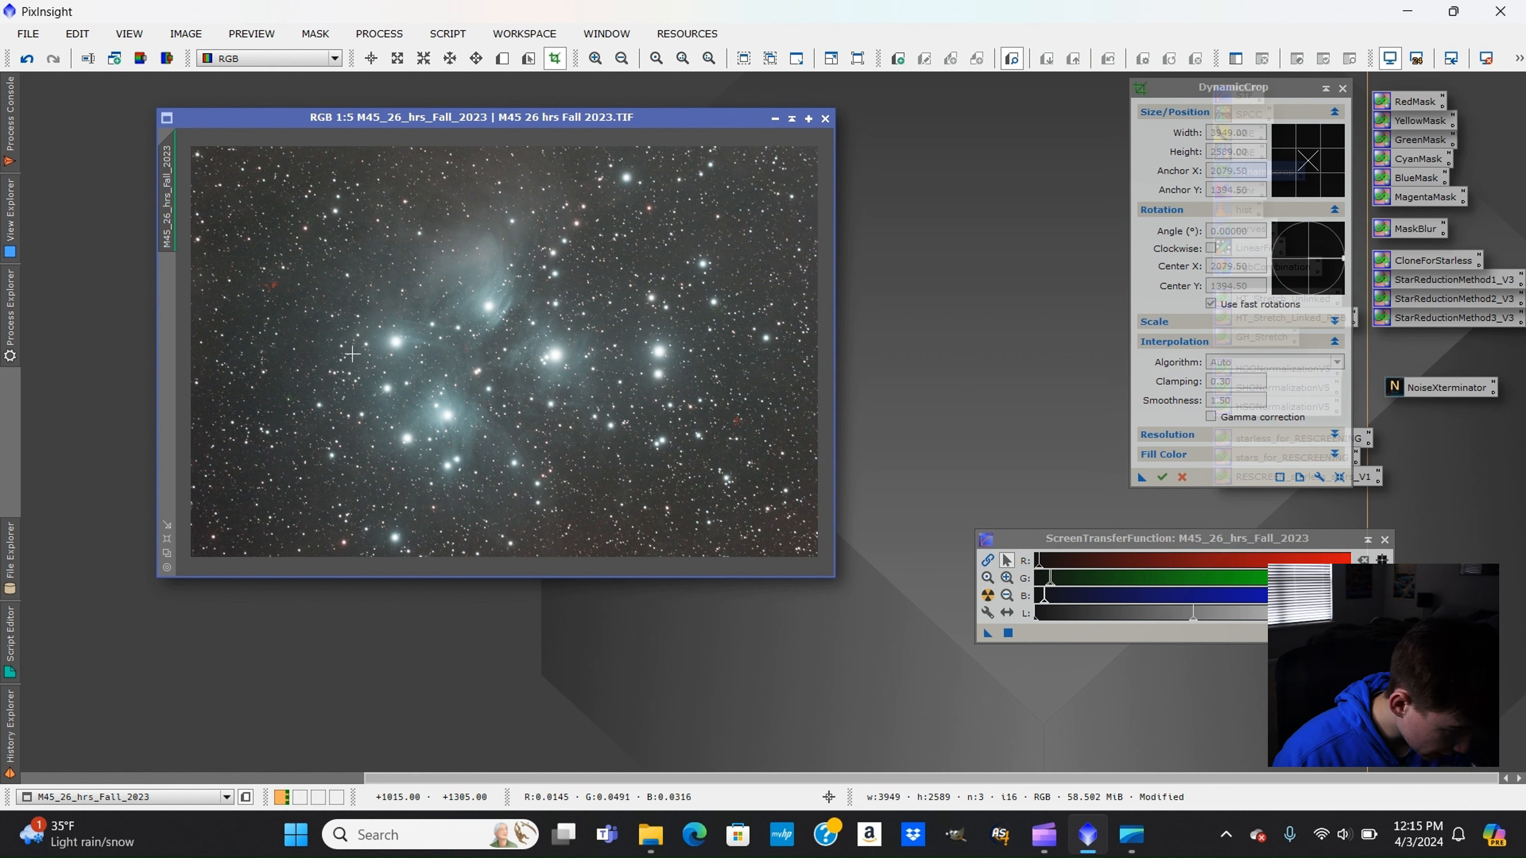
Enlarge the cropped image's window to fit a 1:3 view, reposition it in the workspace and close DynamicCrop.
left_click(167, 540)
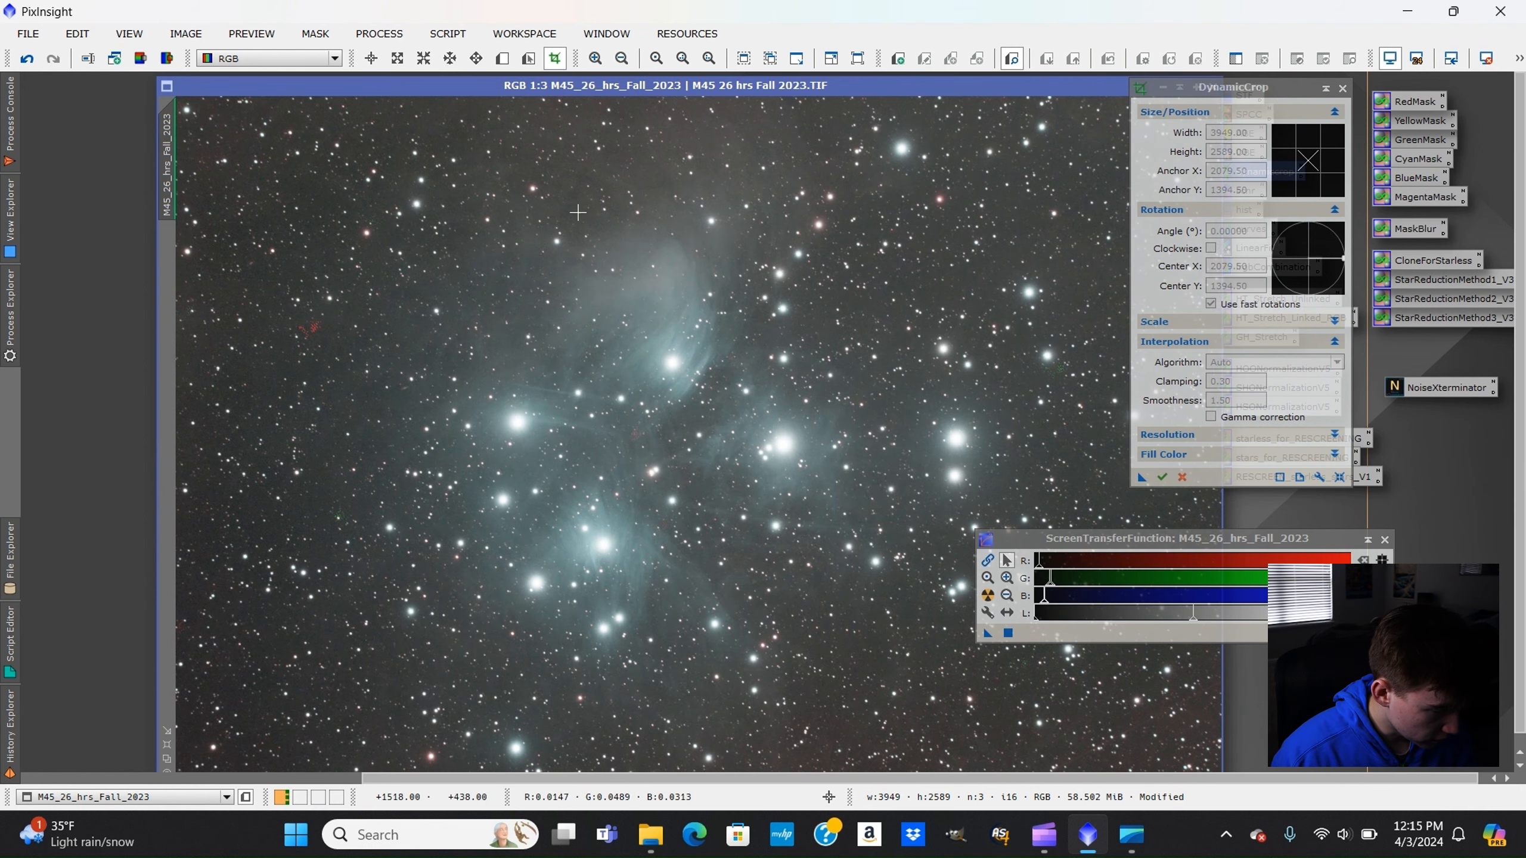
left_click_drag(583, 88, 448, 84)
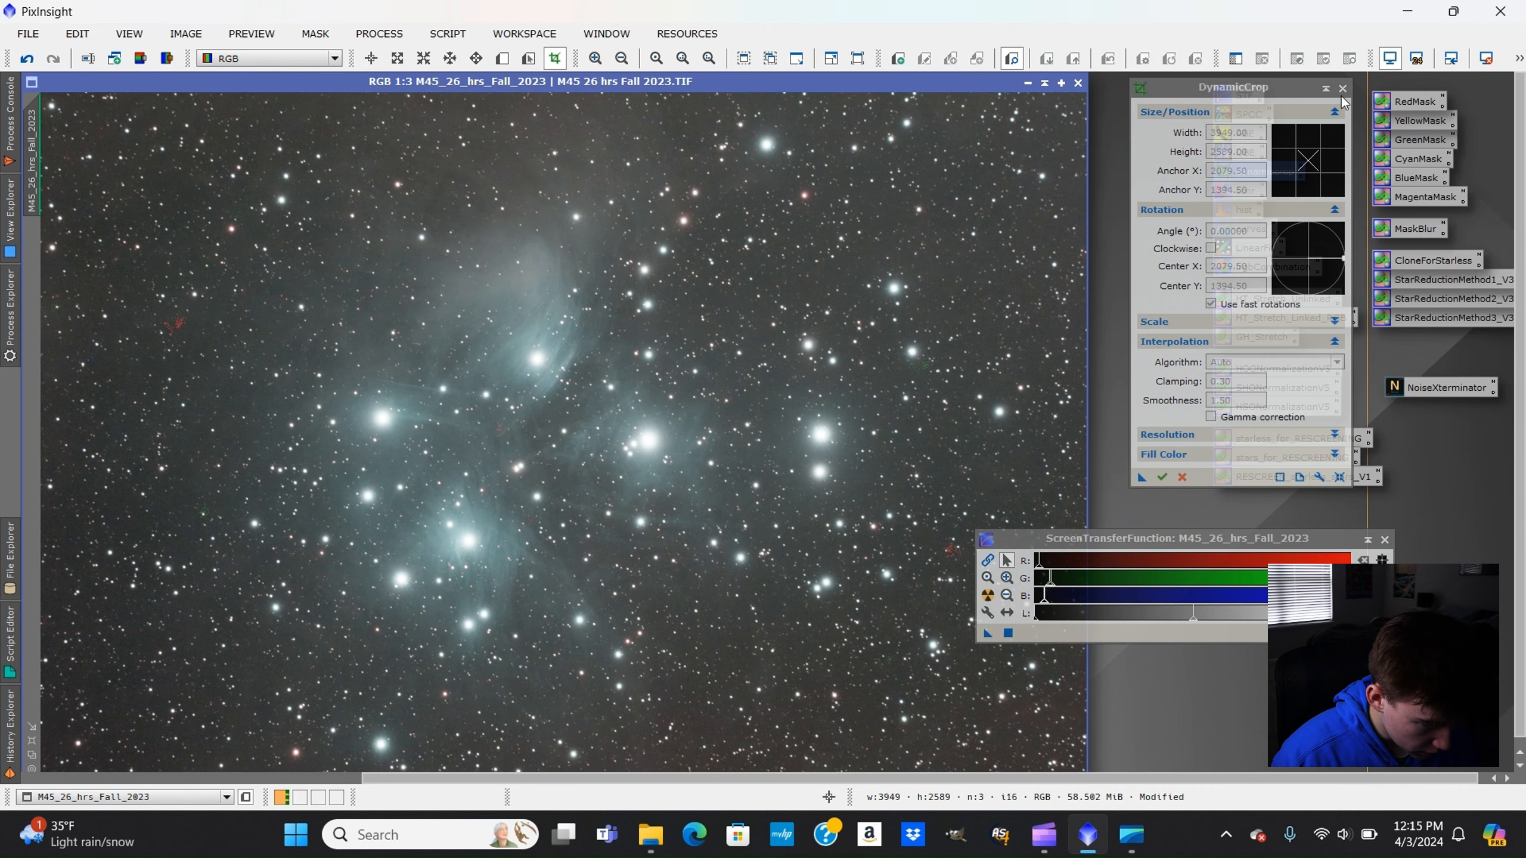
left_click(1343, 90)
scroll(836, 183, "up", 4)
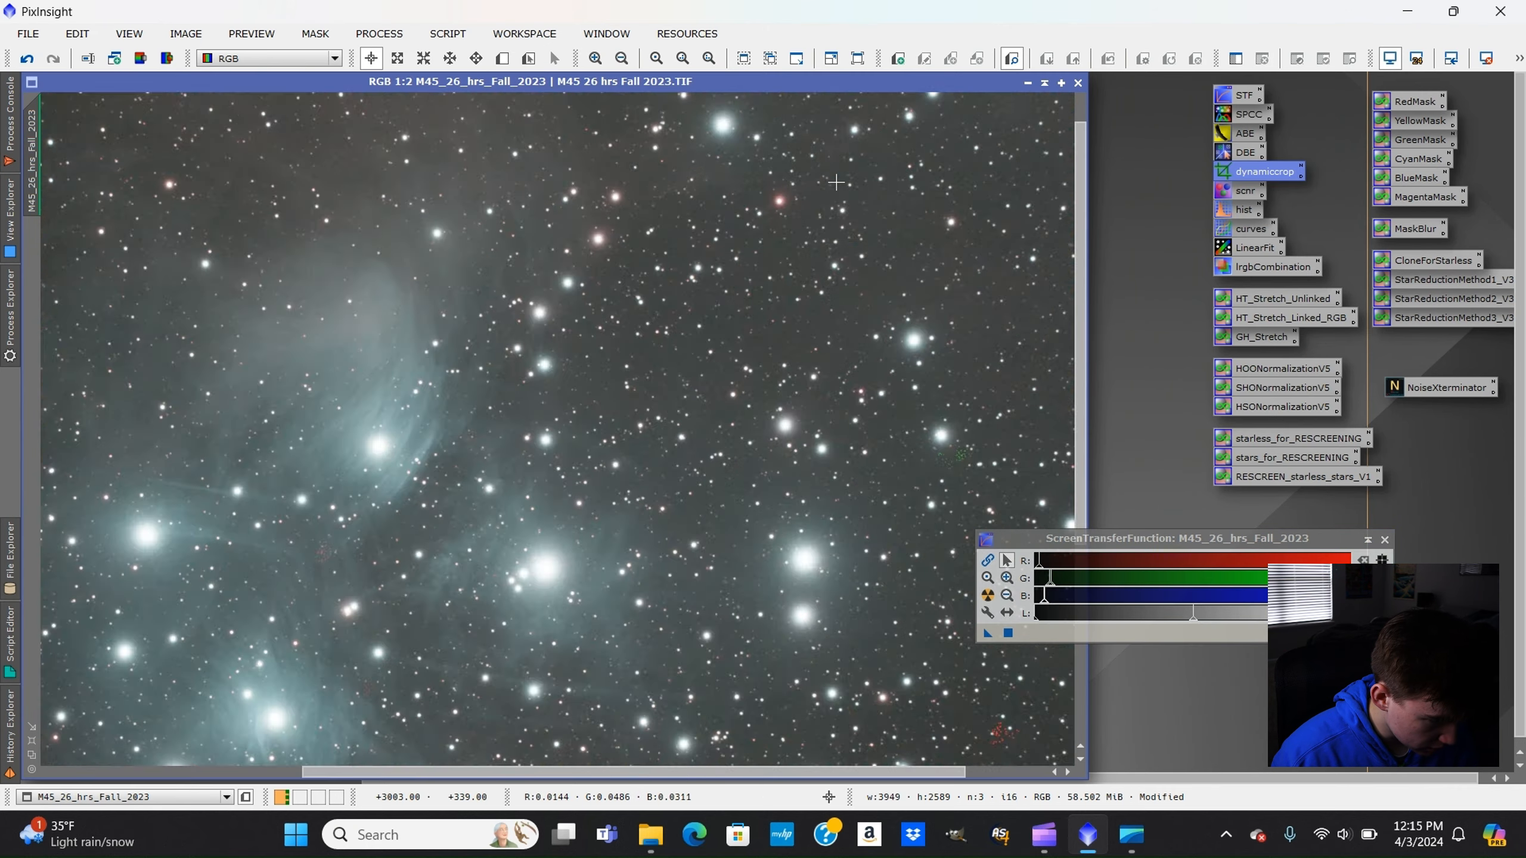
scroll(698, 249, "down", 5)
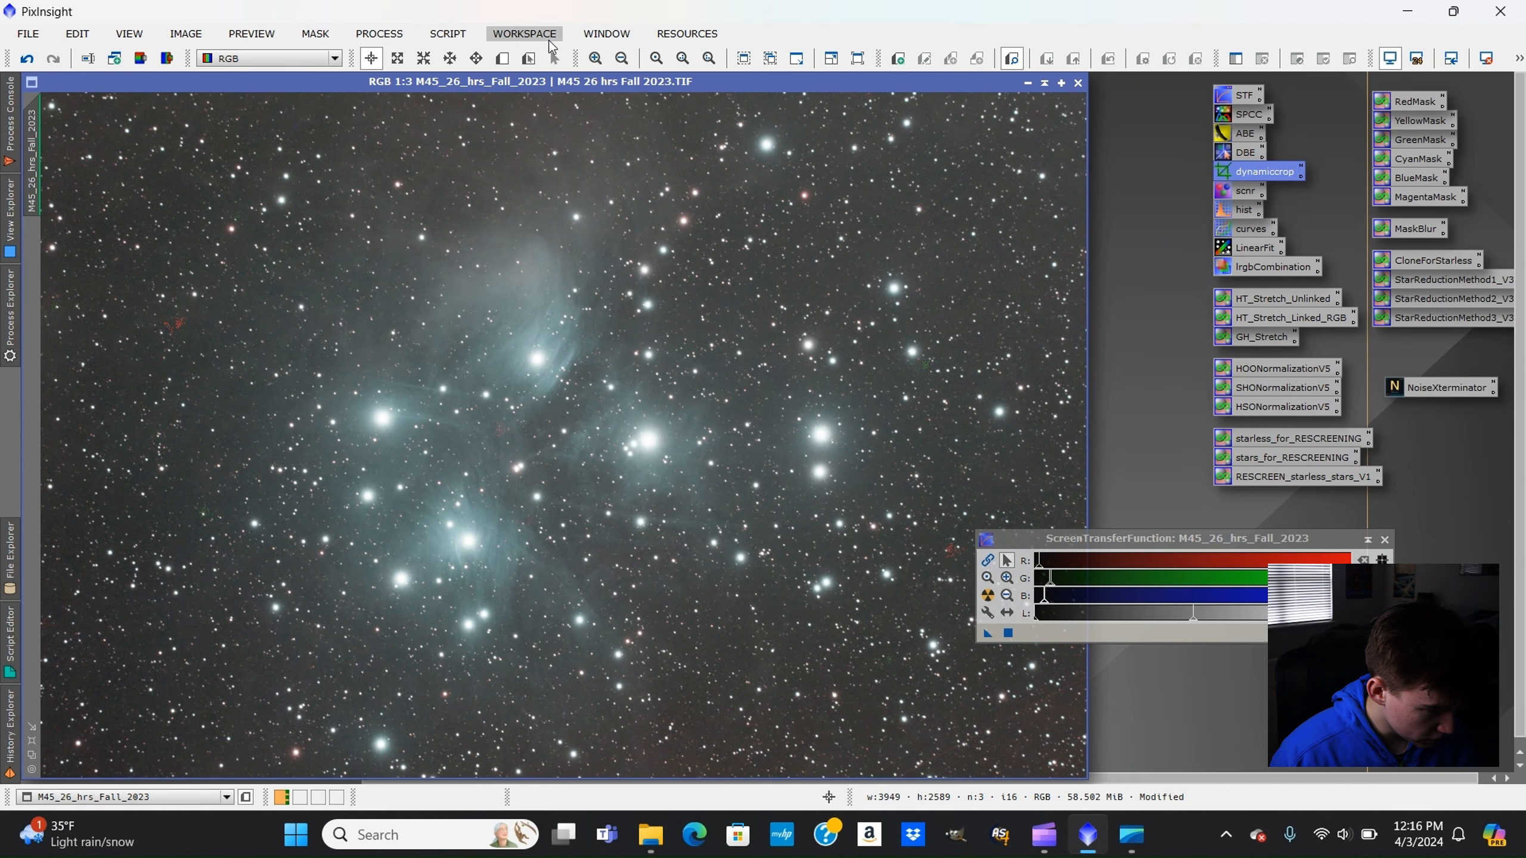
In the ImageSolver script, search online for the object m45 and use the Pleiades coordinates as the image parameters.
left_click(405, 35)
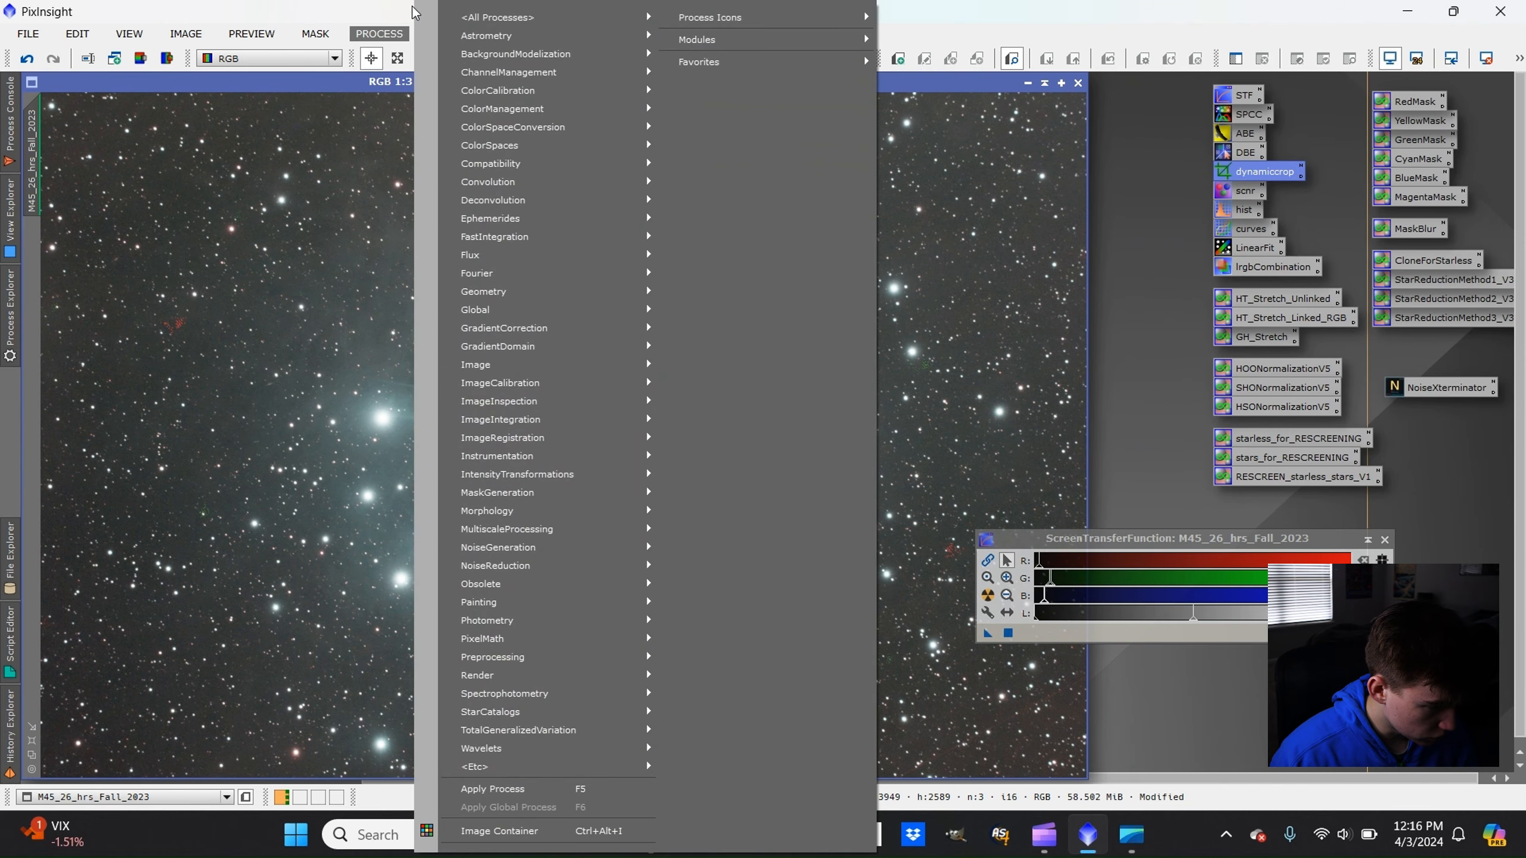
left_click(406, 9)
left_click(444, 33)
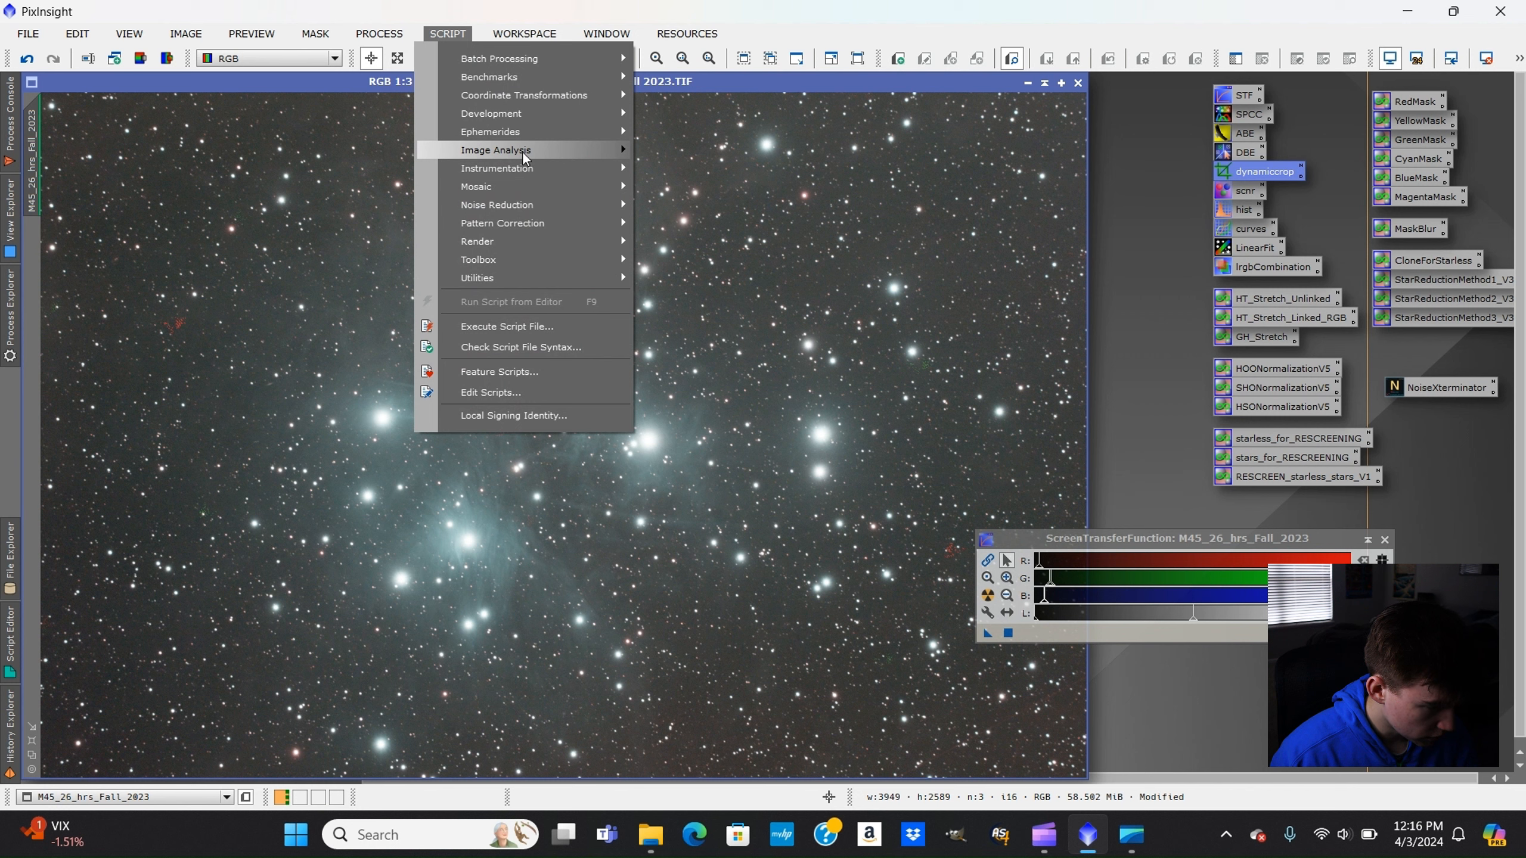
mouse_move(527, 149)
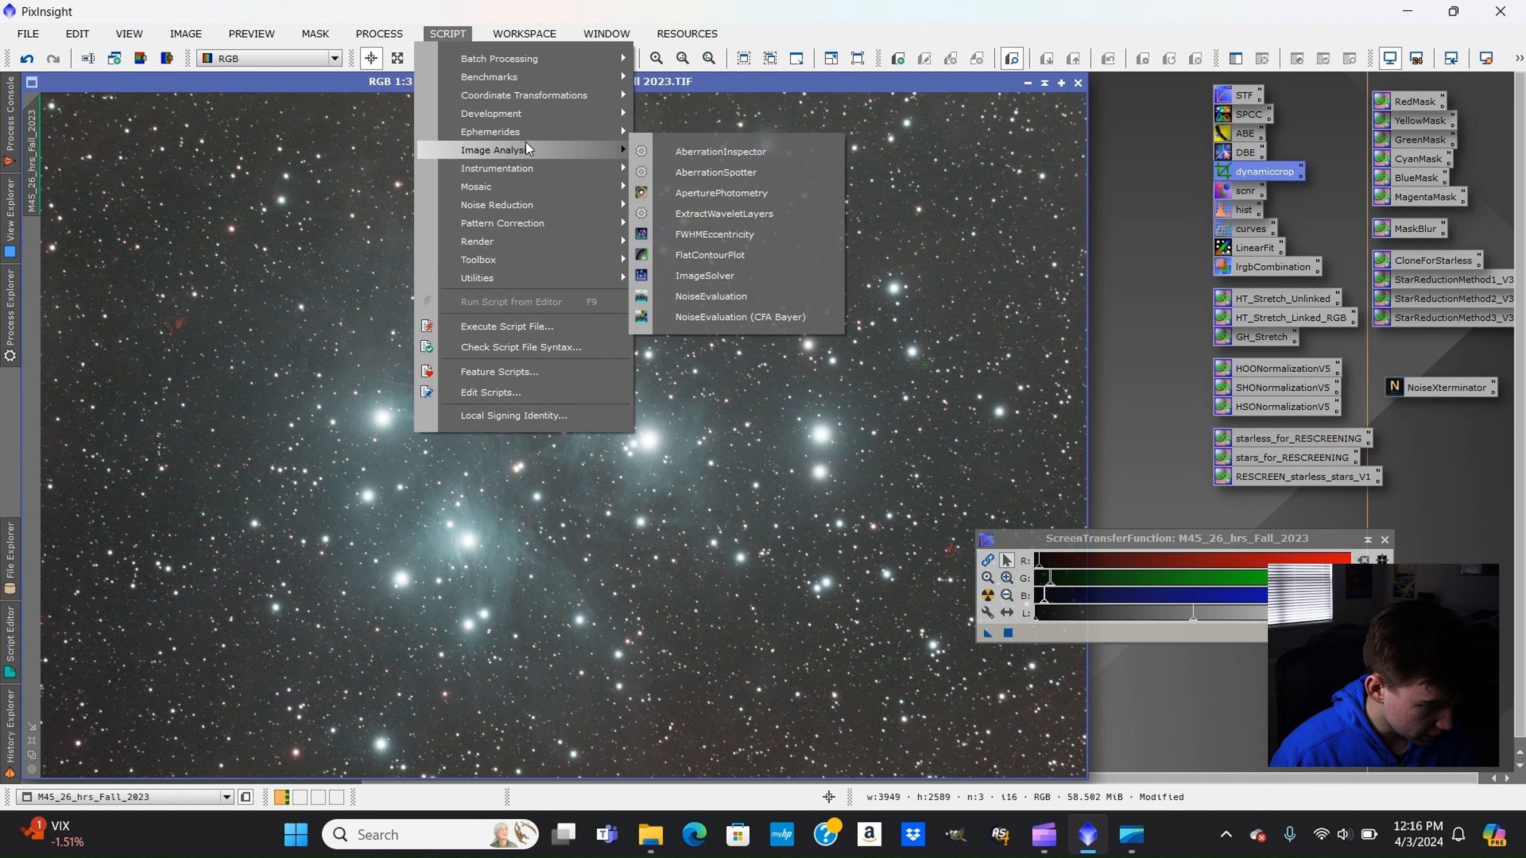
left_click(705, 276)
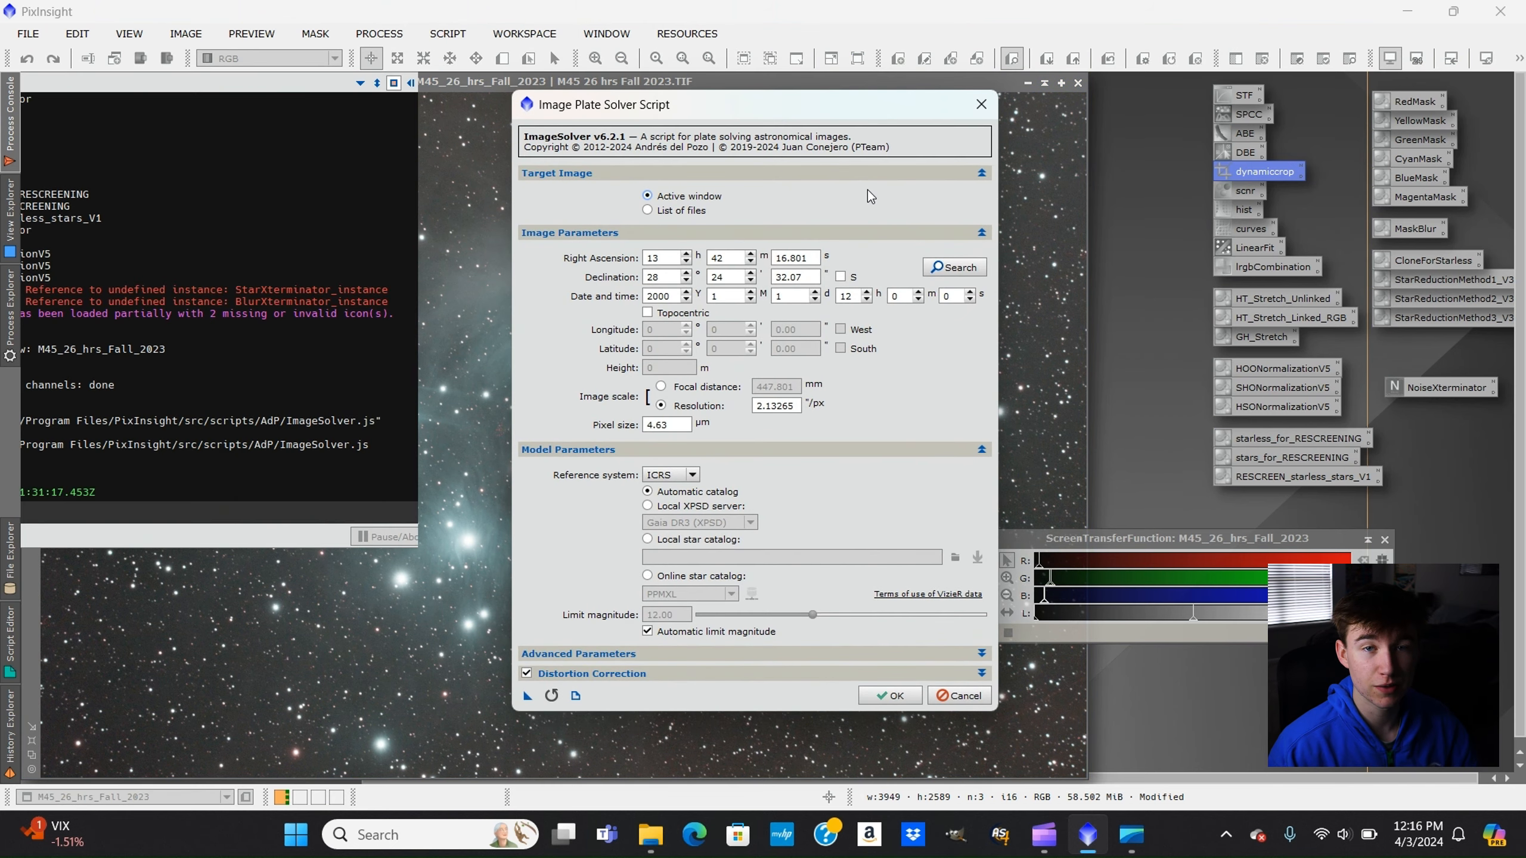
left_click(945, 269)
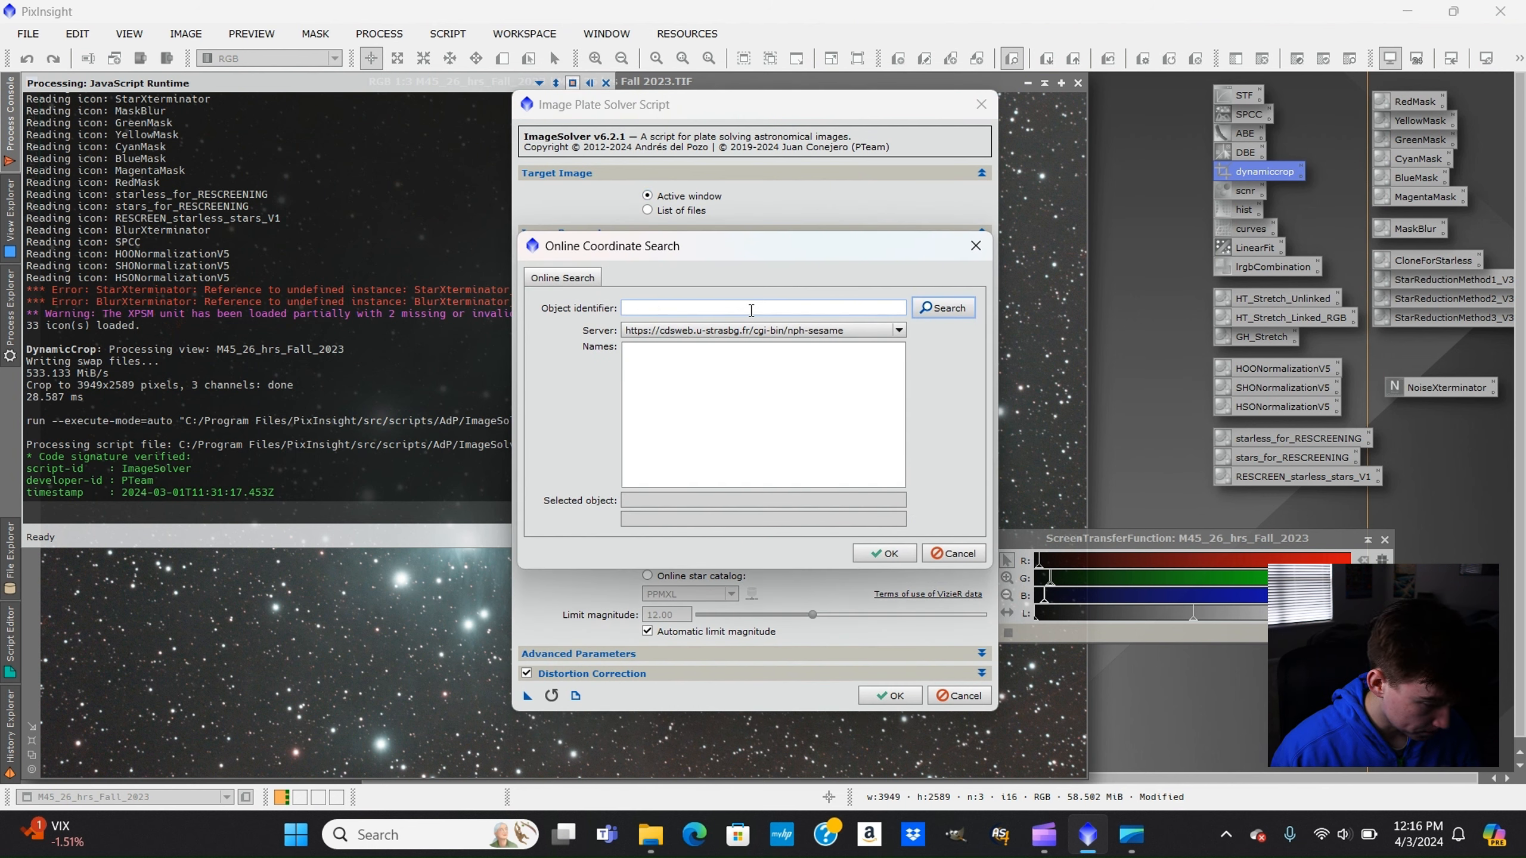
left_click(751, 310)
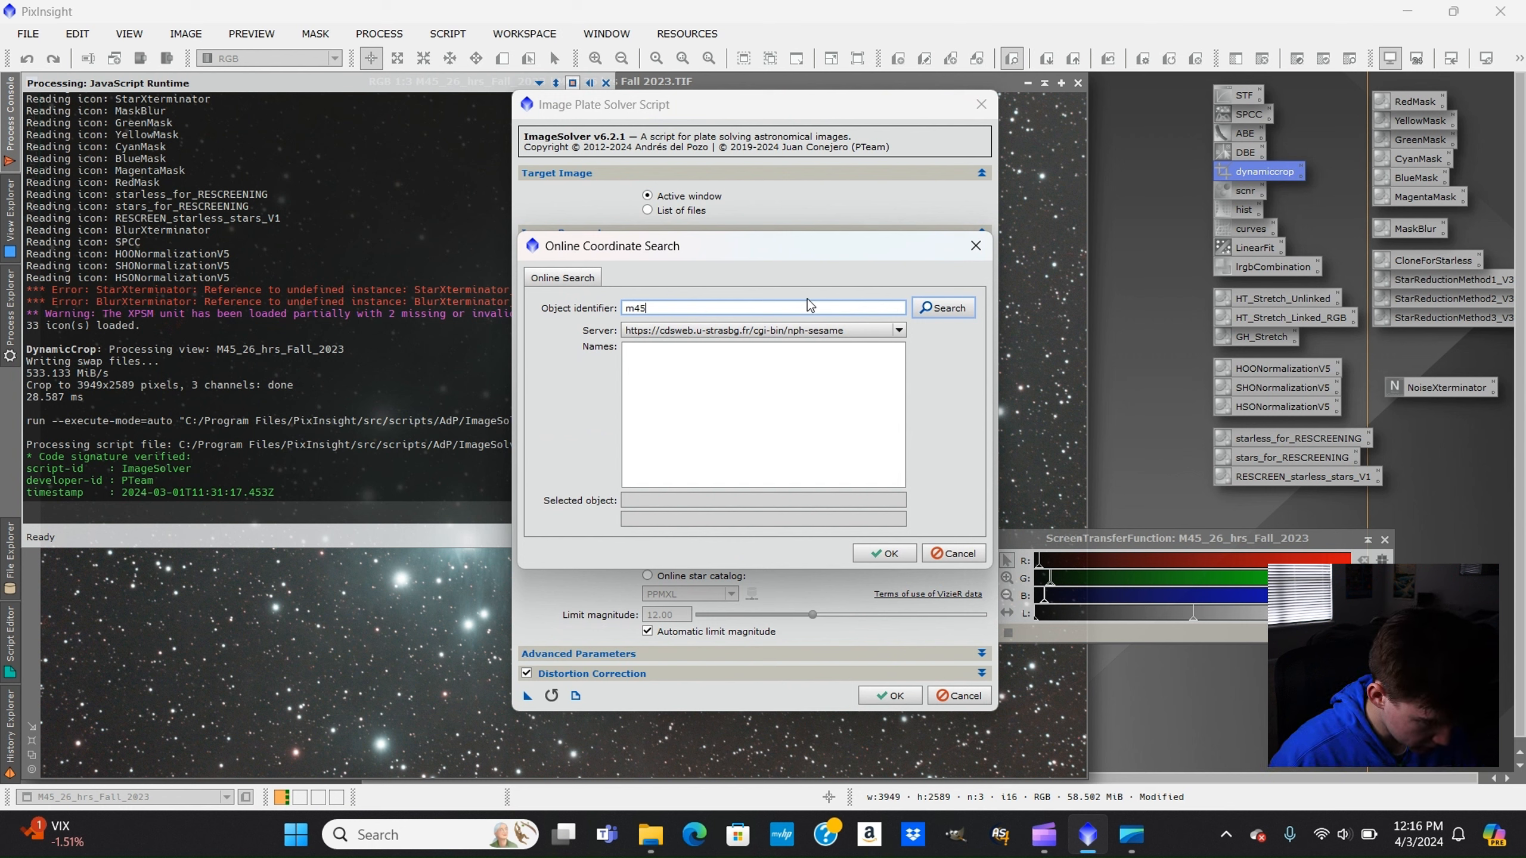
left_click(952, 315)
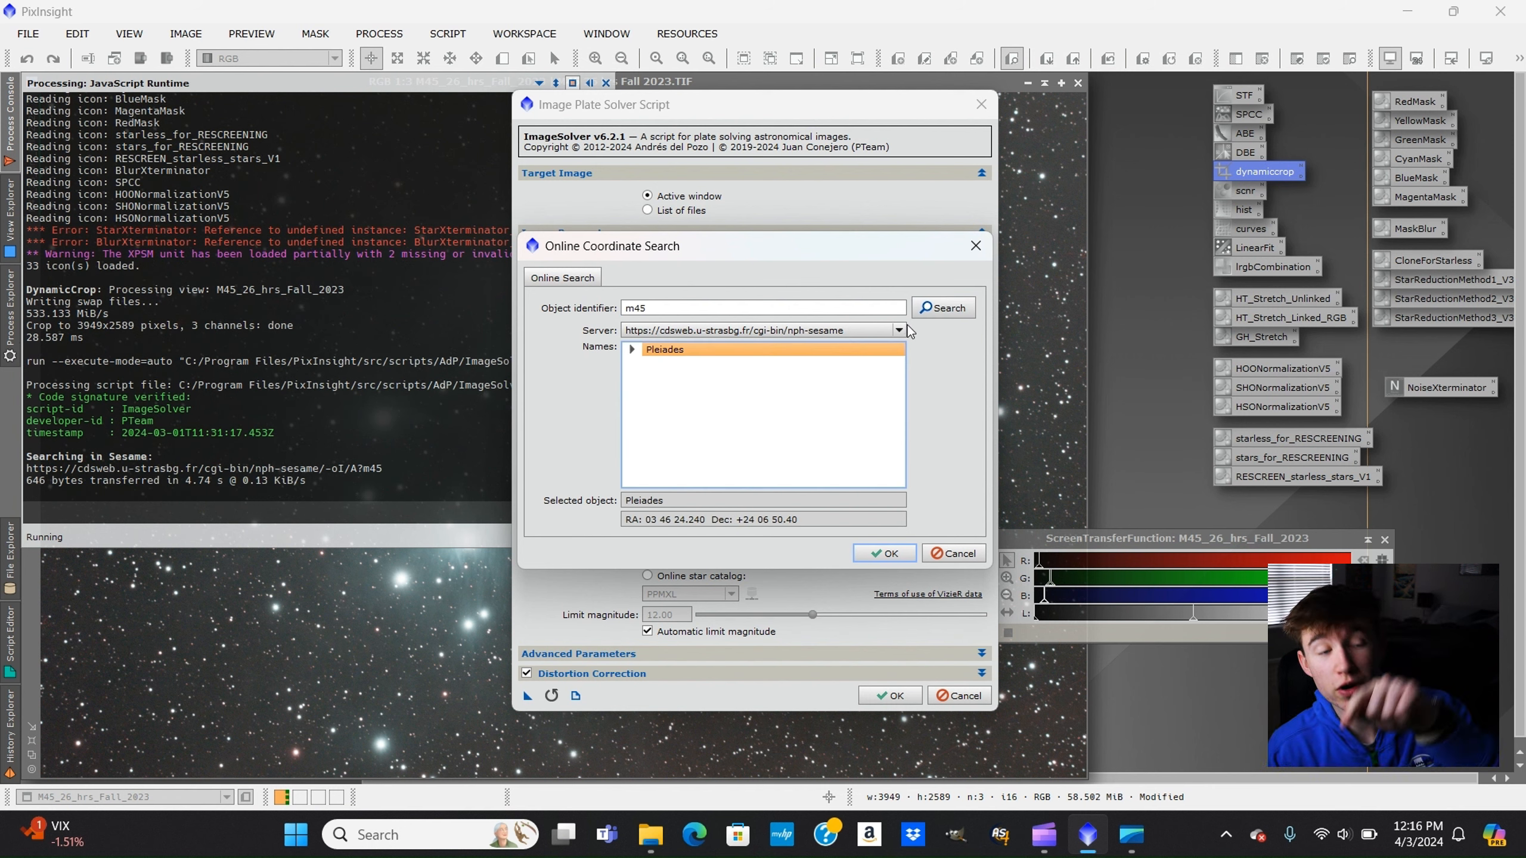
left_click(879, 556)
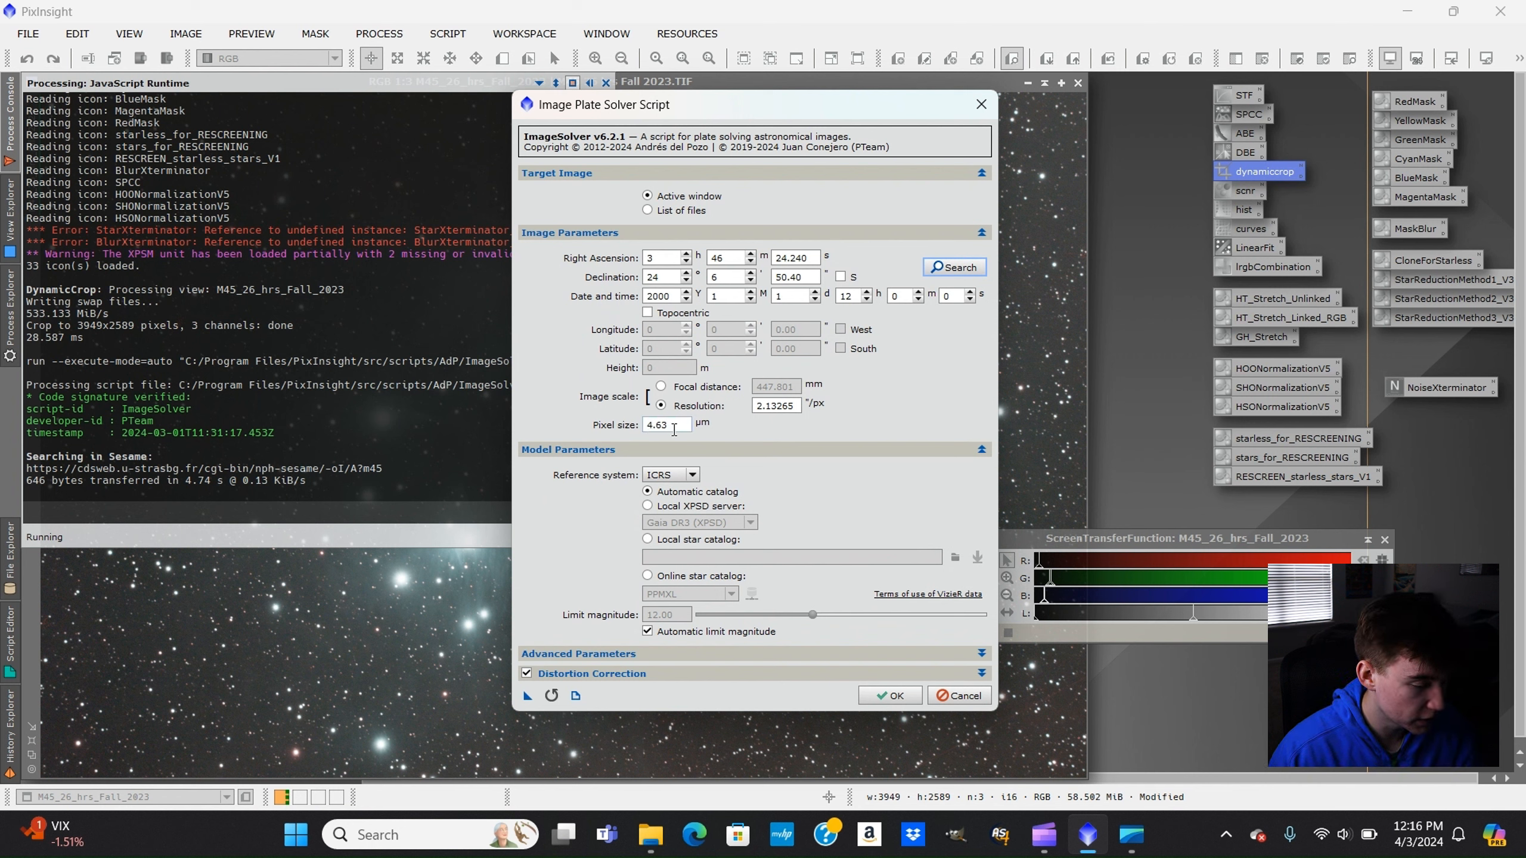
Base the image scale on focal distance and plate solve the image, continuing without an observation date, then hide the process console.
left_click(662, 386)
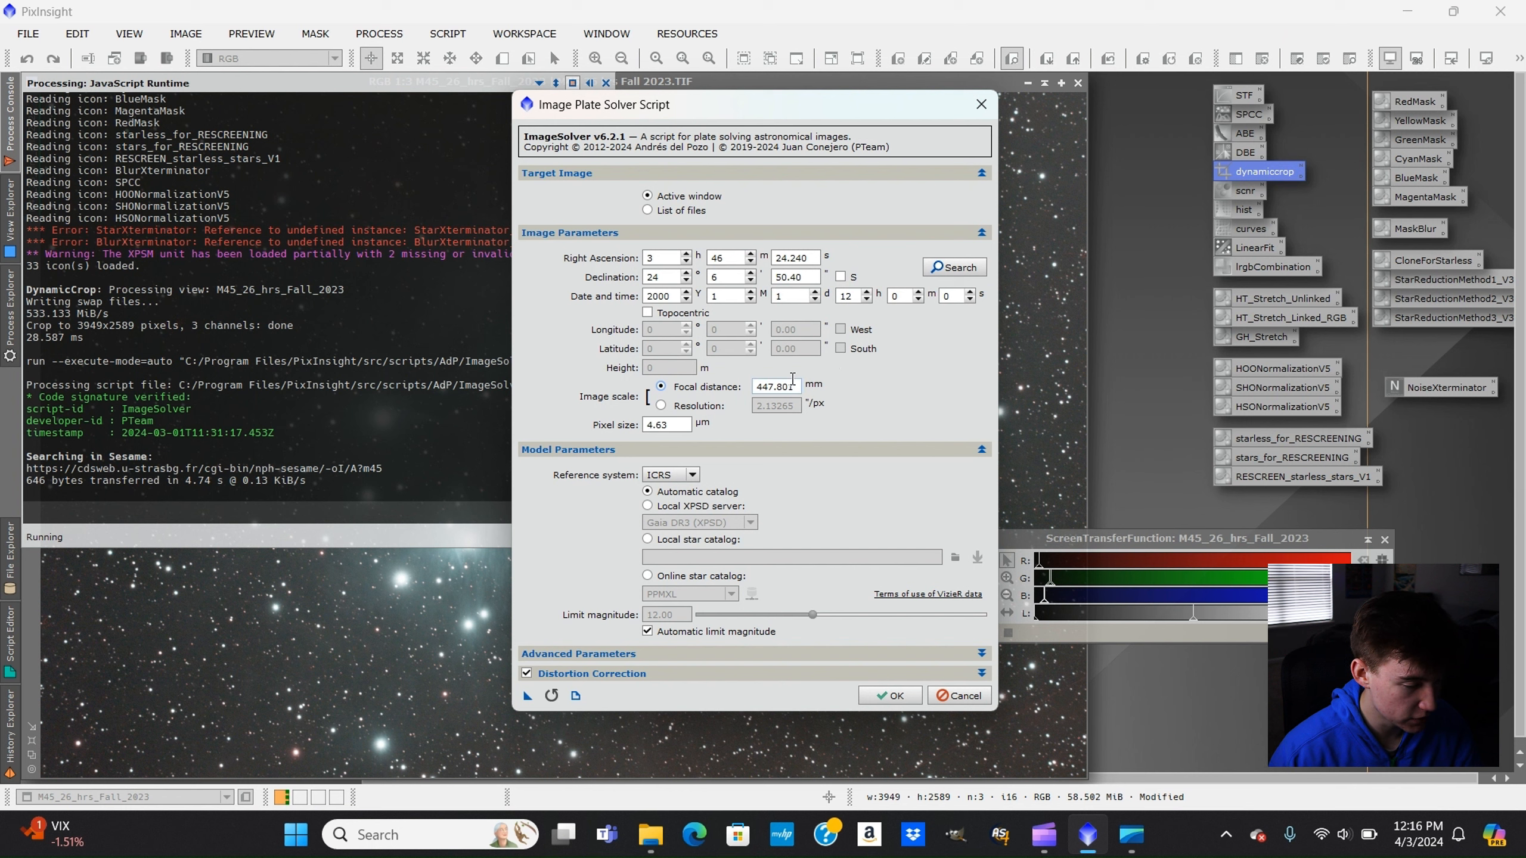
left_click(883, 698)
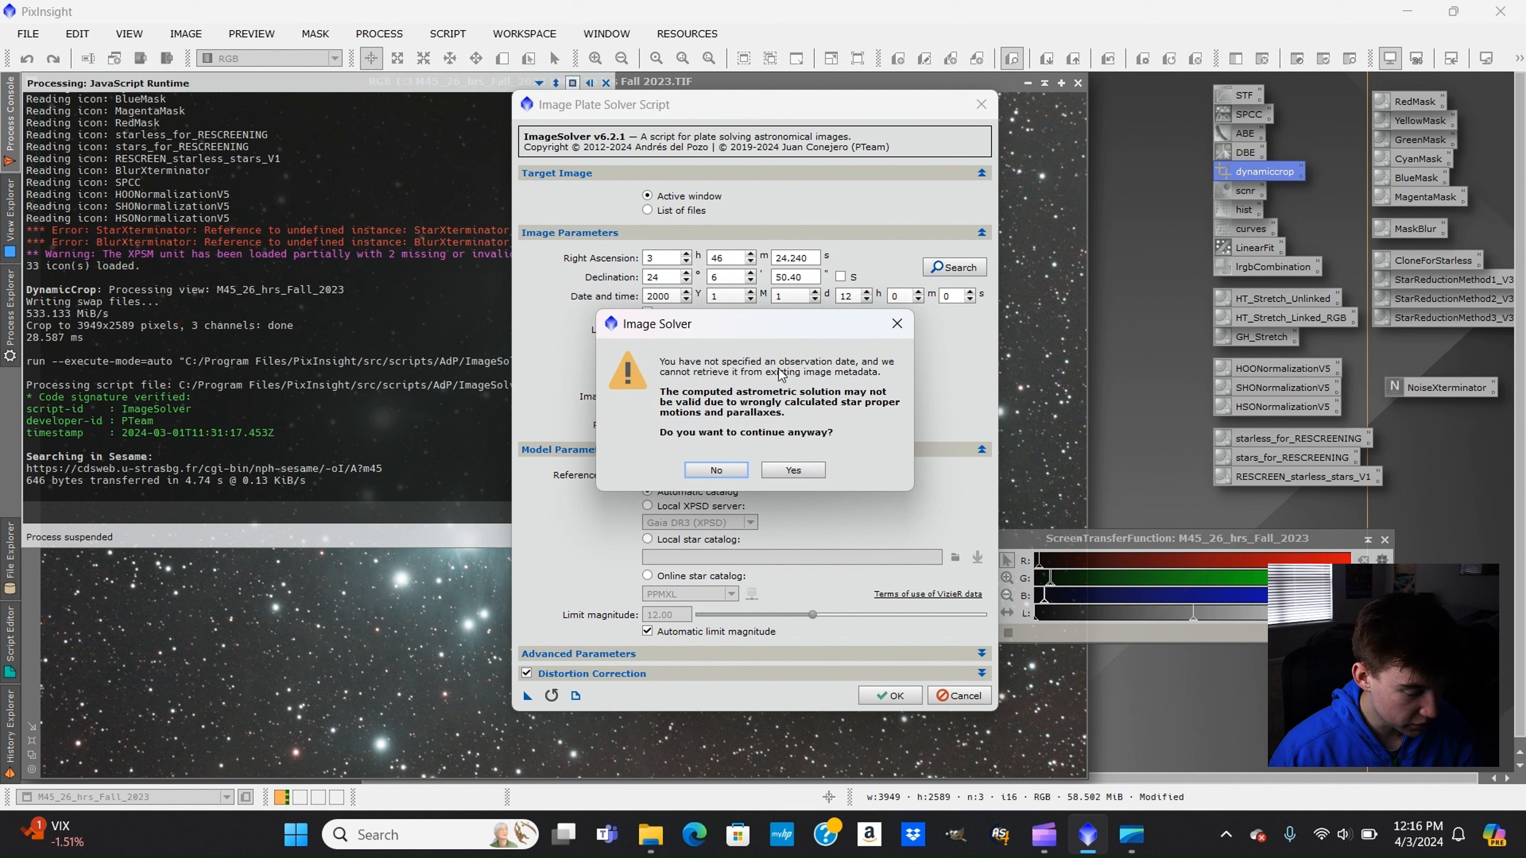
left_click(808, 475)
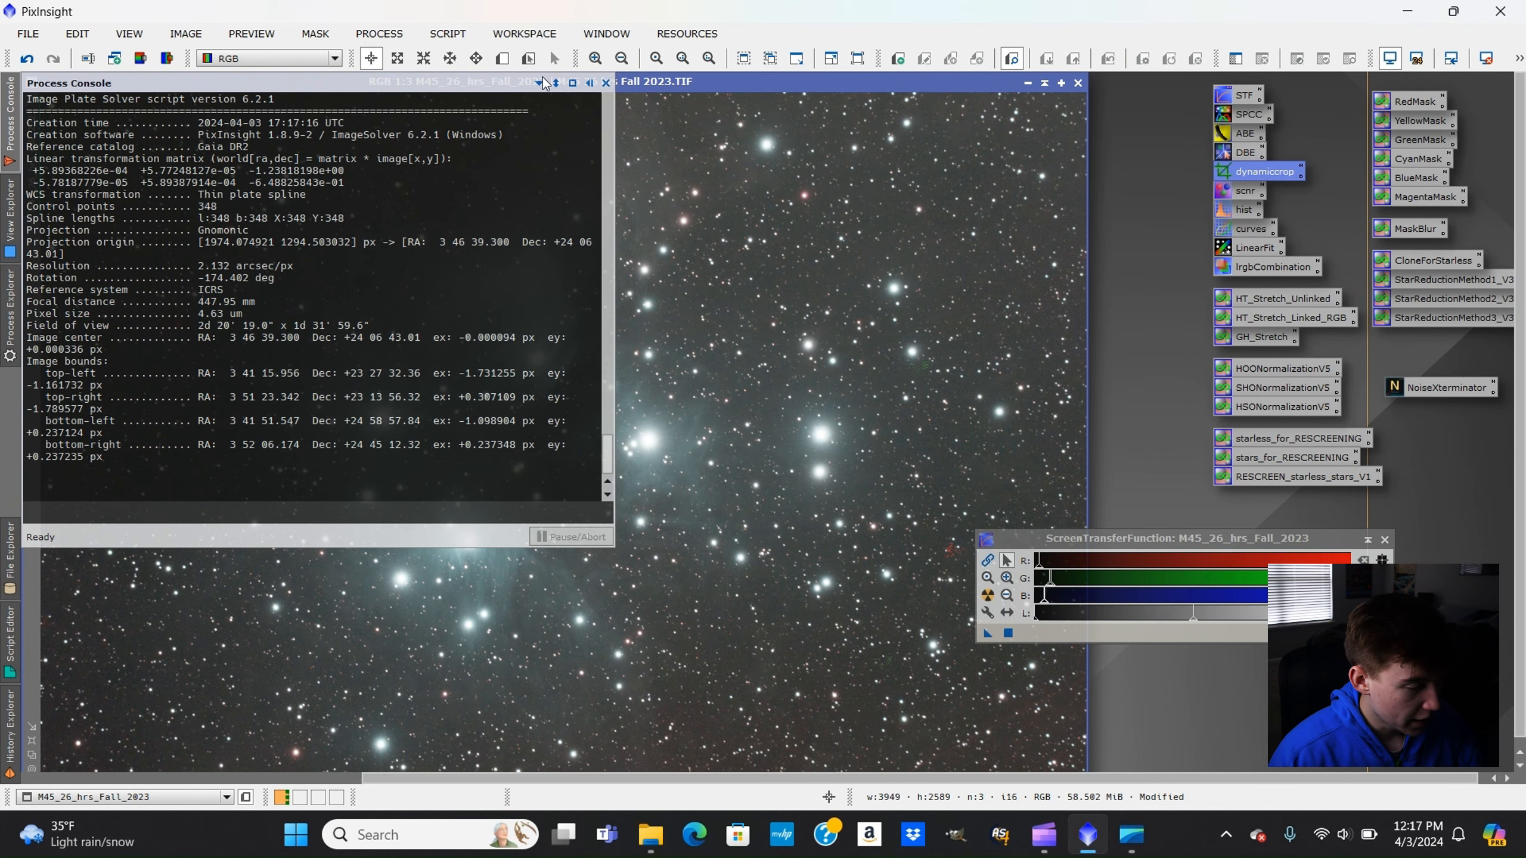
left_click(583, 86)
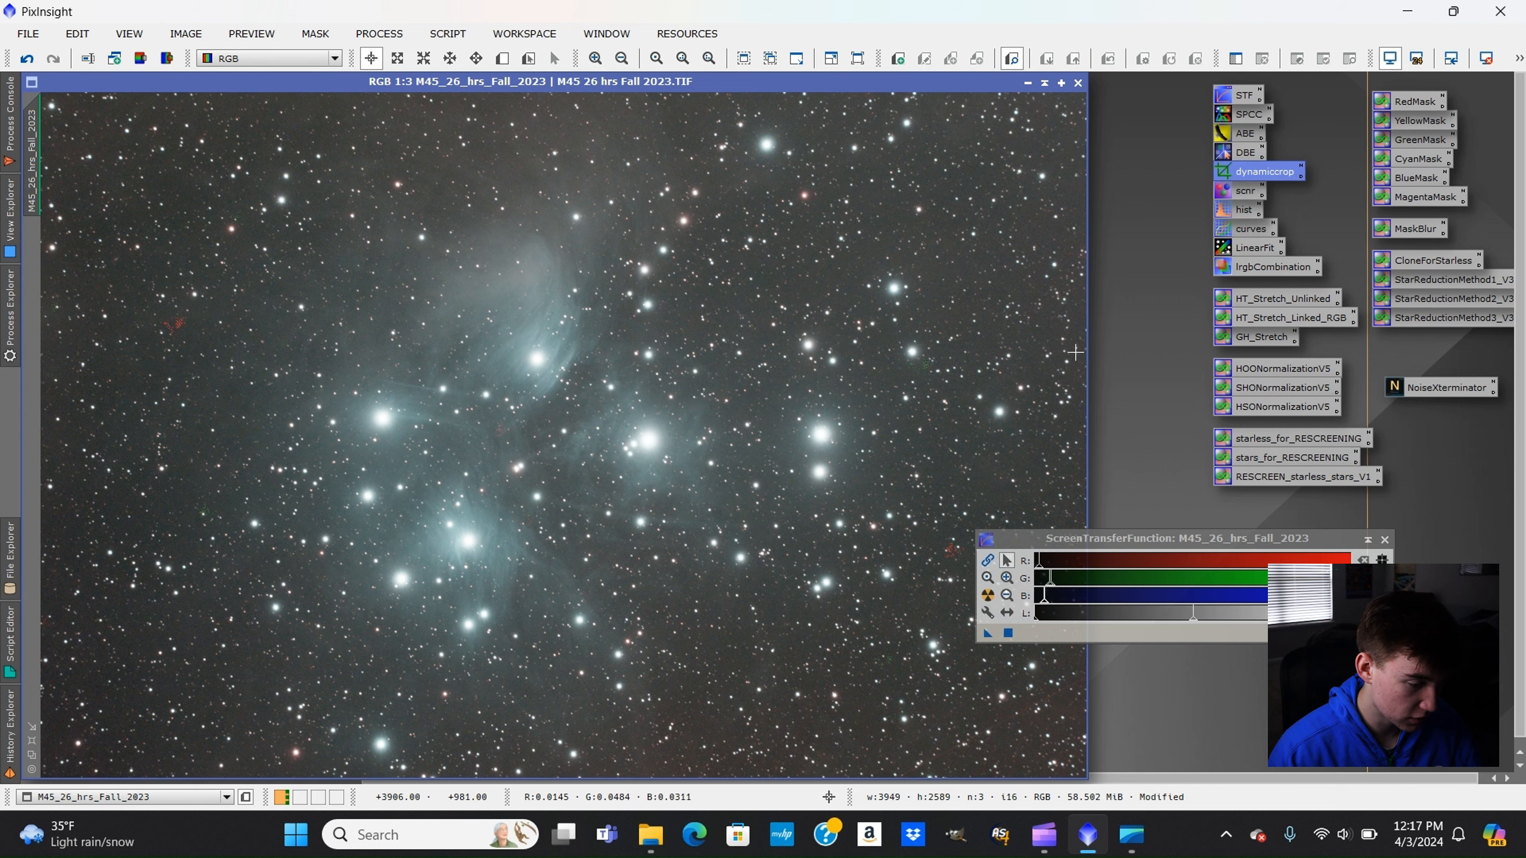
scroll(772, 147, "up", 2)
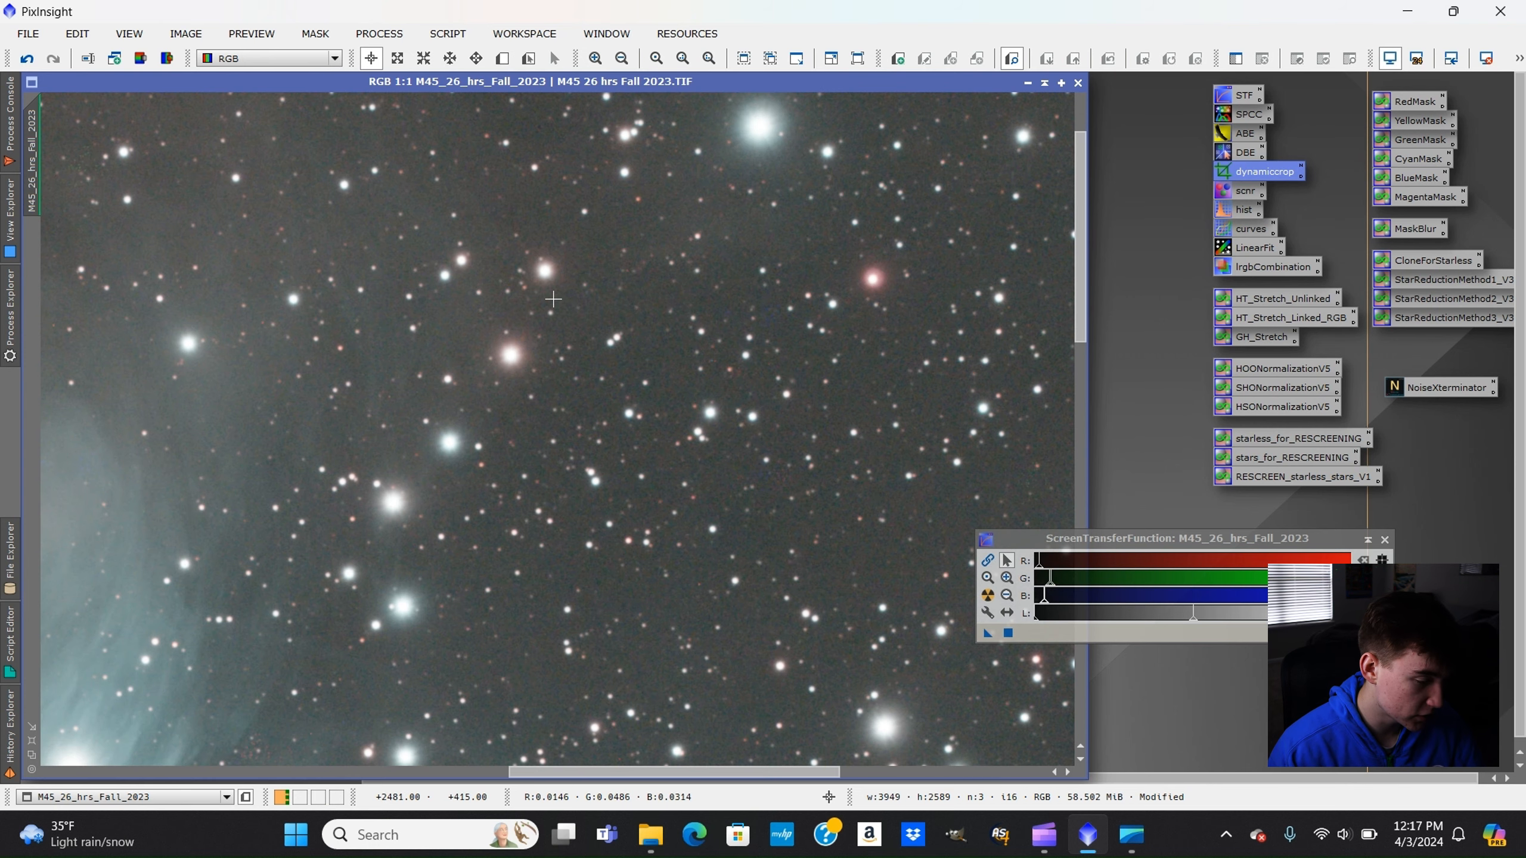
scroll(552, 299, "down", 2)
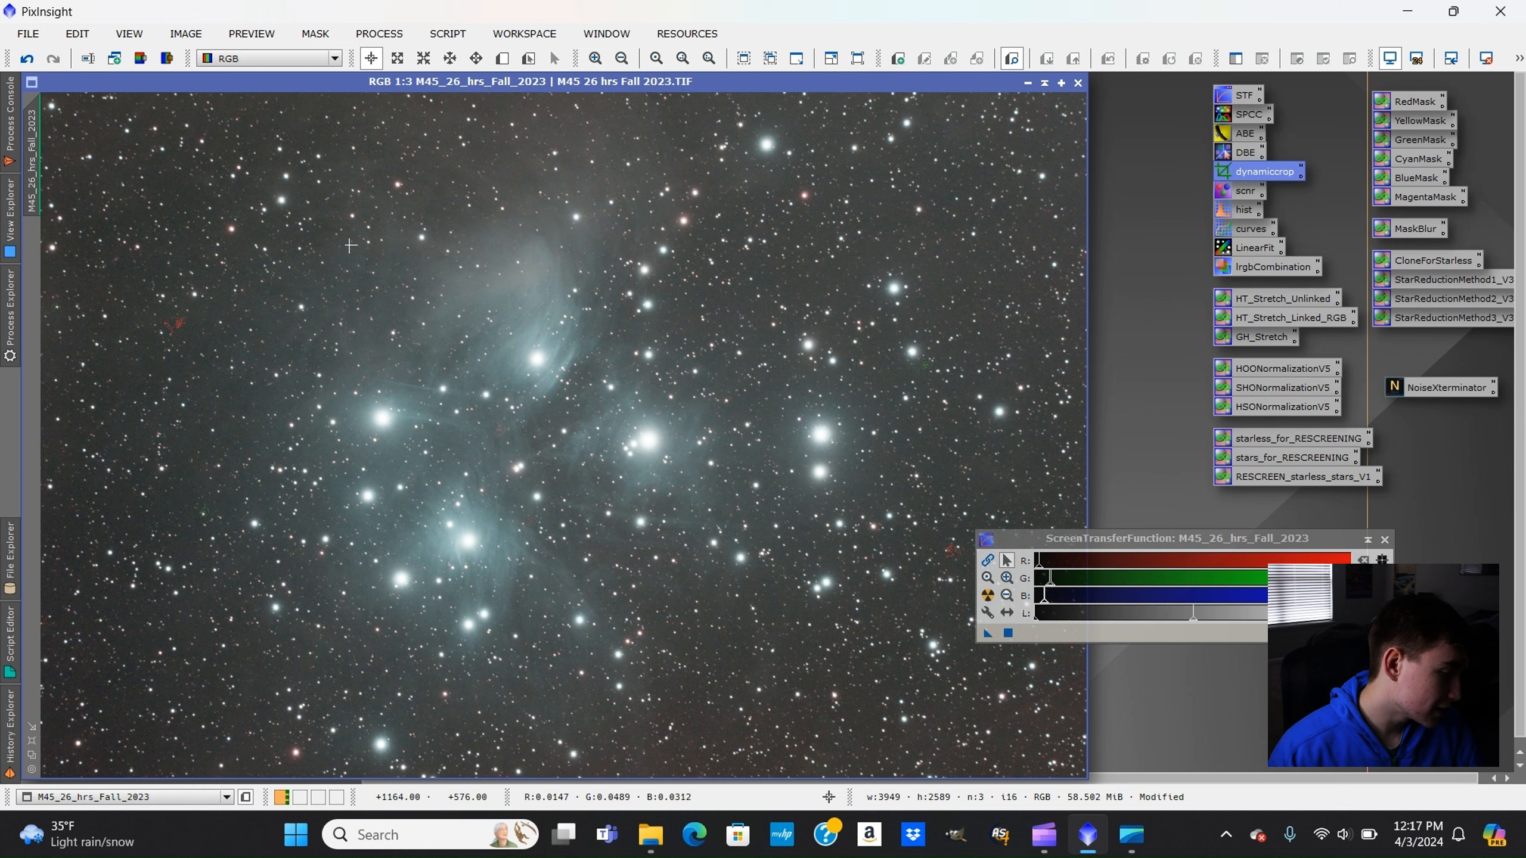
scroll(65, 178, "up", 3)
scroll(65, 178, "down", 4)
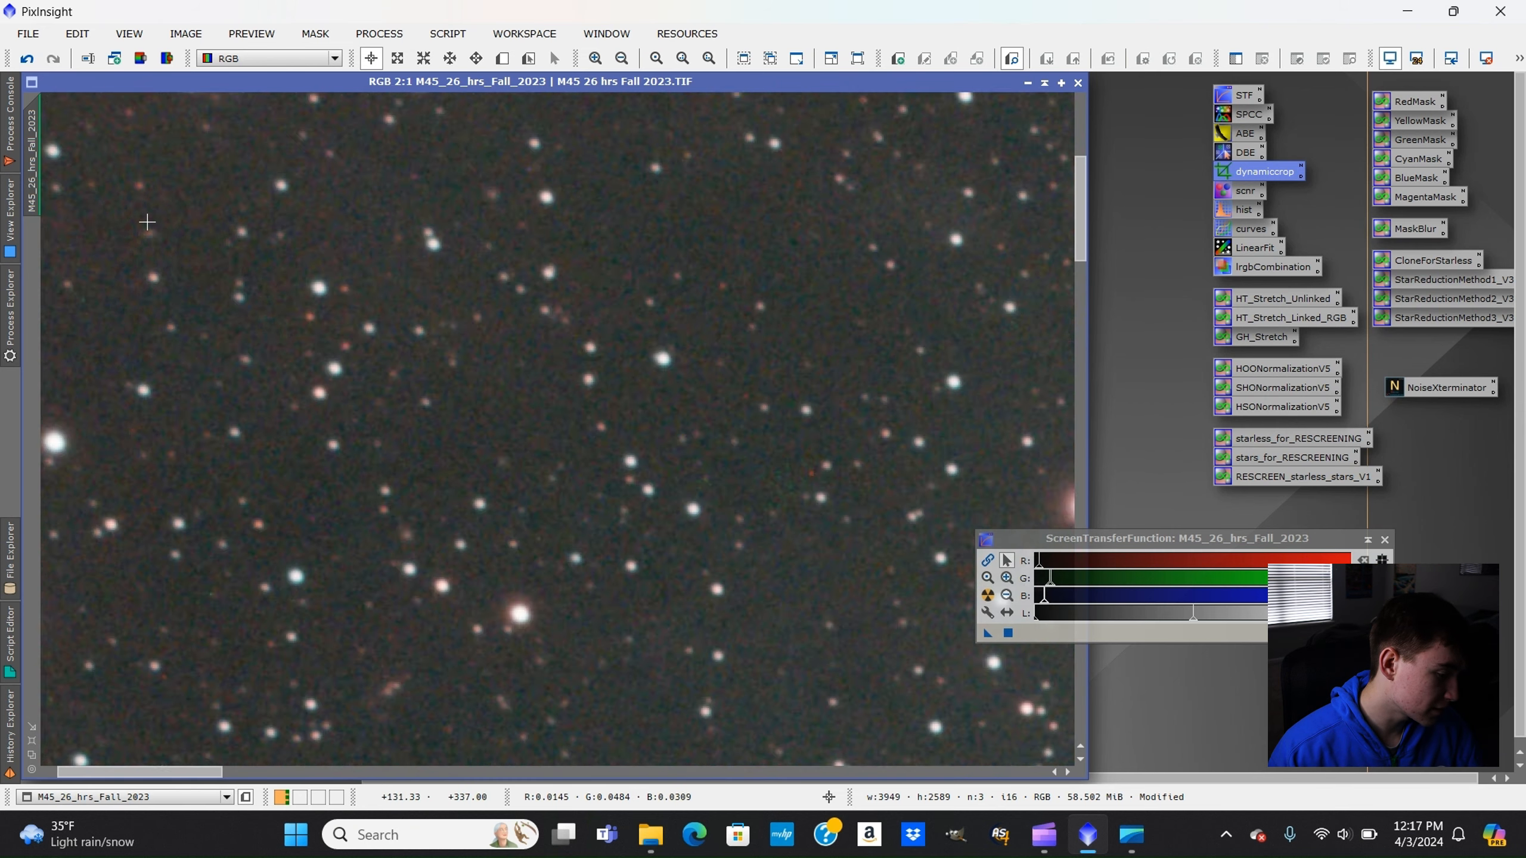
scroll(481, 260, "up", 1)
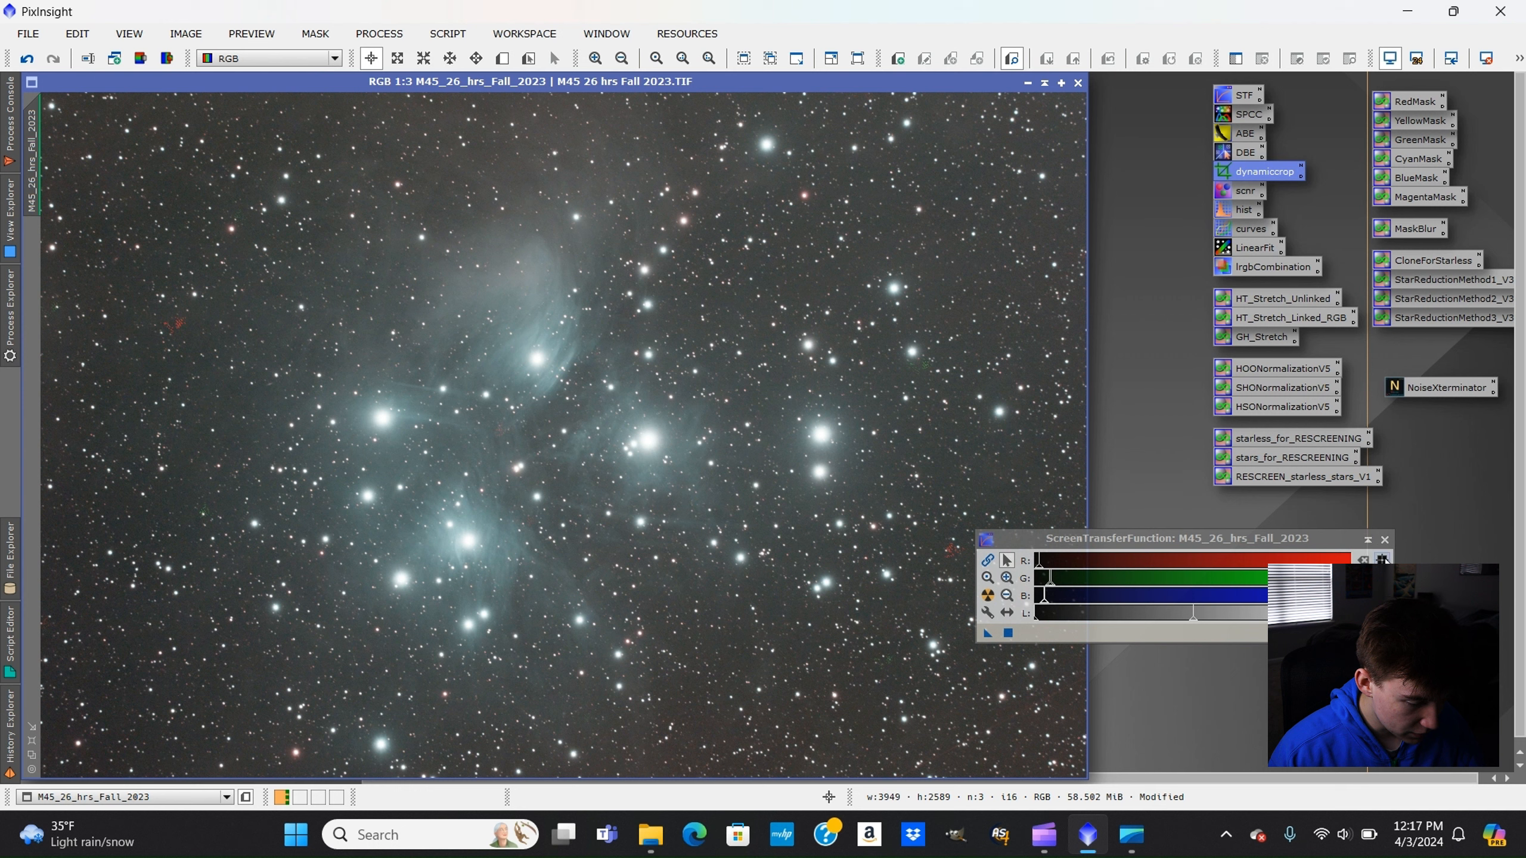
Run the GraXpert script on the M45 image with Subtraction correction, showing the background model and replacing the target view.
left_click(424, 37)
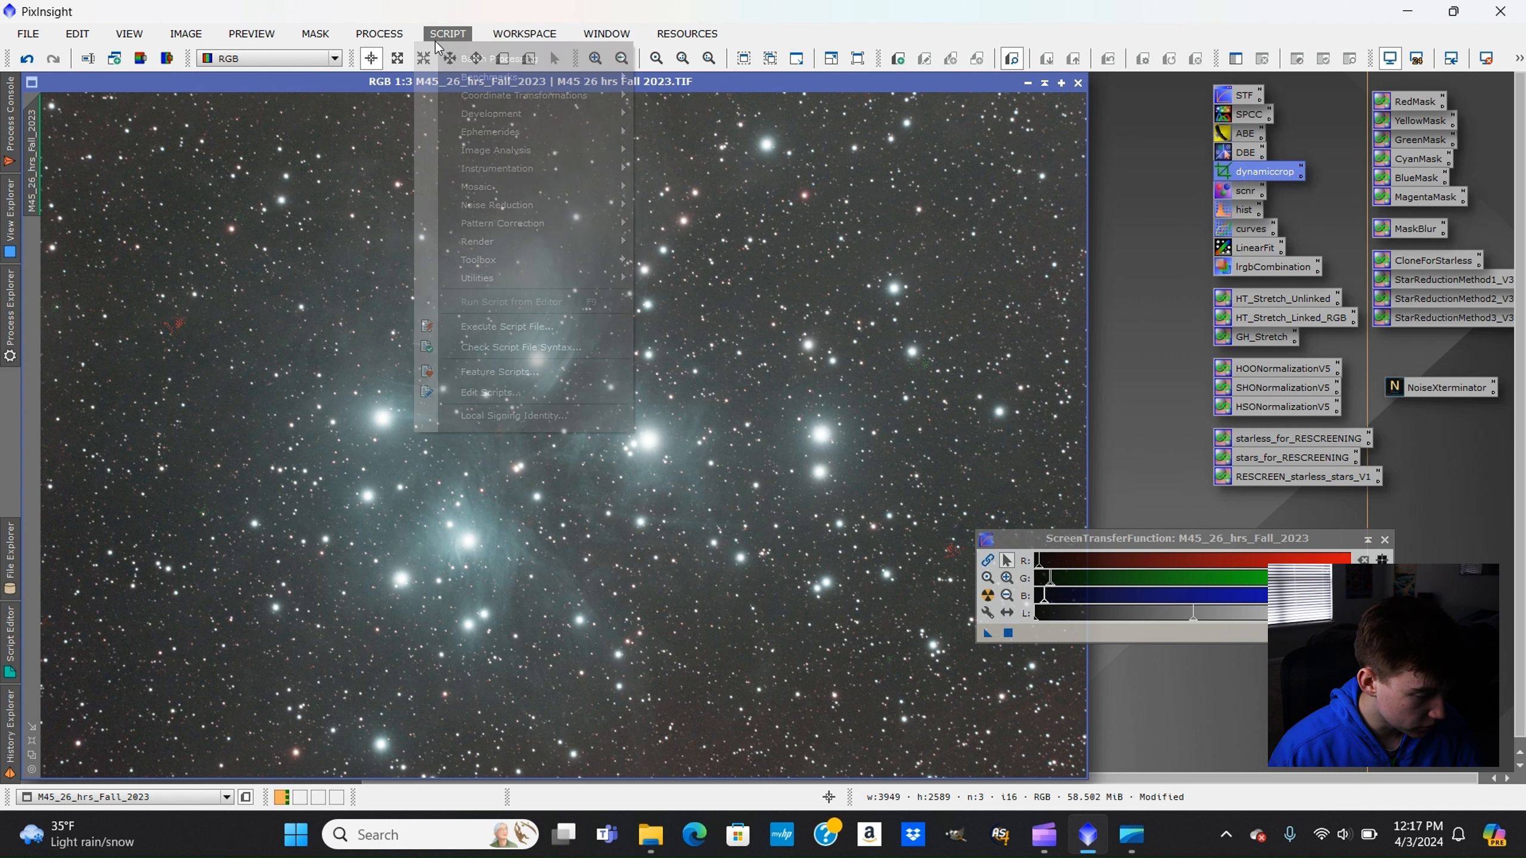
mouse_move(512, 256)
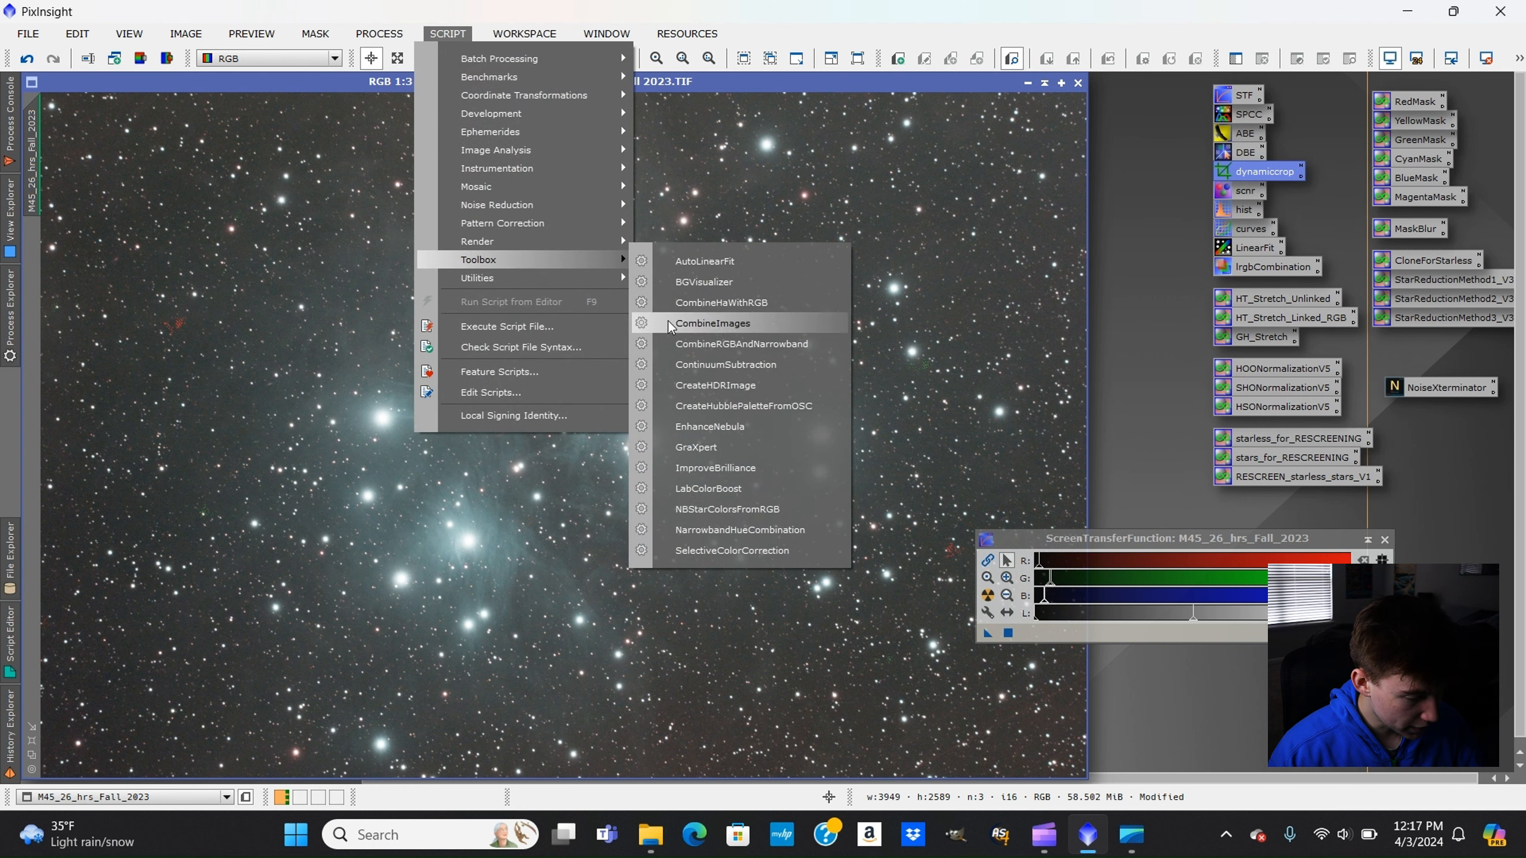
left_click(713, 451)
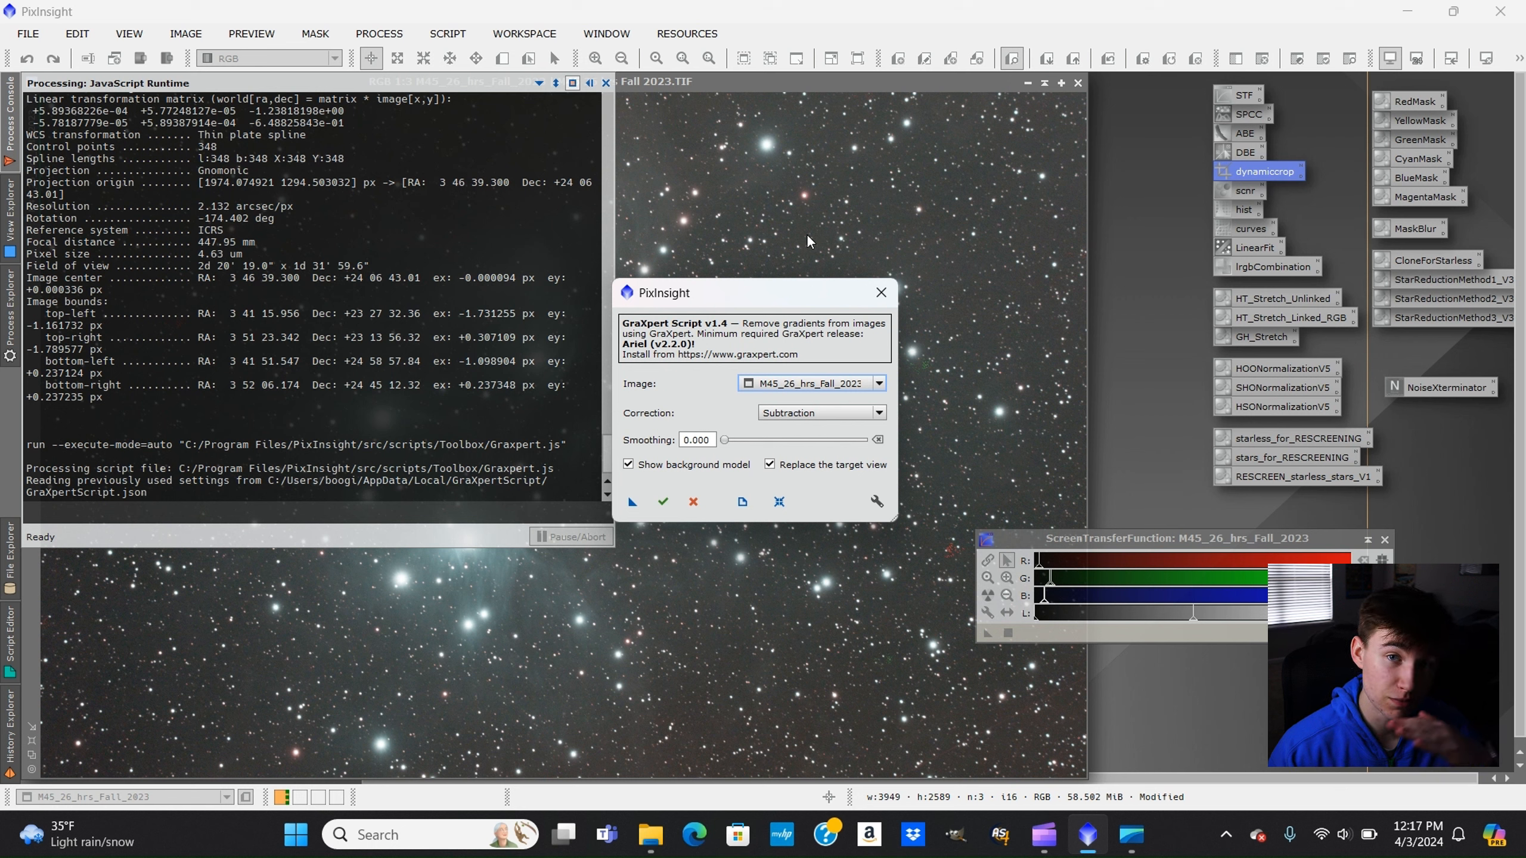
left_click(663, 501)
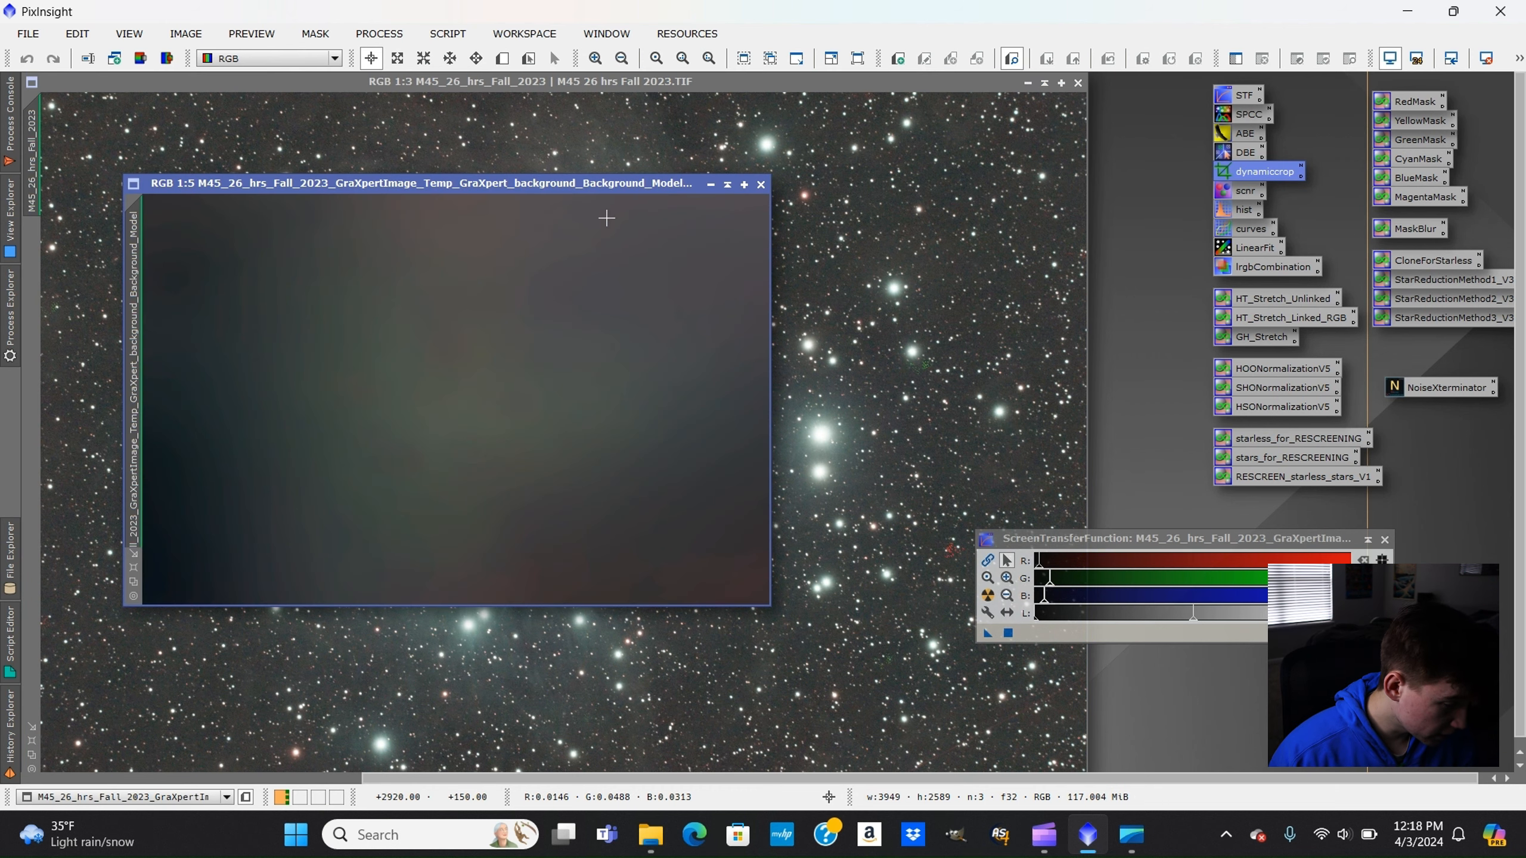
Enlarge and reposition the GraXpert background model window, examine the extracted gradient, and close the model.
left_click_drag(458, 182, 592, 169)
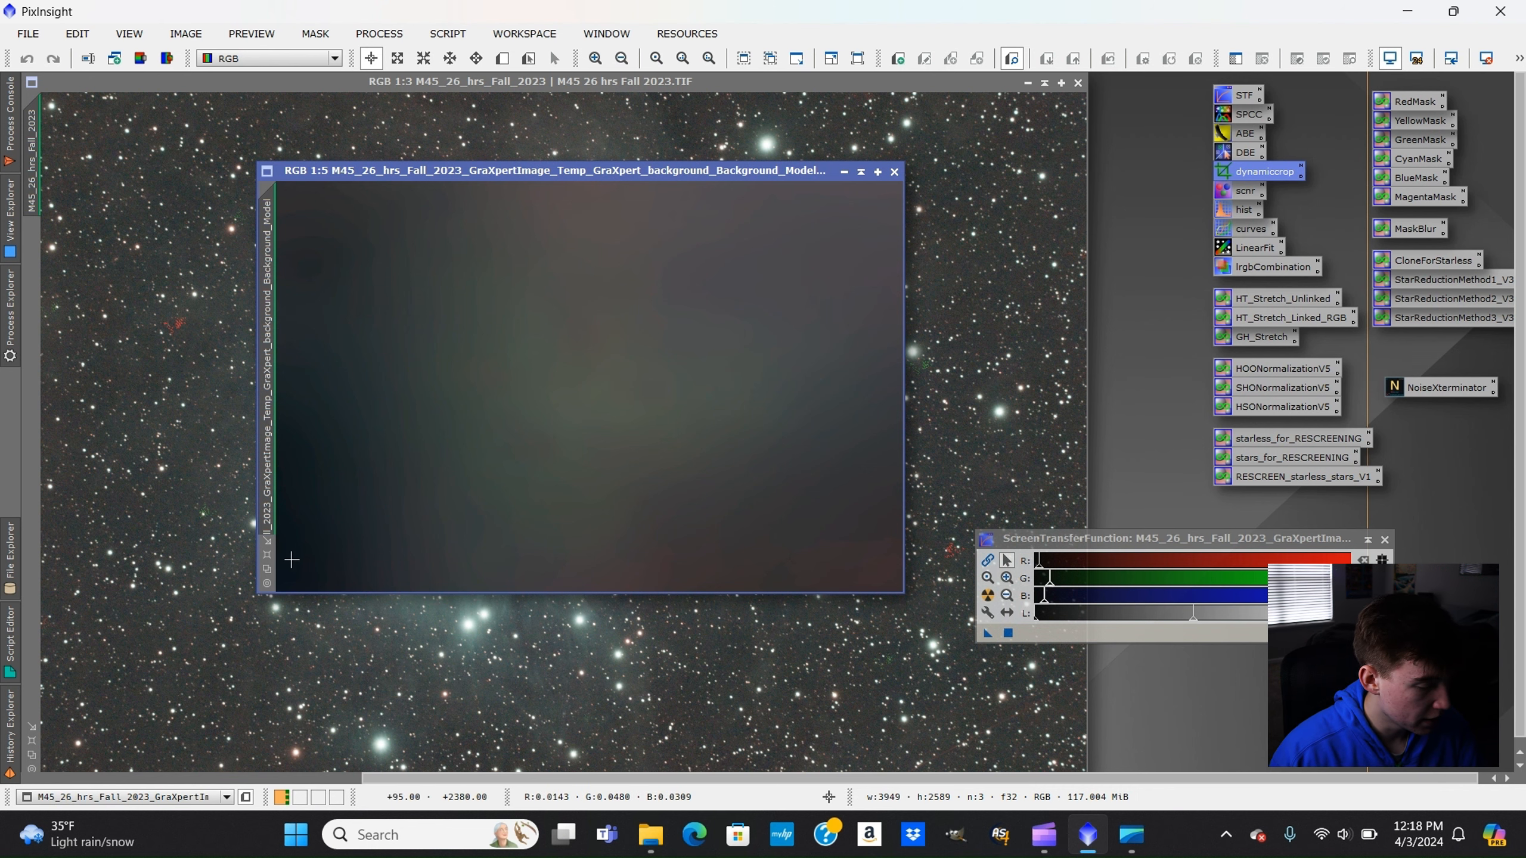
left_click(266, 554)
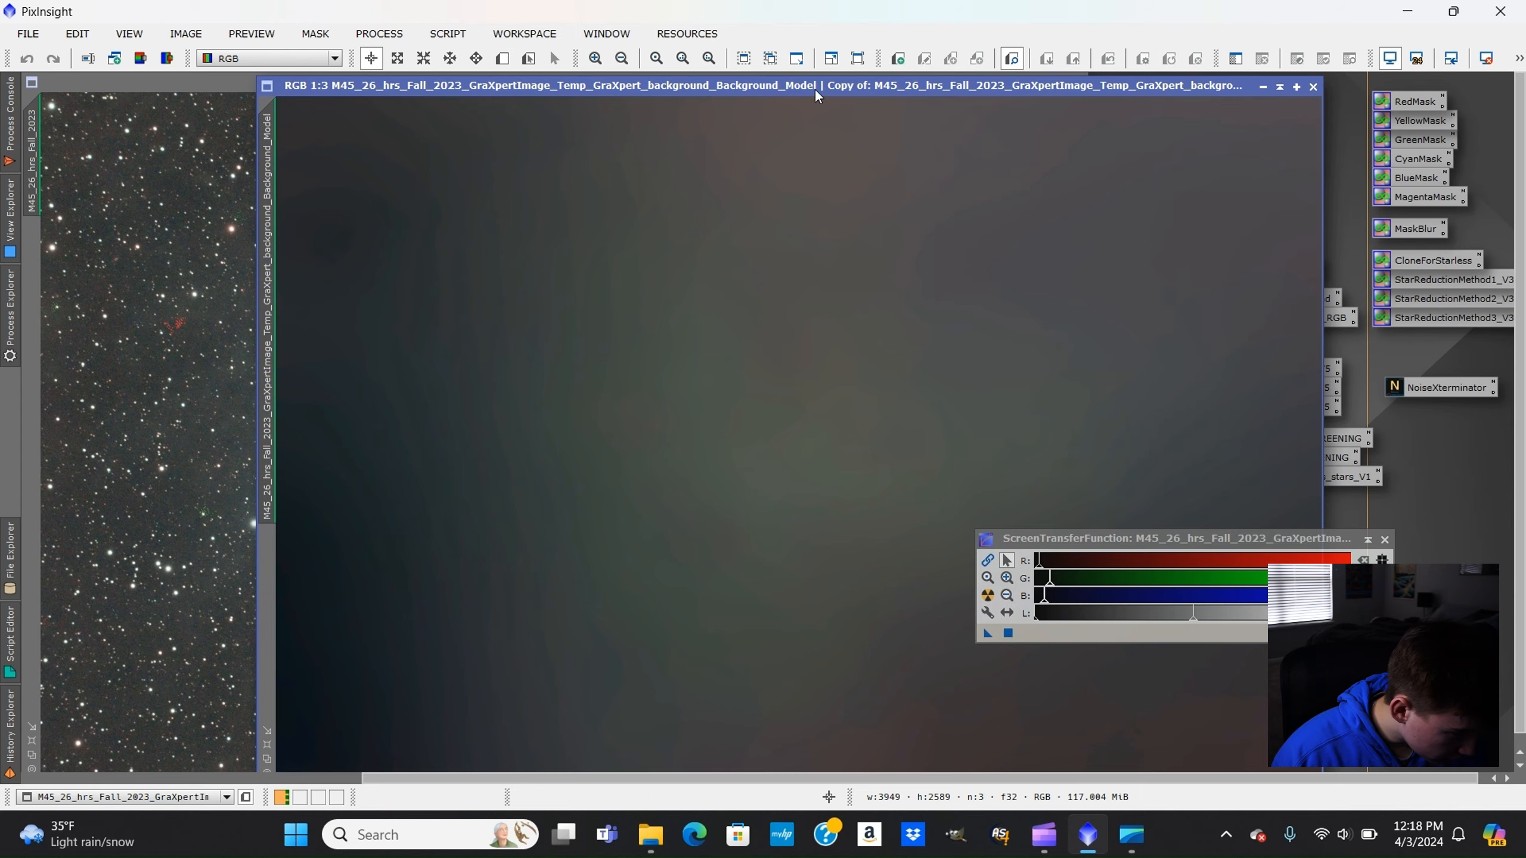
left_click_drag(815, 90, 622, 90)
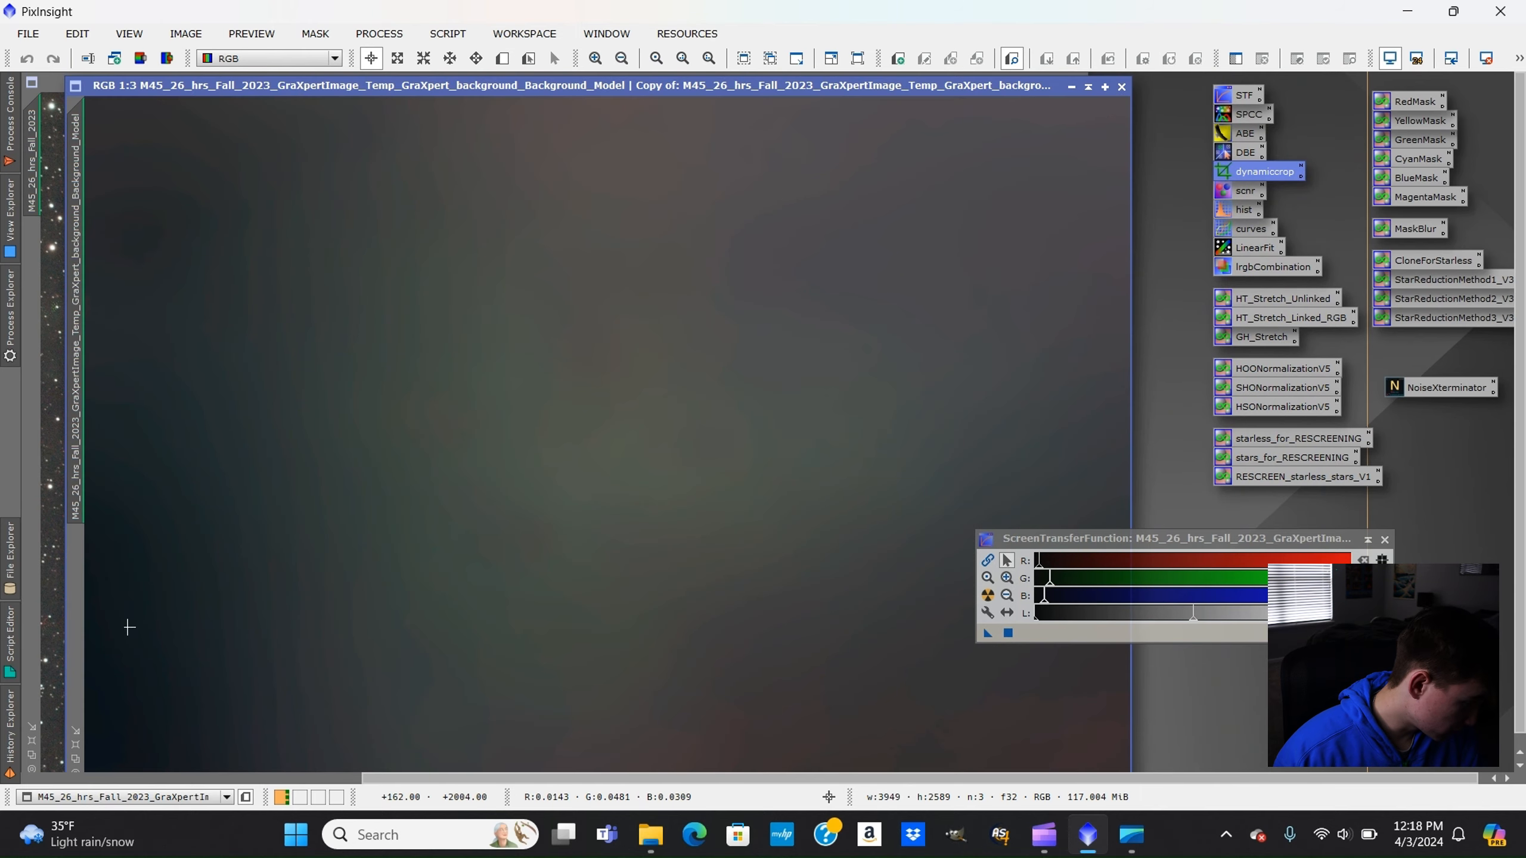
scroll(130, 590, "down", 1)
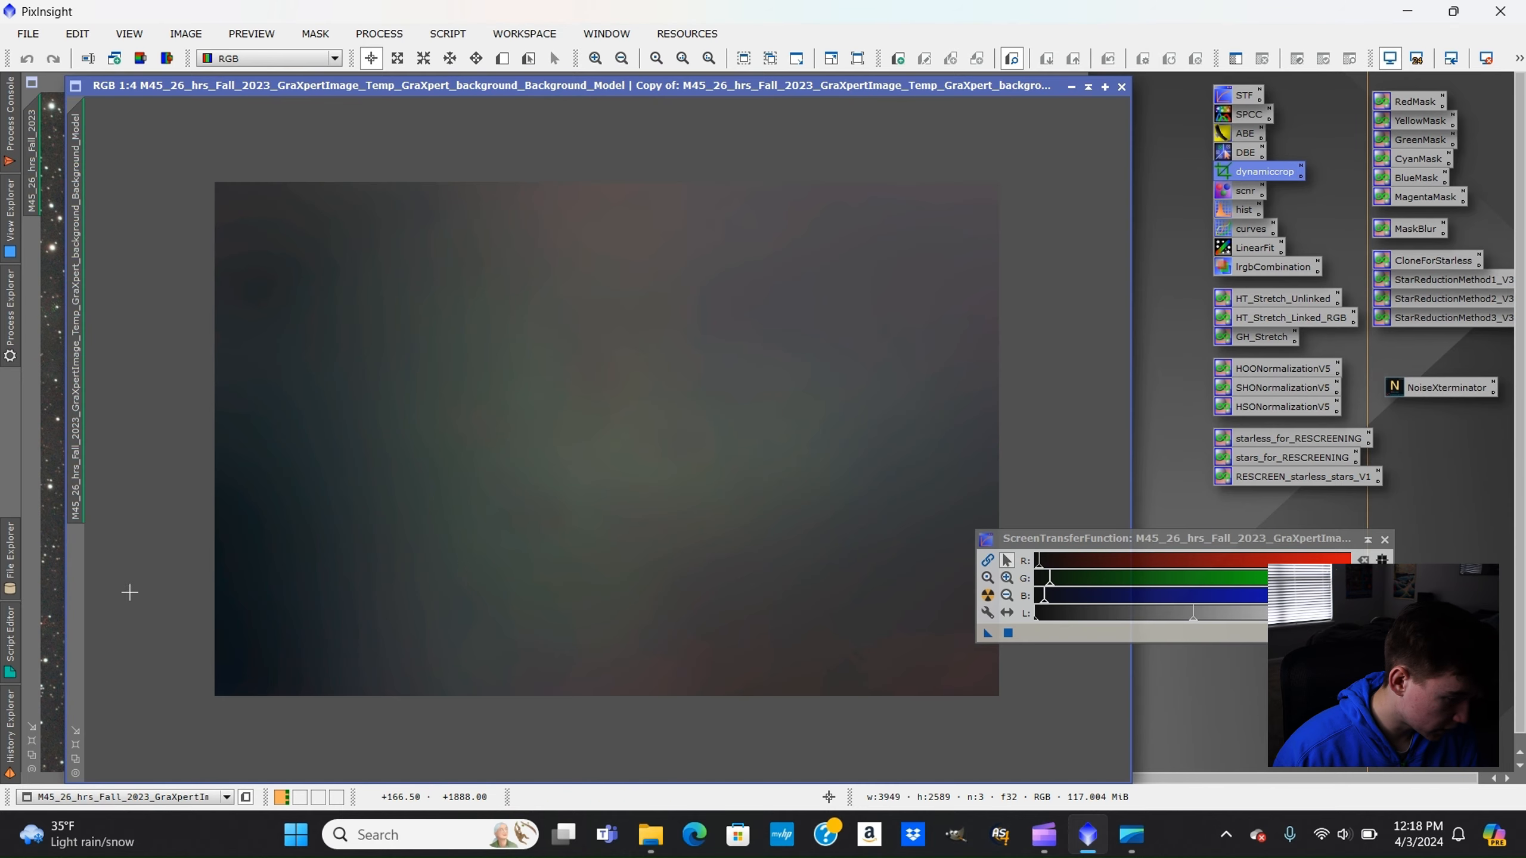
left_click(1122, 87)
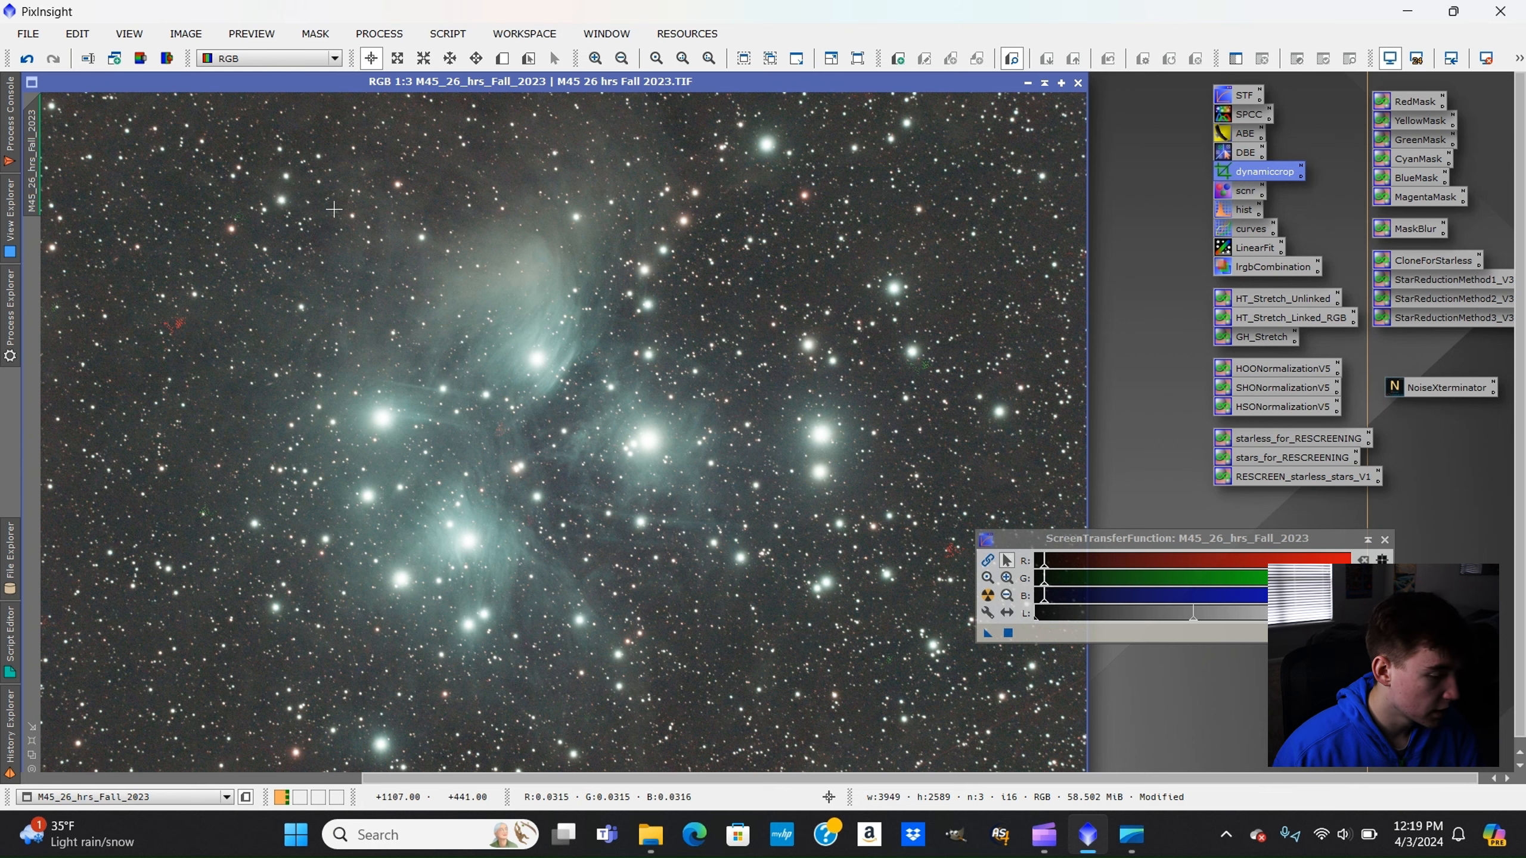
Apply NoiseXTerminator to the M45 image with Denoise 0.75 and Detail 0.25, and close the process dialog.
scroll(956, 243, "up", 3)
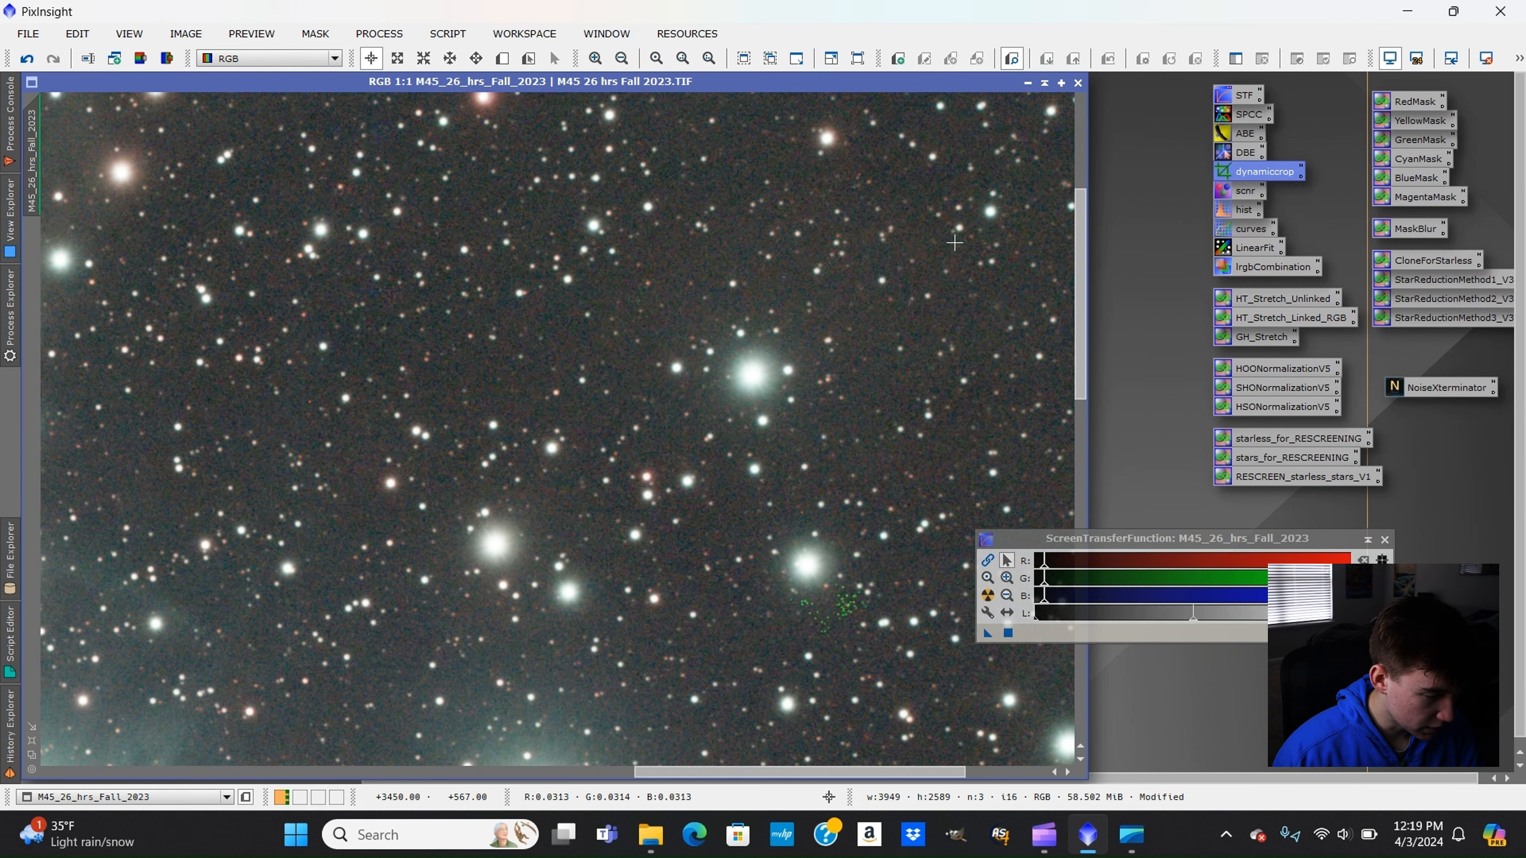
scroll(648, 358, "down", 3)
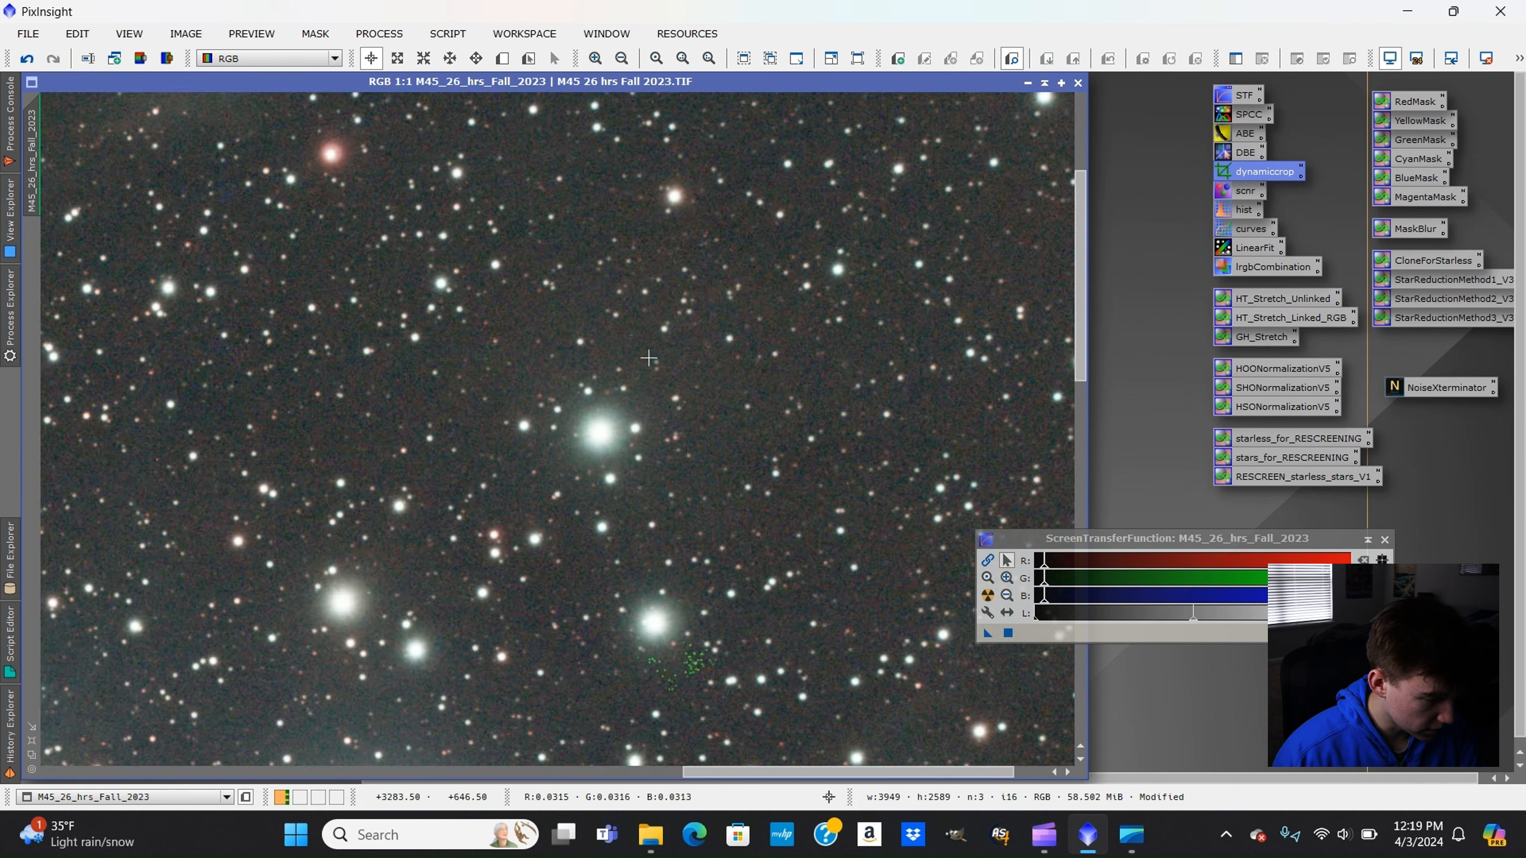
scroll(648, 358, "up", 4)
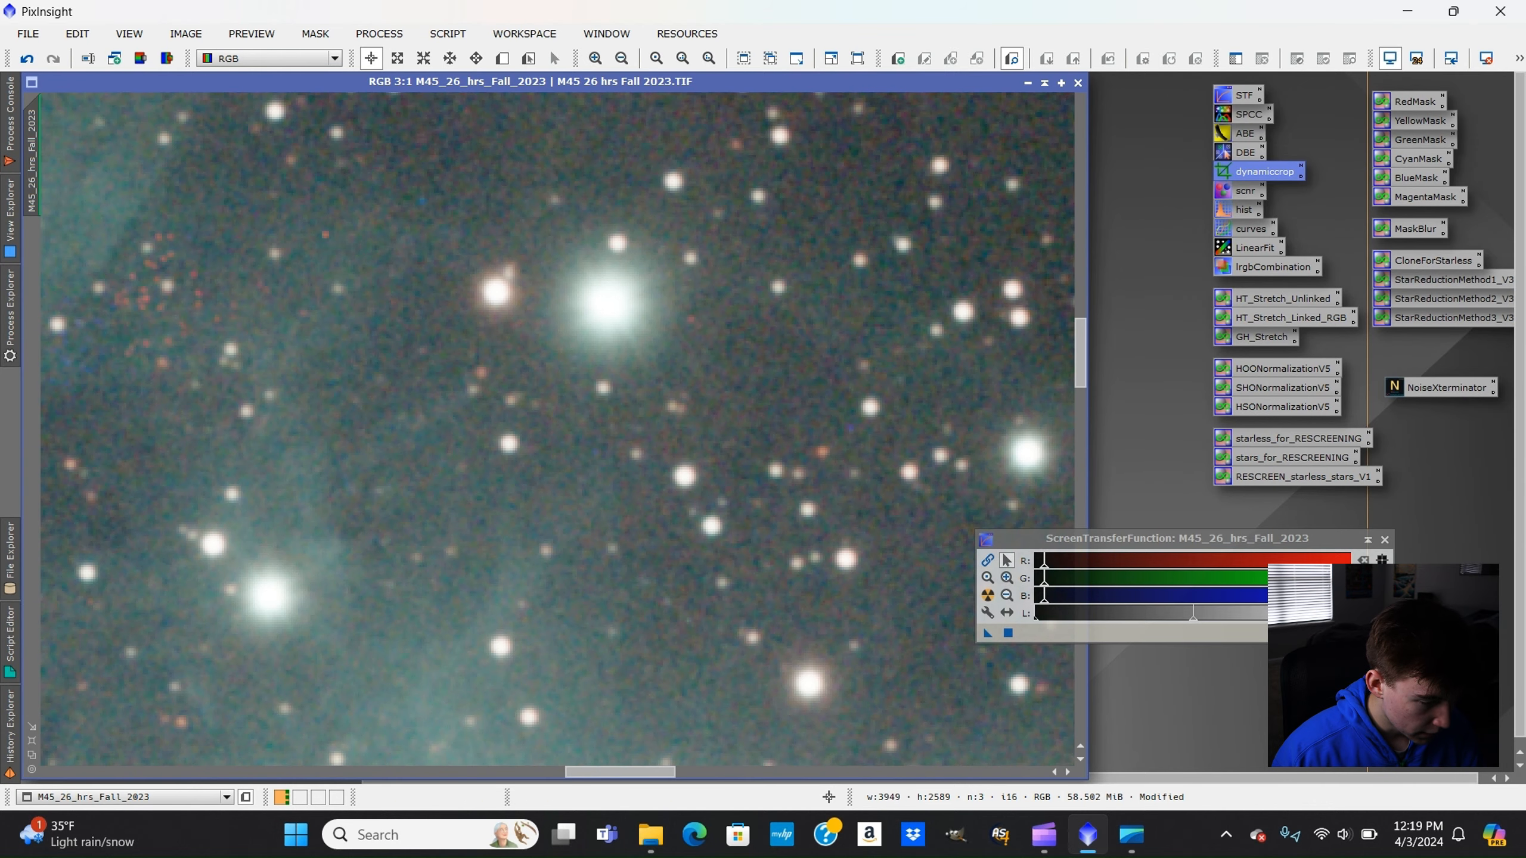
double_click(1424, 391)
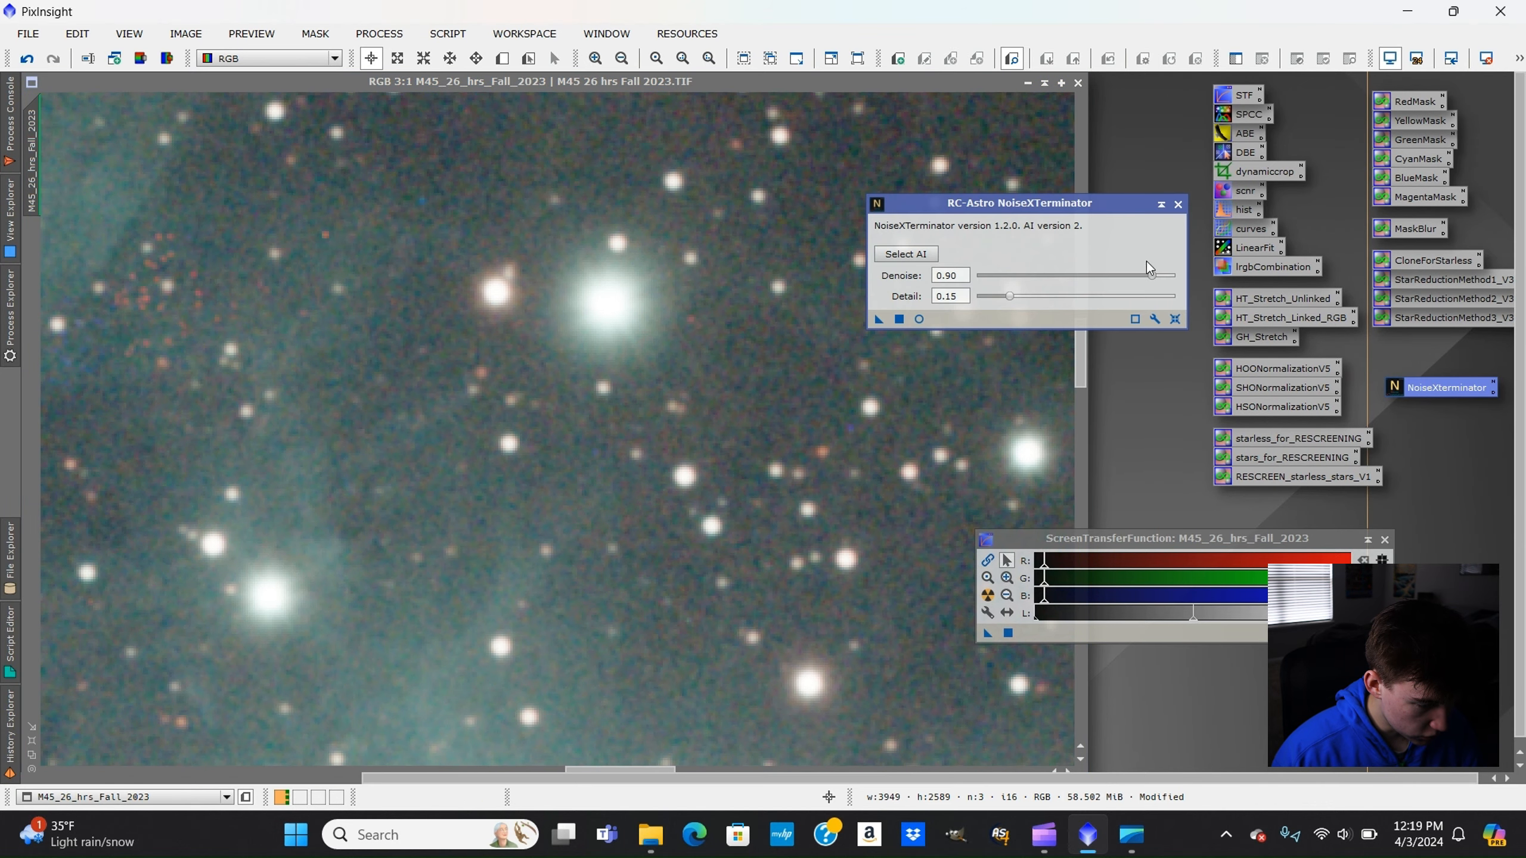
left_click_drag(1154, 274, 1136, 274)
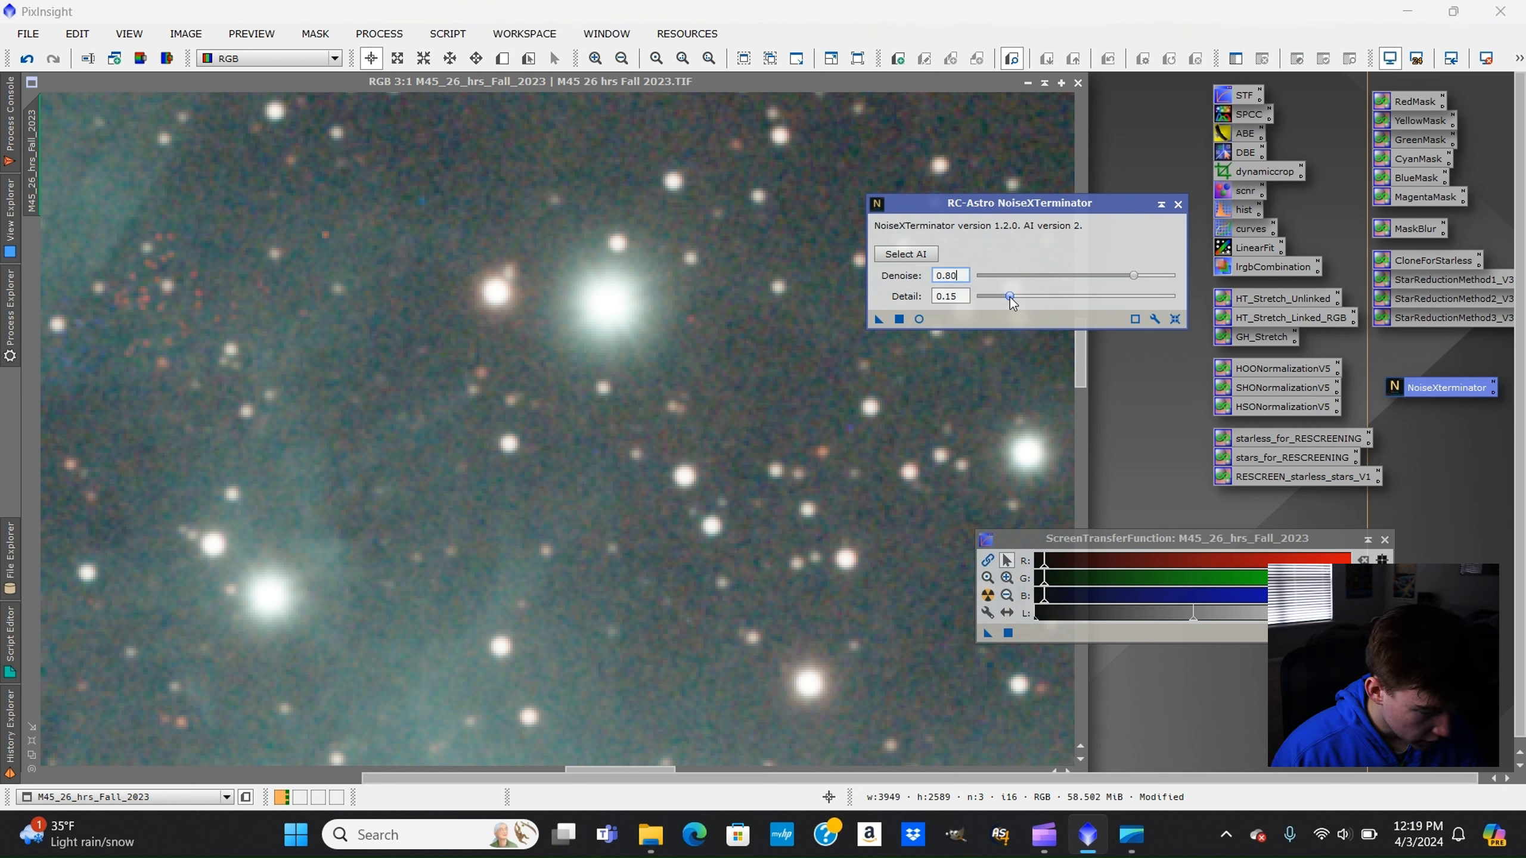
left_click_drag(1009, 296, 1024, 297)
left_click_drag(1134, 276, 1124, 280)
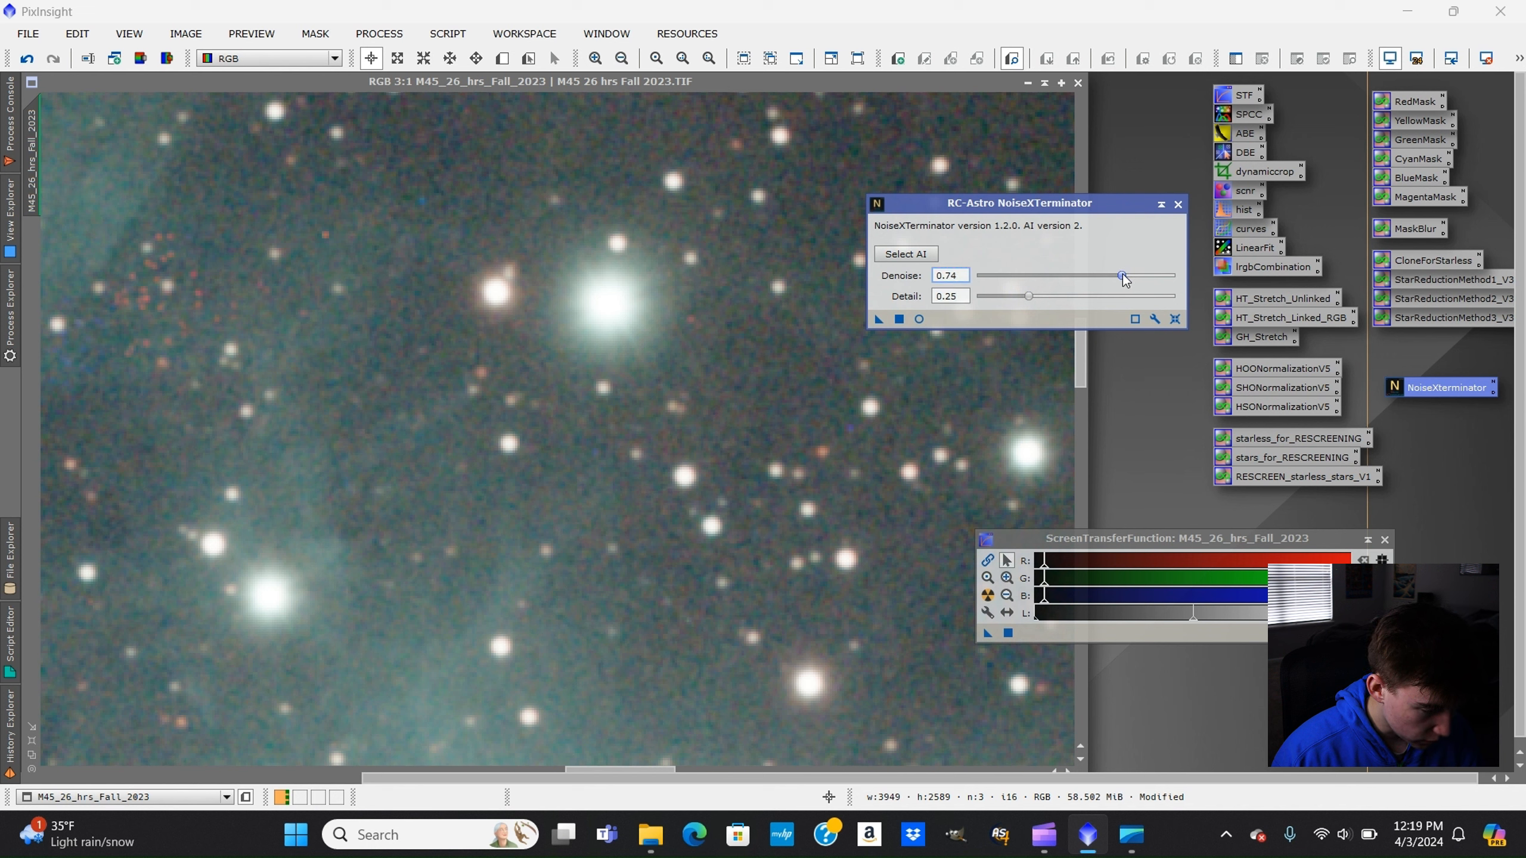
left_click(899, 319)
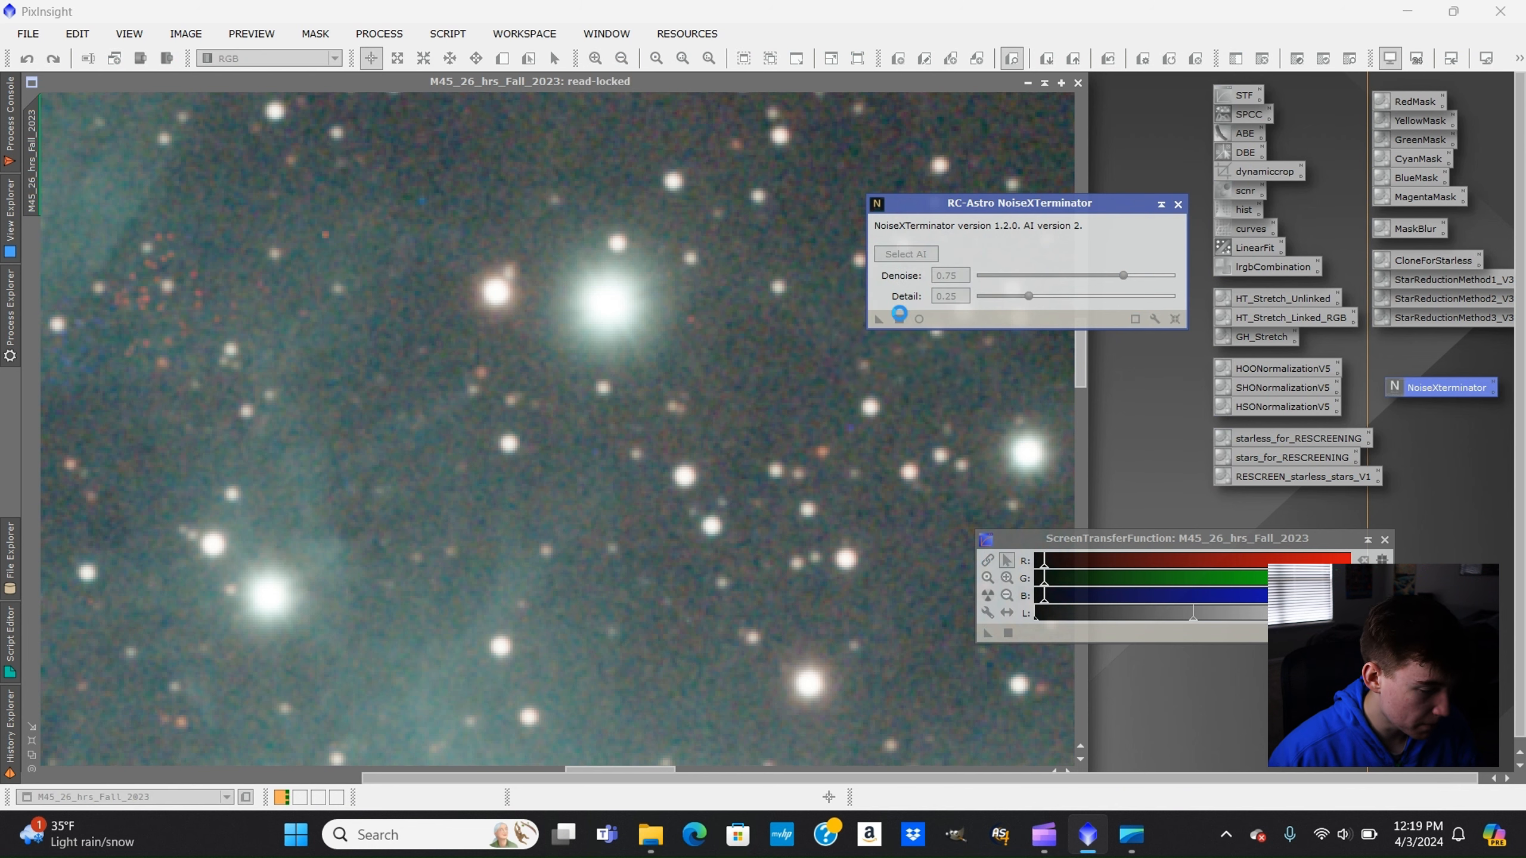
left_click(1178, 204)
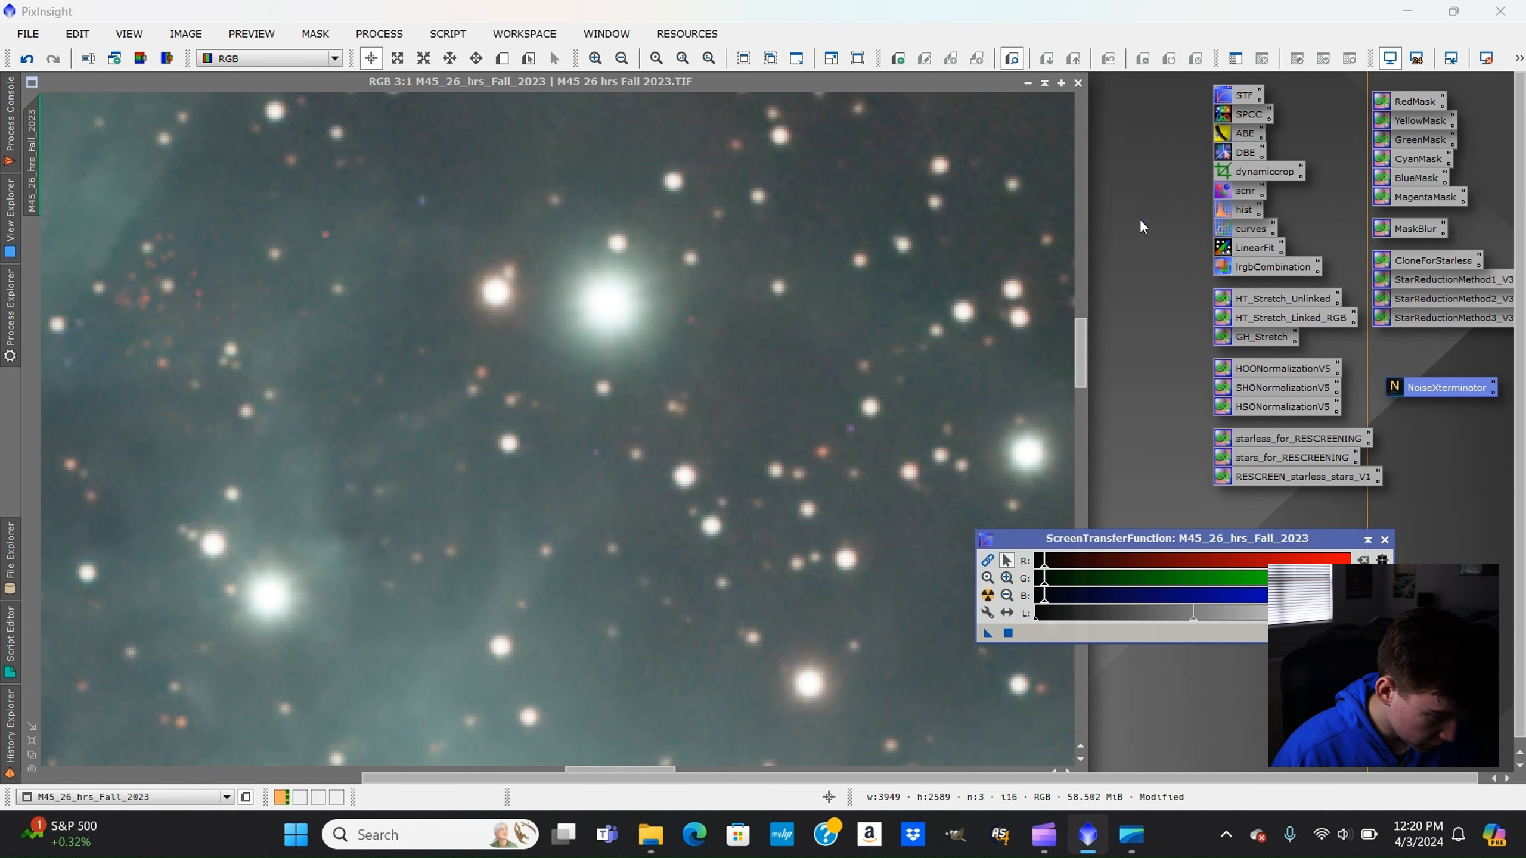
Compare the M45 image with and without noise reduction by undoing and redoing it, inspecting the nebula and background, keeping it applied.
left_click(32, 63)
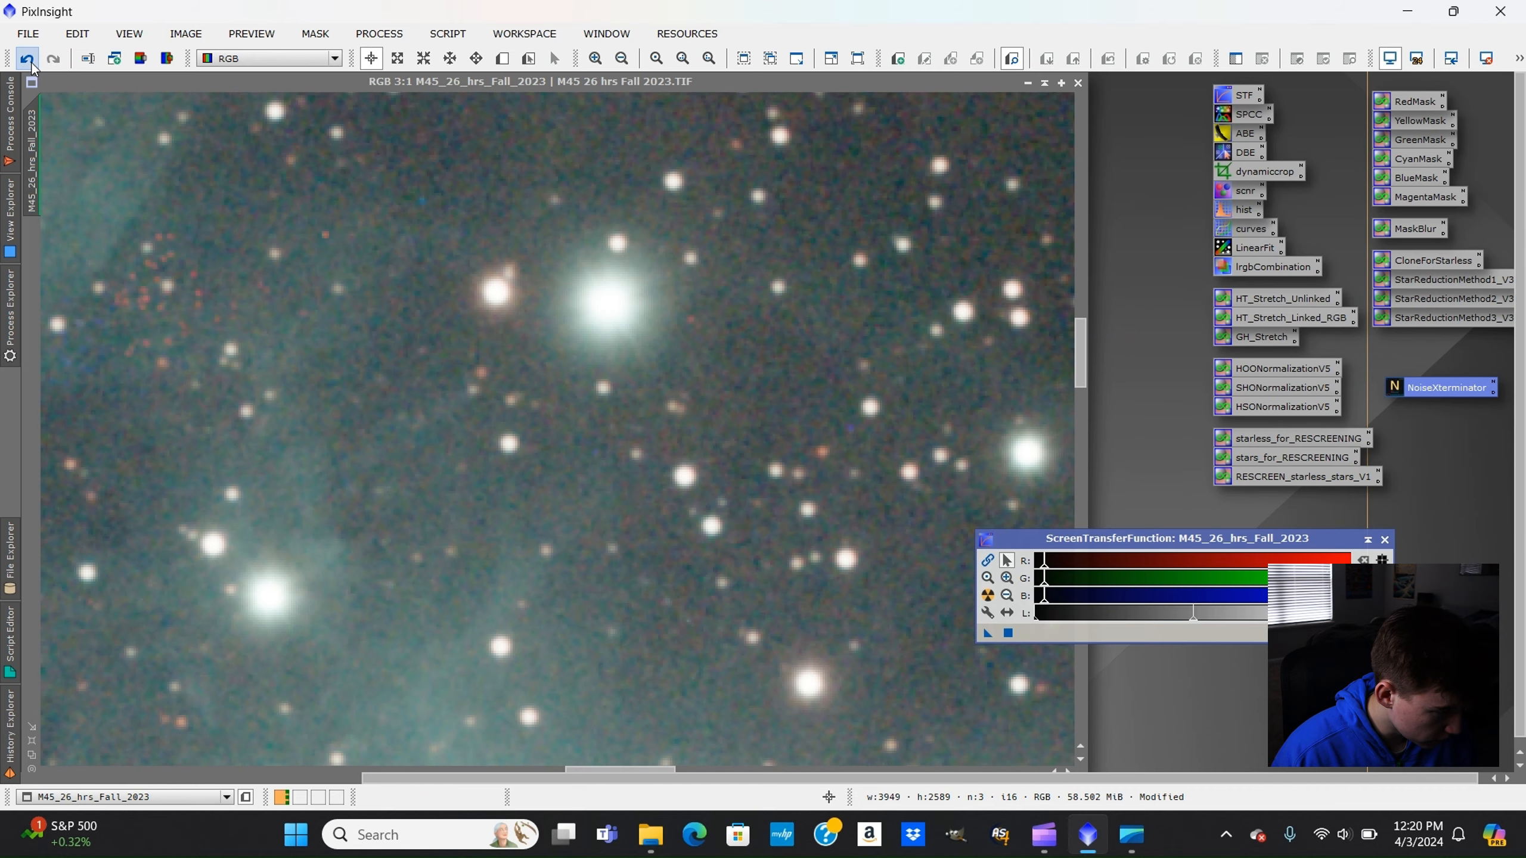
left_click(54, 61)
scroll(268, 241, "down", 3)
scroll(268, 240, "down", 2)
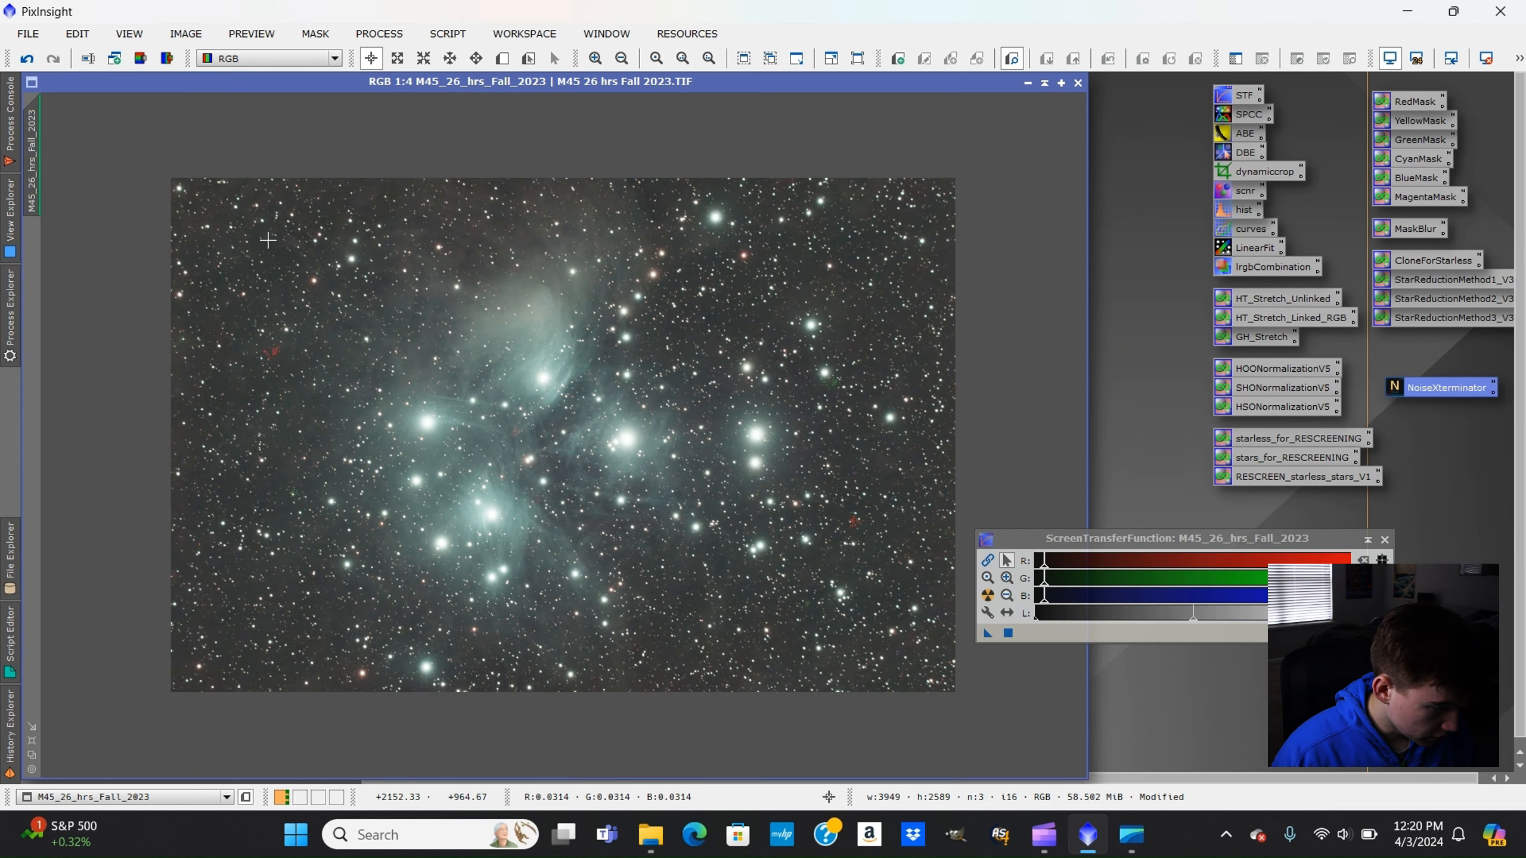
scroll(268, 240, "up", 1)
scroll(173, 137, "up", 1)
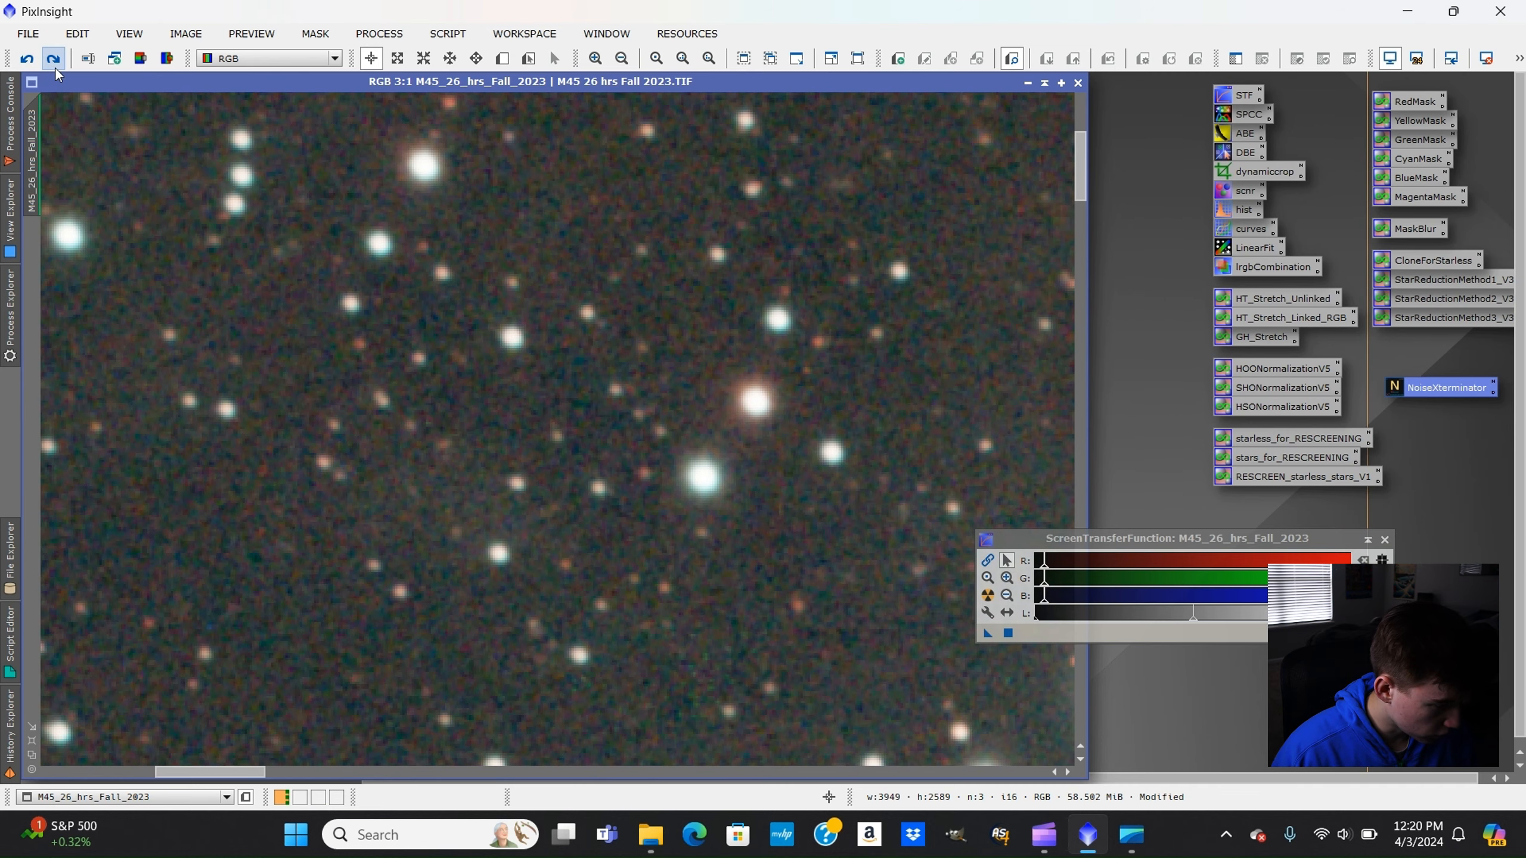
left_click(55, 68)
scroll(732, 391, "down", 5)
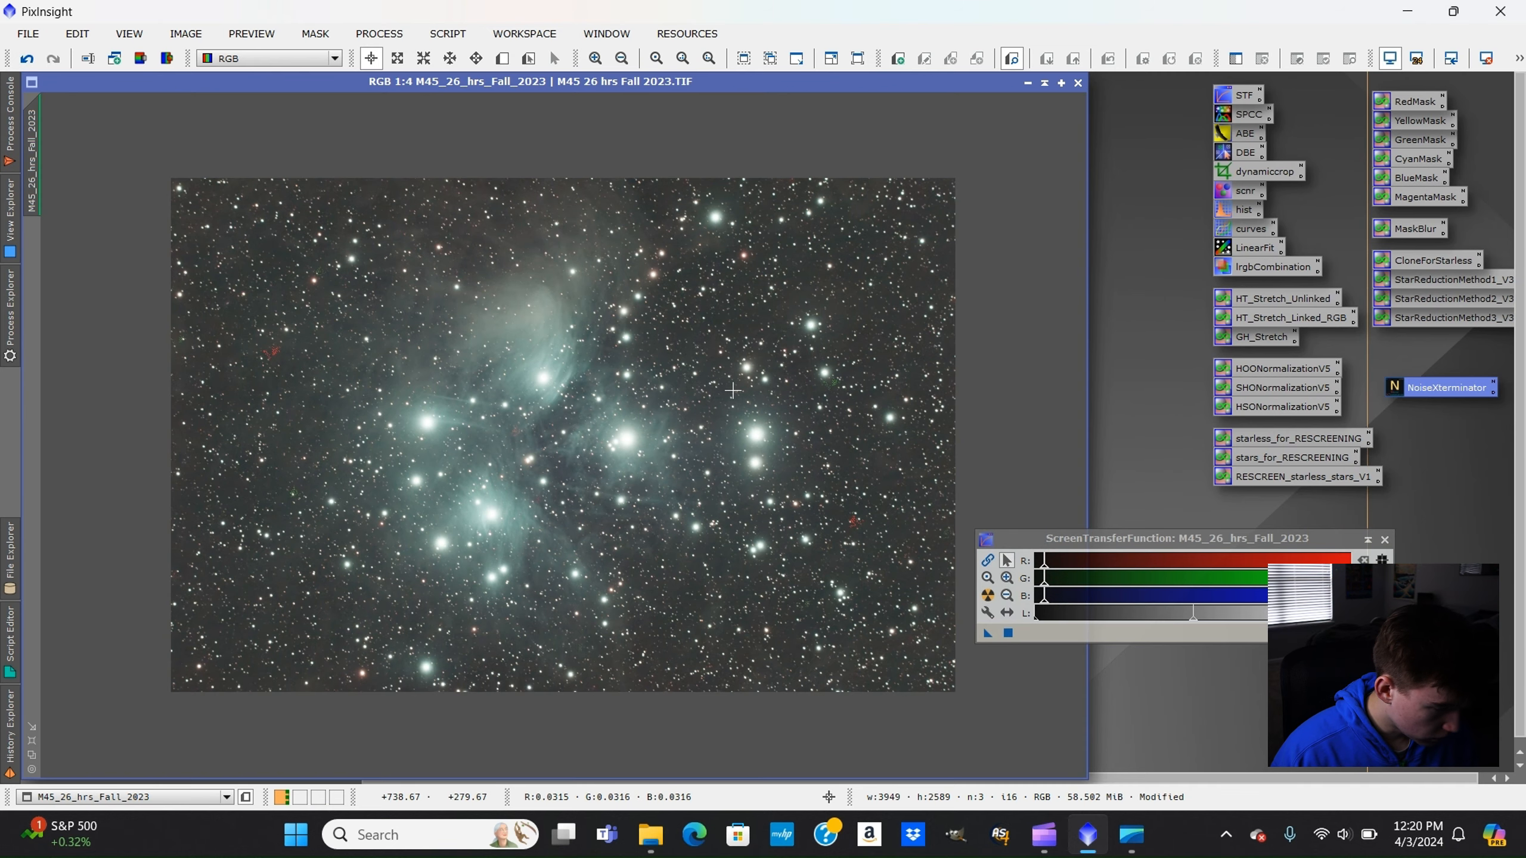
scroll(732, 390, "up", 1)
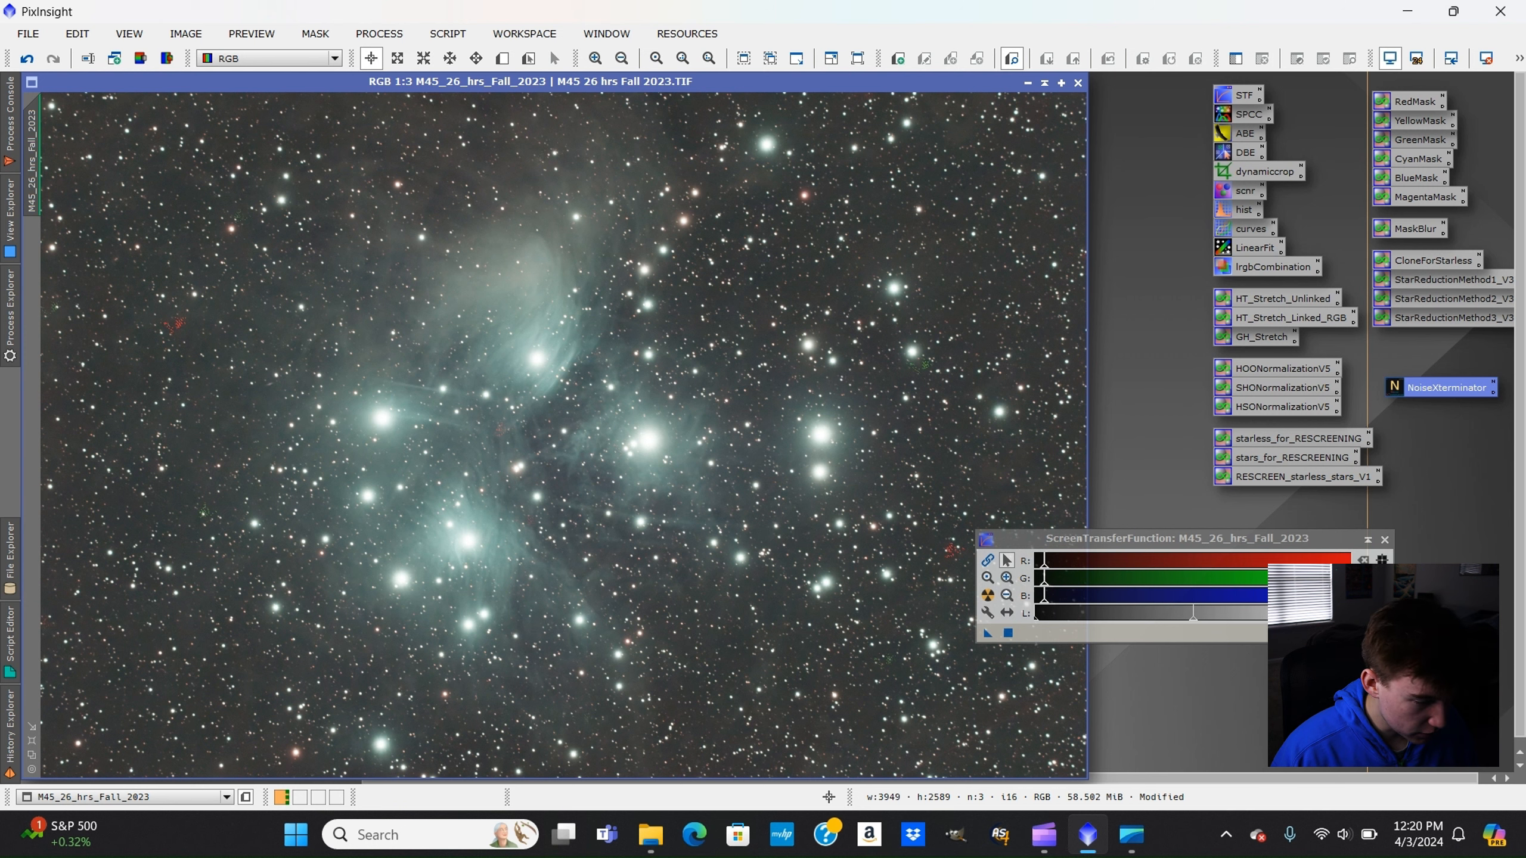
In SpectrophotometricColorCalibration, set the red, green and blue filters to the matching Sony CMOS UVIRcut / Opt. L-eNhance curves.
double_click(1247, 116)
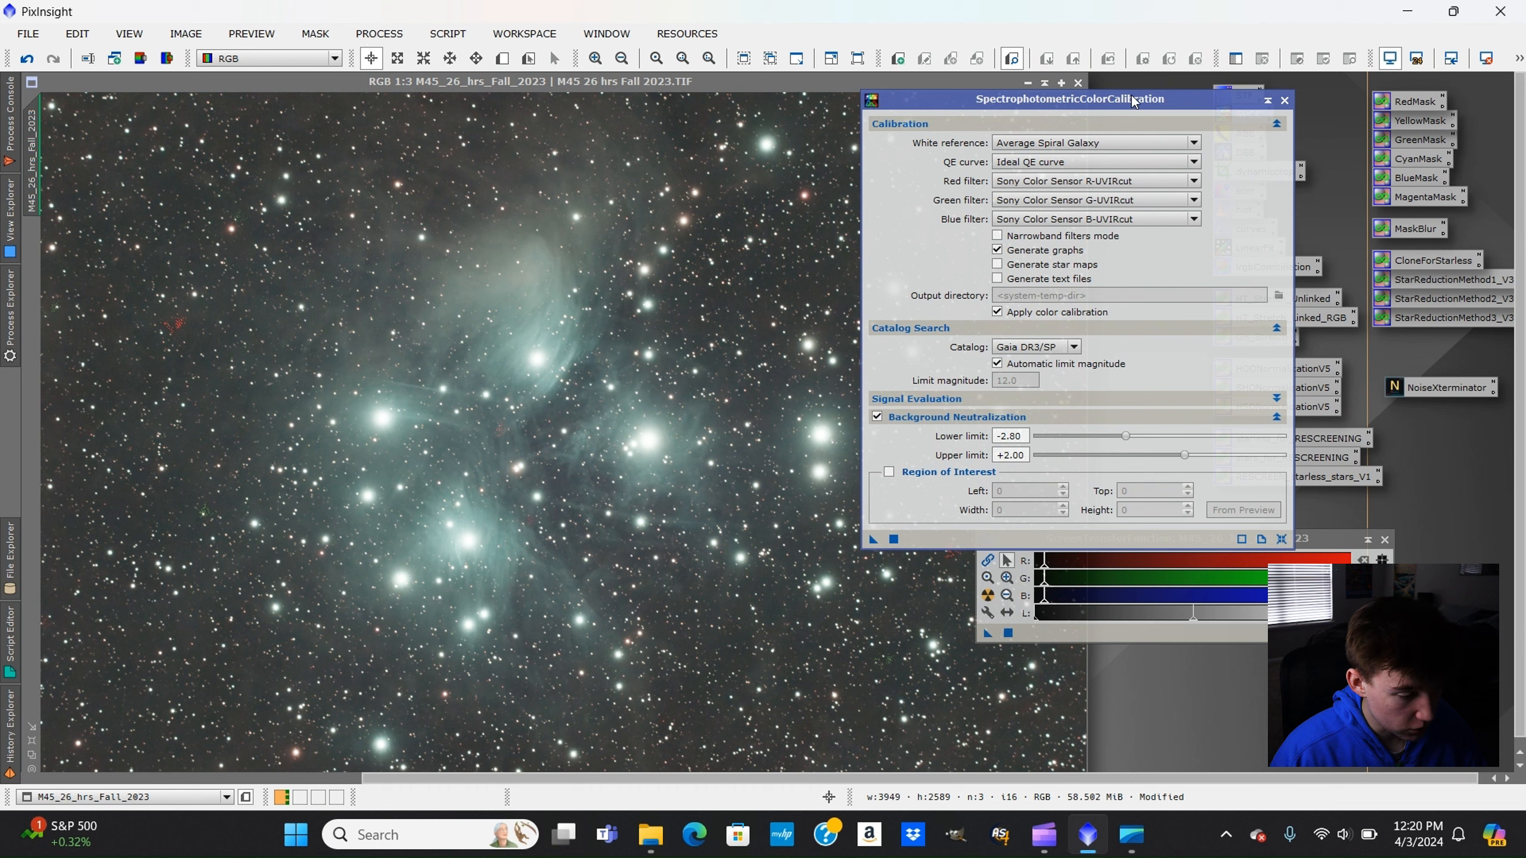
left_click_drag(1132, 102, 1210, 123)
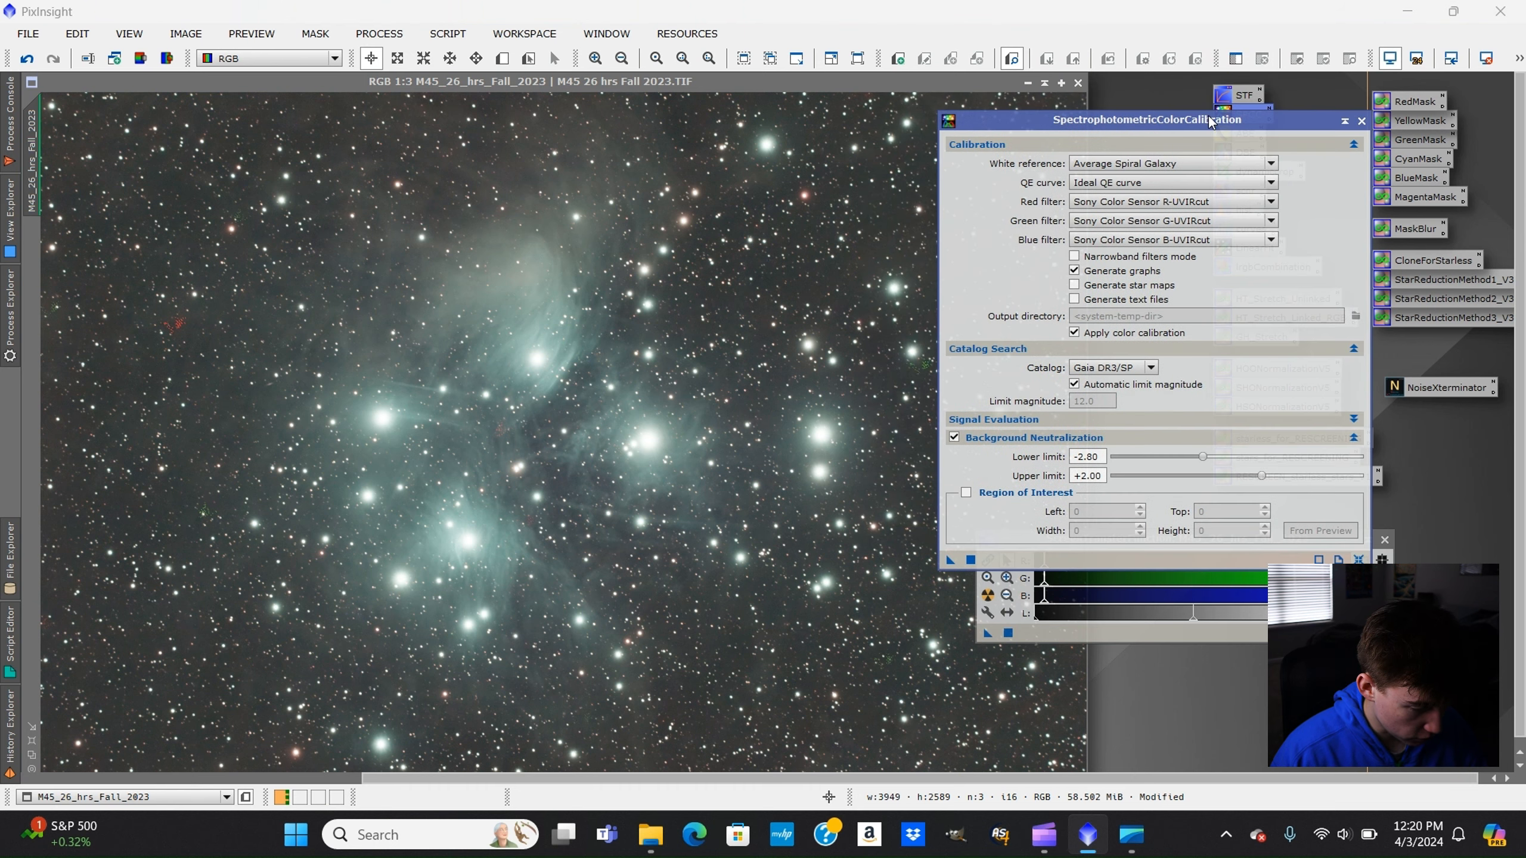
left_click(1212, 203)
left_click(1238, 336)
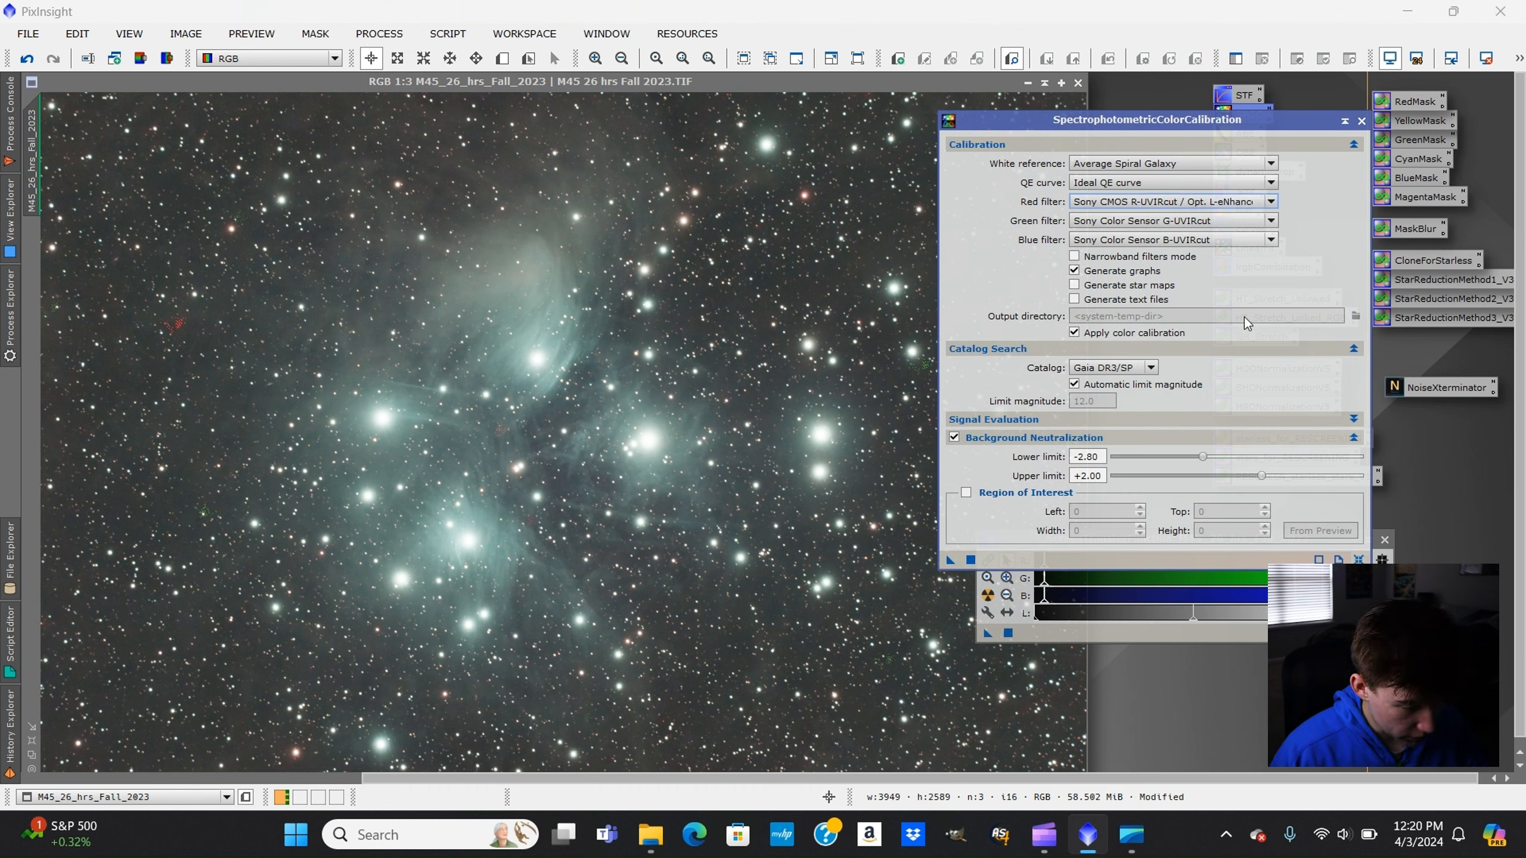
left_click(1225, 226)
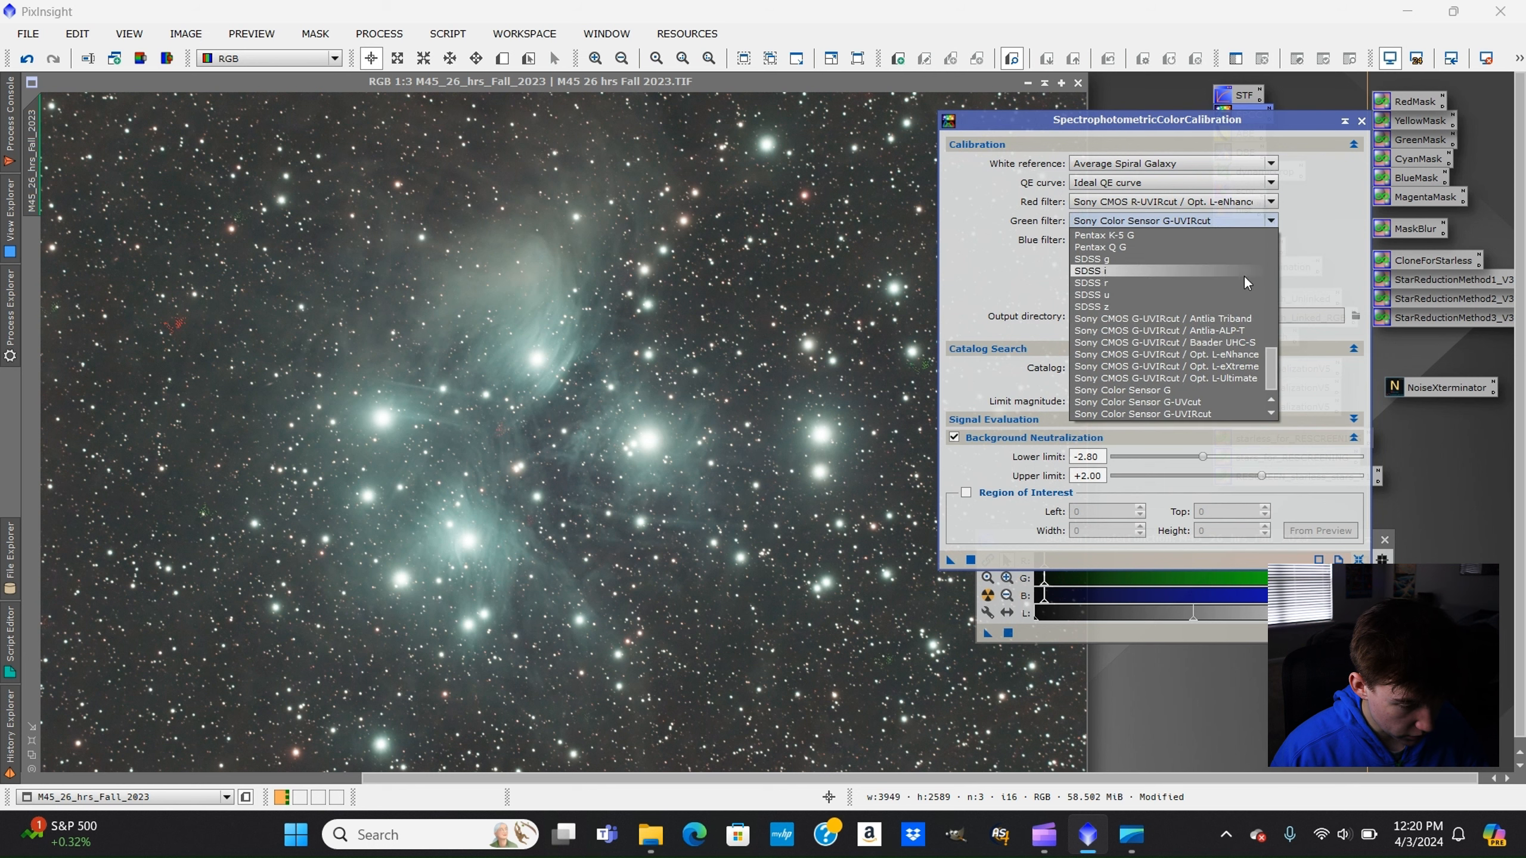
left_click(1237, 354)
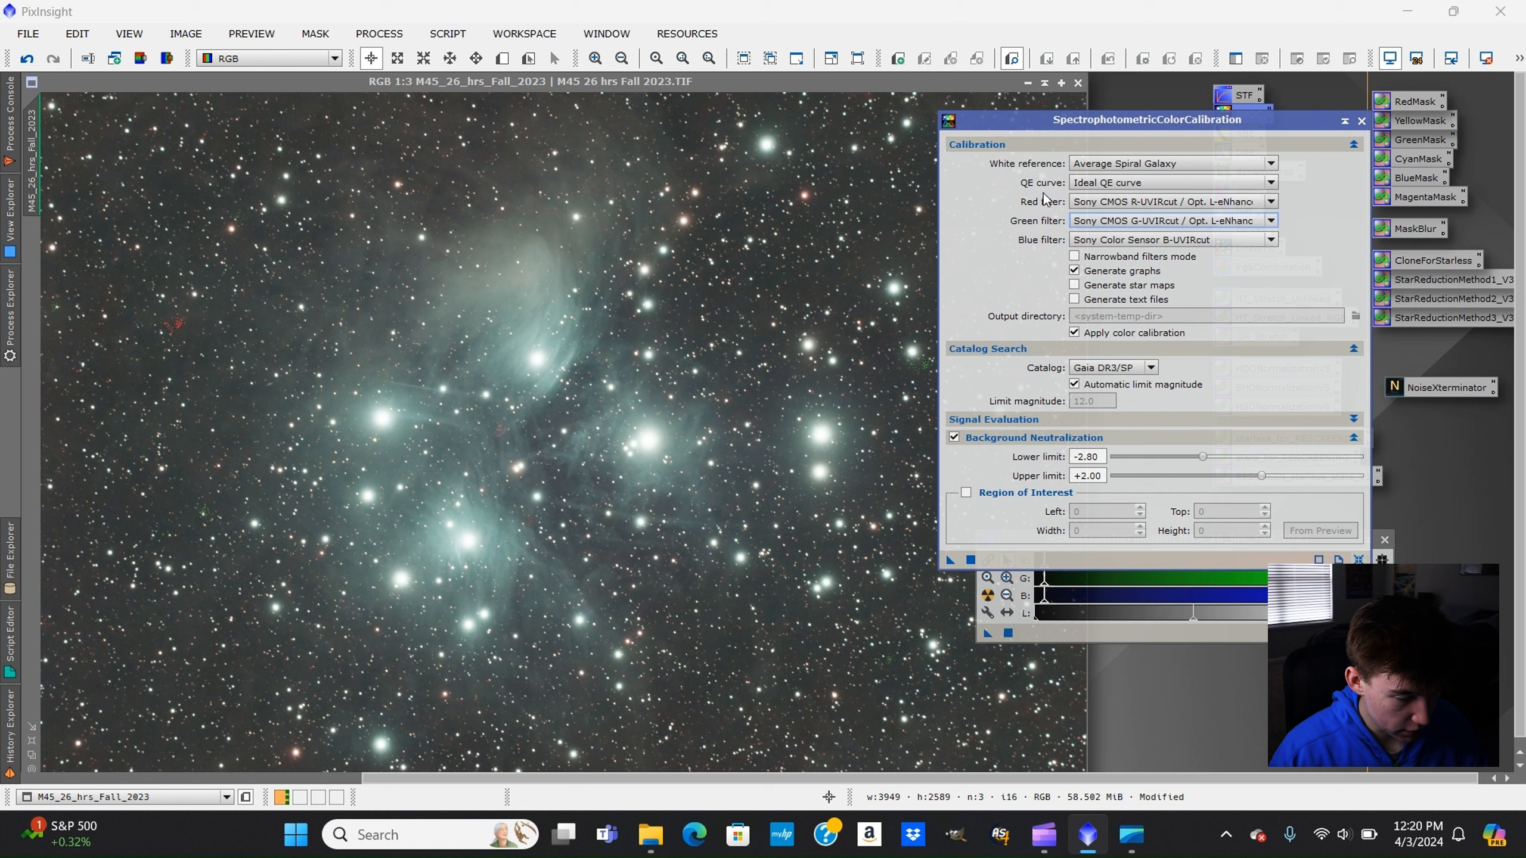
left_click(1118, 240)
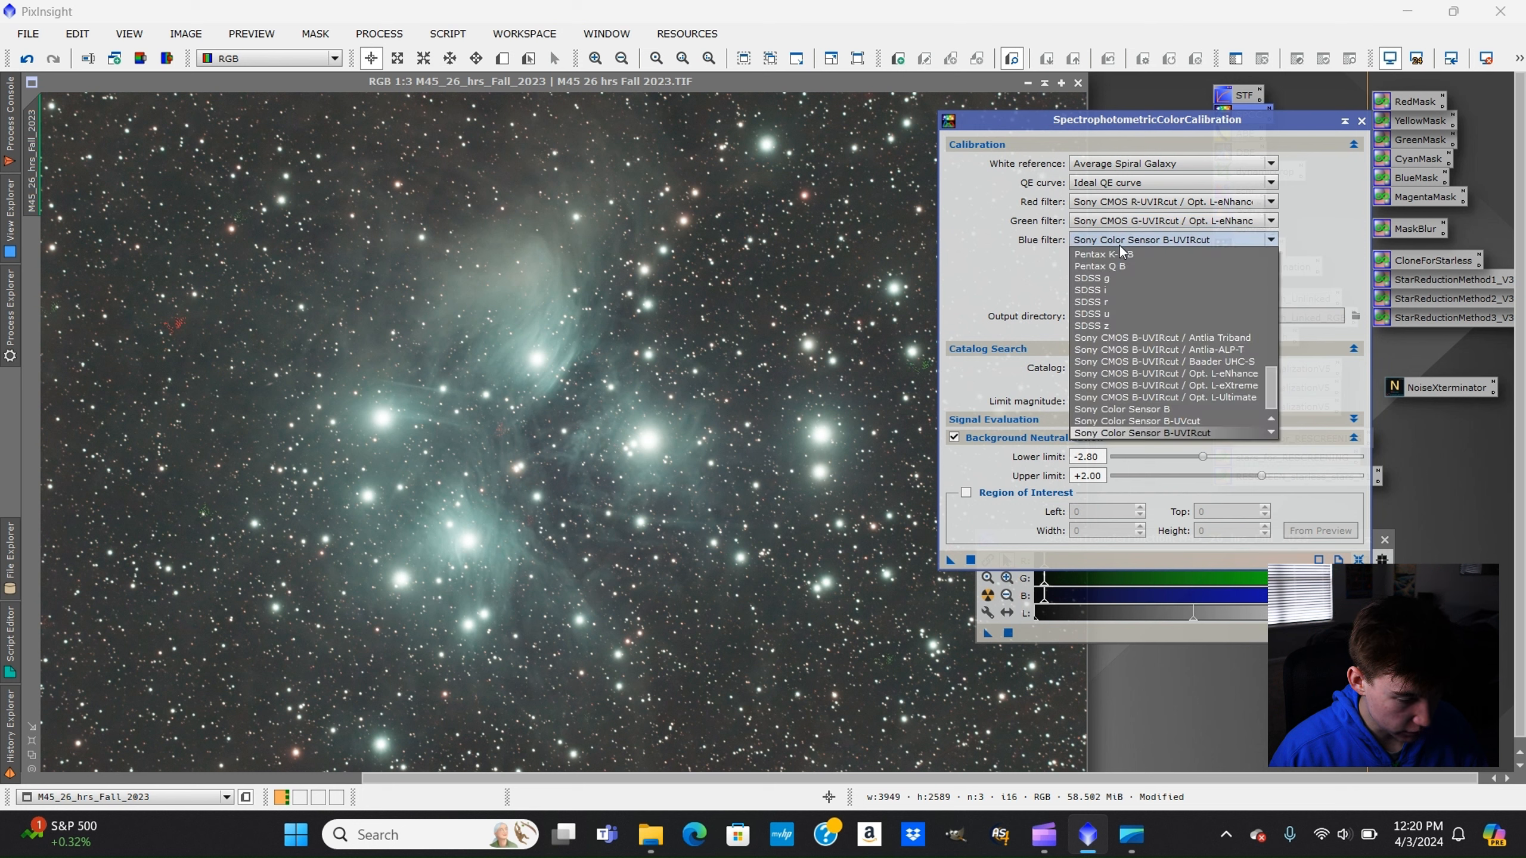
left_click(1172, 373)
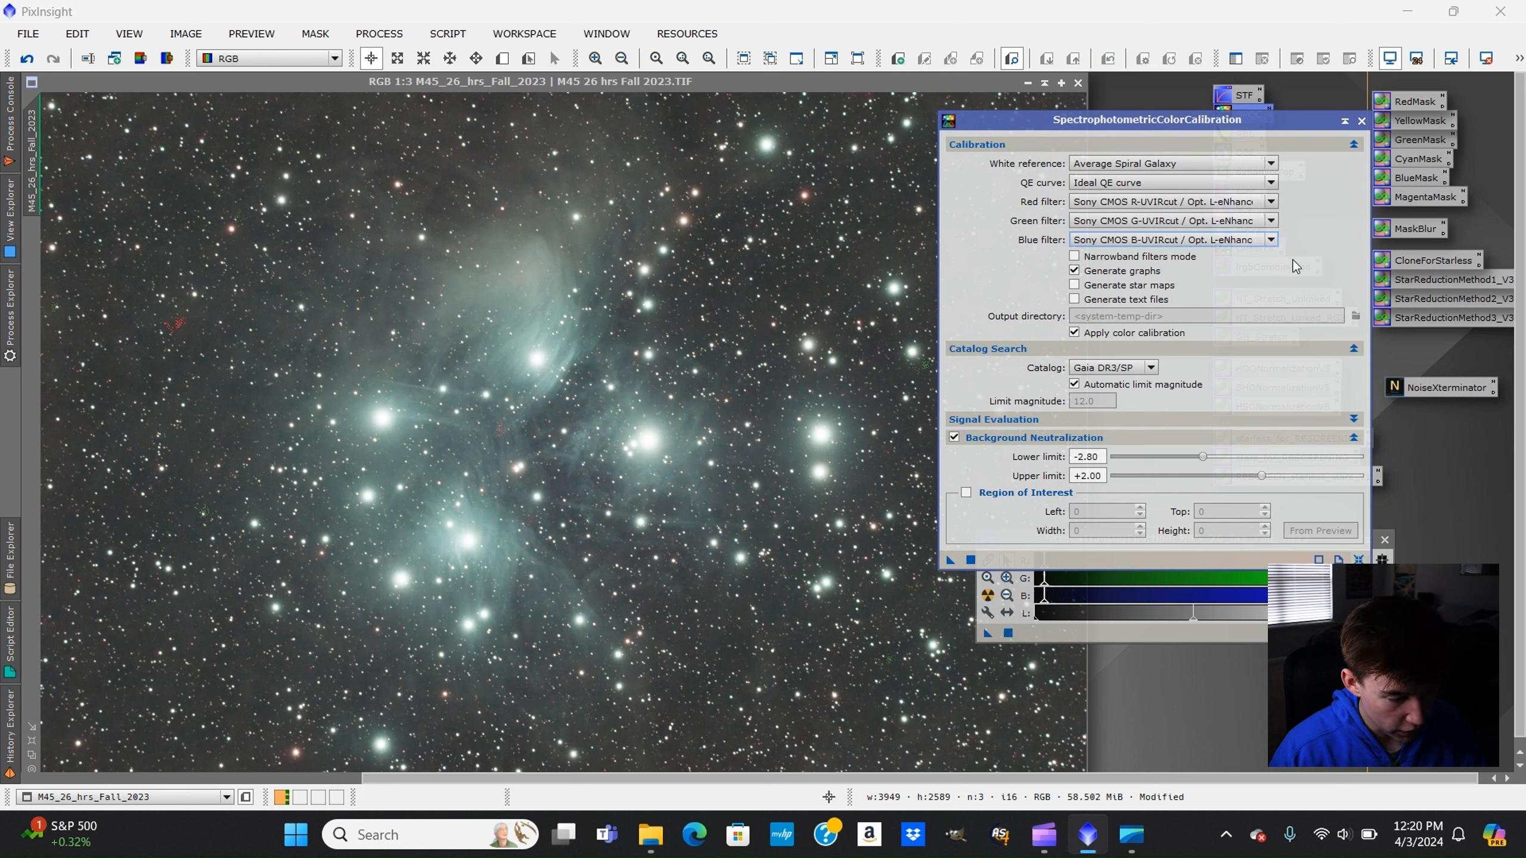
Run SpectrophotometricColorCalibration on the M45 image, and close the white balance graphs and the process dialog.
left_click(972, 559)
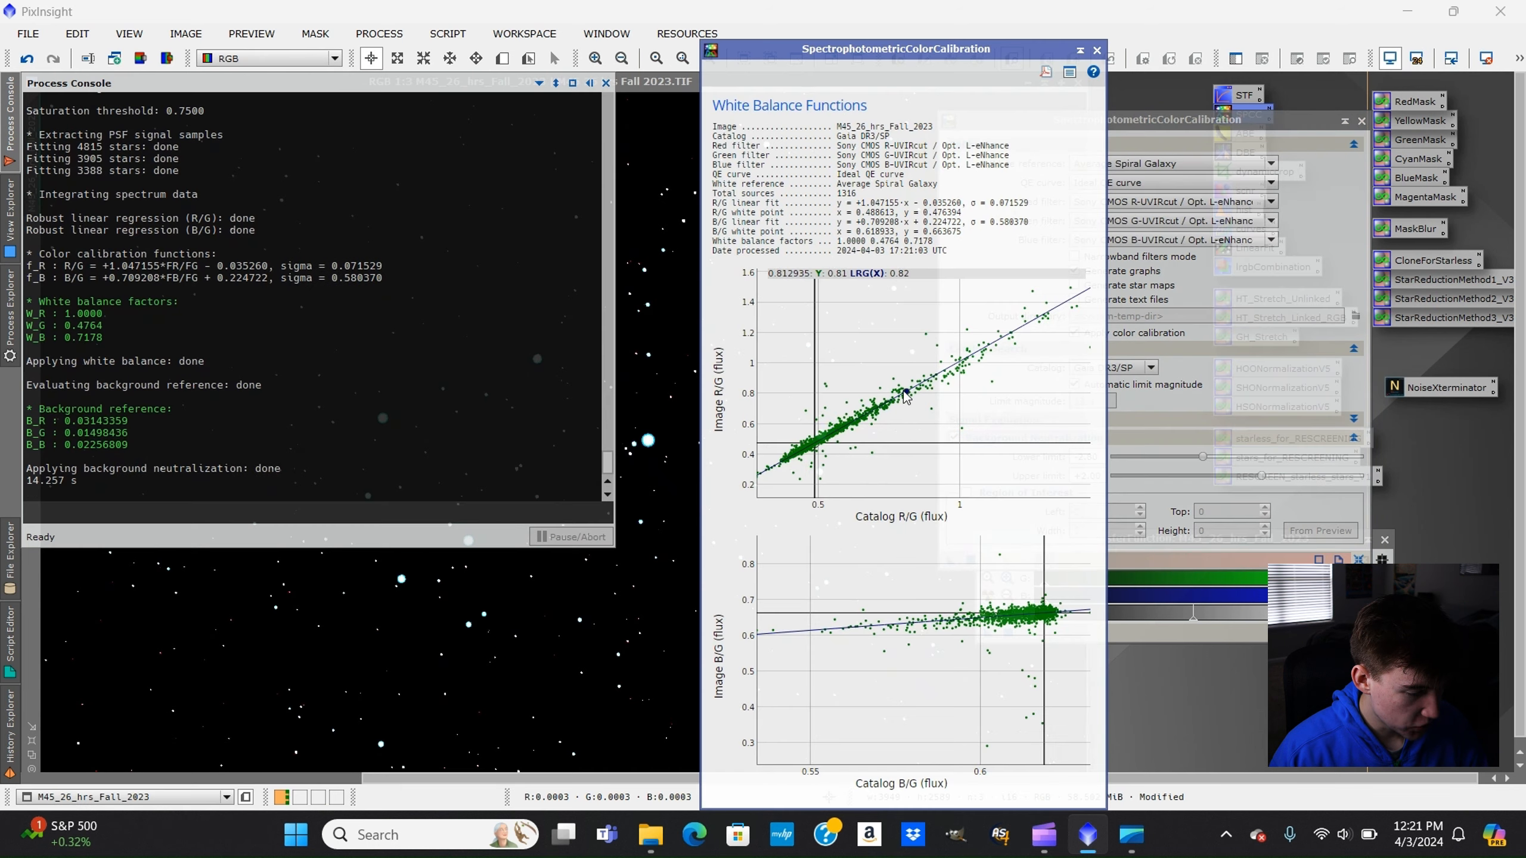
left_click(1096, 51)
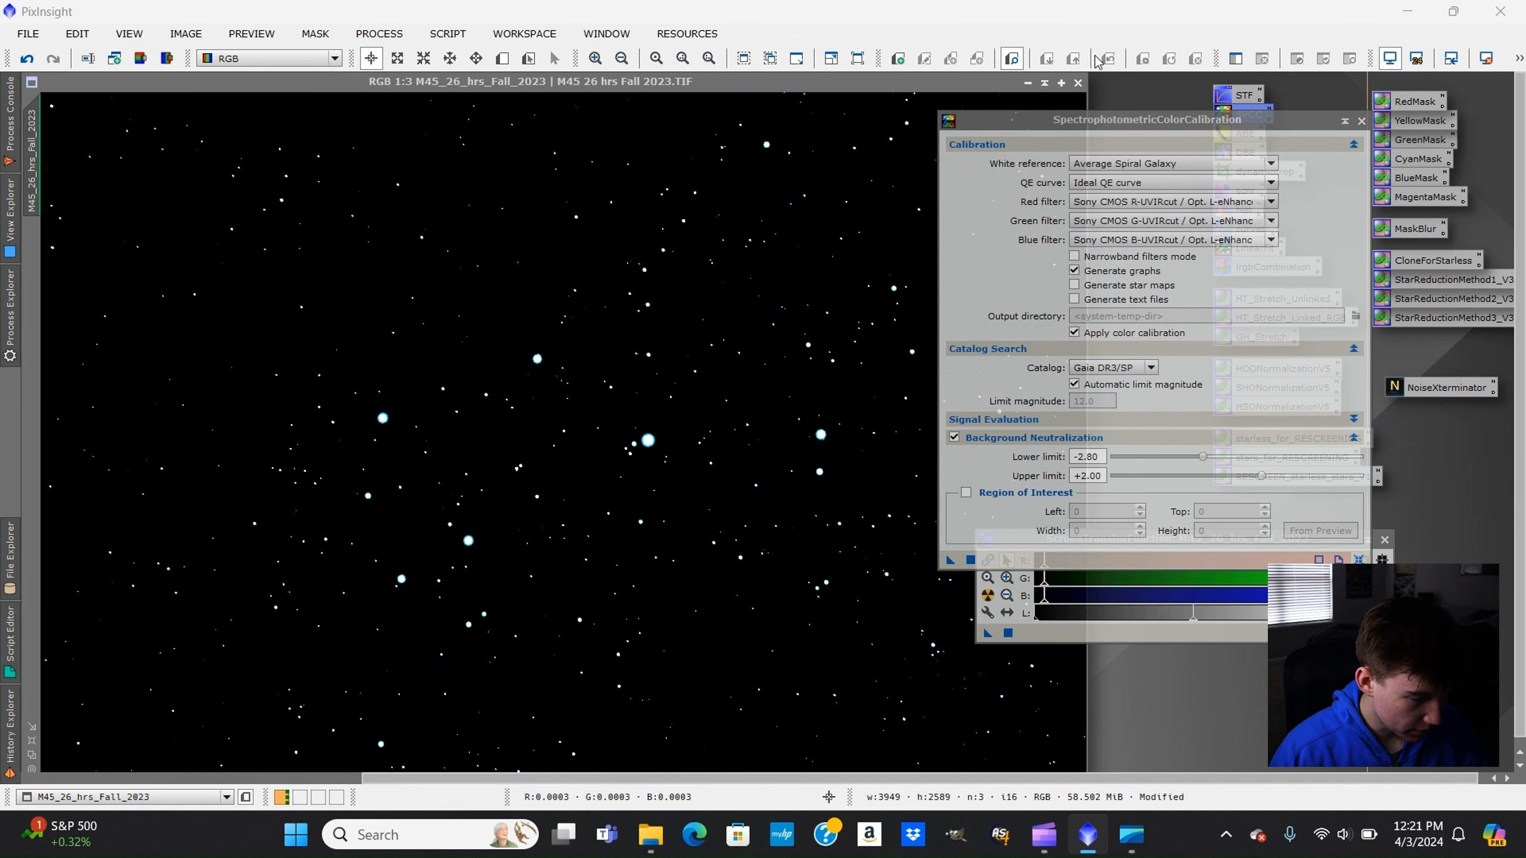
left_click(1361, 121)
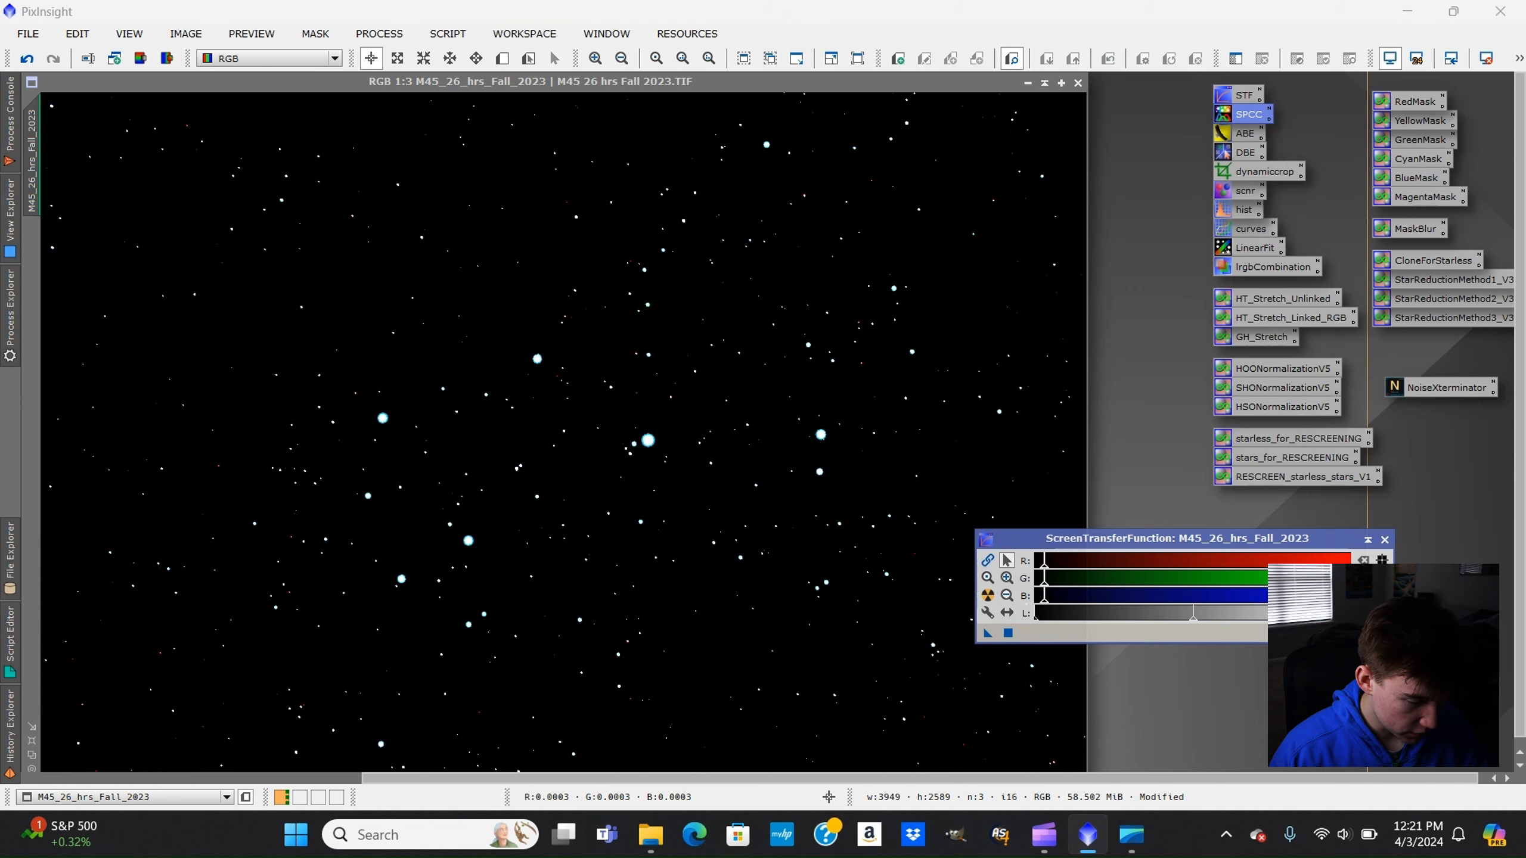
Auto-stretch the view of the color-calibrated M45 image and examine the star and nebula colors.
left_click(988, 595)
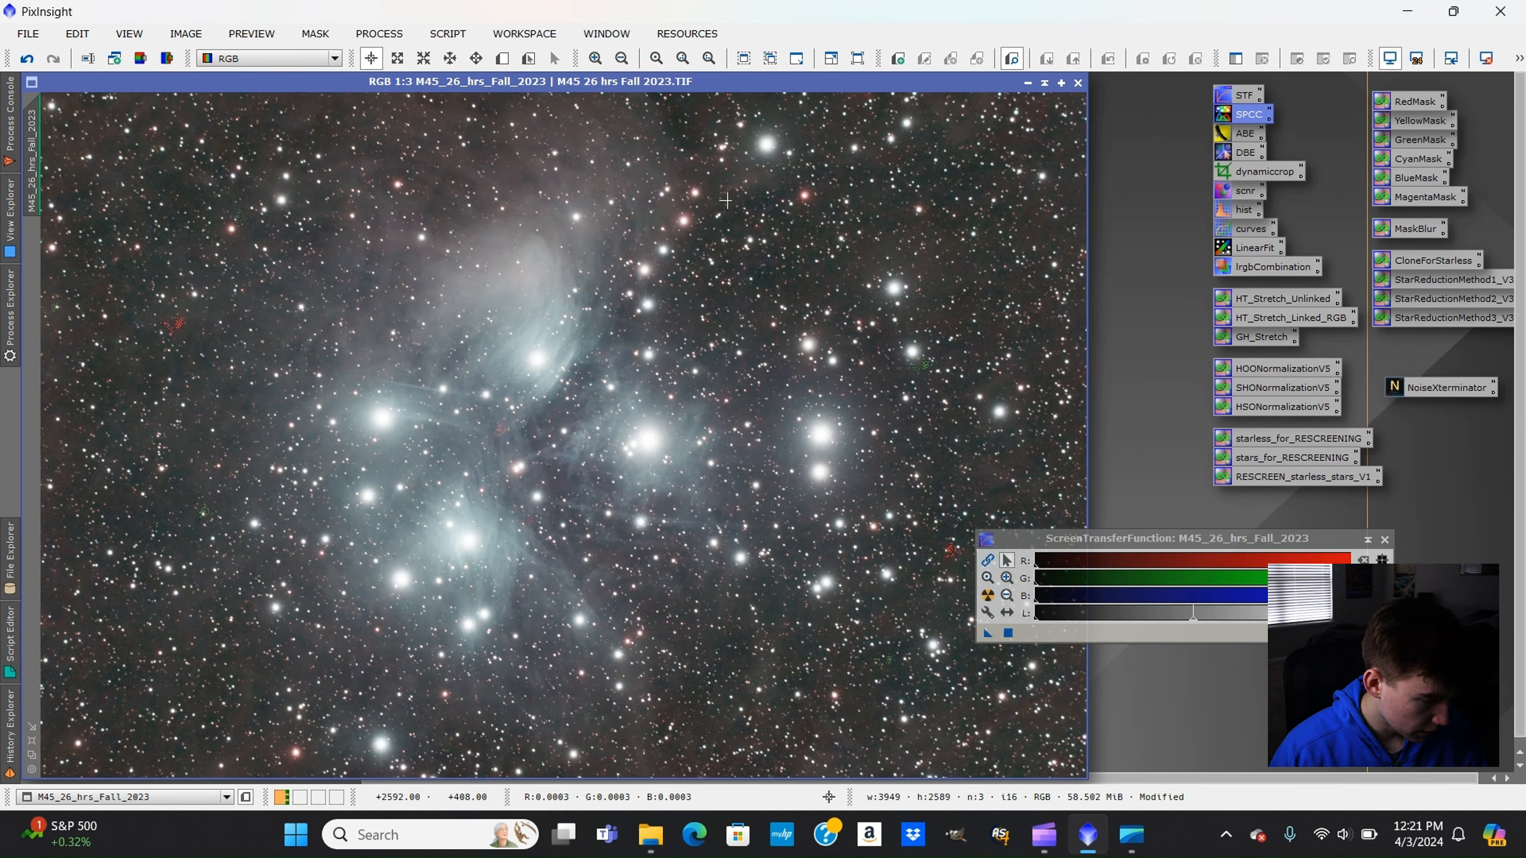
scroll(808, 181, "up", 3)
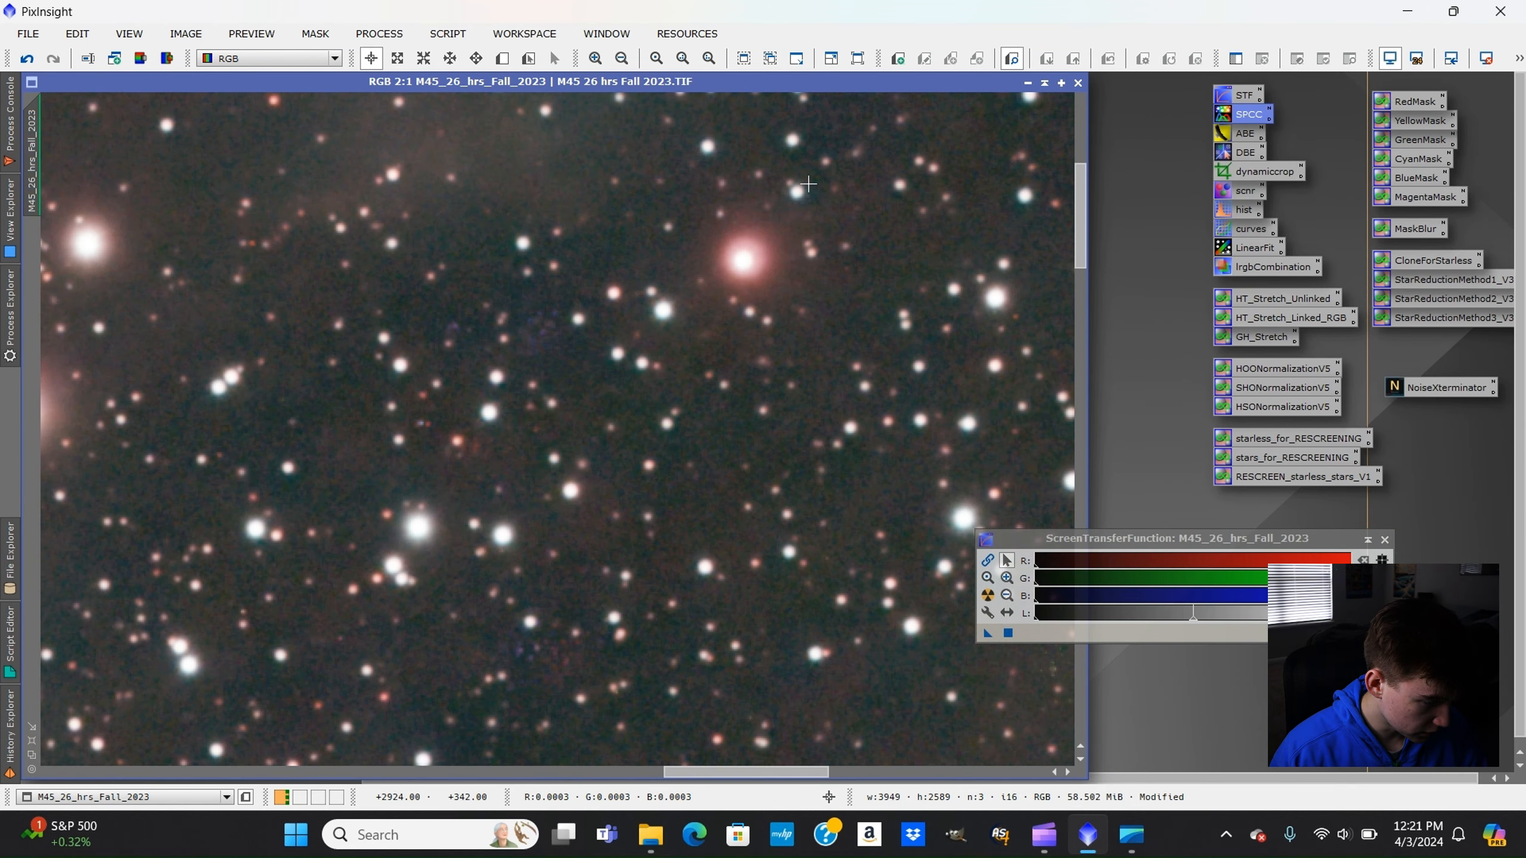
scroll(809, 184, "down", 4)
scroll(433, 403, "up", 1)
scroll(499, 400, "down", 1)
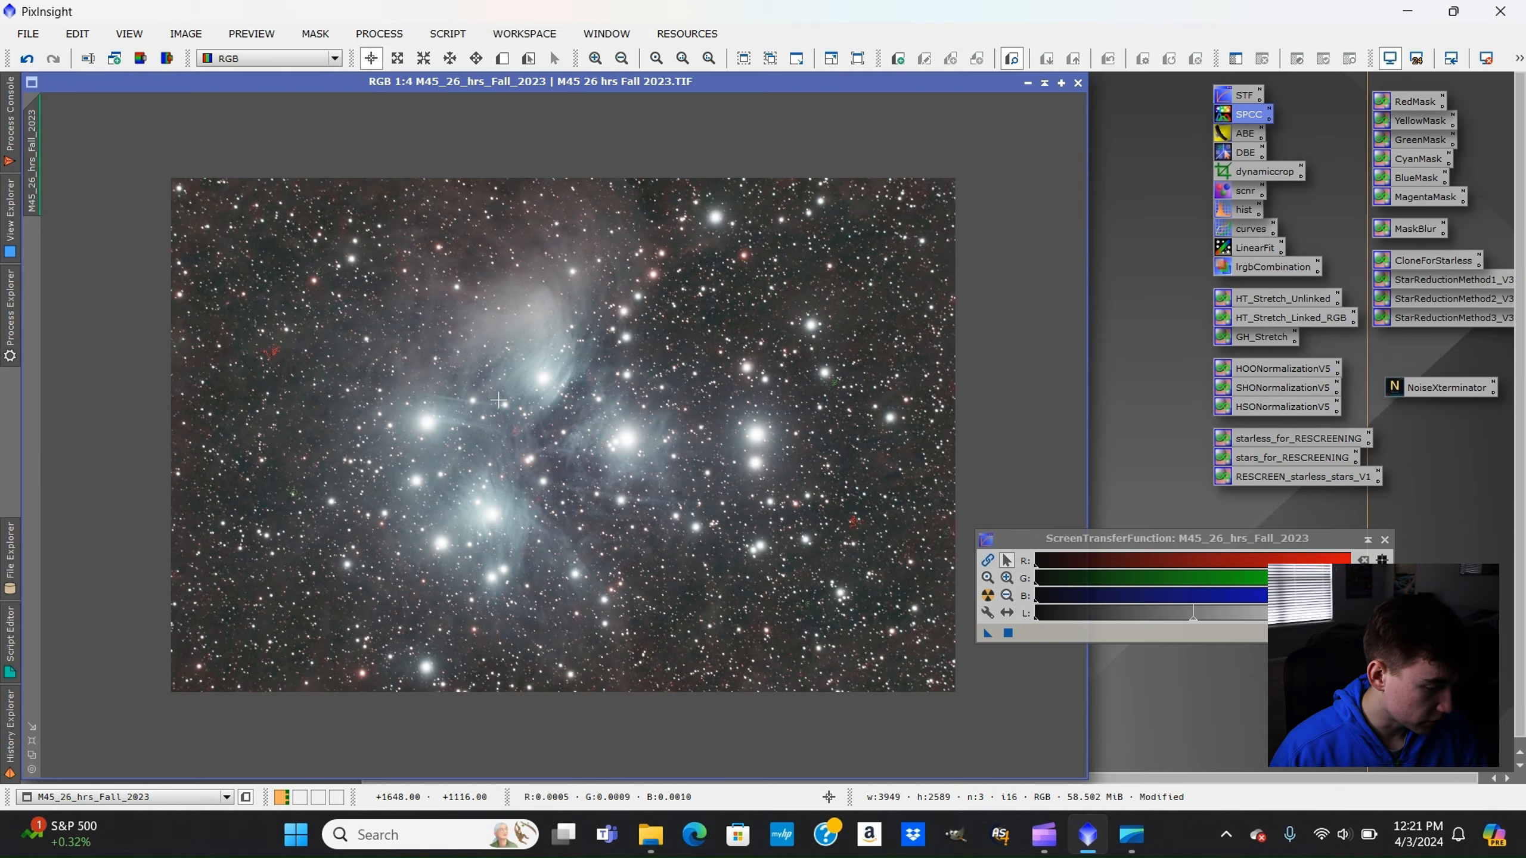
scroll(499, 400, "up", 1)
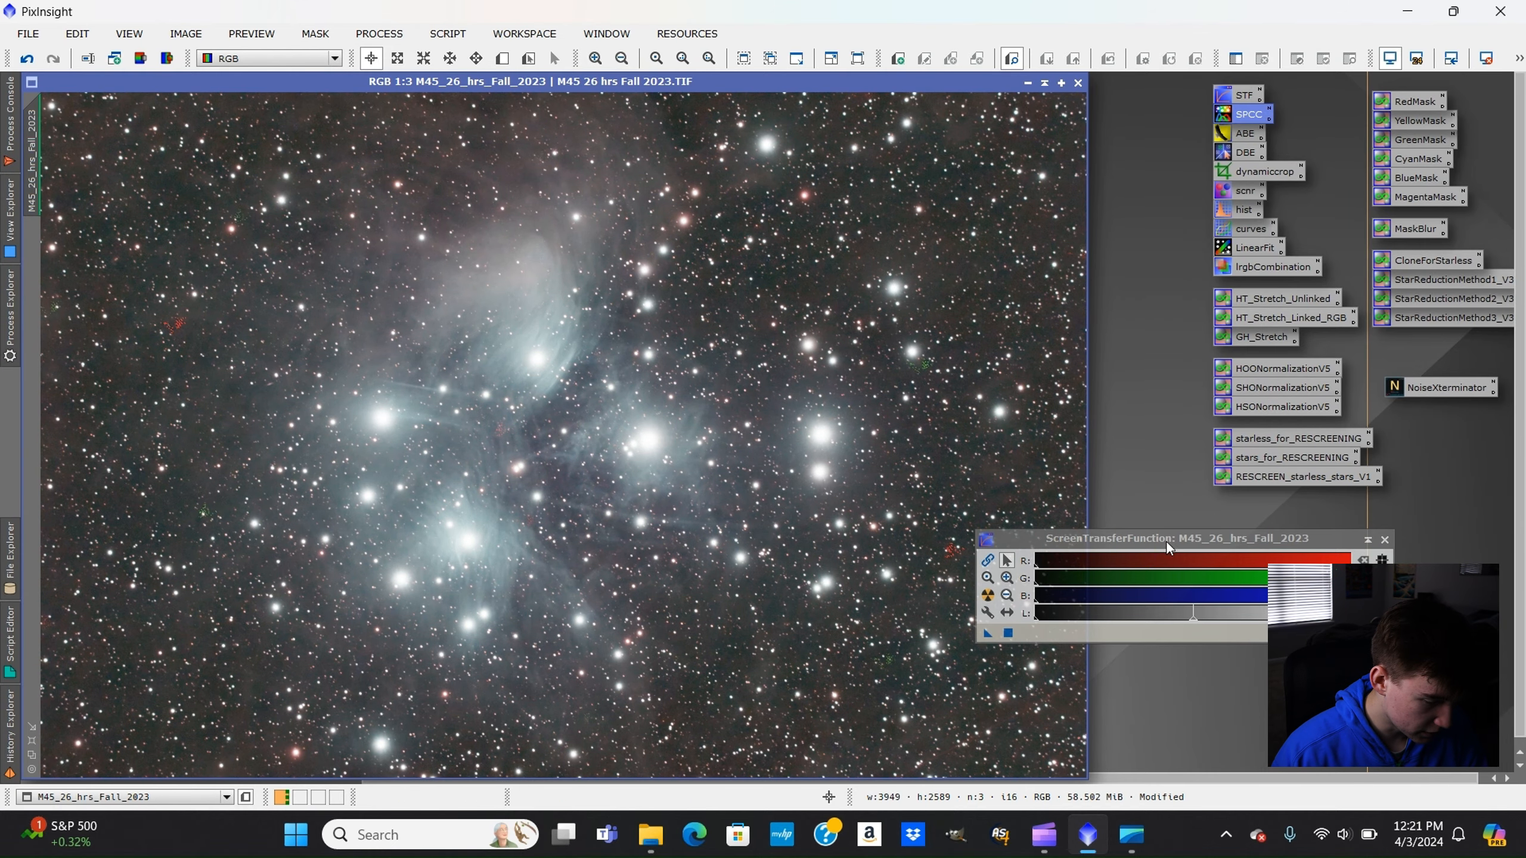
Reset the screen stretch of the M45 image and close ScreenTransferFunction.
left_click(1382, 633)
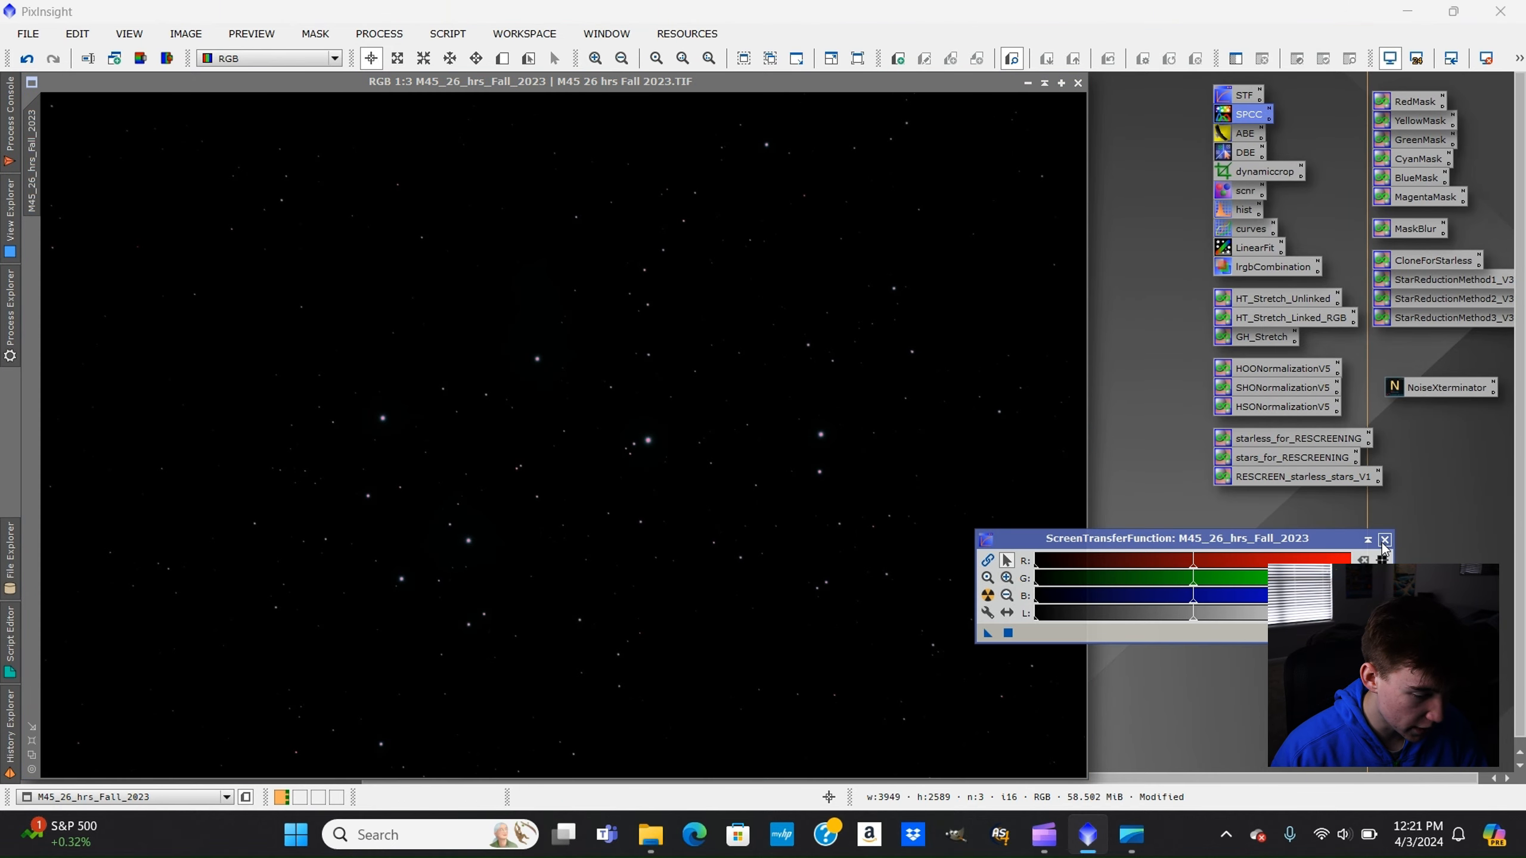
left_click(1383, 540)
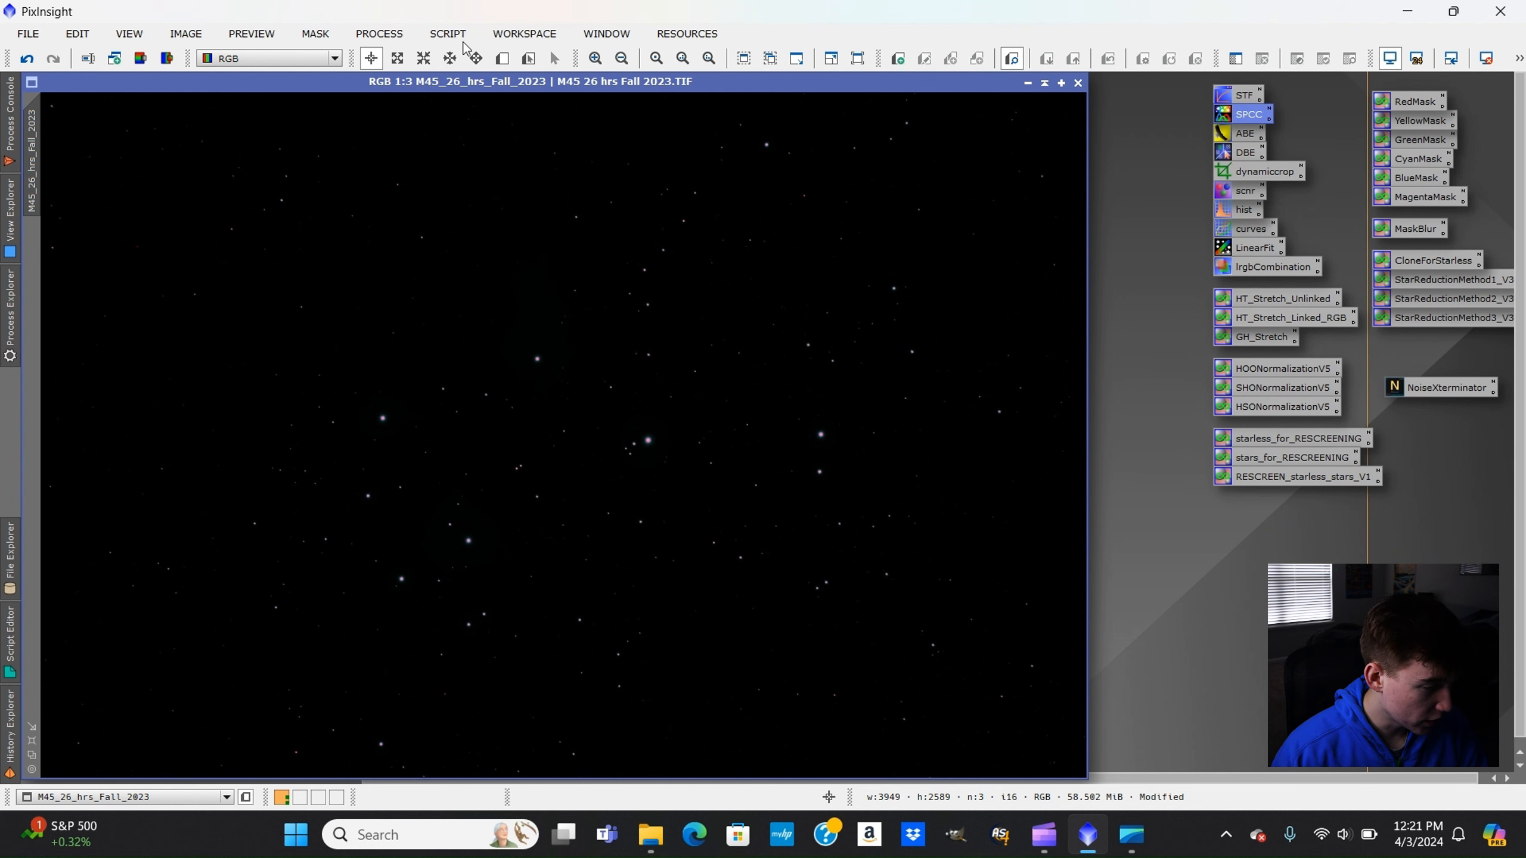
Open GeneralizedHyperbolicStretch and its real-time preview, and place the preview beside the process dialog.
left_click(405, 36)
mouse_move(488, 24)
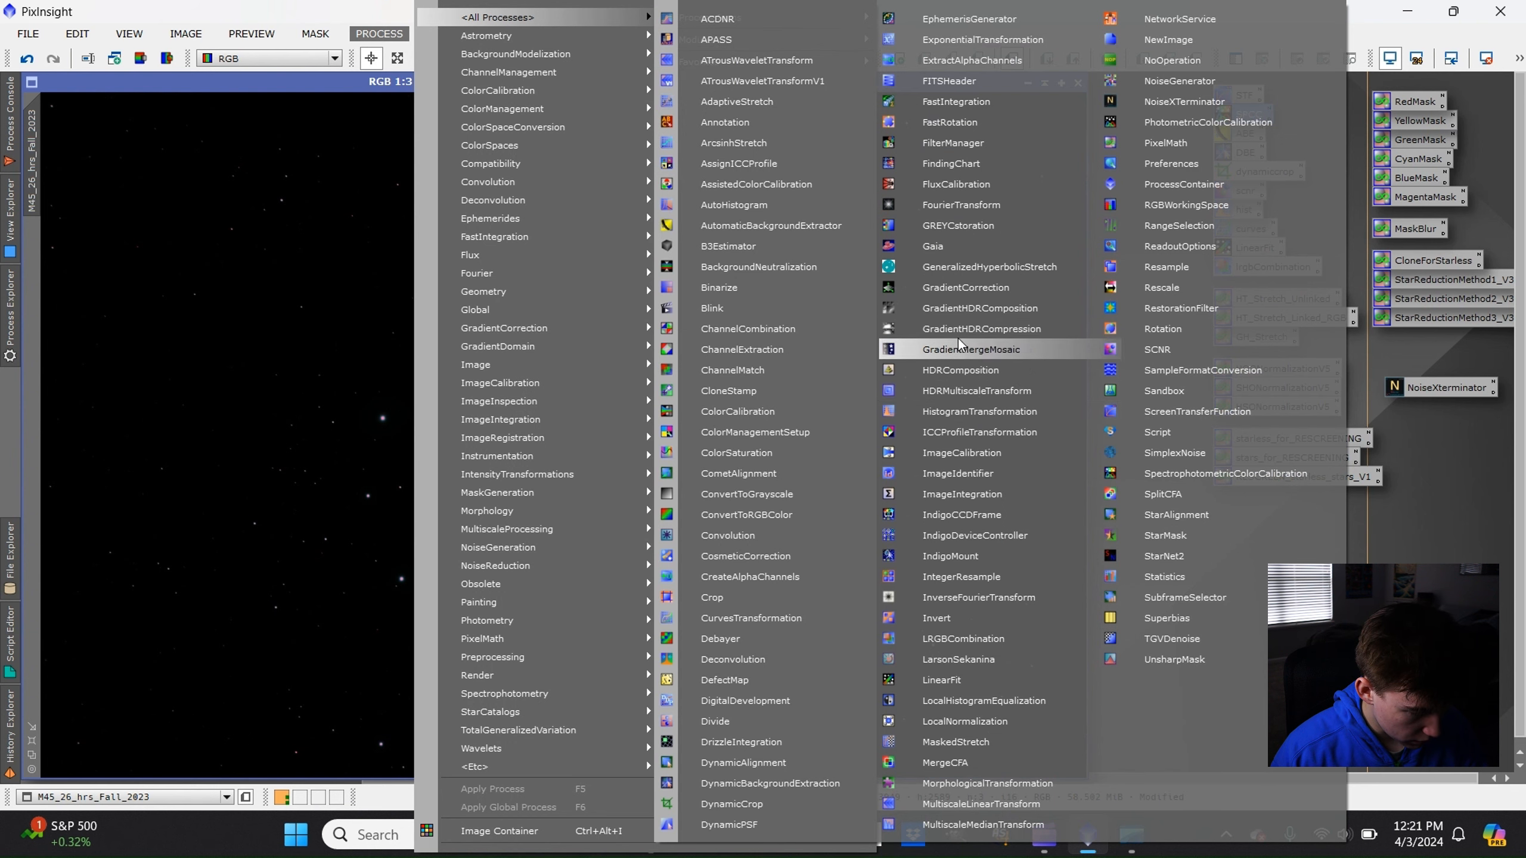
left_click(944, 271)
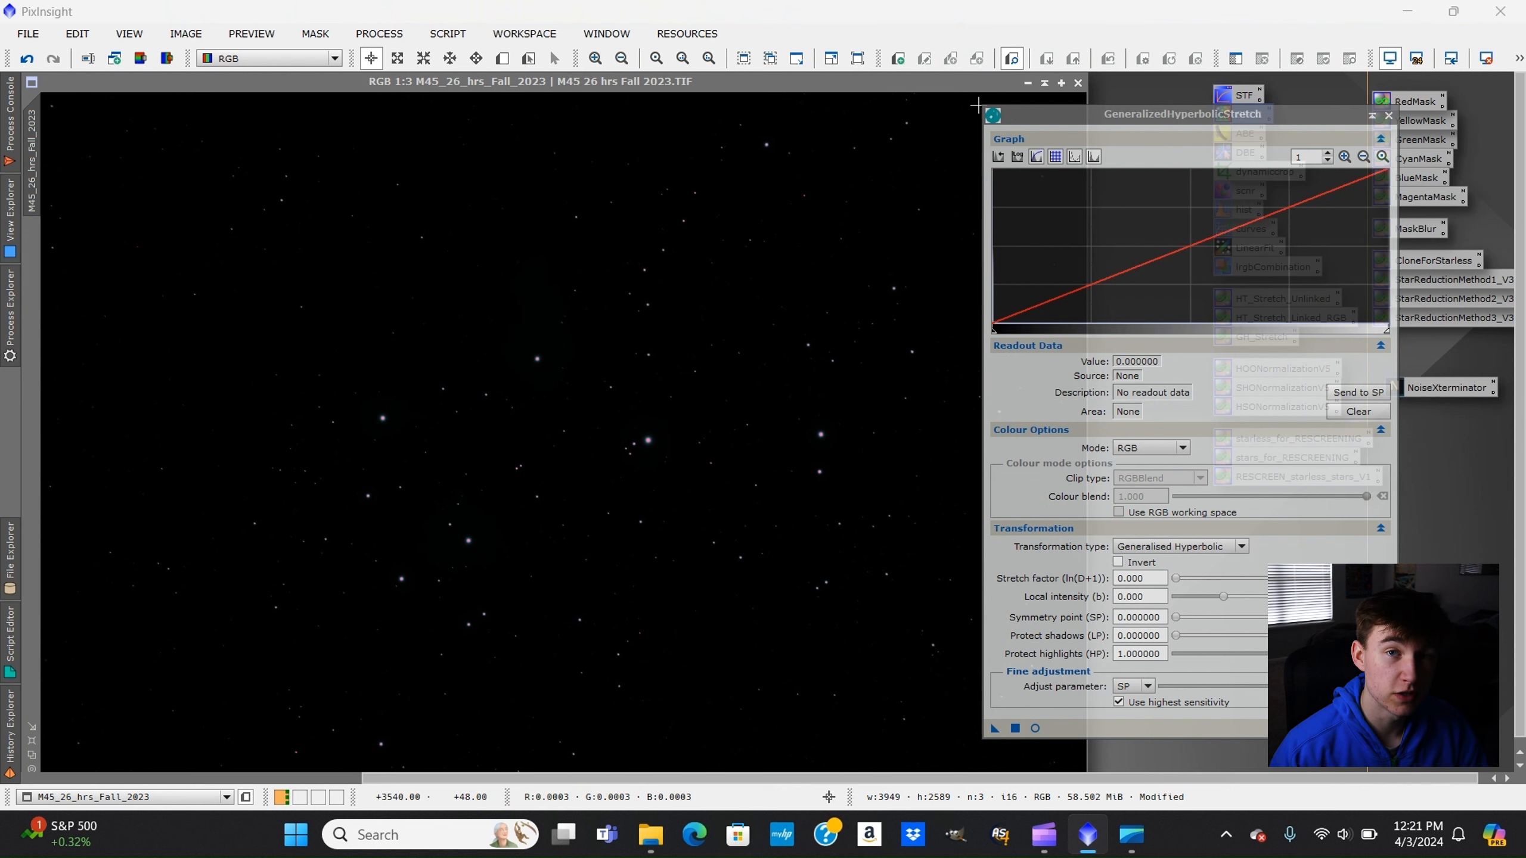
left_click(1033, 724)
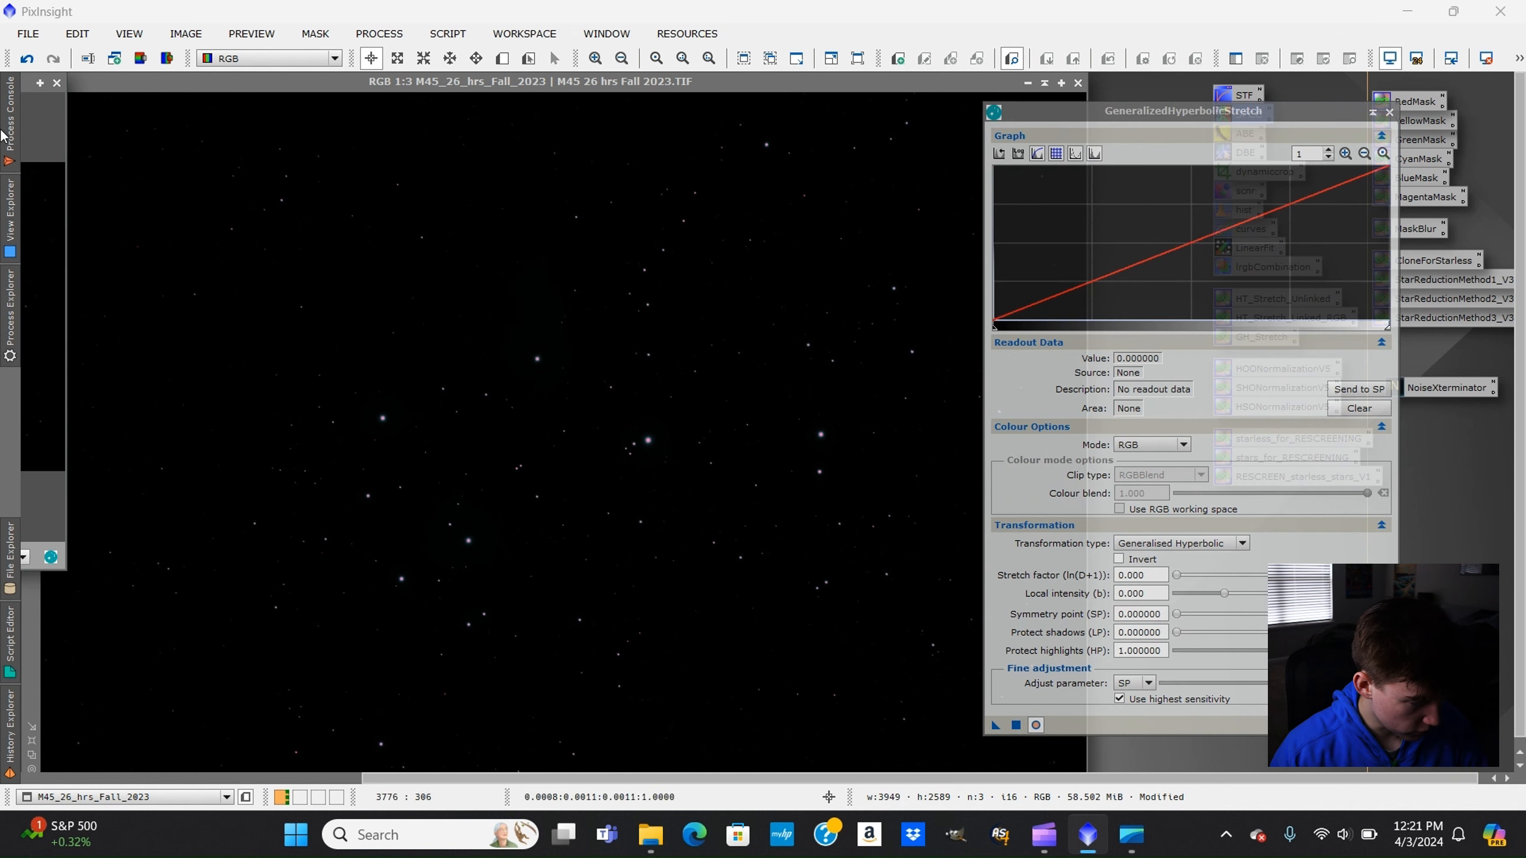
left_click_drag(82, 118, 720, 124)
Zoom the histogram to 400 and set the symmetry point to 0.000305, just past the histogram peak.
left_click(1318, 155)
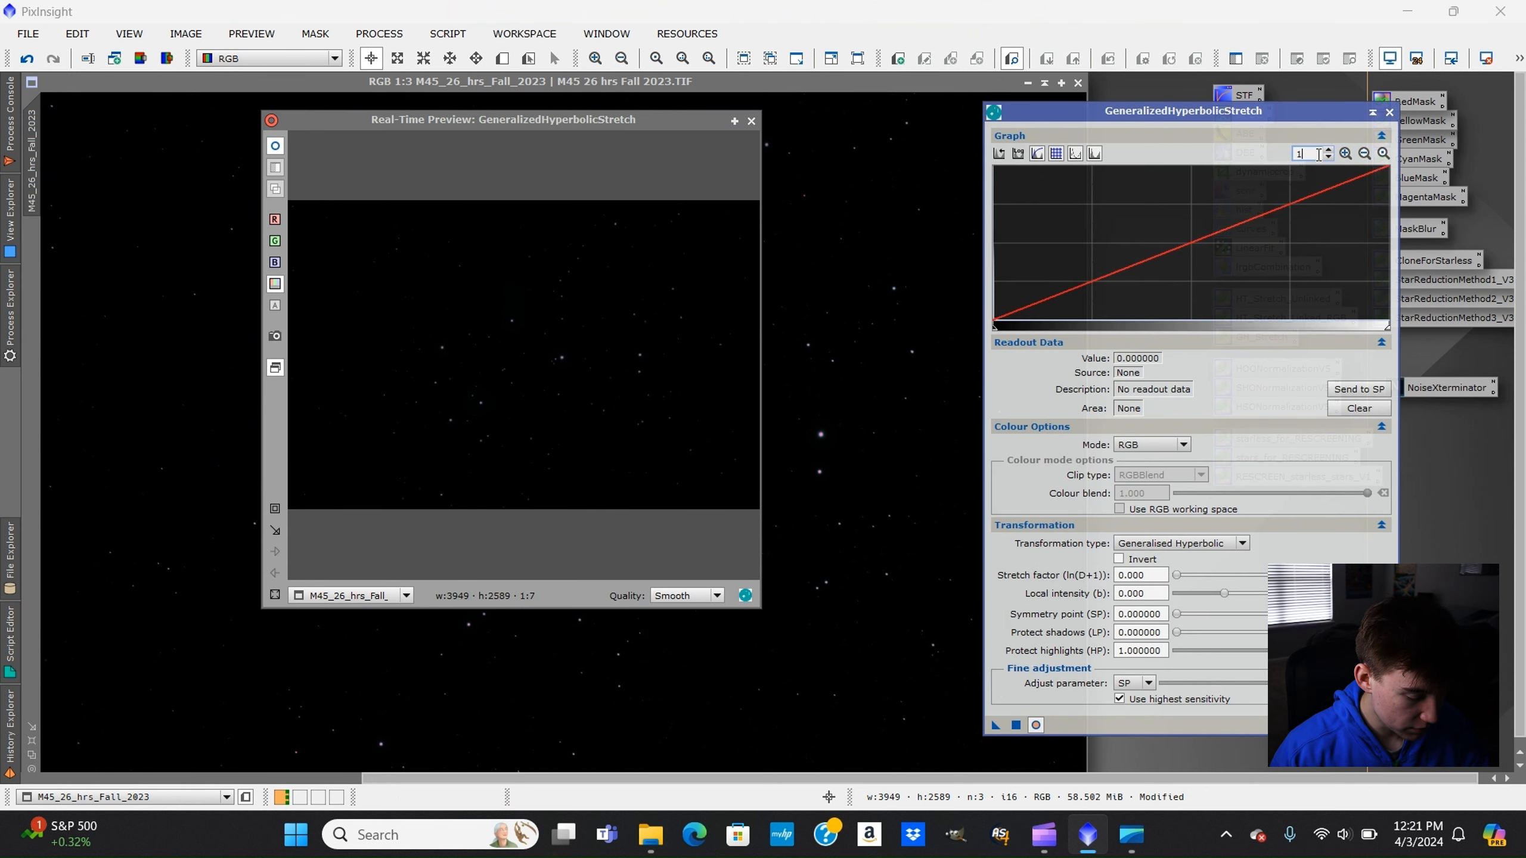
key("BackSpace")
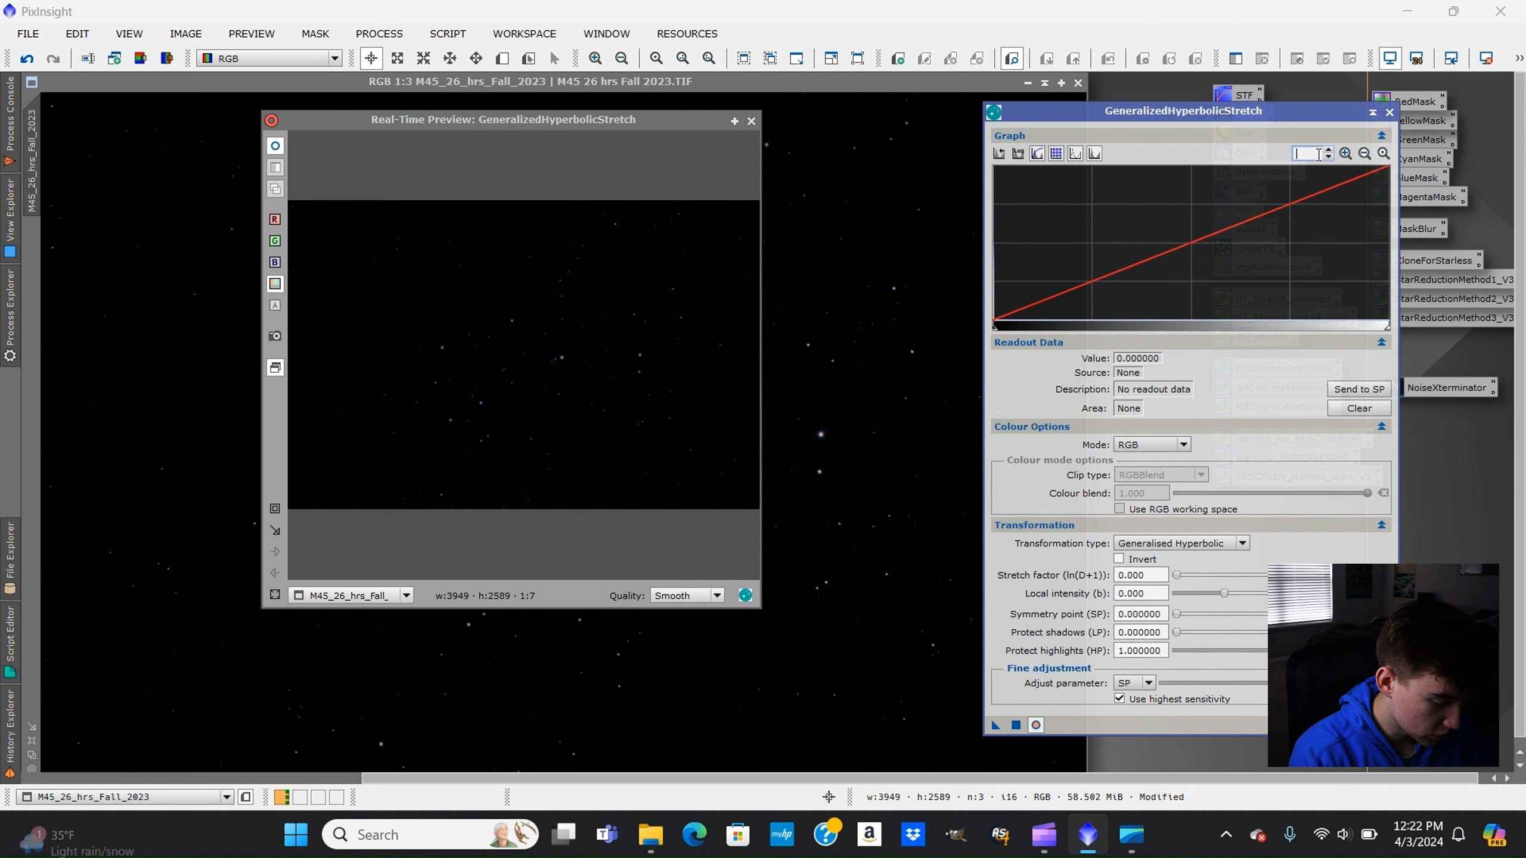
type("400")
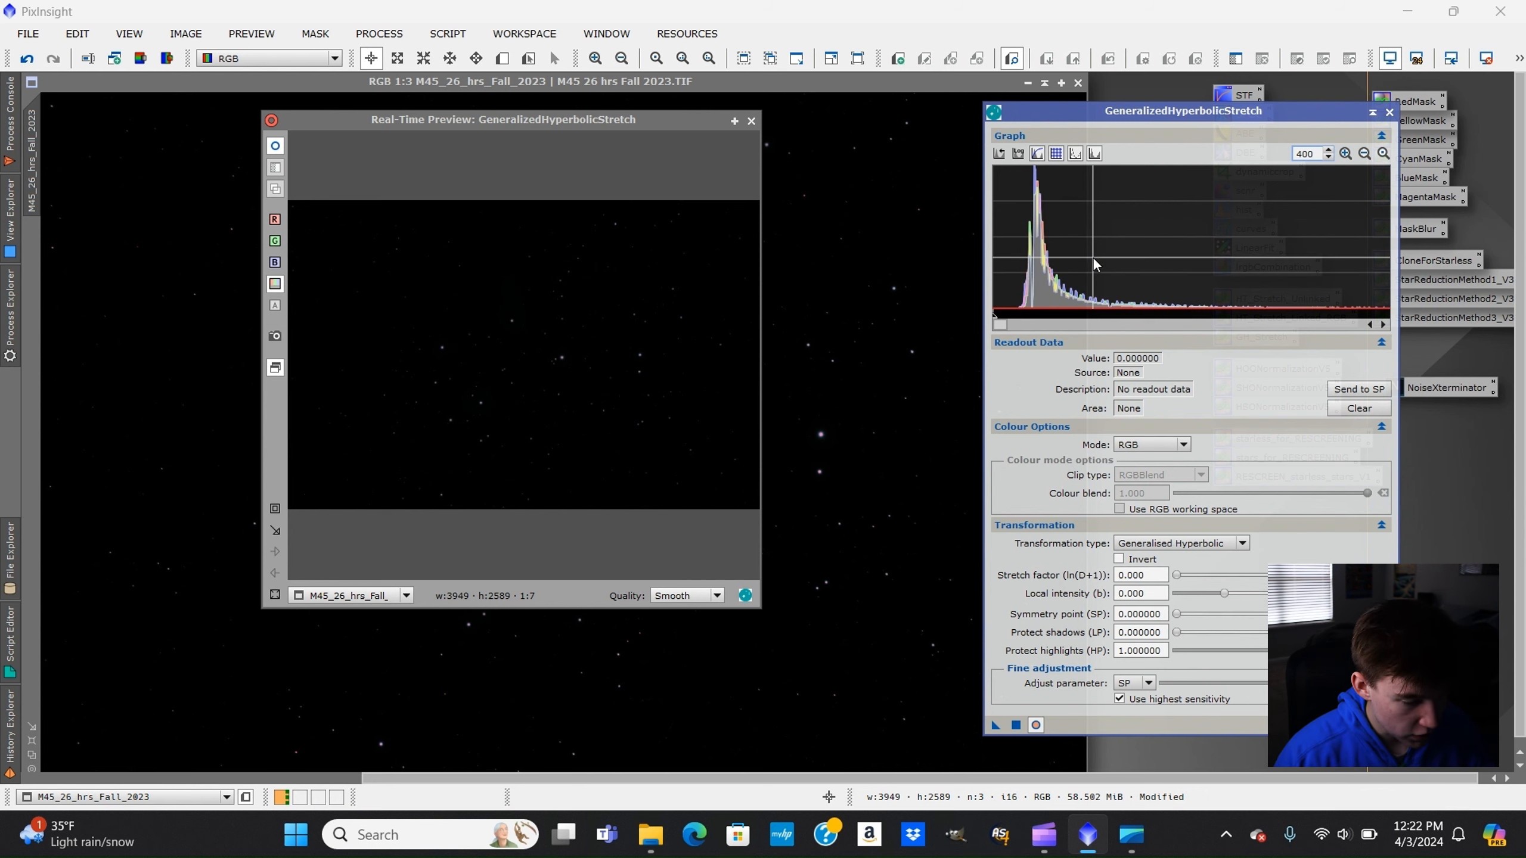
left_click(1042, 282)
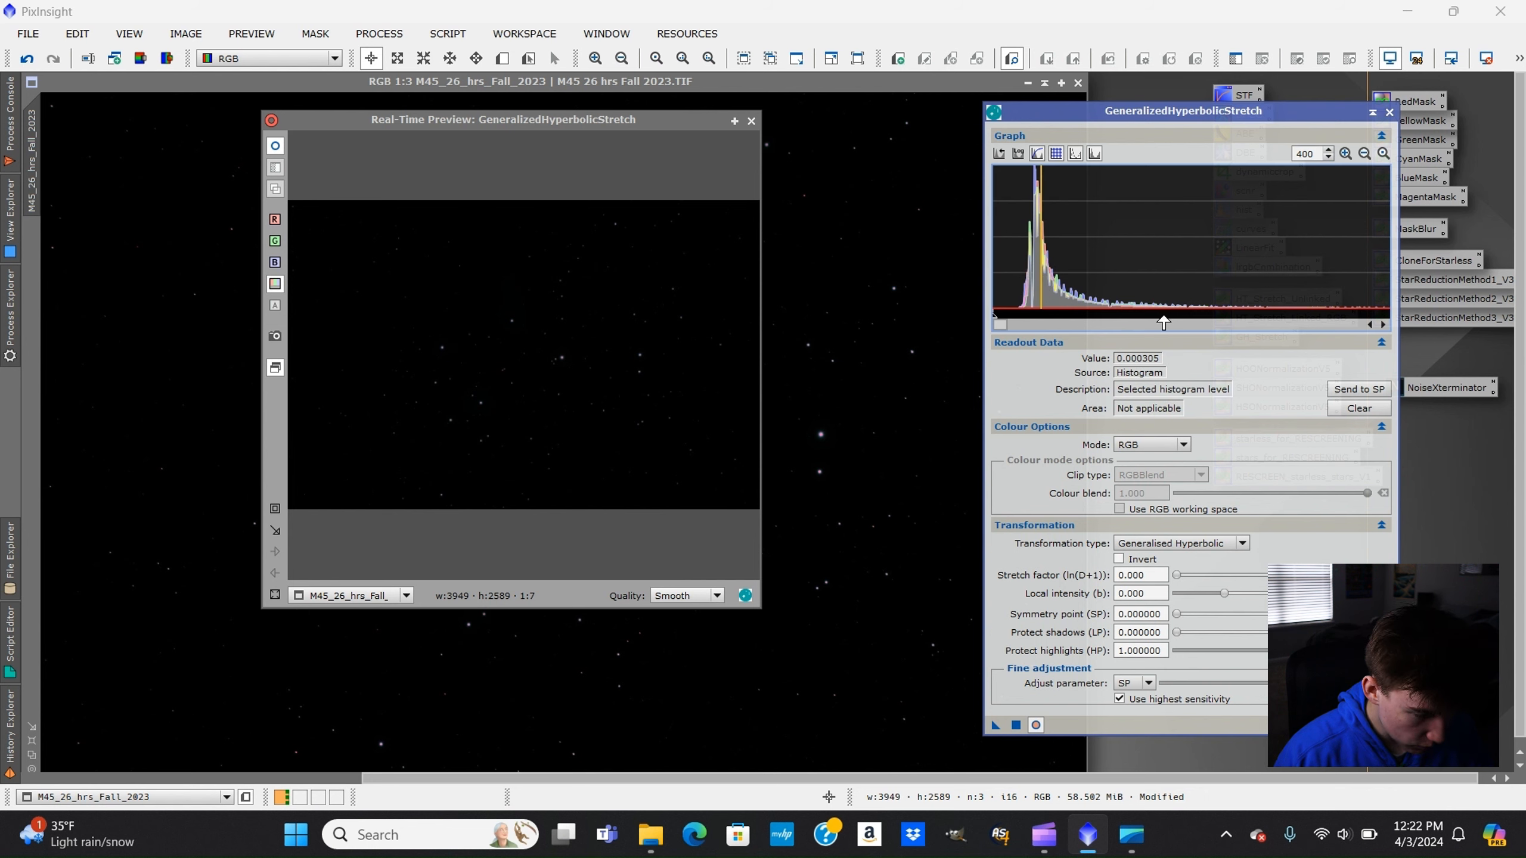
left_click(1369, 389)
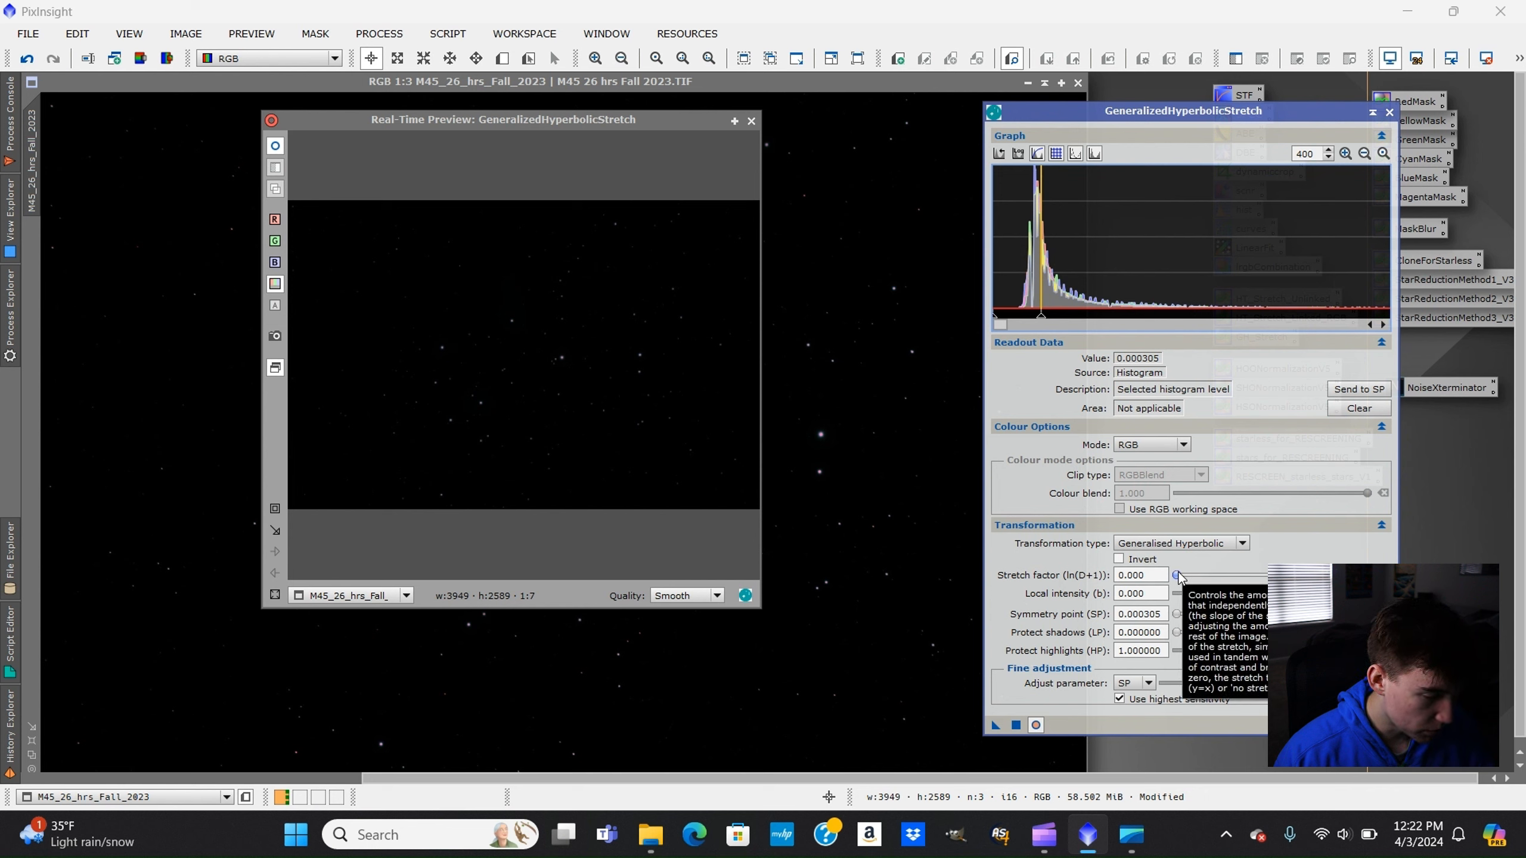
Raise the stretch factor to 2.400 and return the histogram zoom to 1.
left_click_drag(1178, 575, 1201, 574)
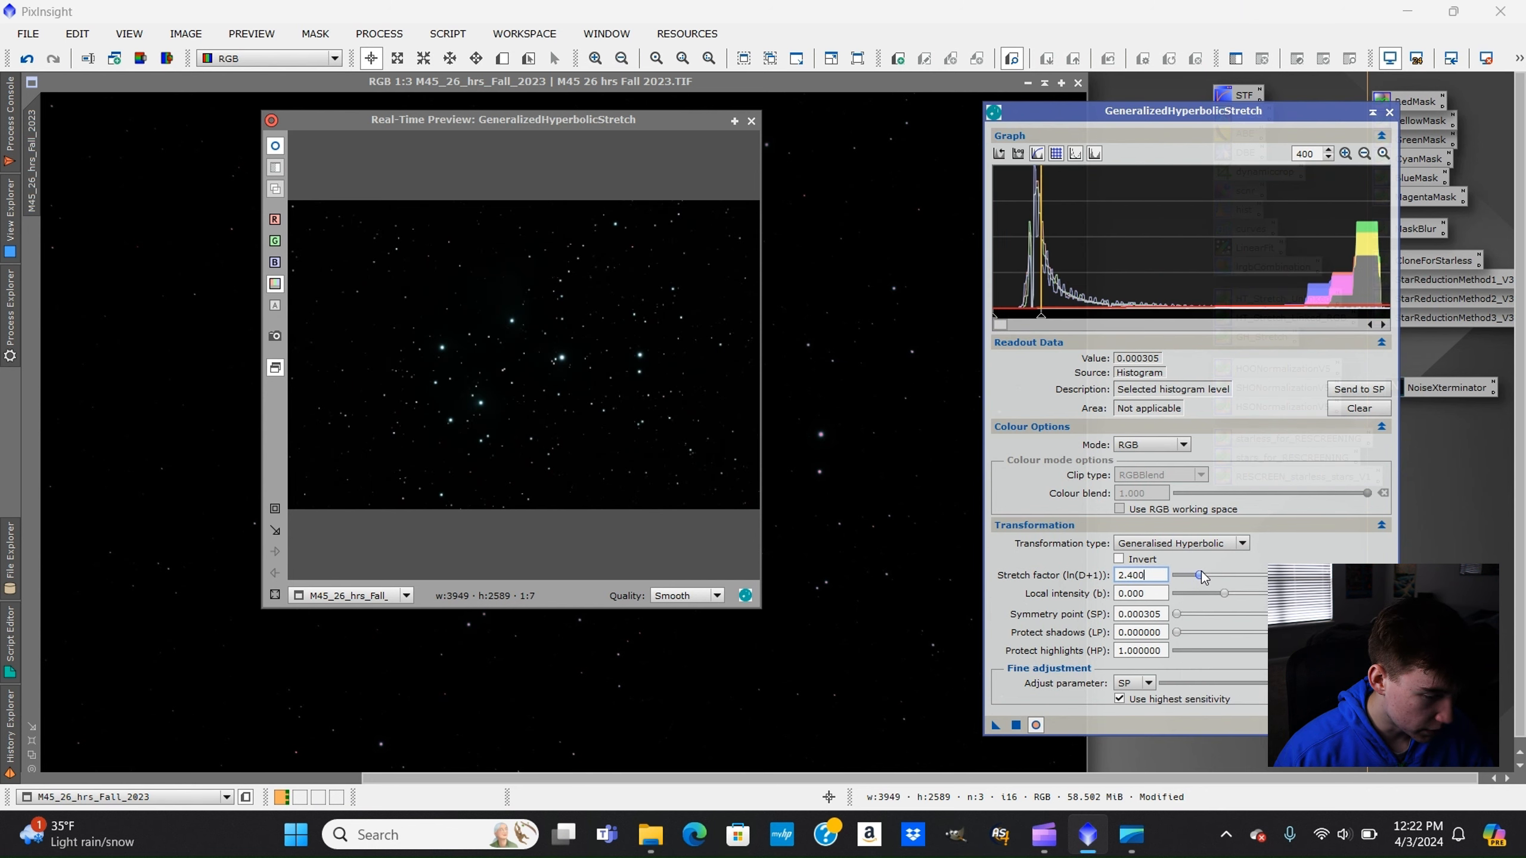
left_click(1318, 155)
key("BackSpace")
key("BackSpace")
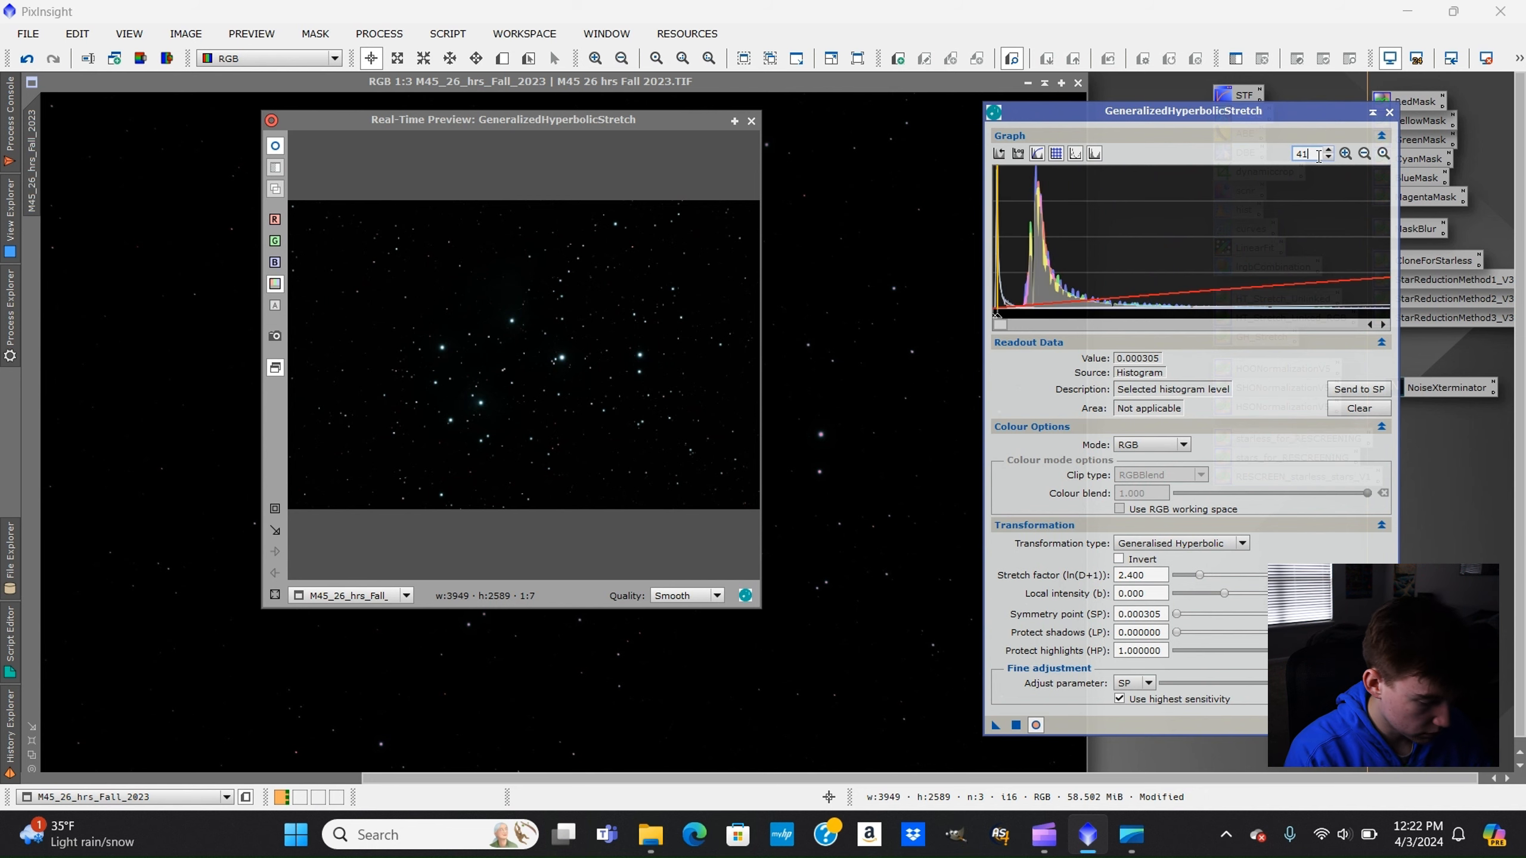
key("BackSpace")
type("1")
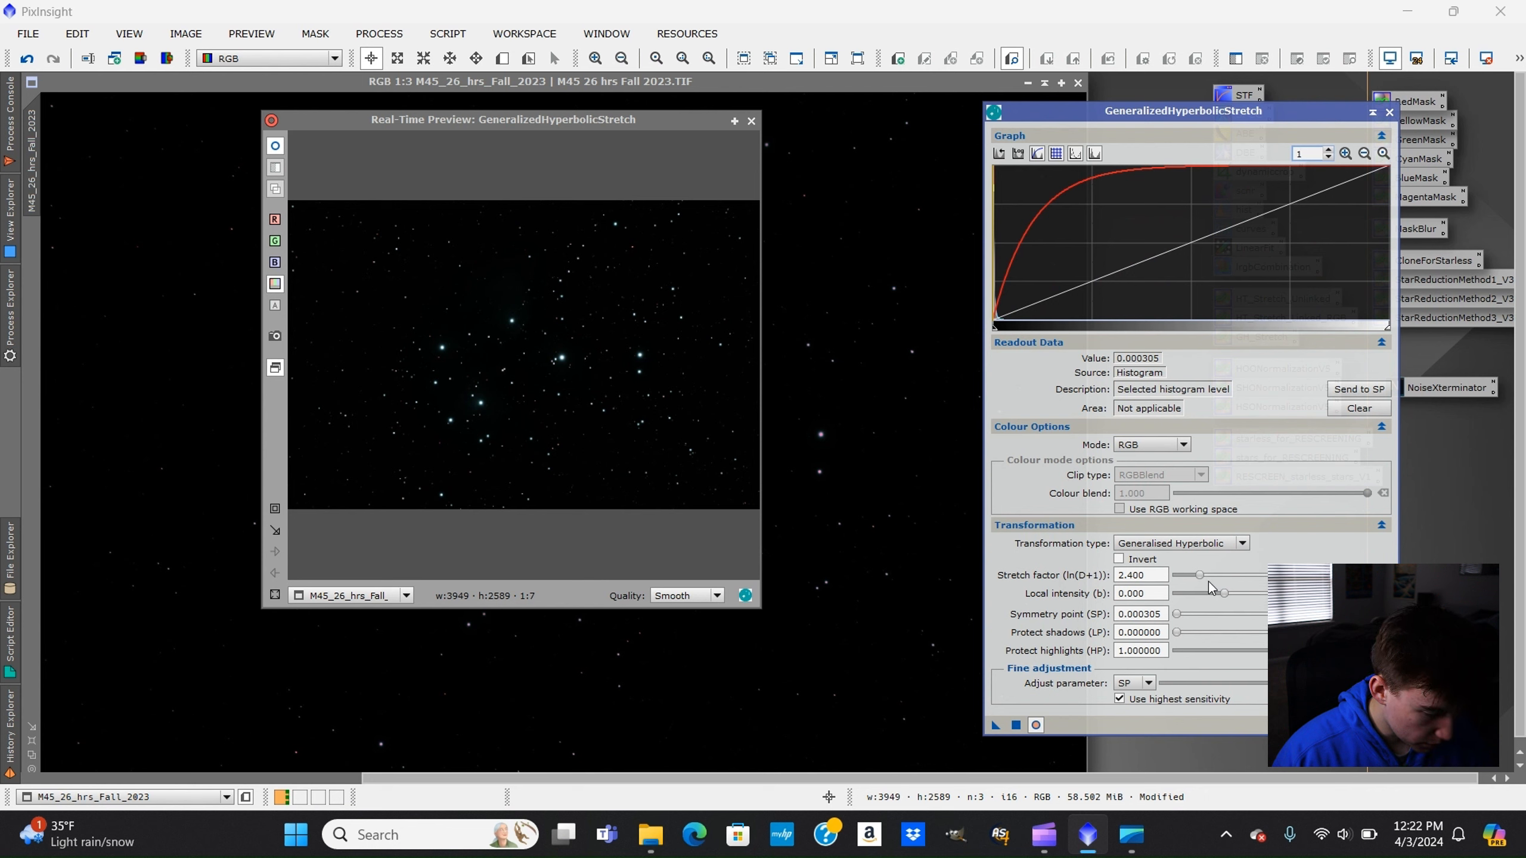
Apply the stretch to the M45 image with local intensity 7.530 and stretch factor 3.740, and reset the parameters.
left_click_drag(1223, 592, 1295, 602)
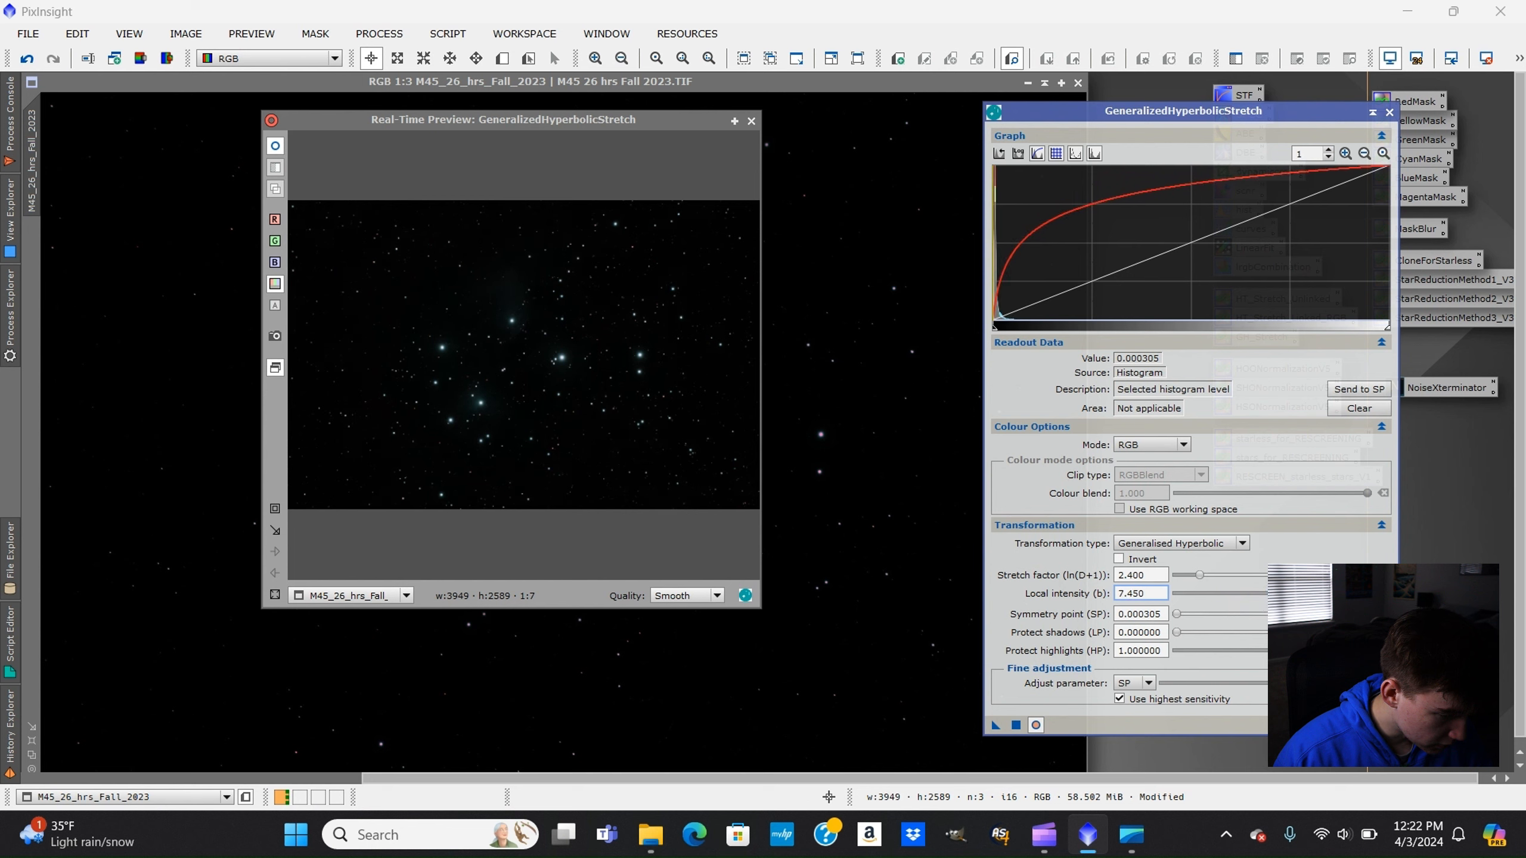
left_click_drag(1206, 579, 1216, 581)
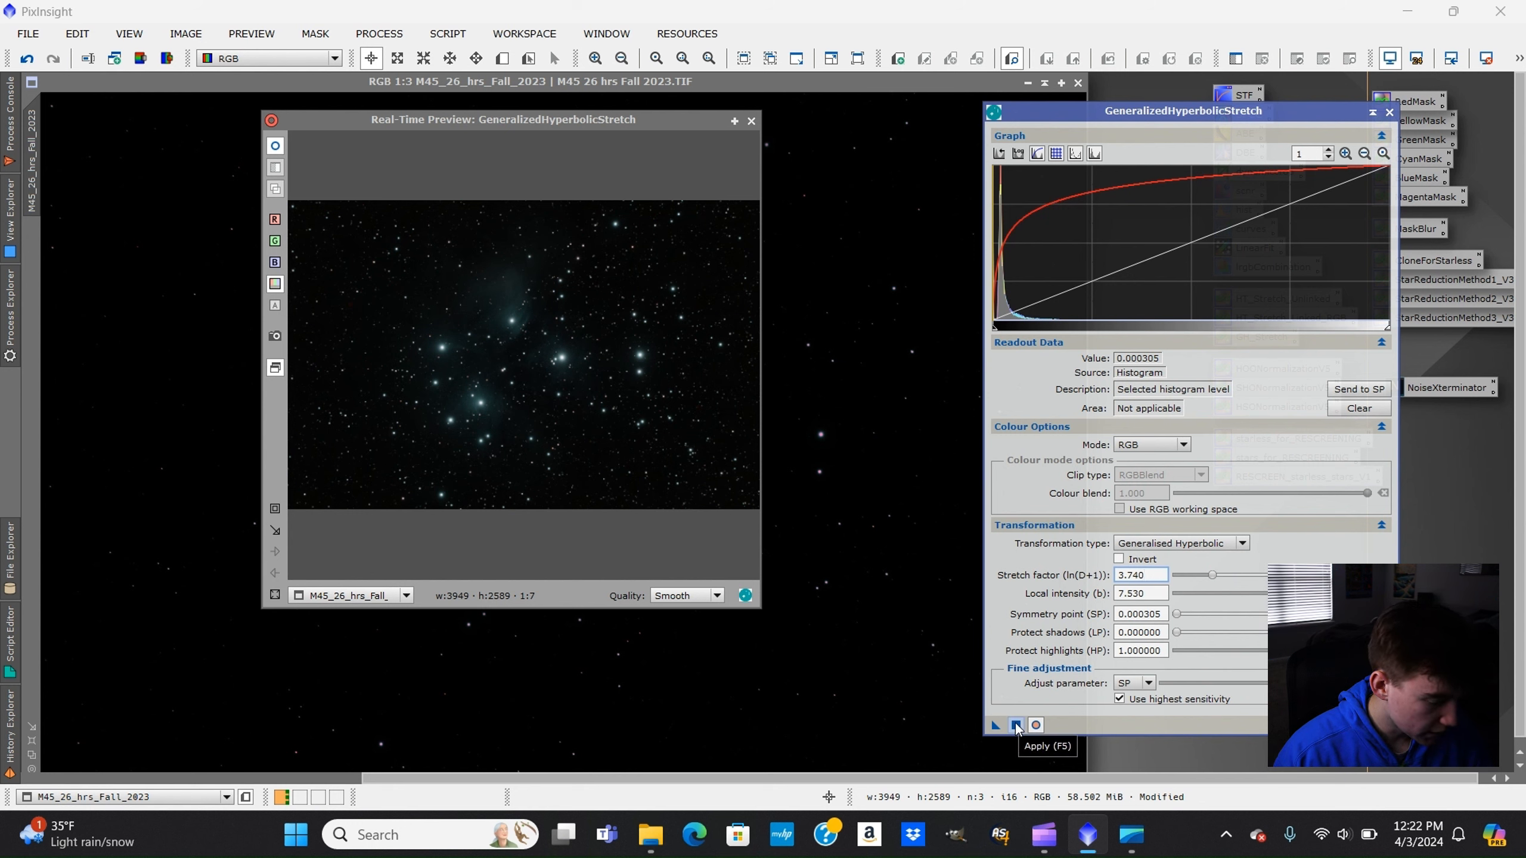
left_click(1016, 725)
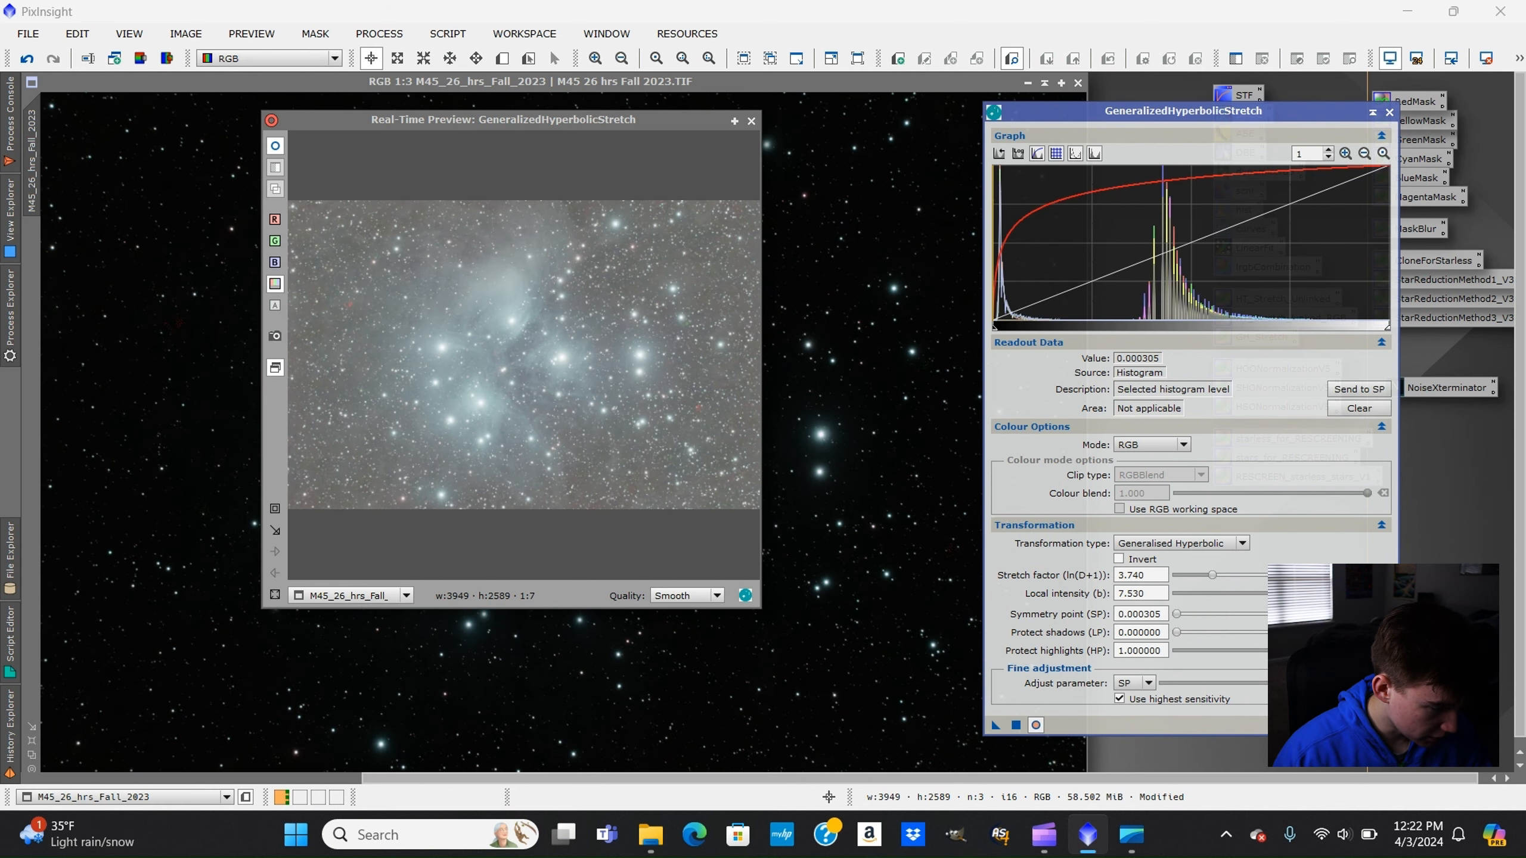
left_click(1383, 725)
Move the preview off the image and examine the stars and nebulosity of the stretched M45 image up close.
left_click_drag(612, 118, 1420, 268)
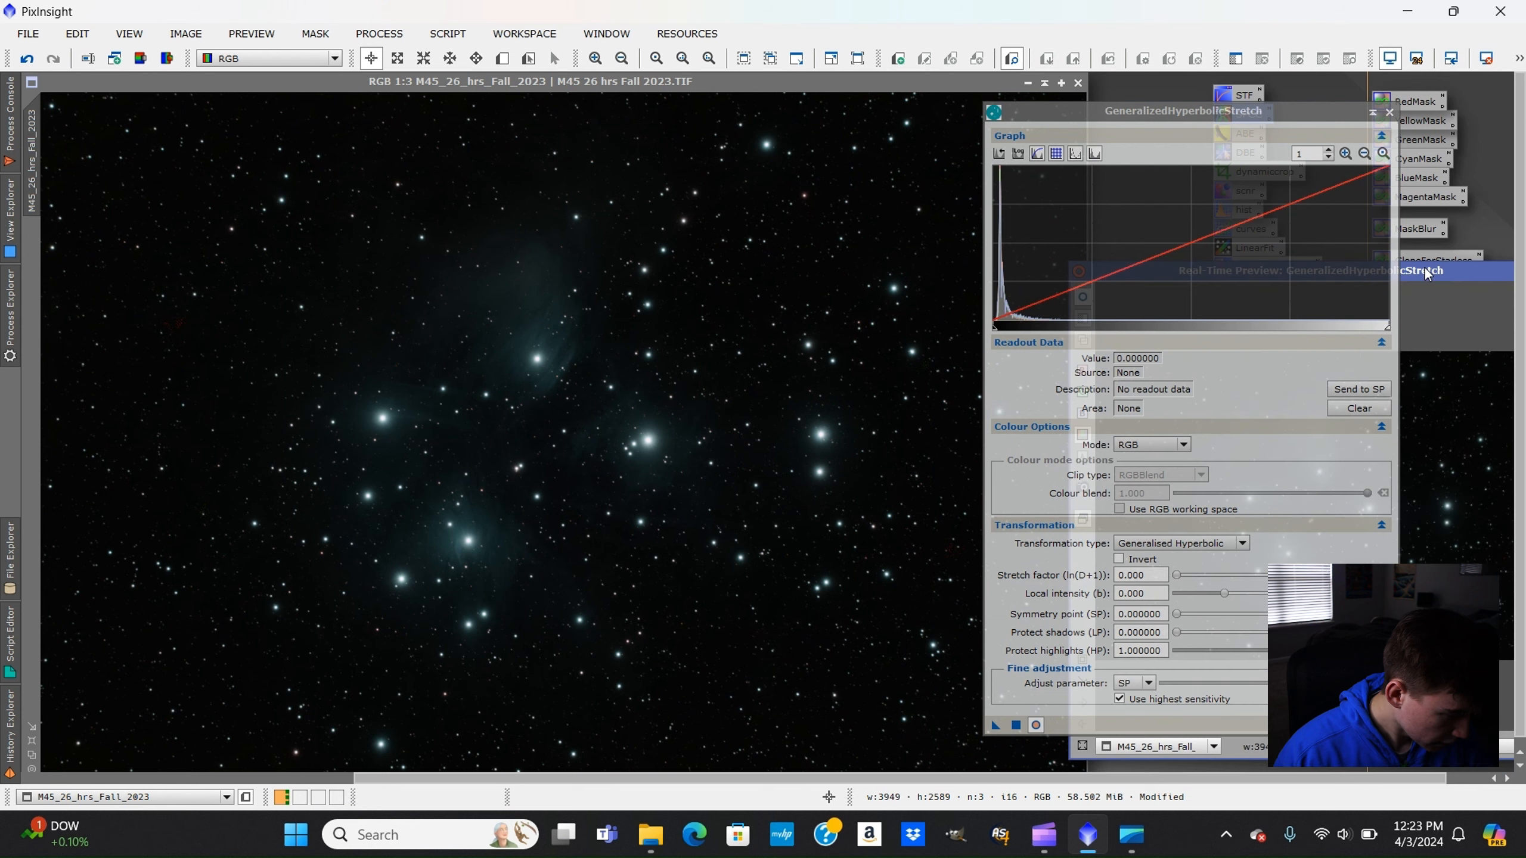
scroll(555, 434, "up", 2)
scroll(555, 434, "up", 1)
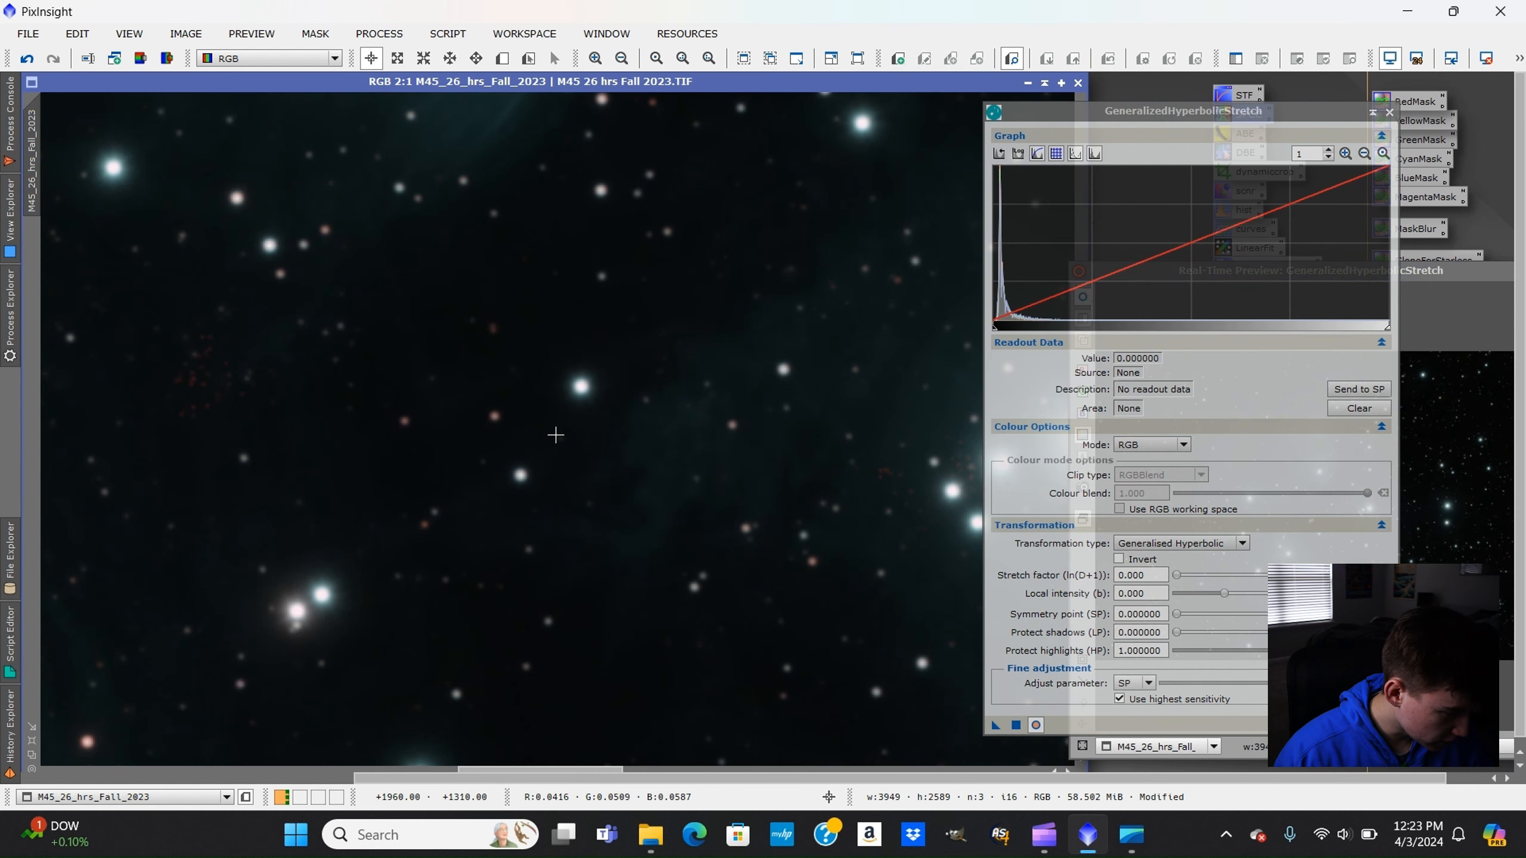
scroll(555, 435, "down", 3)
scroll(817, 423, "up", 4)
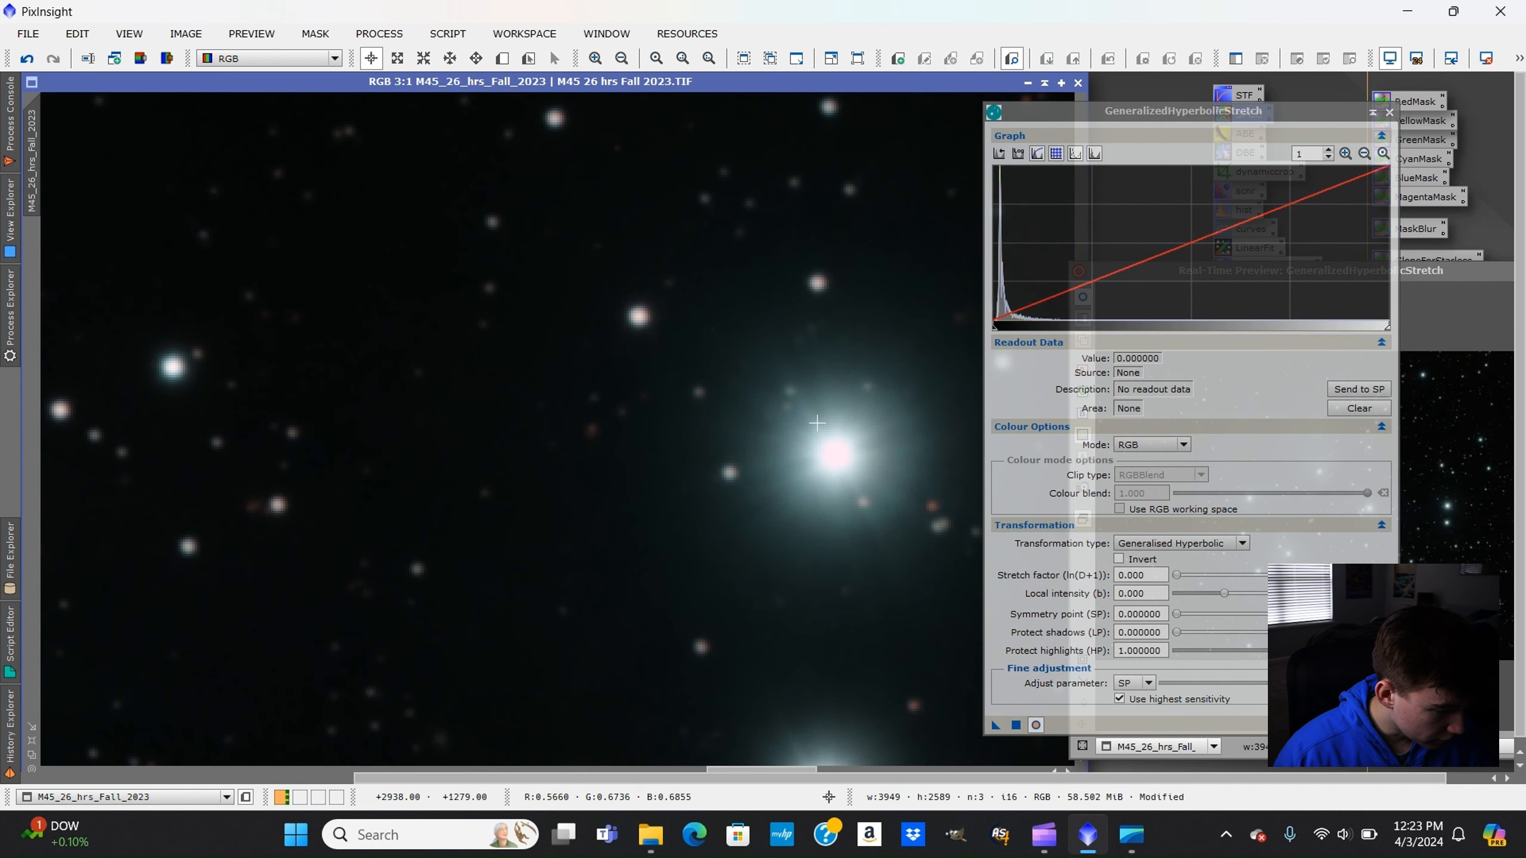
scroll(548, 345, "down", 4)
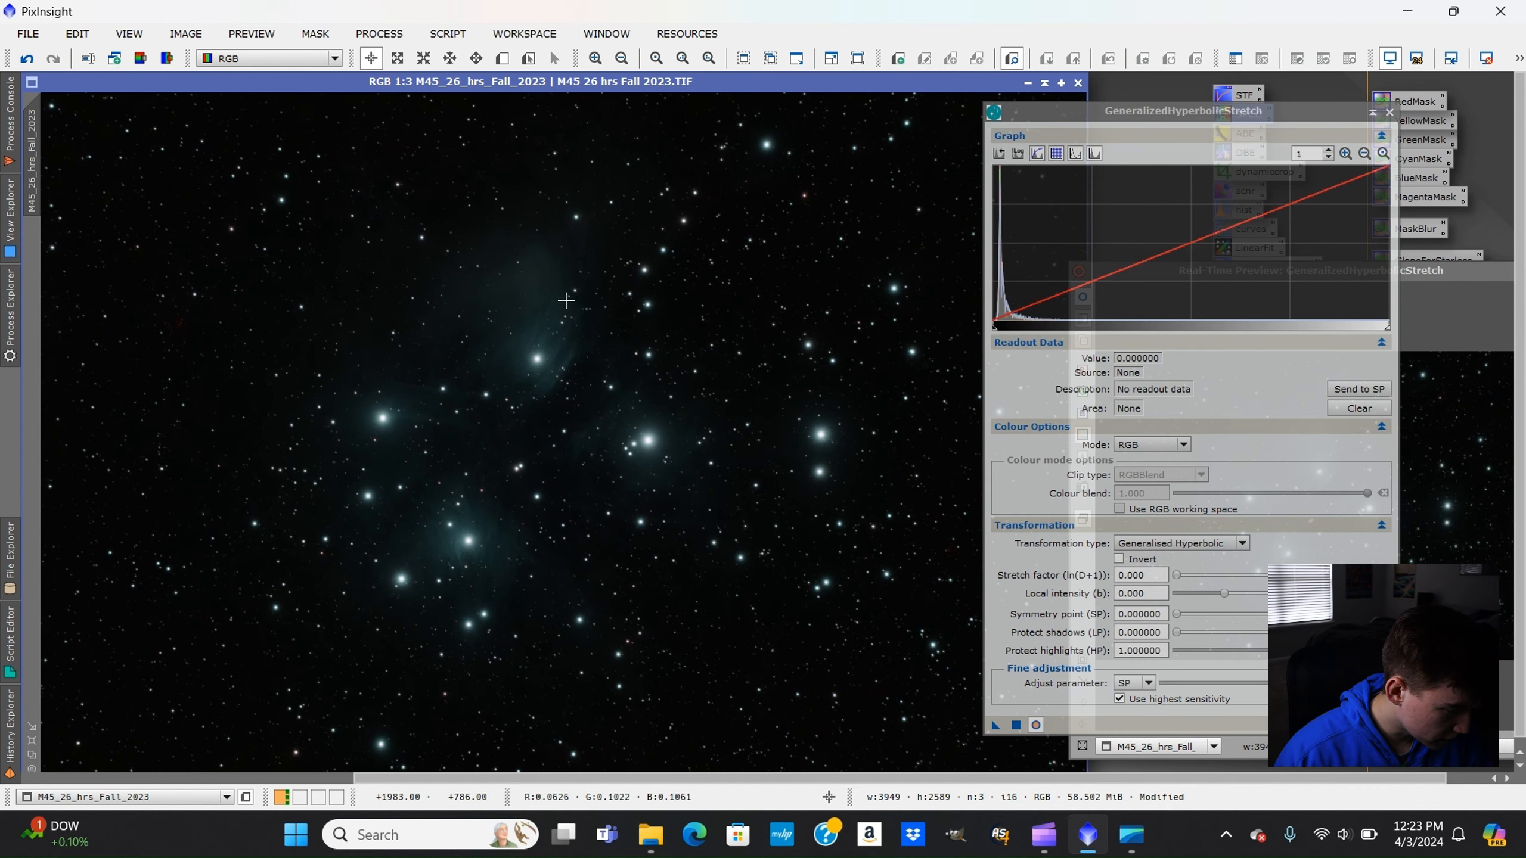
Zoom the histogram to 7 and set the symmetry point to 0.020863, just past the new histogram peak.
left_click_drag(1179, 105, 603, 88)
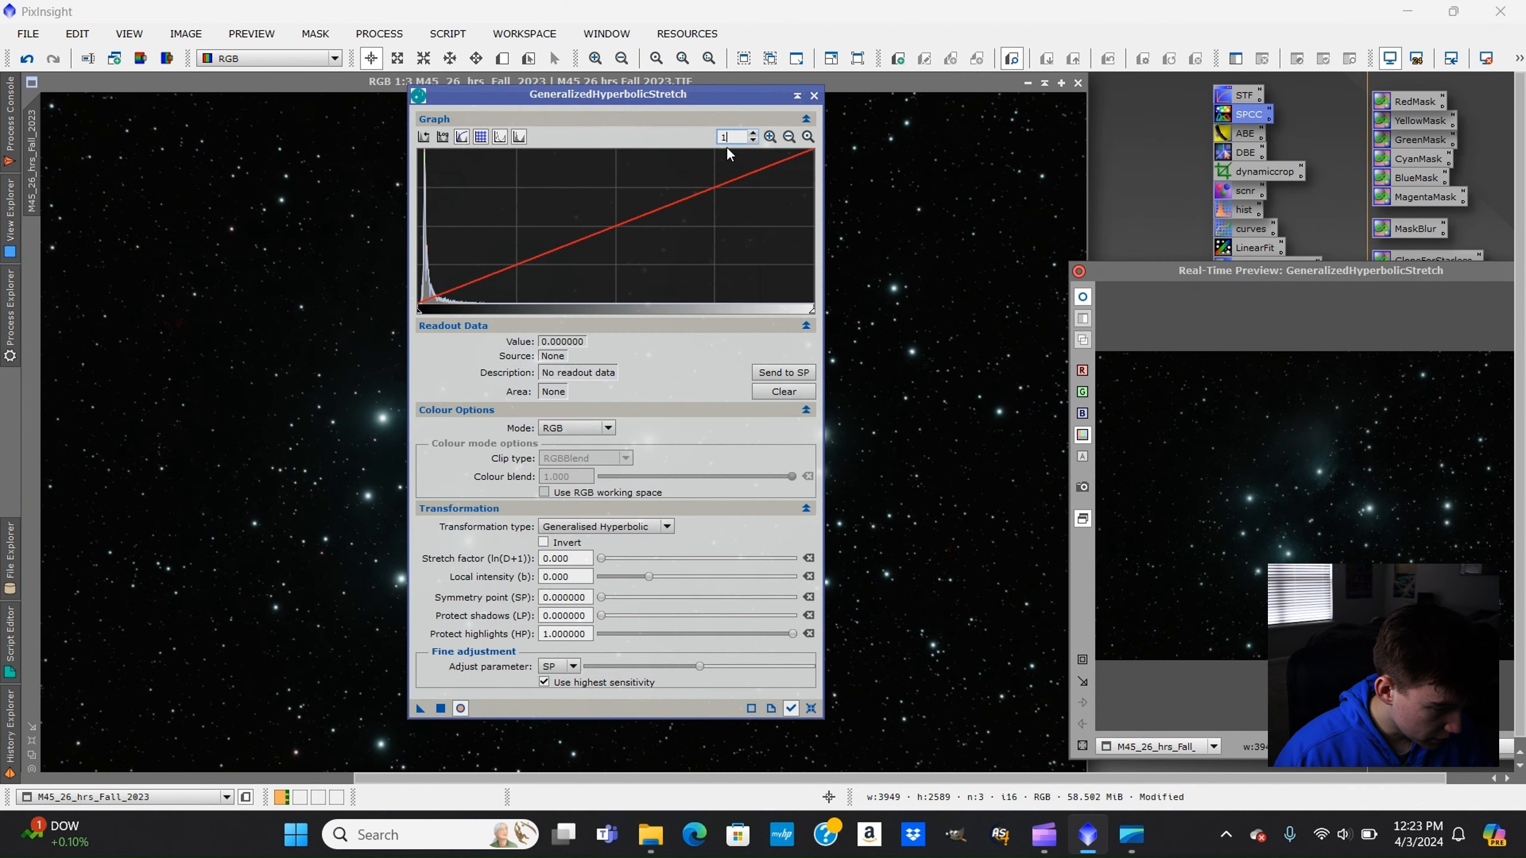
left_click(753, 133)
left_click(754, 133)
left_click(754, 134)
left_click(753, 133)
left_click(753, 134)
left_click(753, 134)
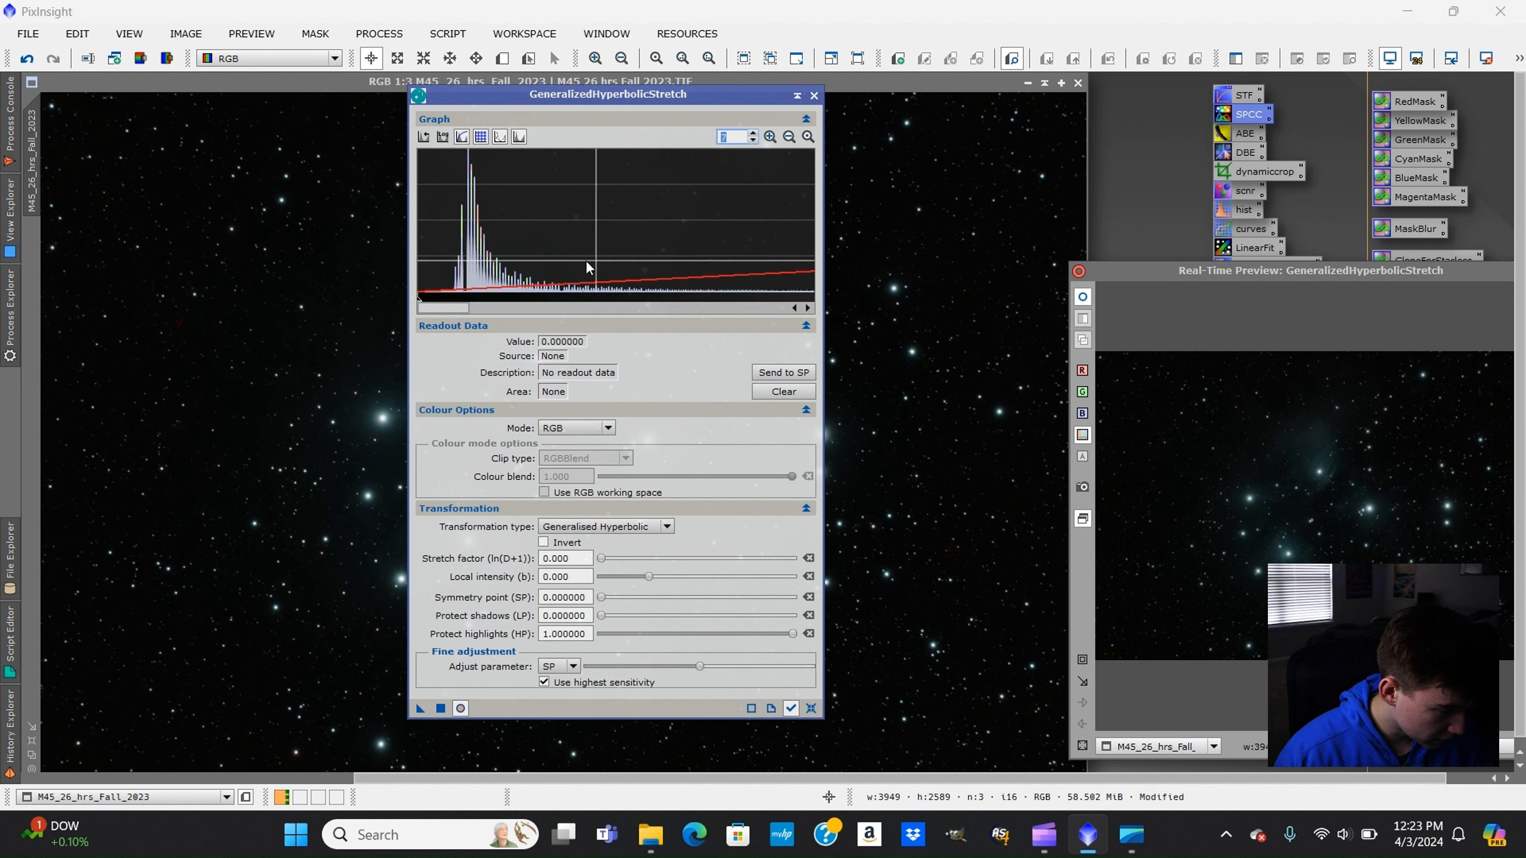
left_click(476, 270)
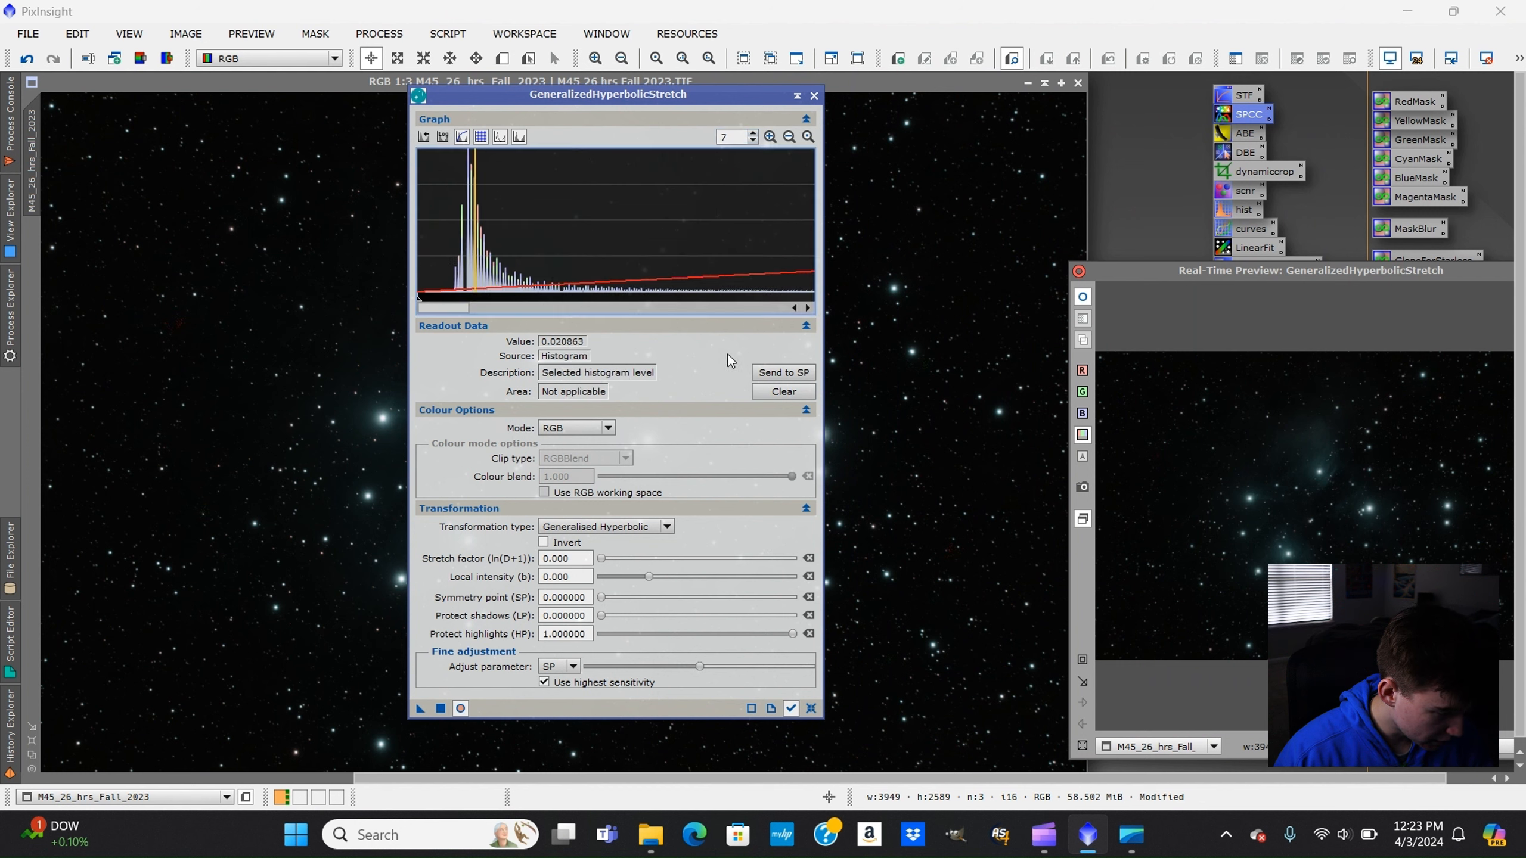
left_click(775, 373)
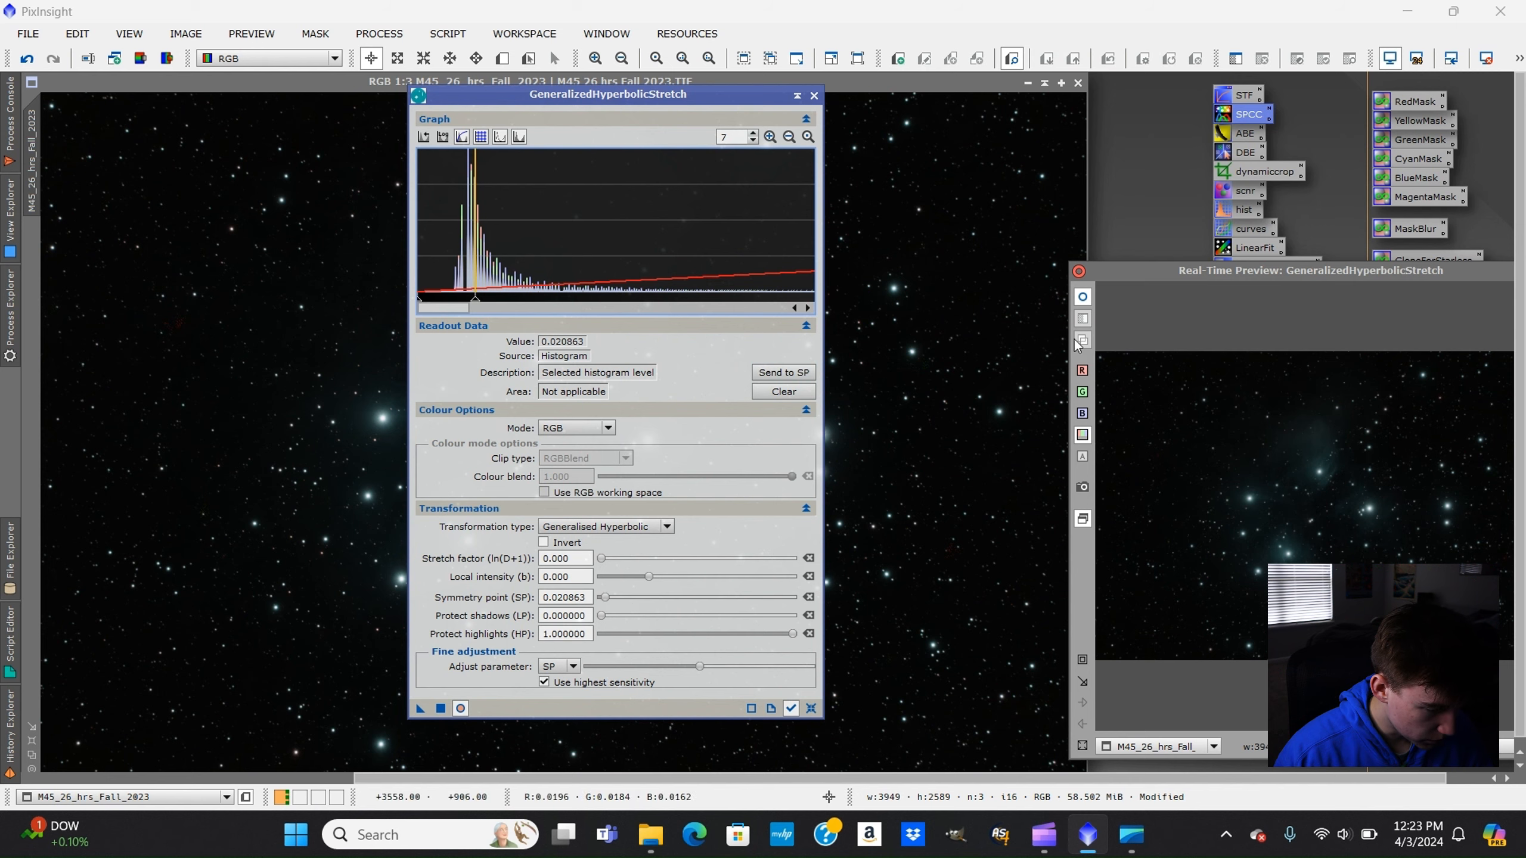
Apply a second stretch to the M45 image with stretch factor 1.240 and local intensity 1.730, checking it in the preview.
left_click_drag(1157, 271, 476, 210)
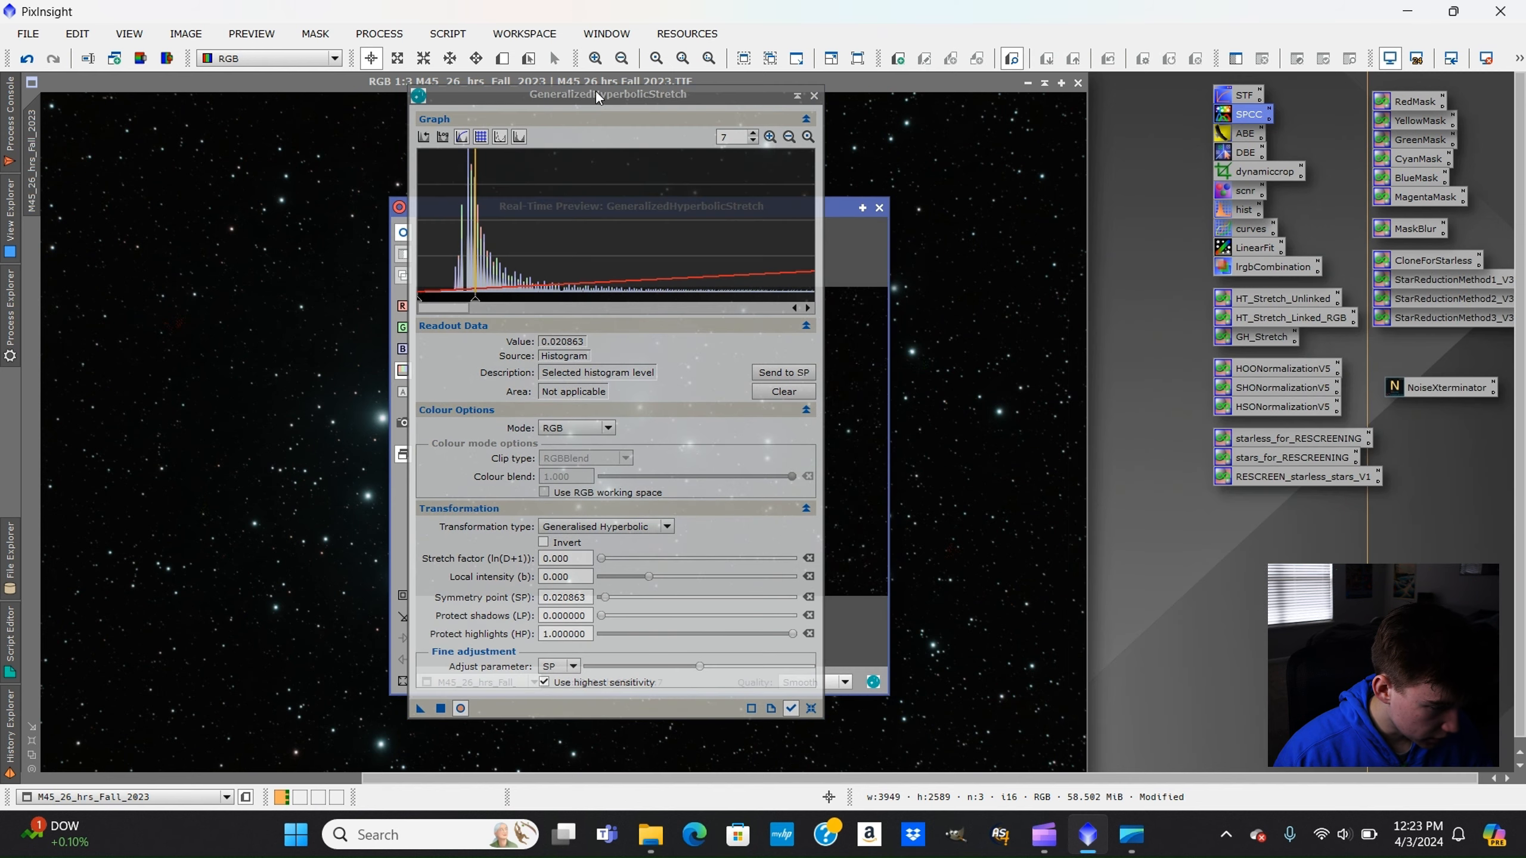
left_click_drag(595, 90, 1145, 92)
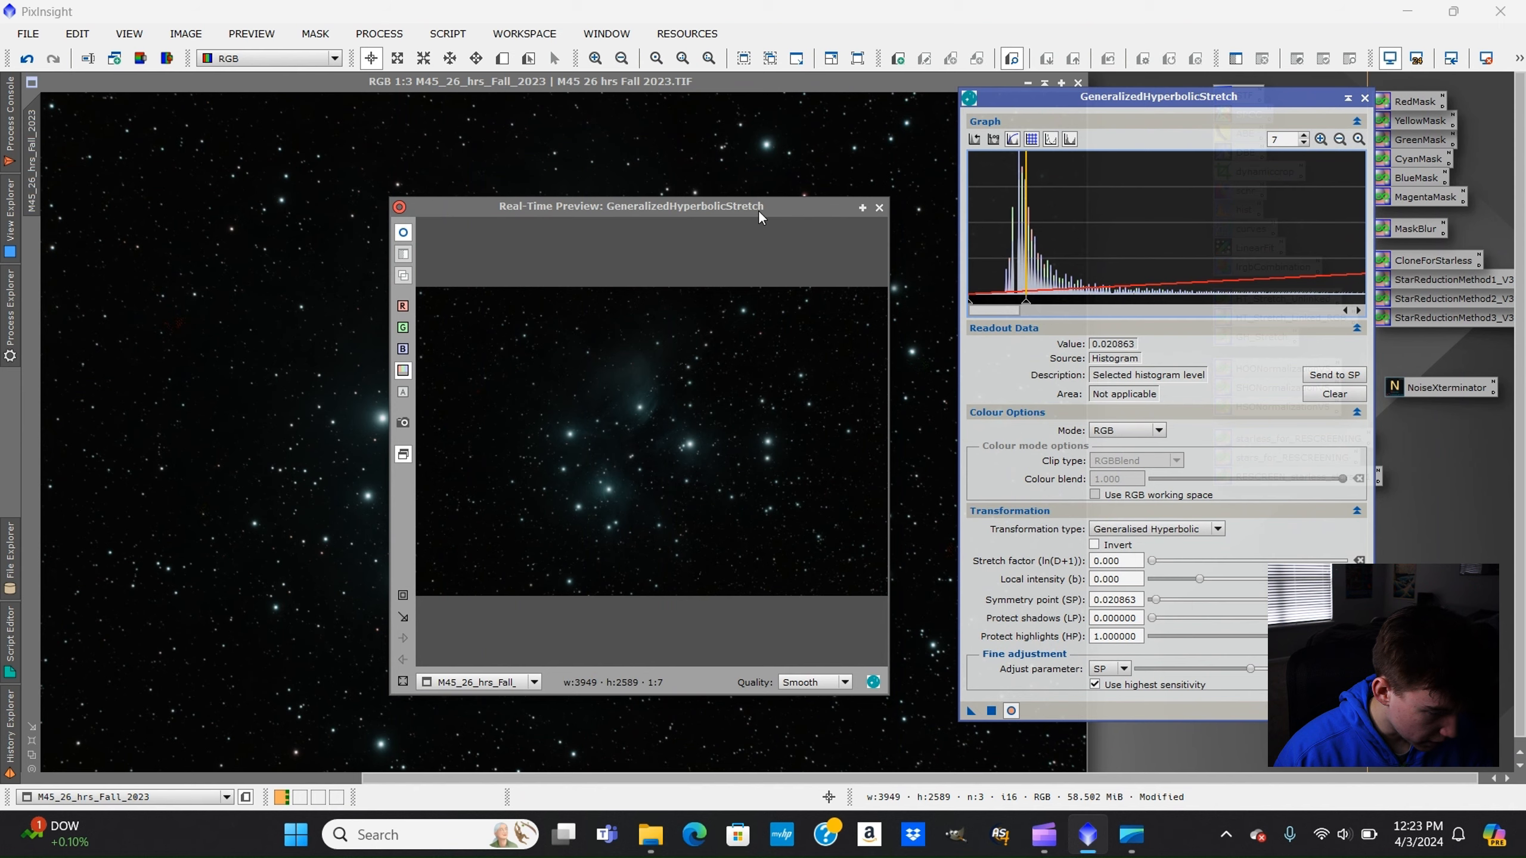
left_click_drag(758, 210, 743, 185)
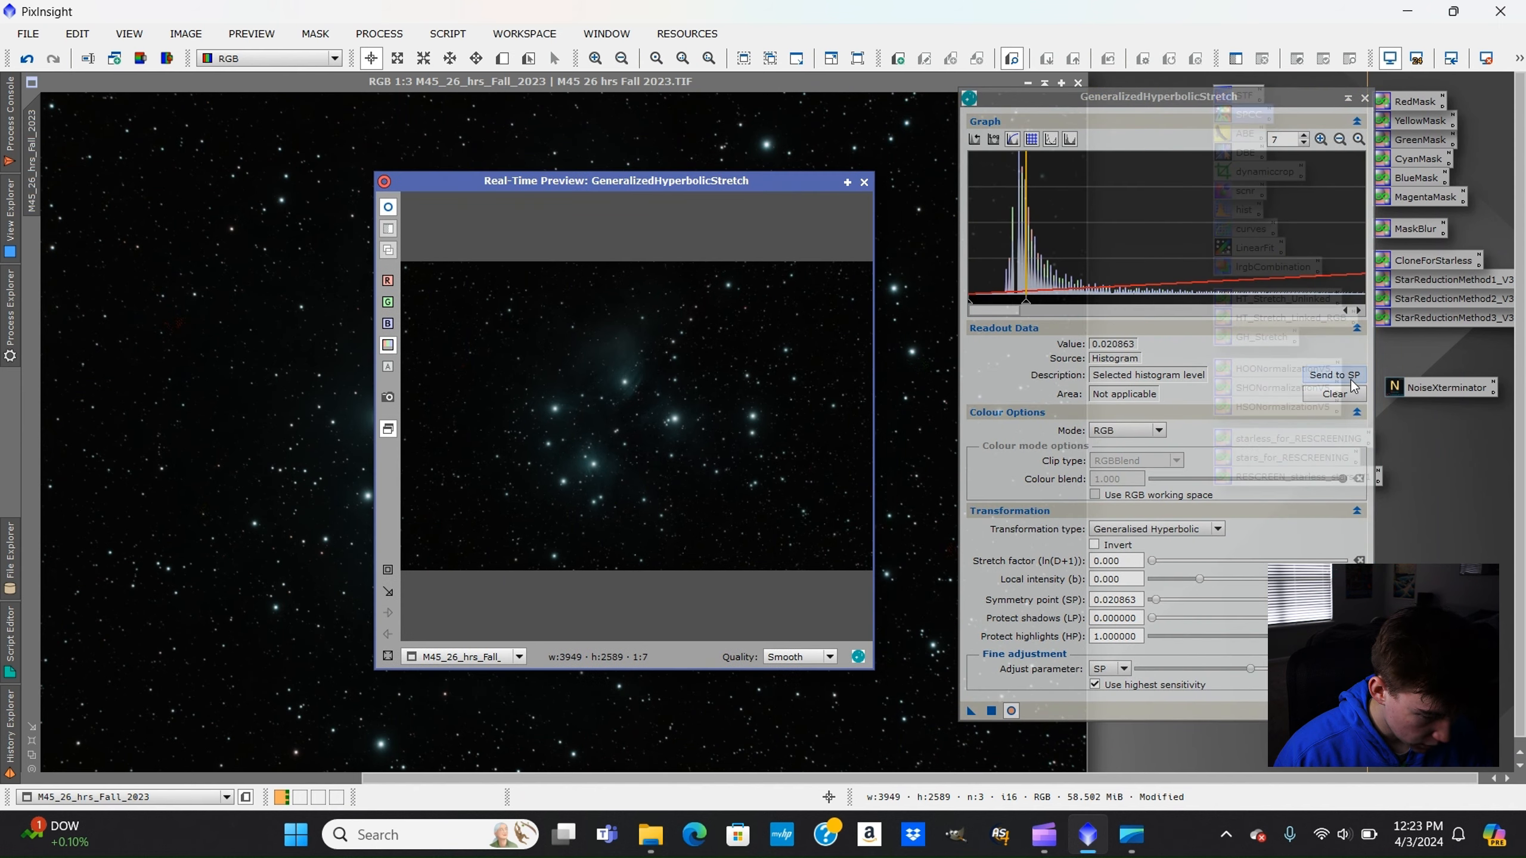
left_click_drag(1152, 560, 1219, 581)
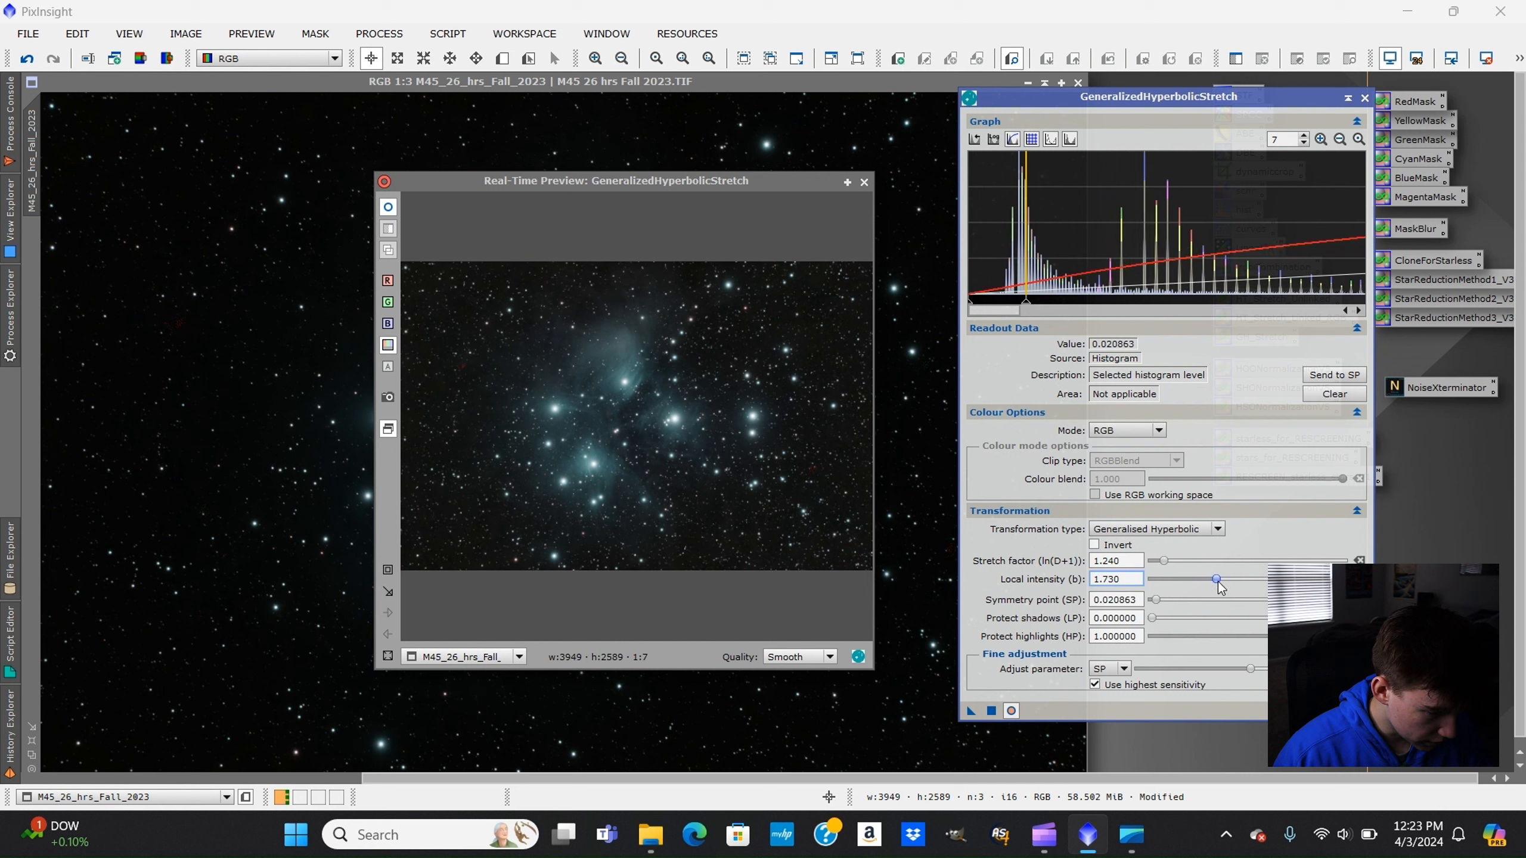
left_click(1303, 144)
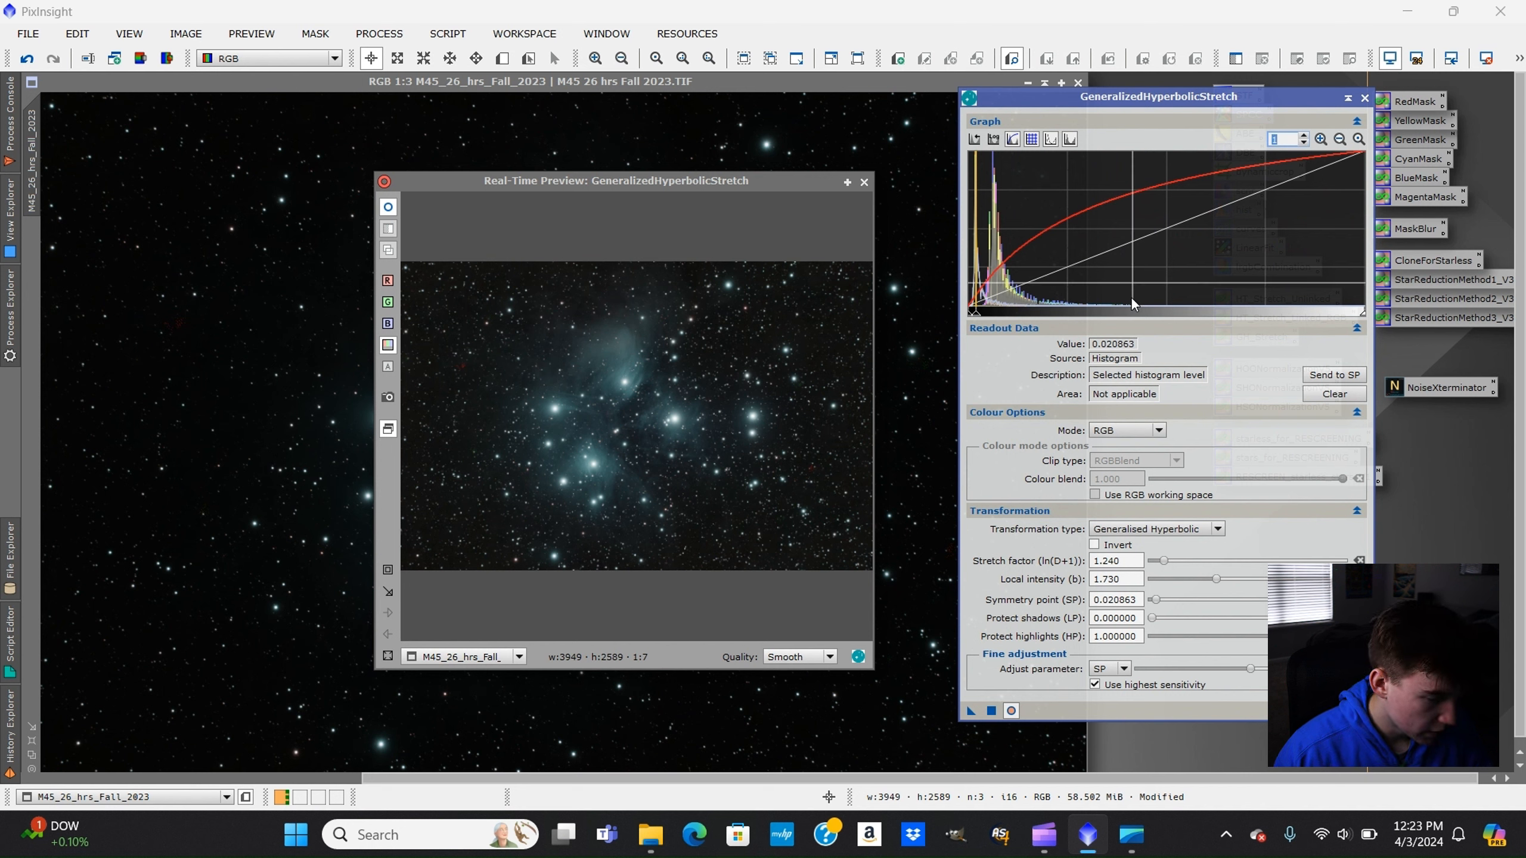
left_click(992, 711)
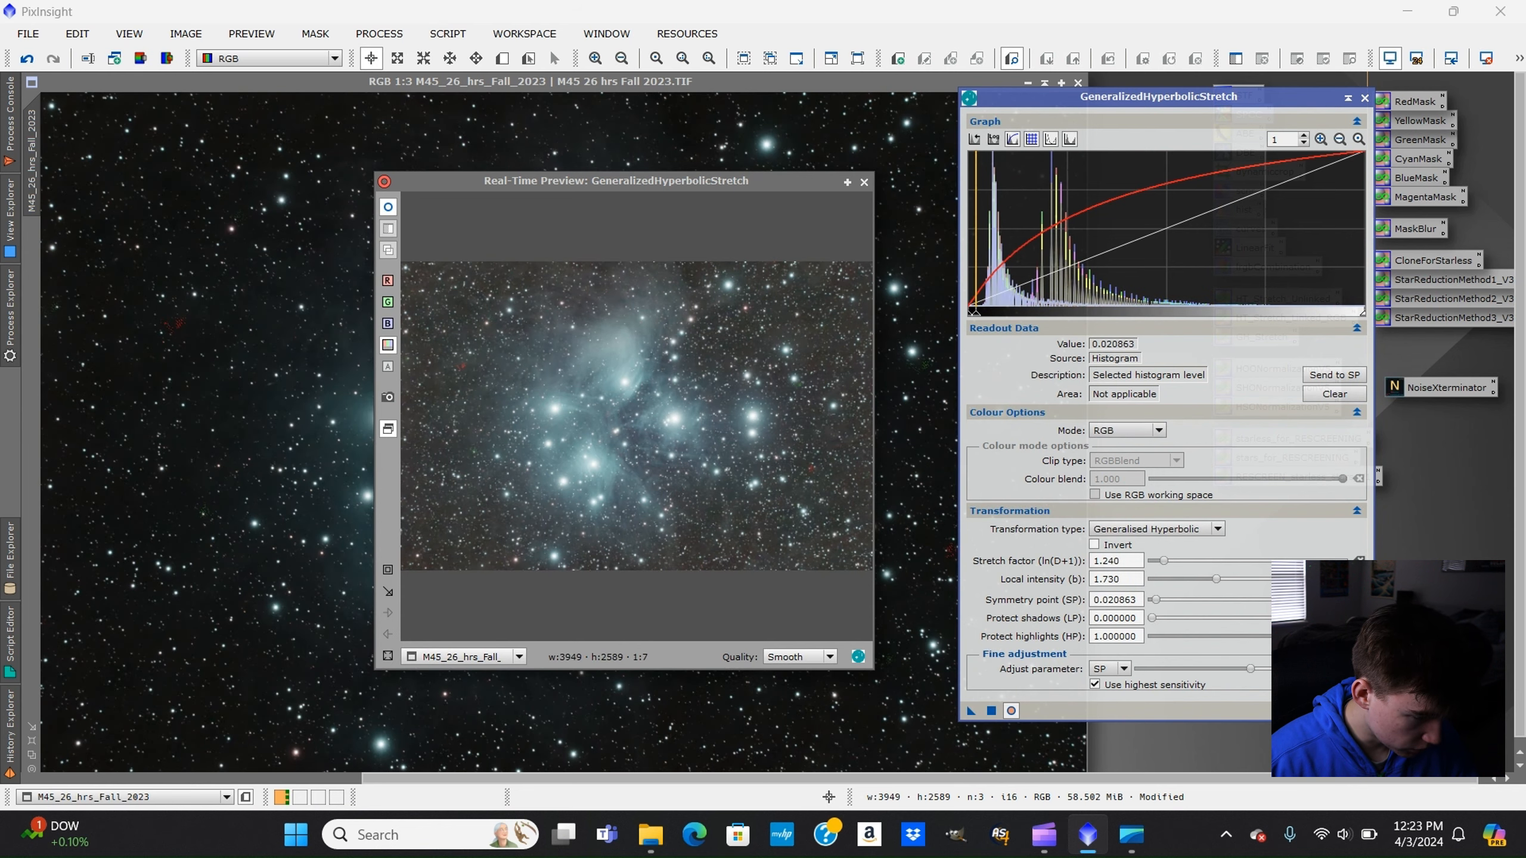
Inspect the bright nebula above the upper central star, sample it in the image and use its value 0.363032 as the symmetry point.
left_click_drag(752, 185, 1325, 178)
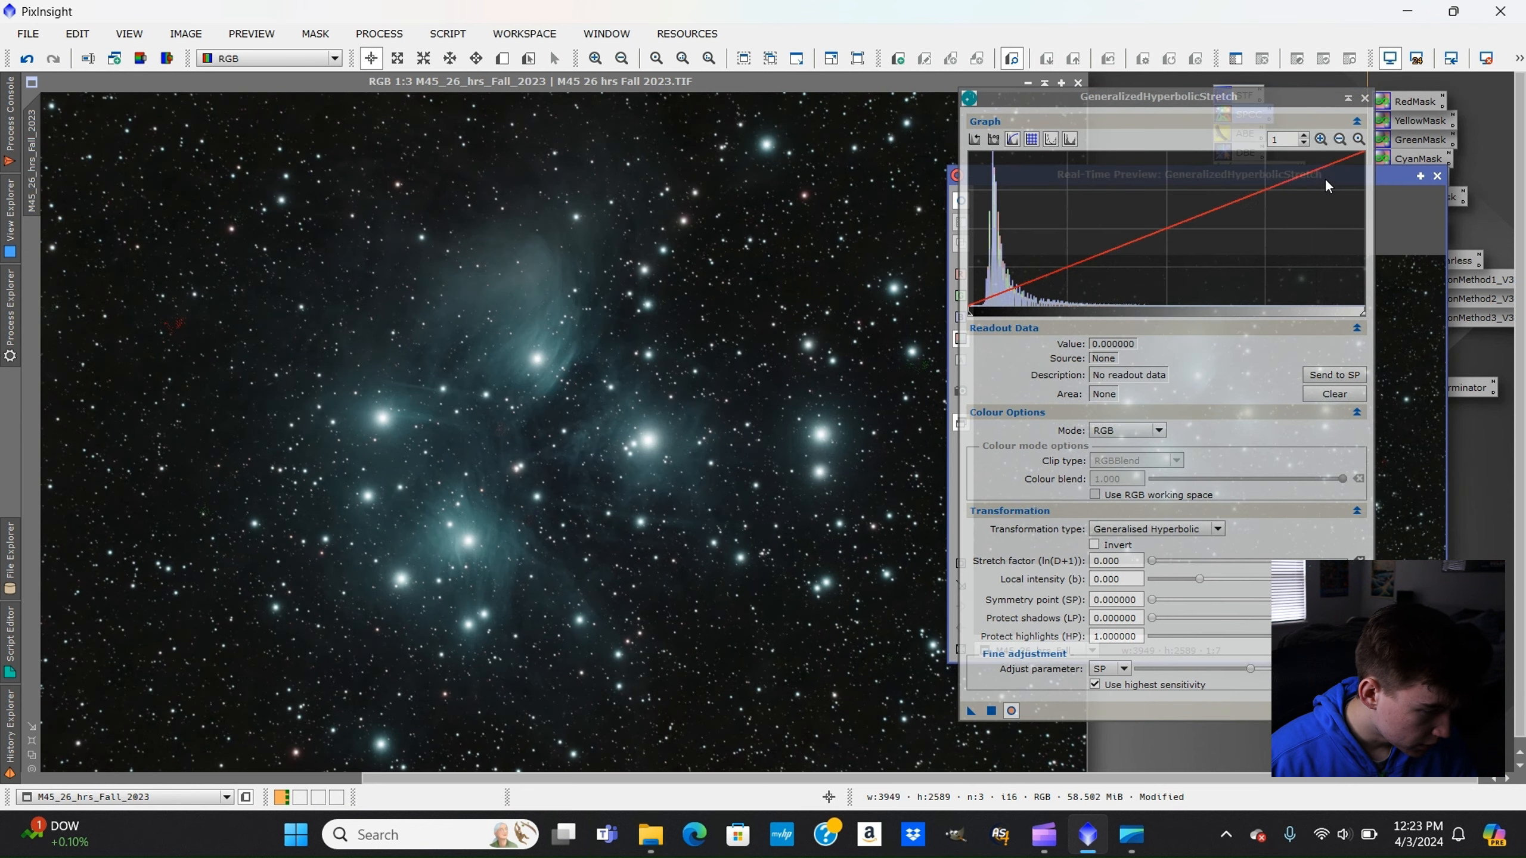
scroll(532, 286, "up", 3)
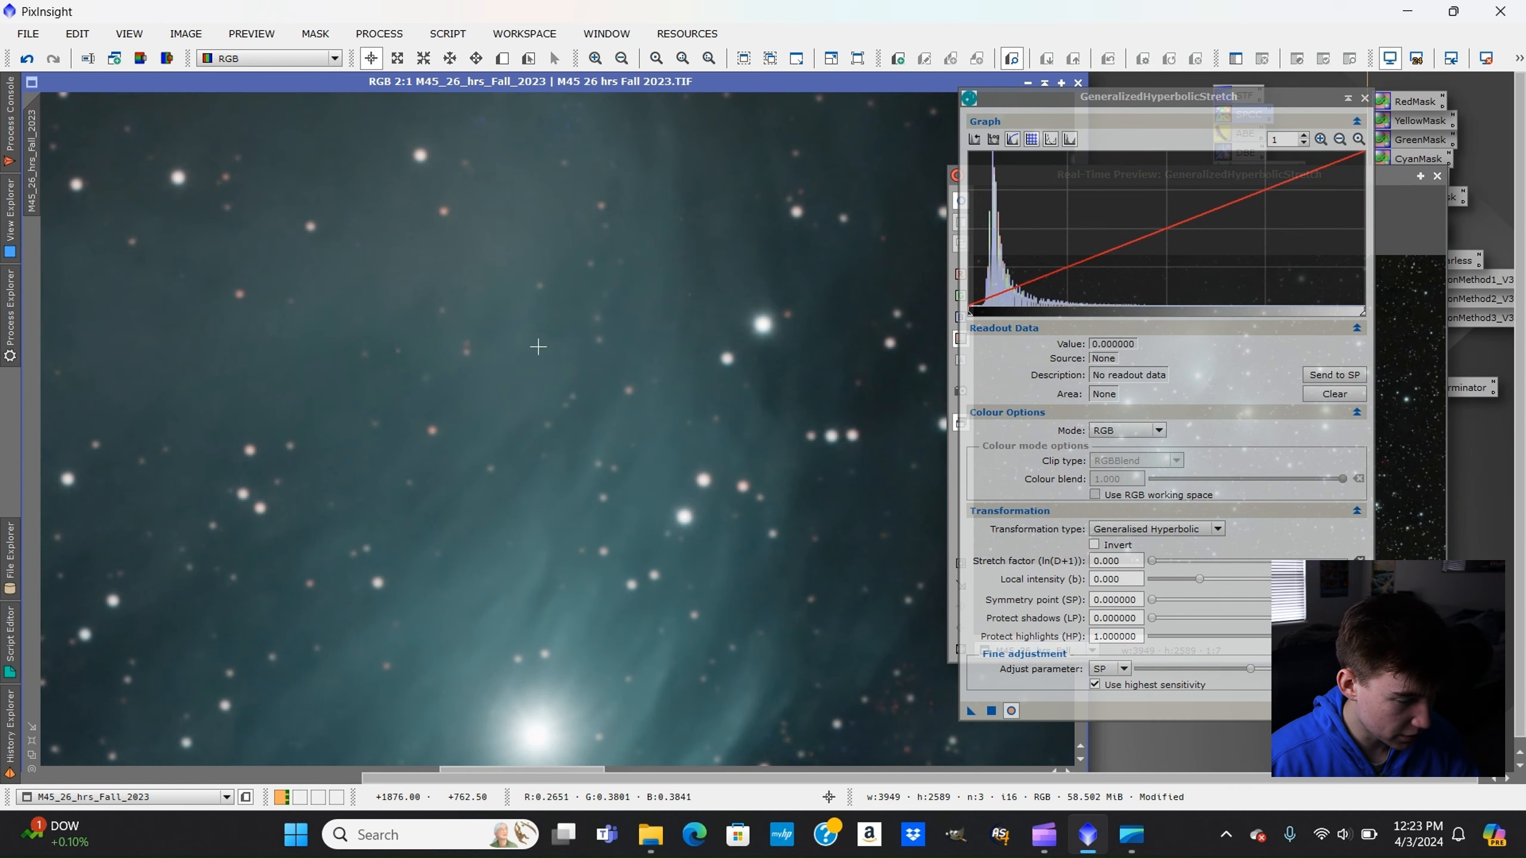
scroll(538, 347, "down", 3)
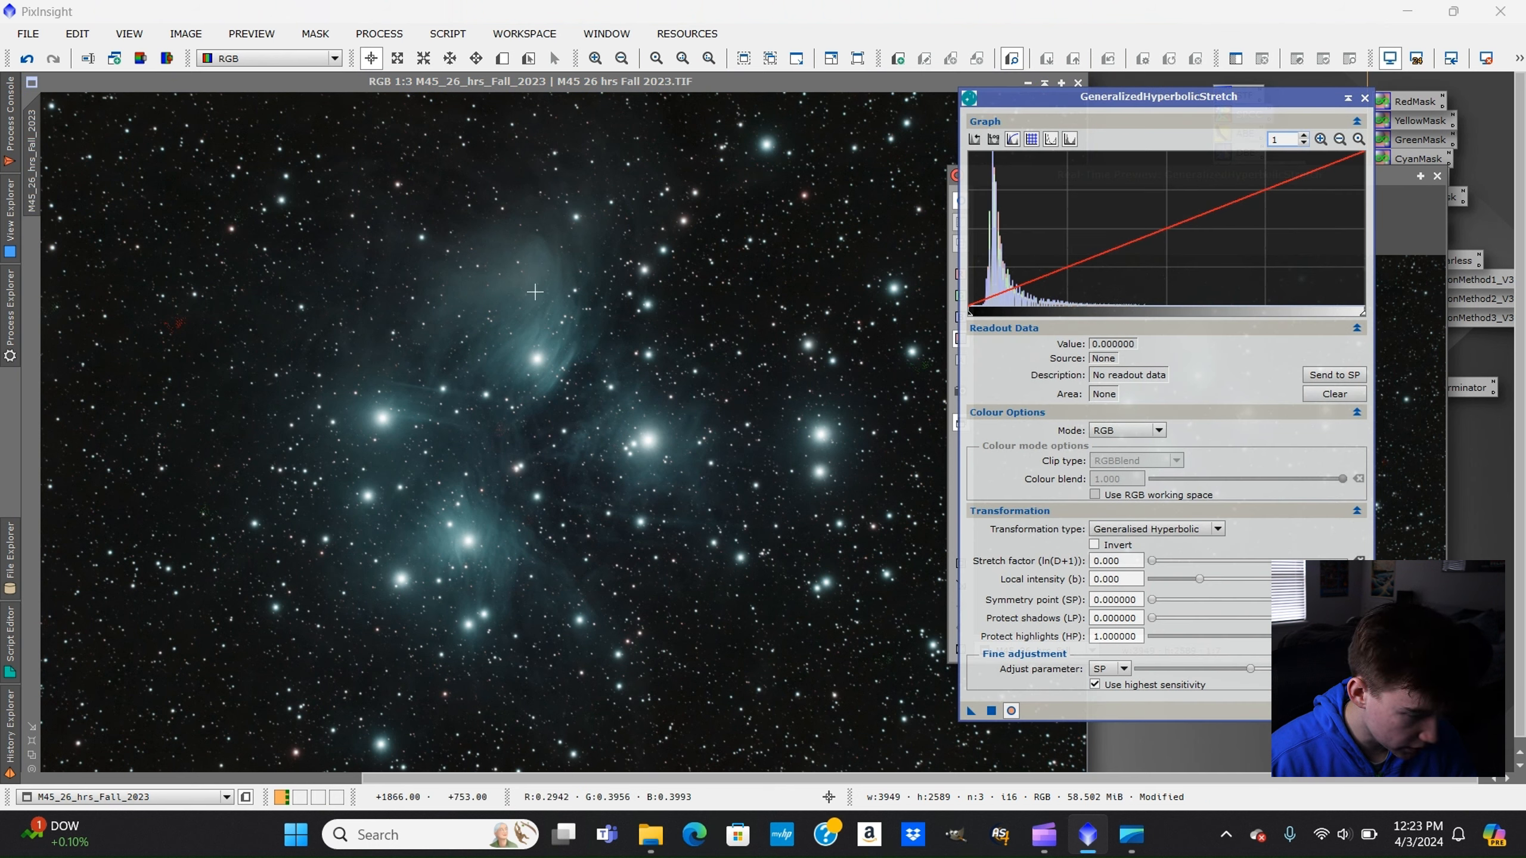
left_click(535, 292)
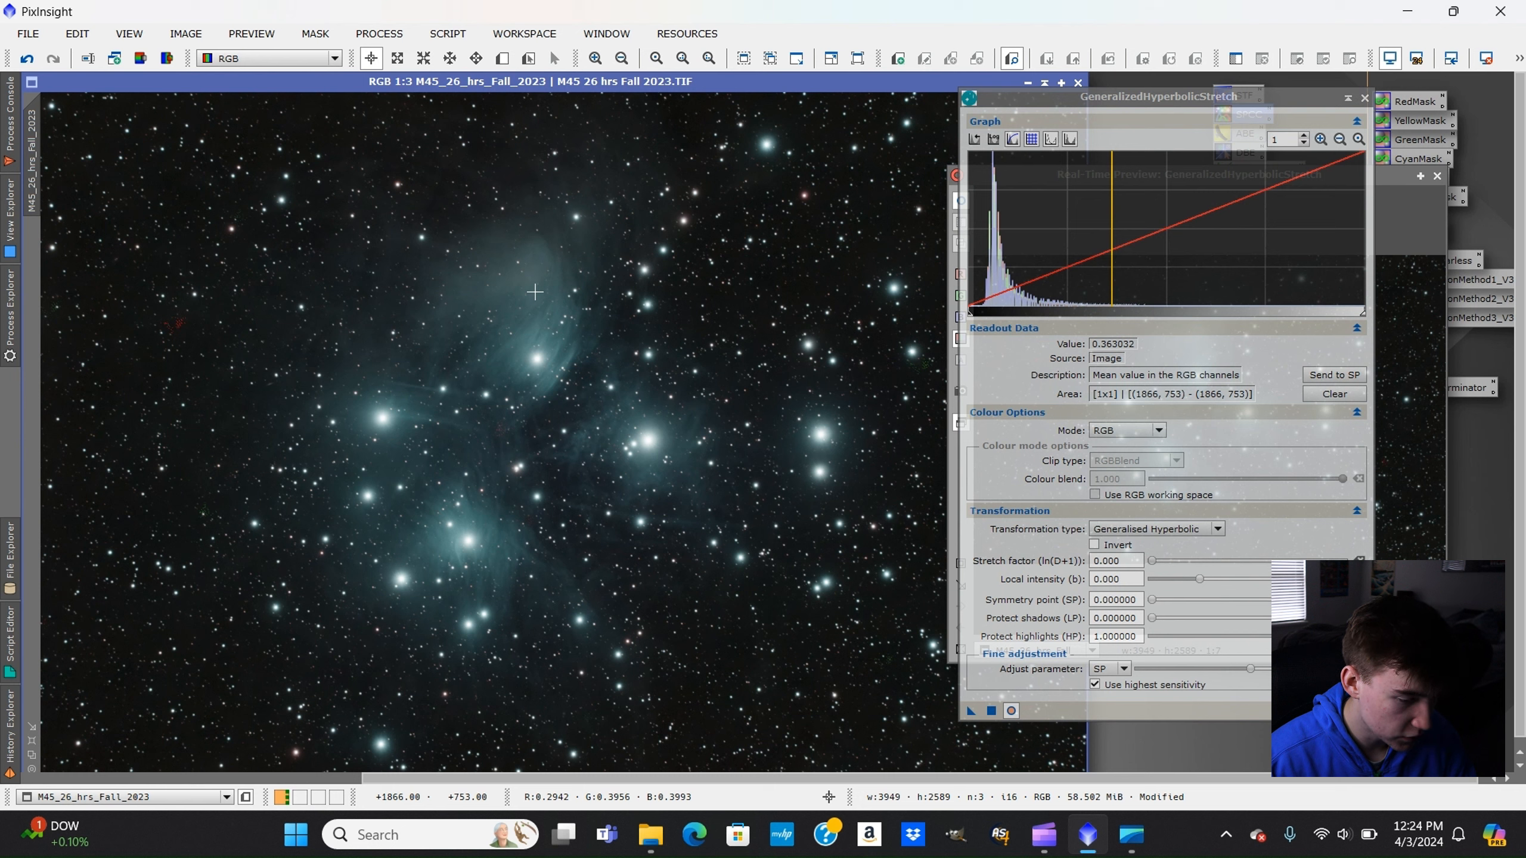
left_click(1333, 376)
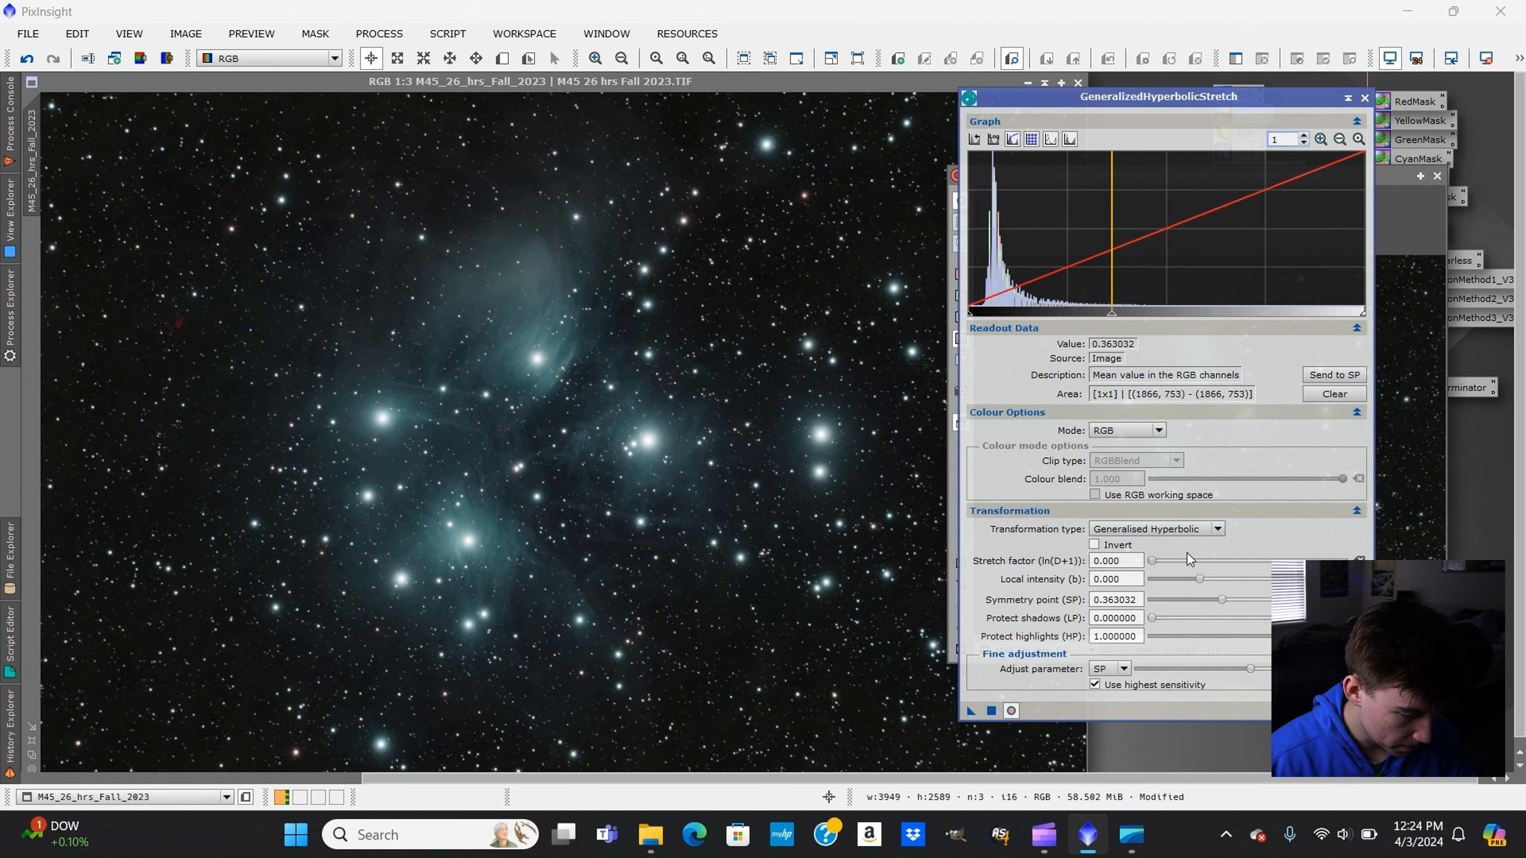
Apply a stretch to the M45 image with stretch factor 0.920 and local intensity -0.860, checking it in the preview, and reset the parameters.
left_click_drag(1387, 176, 711, 171)
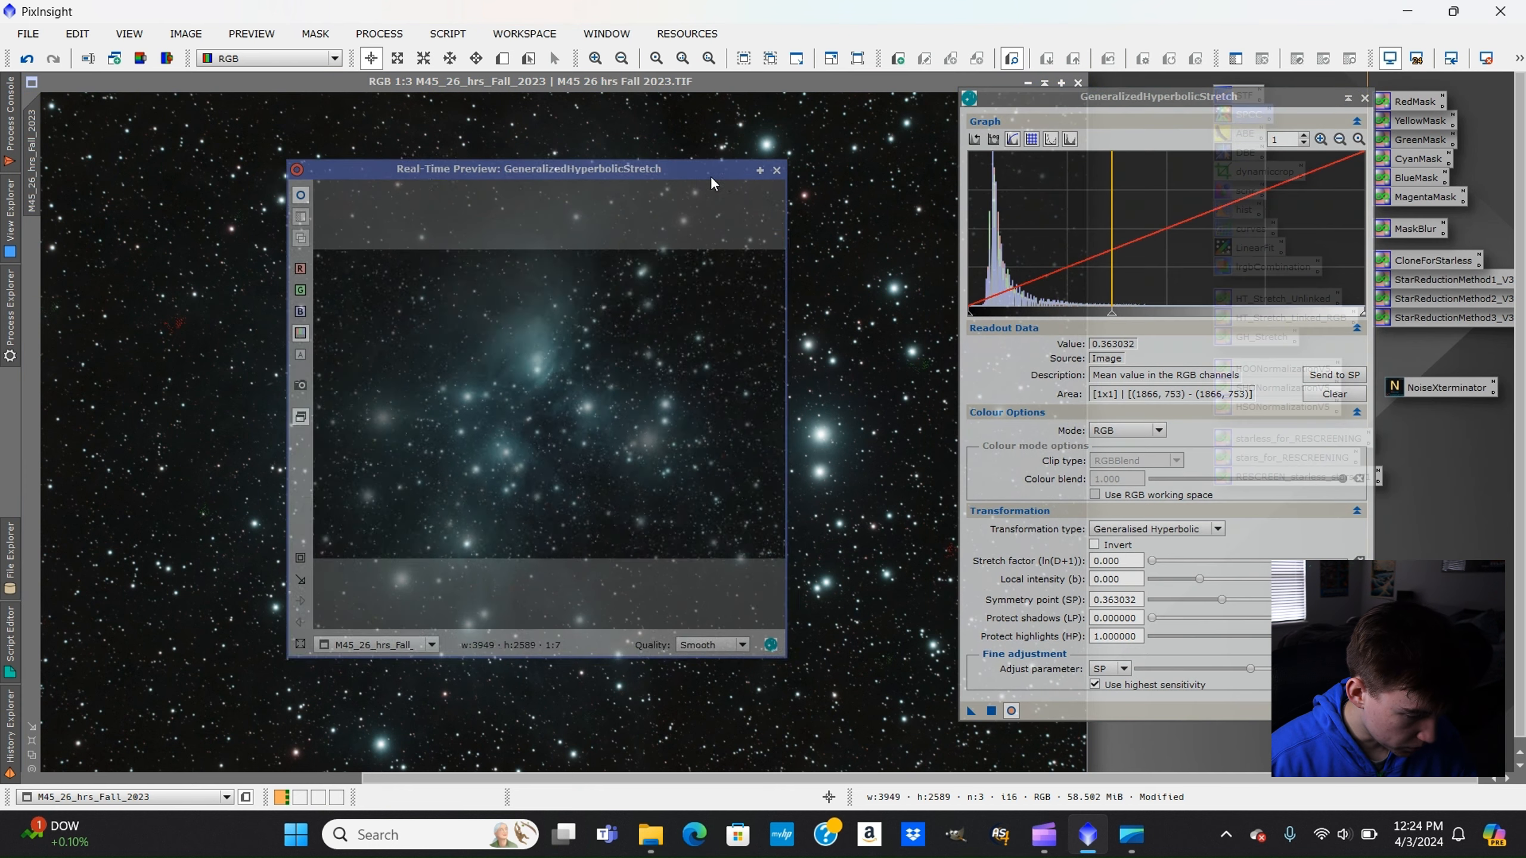
left_click_drag(1152, 561, 1197, 580)
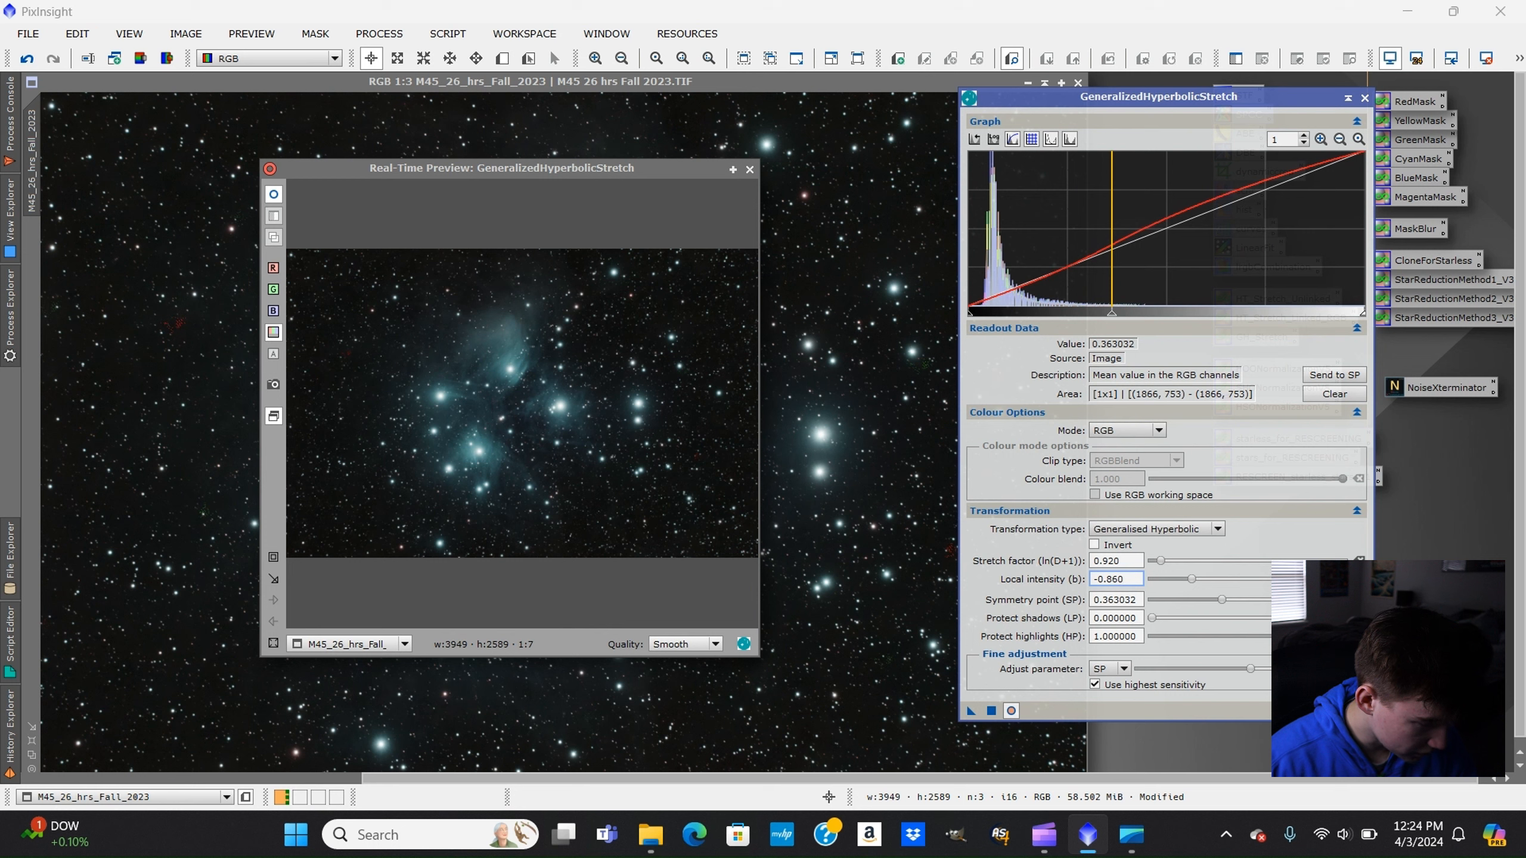
left_click(1361, 711)
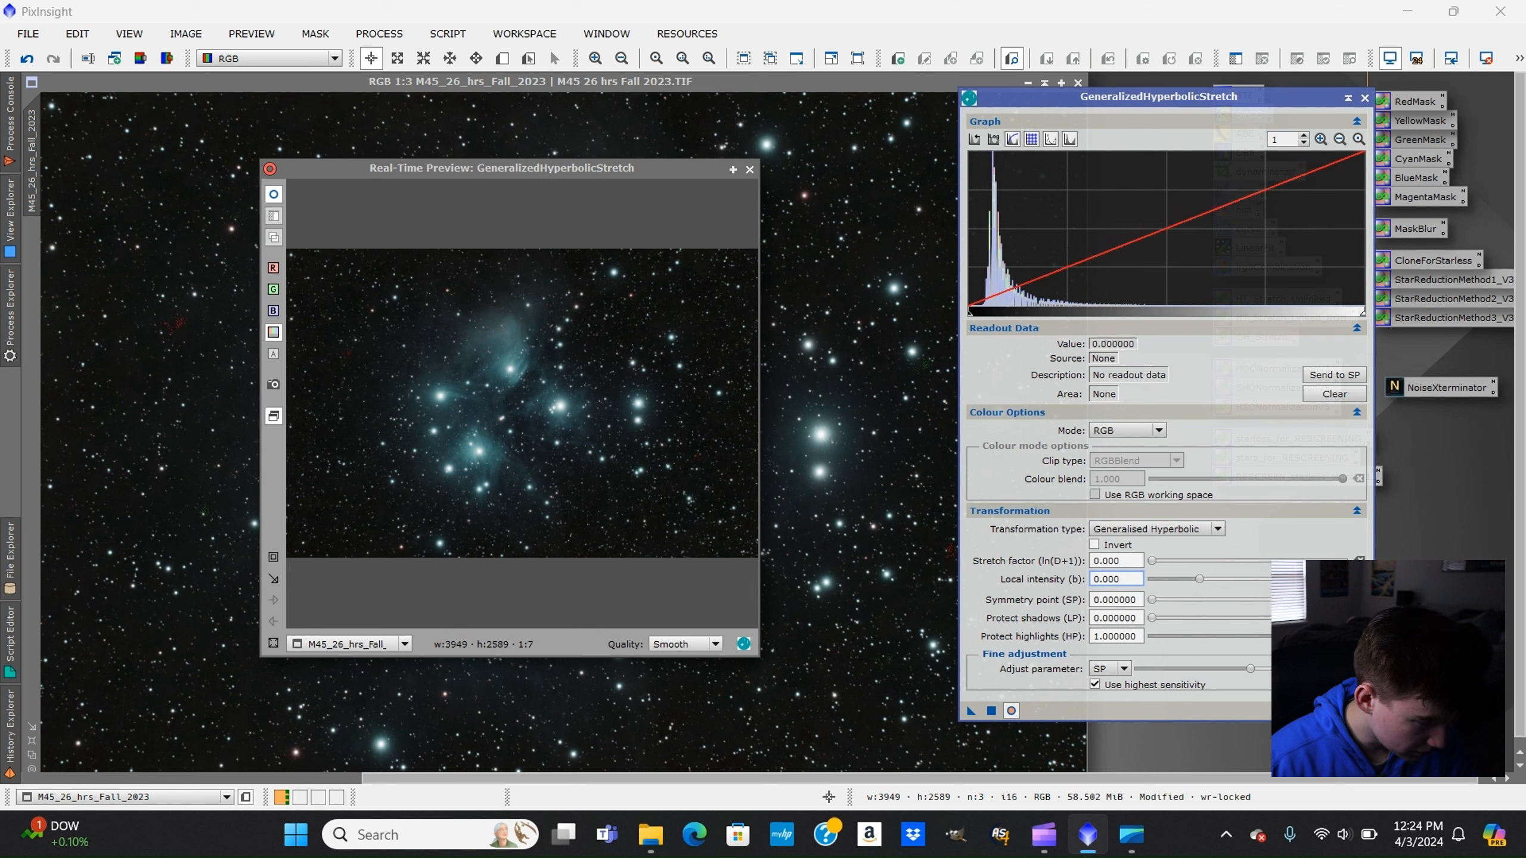
Set the symmetry point to 0.082164 from the histogram and apply a stretch with factor 1.000, local intensity 0.730 and highlight protection 0.370000.
left_click(1002, 289)
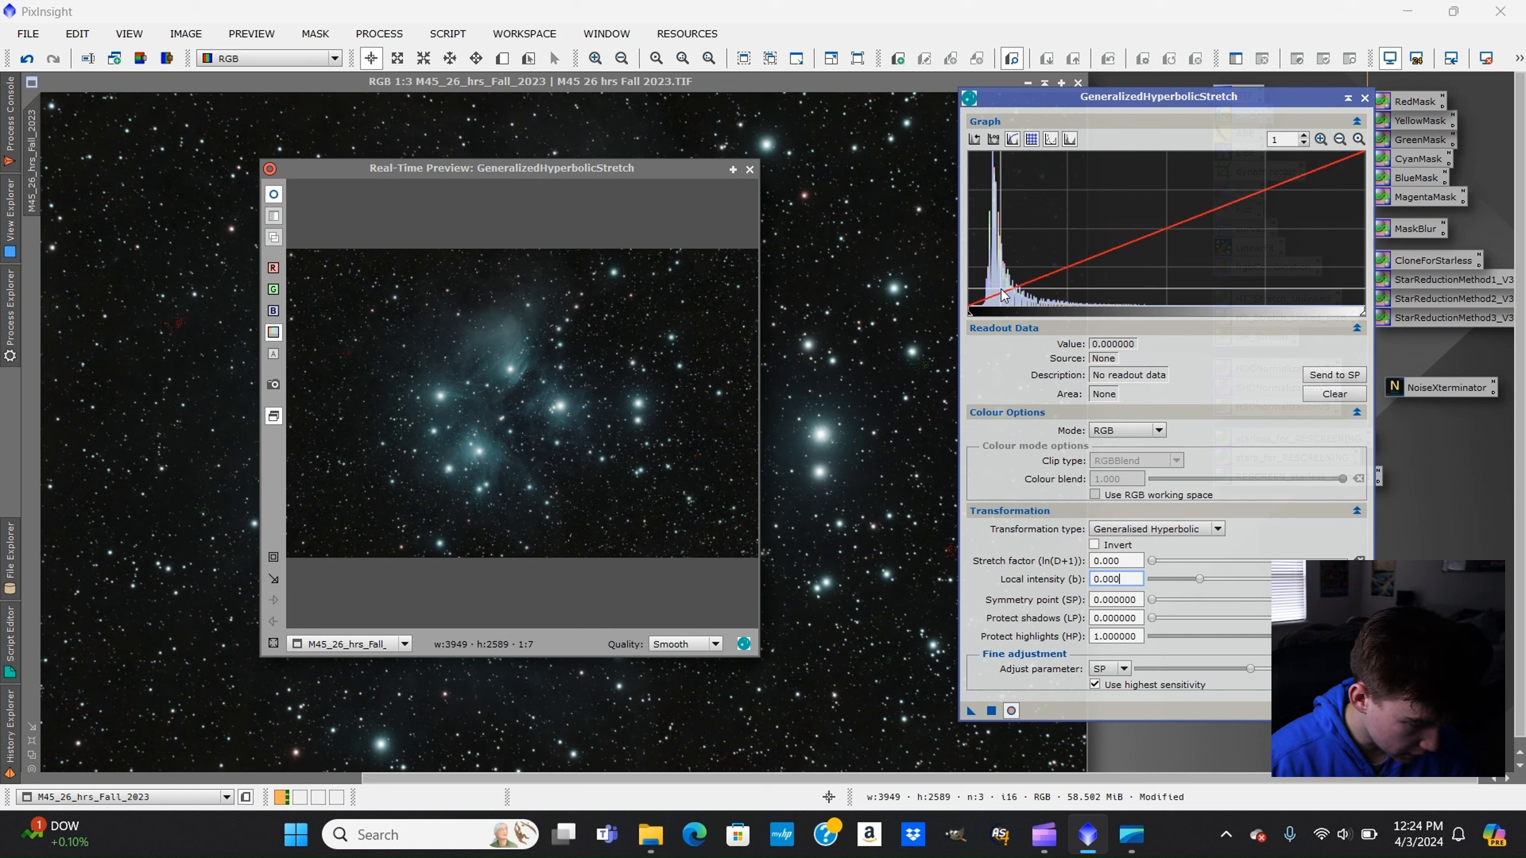
left_click(1337, 375)
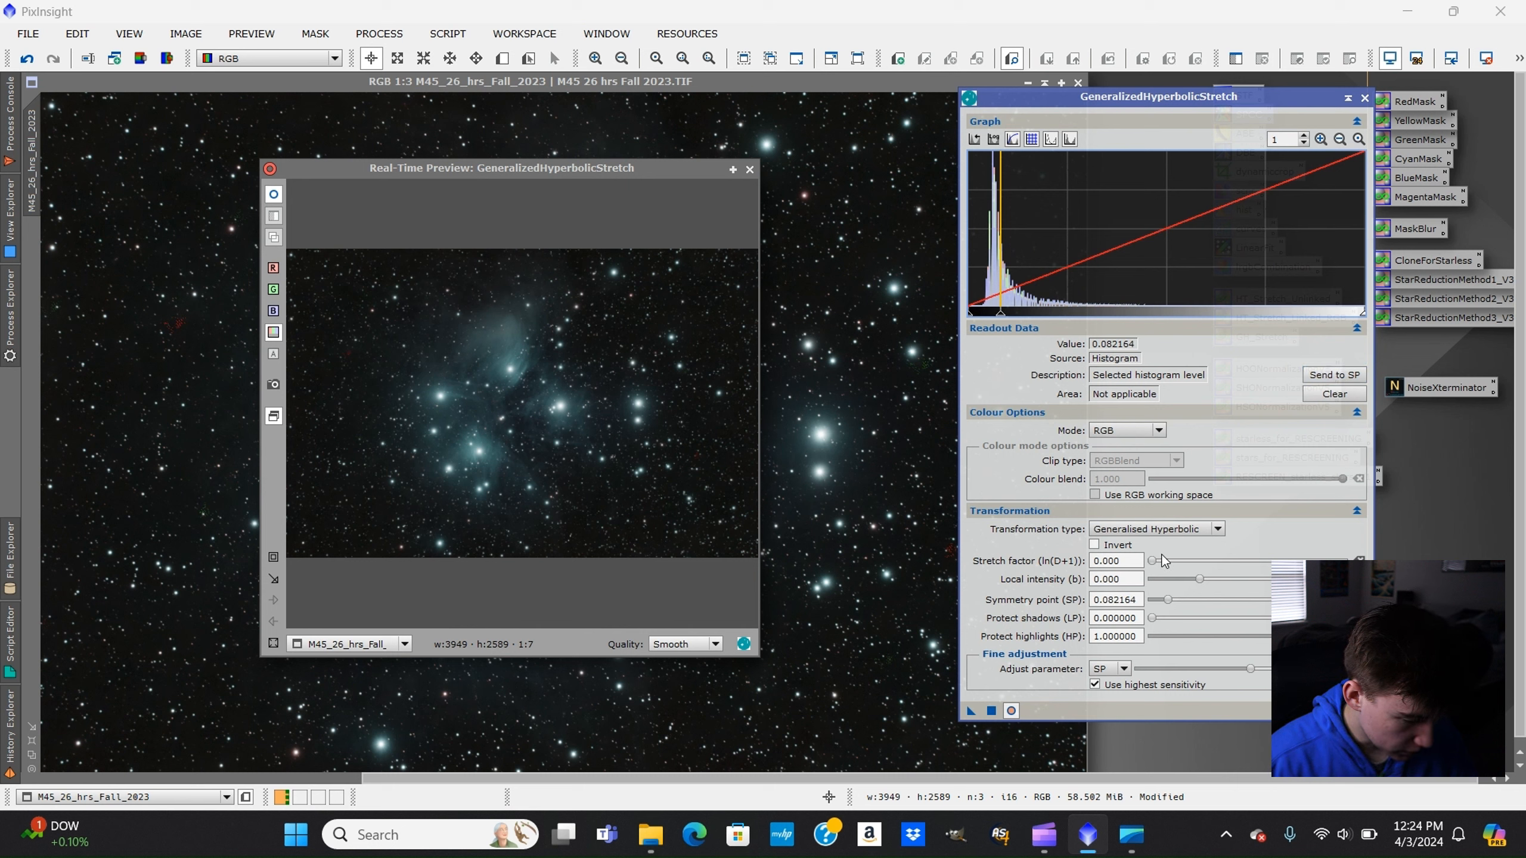
left_click_drag(1153, 561, 1211, 582)
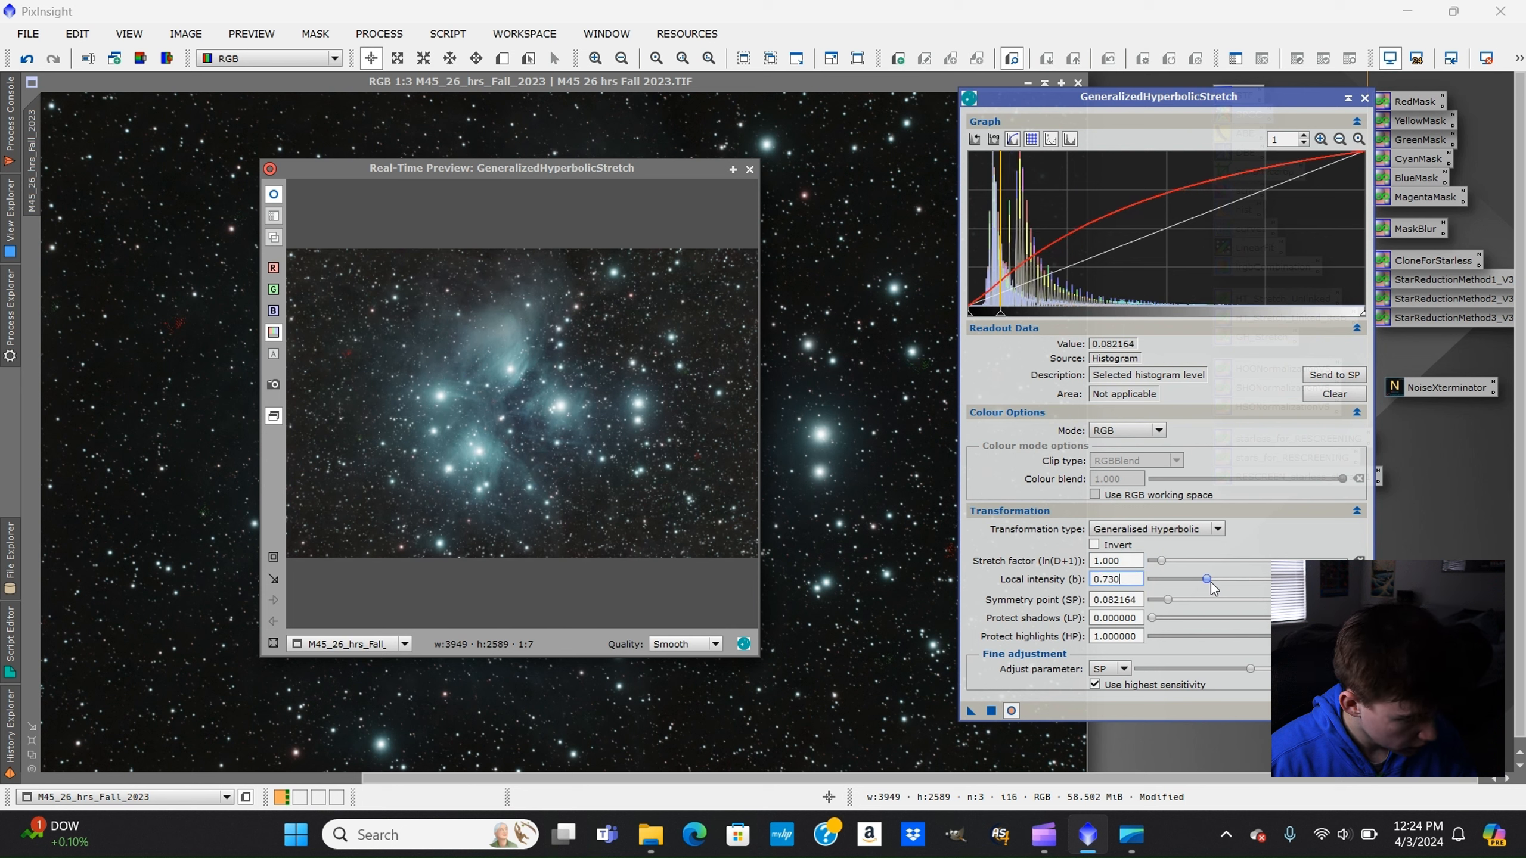
left_click_drag(1343, 637, 1218, 667)
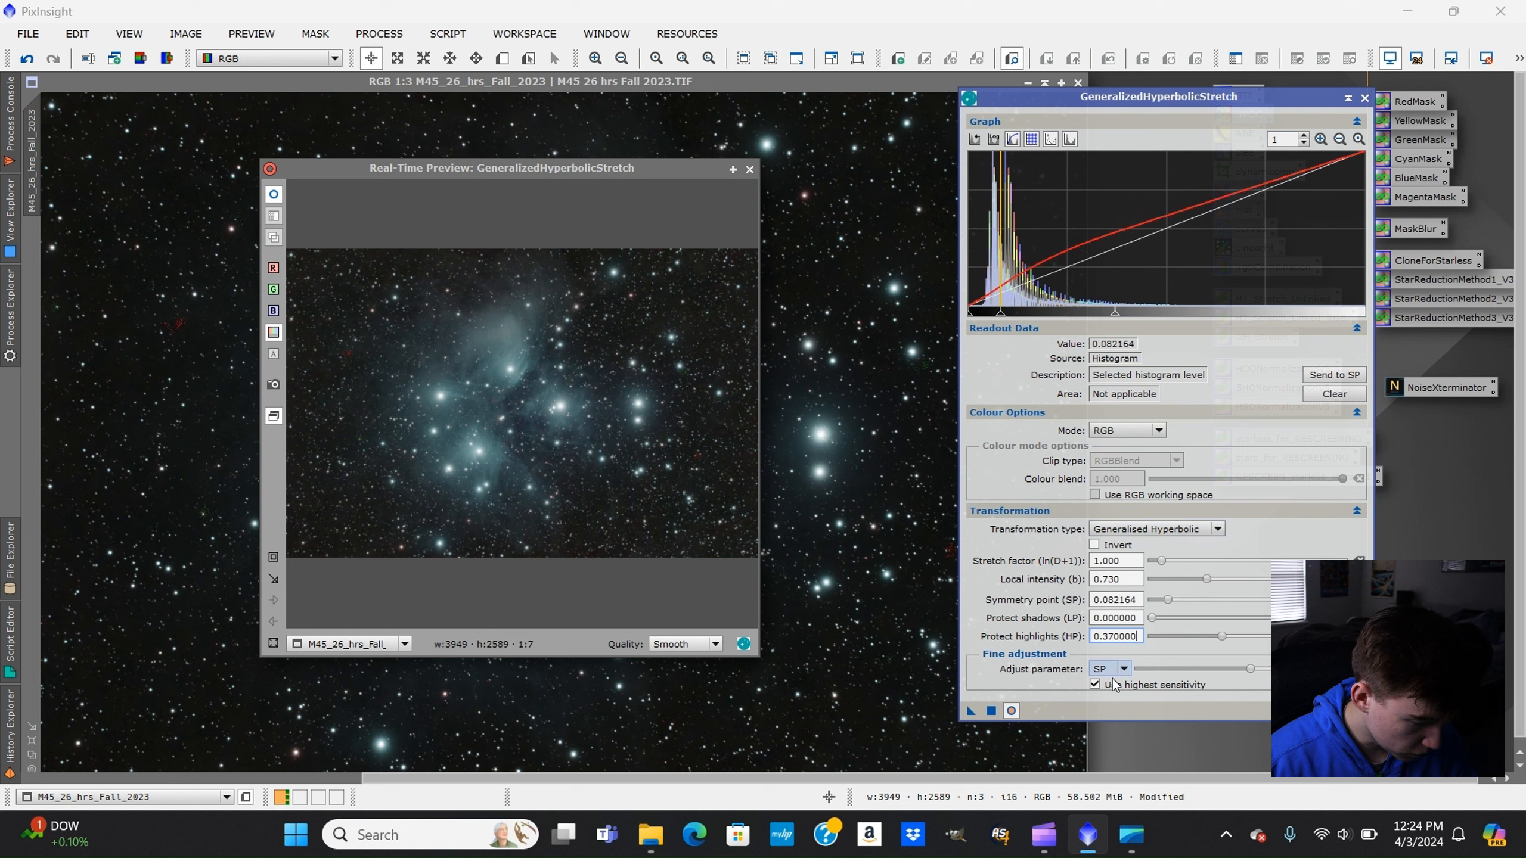
left_click(991, 710)
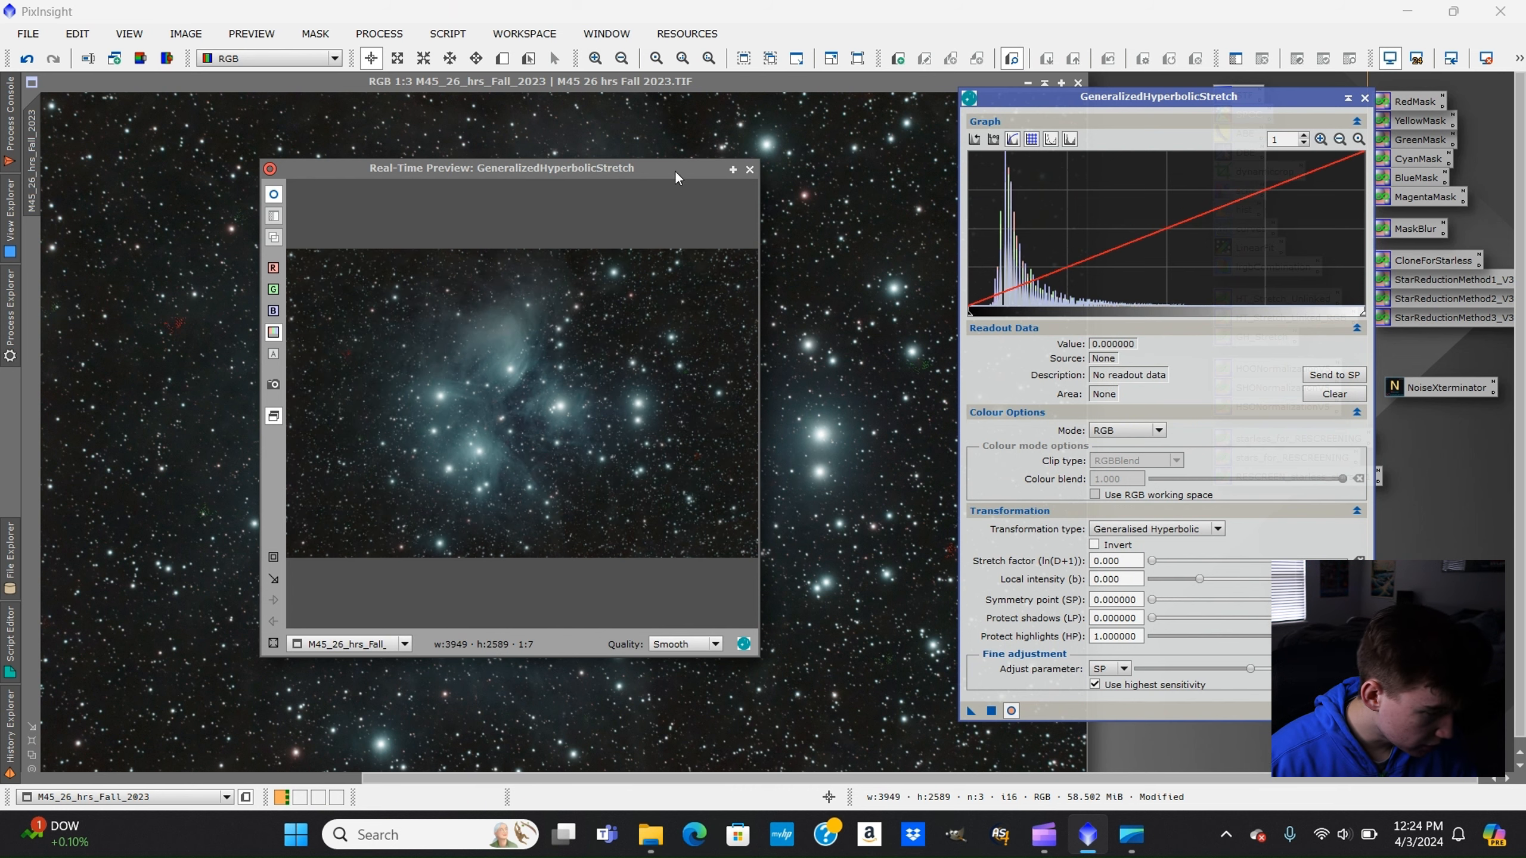
Move the preview off the image, sample the faint outer nebulosity above the brightest cloud and use its value 0.190214 as the symmetry point.
left_click_drag(675, 170, 1382, 212)
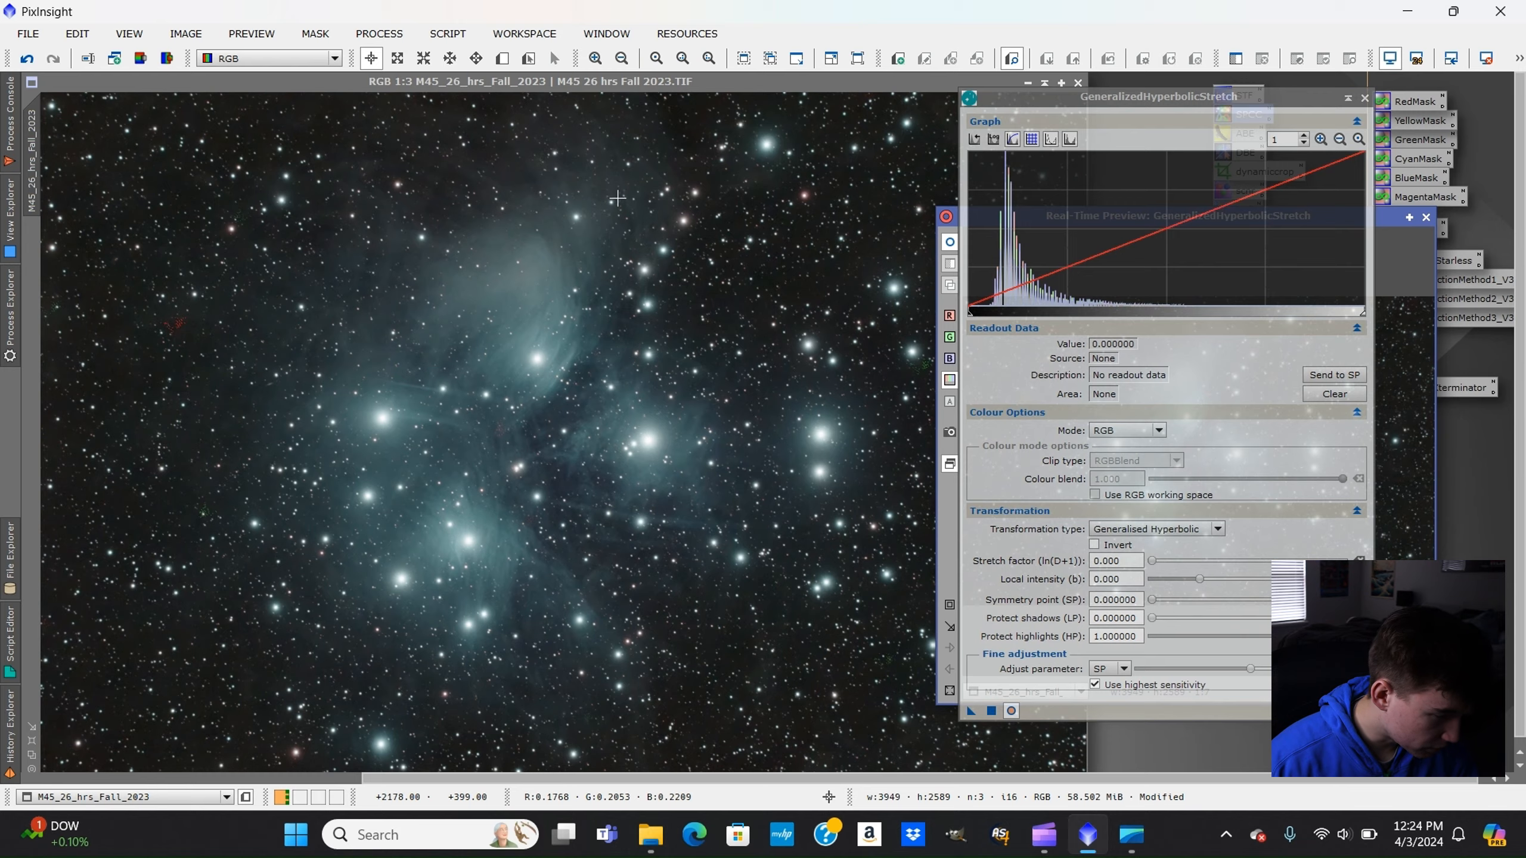
scroll(631, 194, "up", 2)
scroll(671, 169, "down", 3)
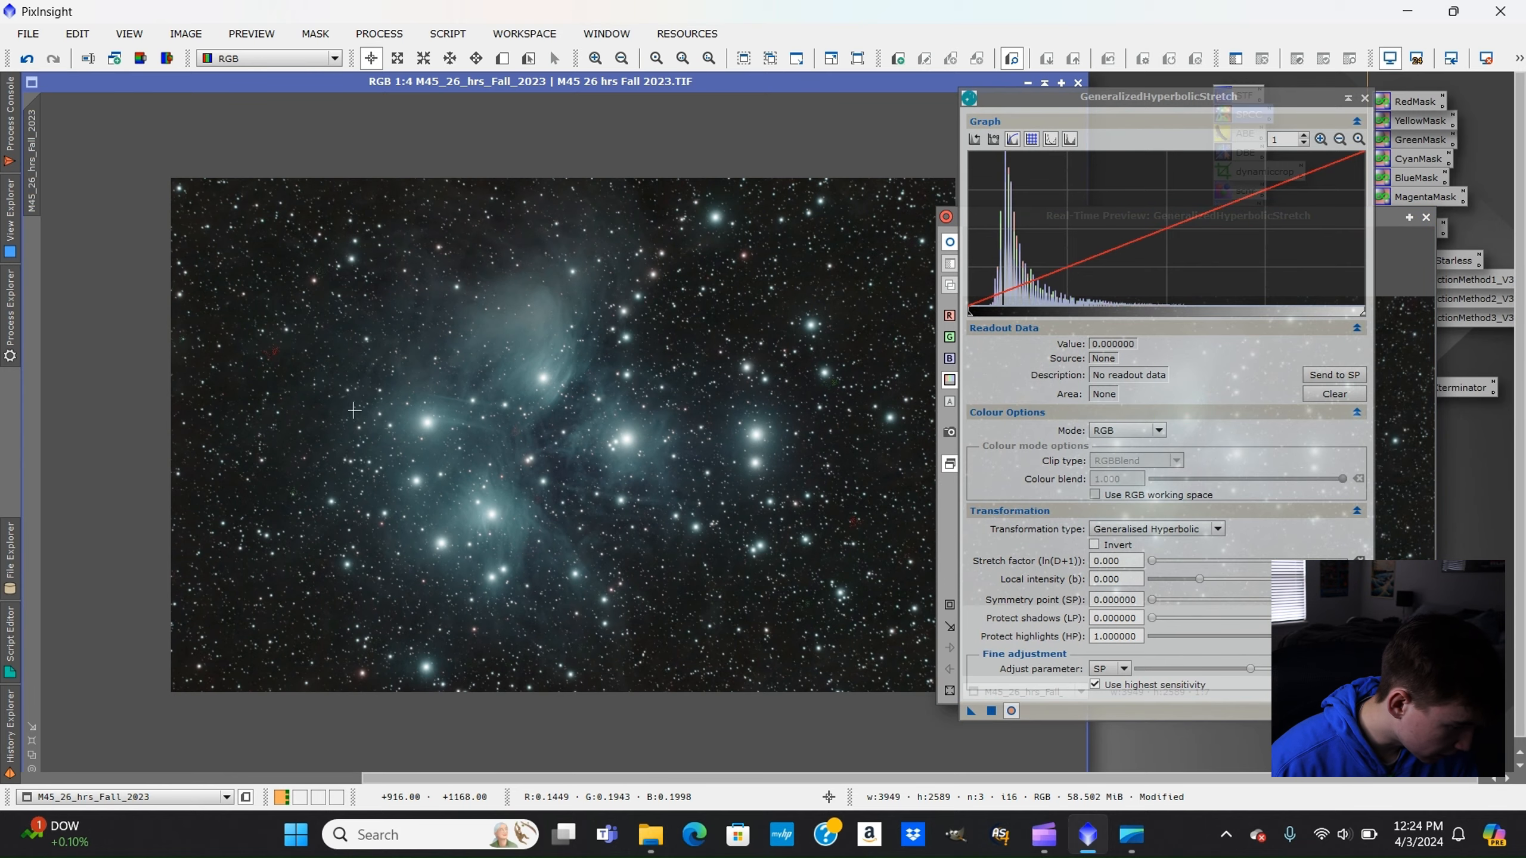
scroll(591, 99, "up", 3)
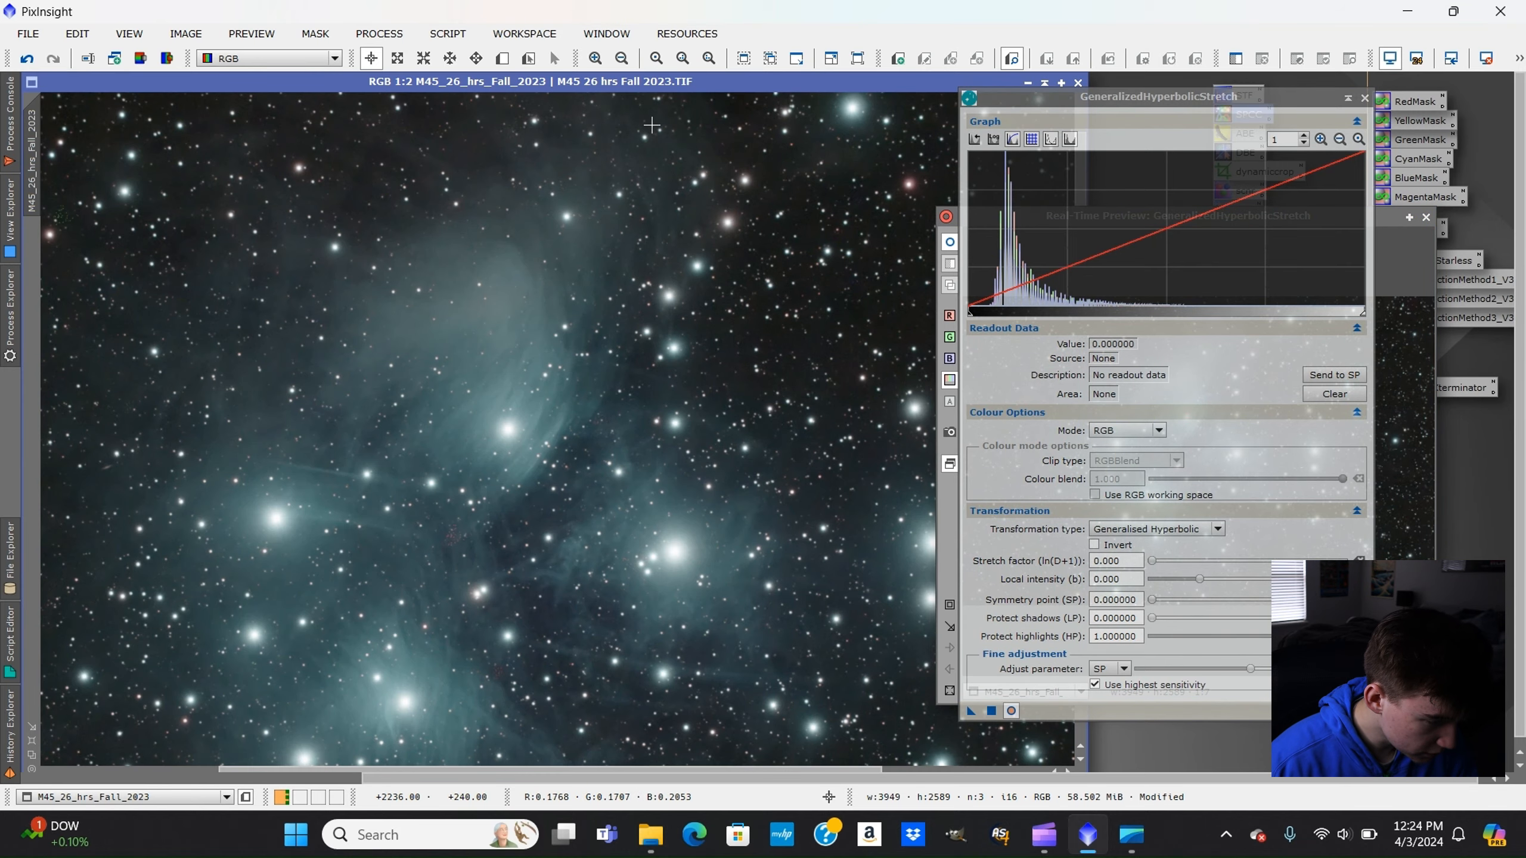
scroll(601, 121, "up", 1)
scroll(628, 155, "down", 1)
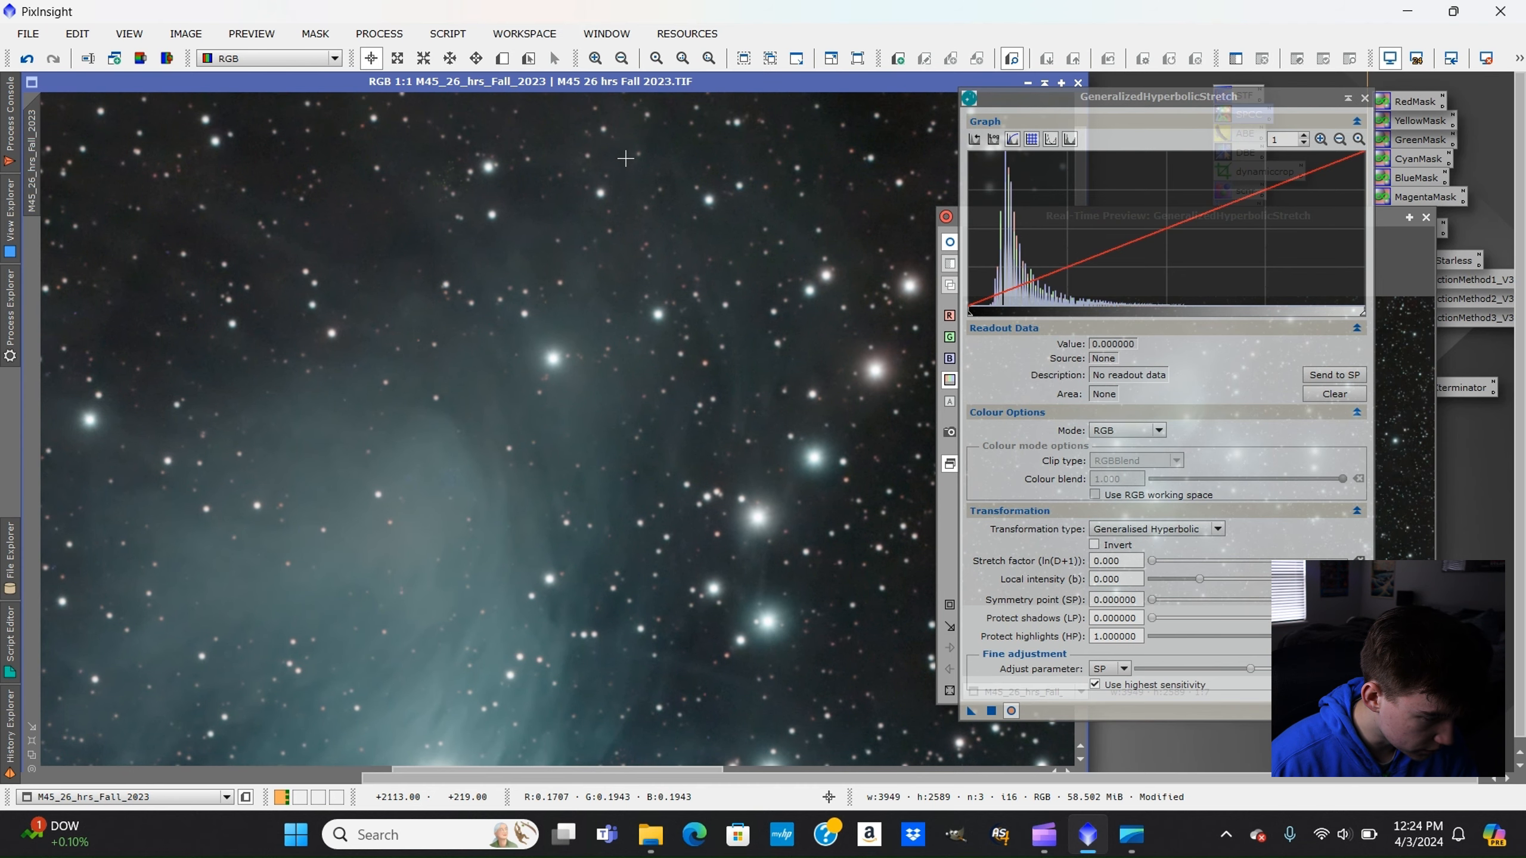
left_click(634, 174)
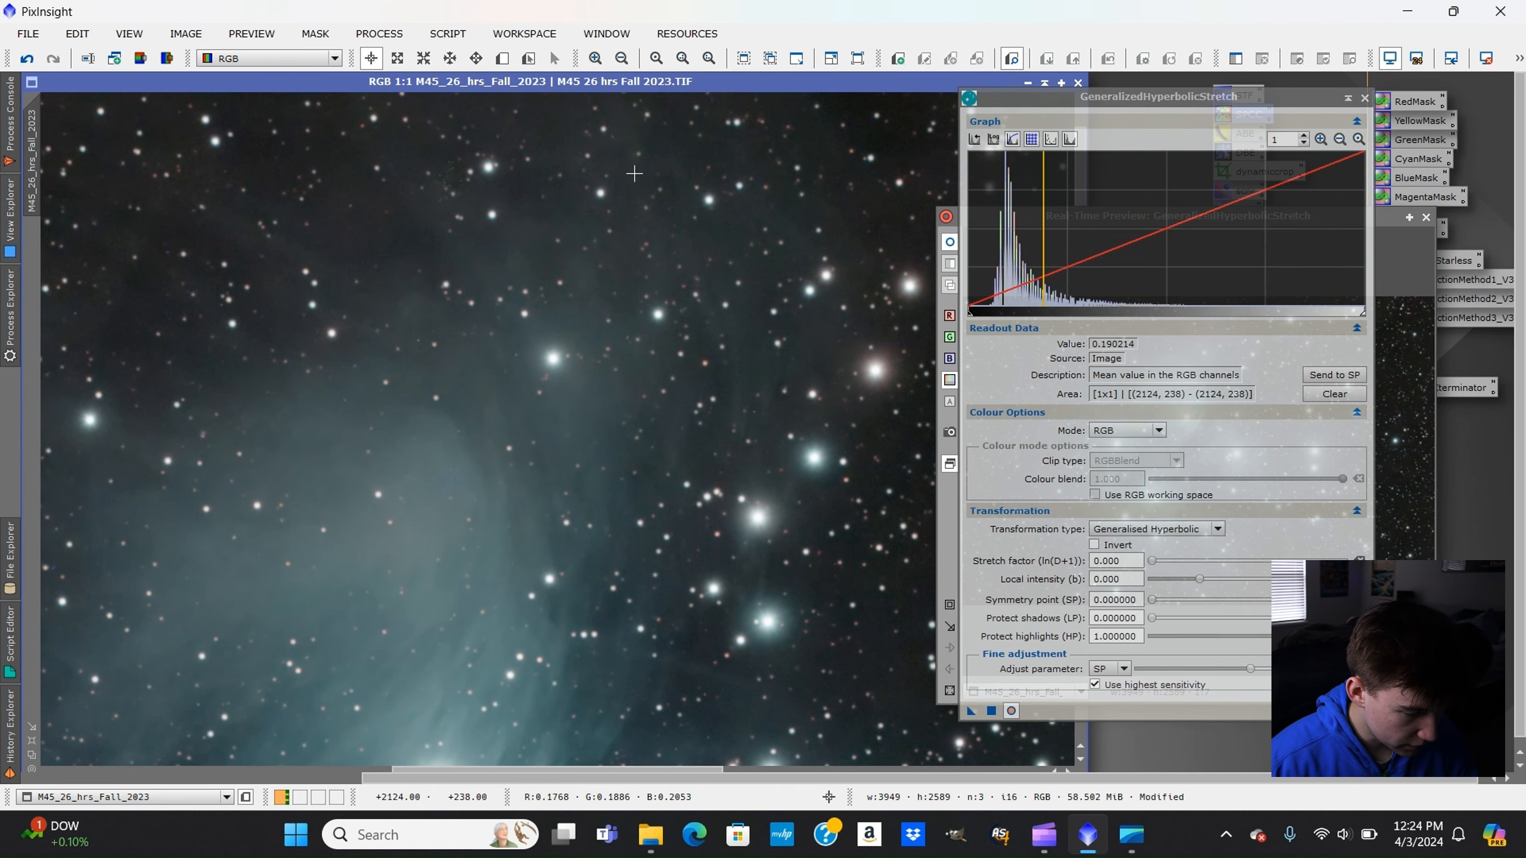
left_click(1316, 370)
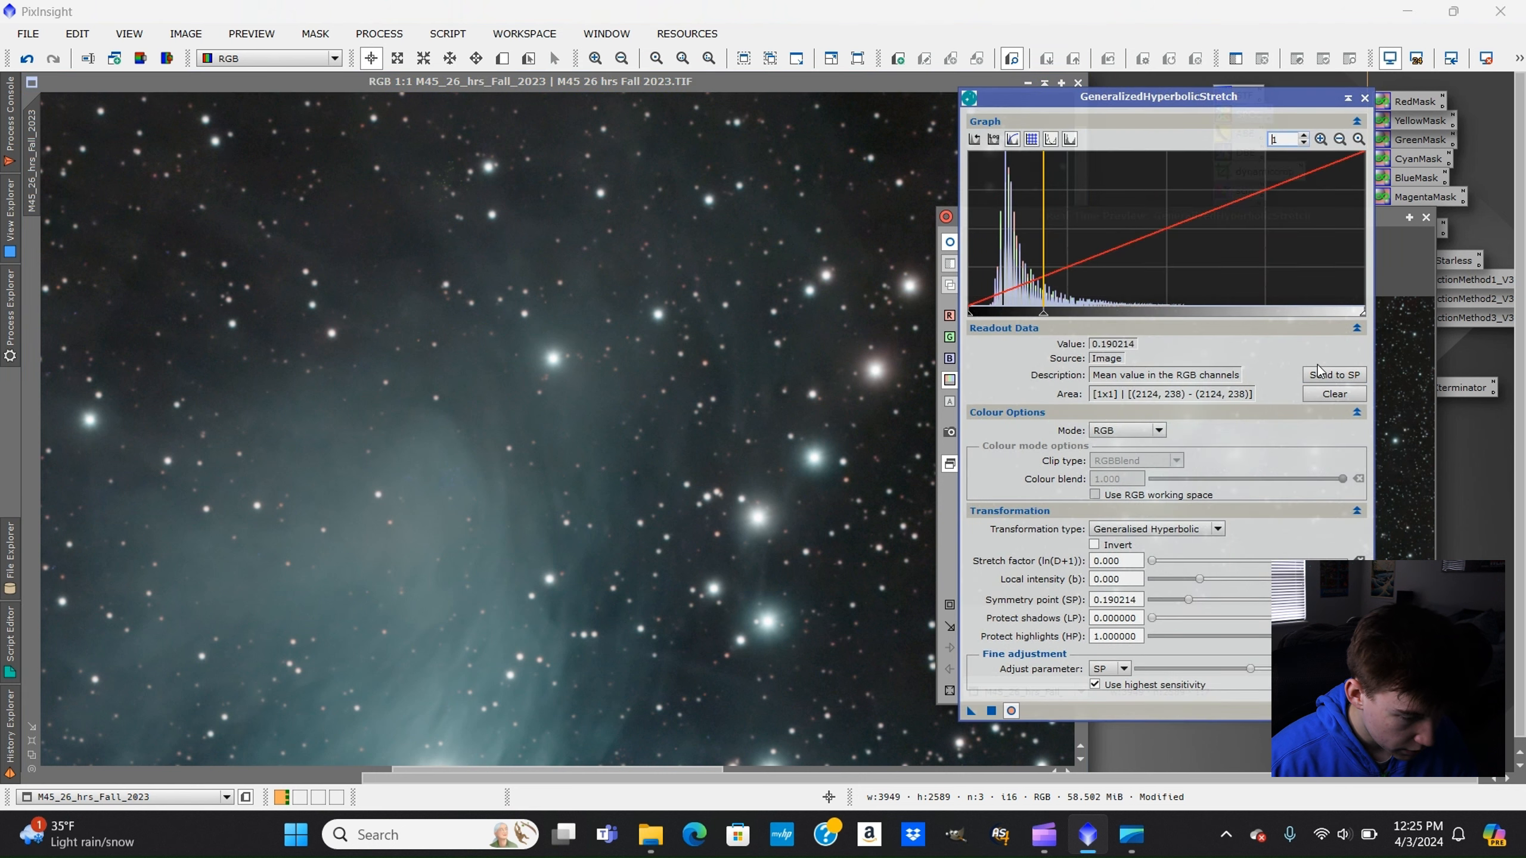
Apply a previewed stretch with factor 1.240, local intensity -0.780 and highlight protection 0.610000 to the M45 image, and reset the parameters.
left_click_drag(1383, 224, 741, 199)
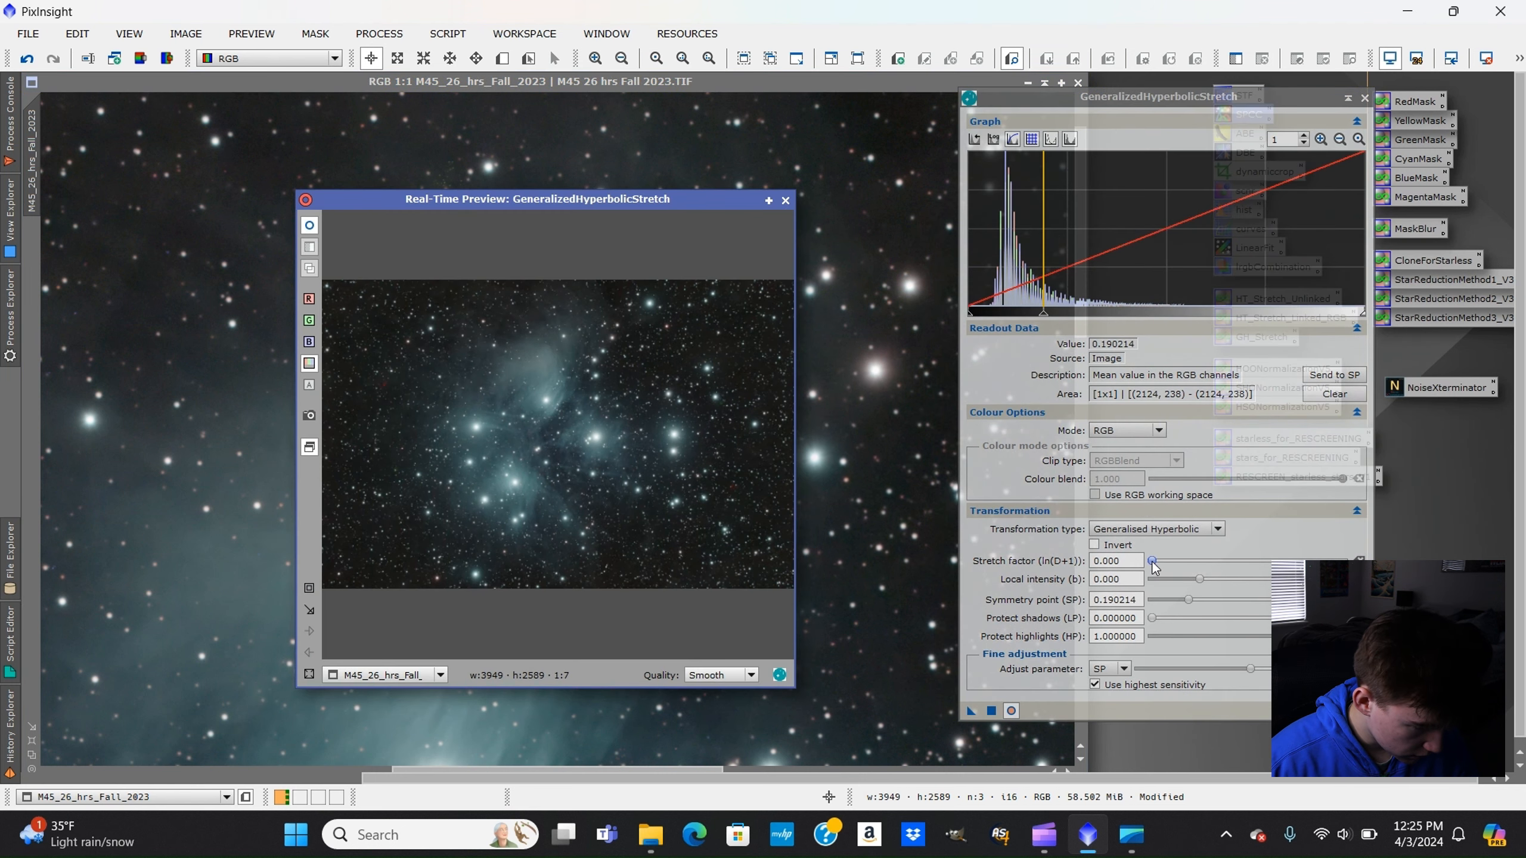
left_click_drag(1152, 561, 1193, 580)
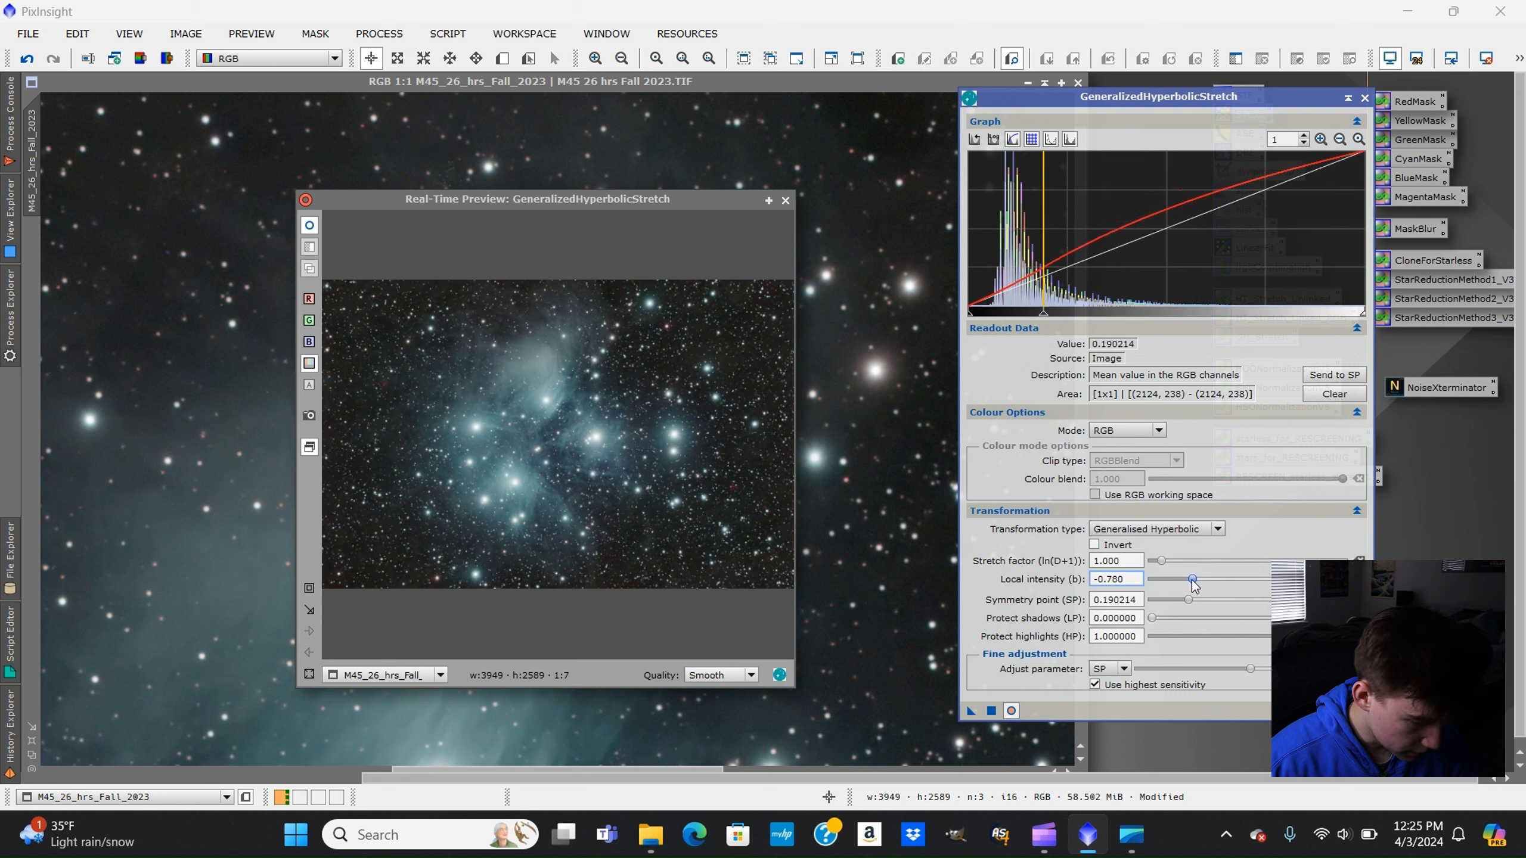
mouse_move(1343, 636)
left_mouse_down()
mouse_move(1245, 637)
mouse_move(1270, 640)
left_mouse_up()
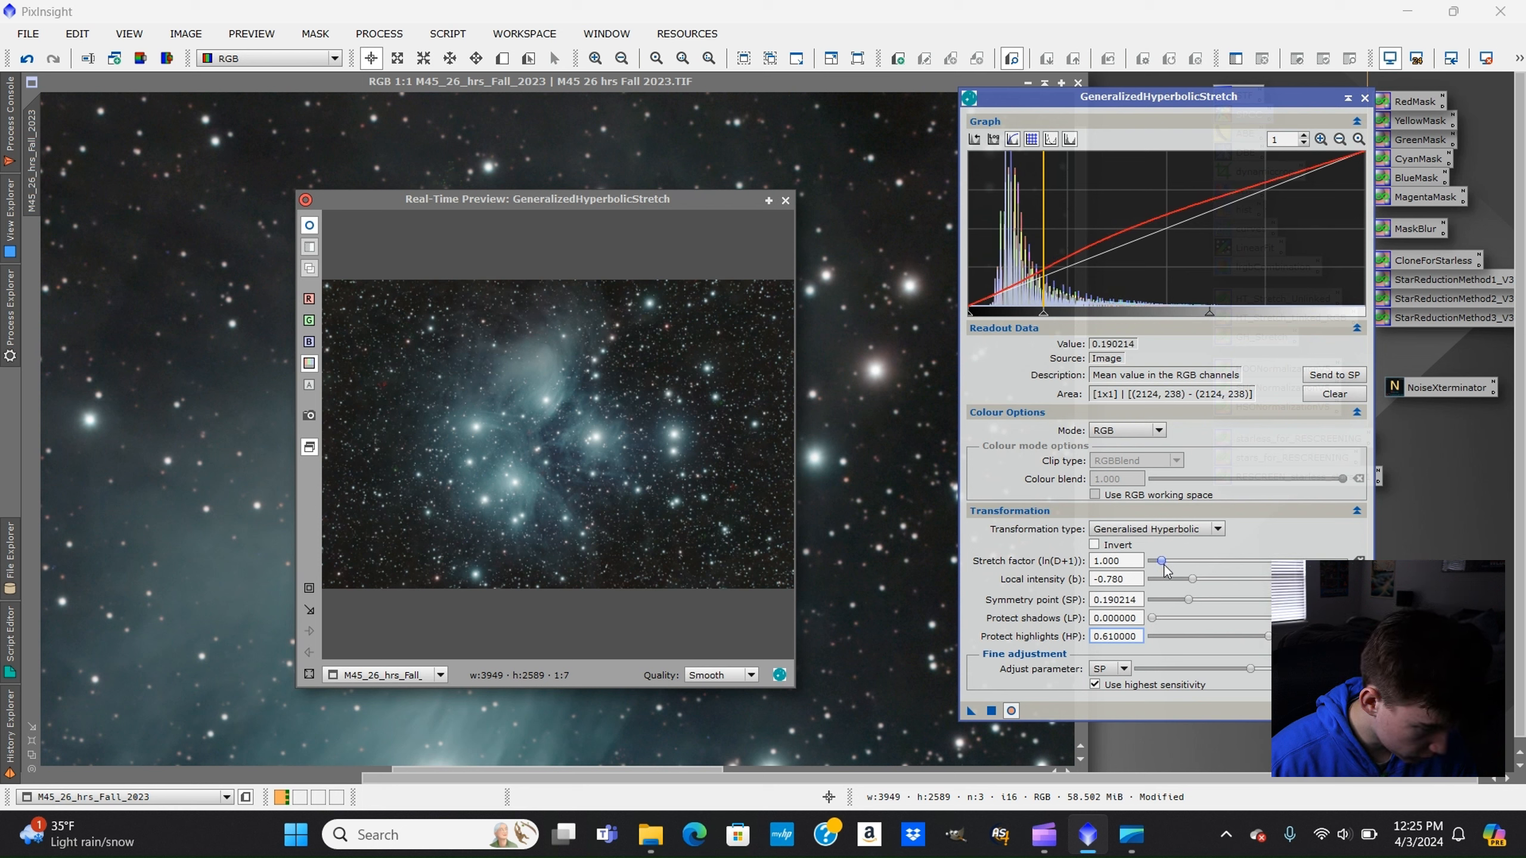
left_click_drag(1163, 566, 1166, 568)
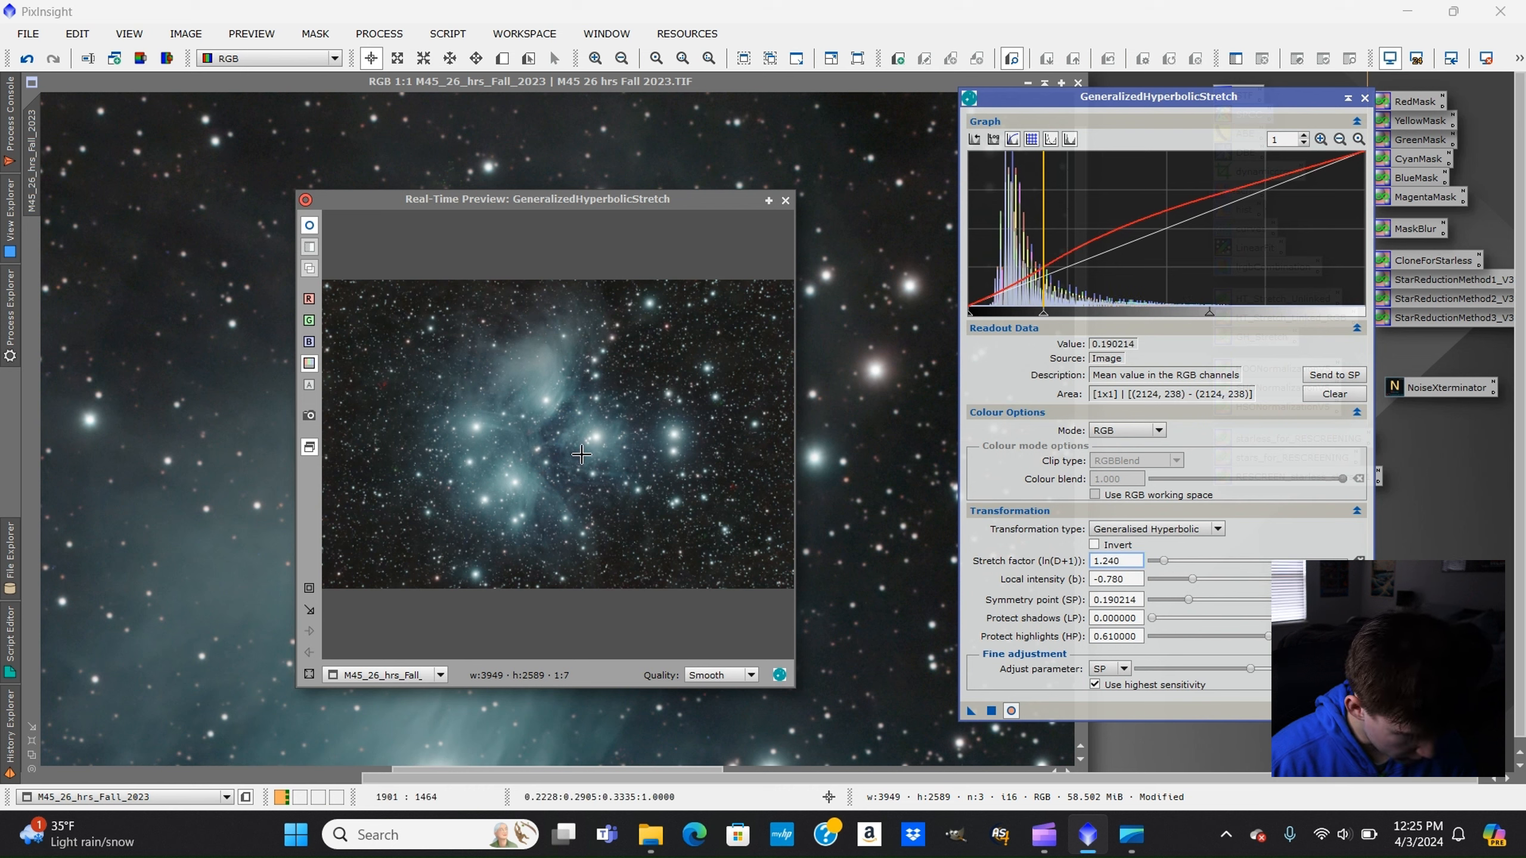
left_click_drag(989, 714, 548, 132)
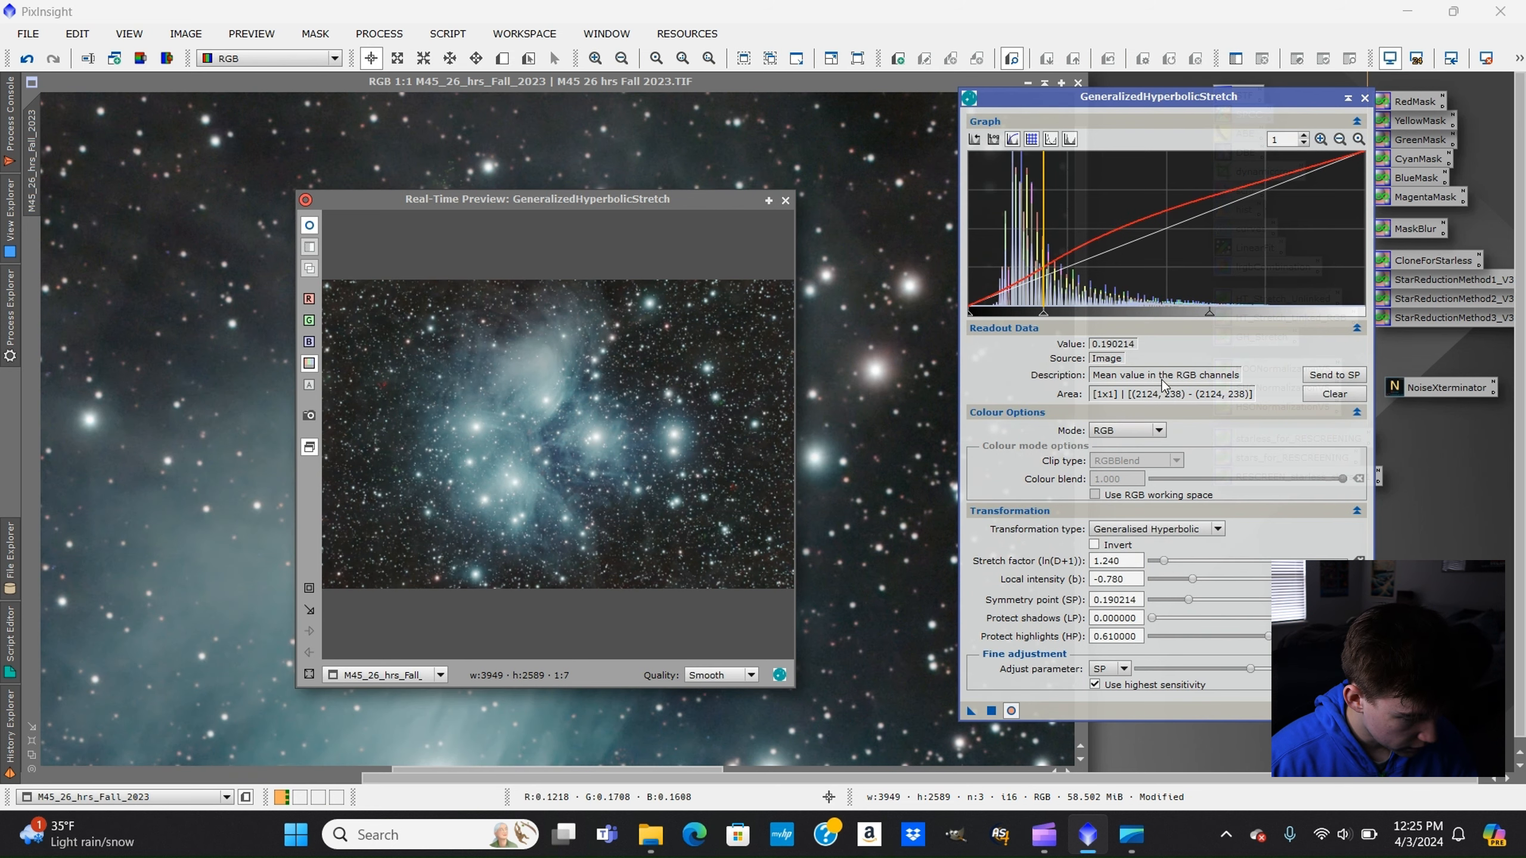
left_click(1361, 711)
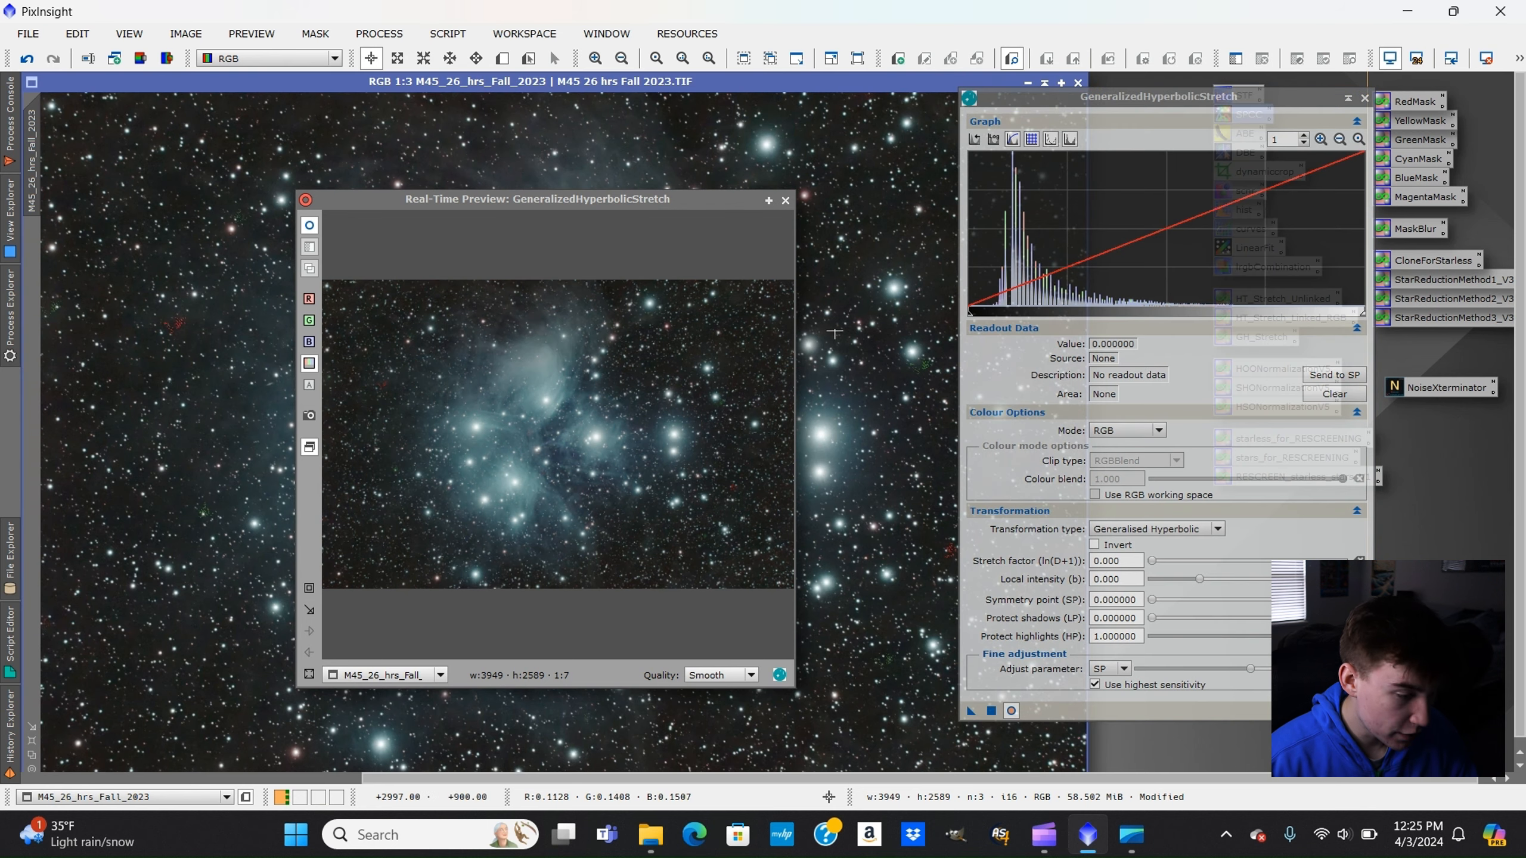
Close the real-time preview and the GeneralizedHyperbolicStretch process.
left_click(784, 200)
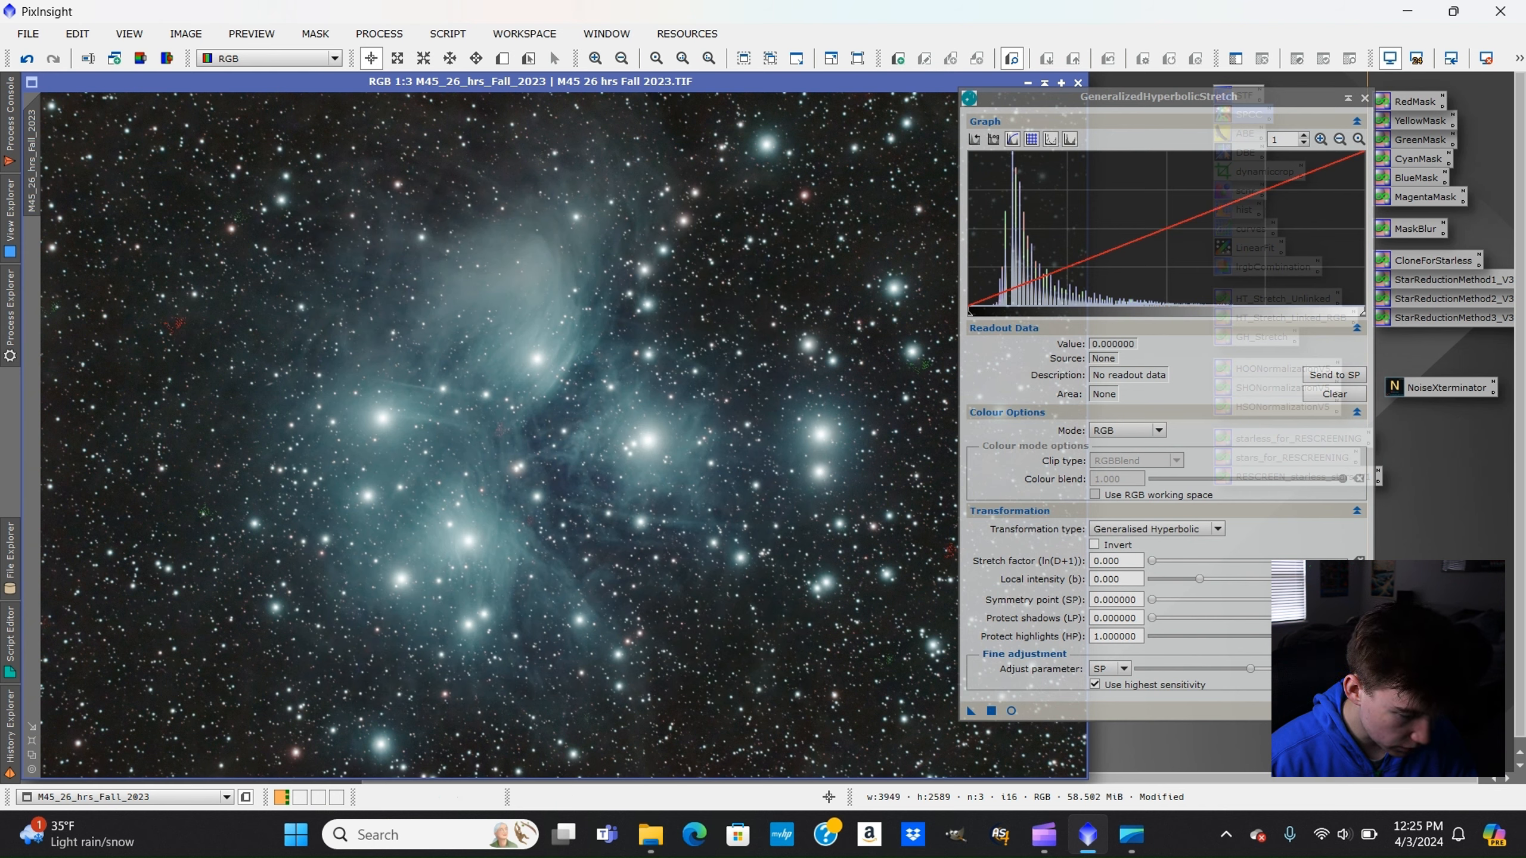
left_click(1359, 711)
left_click(1365, 98)
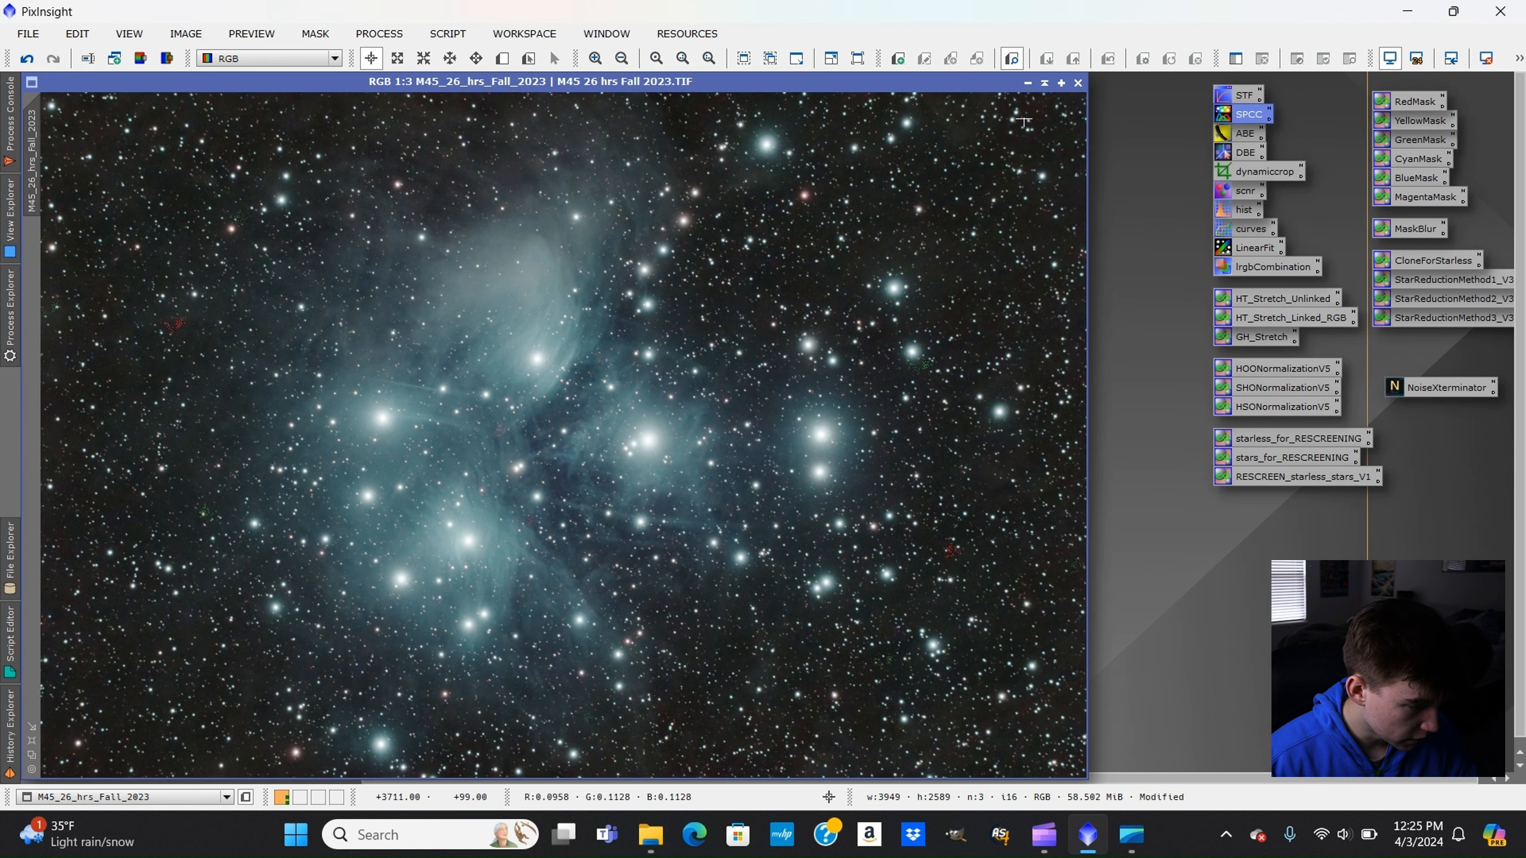
Open StarNet2, place it beside the image and turn off its linear data option.
left_click(399, 32)
mouse_move(487, 13)
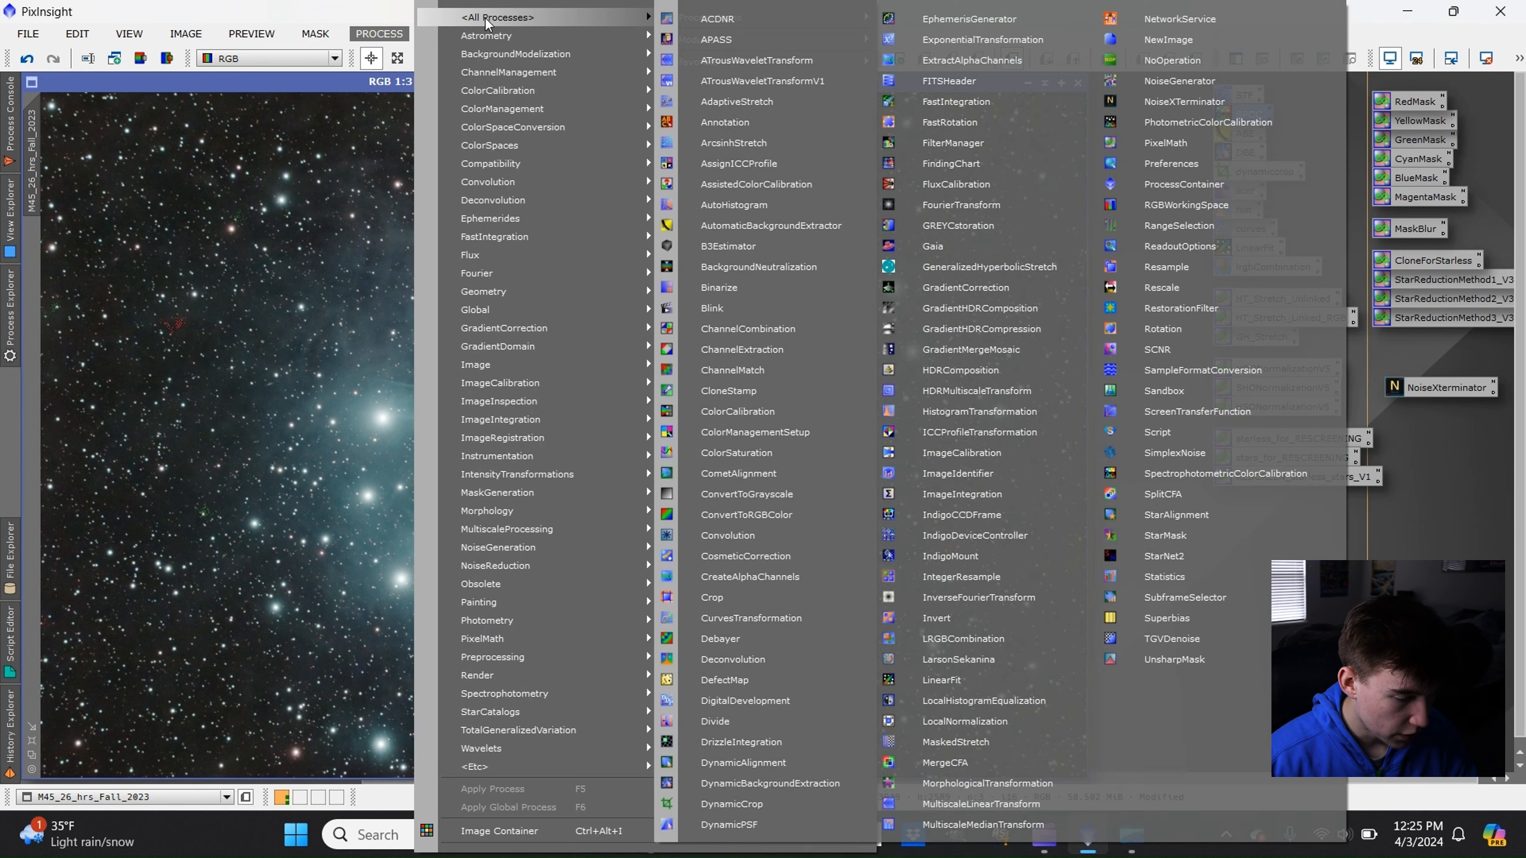
left_click(1247, 554)
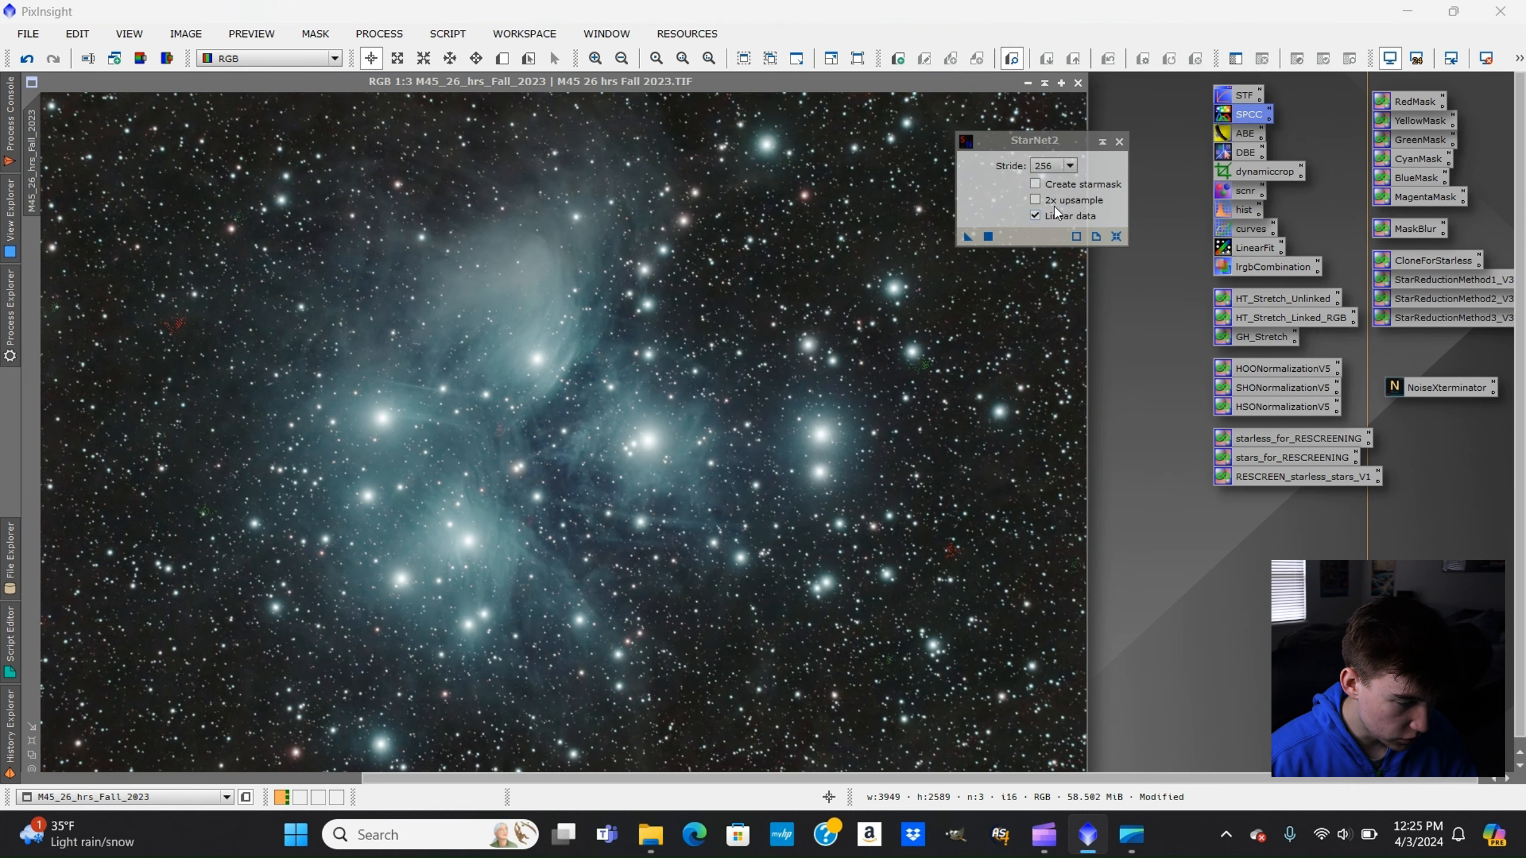
left_click_drag(1024, 145, 1245, 509)
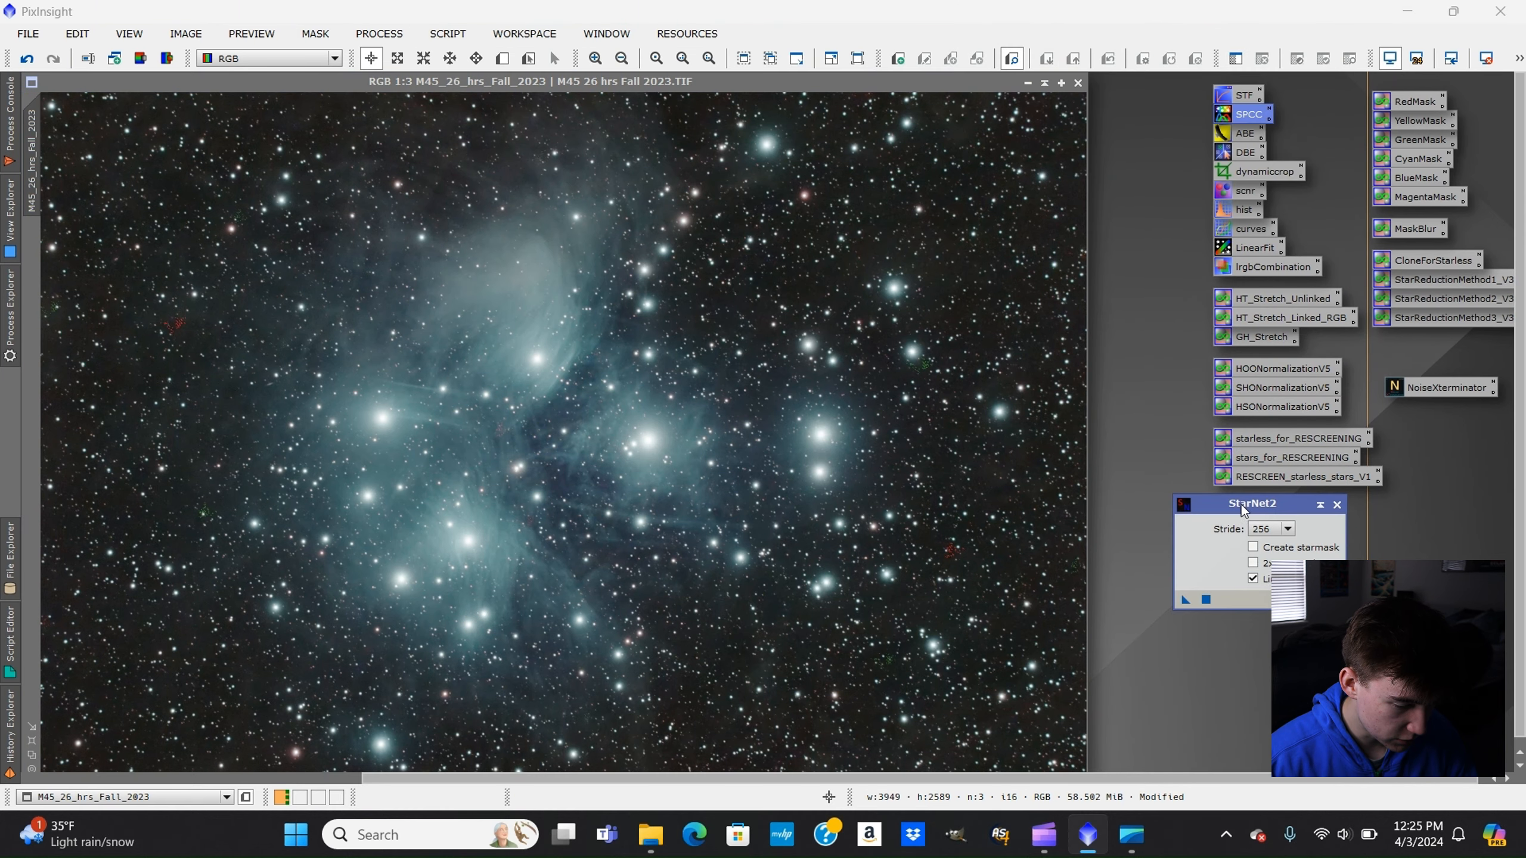
left_click(1262, 582)
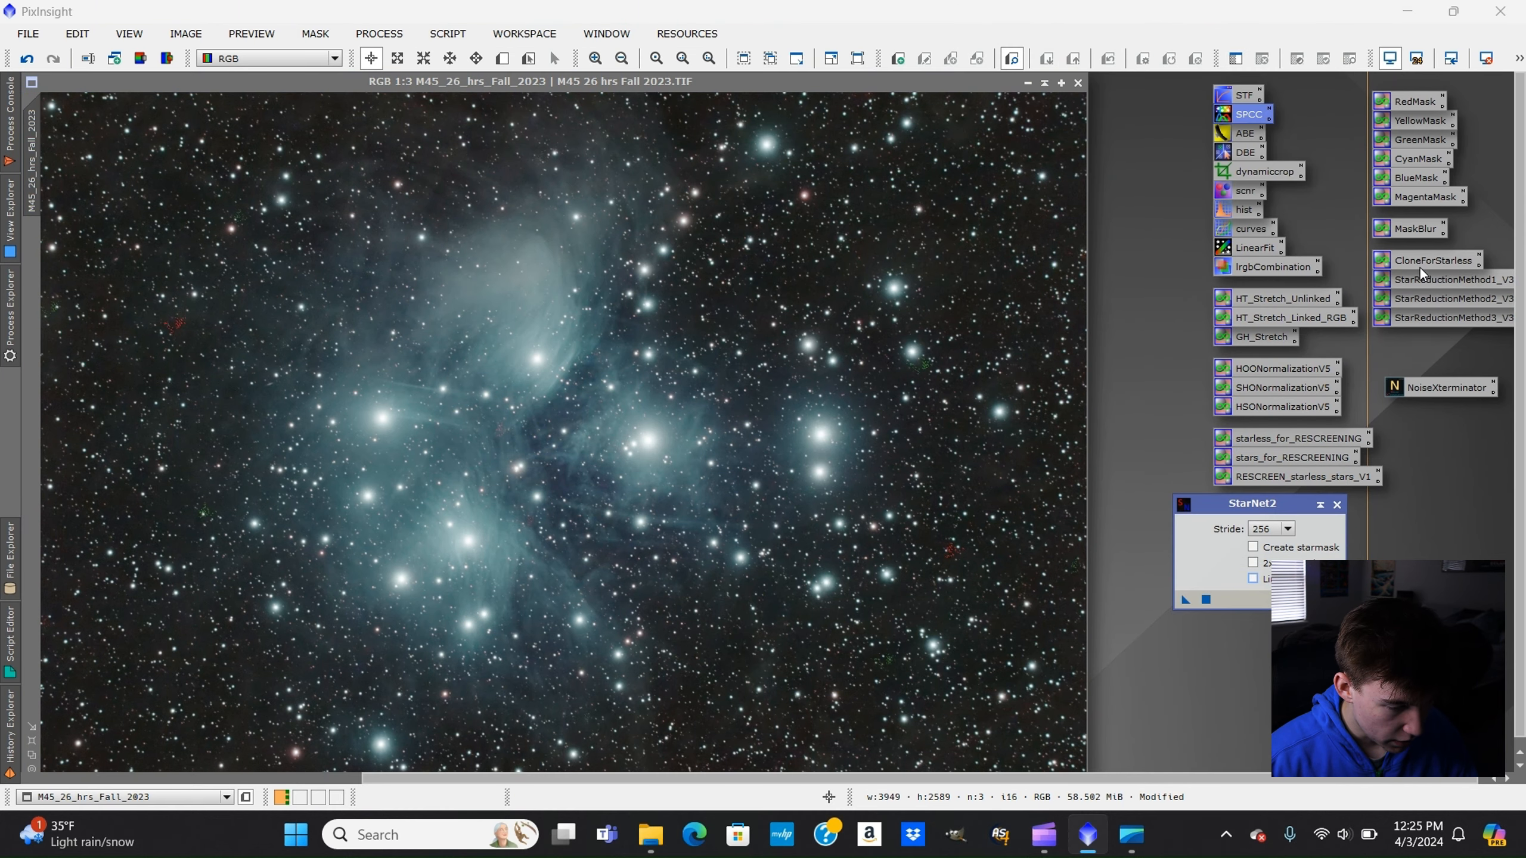
Create a Starless clone of the M45 image with CloneForStarless and remove its stars with StarNet2.
left_click_drag(1423, 260, 609, 282)
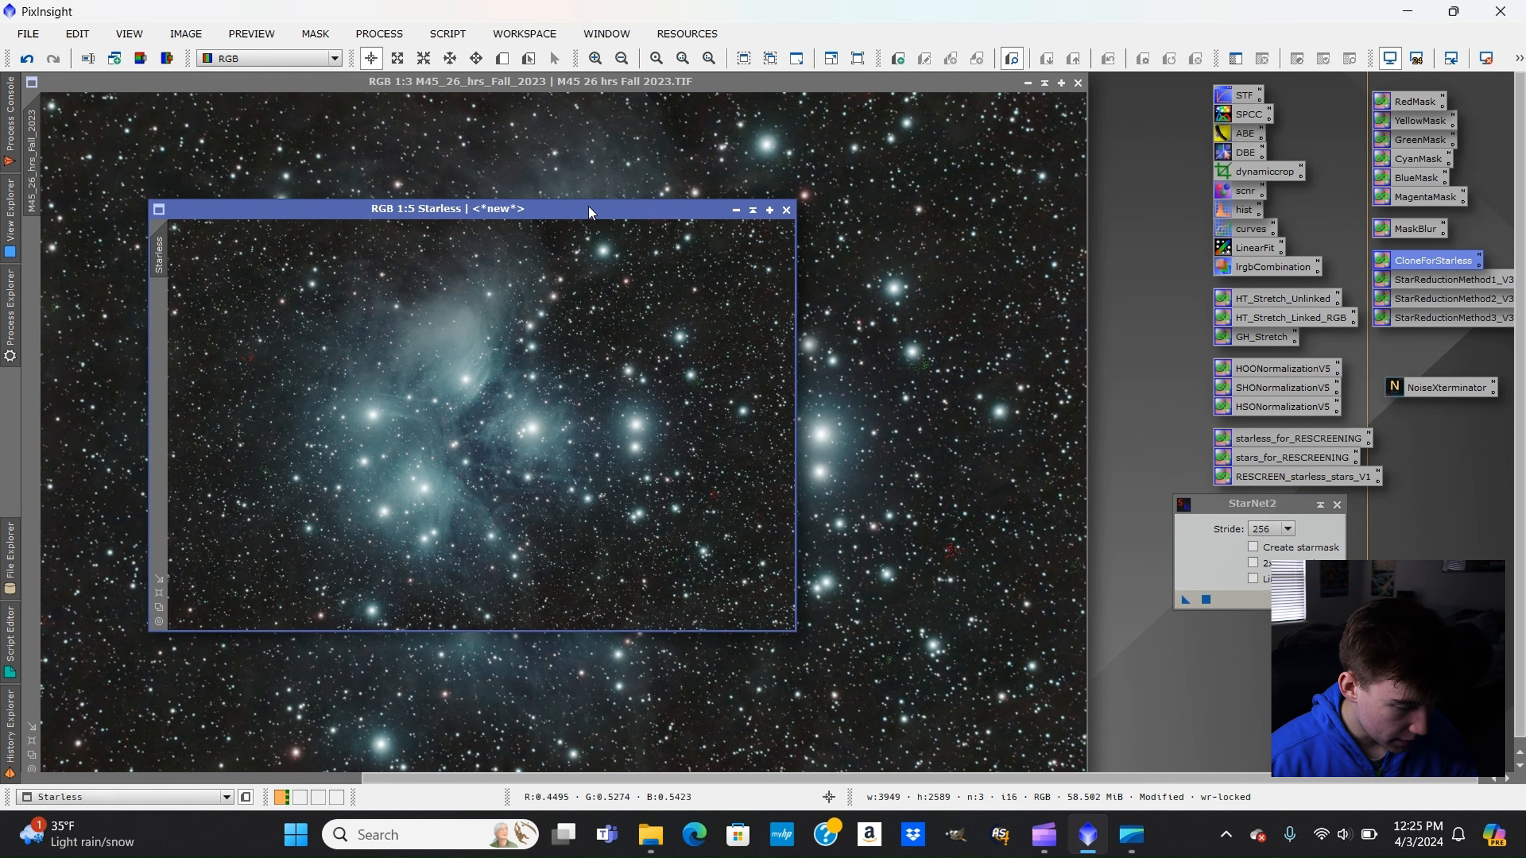
left_click_drag(604, 203, 884, 243)
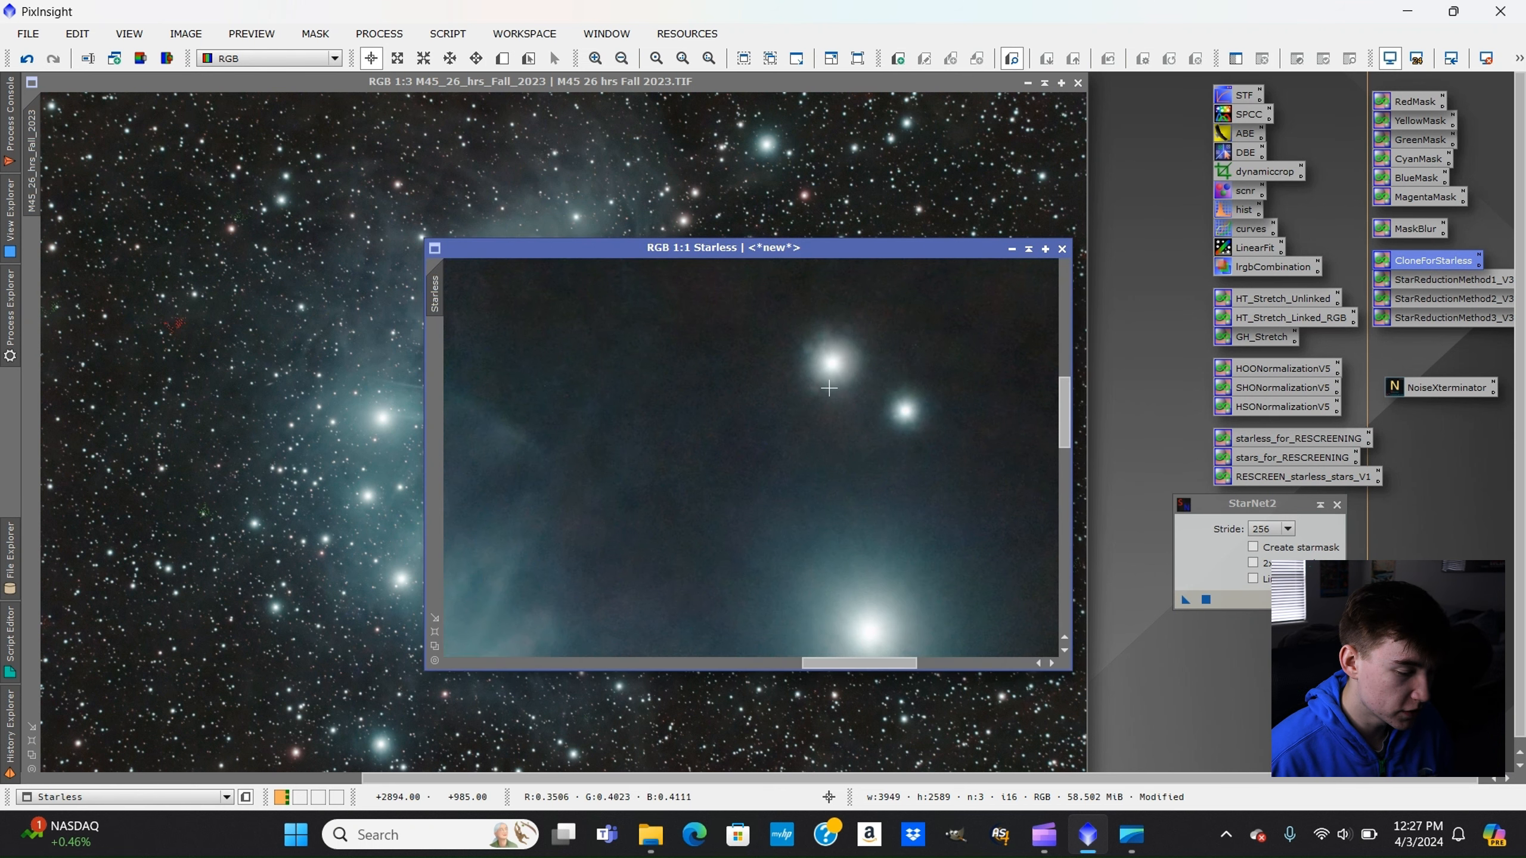
Check the whole Starless image and minimize it to an icon beside the M45 image.
scroll(829, 388, "down", 1)
scroll(829, 388, "down", 3)
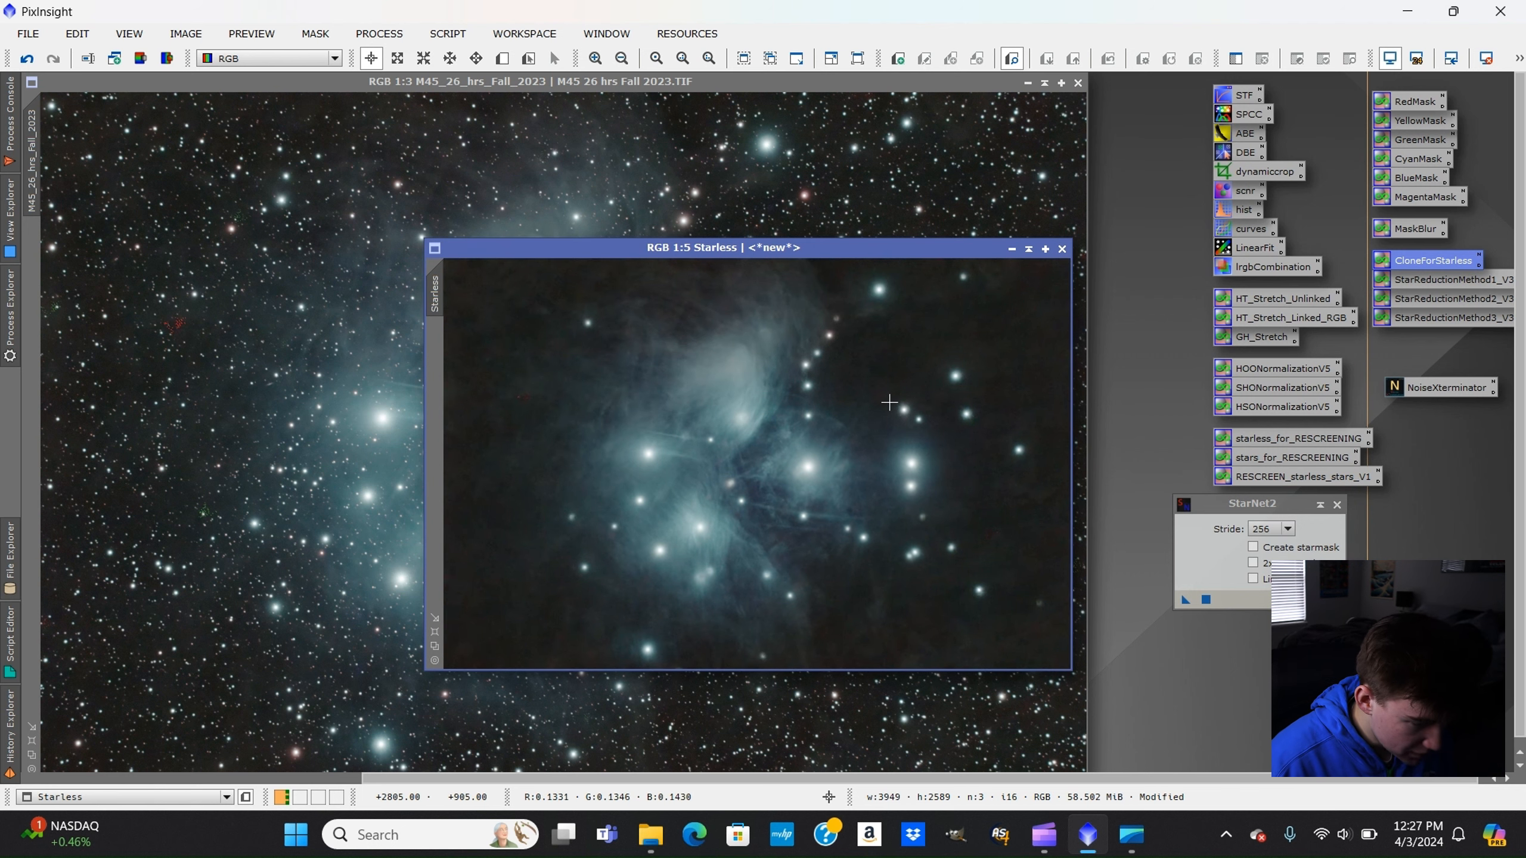
left_click(1011, 248)
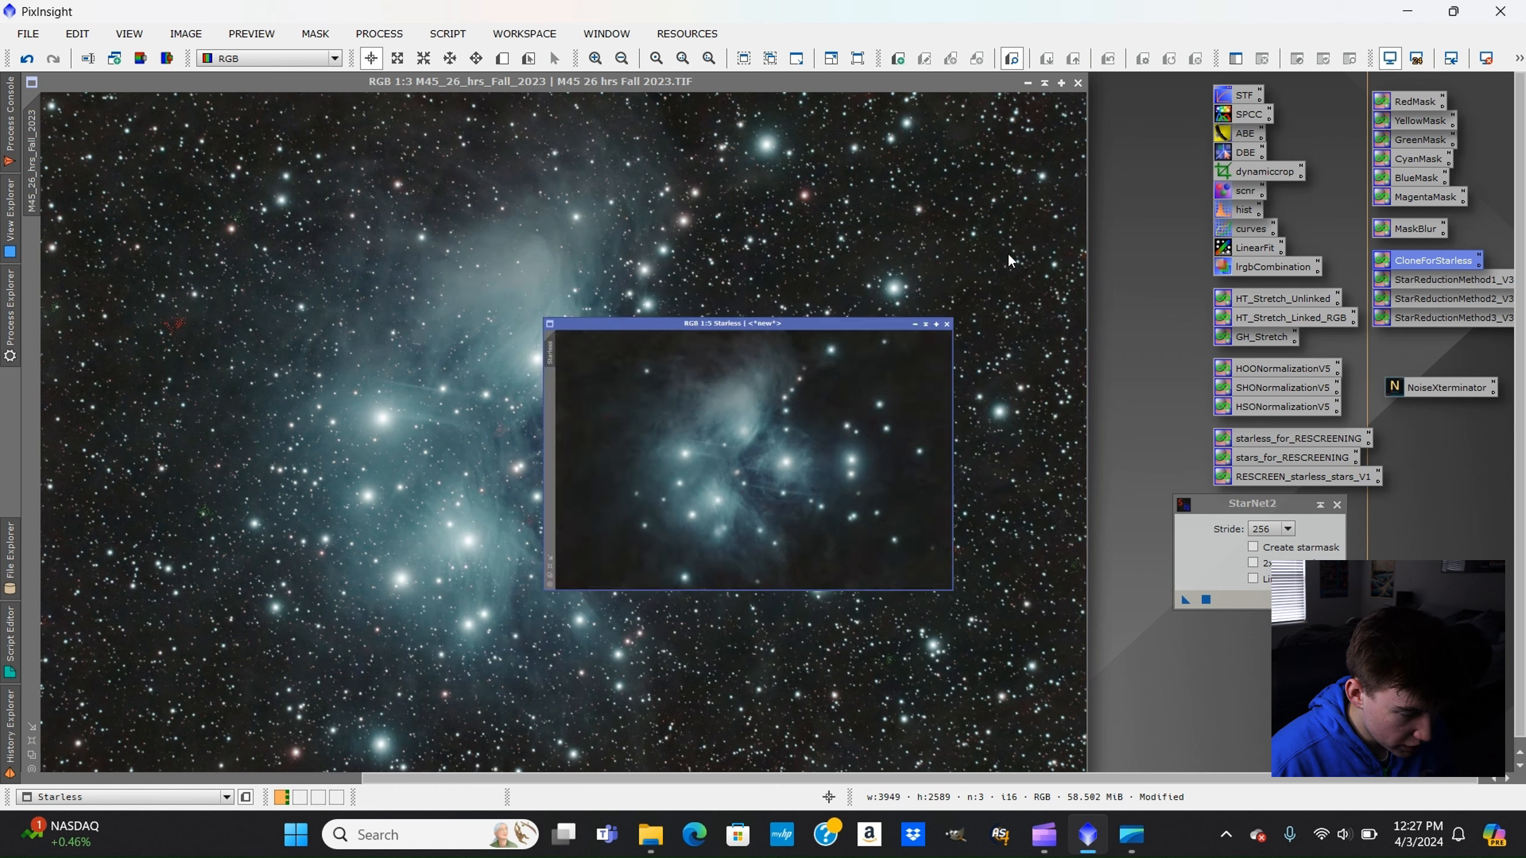
left_click_drag(781, 465, 1142, 249)
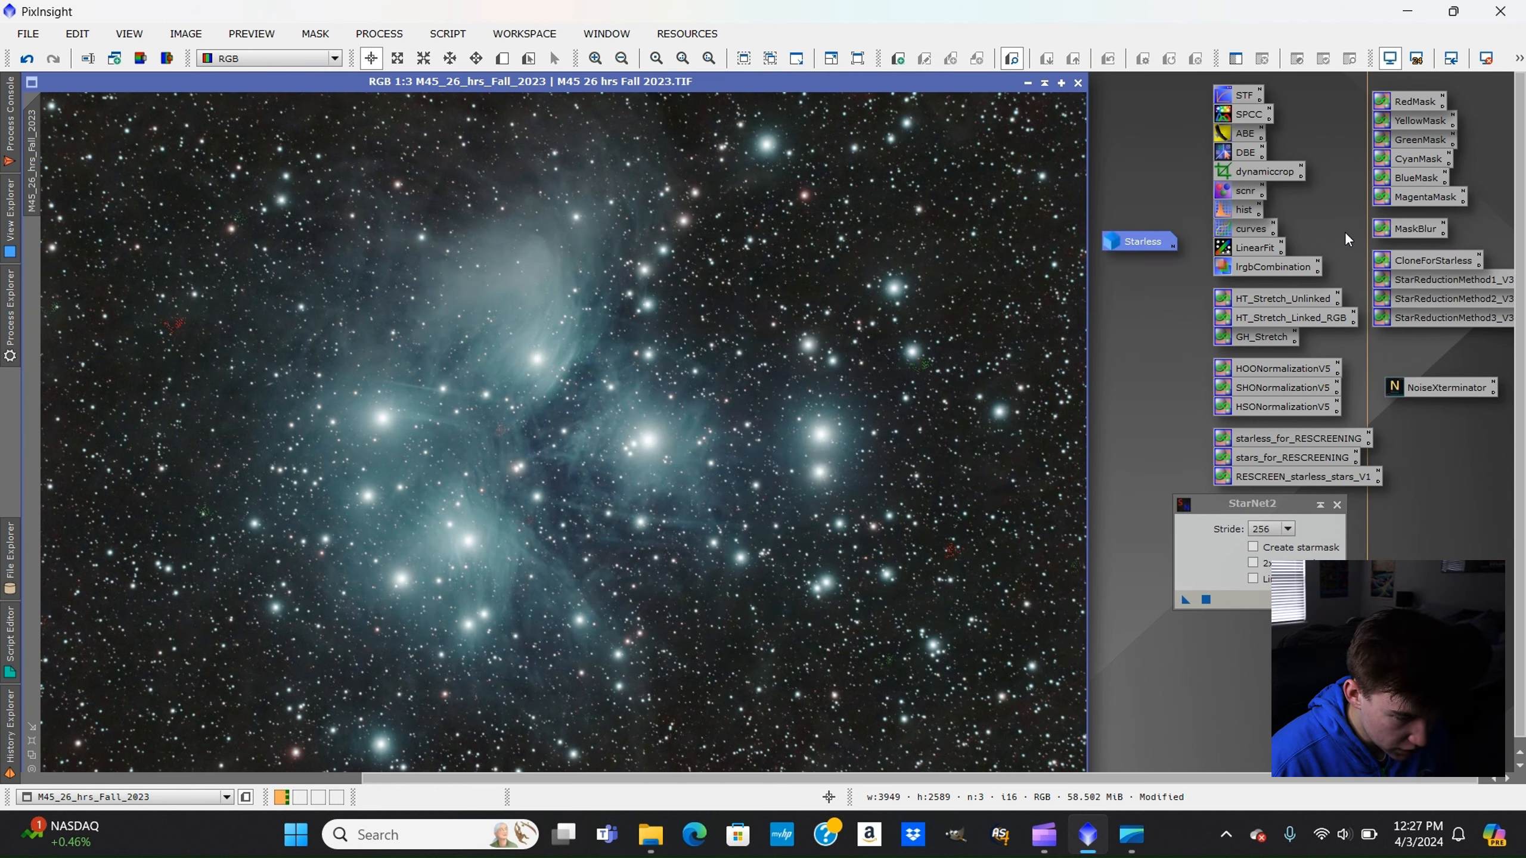
Try StarReductionMethod1_V3 and StarReductionMethod2_V3 in turn on the M45 image, undoing each one.
left_click_drag(1417, 283, 617, 352)
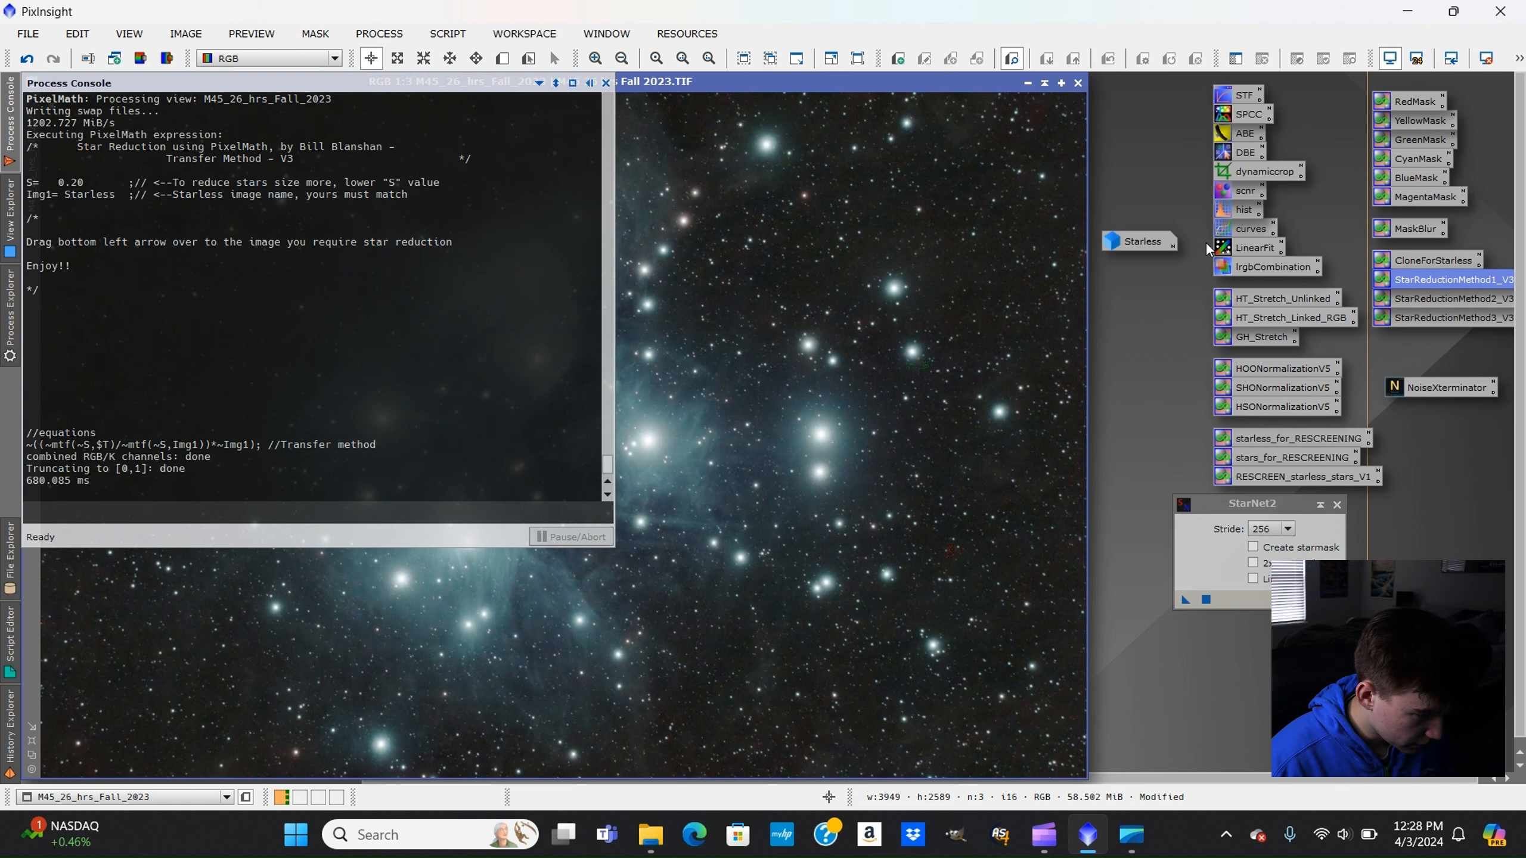
left_click(27, 58)
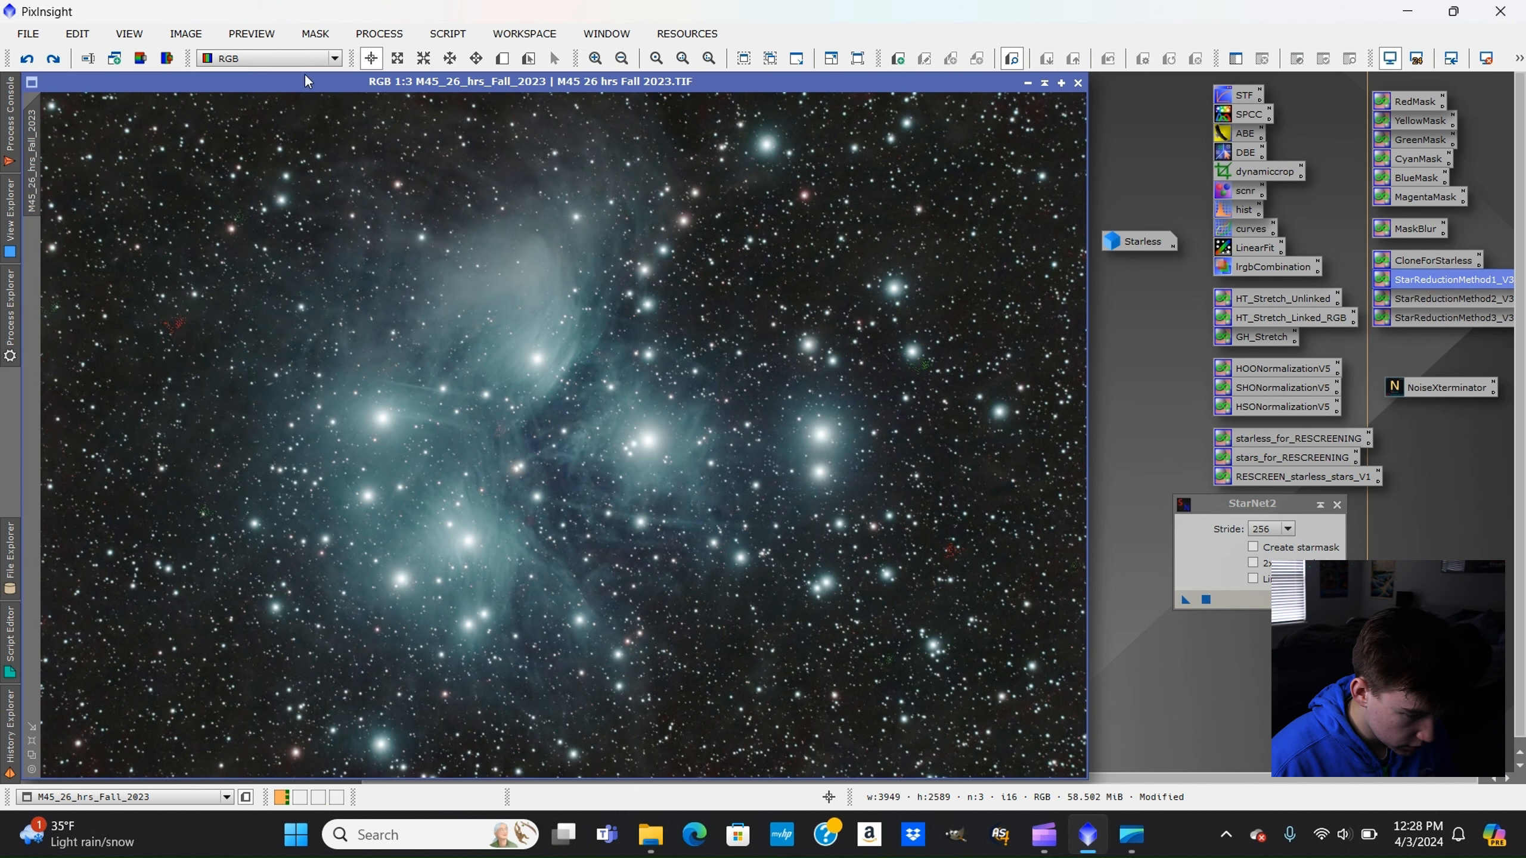
left_click_drag(1461, 302, 784, 288)
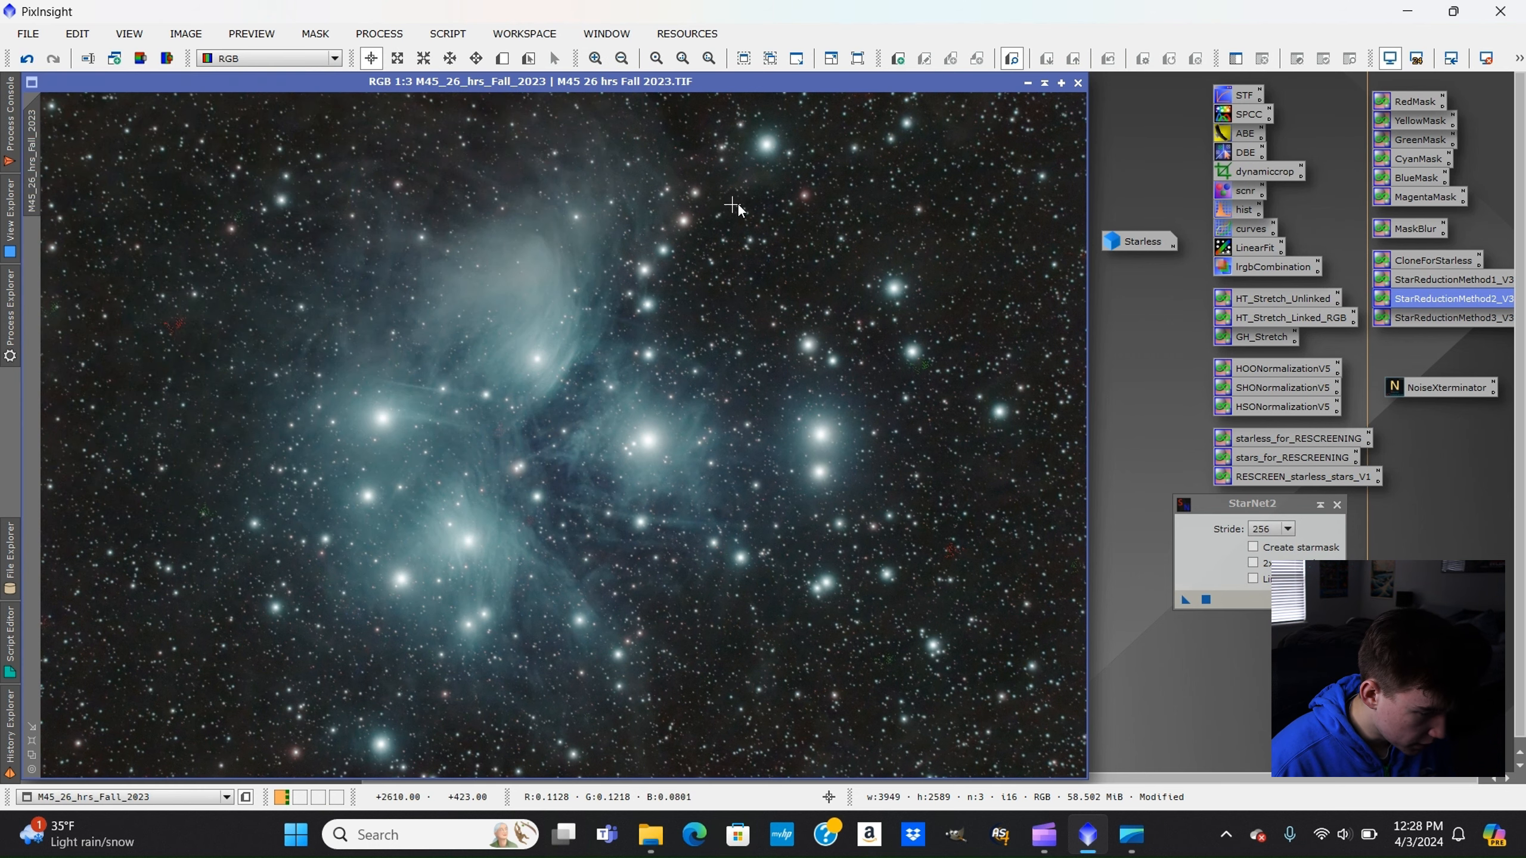
left_click(27, 59)
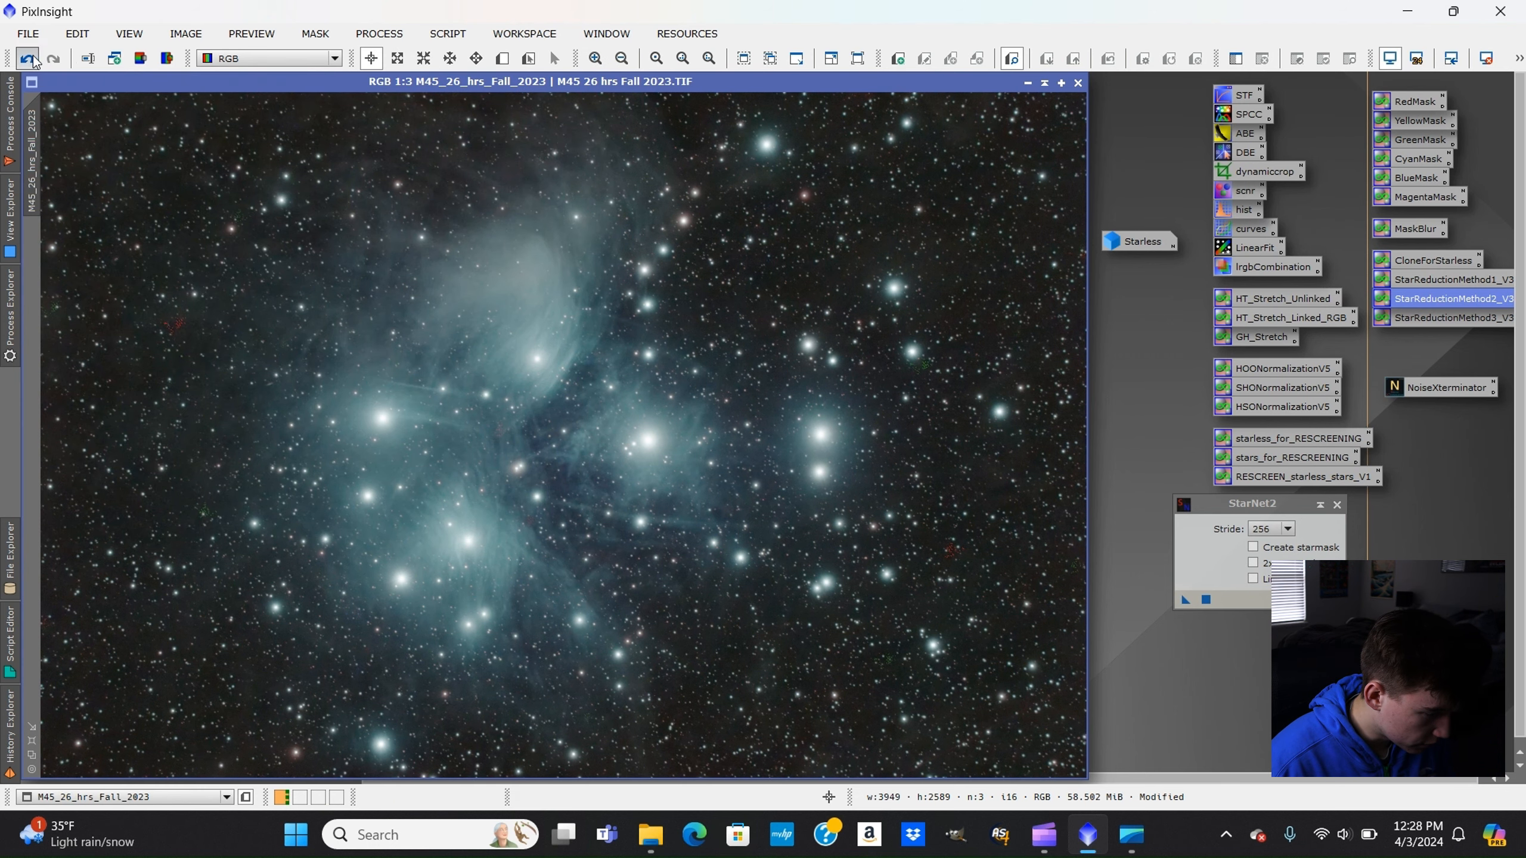
Apply StarReductionMethod1_V3 to the M45 image and inspect the reduced stars up close.
left_click(1398, 284)
left_click_drag(1397, 284, 814, 208)
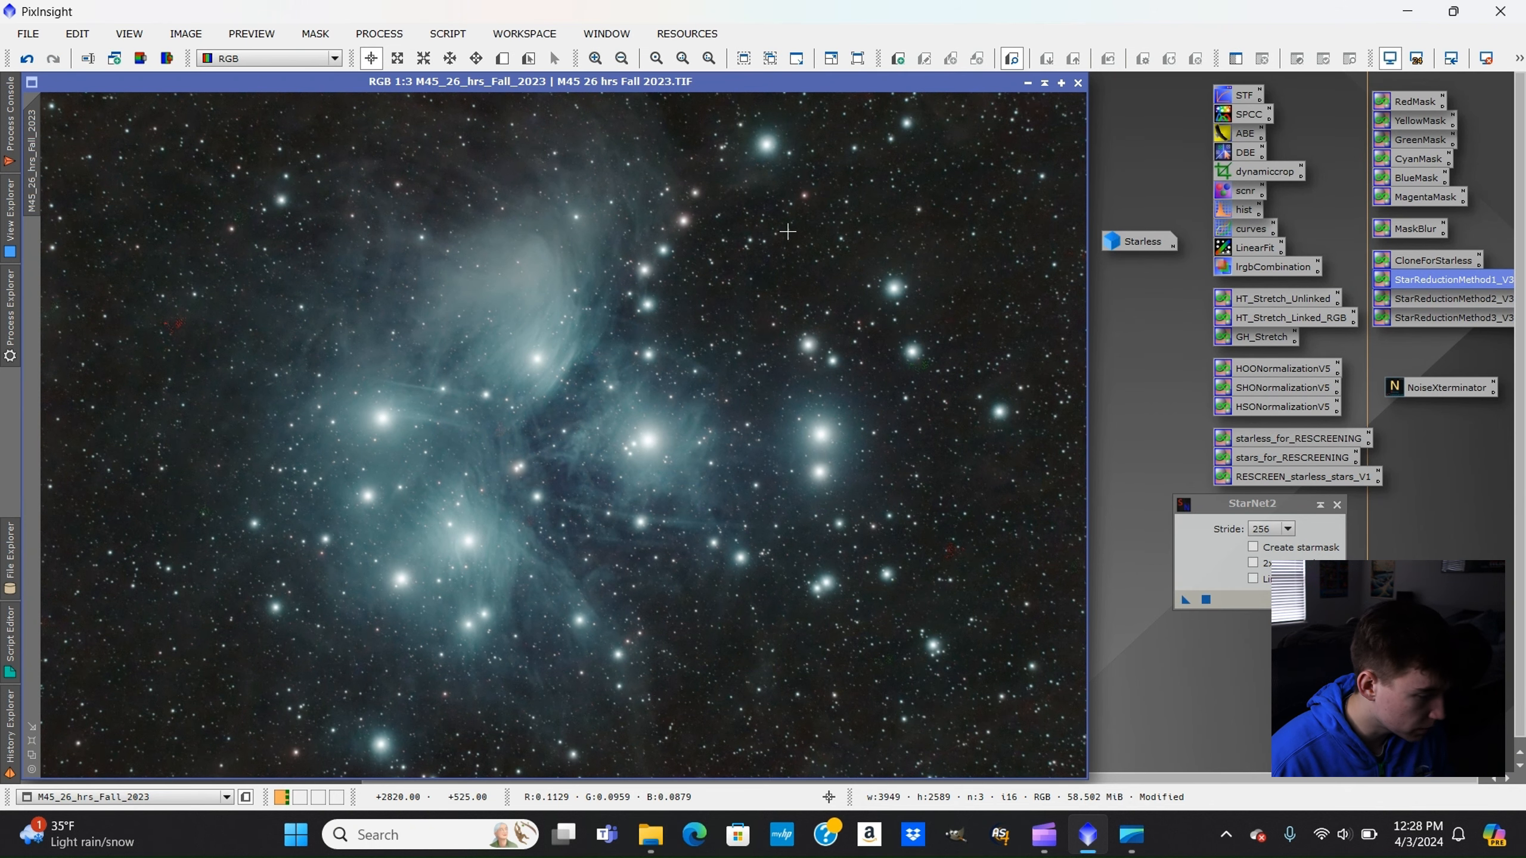
scroll(160, 241, "up", 3)
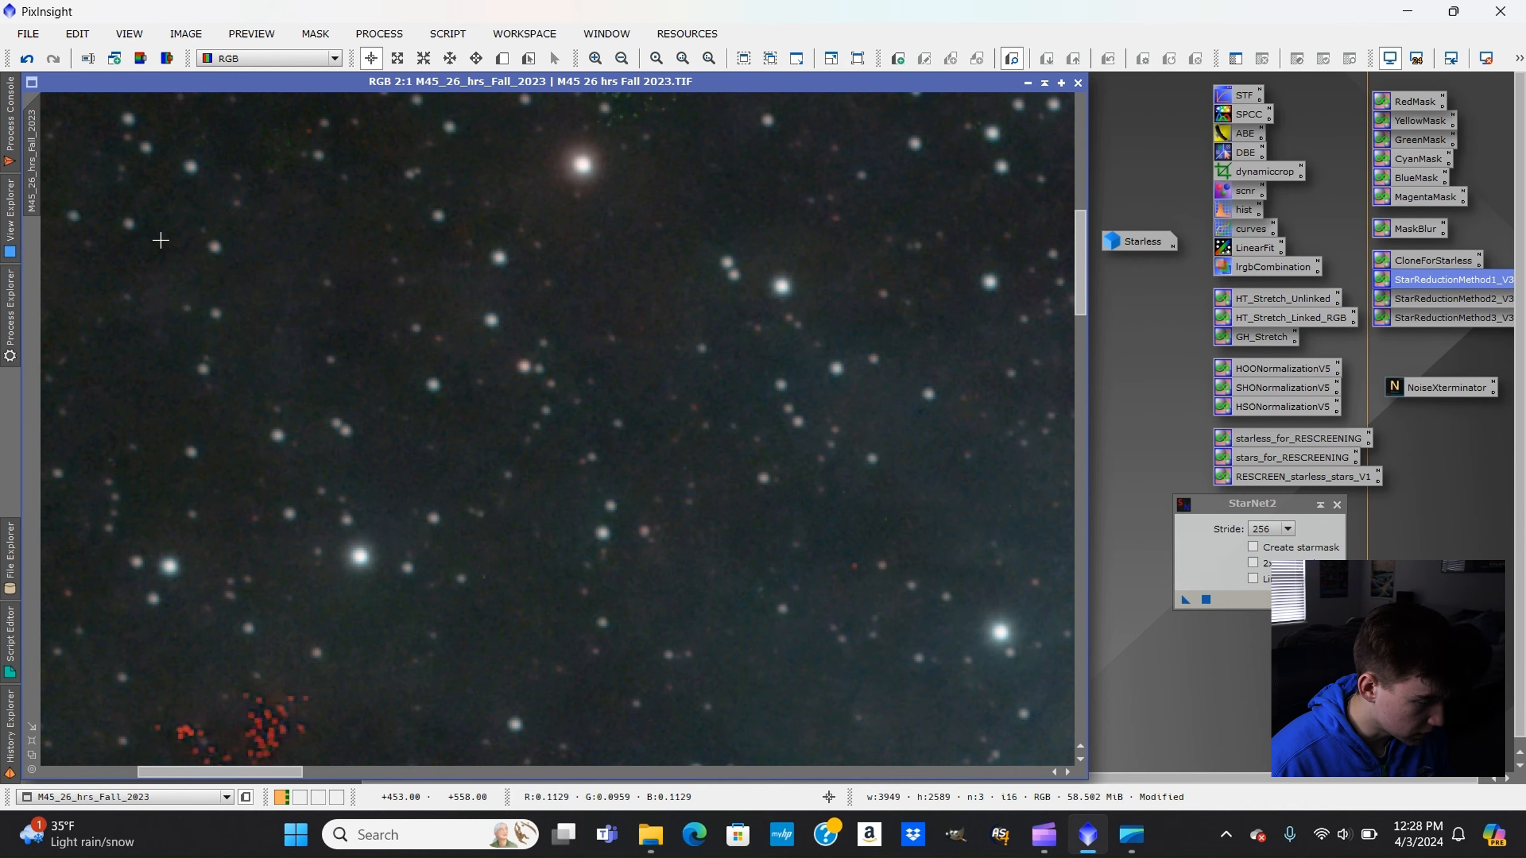
scroll(160, 240, "down", 4)
scroll(889, 275, "up", 1)
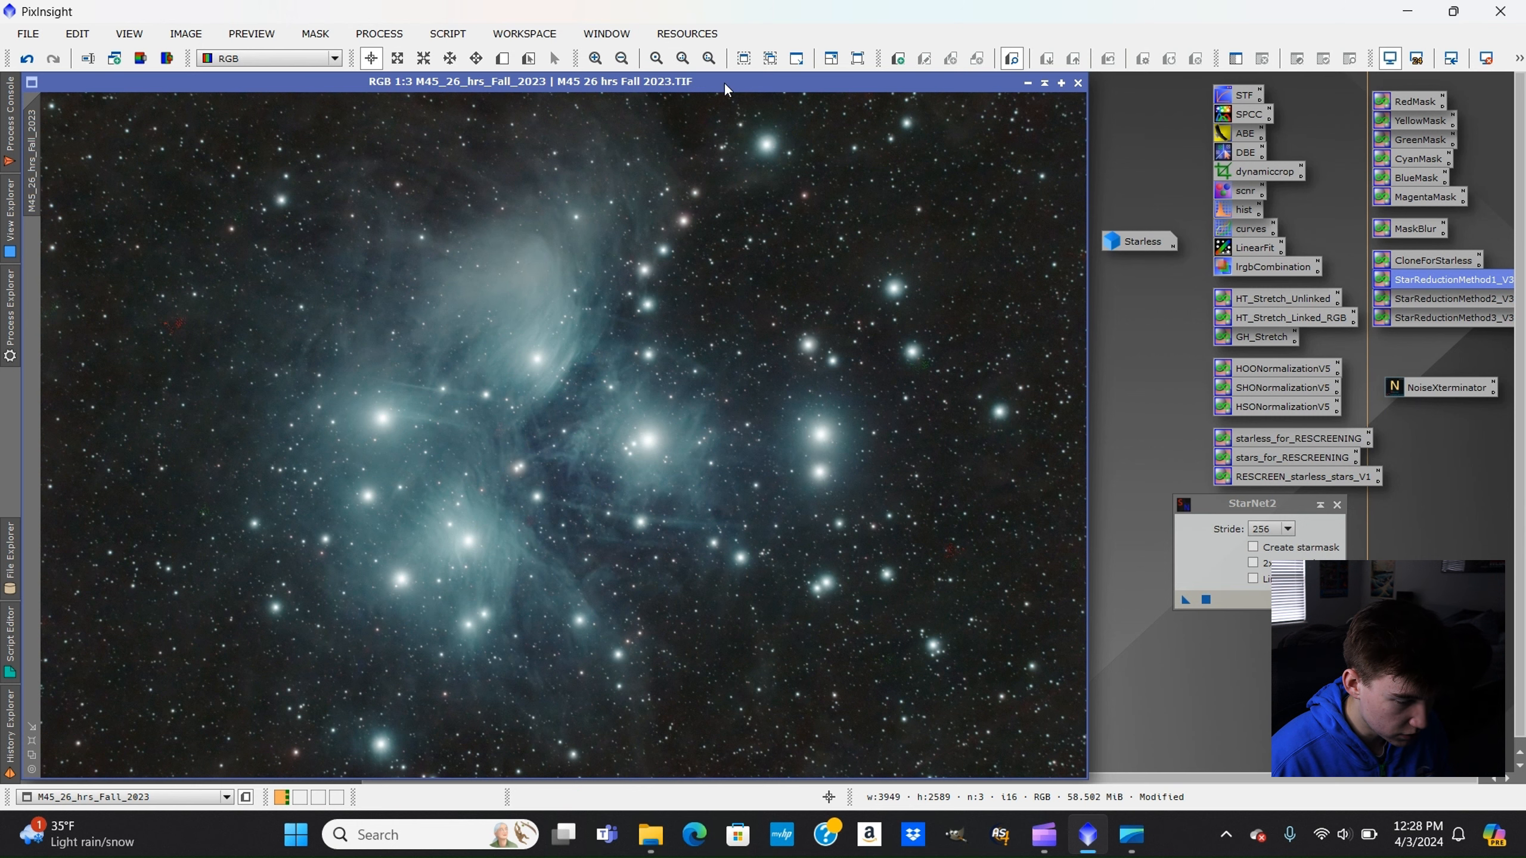
Remove the stars from the M45 image with StarNet2, creating a star mask, and minimize star_mask to an icon below Starless.
left_click_drag(724, 84, 724, 79)
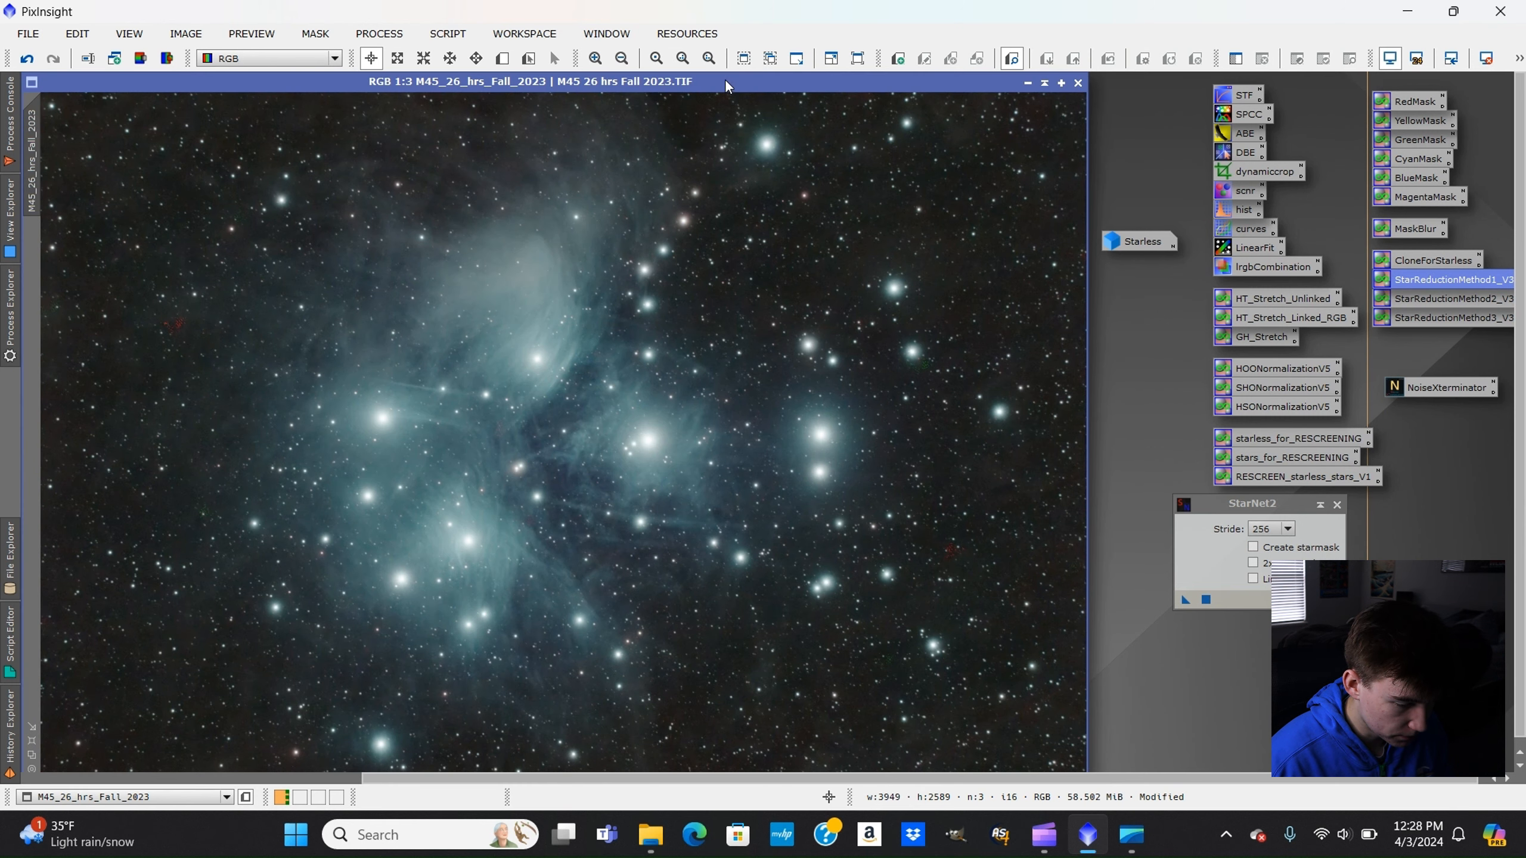
left_click(1272, 546)
left_click(783, 88)
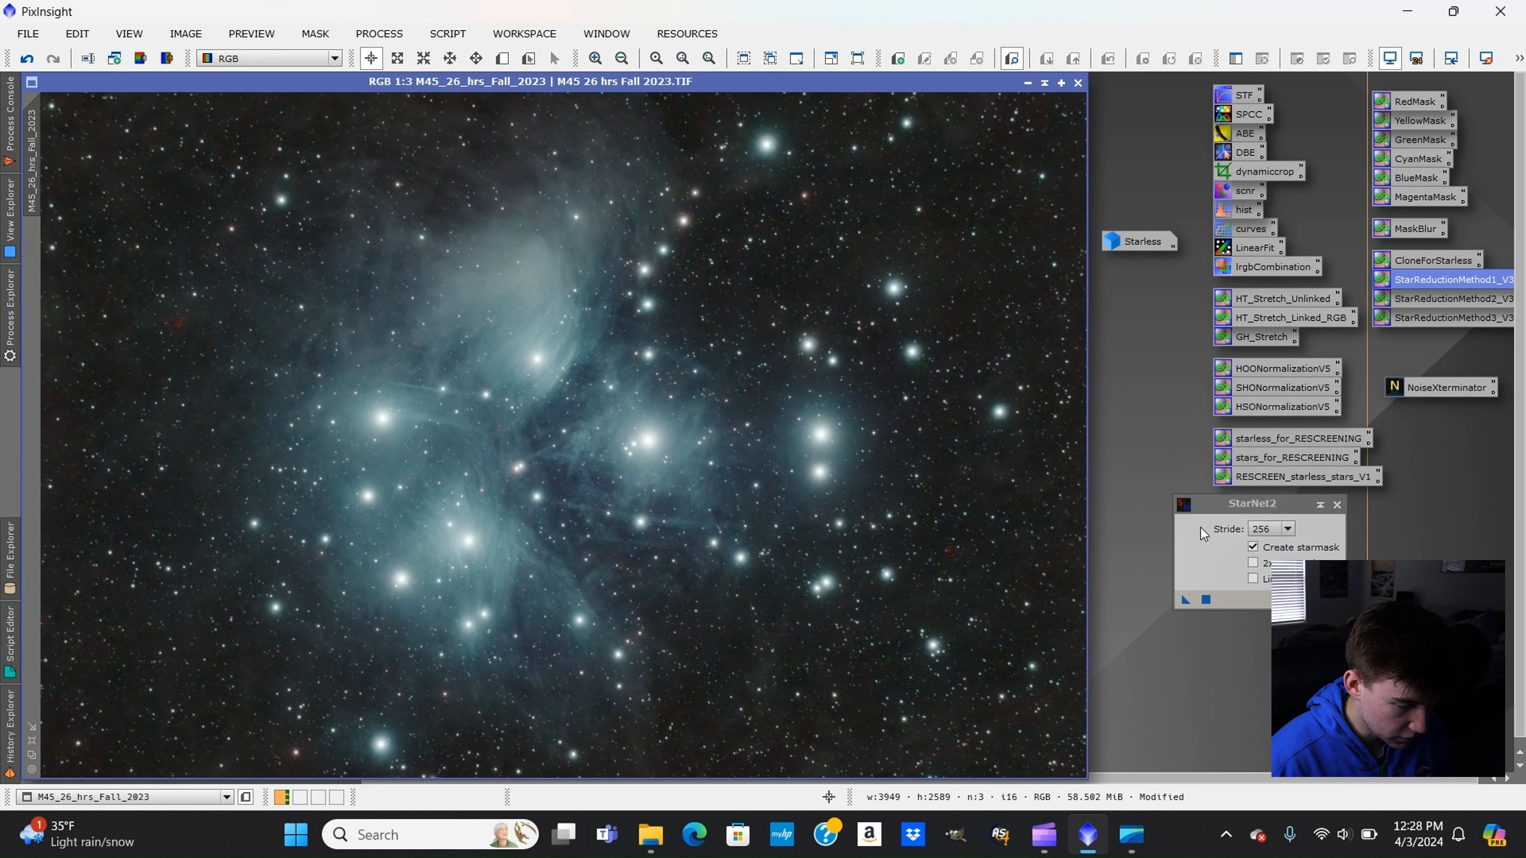
left_click(1206, 600)
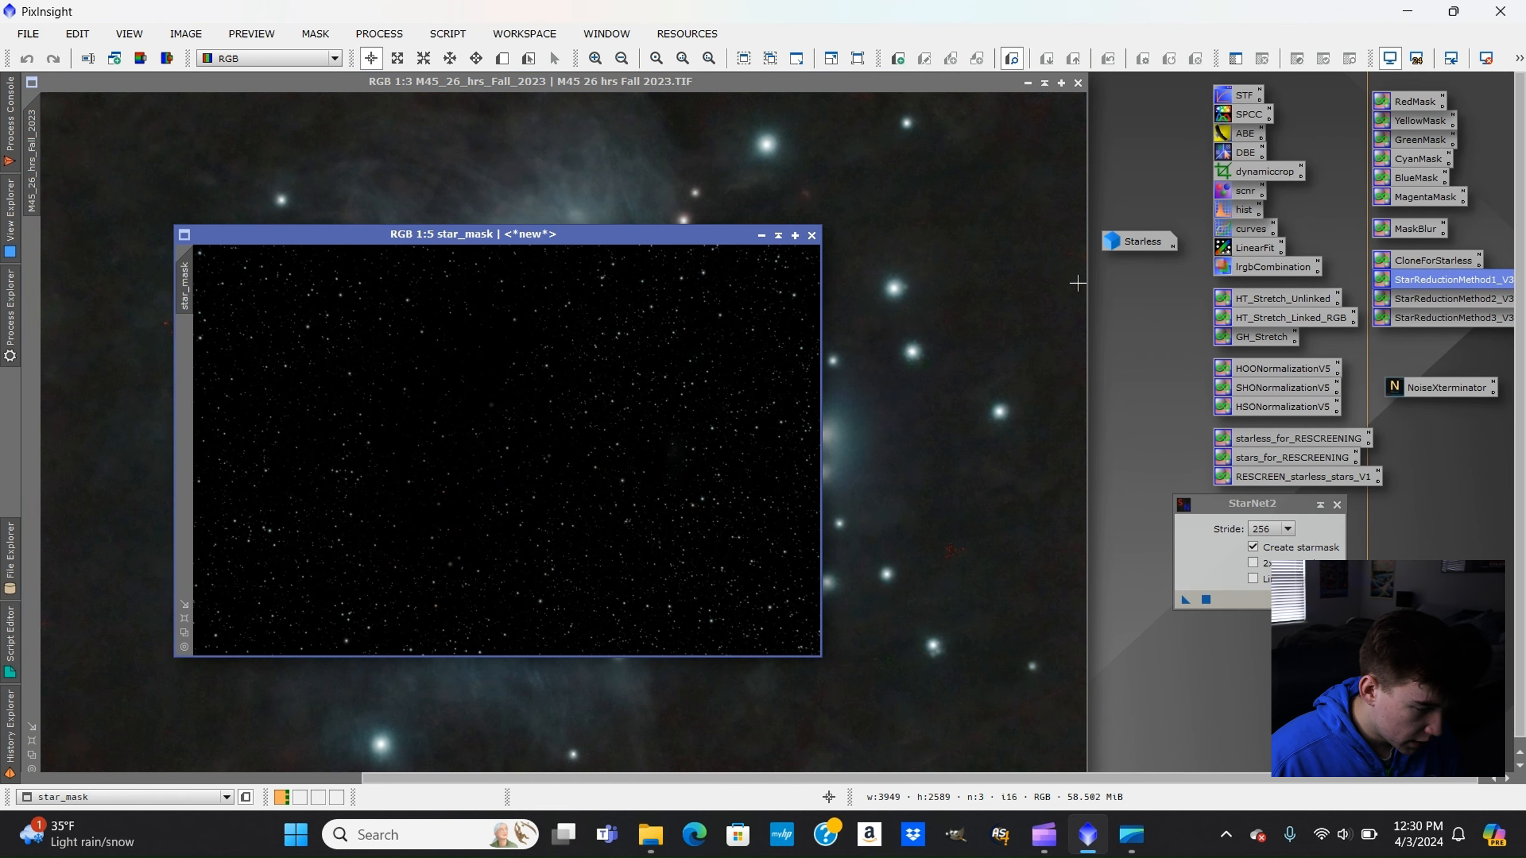
left_click(761, 236)
left_click_drag(549, 446, 1159, 293)
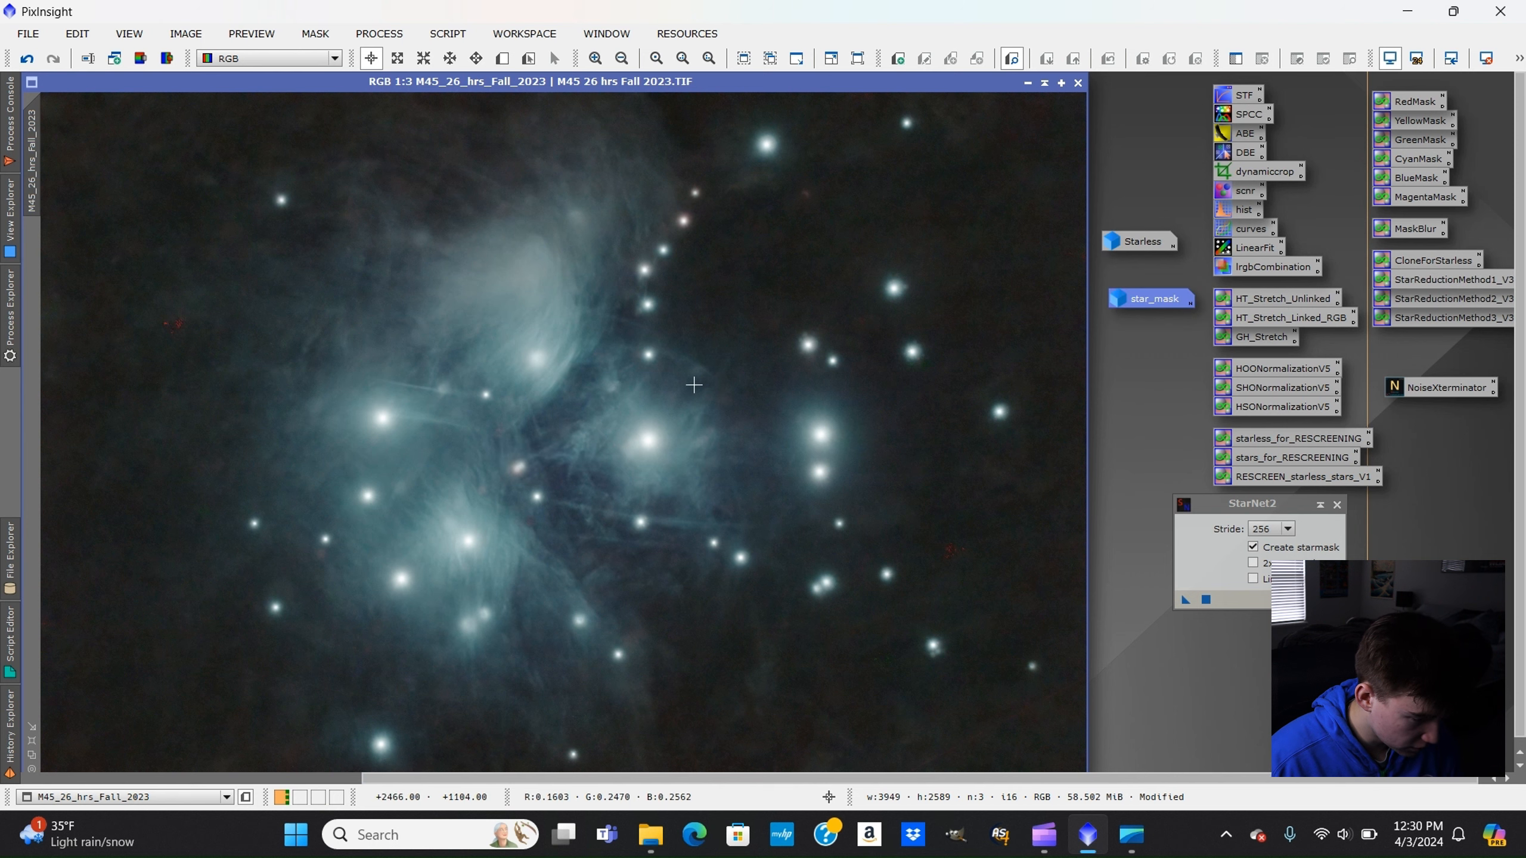
Check the nebula detail in the star-removed M45 image up close and close StarNet2.
scroll(386, 508, "up", 2)
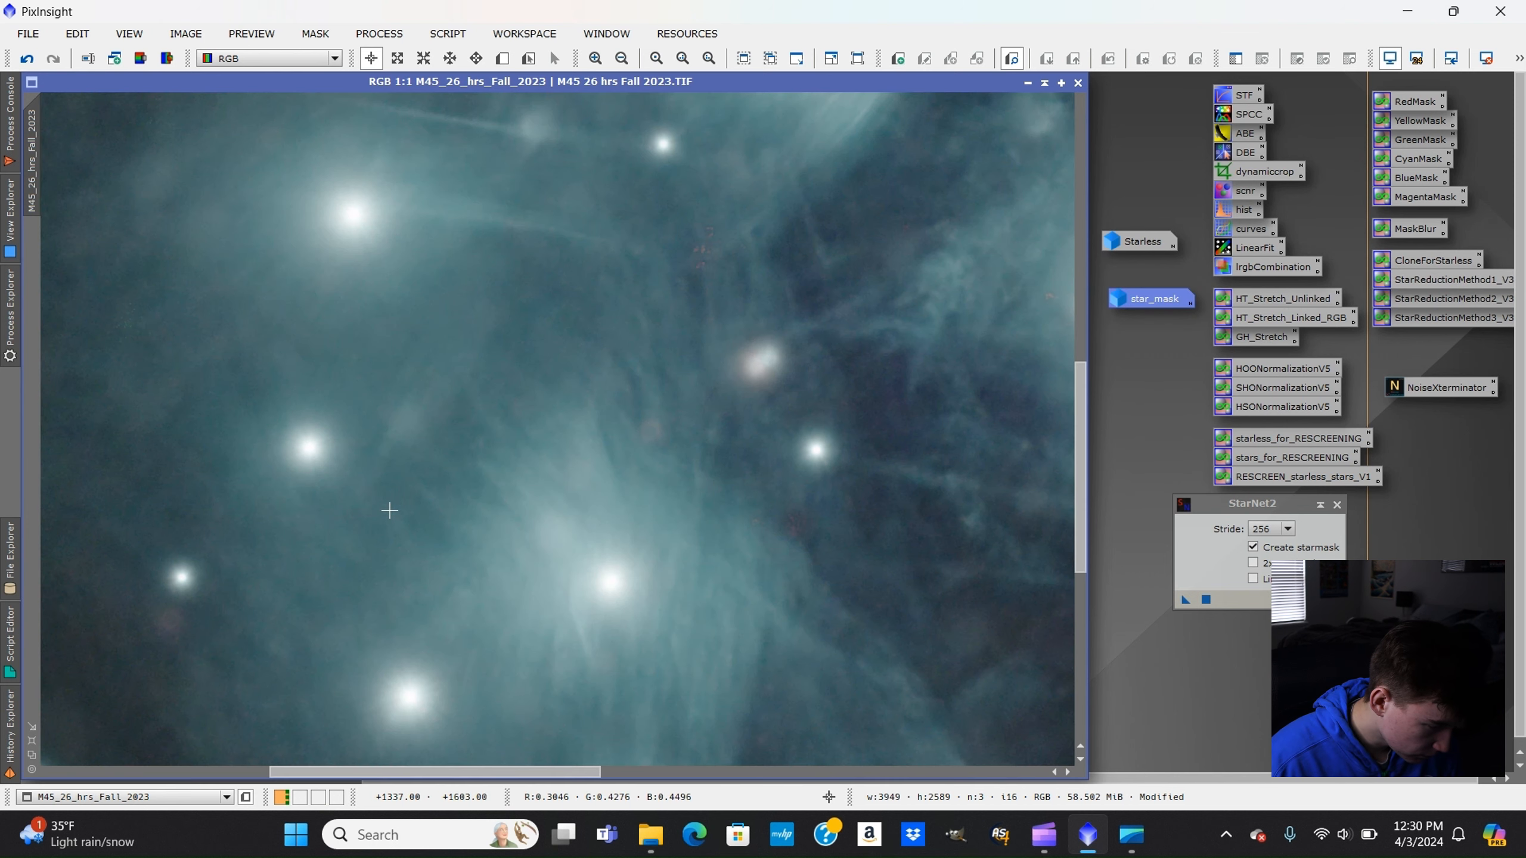
scroll(387, 509, "down", 3)
scroll(387, 508, "up", 1)
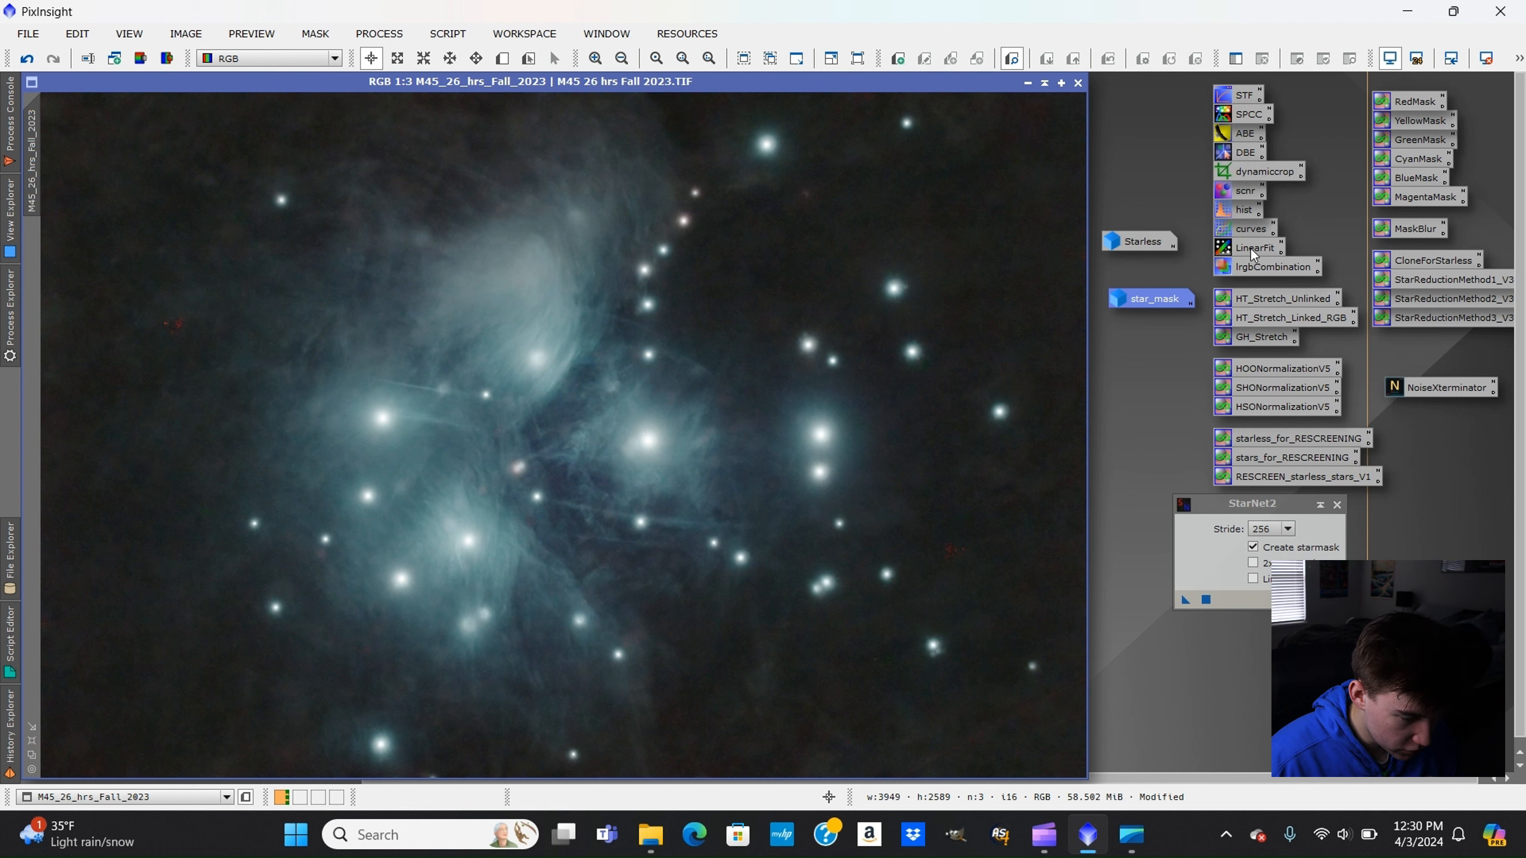
left_click(1338, 505)
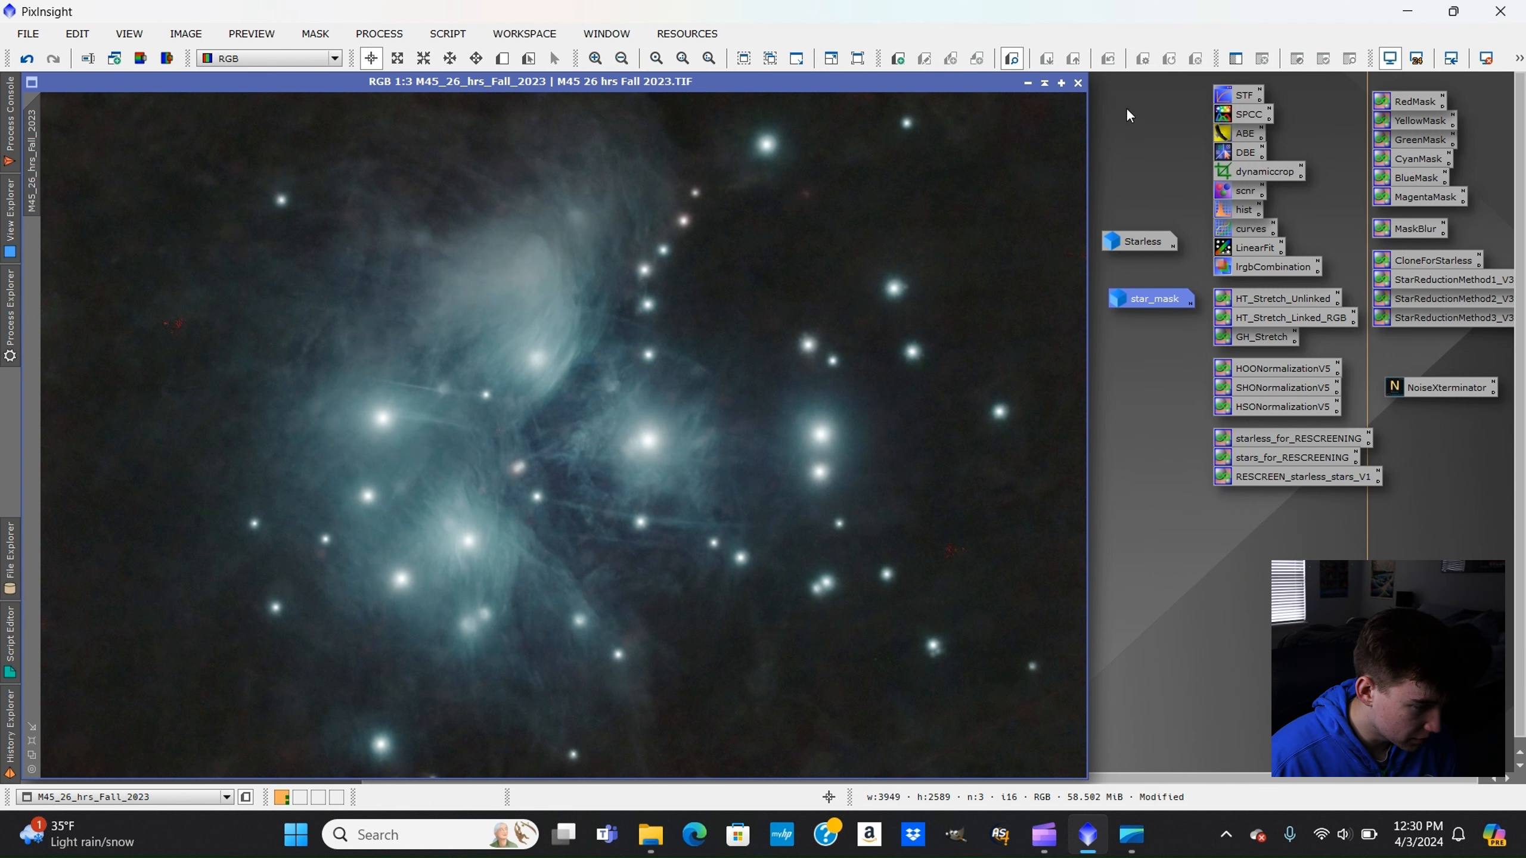
Open GeneralizedHyperbolicStretch, place it beside the M45 image and keep its colour mode at RGB.
left_click(376, 33)
mouse_move(513, 21)
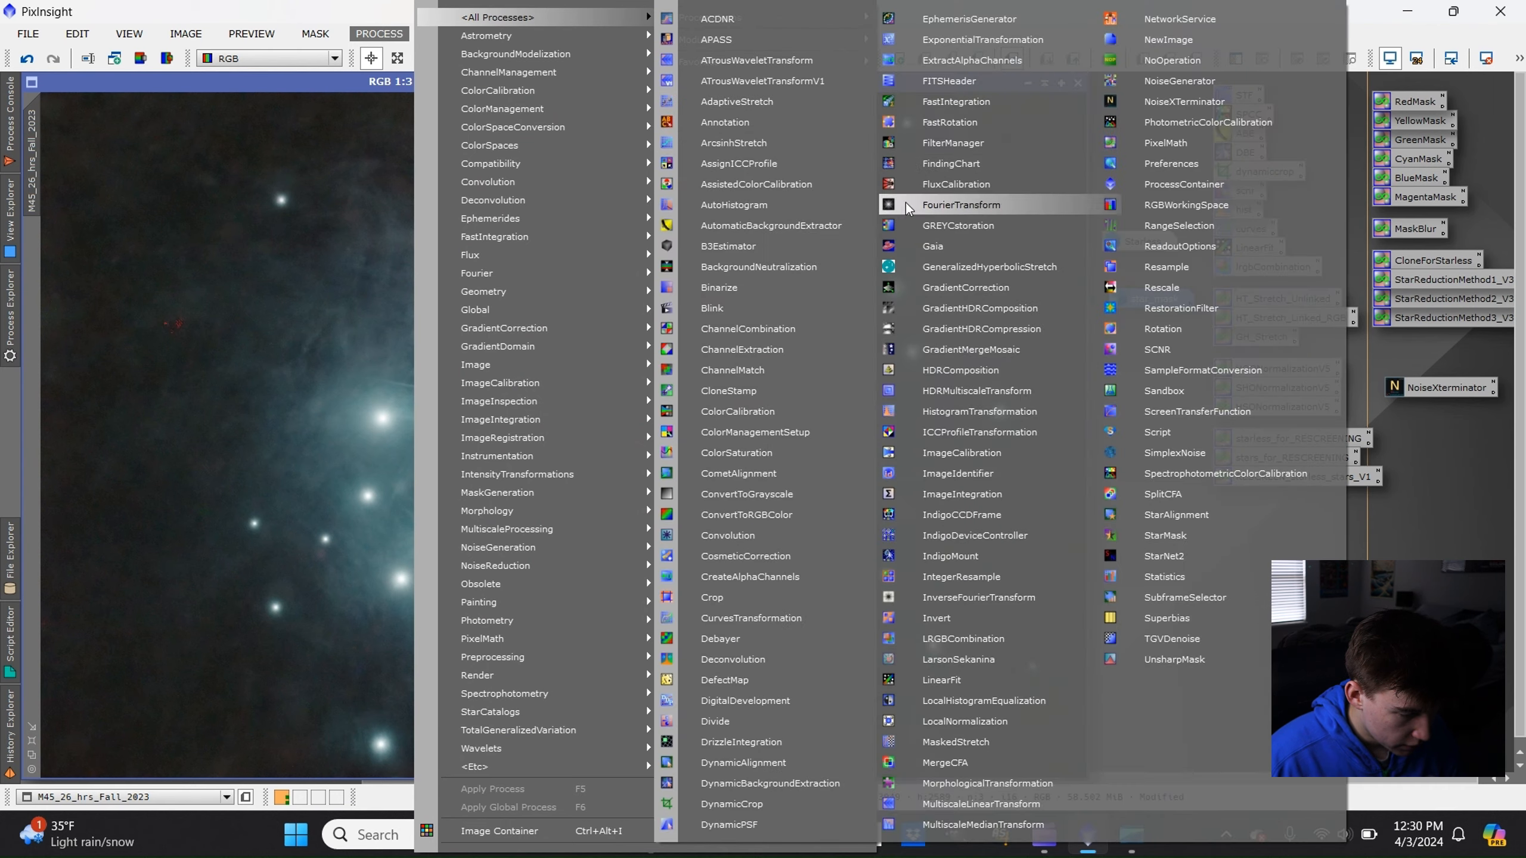
left_click(949, 269)
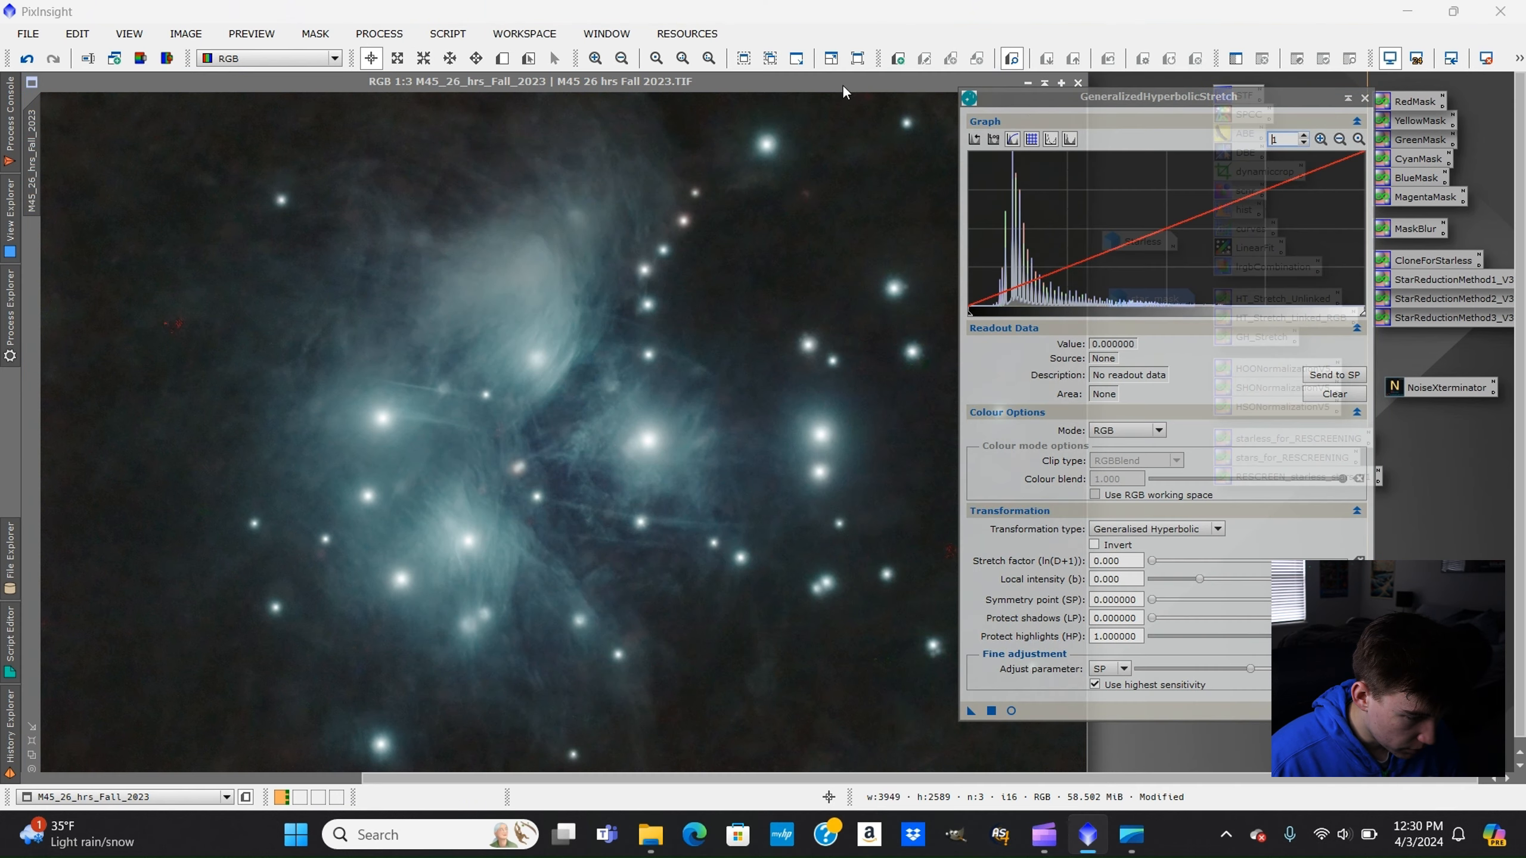
left_click_drag(1072, 105, 1130, 123)
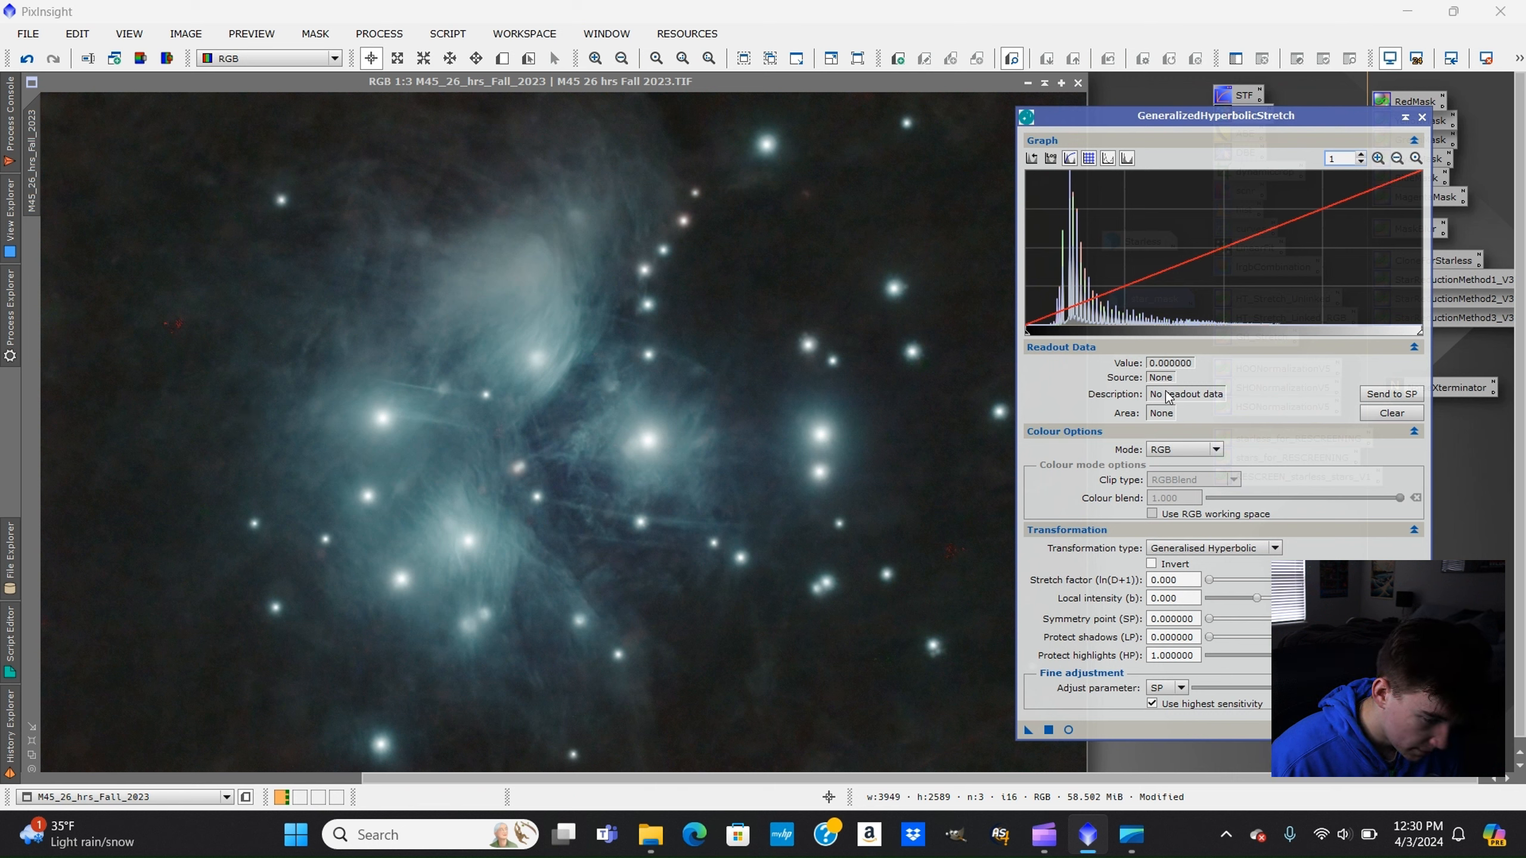
left_click(1182, 457)
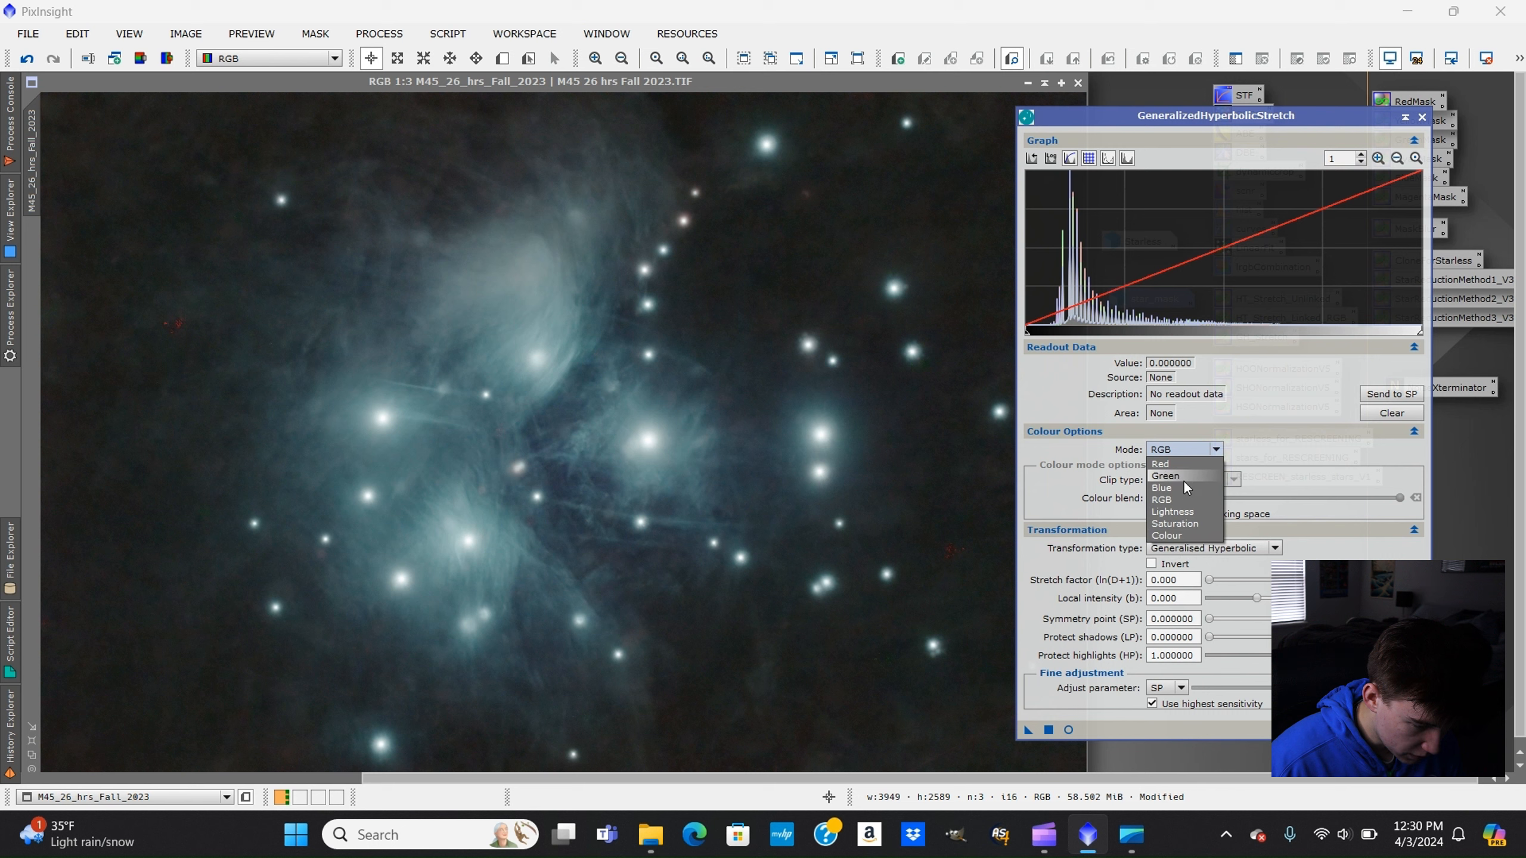
left_click(1268, 453)
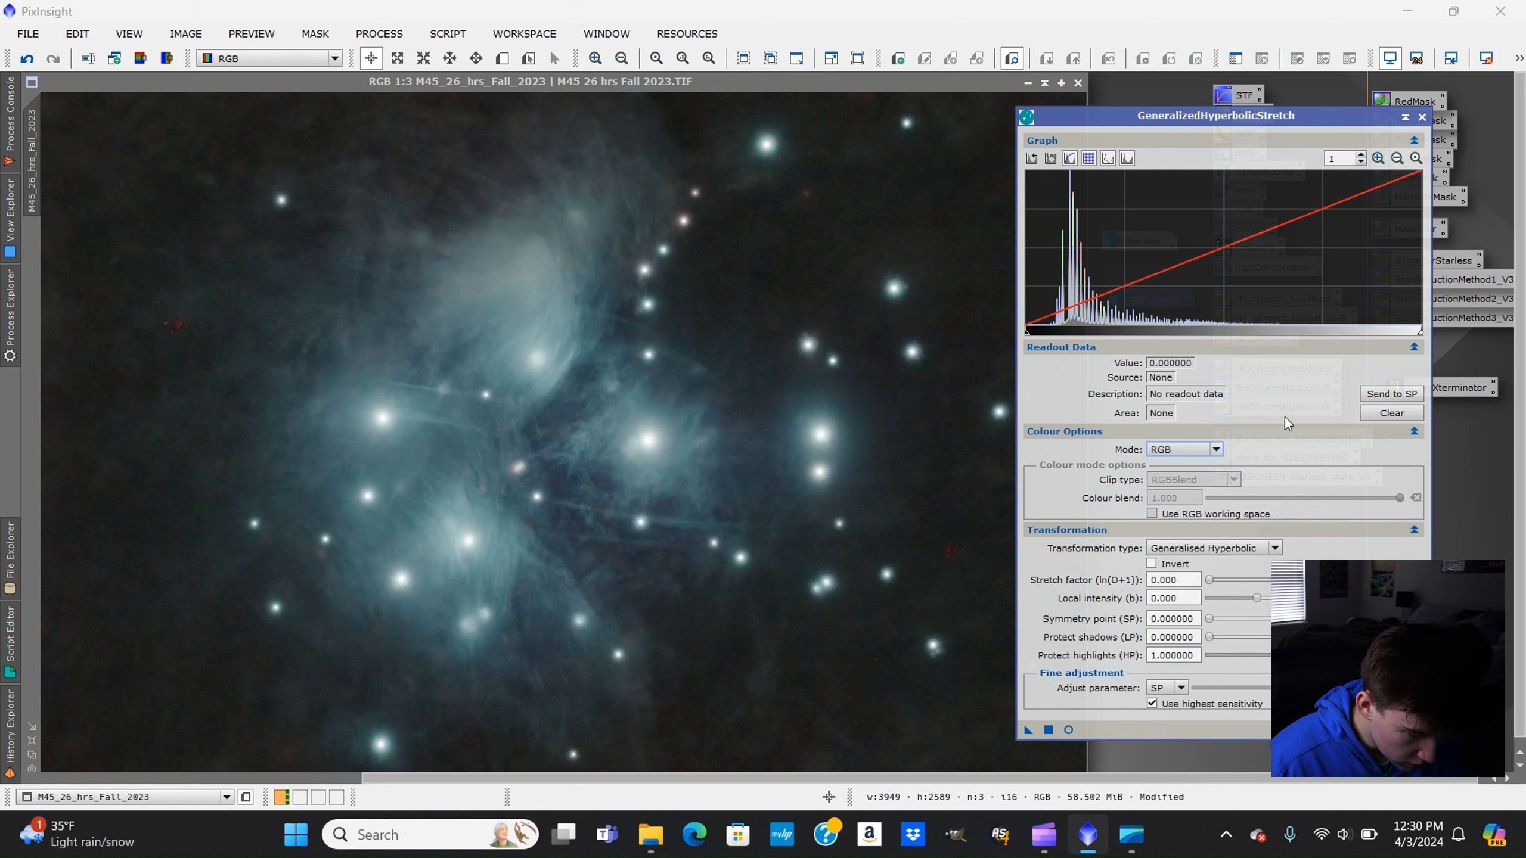
Set the stretch's transformation type to Linear and open a real-time preview of the M45 image.
left_click(1242, 549)
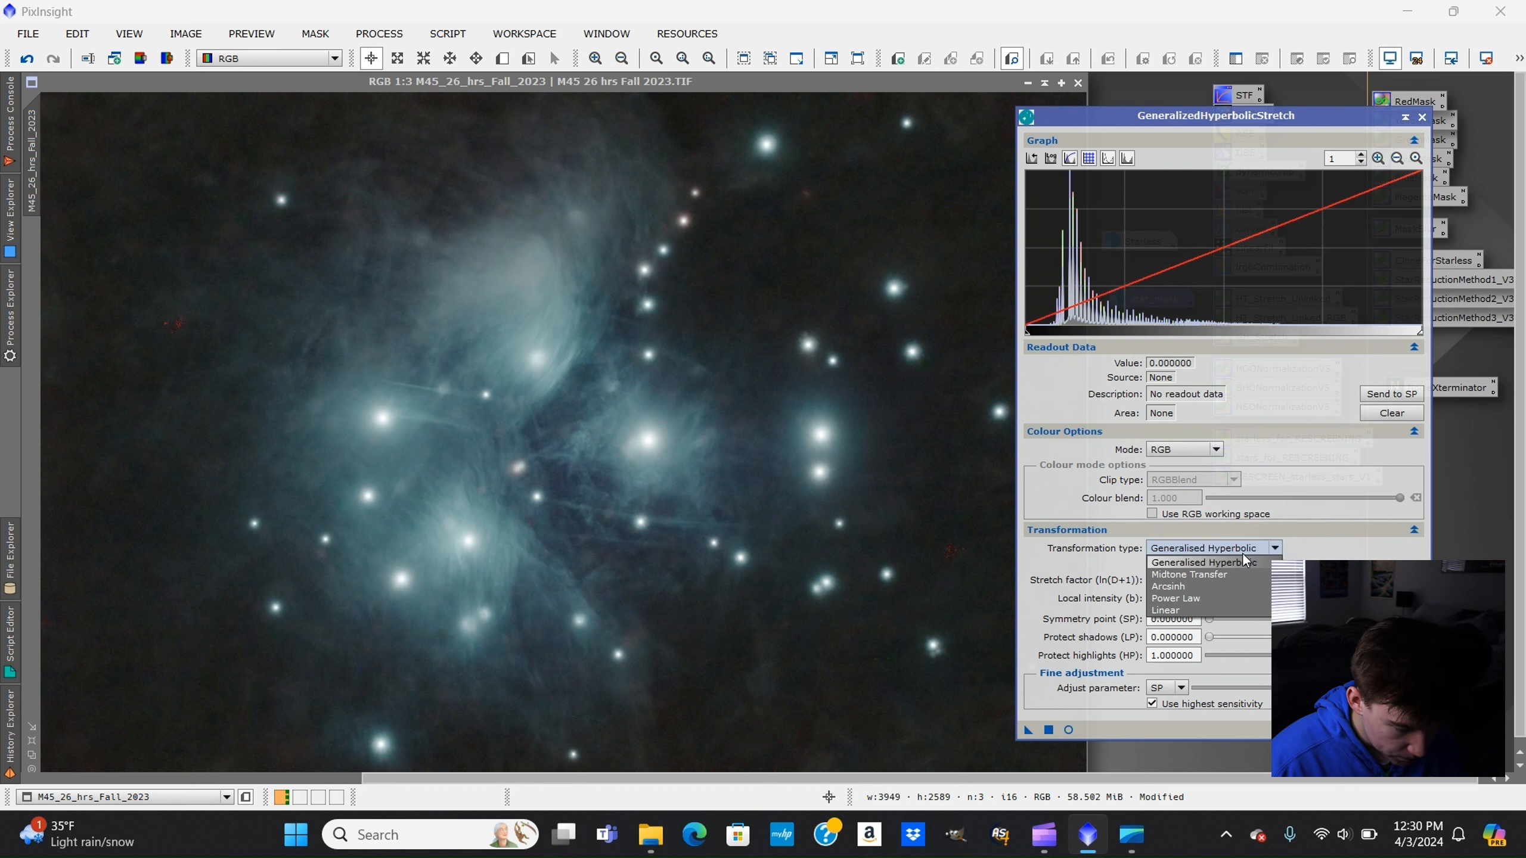
left_click(1197, 609)
left_click(1068, 712)
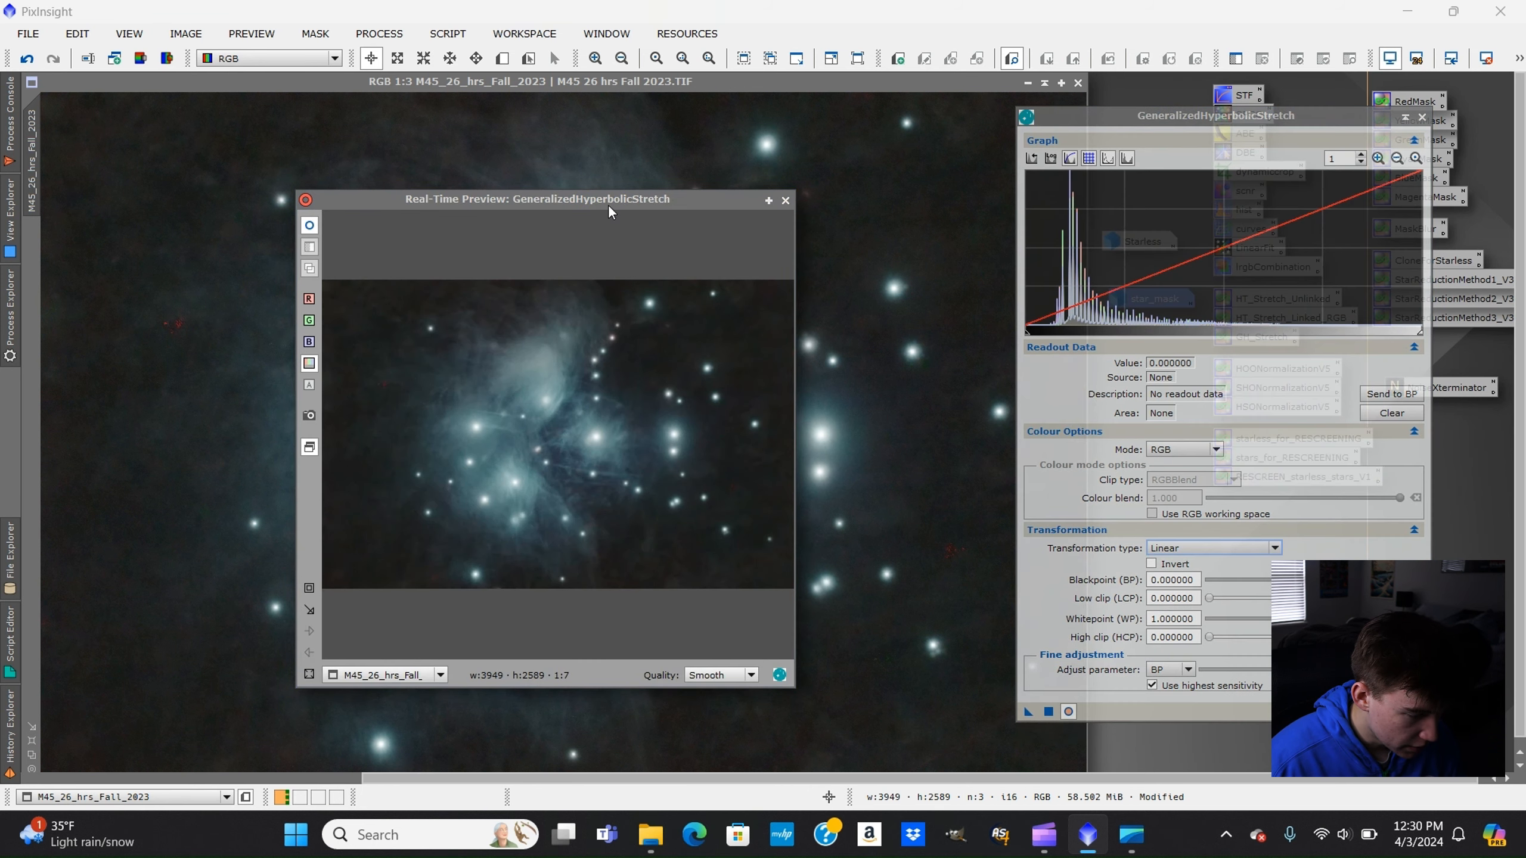
left_click_drag(610, 207, 609, 180)
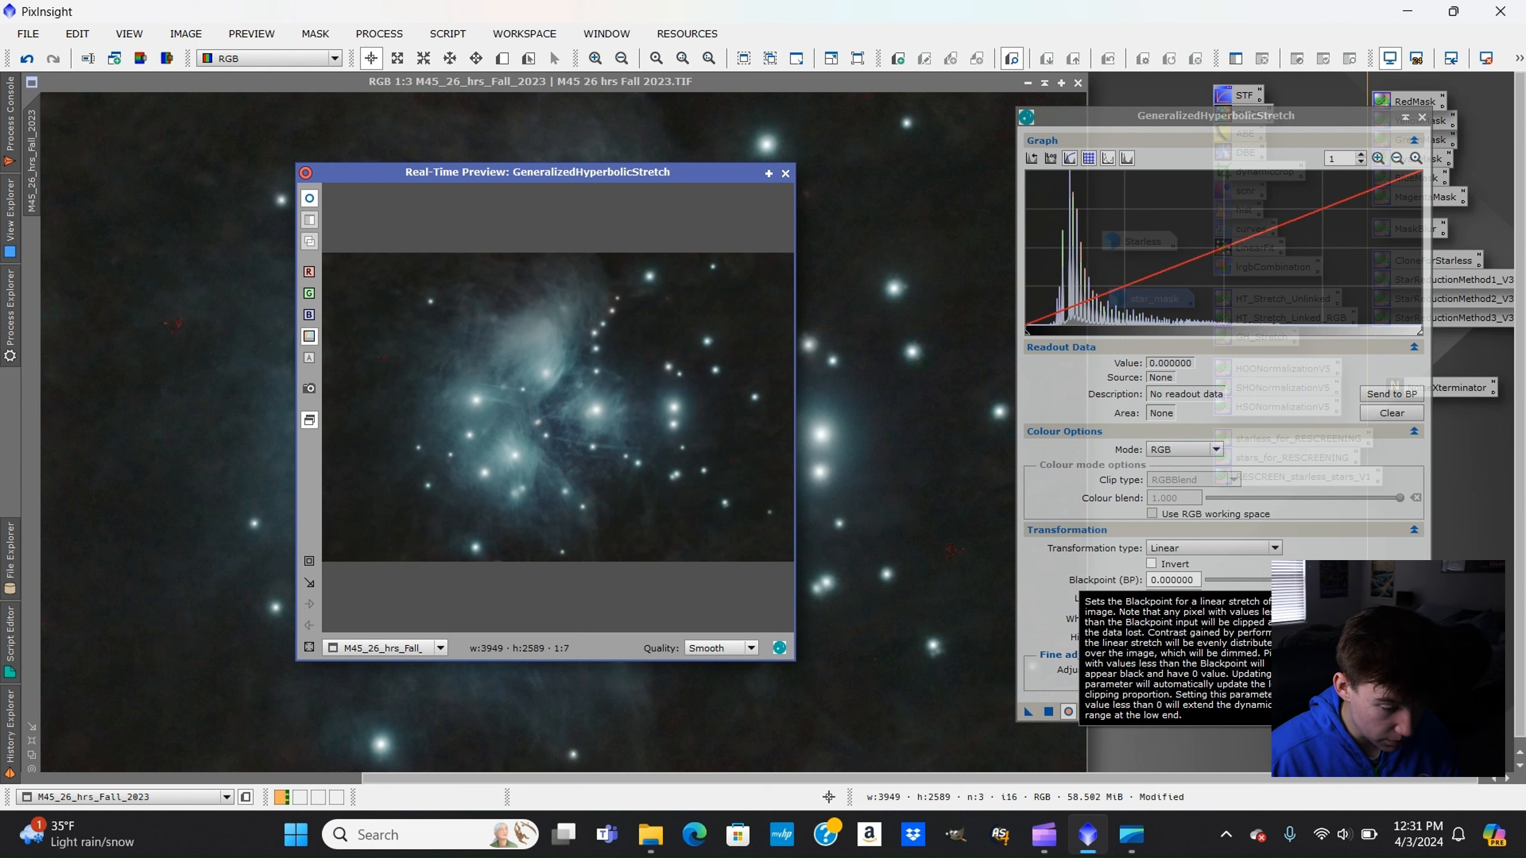
Try a blackpoint of 0.02, raise it to 0.04 and apply the linear stretch to the M45 image.
double_click(1172, 580)
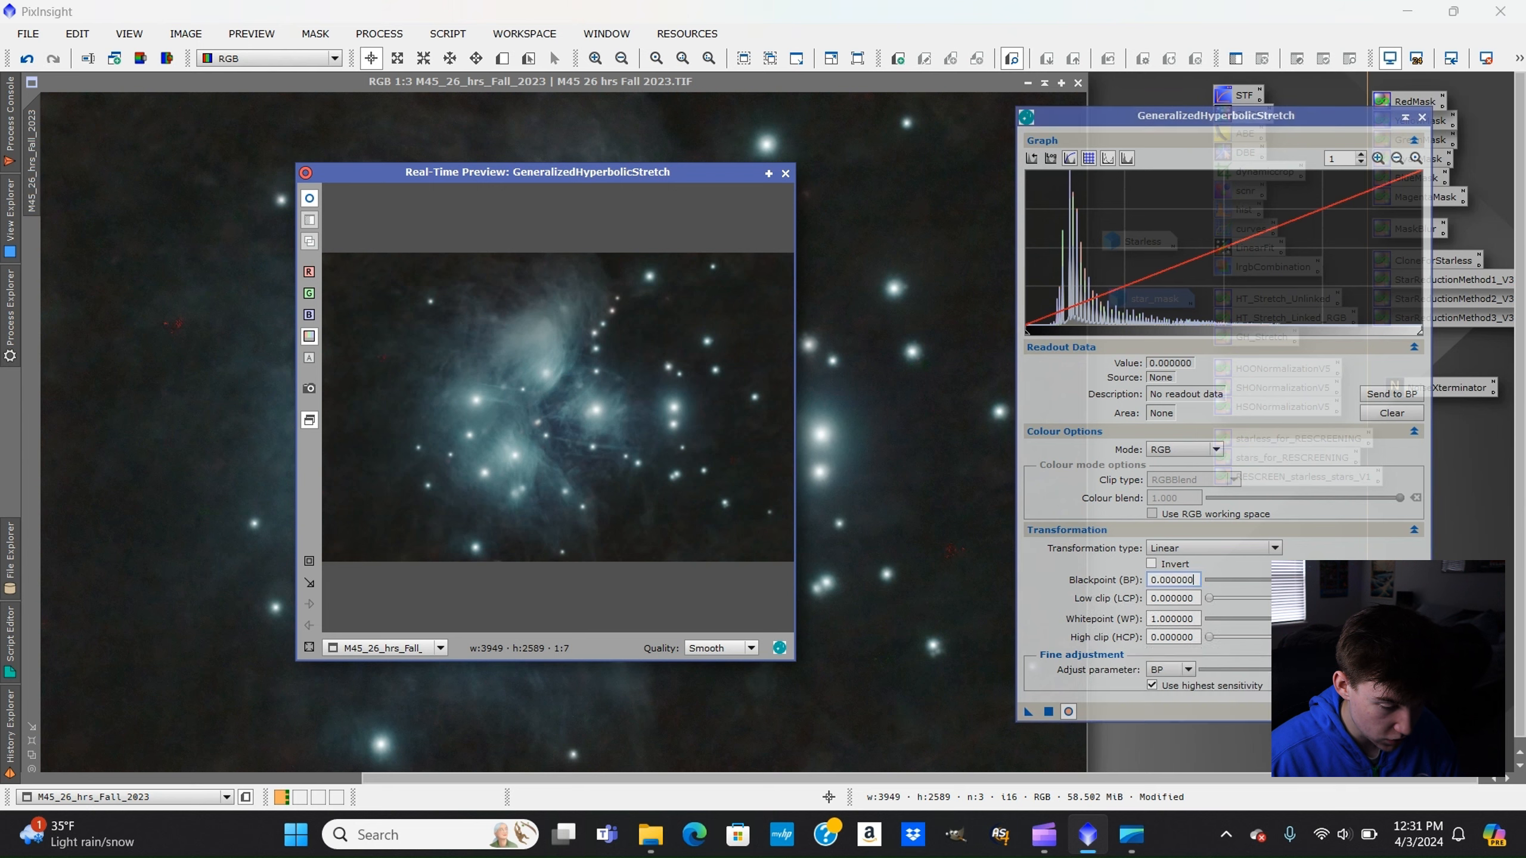
type("0.02")
key("Return")
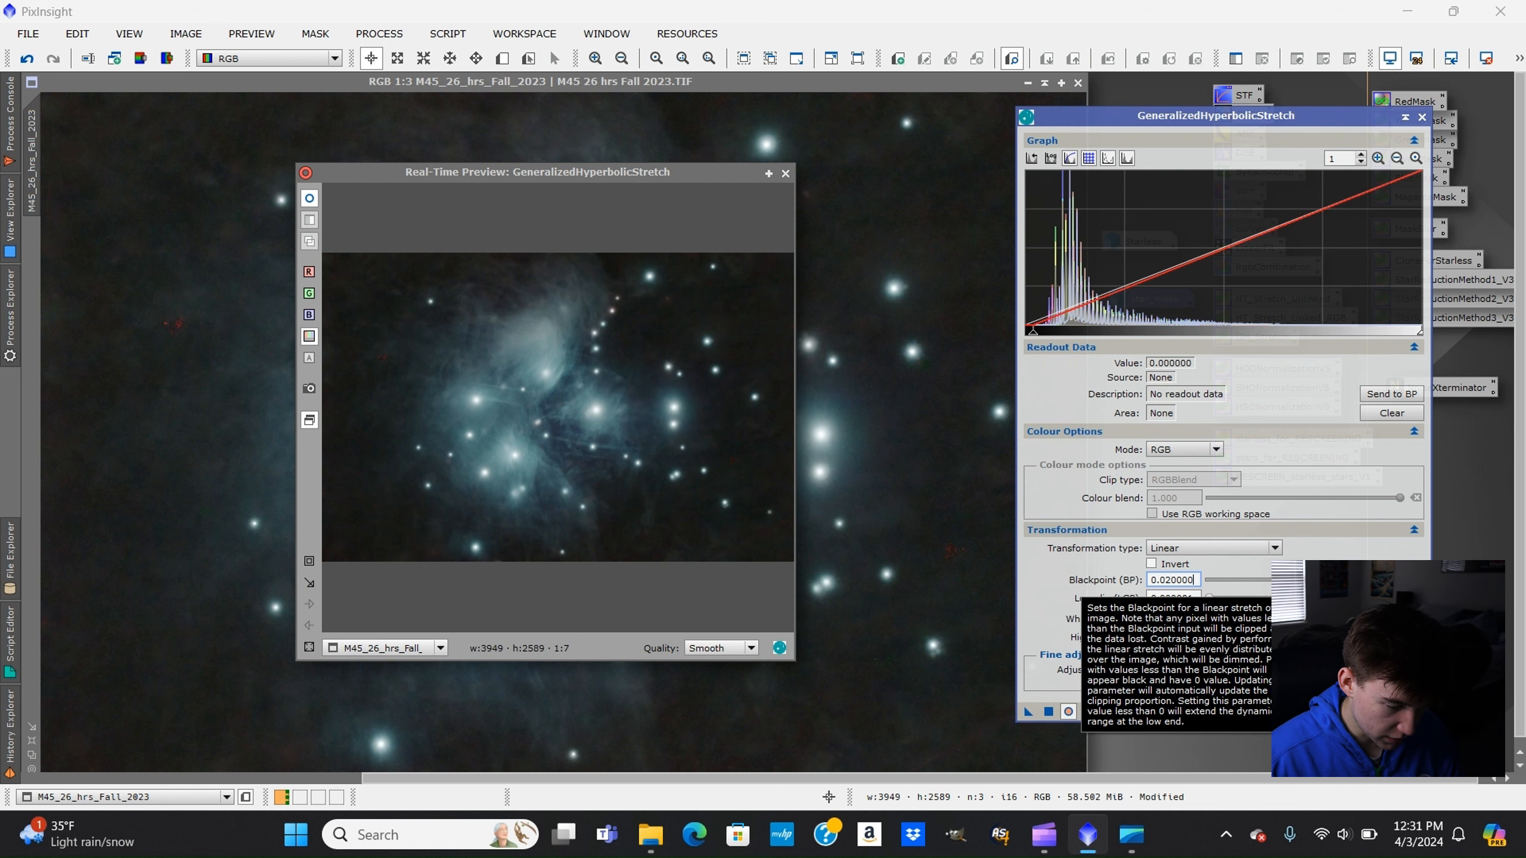
double_click(1190, 580)
type("0.04")
key("Return")
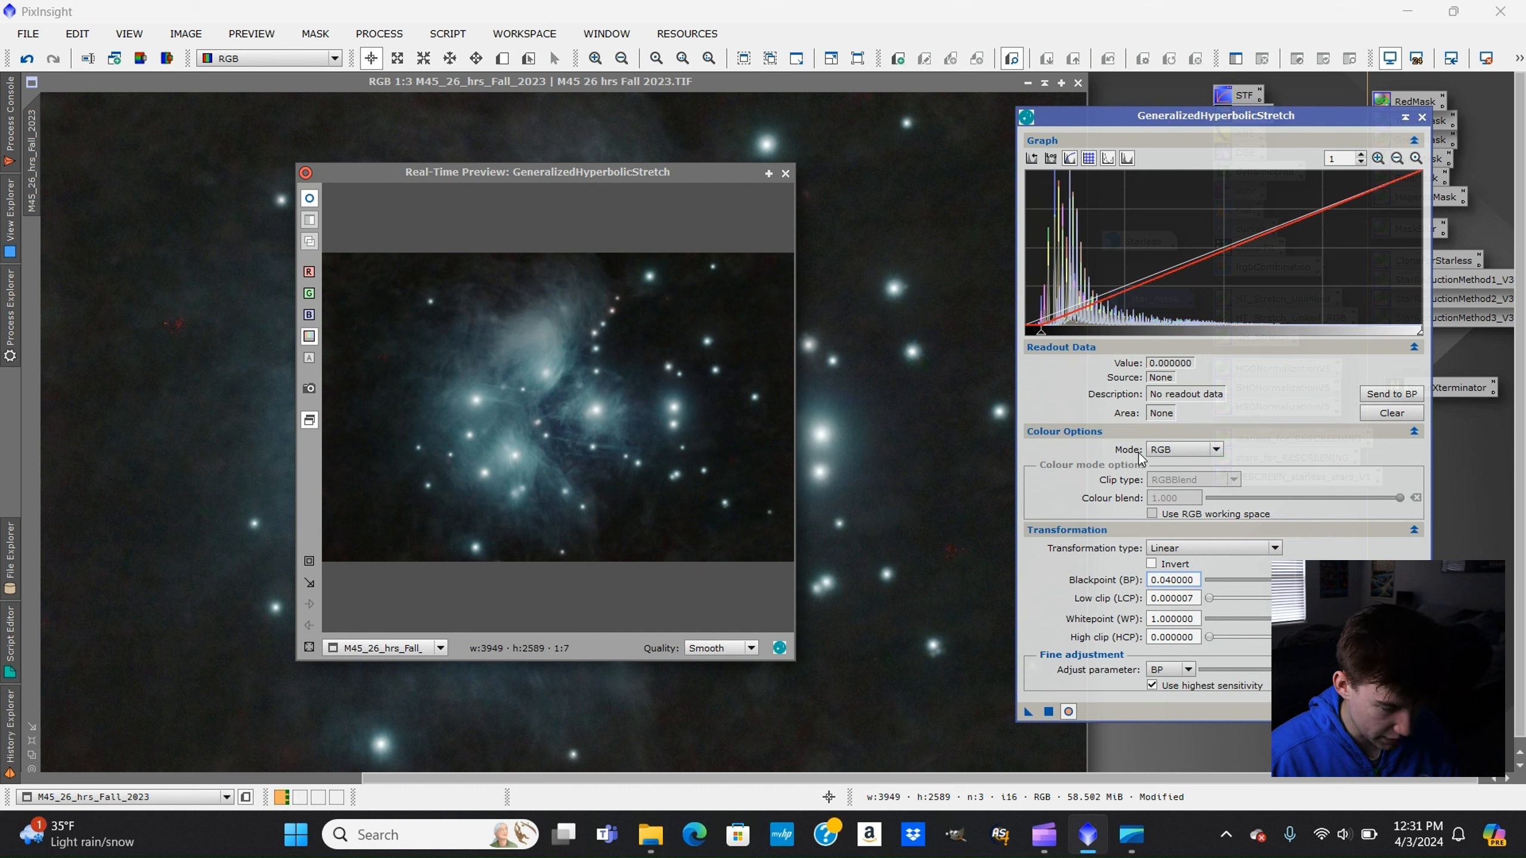
left_click(1049, 712)
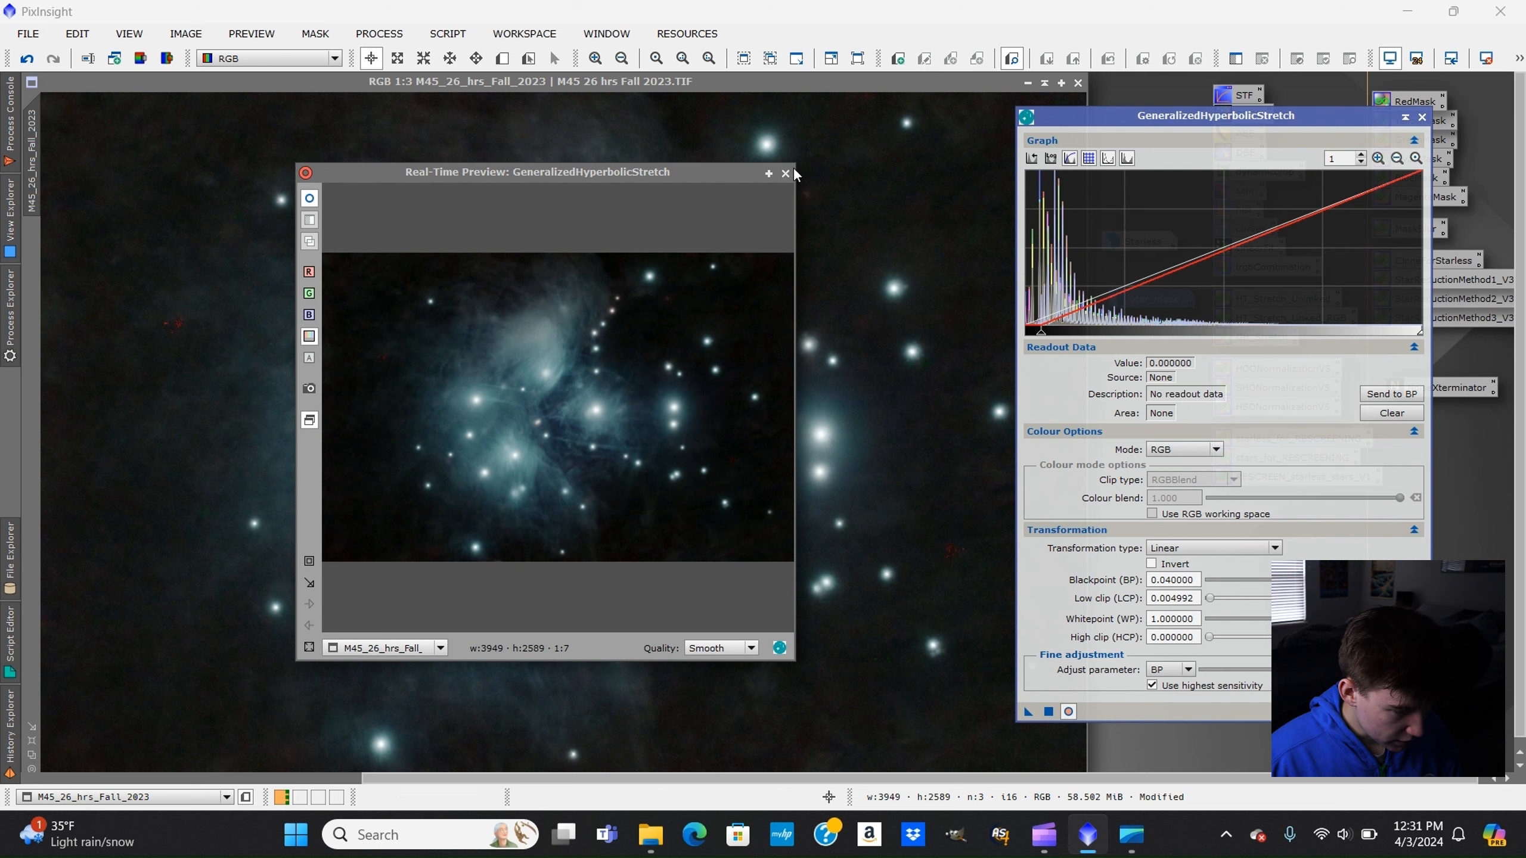
Look through the transformation types without changing the Linear setting and close GeneralizedHyperbolicStretch with its preview.
left_click_drag(735, 175, 674, 204)
left_click(1245, 549)
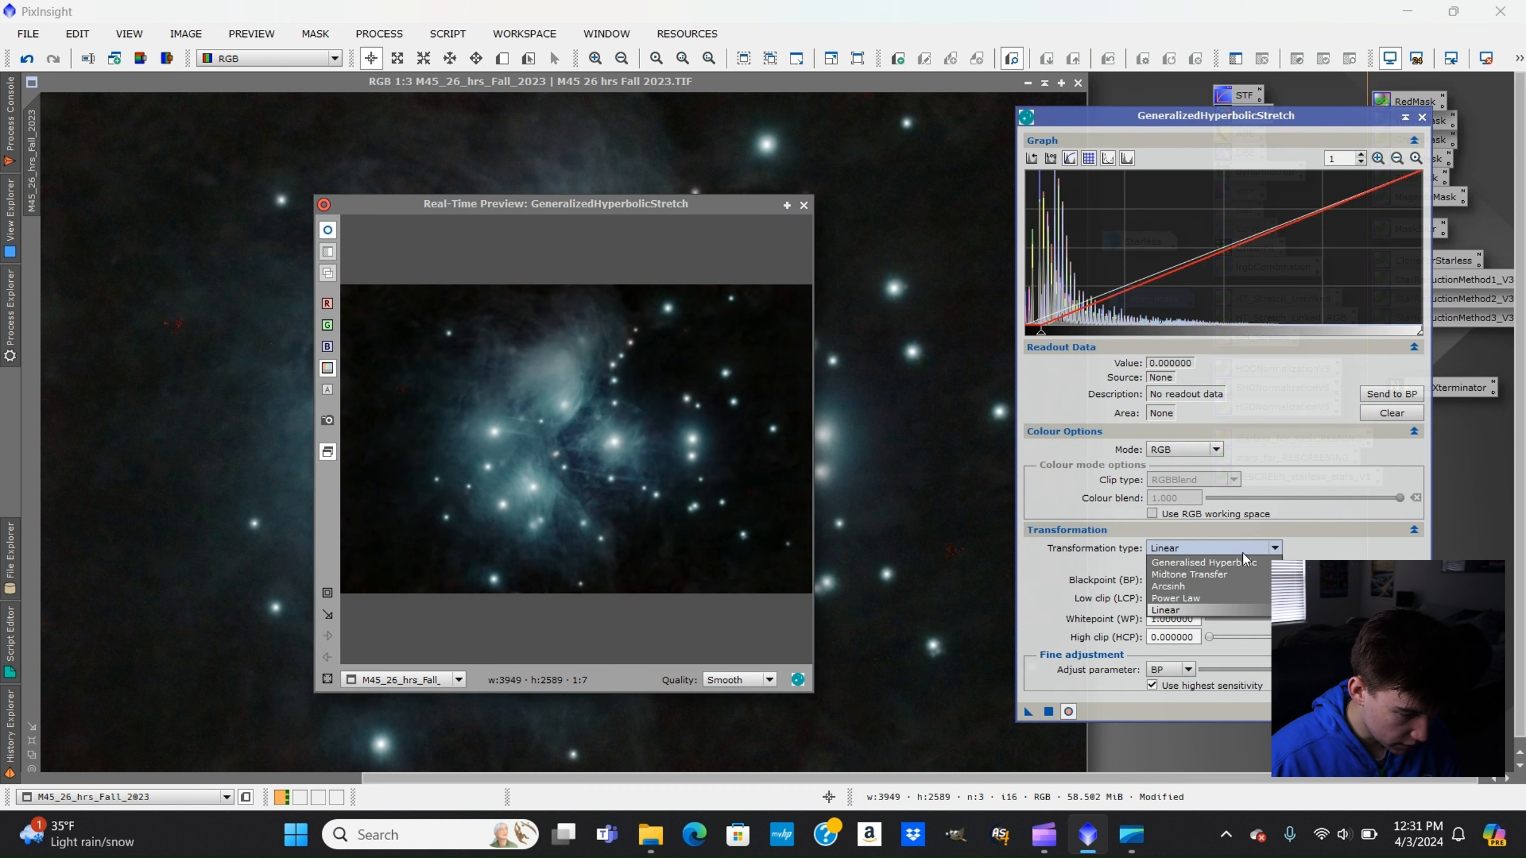
left_click(1221, 524)
left_click(1422, 118)
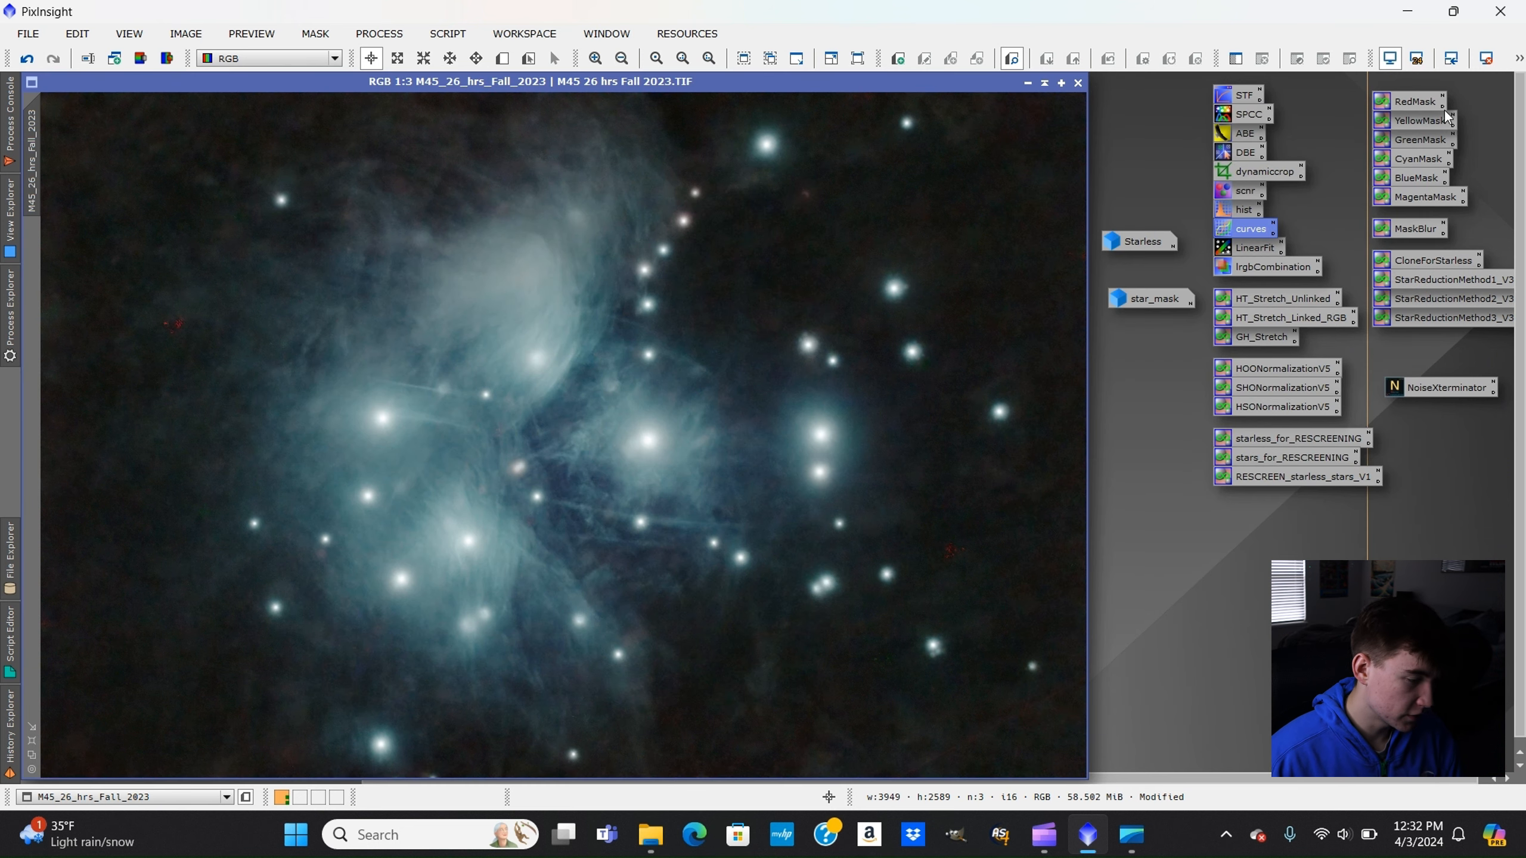
Create a blue mask from the M45 image with BlueMask and soften it four times with MaskBlur.
scroll(90, 134, "down", 1)
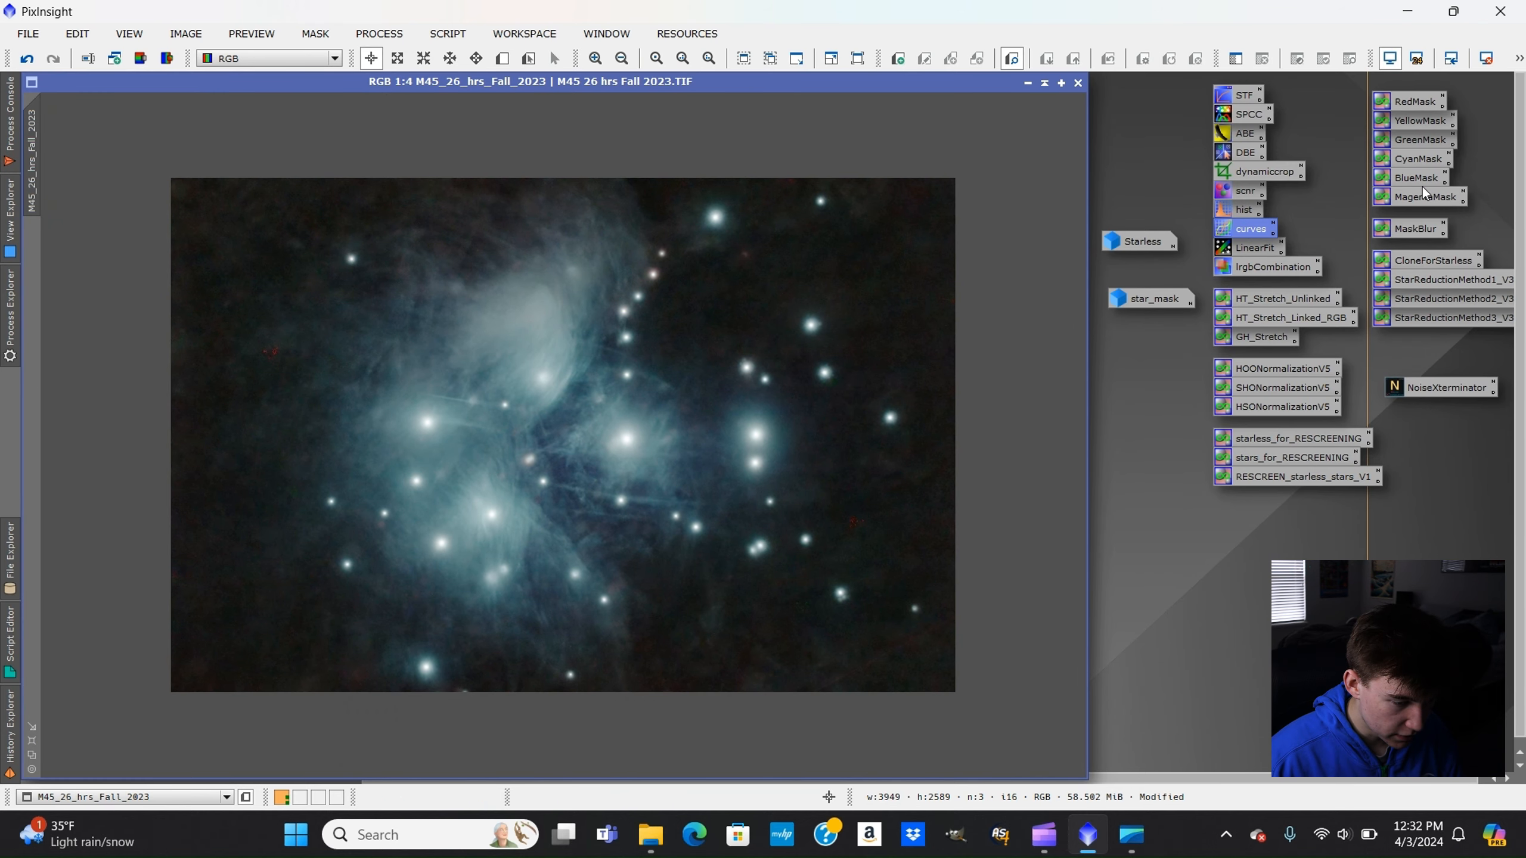
left_click_drag(1420, 179, 592, 382)
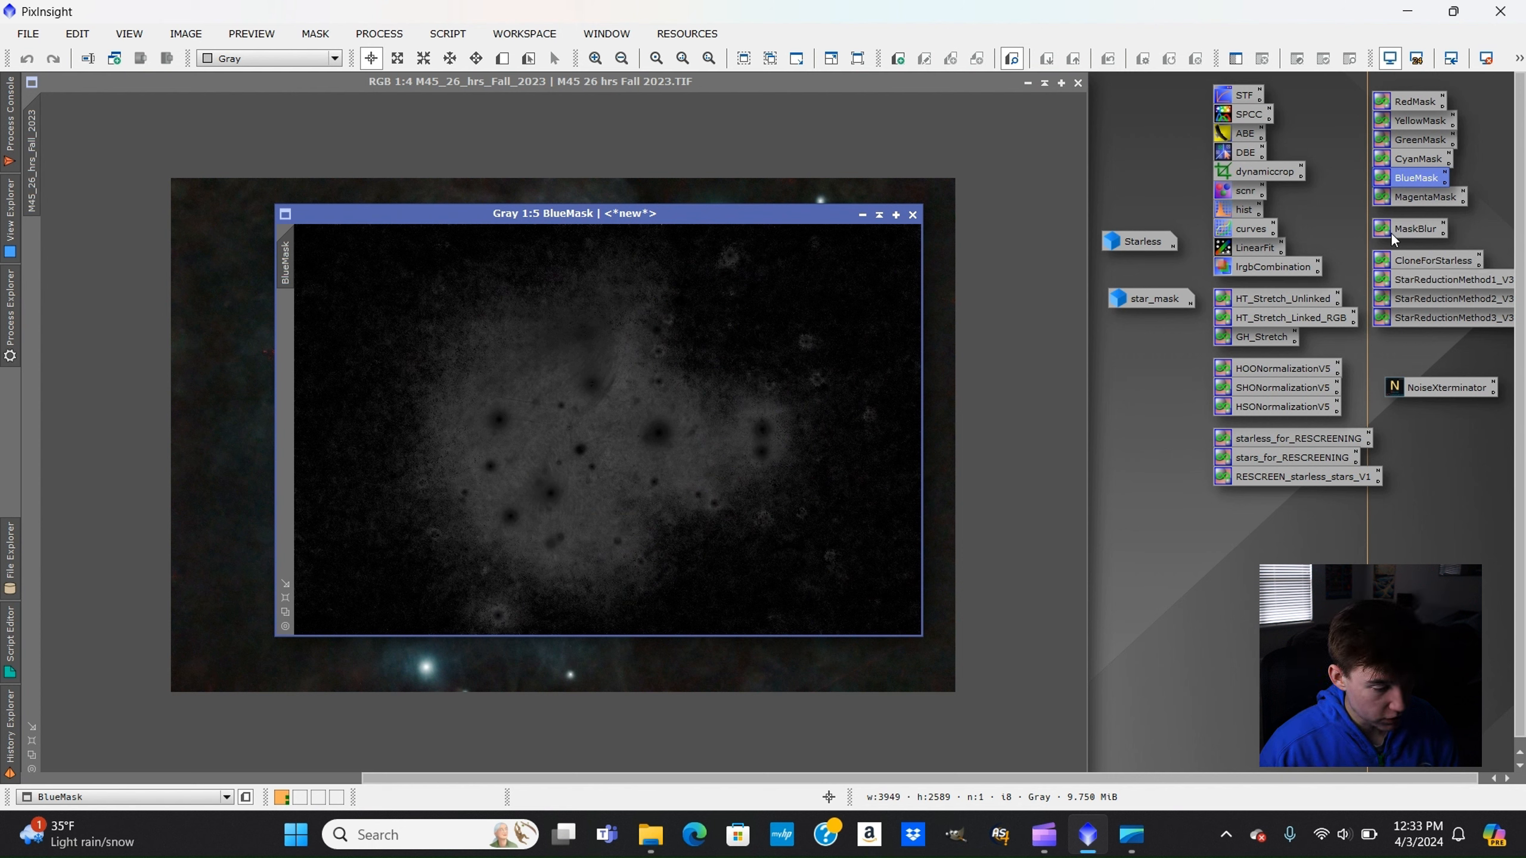
left_click_drag(1392, 235, 884, 342)
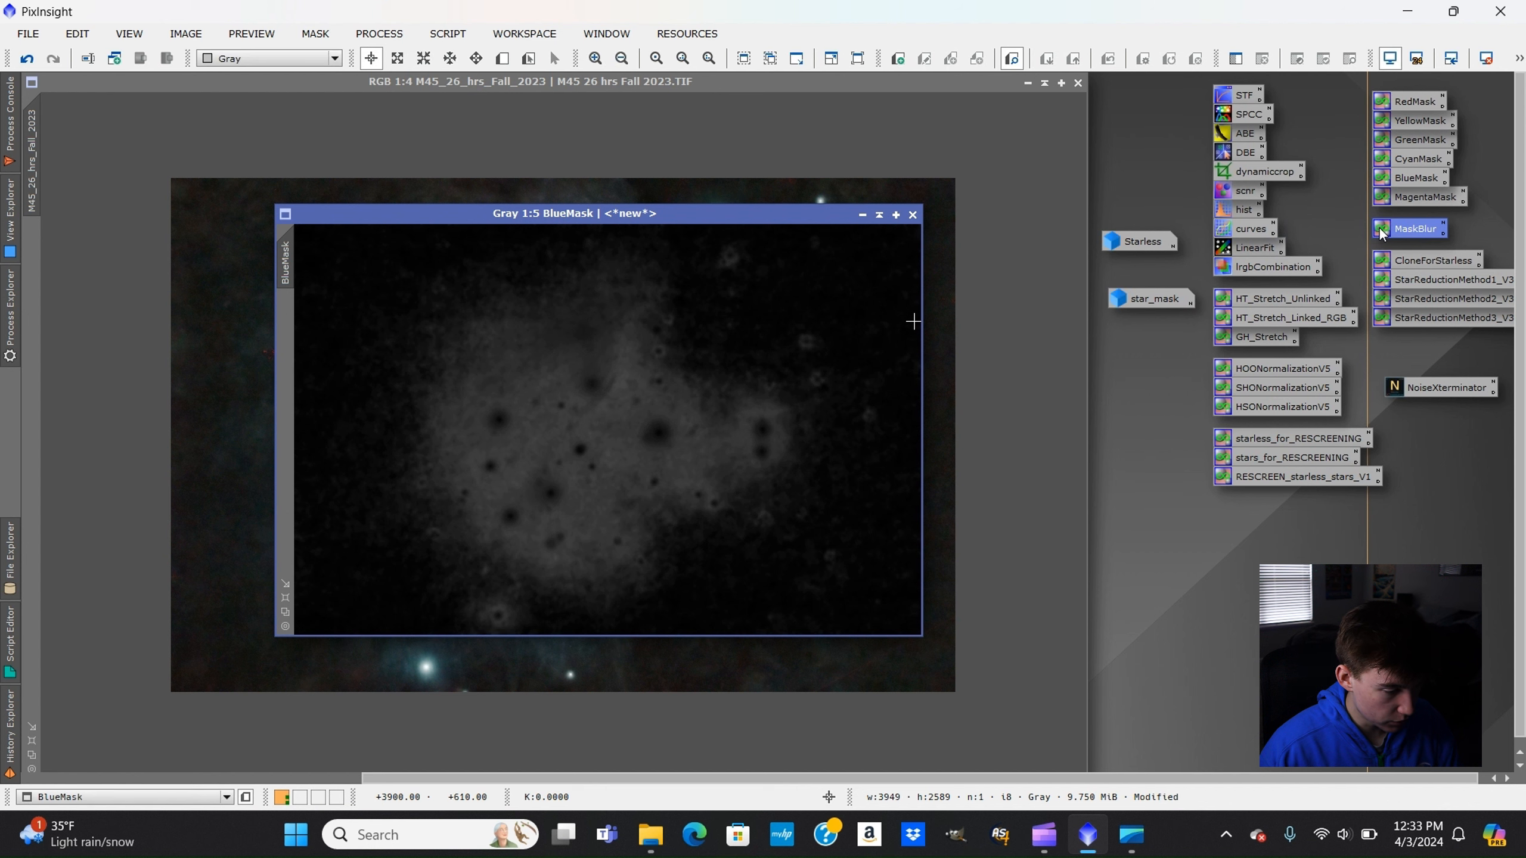
left_click_drag(1379, 229, 626, 402)
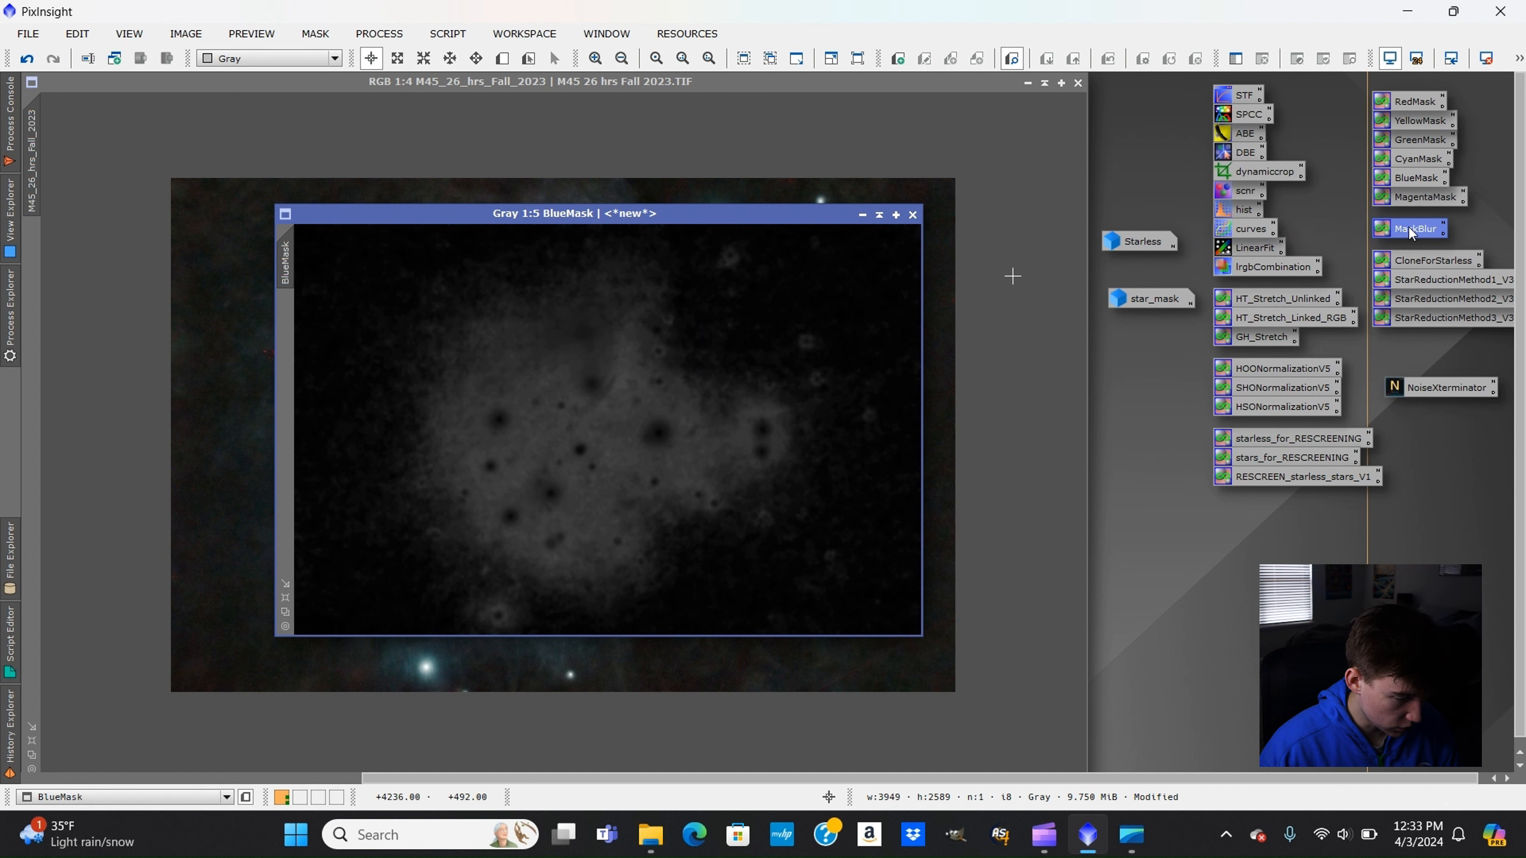
left_click_drag(1409, 229, 721, 444)
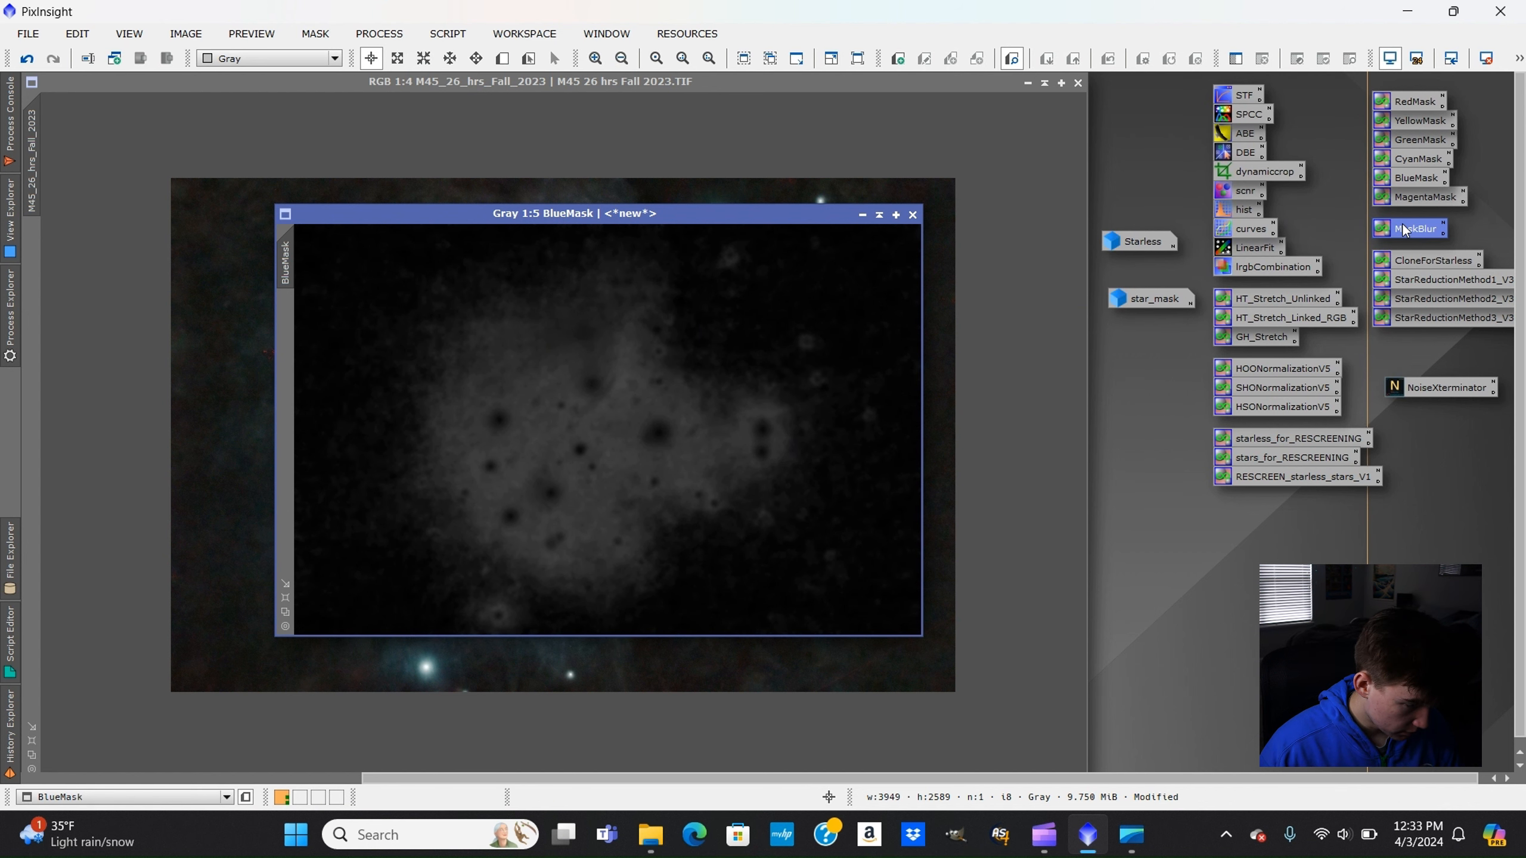
left_click_drag(1402, 228, 742, 272)
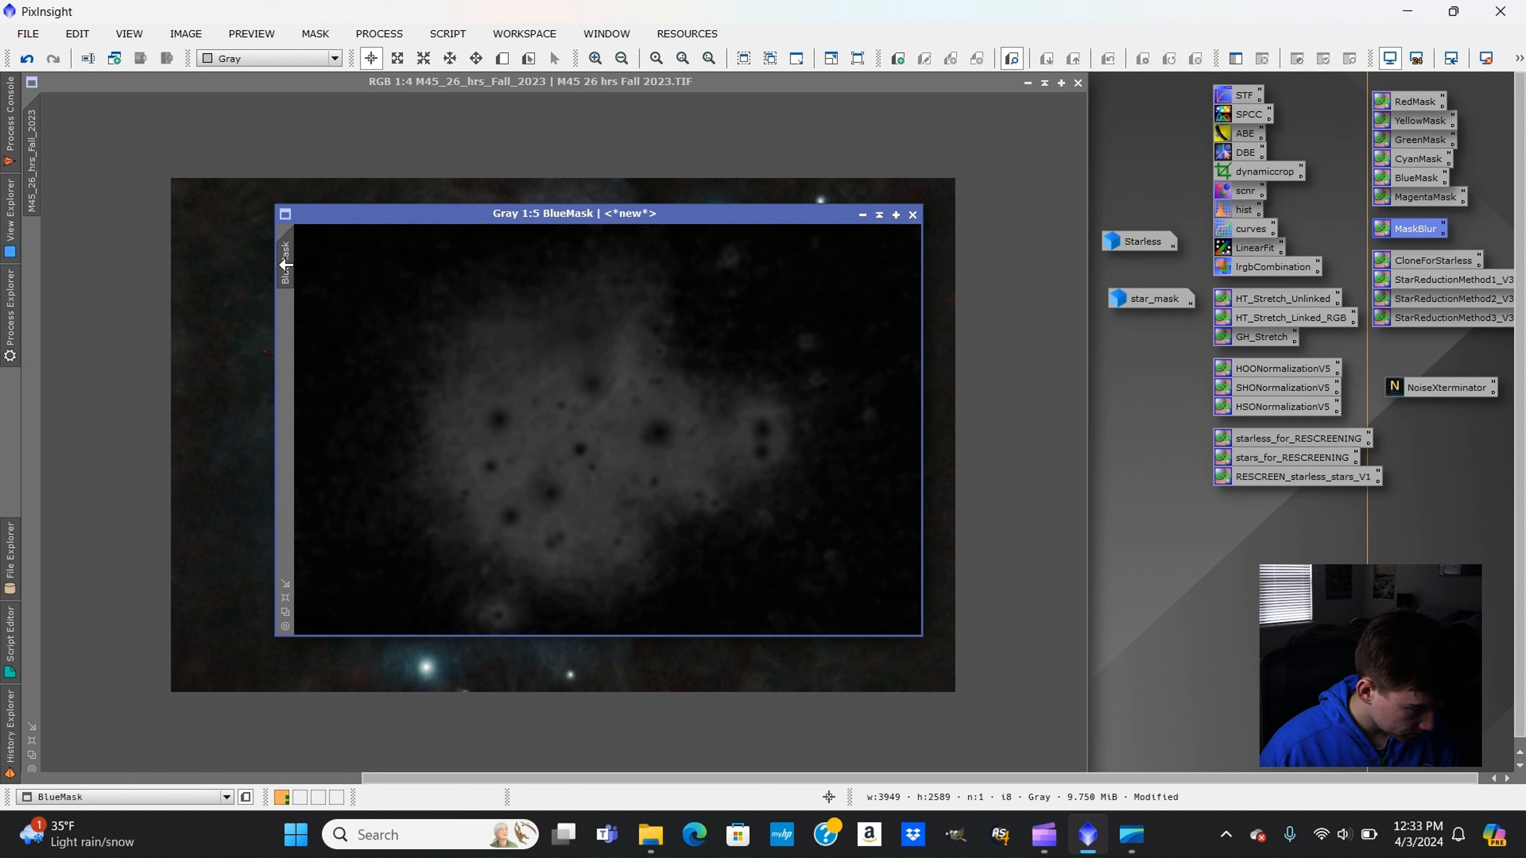
Apply BlueMask as the mask of the M45 image, minimize it and open CurvesTransformation beside the image.
left_click_drag(285, 265, 31, 181)
left_click(862, 215)
double_click(1249, 229)
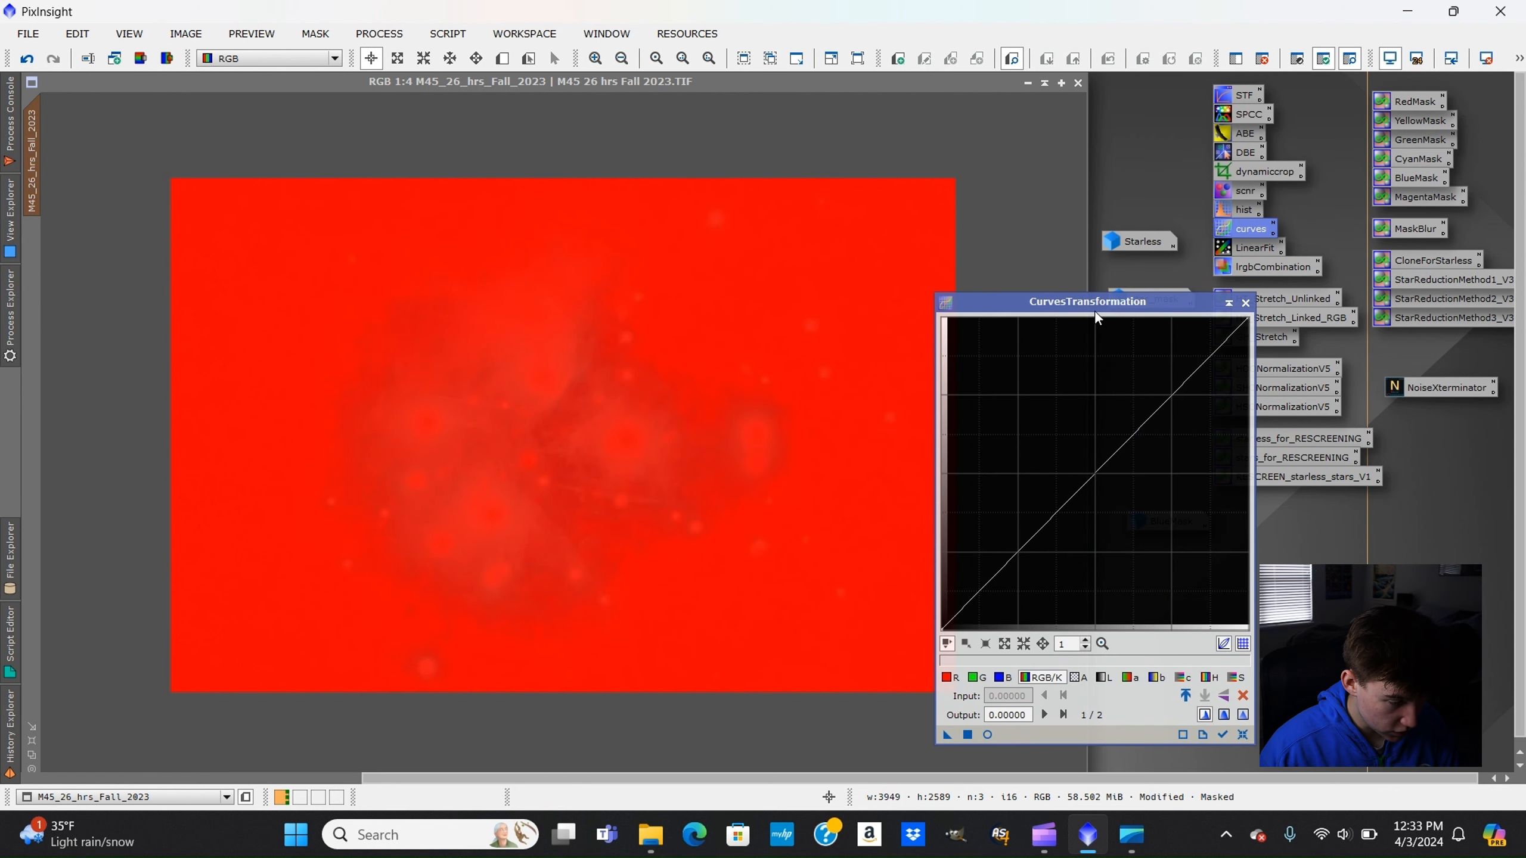
left_click_drag(1092, 306, 1072, 200)
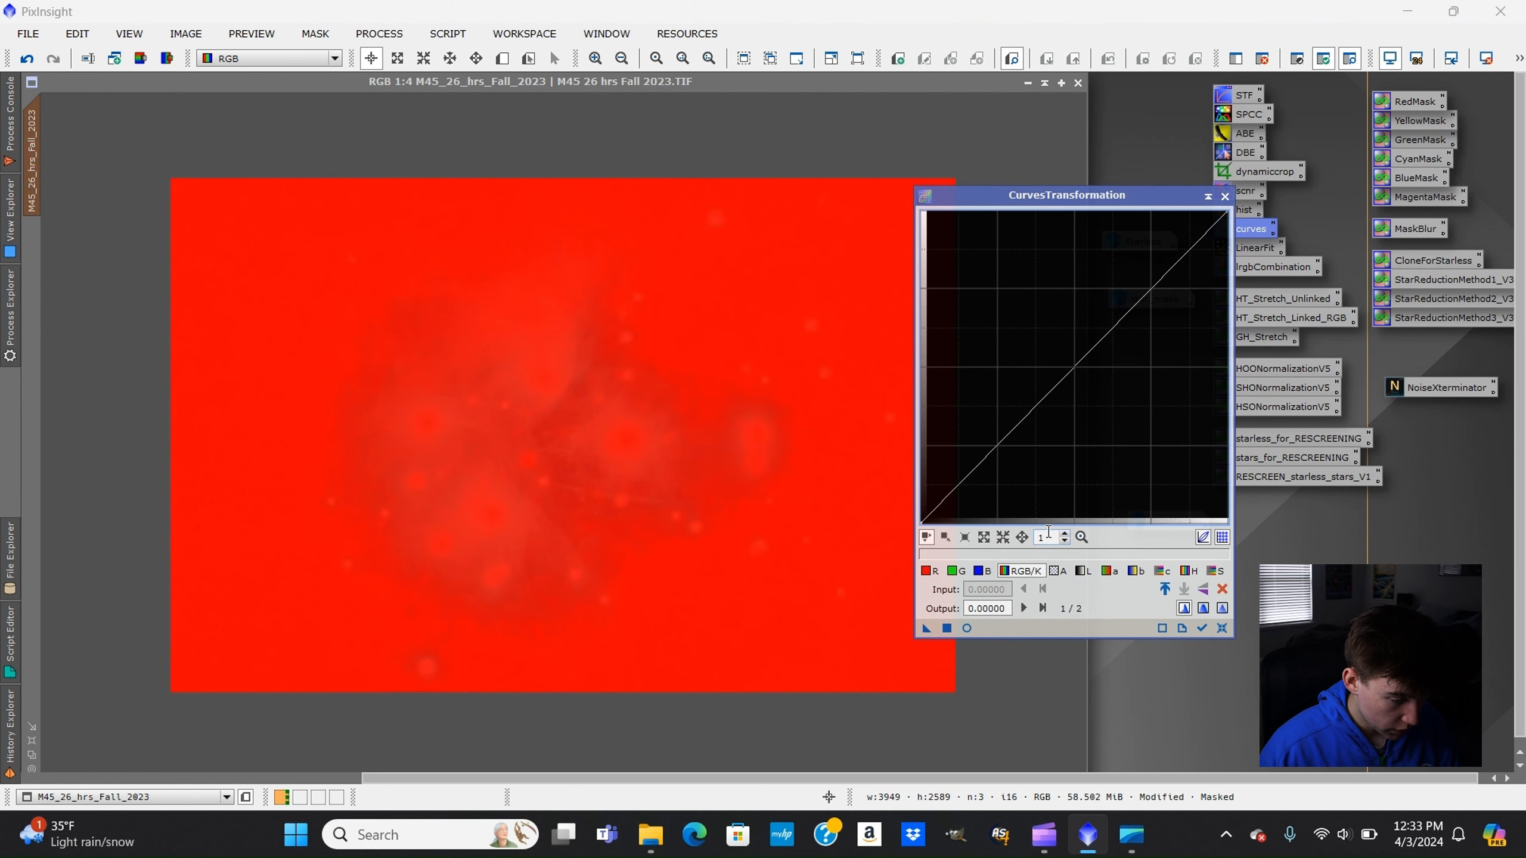
With a real-time preview, raise the blue curve to 0.64975 at input 0.34884 and the saturation curve to 0.57614 at input 0.41860.
left_click(985, 574)
left_click(966, 629)
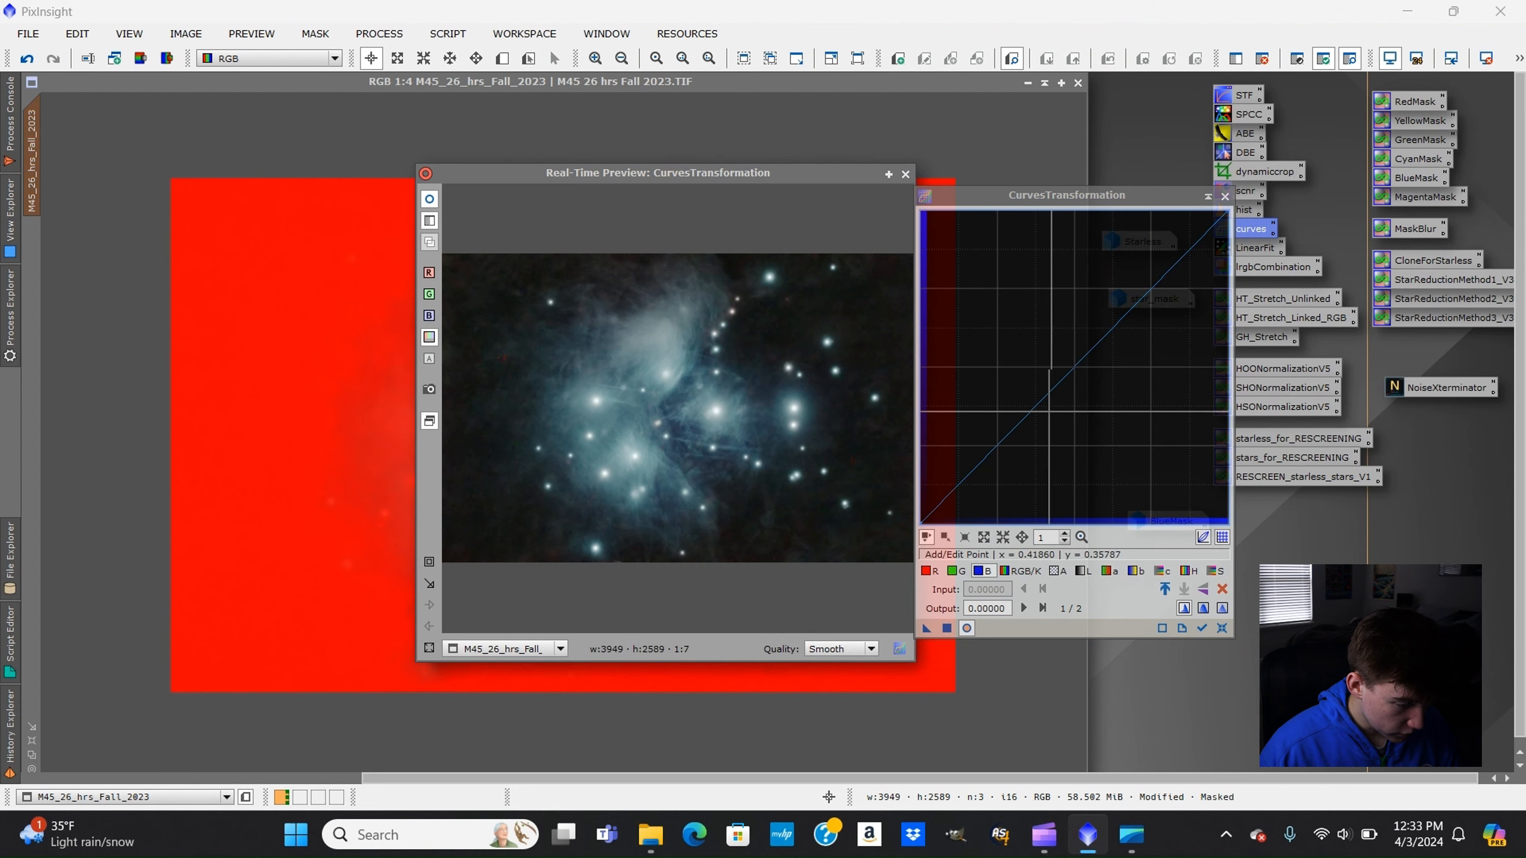
left_click_drag(1067, 366, 1027, 321)
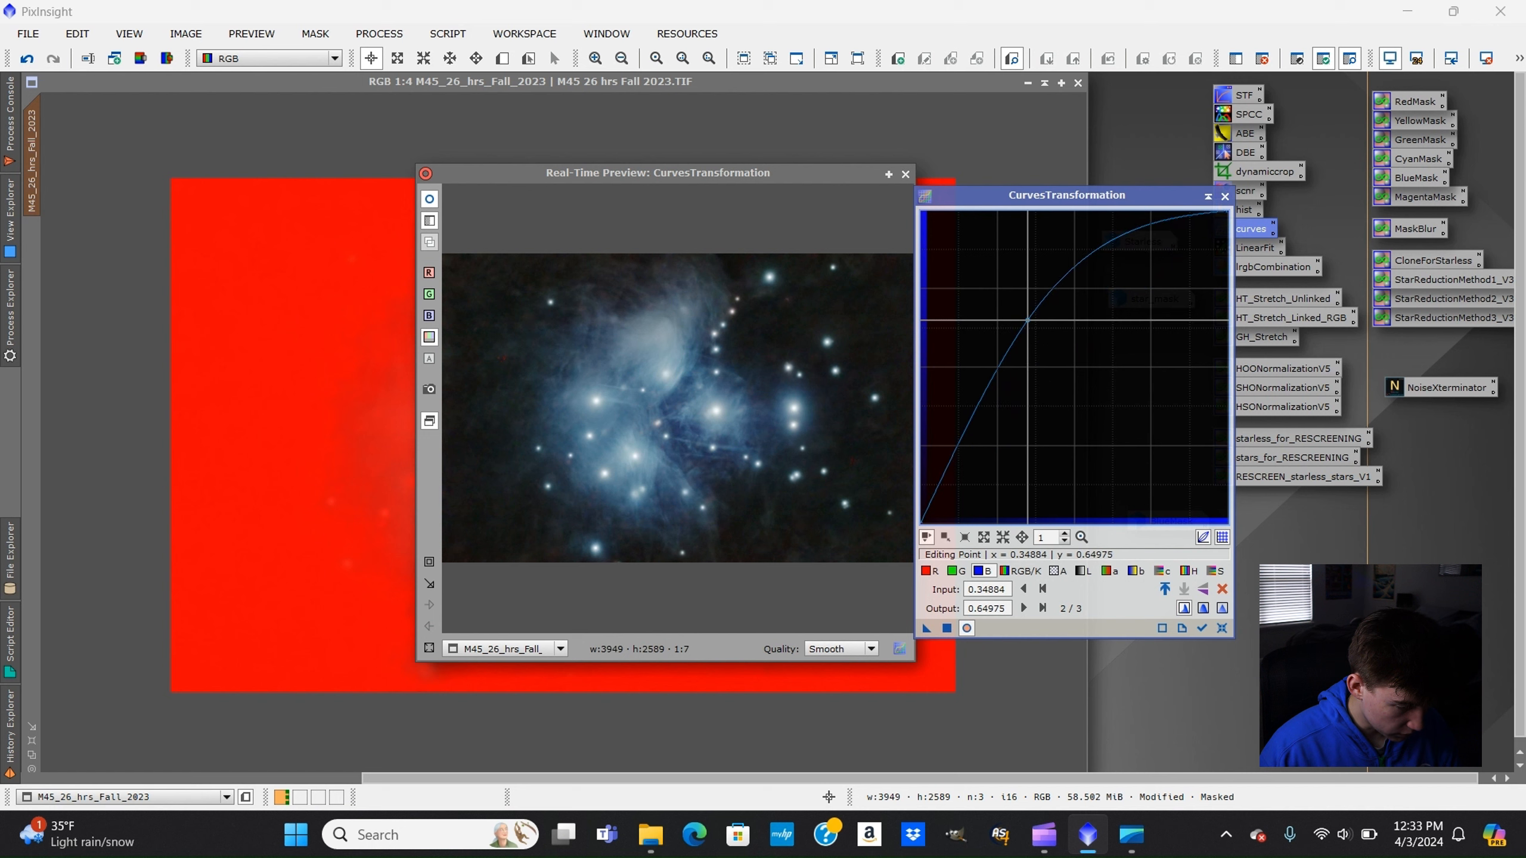
left_click(1215, 571)
left_click(1050, 344)
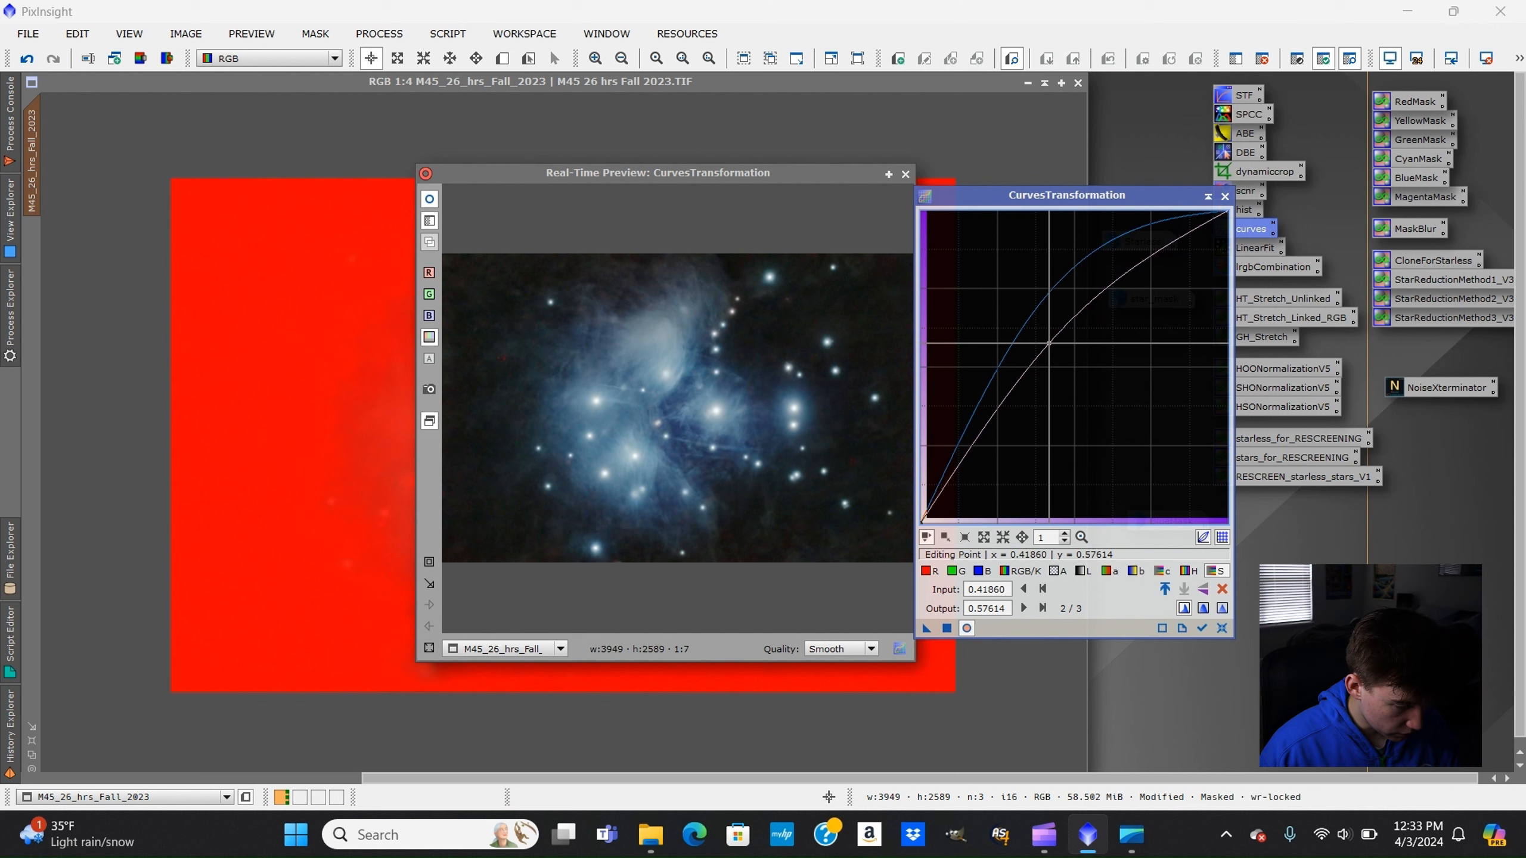
Raise the saturation curve to 0.62183 at input 0.35917, apply the curves to the M45 image, reset them and close CurvesTransformation with its preview.
left_click_drag(1050, 344, 1032, 329)
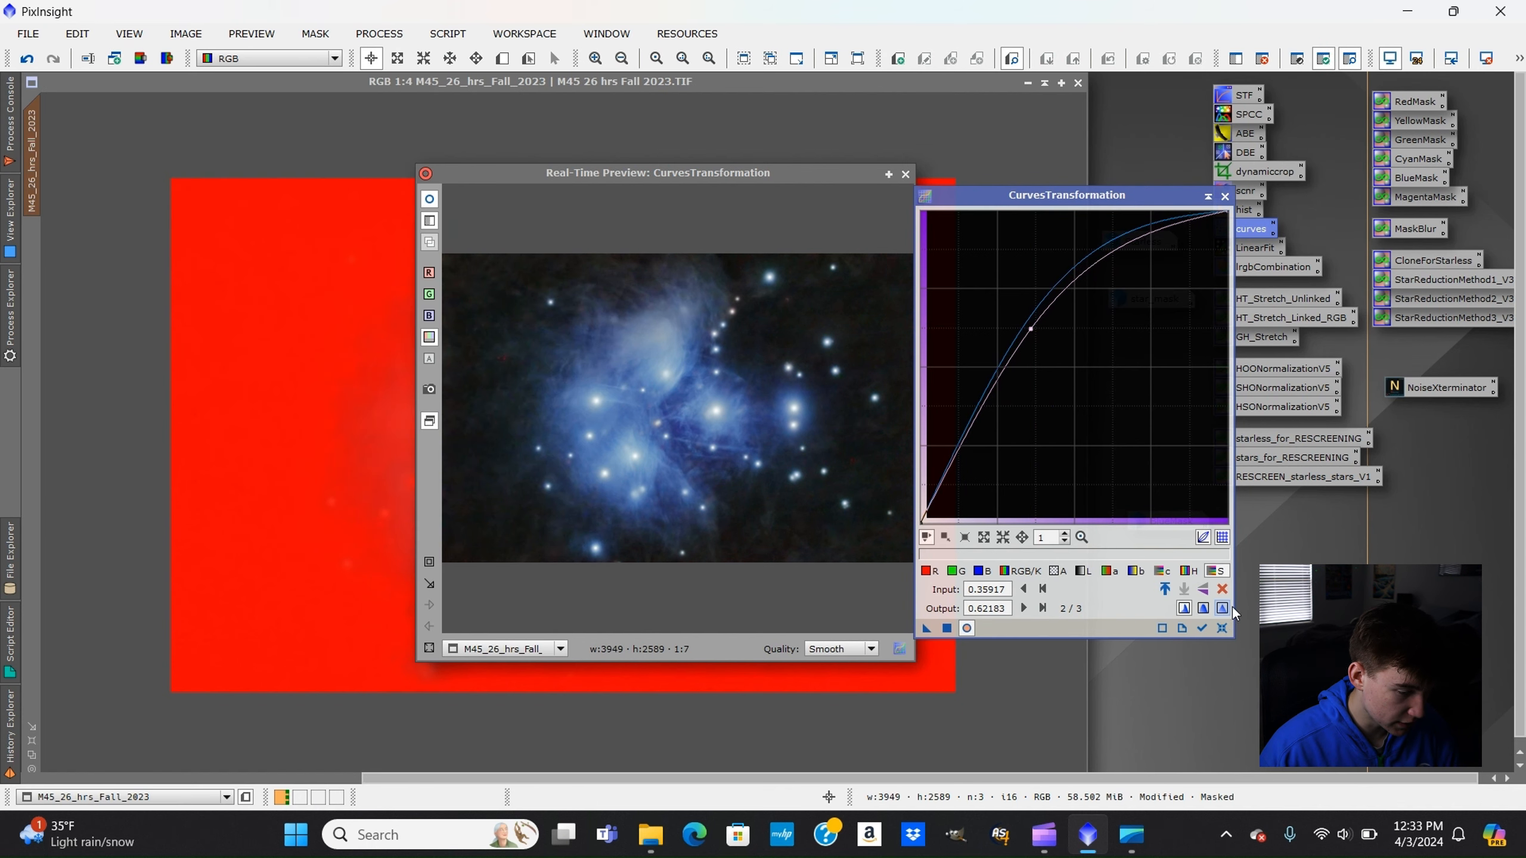
left_click(1223, 628)
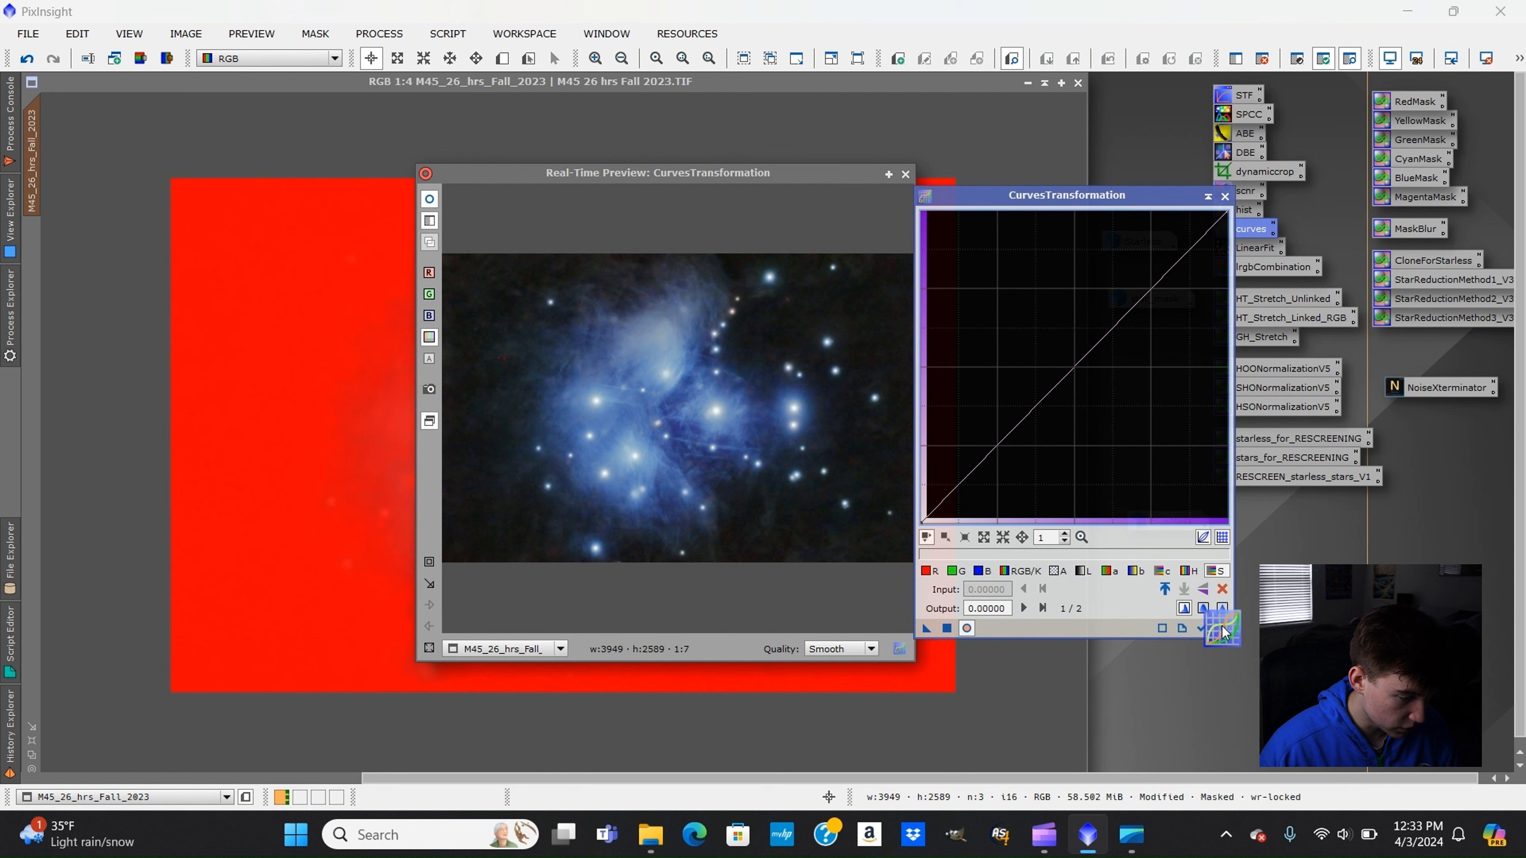
left_click(1224, 197)
left_click(905, 174)
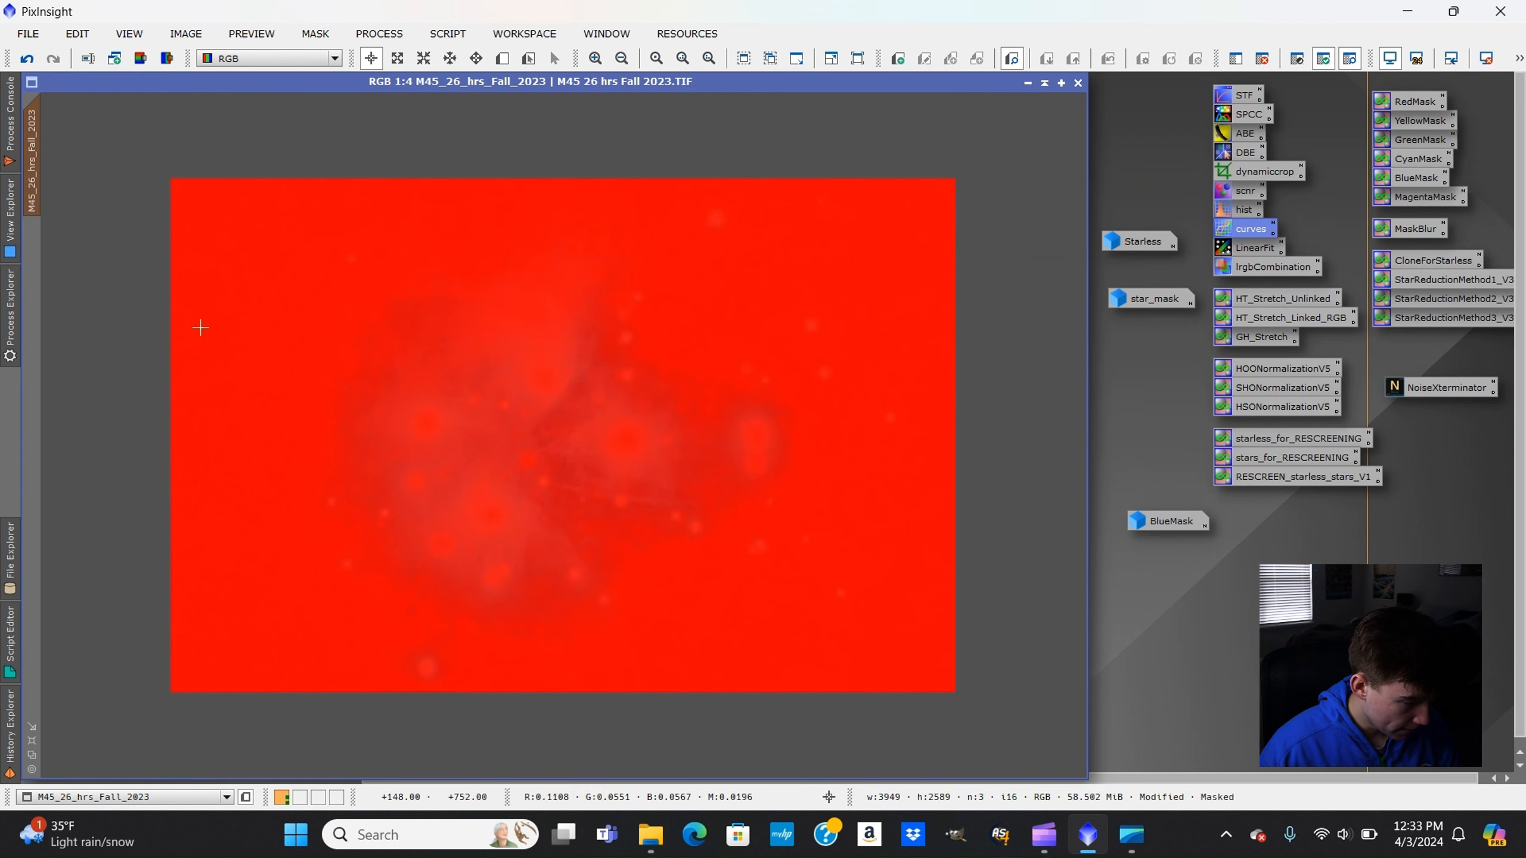
Restore BlueMask and close it for good, removing it as the M45 image's mask, and check the unmasked nebula up close.
double_click(1157, 514)
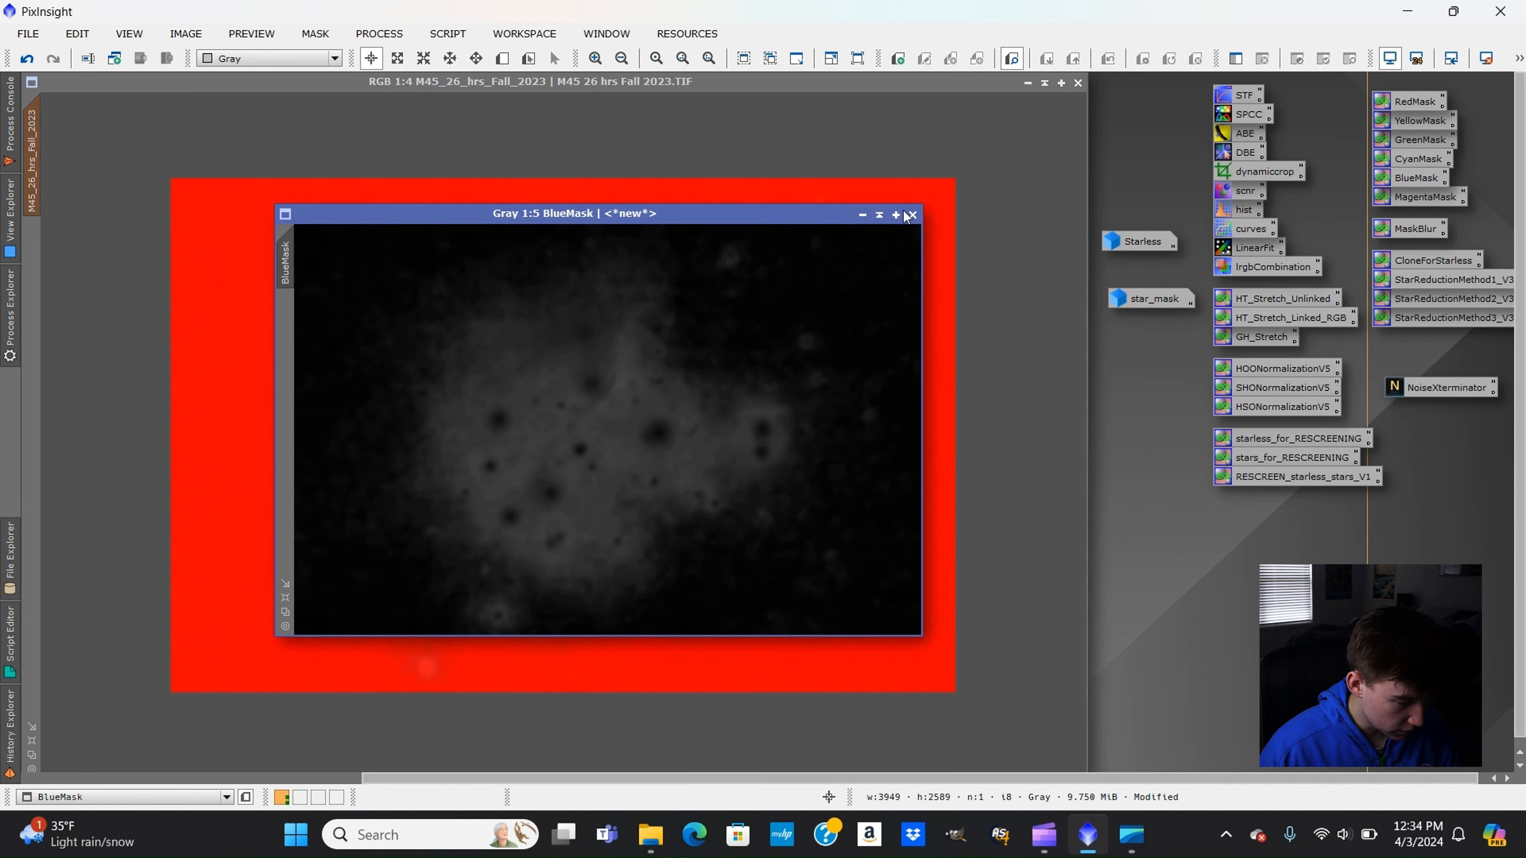
left_click(912, 215)
left_click(820, 458)
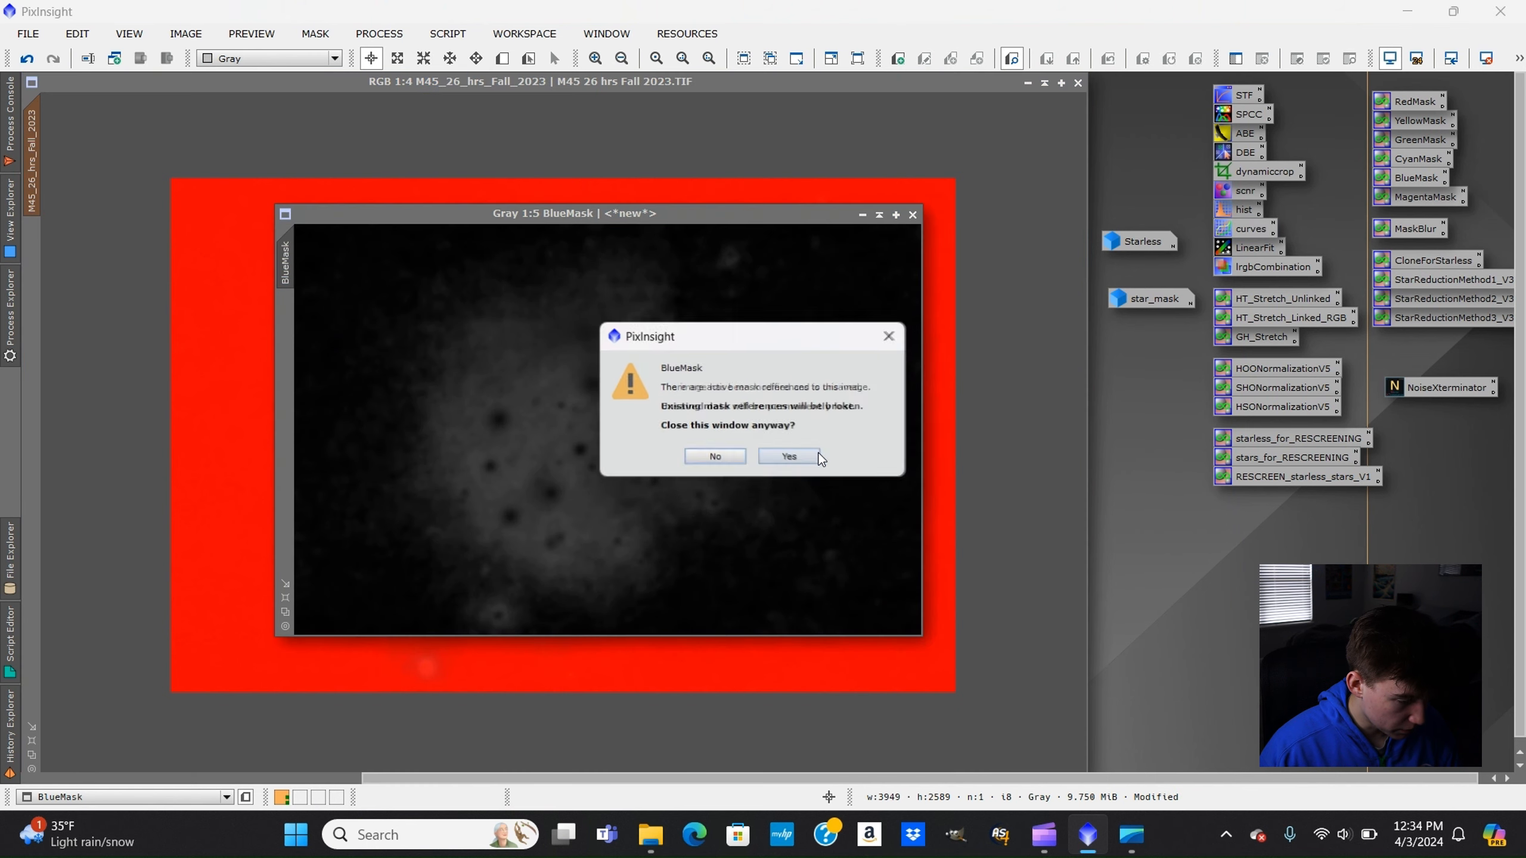
scroll(434, 463, "up", 2)
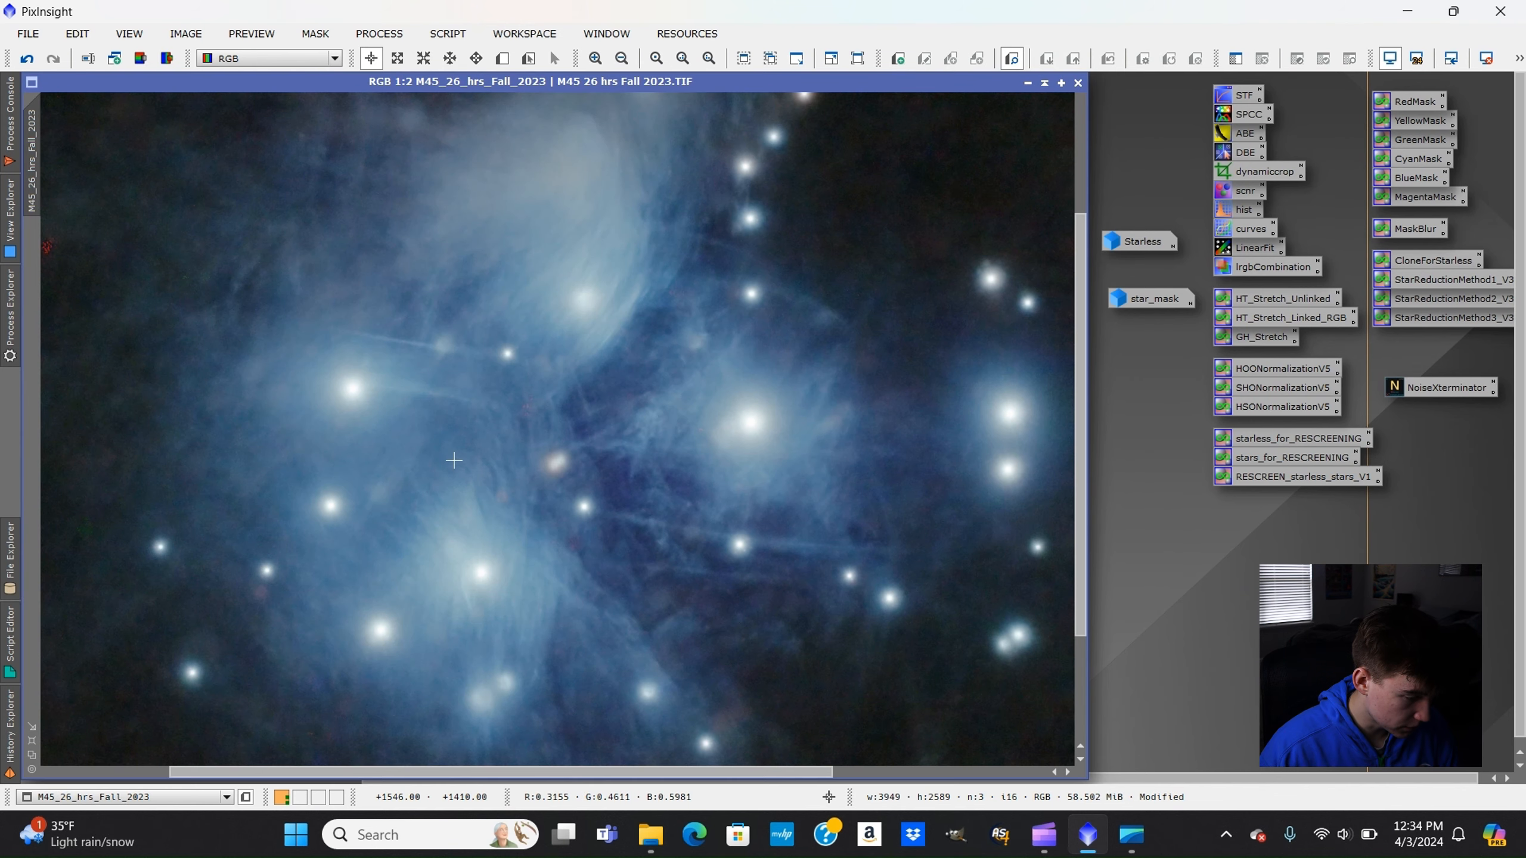
scroll(445, 463, "down", 2)
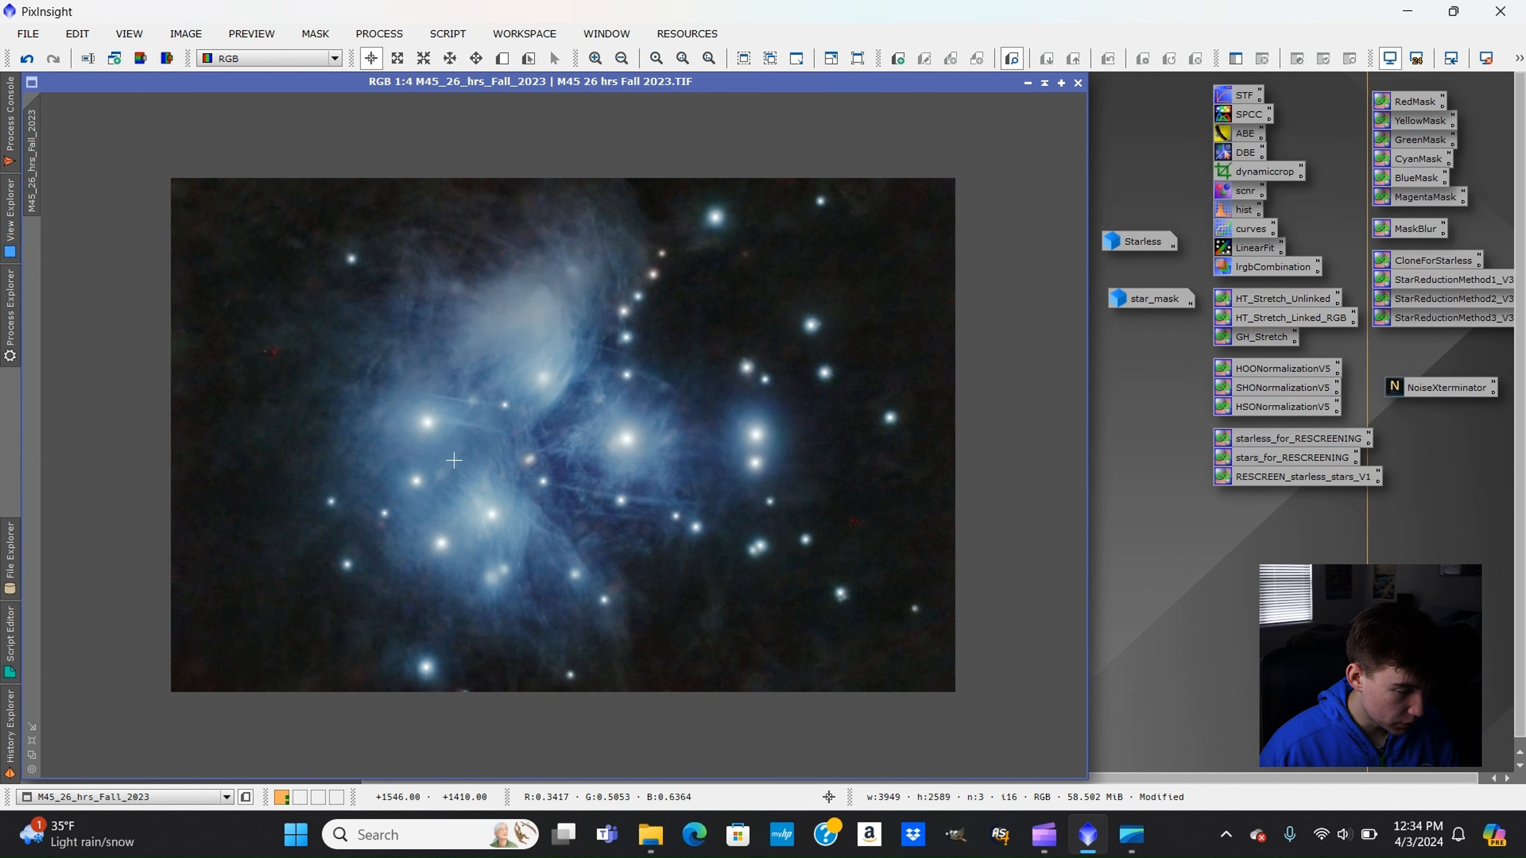
scroll(453, 460, "up", 1)
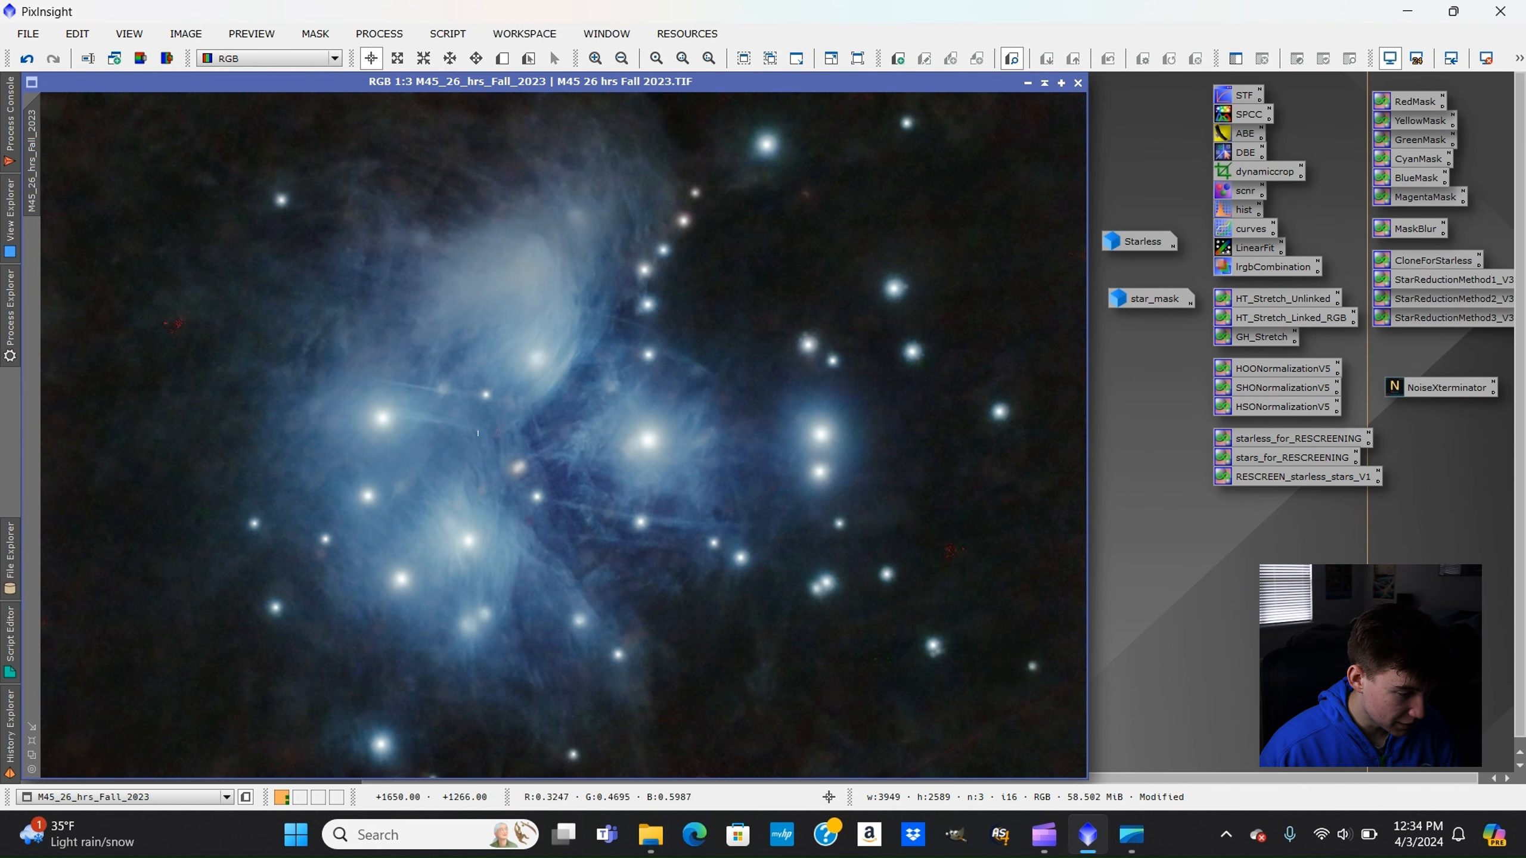
Minimize the M45 image out of the way and open star_mask in an enlarged window in its place.
left_click(1026, 84)
left_click_drag(636, 447, 1075, 121)
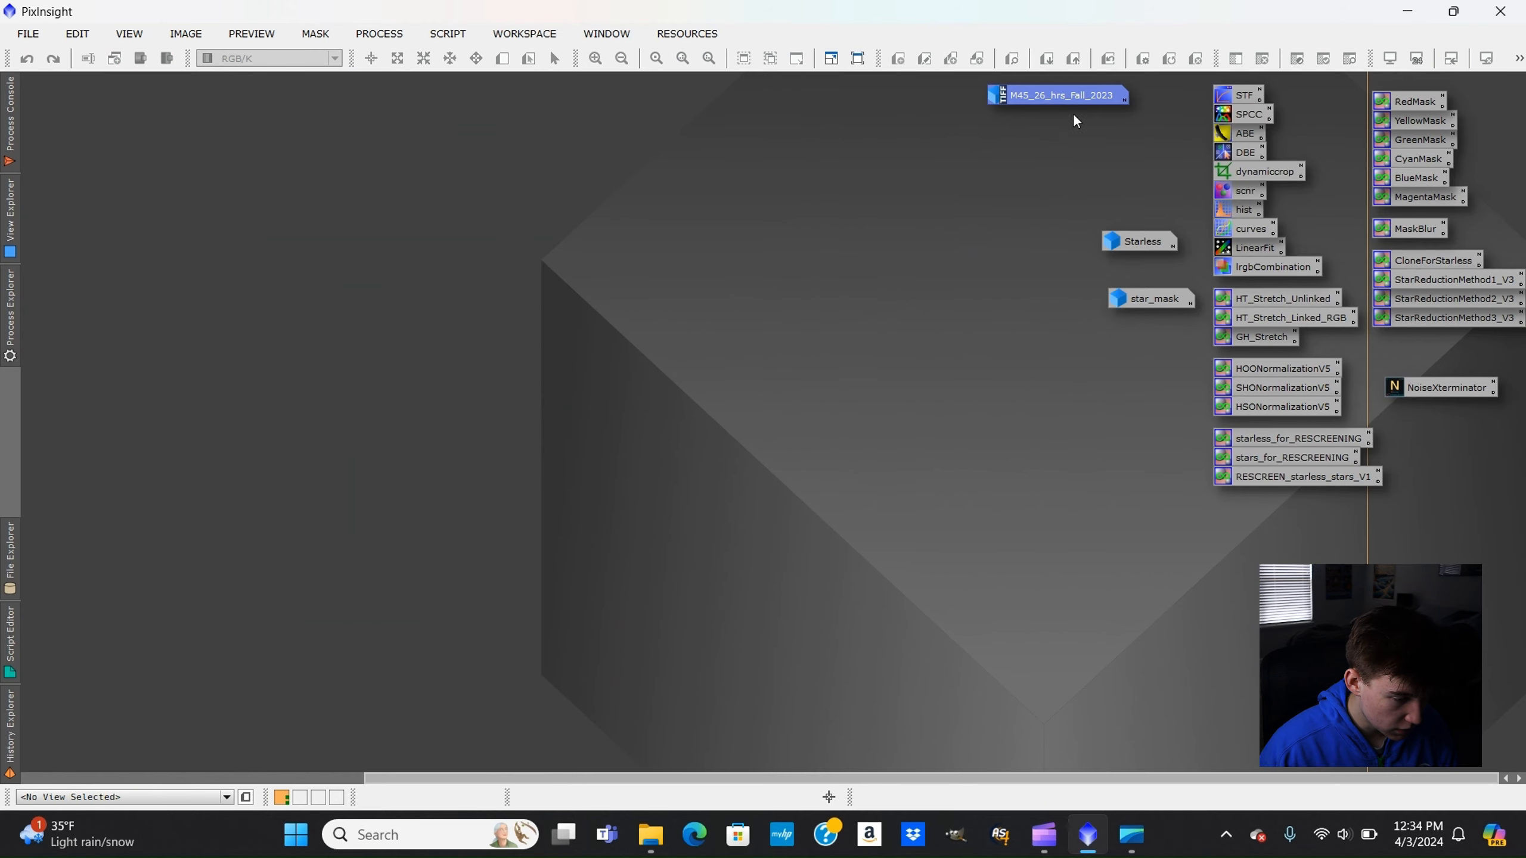
double_click(1151, 299)
scroll(443, 351, "up", 4)
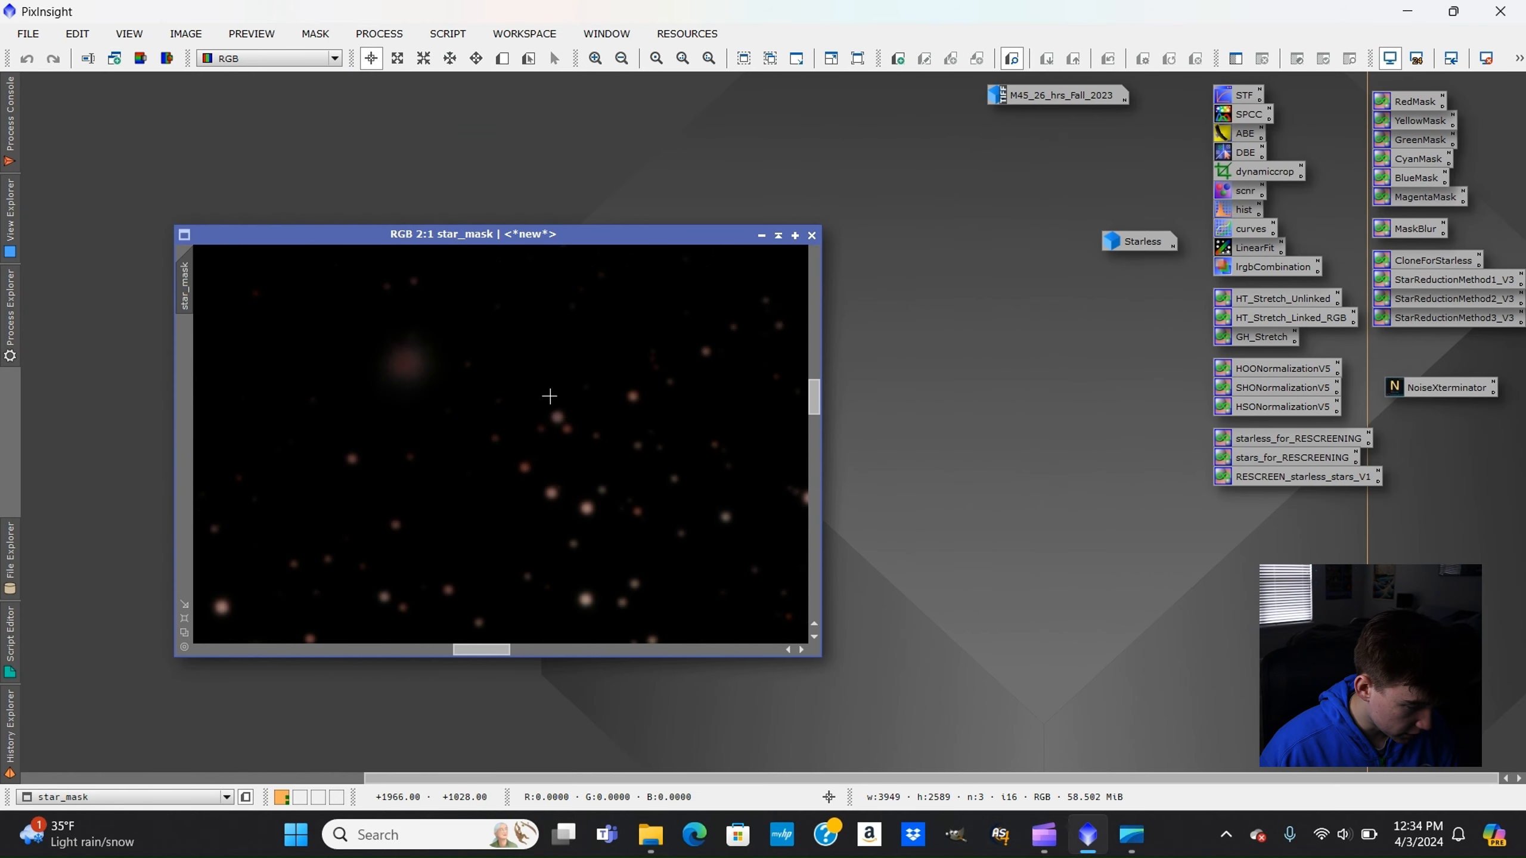
scroll(549, 397, "down", 6)
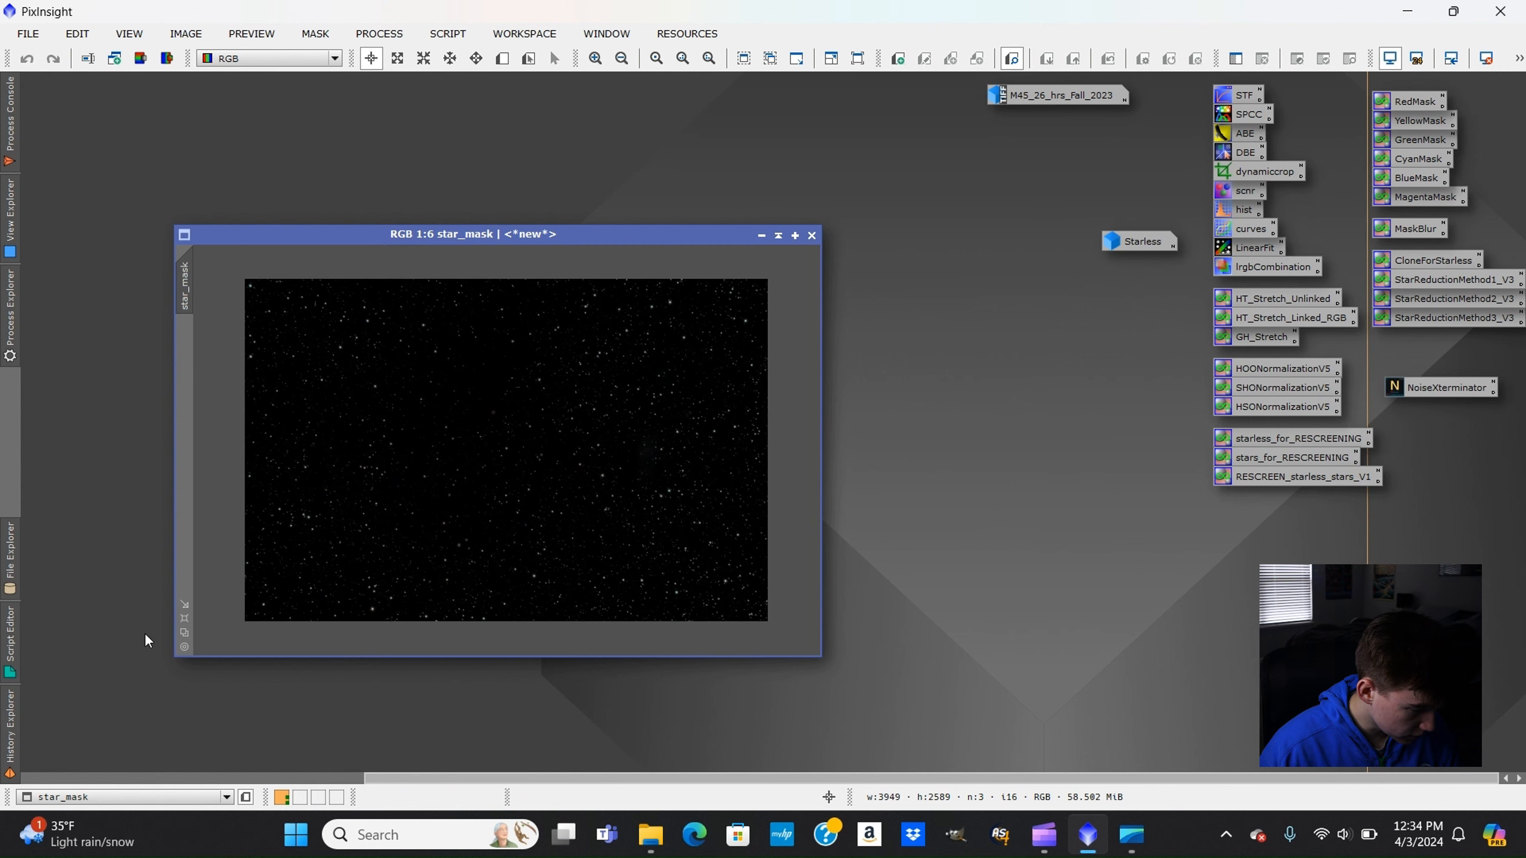
left_click(184, 631)
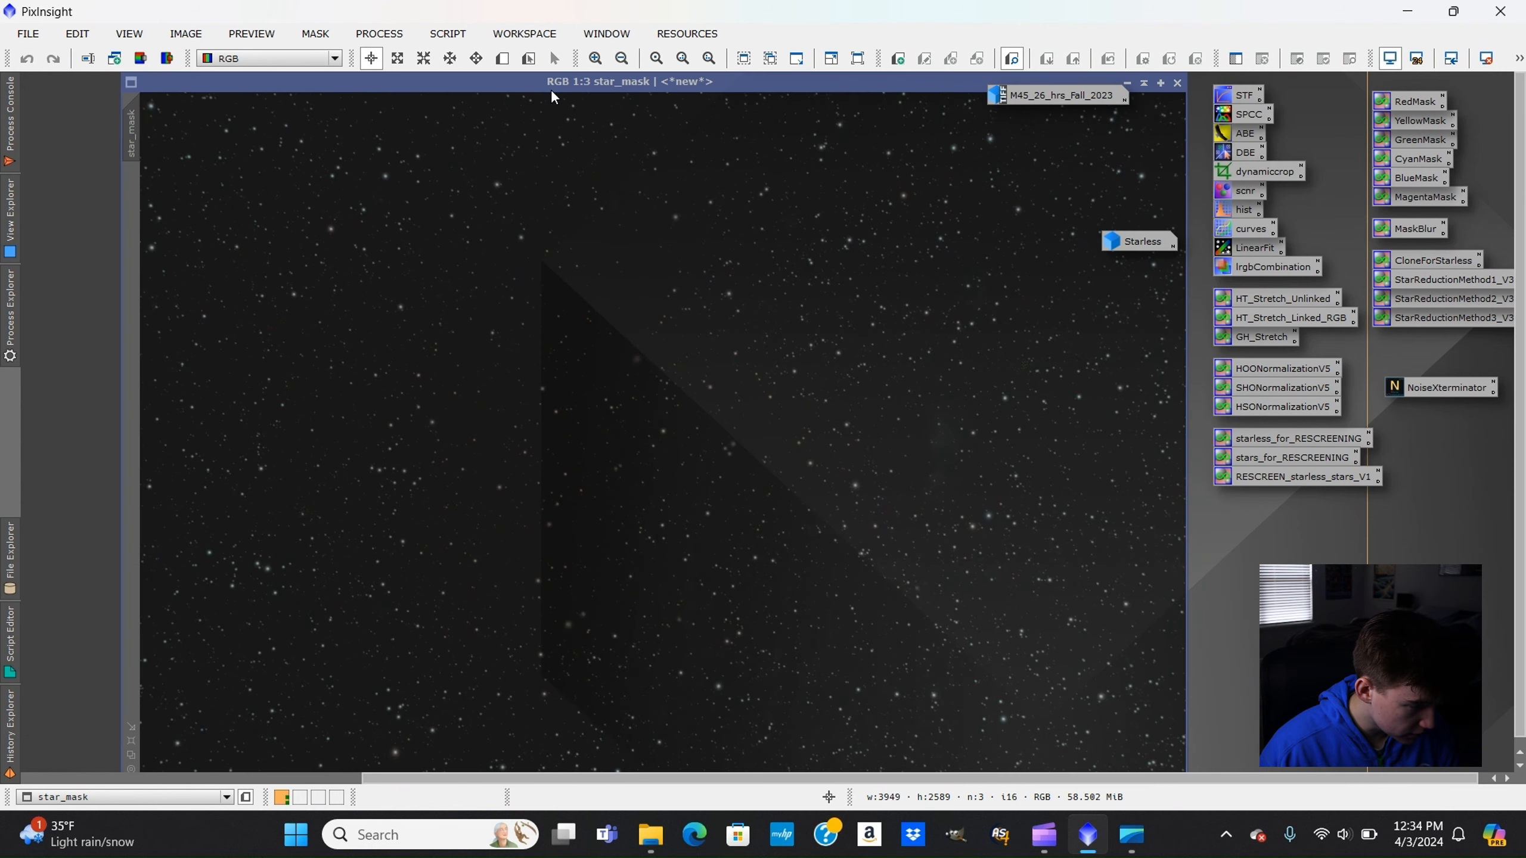
left_click_drag(551, 96, 469, 85)
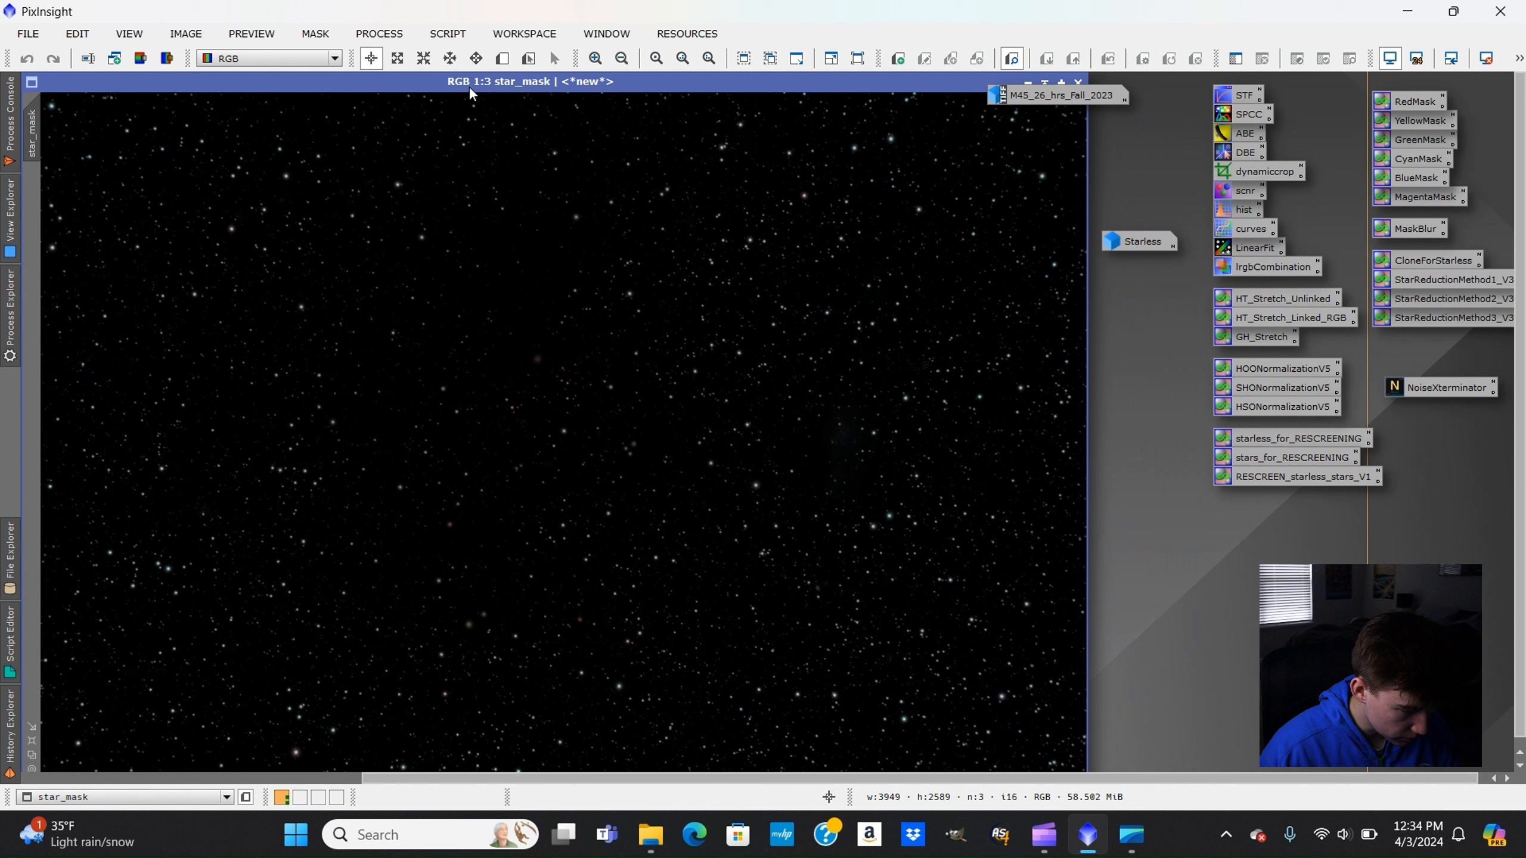
With a CurvesTransformation preview, raise star_mask's saturation curve to 0.83756 at input 0.13437, apply it, reset the curves and close the preview.
double_click(1240, 234)
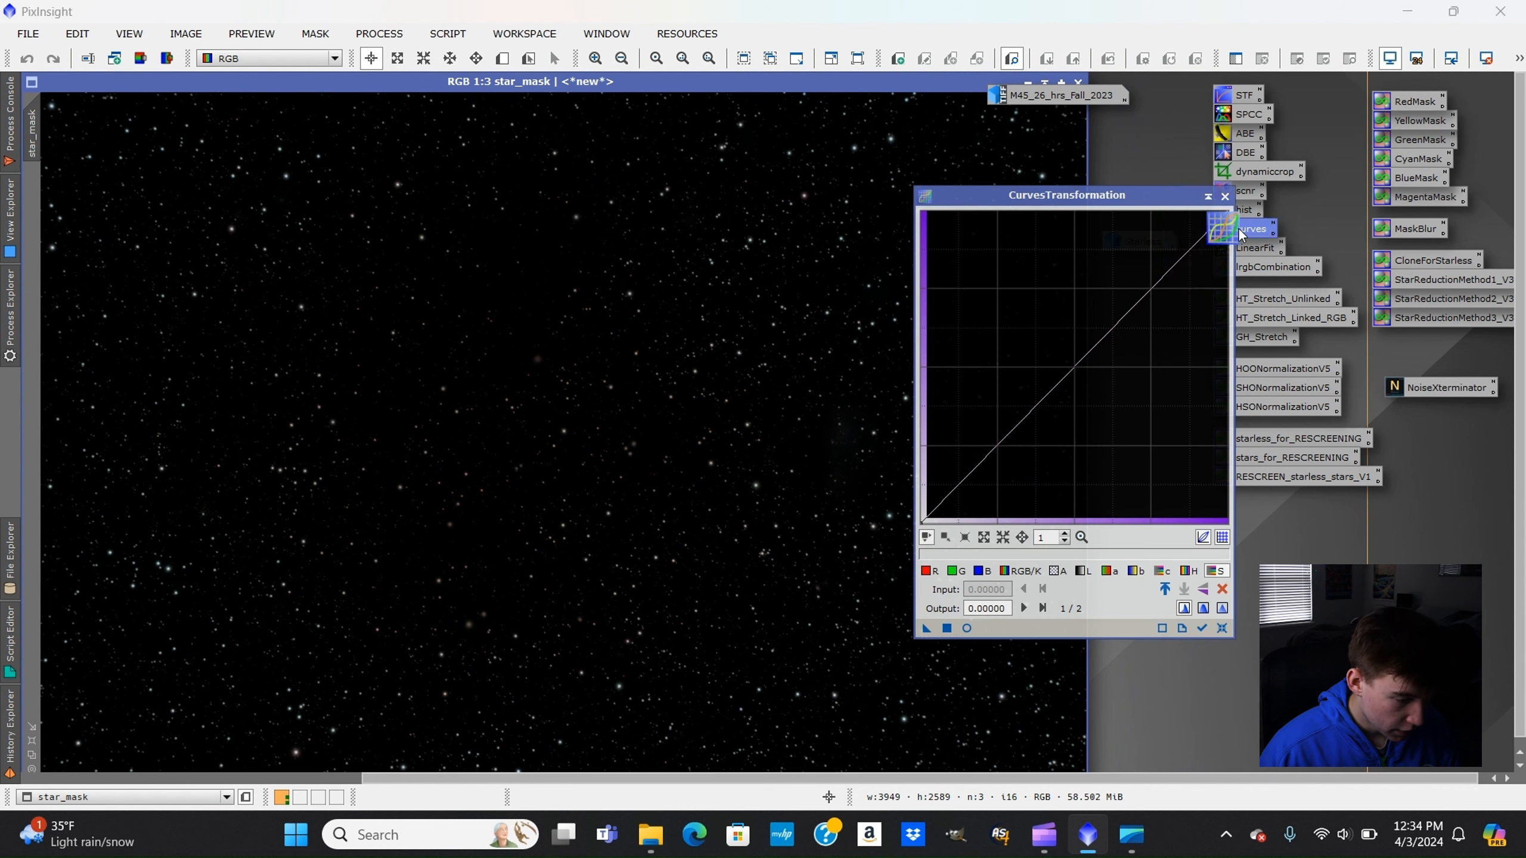
left_click(967, 628)
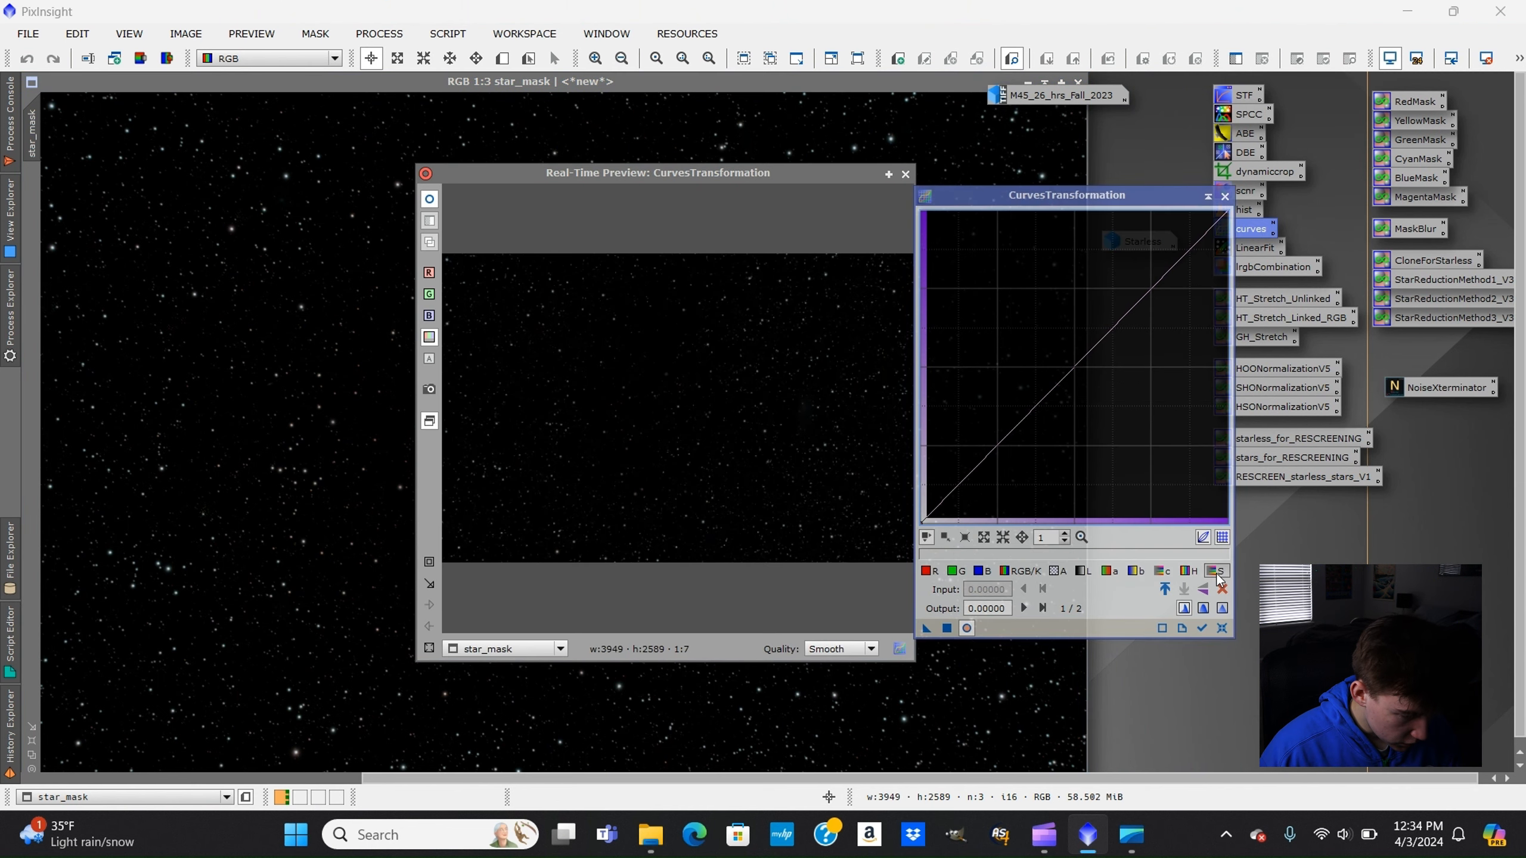
left_click_drag(1031, 410, 964, 261)
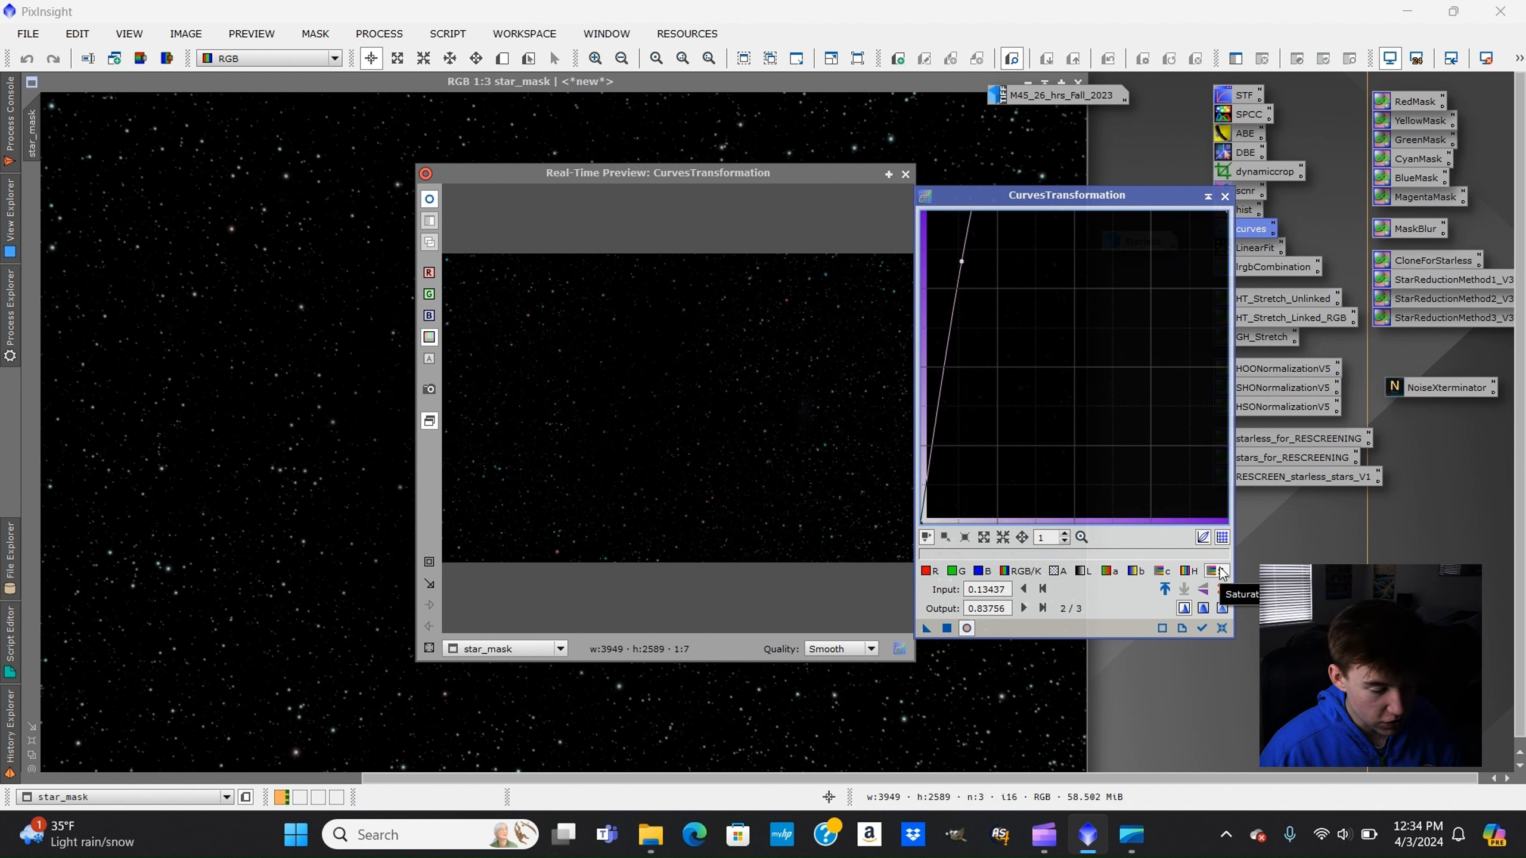
left_click(947, 628)
left_click(1224, 629)
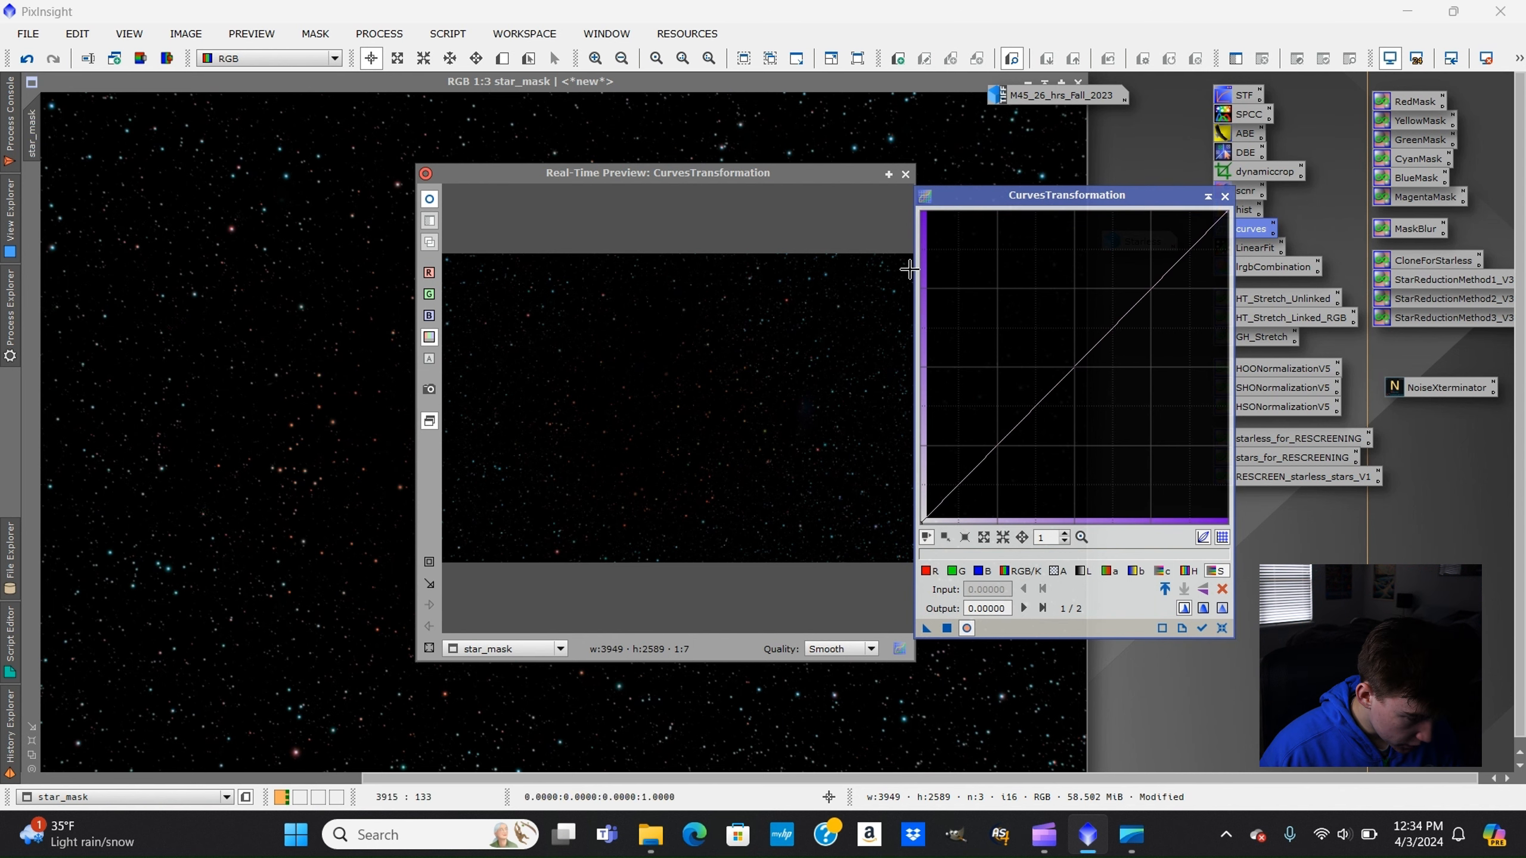
left_click(905, 174)
Remove red from star_mask with SCNR, using Average Neutral protection and an amount of 0.45.
scroll(611, 467, "up", 3)
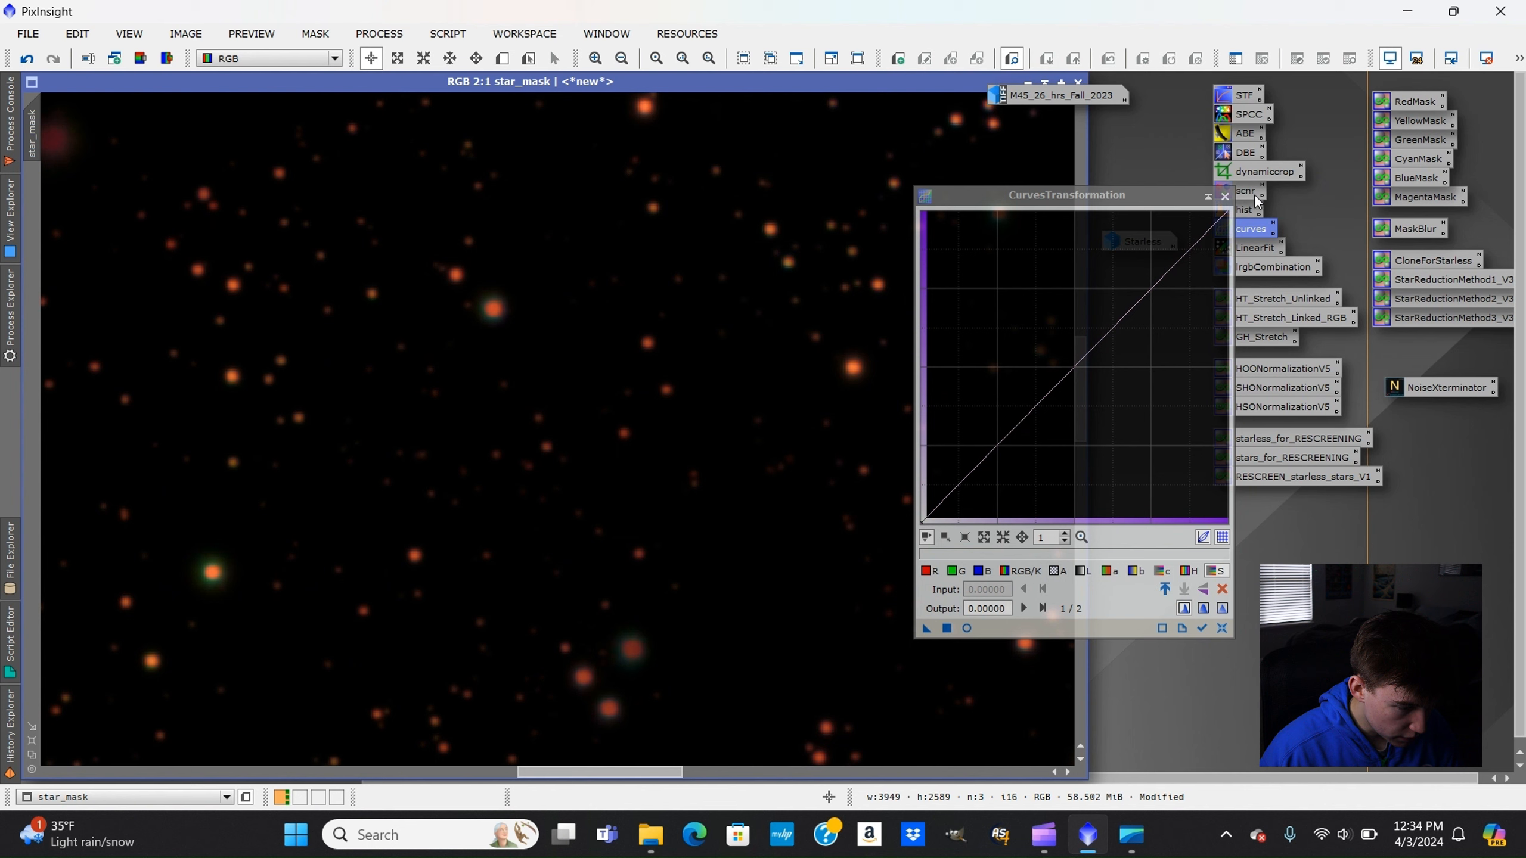
left_click_drag(1164, 196, 1301, 474)
double_click(1232, 193)
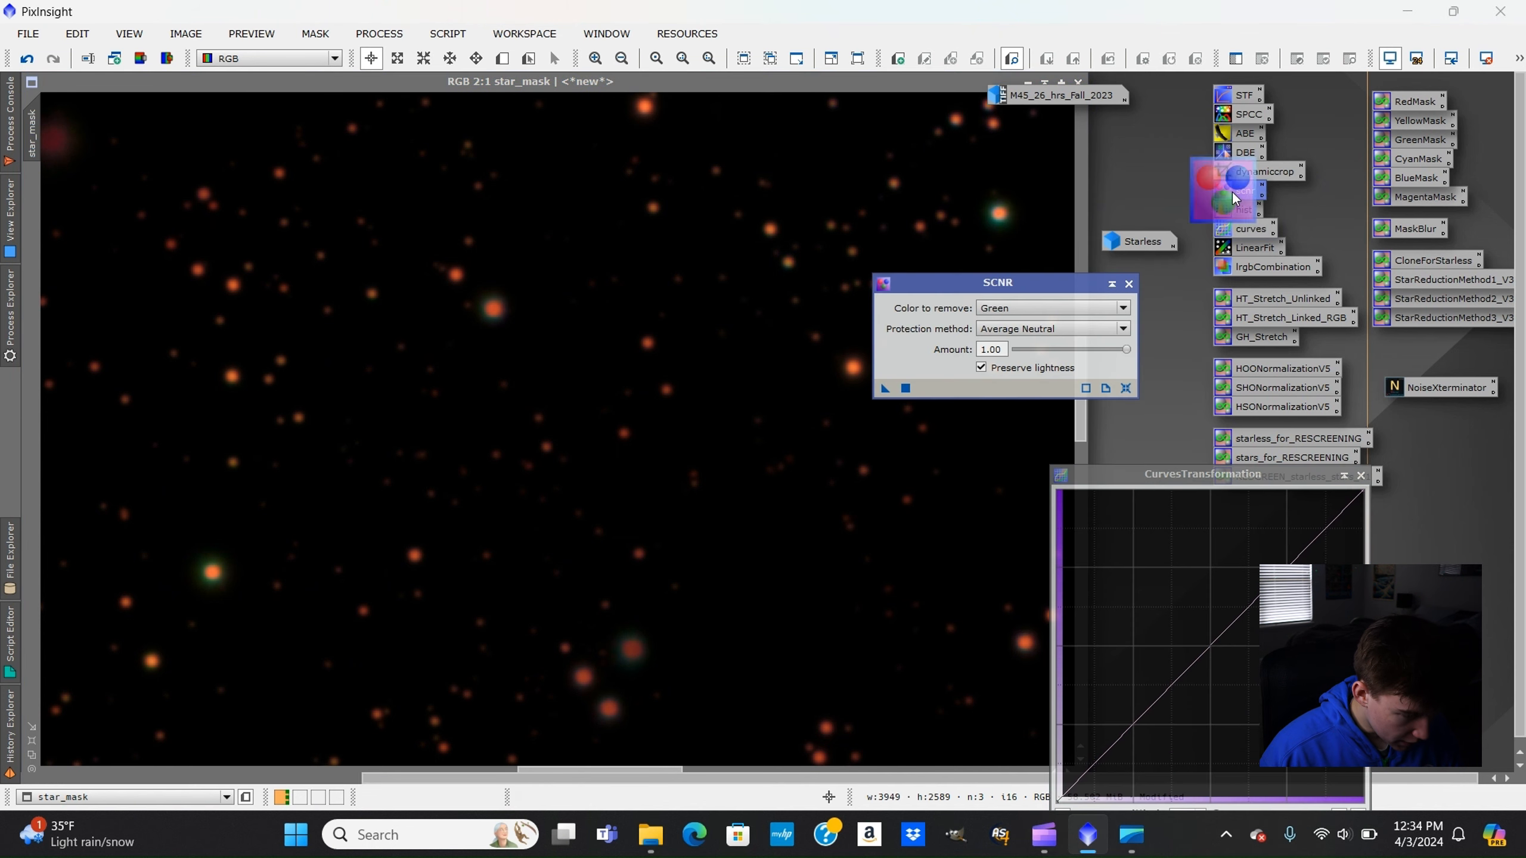
left_click(1116, 310)
left_click(1093, 323)
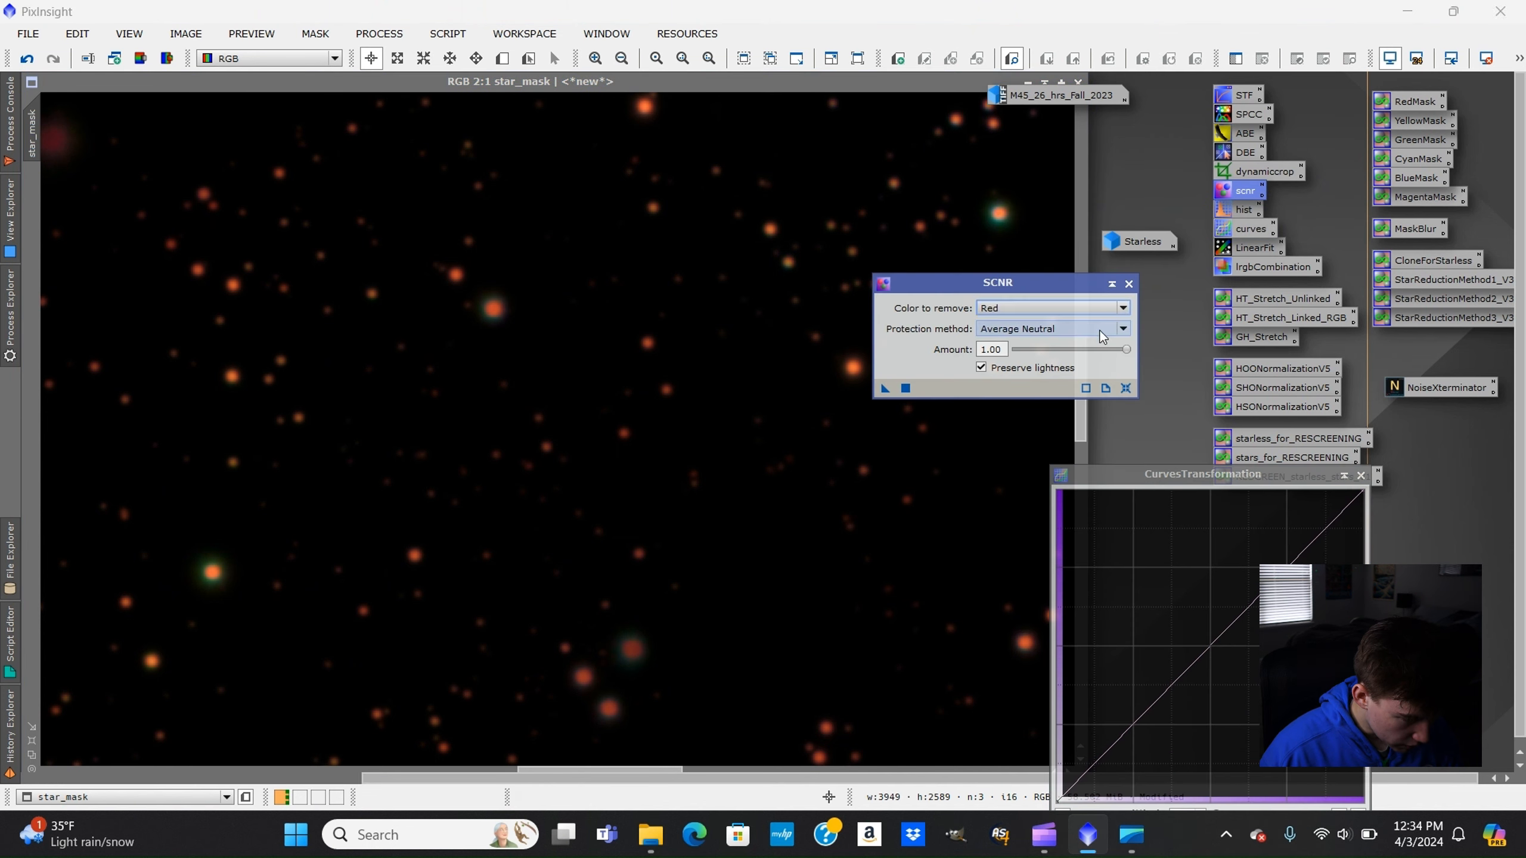
left_click_drag(1123, 352, 1111, 353)
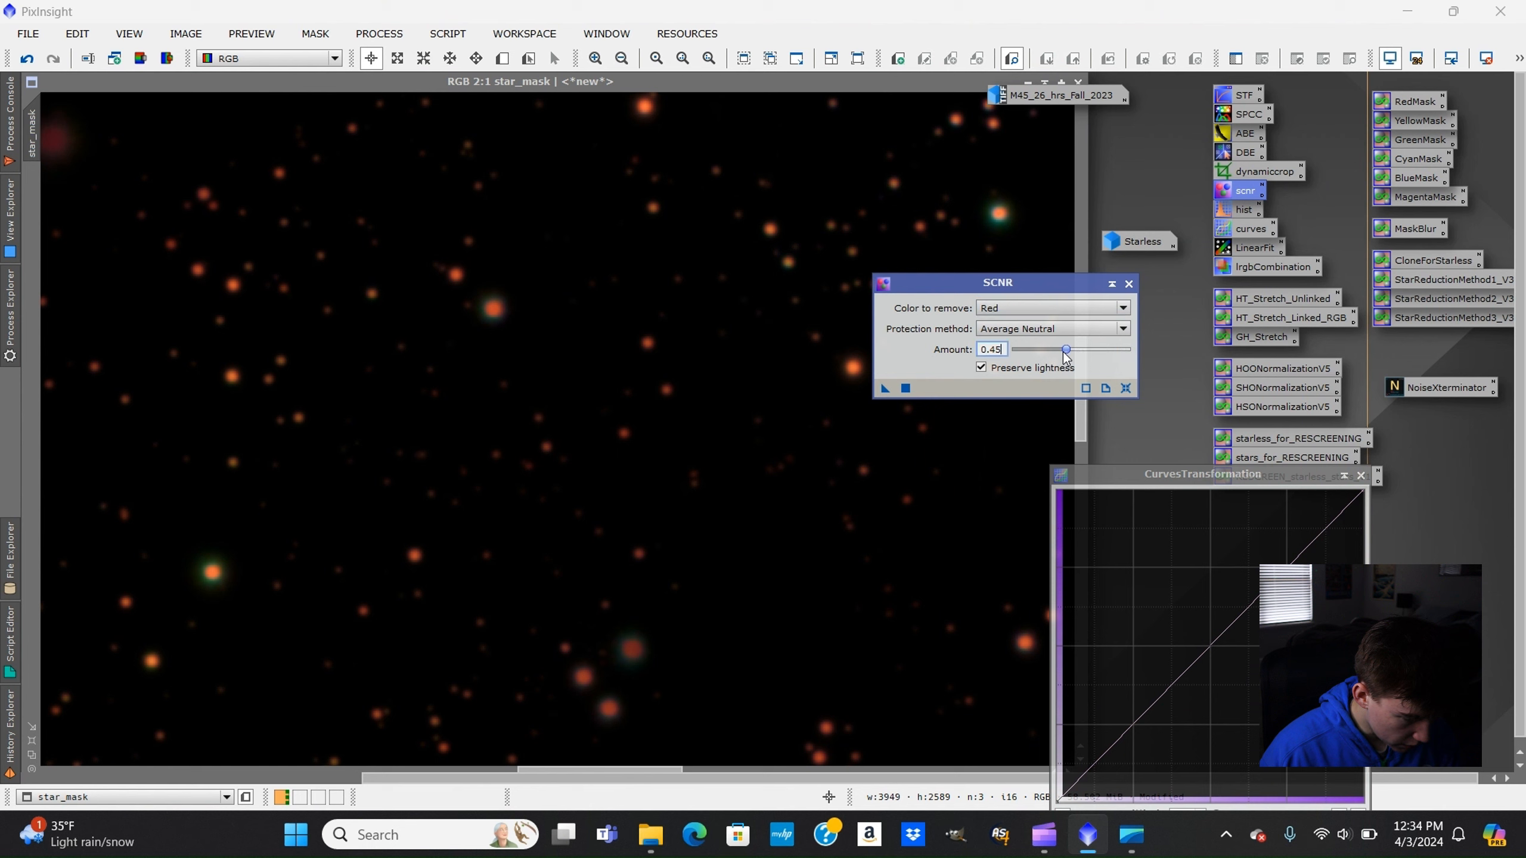
left_click(906, 388)
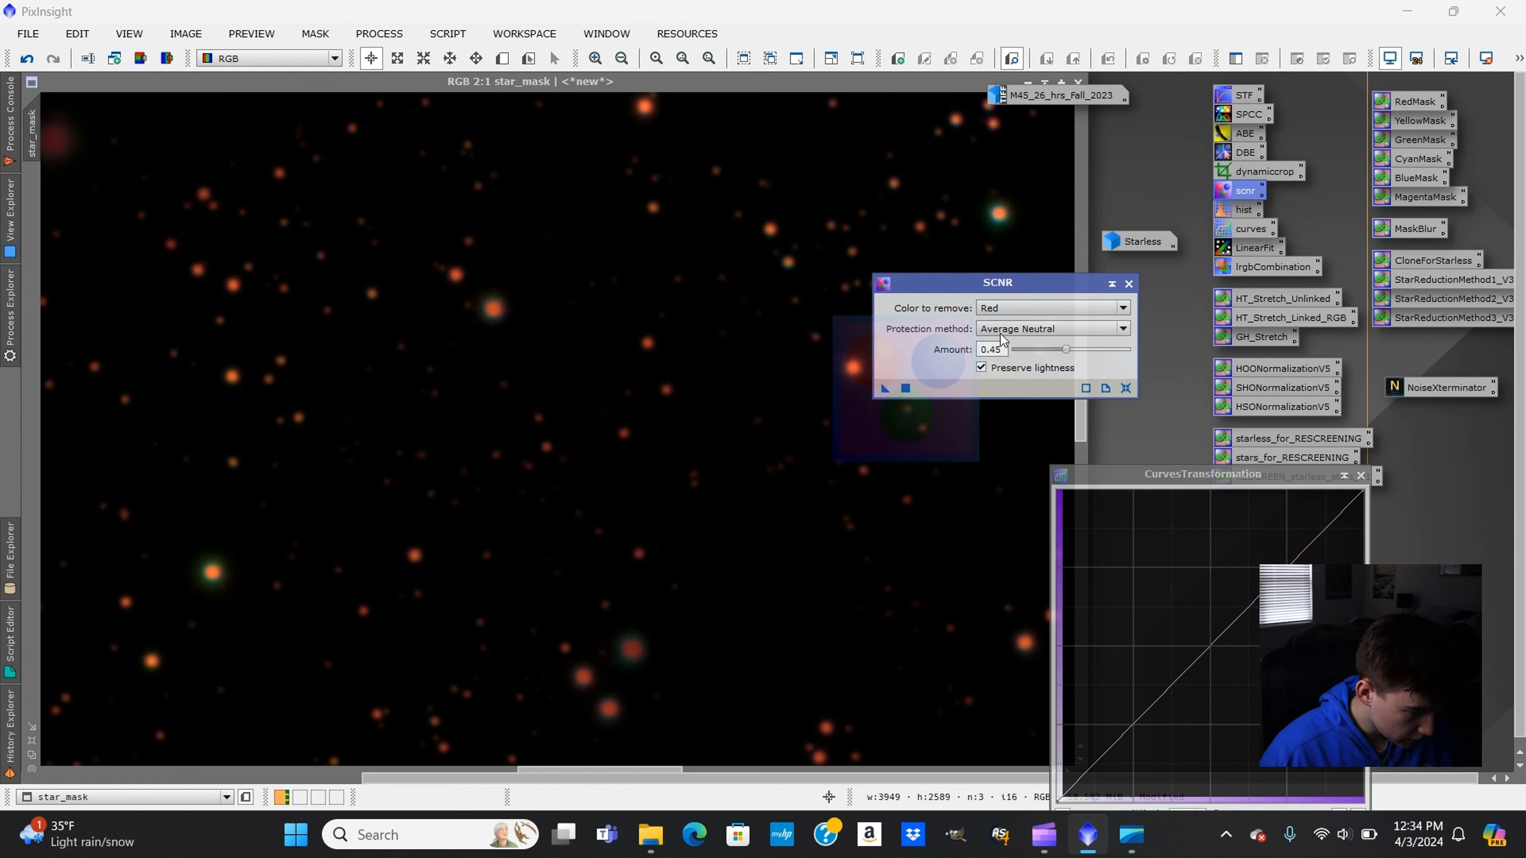
Apply SCNR to star_mask for green and again for blue, keeping the 0.45 amount.
left_click(1037, 308)
left_click(1036, 337)
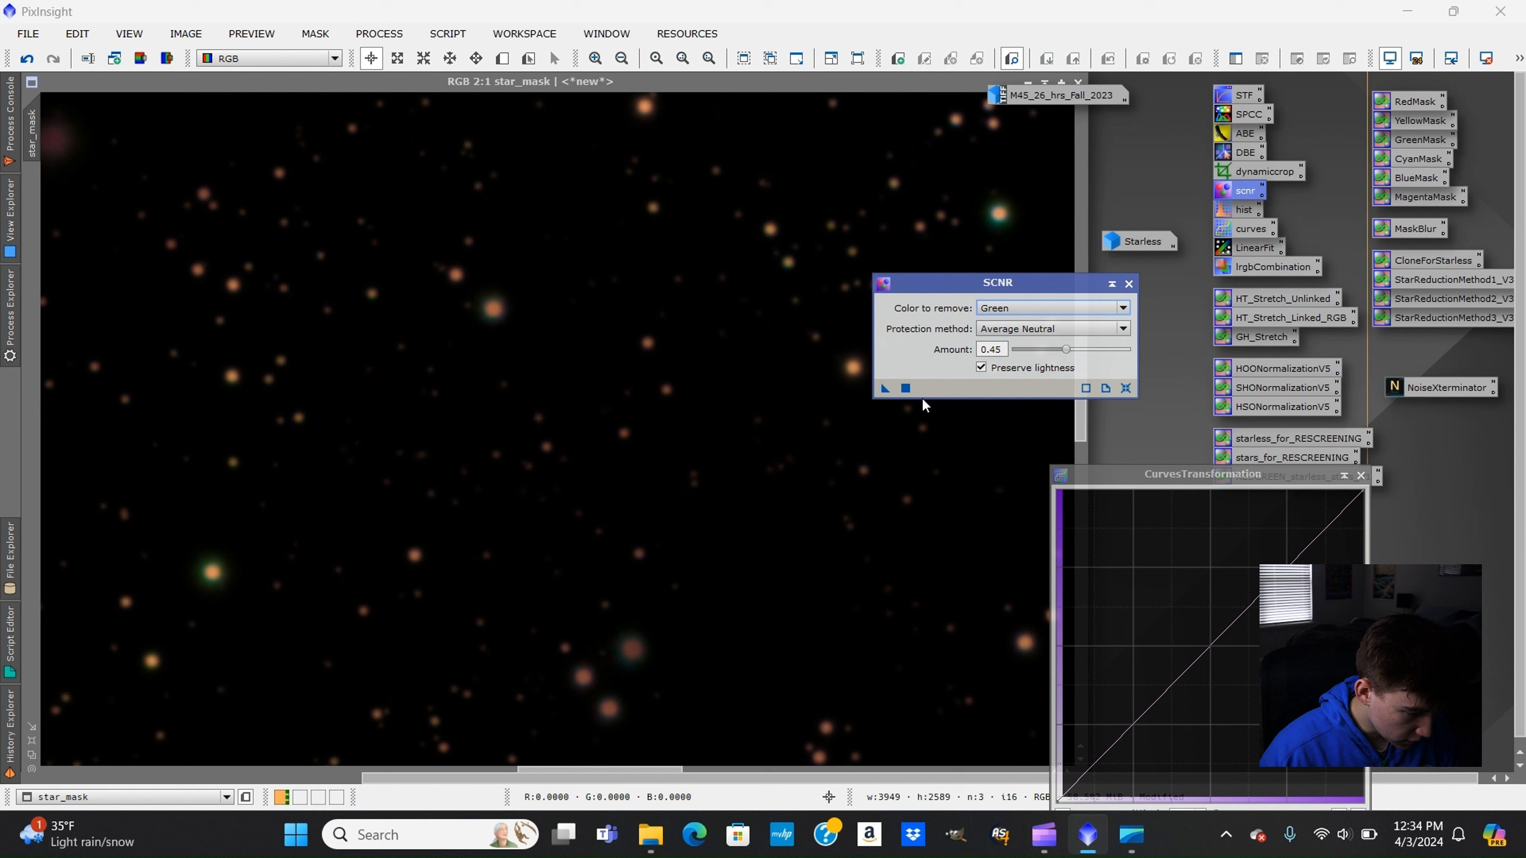
left_click(905, 388)
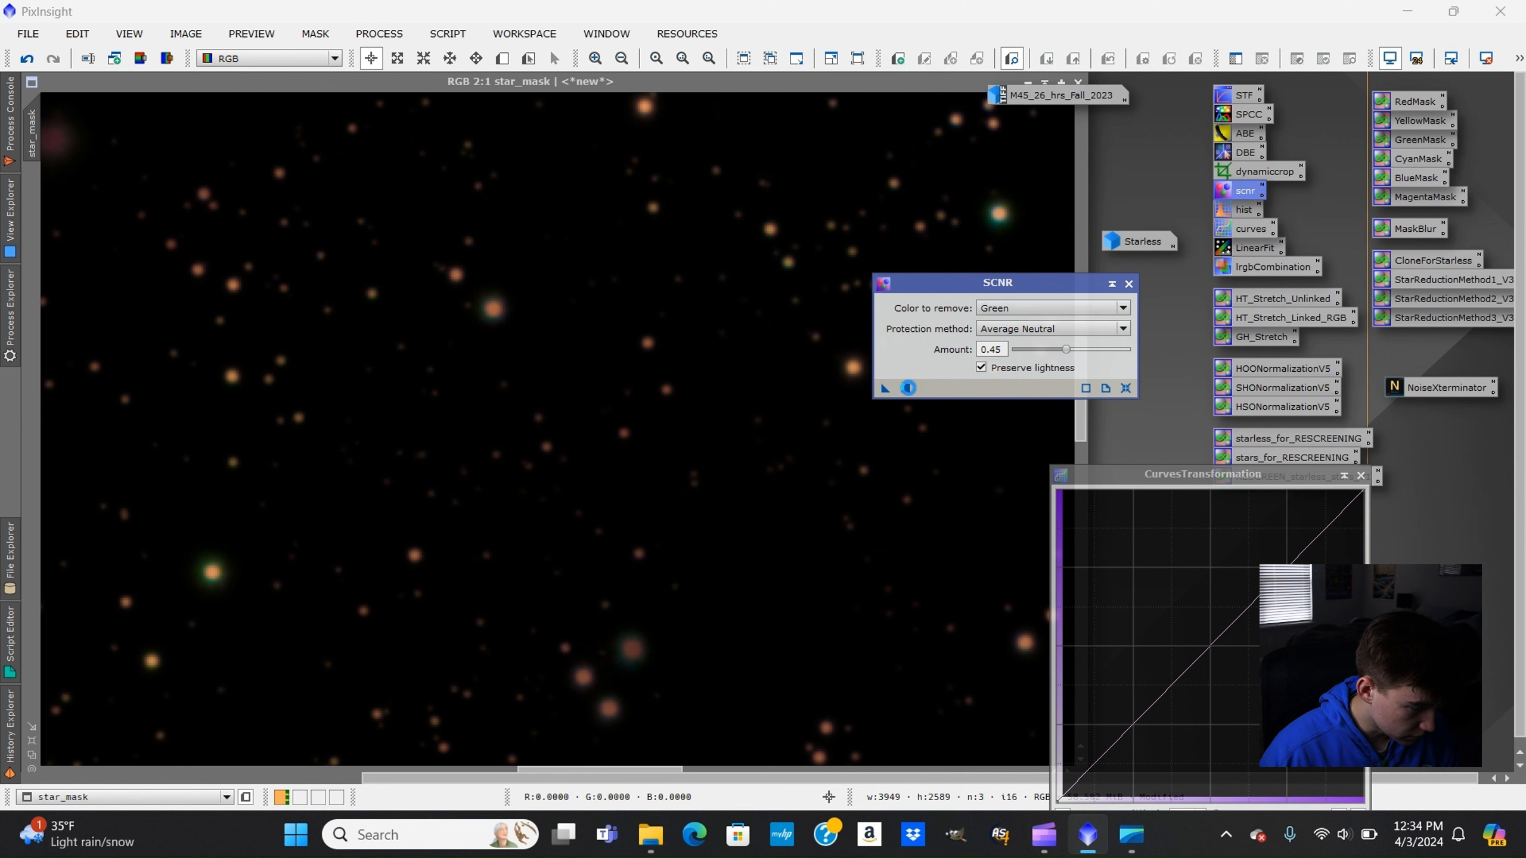
left_click(1029, 307)
left_click(1028, 348)
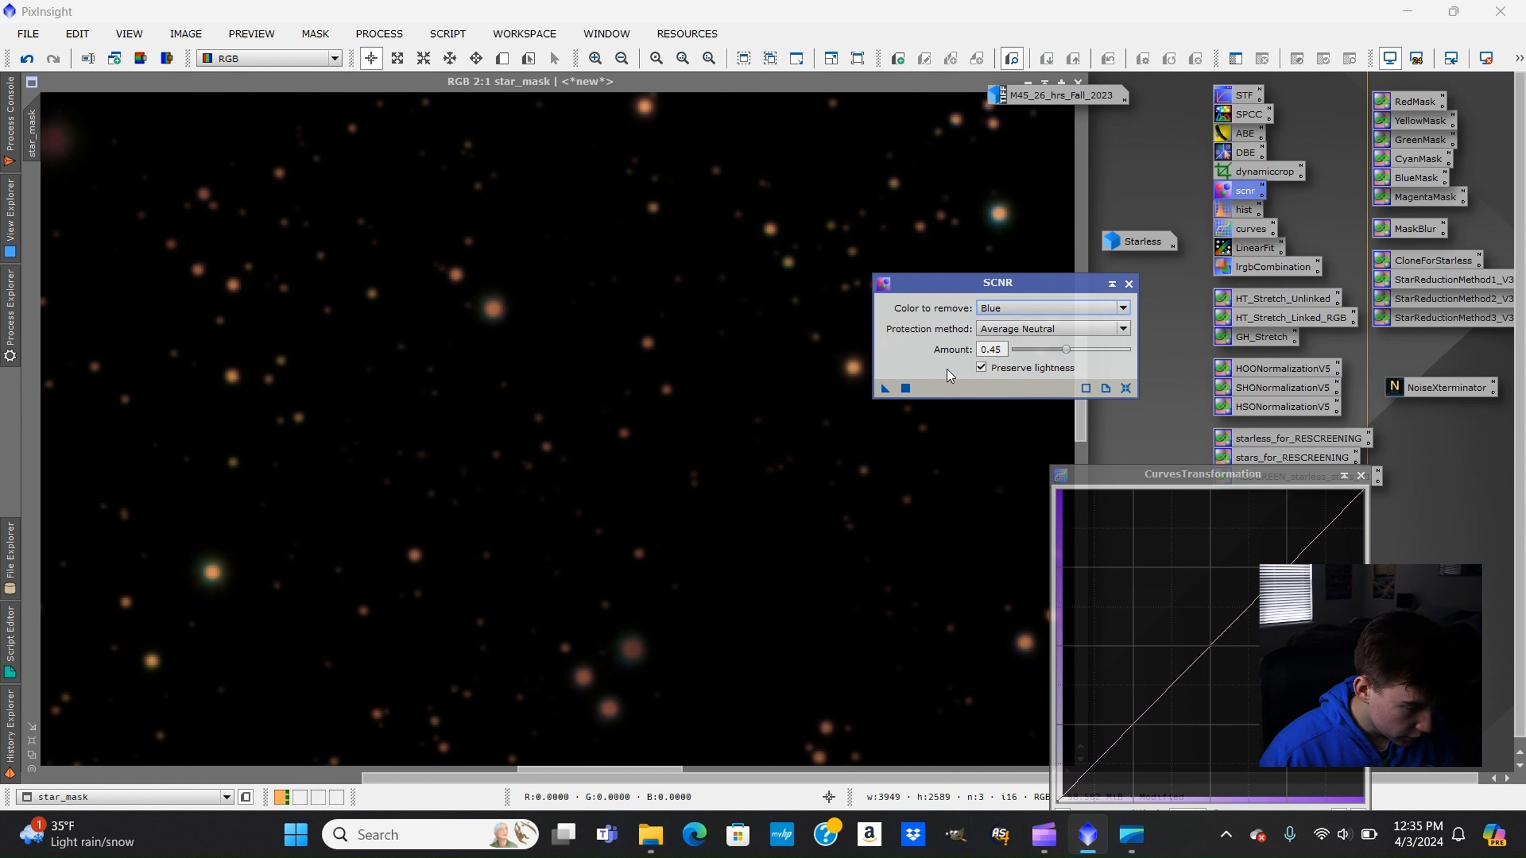
left_click(906, 388)
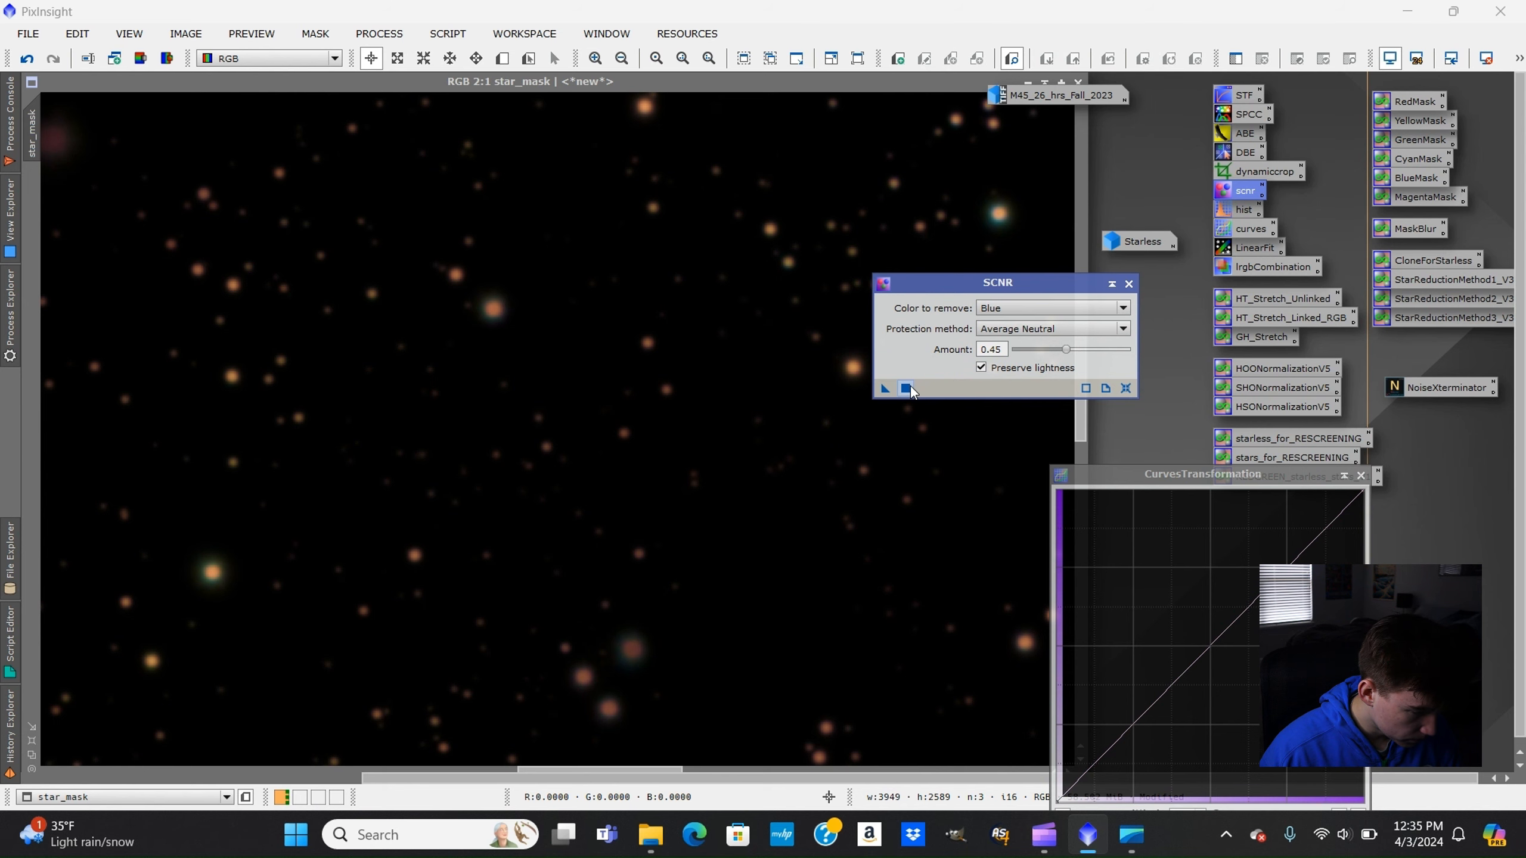
Examine the star colours across star_mask, both in close-up and over the full frame.
scroll(583, 415, "down", 3)
scroll(583, 415, "down", 1)
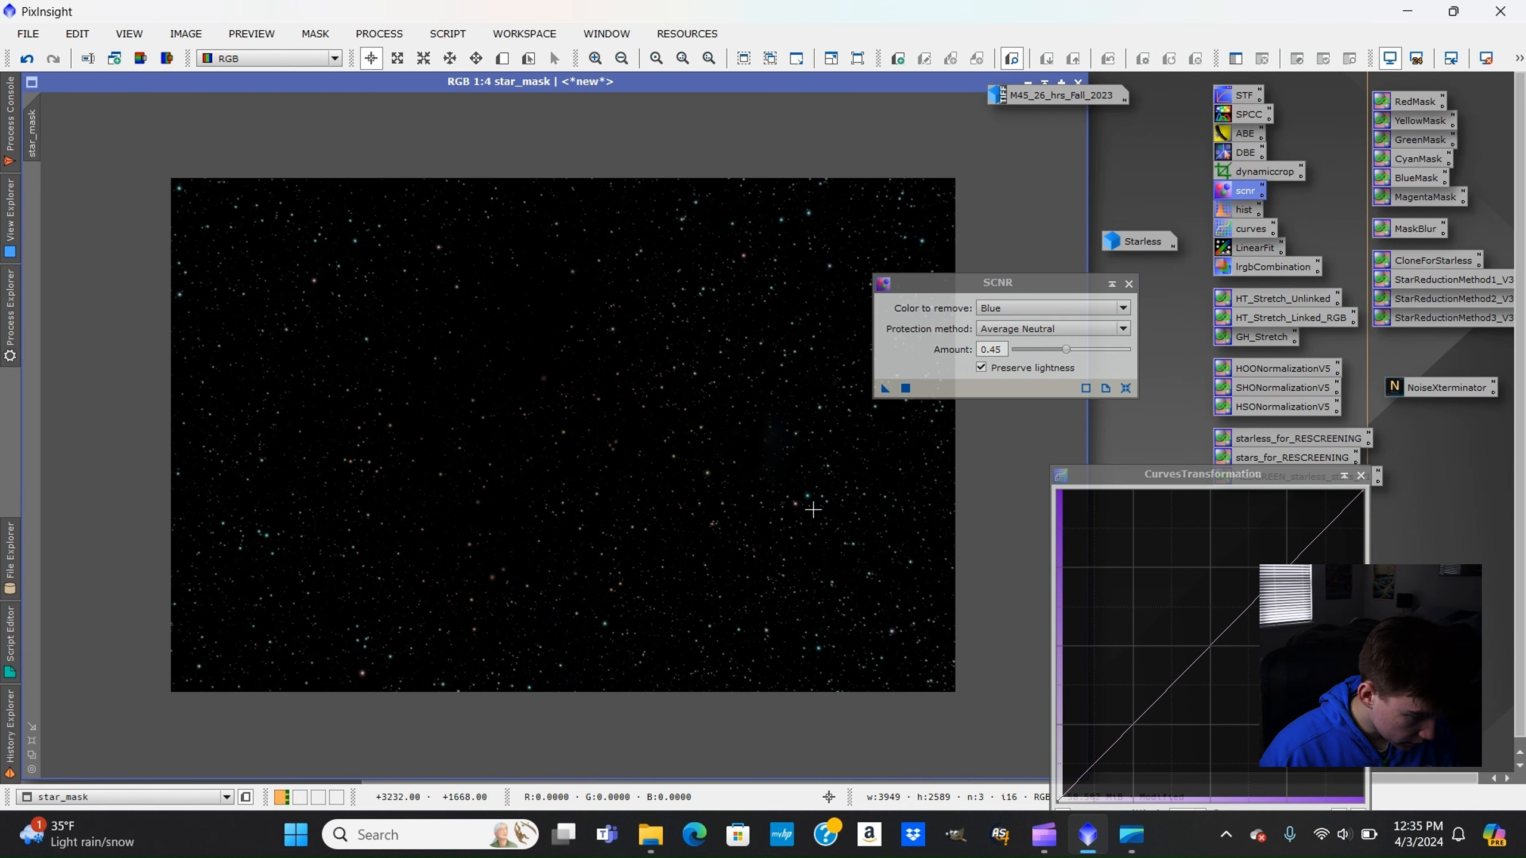
scroll(813, 510, "up", 4)
scroll(824, 524, "down", 1)
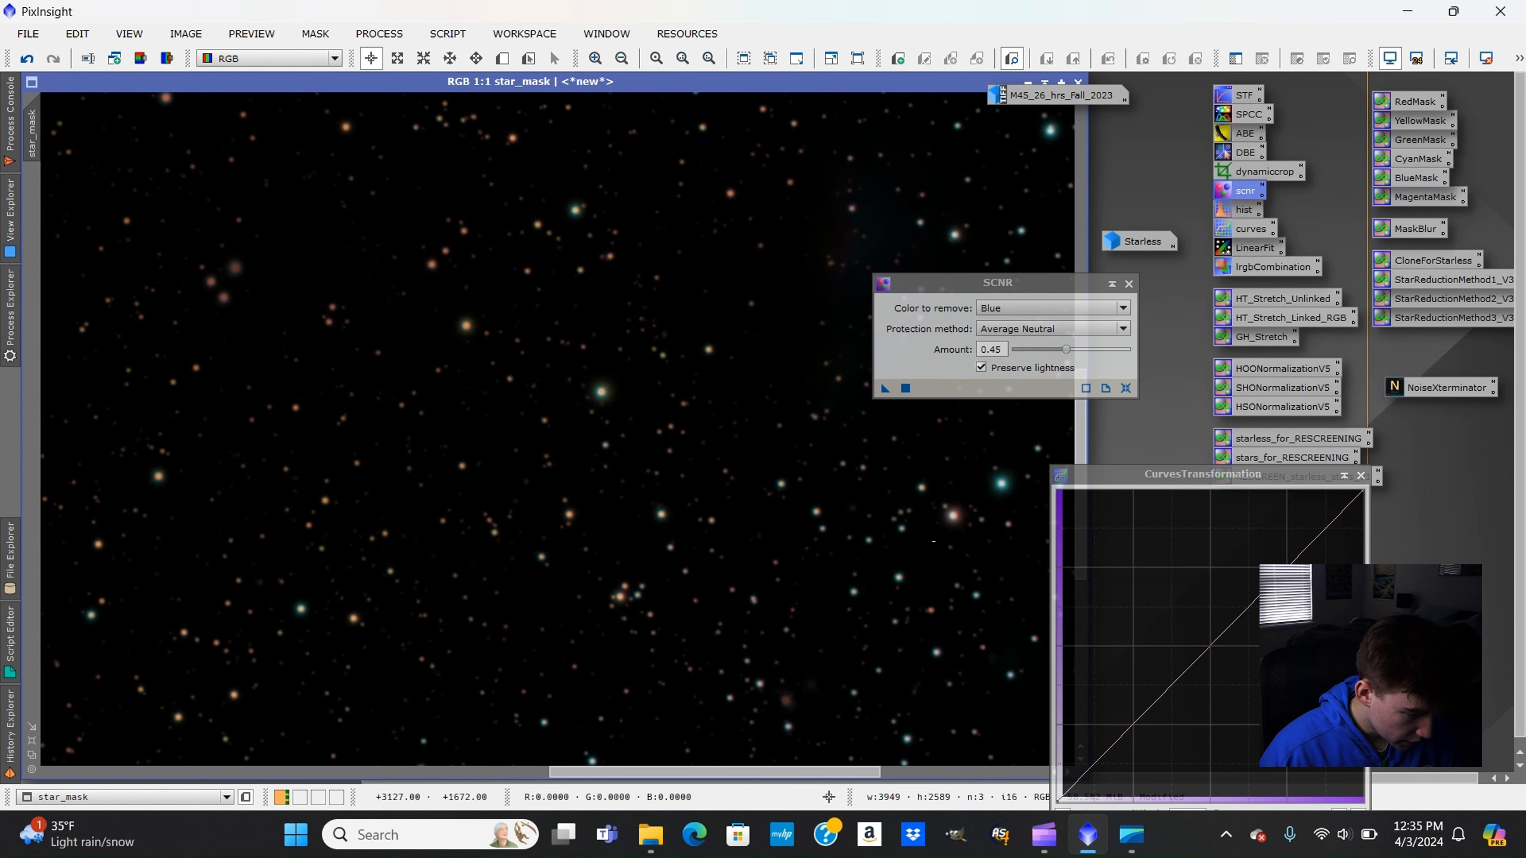
scroll(1010, 486, "up", 2)
scroll(1009, 486, "down", 3)
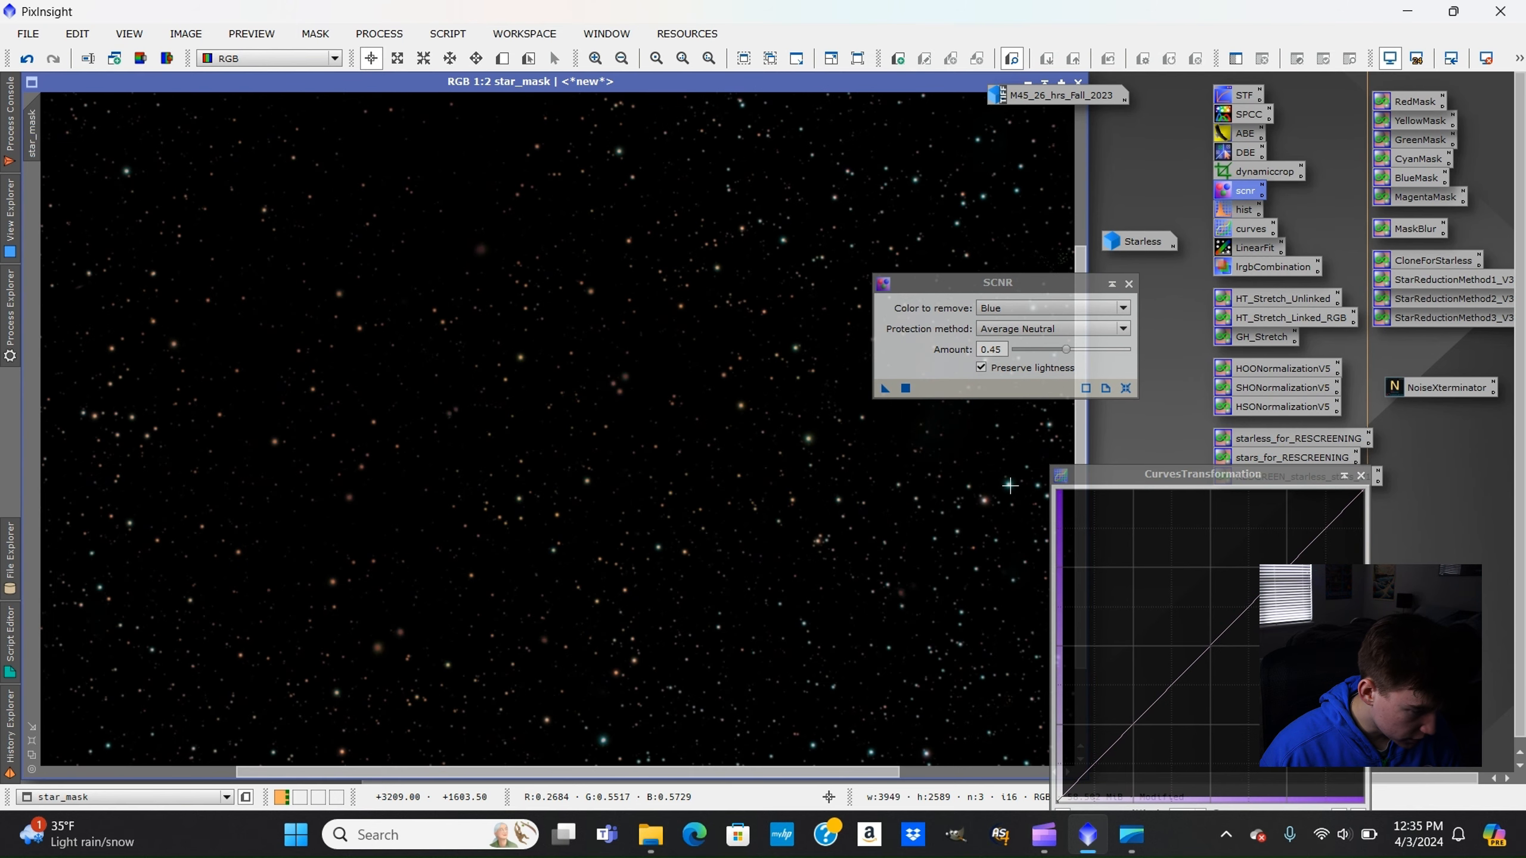
scroll(1010, 485, "down", 1)
scroll(208, 217, "up", 4)
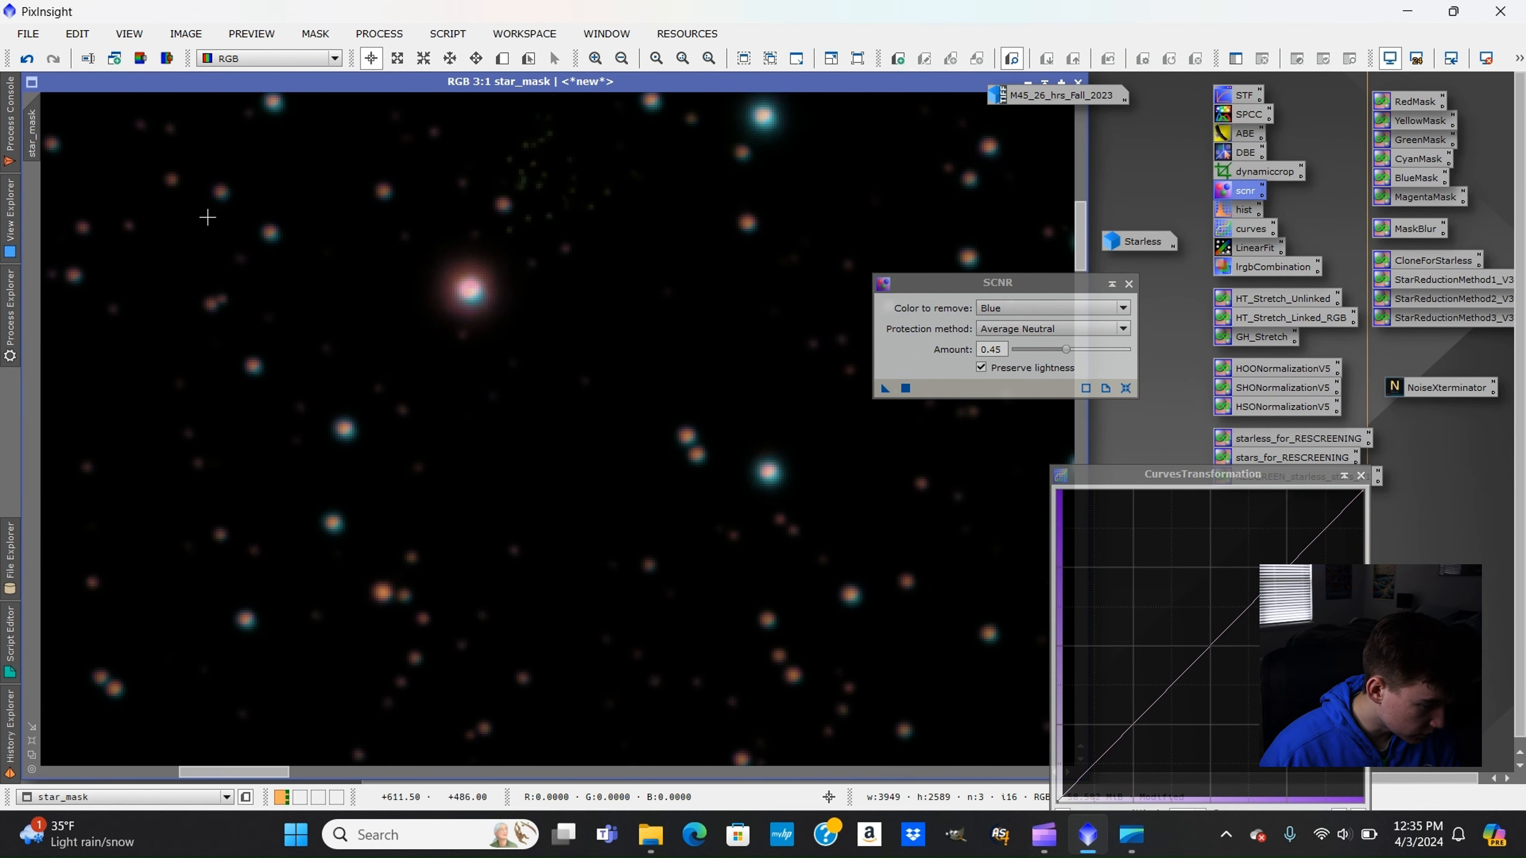
scroll(207, 217, "down", 5)
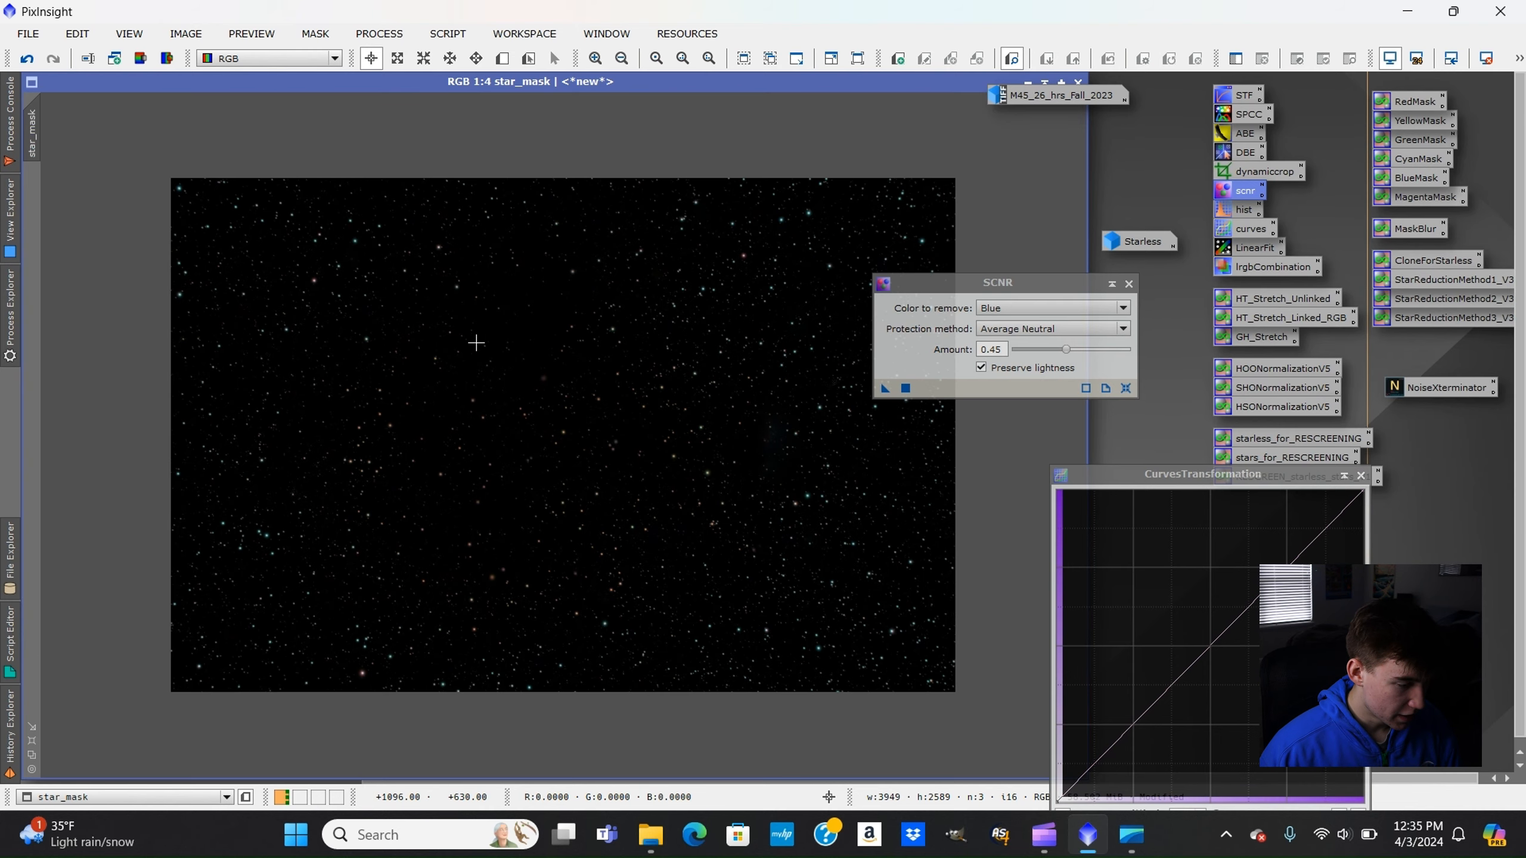
scroll(511, 341, "up", 1)
scroll(567, 491, "up", 2)
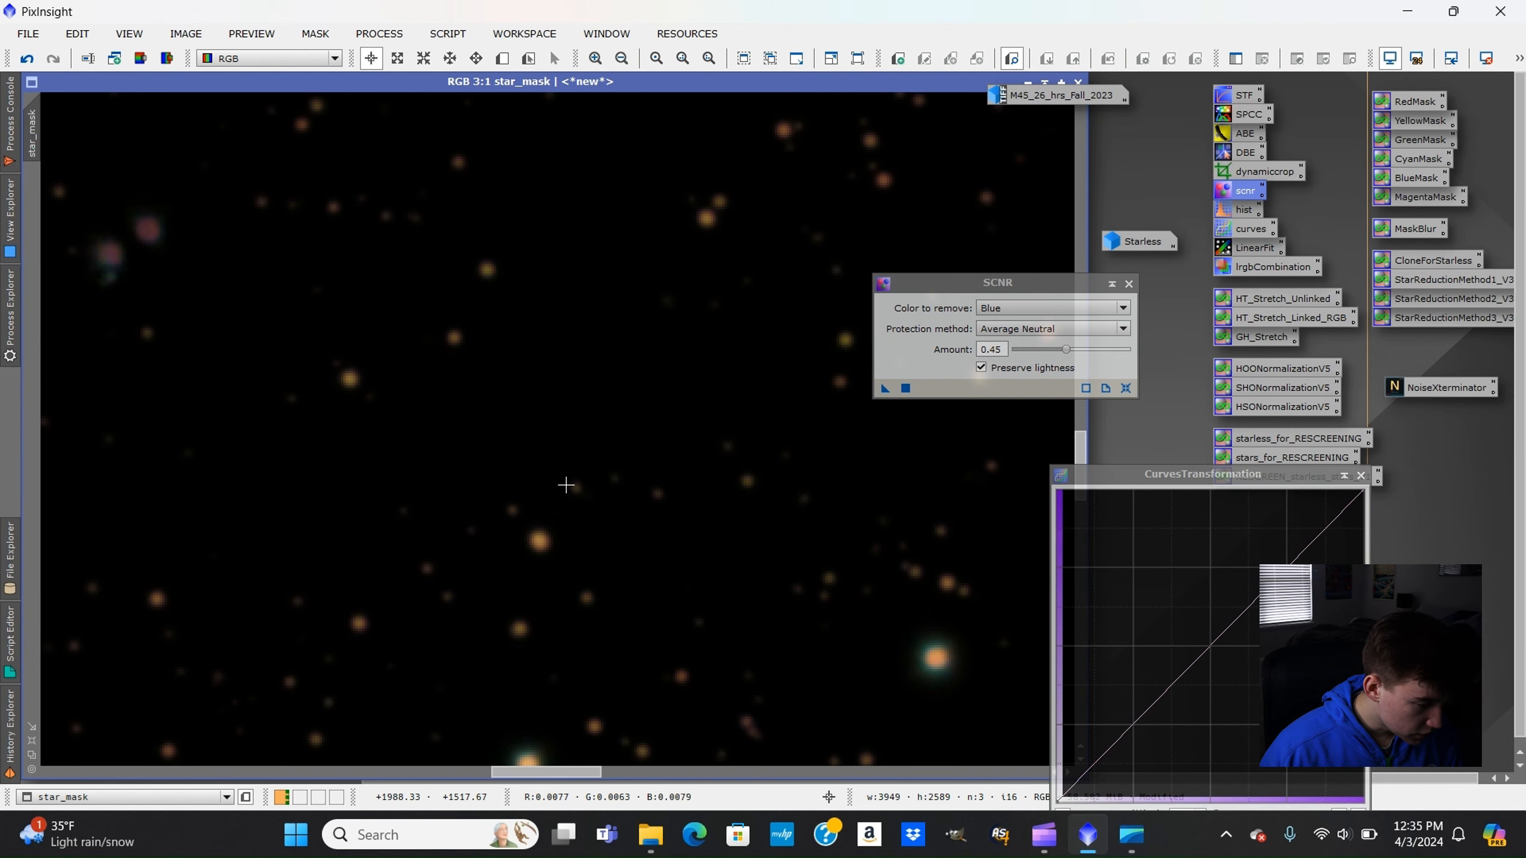
scroll(574, 475, "down", 2)
scroll(825, 367, "down", 1)
scroll(824, 368, "up", 2)
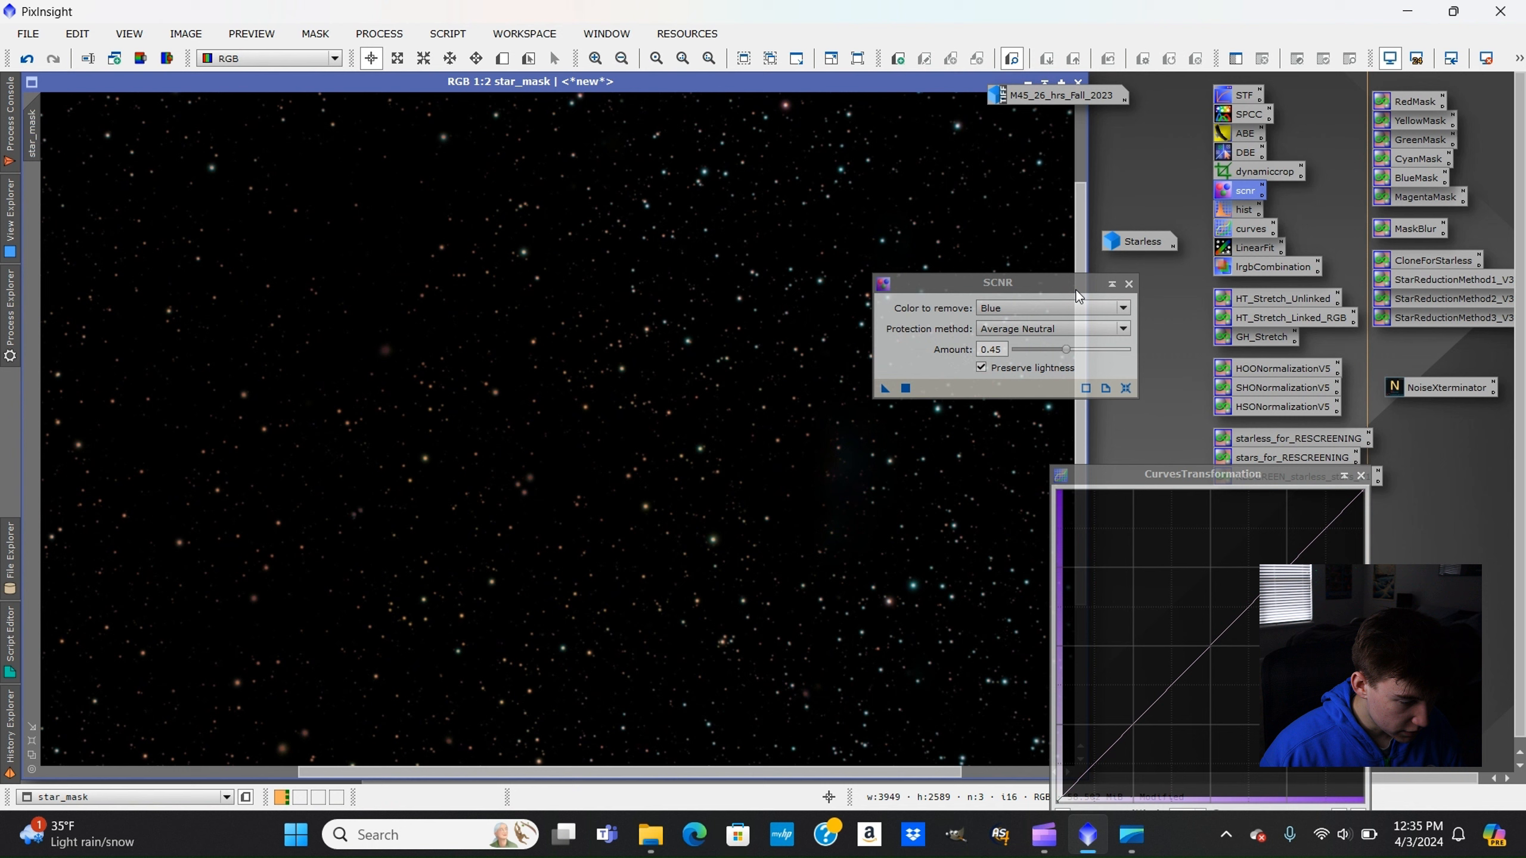
Close SCNR and CurvesTransformation and move the minimized M45 image's icon off the star_mask window.
left_click(1130, 286)
left_click(1362, 476)
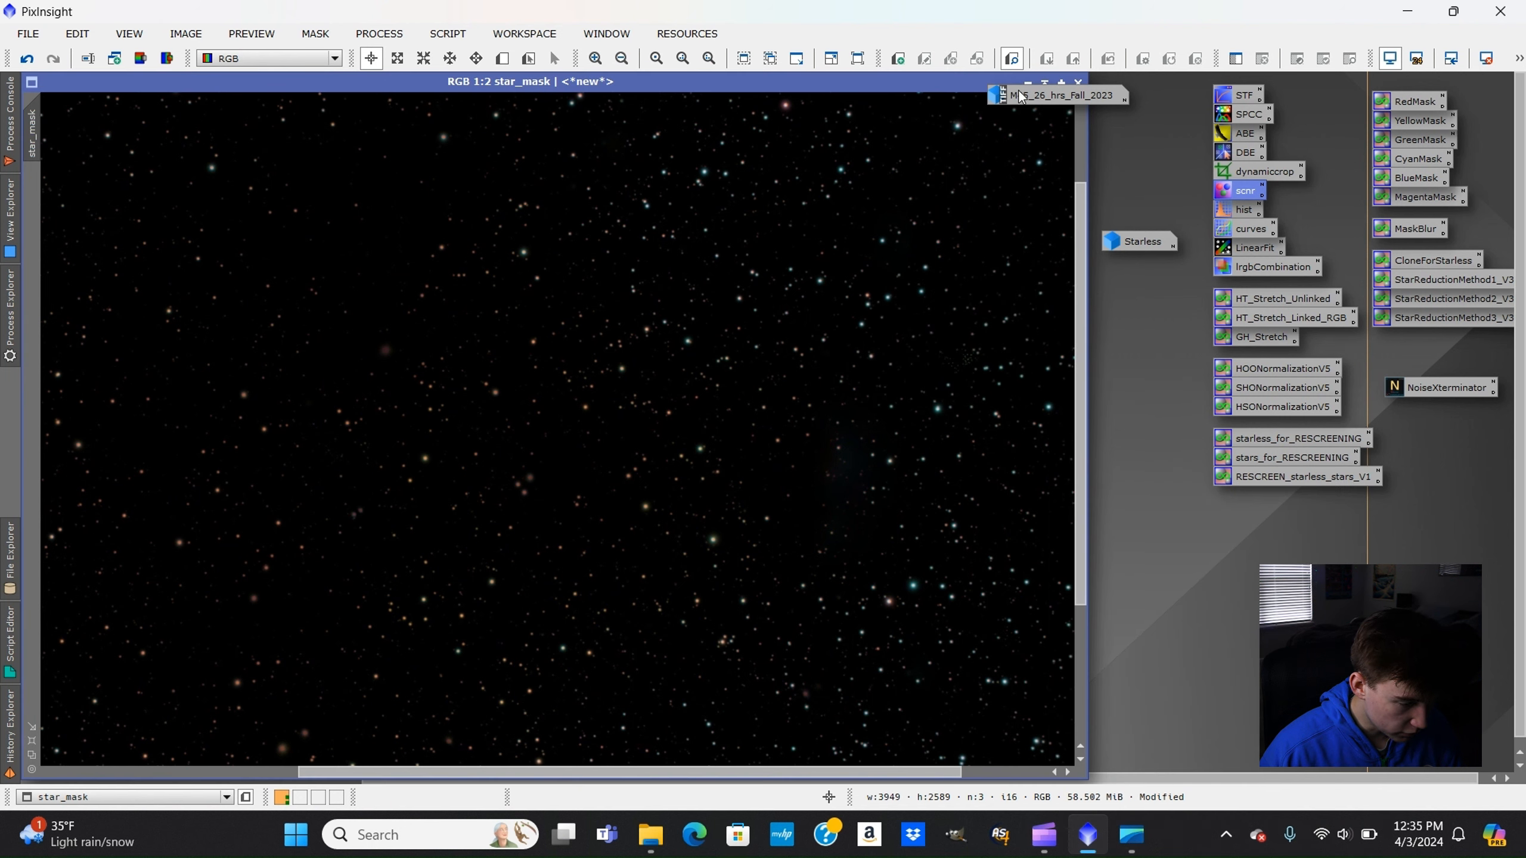
left_click_drag(1076, 95, 1196, 140)
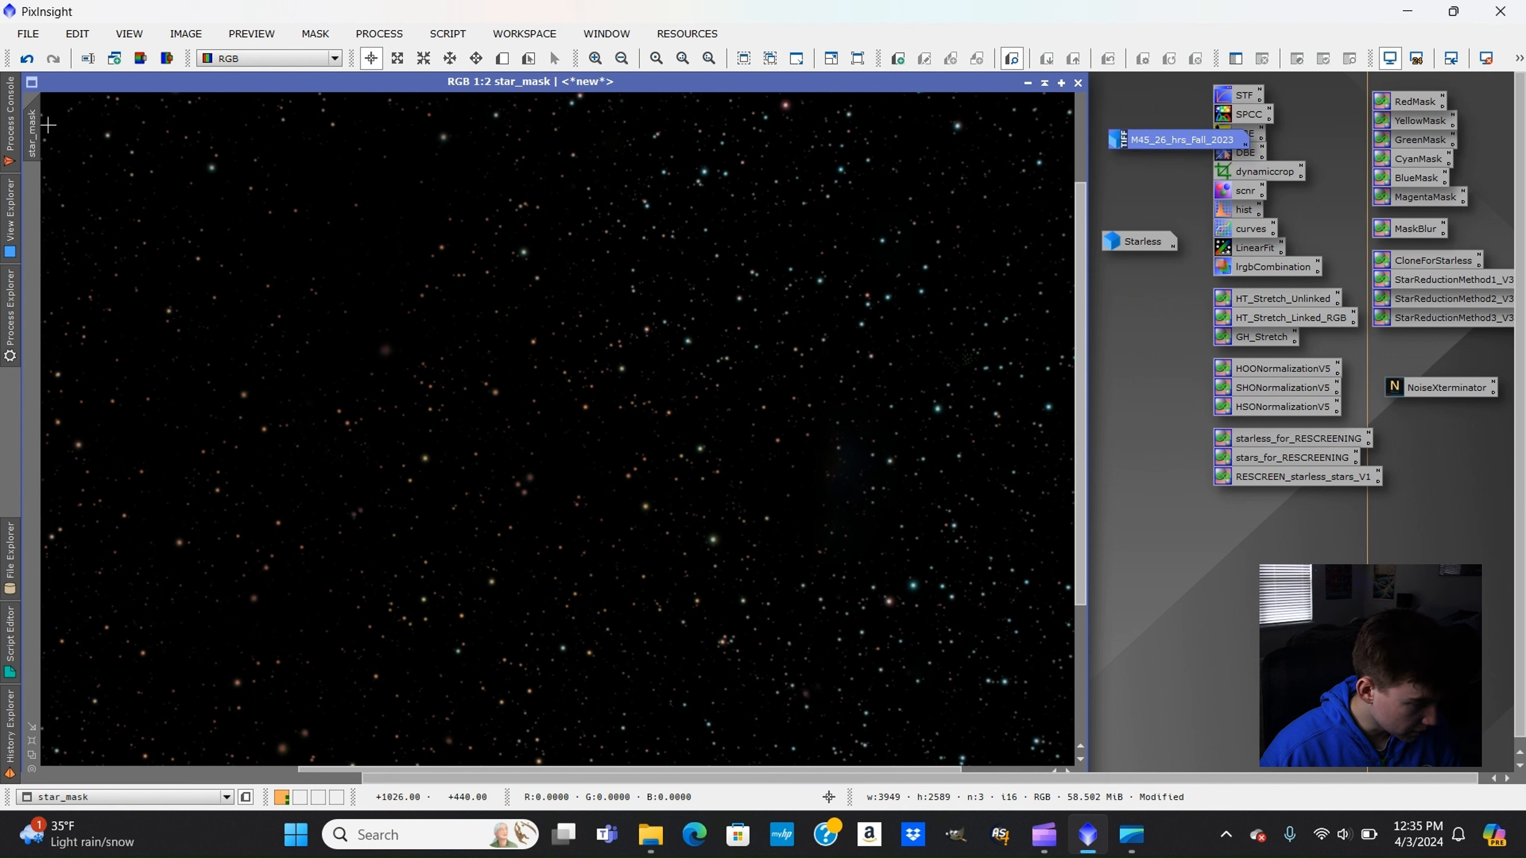
Rename the star_mask image as stars and minimize its window.
right_click(31, 133)
left_click(67, 197)
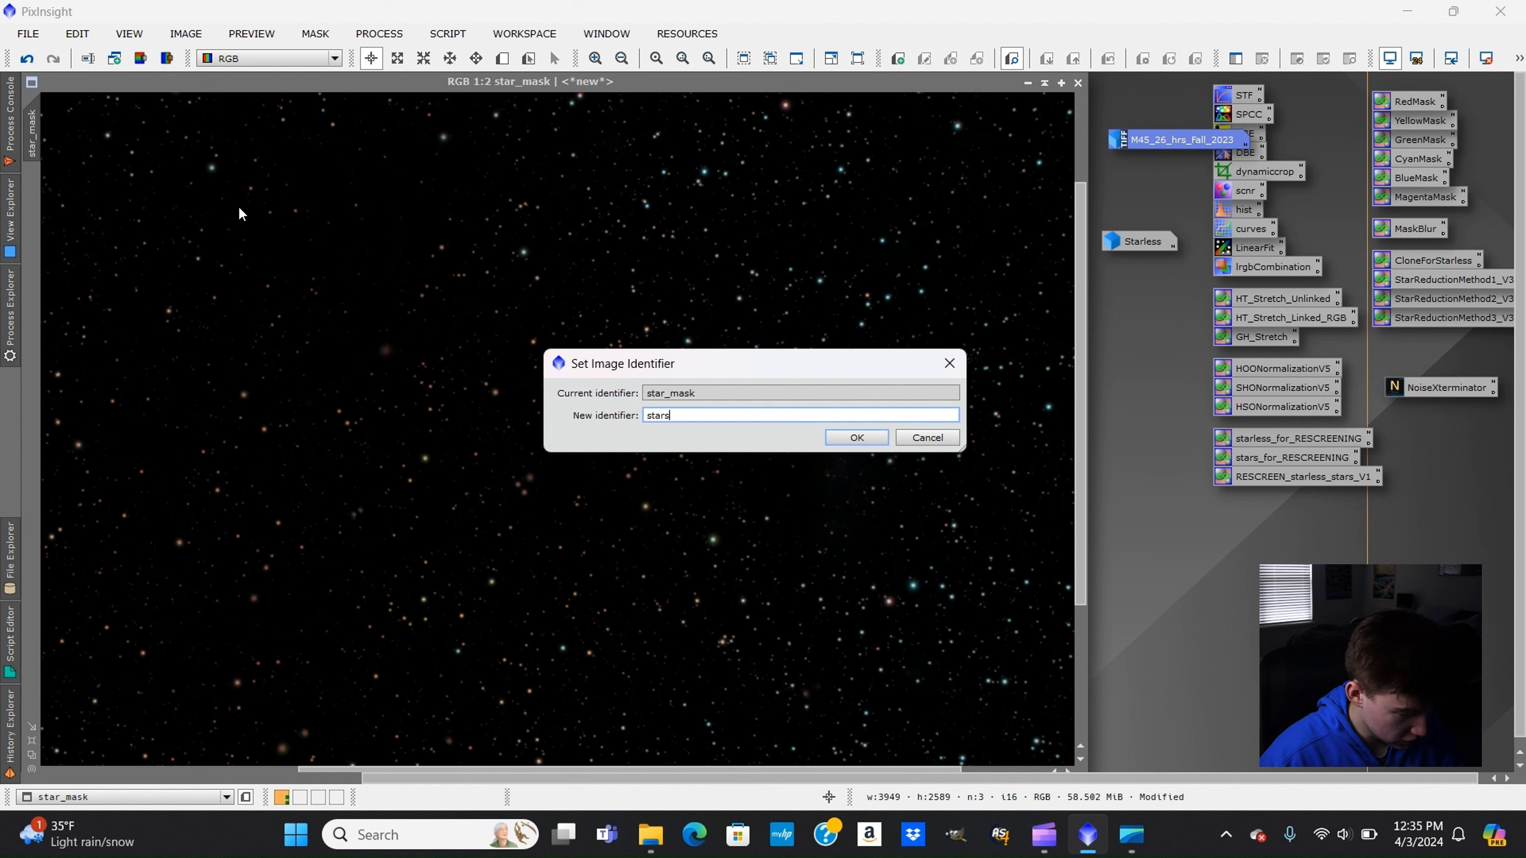
left_click(856, 436)
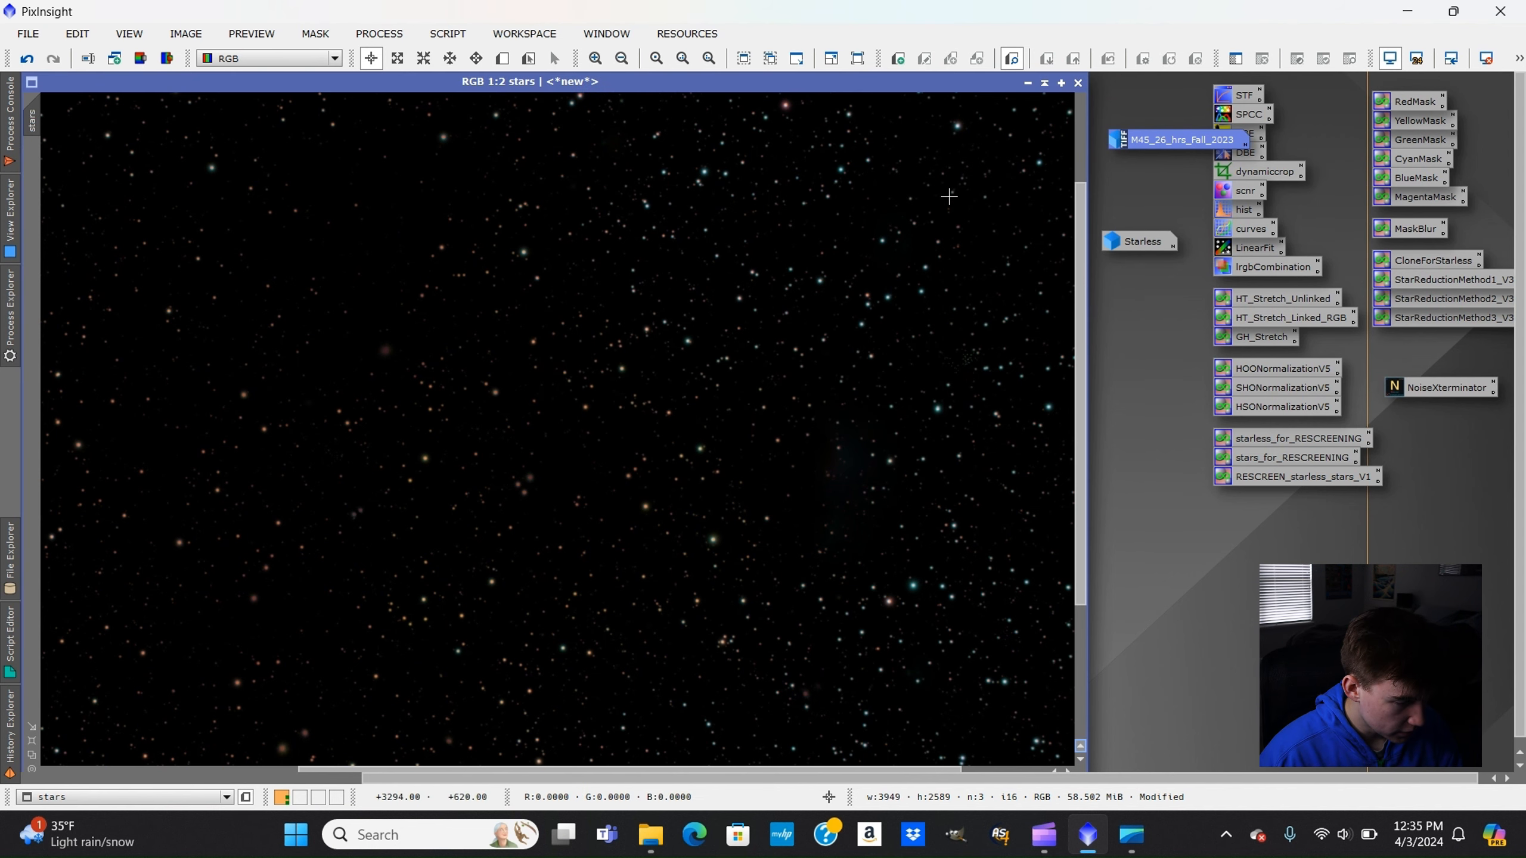
left_click(1027, 83)
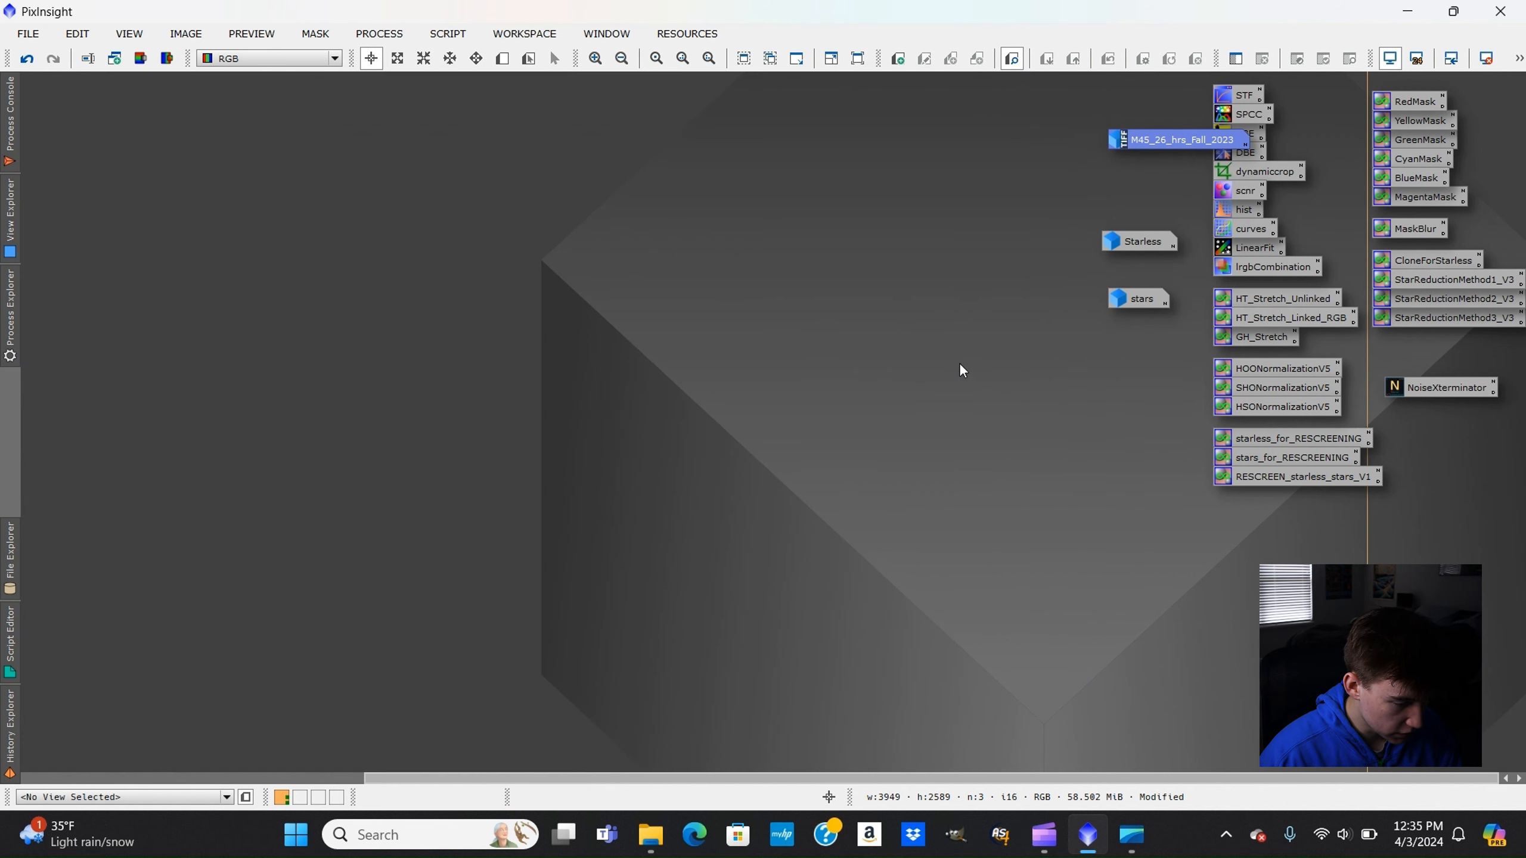
Park the stars icon below the NoiseXterminator icon and restore the minimized M45 nebula image for inspection.
left_click_drag(1129, 299, 1477, 434)
double_click(1163, 136)
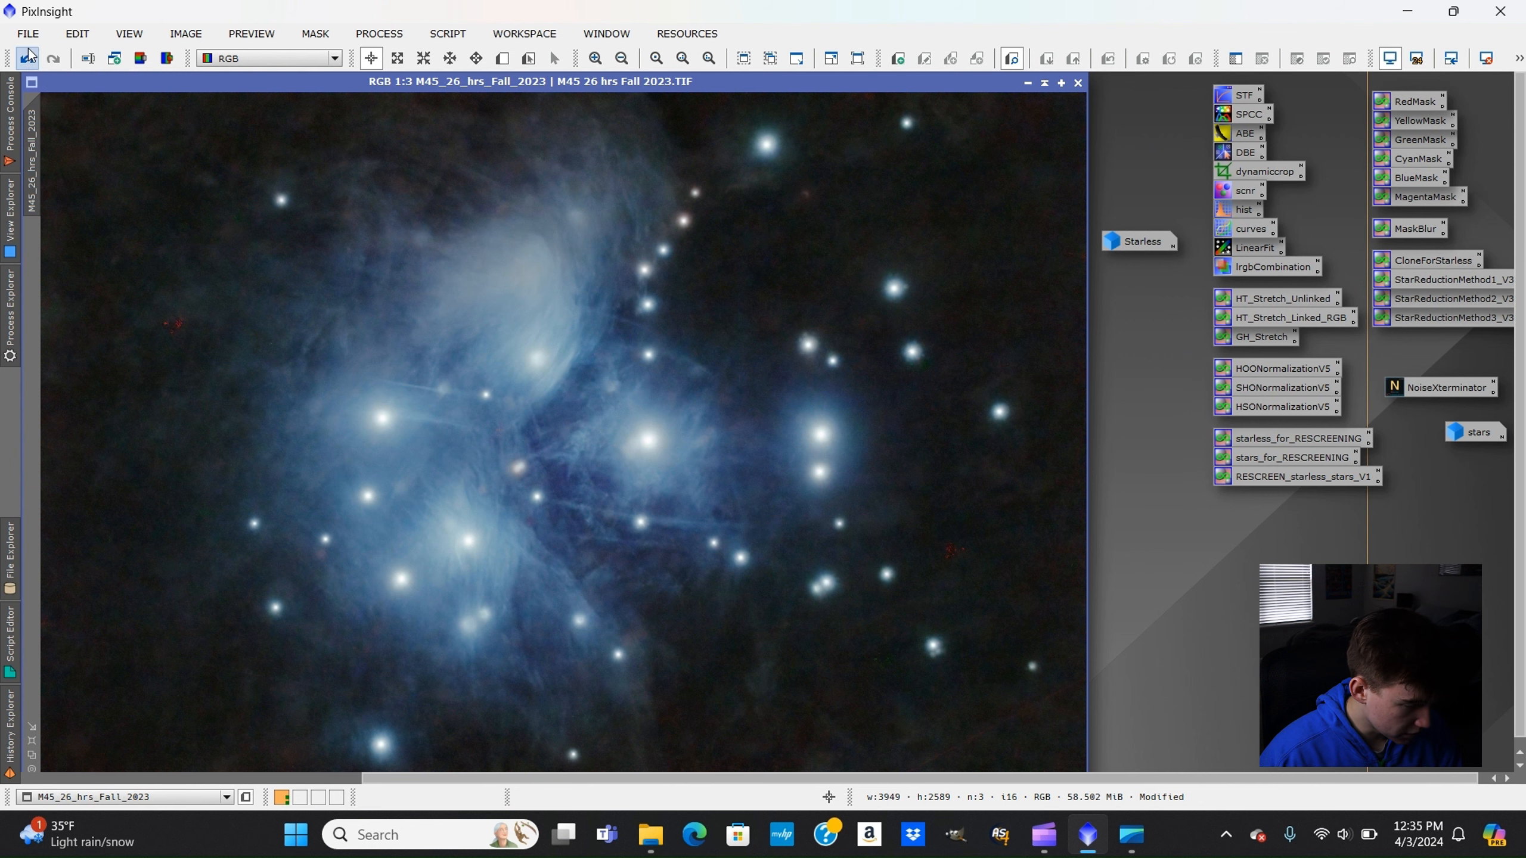
scroll(548, 431, "up", 2)
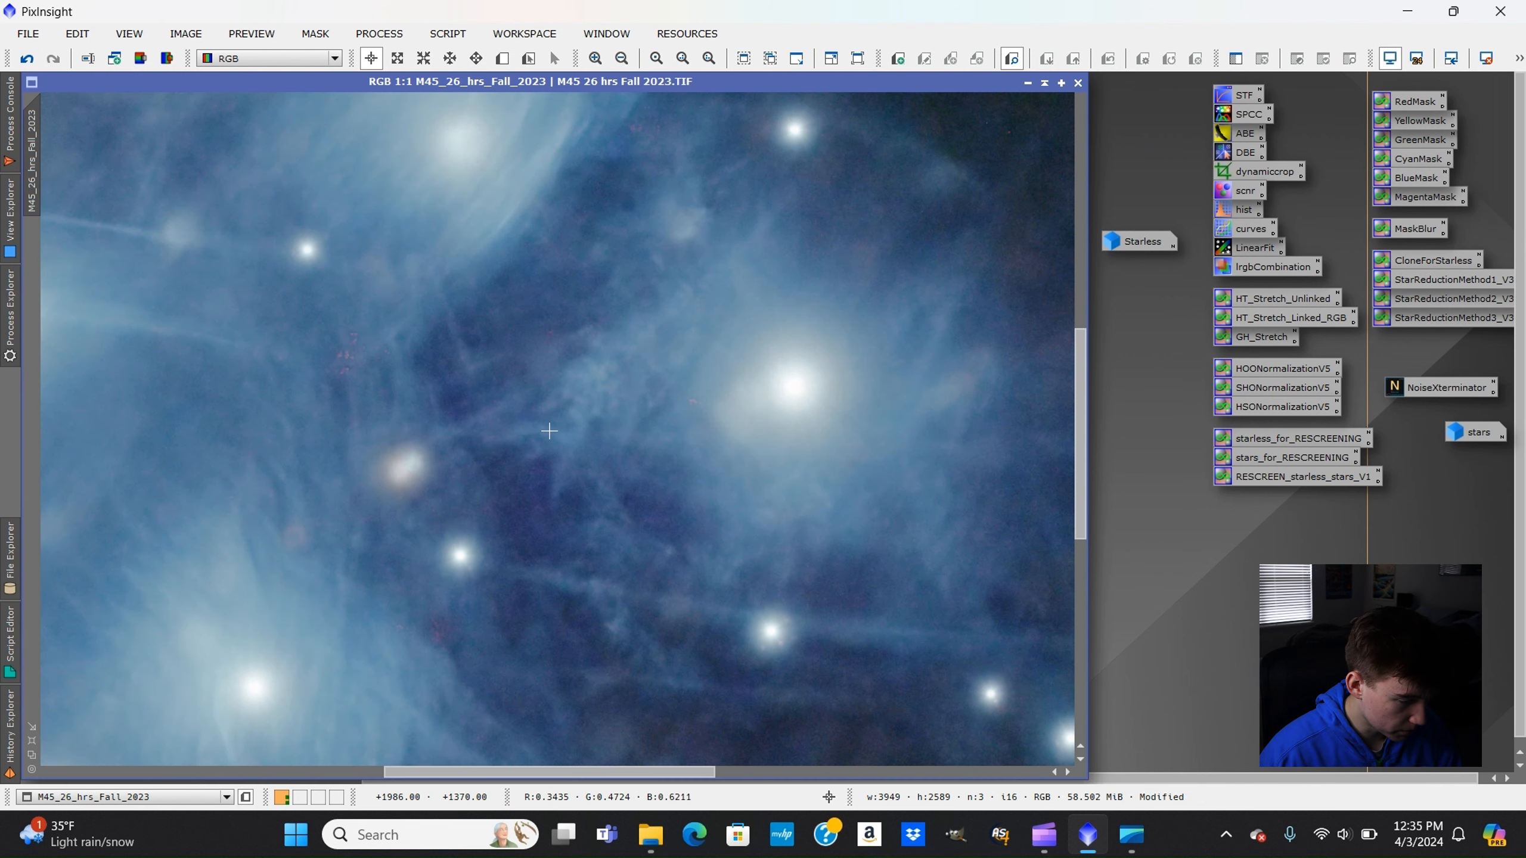
scroll(548, 431, "down", 3)
scroll(548, 431, "up", 2)
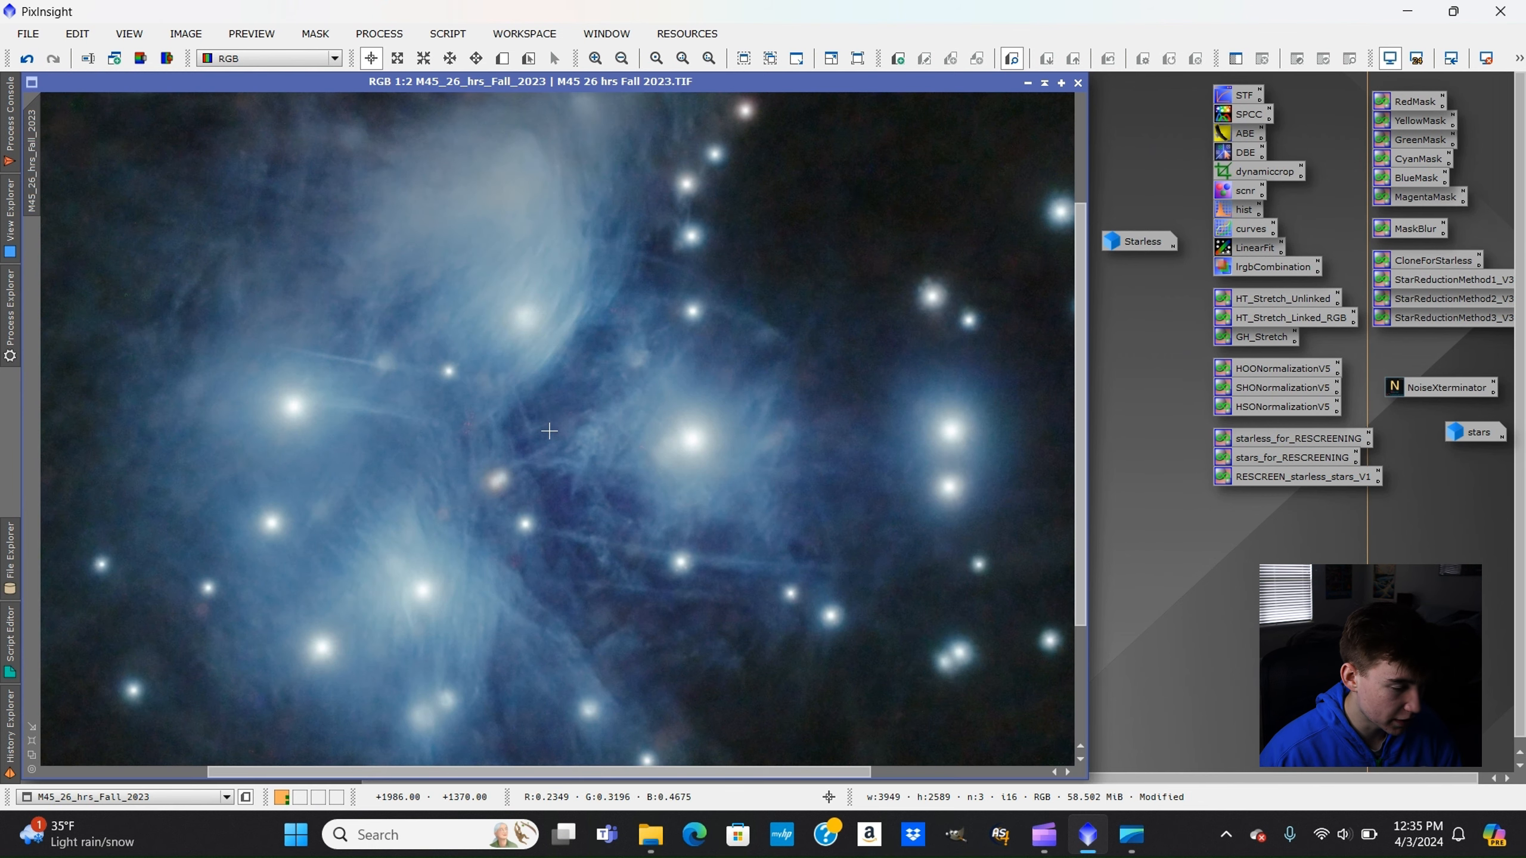
scroll(549, 431, "down", 1)
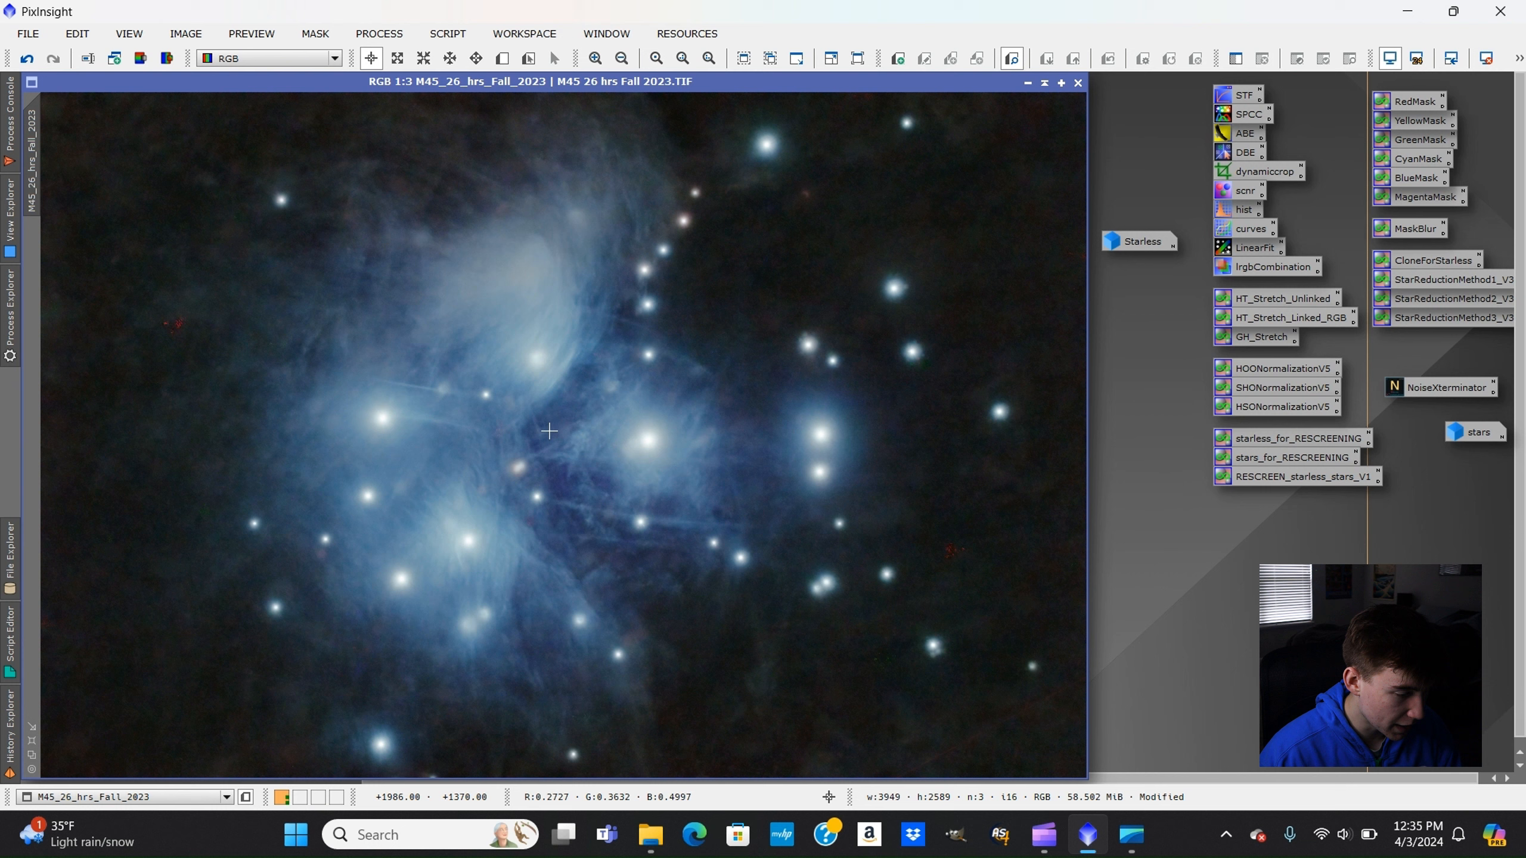
Save the M45 nebula image as a TIFF named "nebula yay" in the Astro folder on the desktop.
right_click(39, 139)
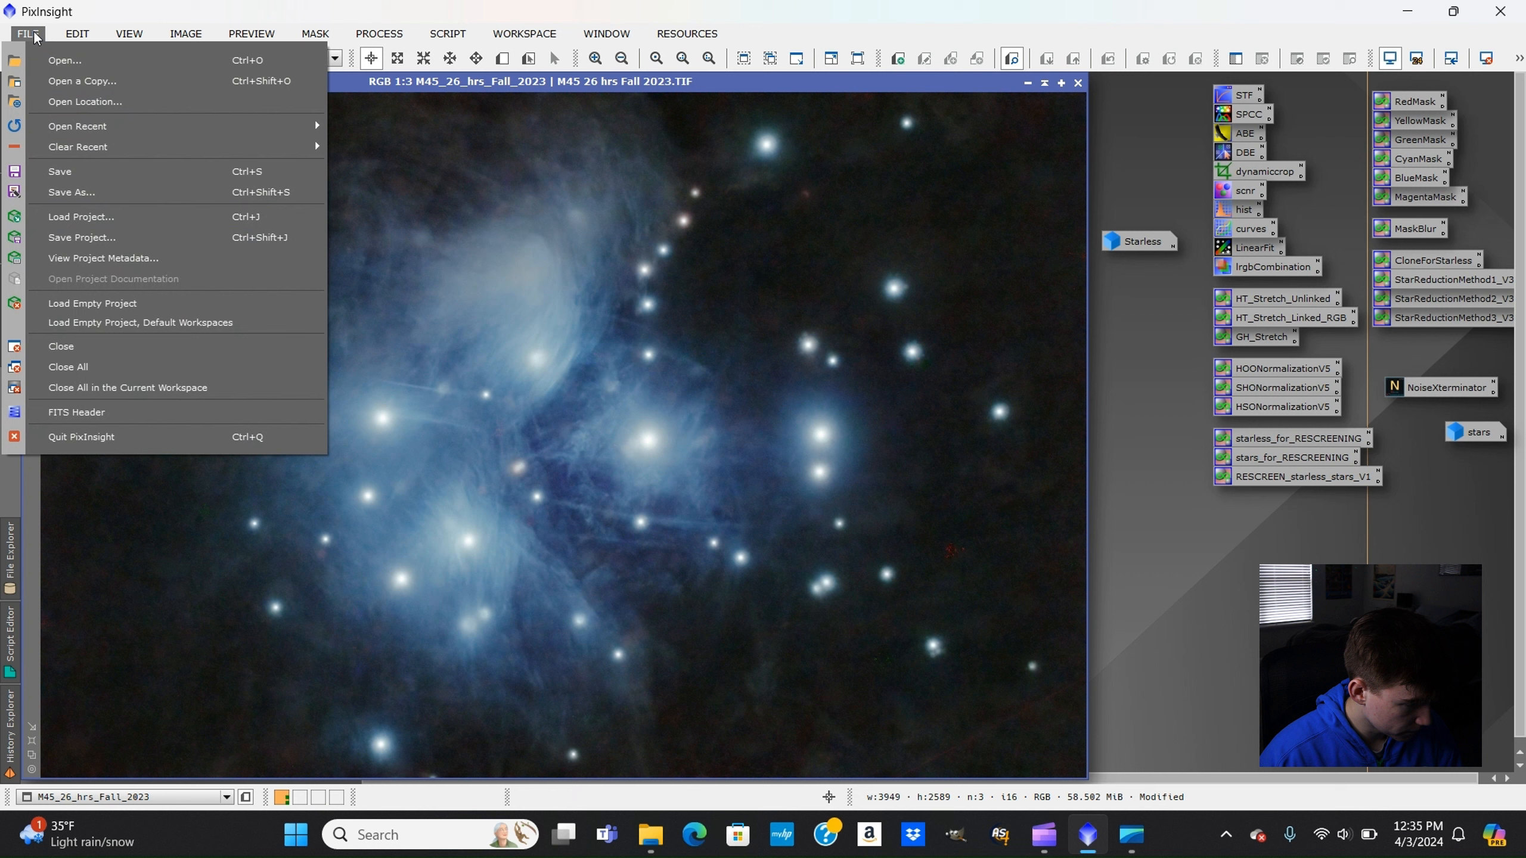
left_click(119, 196)
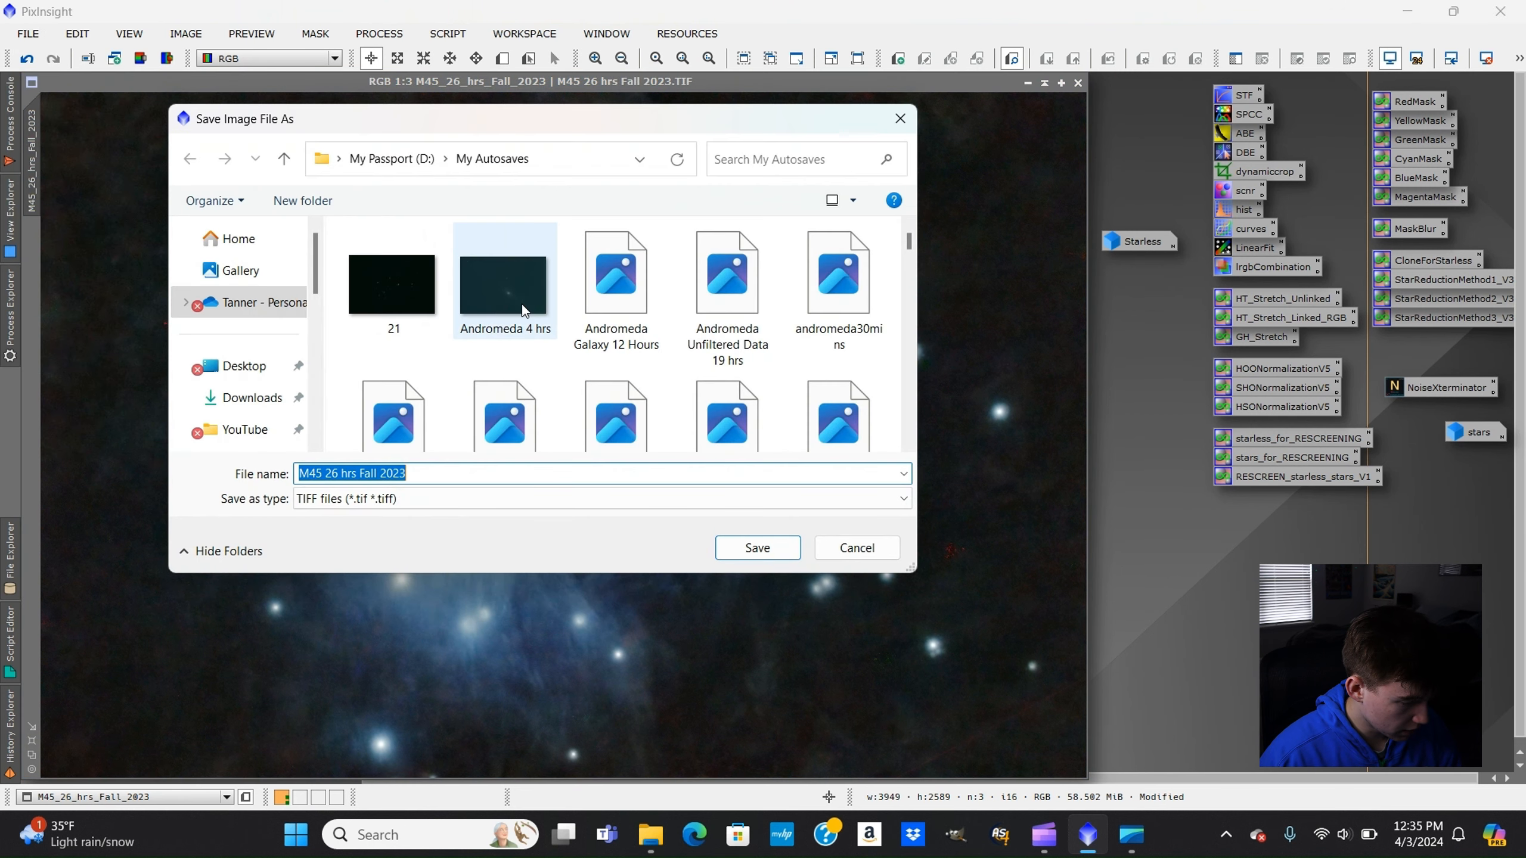
scroll(252, 397, "down", 2)
left_click(259, 370)
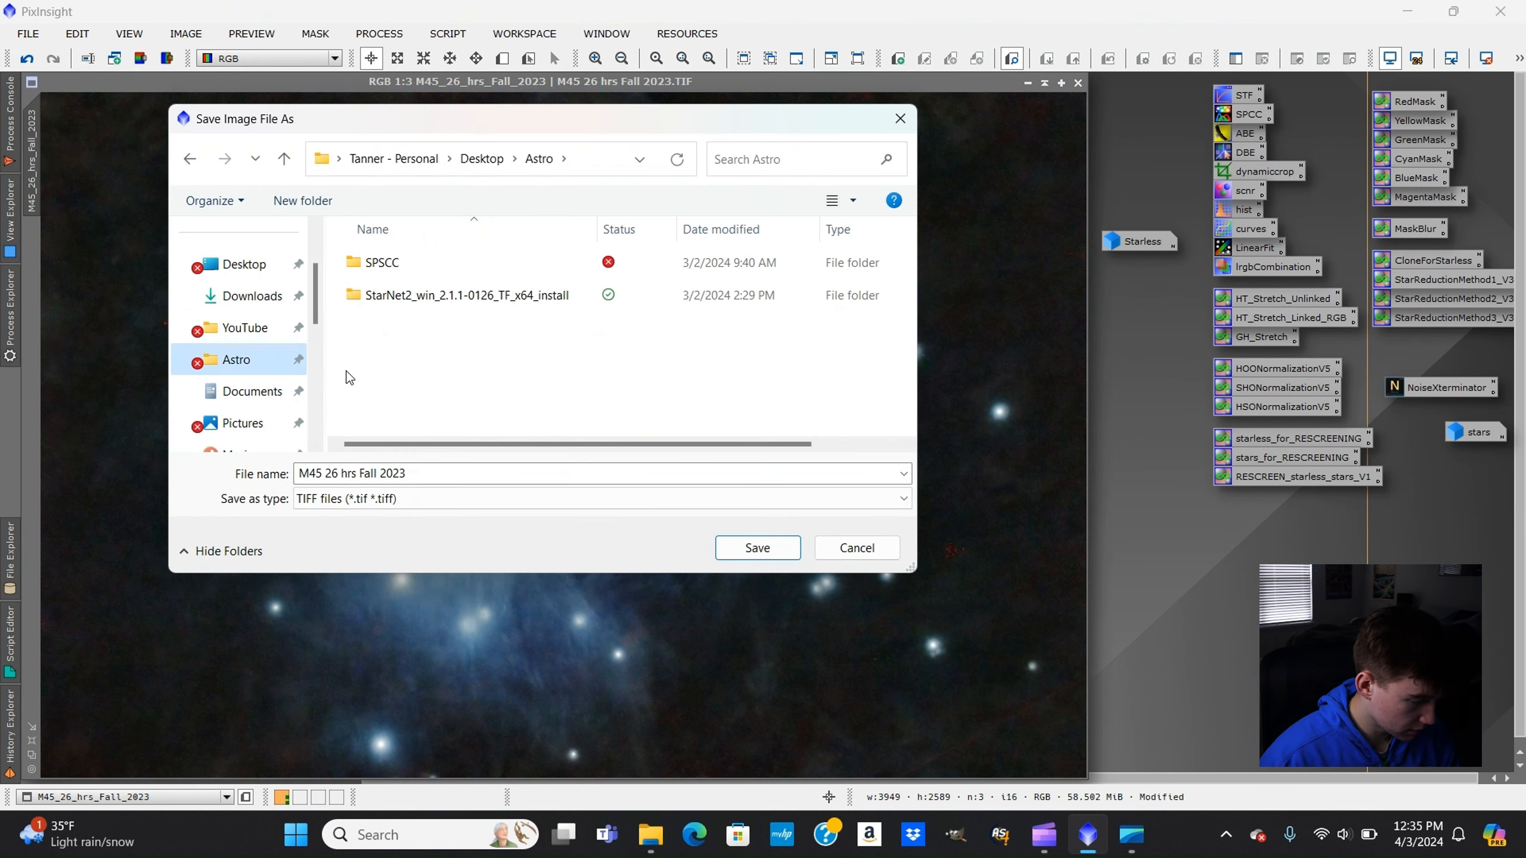
left_click(485, 480)
key("BackSpace")
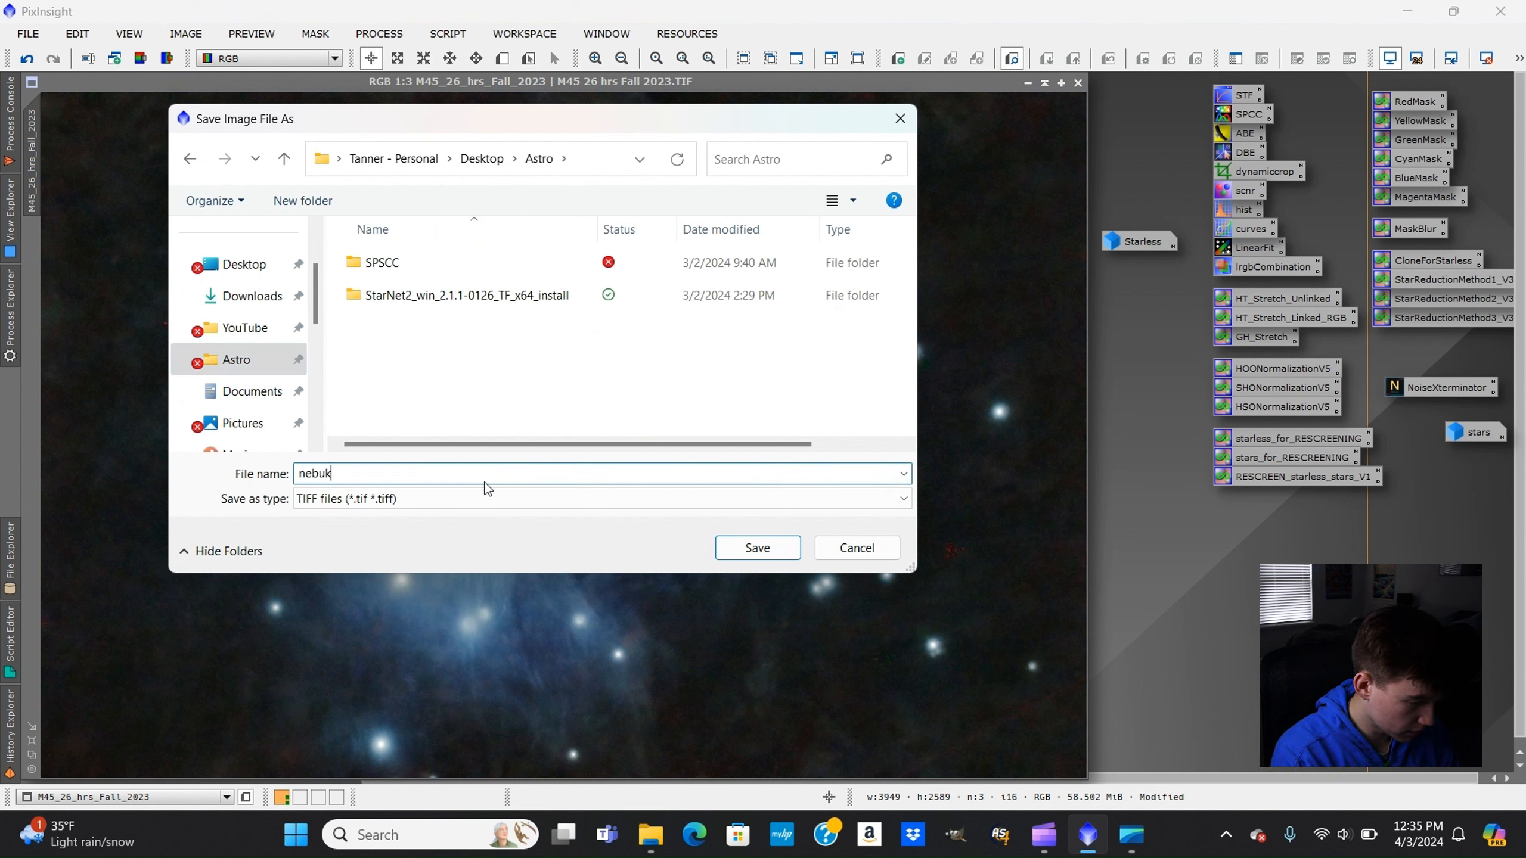
type("nebula yay")
key("Return")
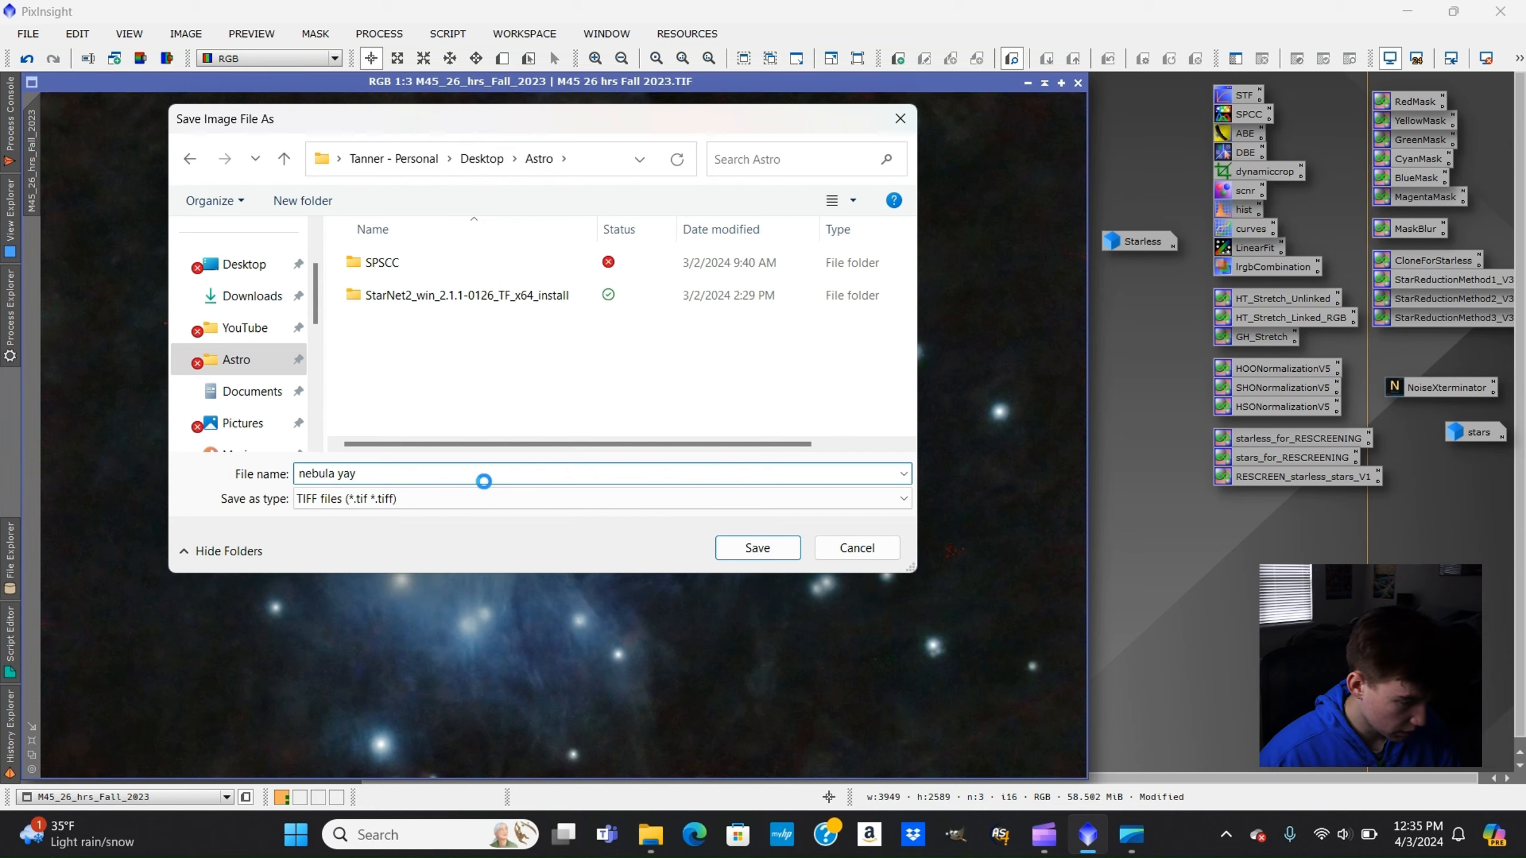
left_click(853, 686)
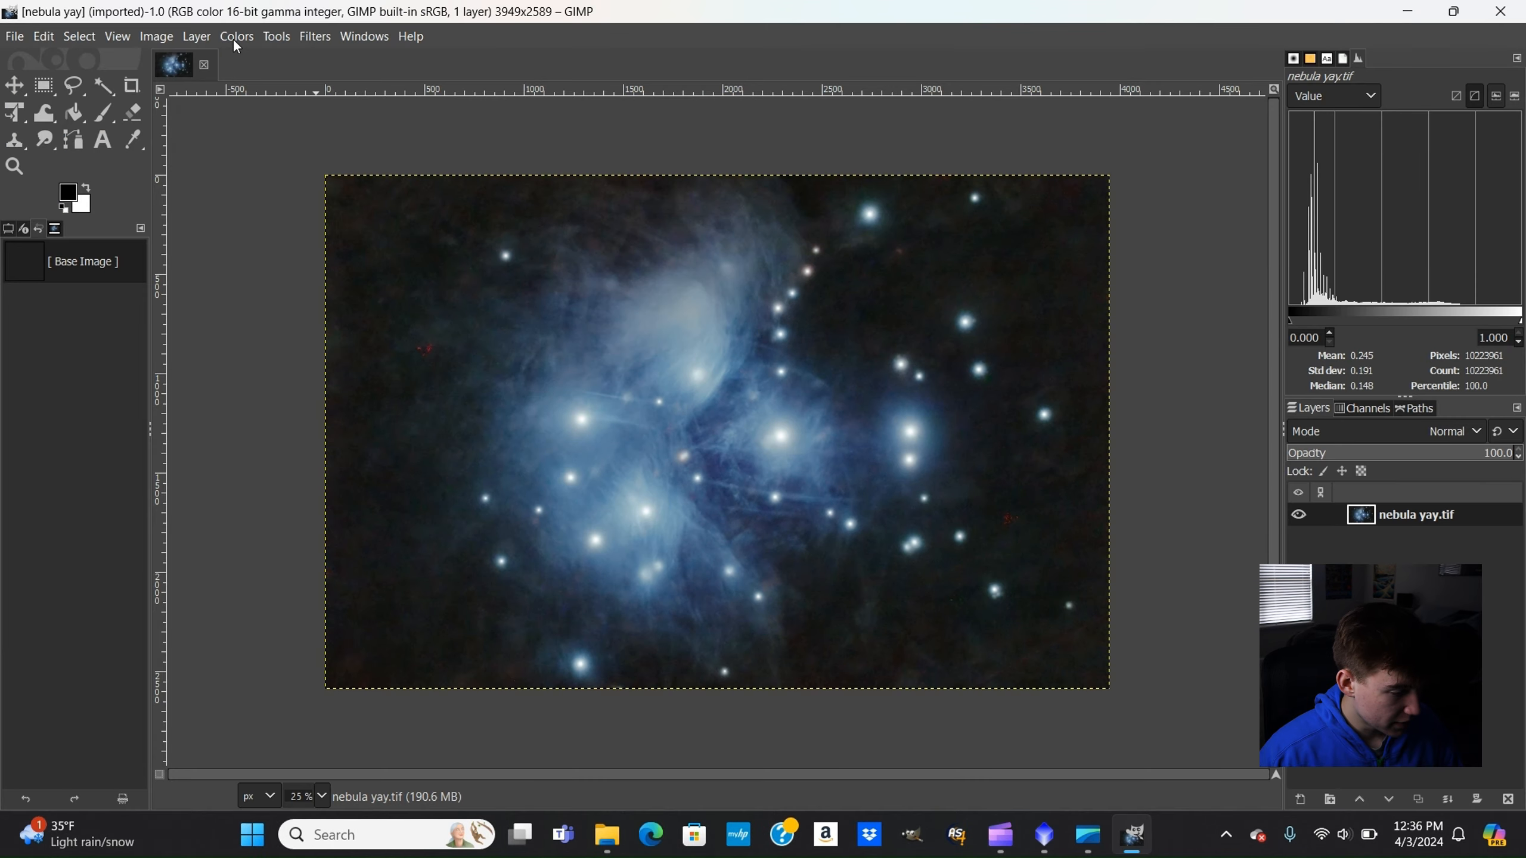
In GIMP, darken nebula yay.tif with a Value curve point at input 54.85 and output 40.23.
left_click(236, 37)
left_click(296, 262)
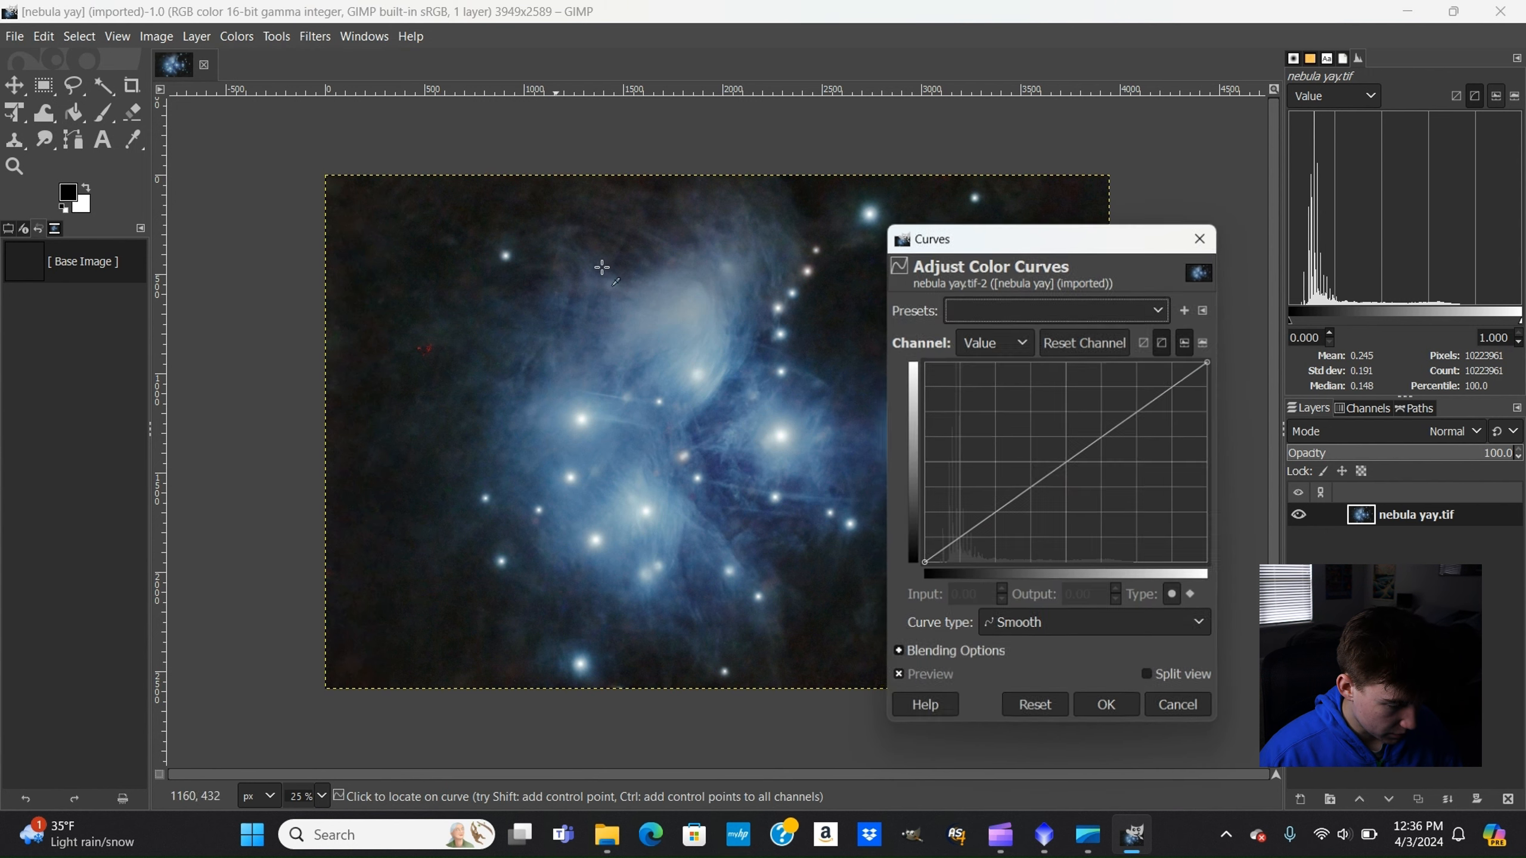
left_click_drag(1074, 242, 1178, 152)
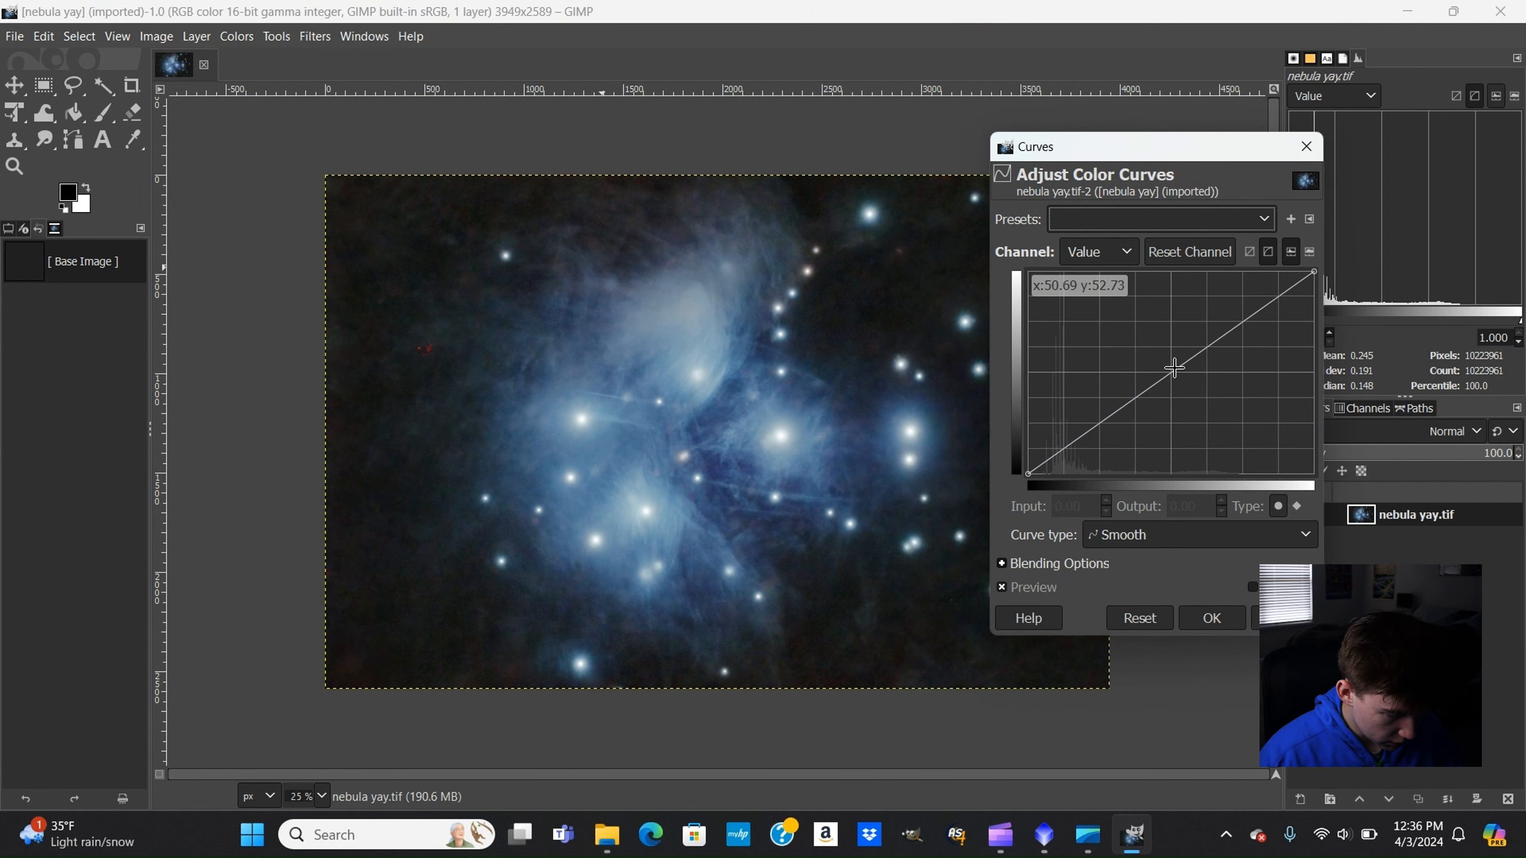
left_click_drag(1171, 374, 1184, 391)
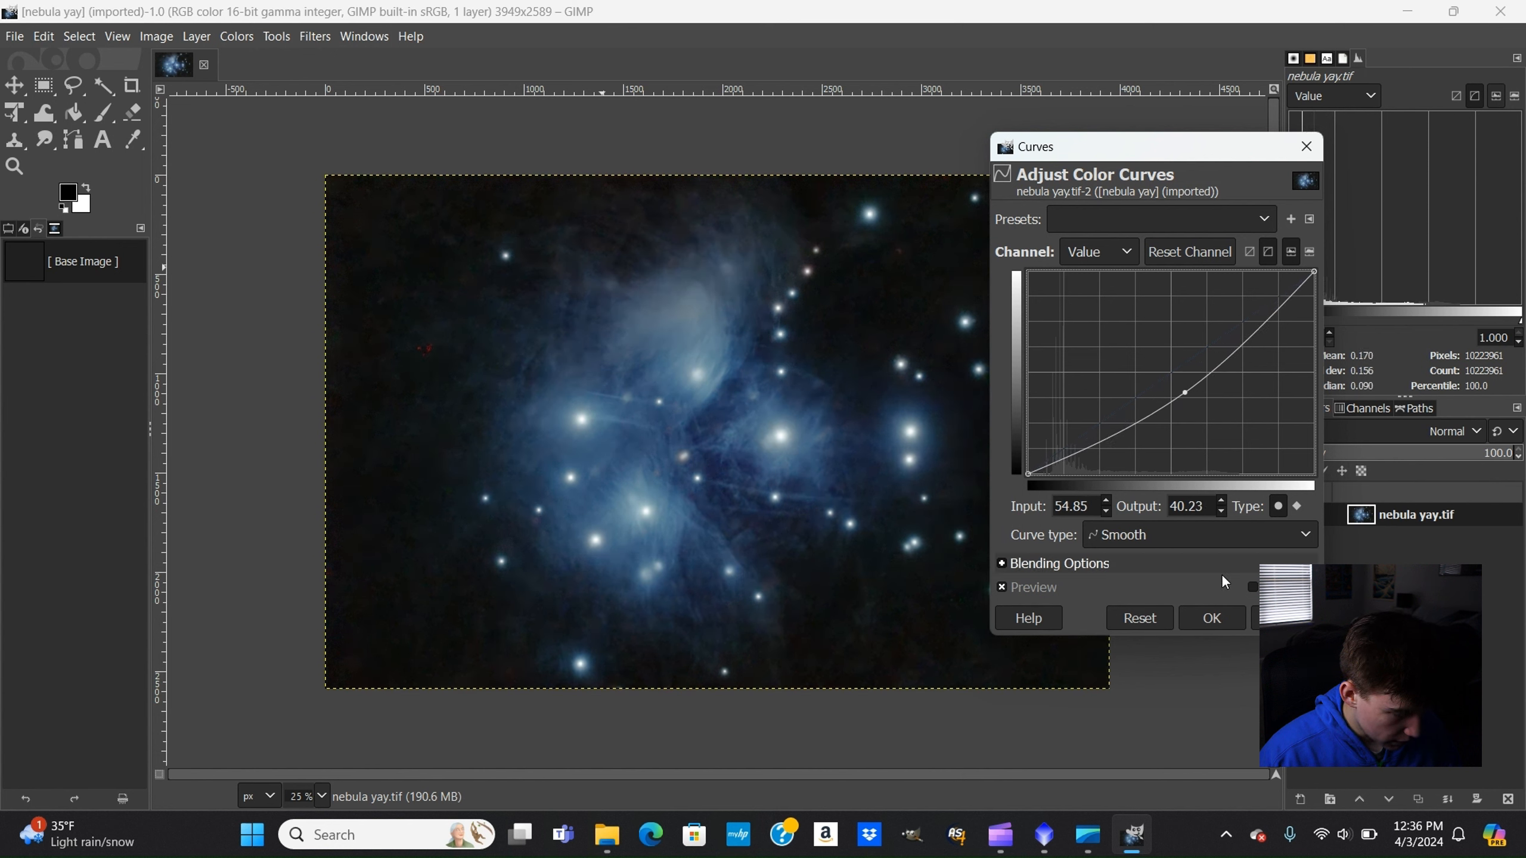
left_click(1211, 618)
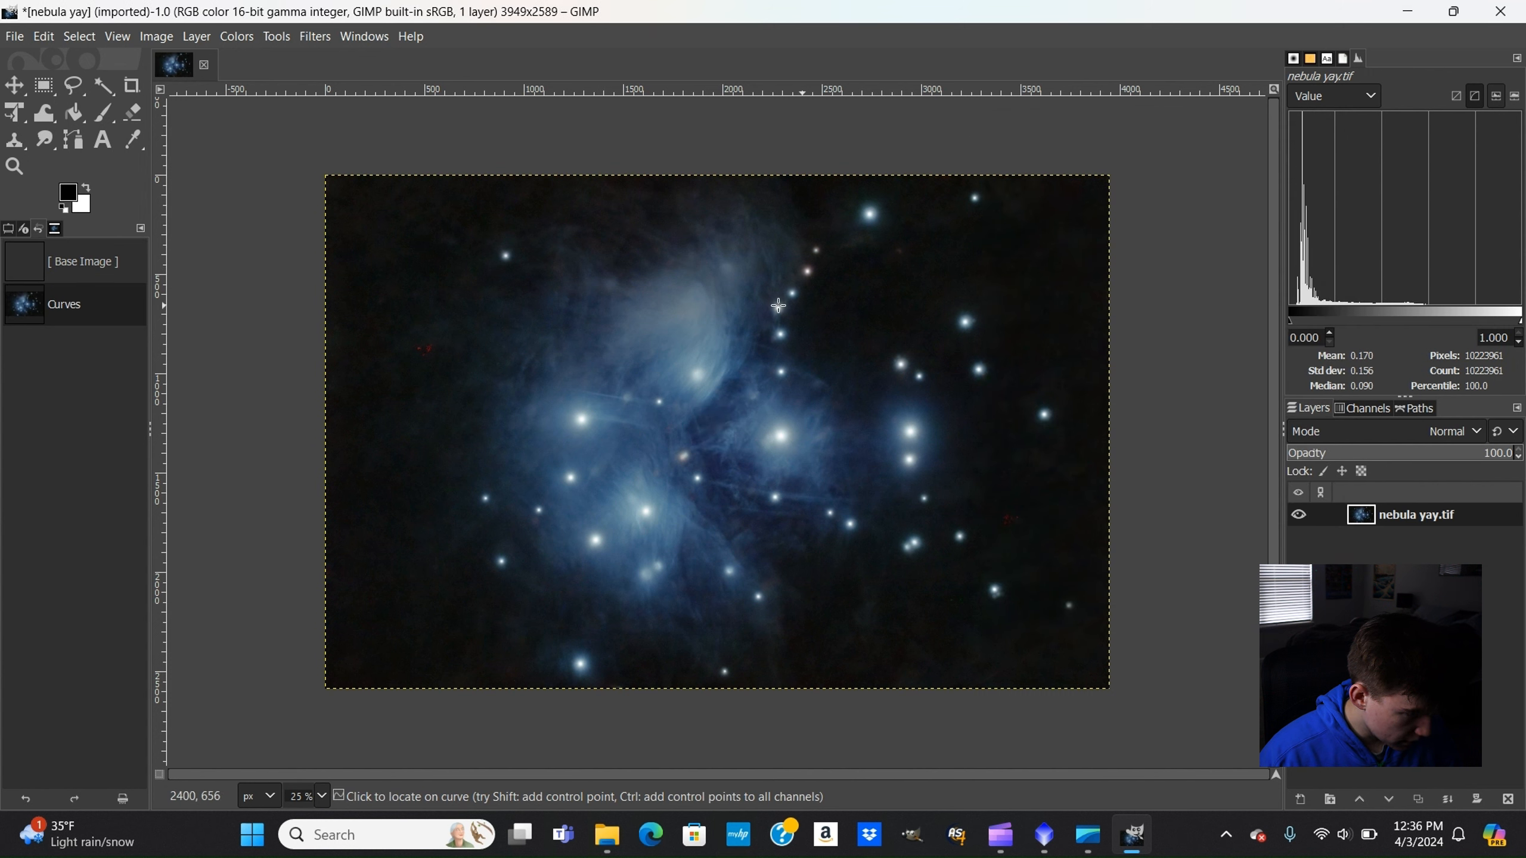
Sharpen the nebula image with a High Pass filter in Overlay mode, keeping Std. Dev. 4.0 and Contrast 1.000.
left_click(316, 37)
mouse_move(348, 192)
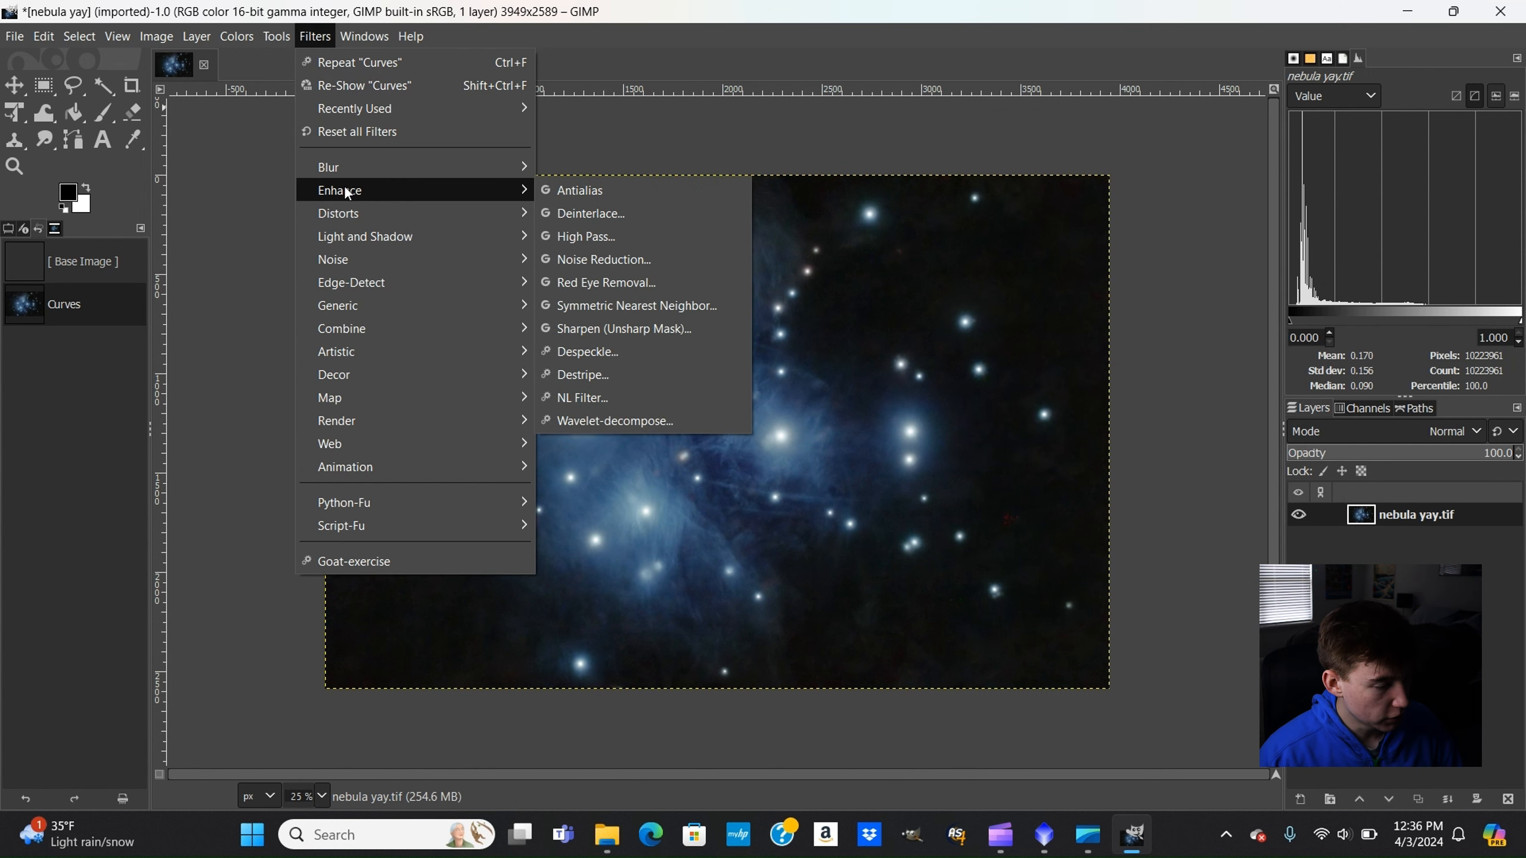
left_click(598, 236)
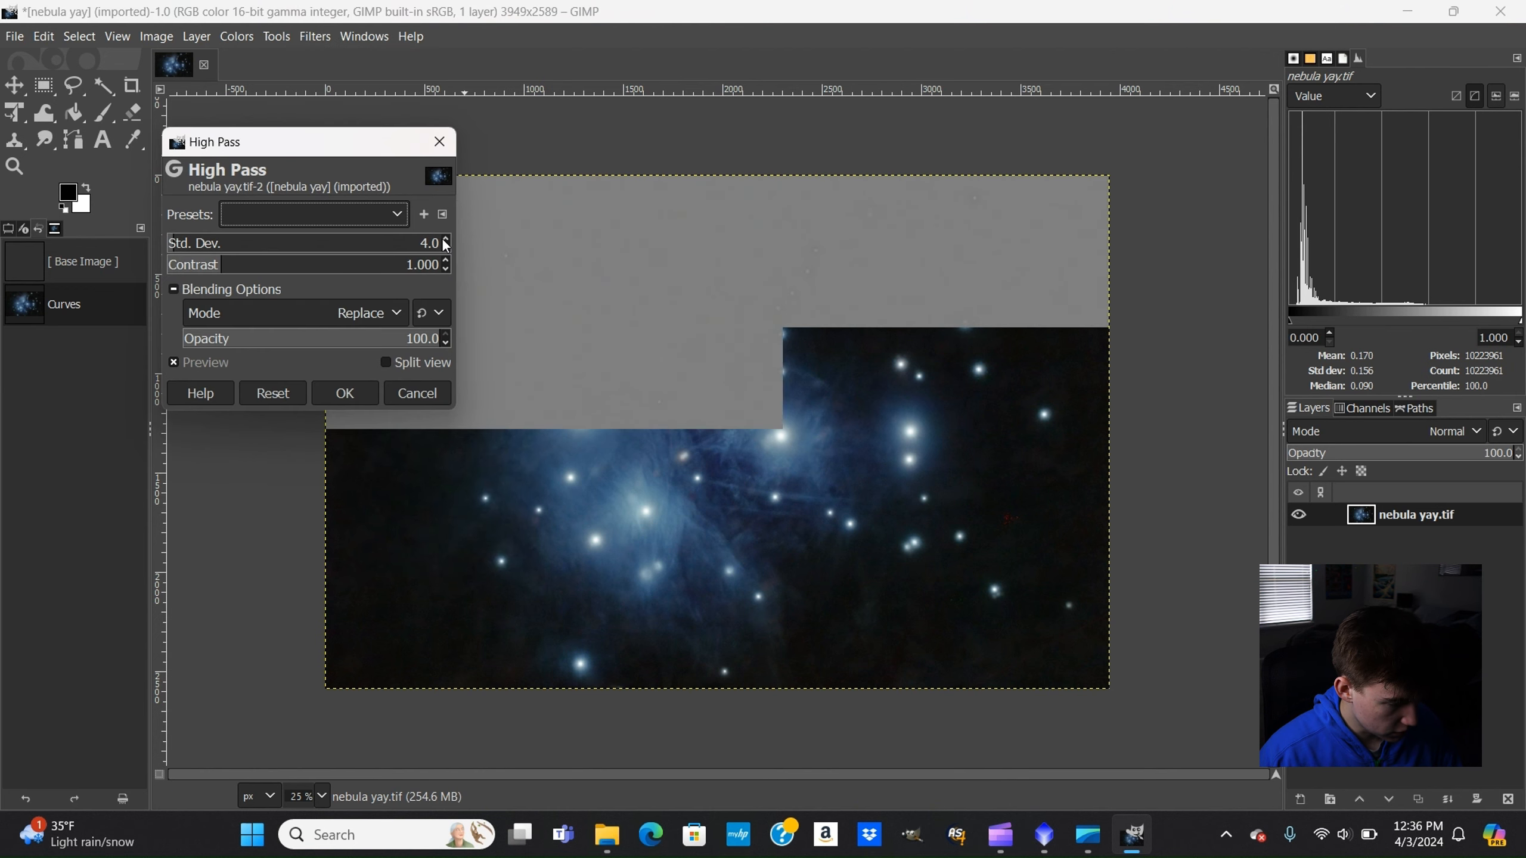
left_click(394, 313)
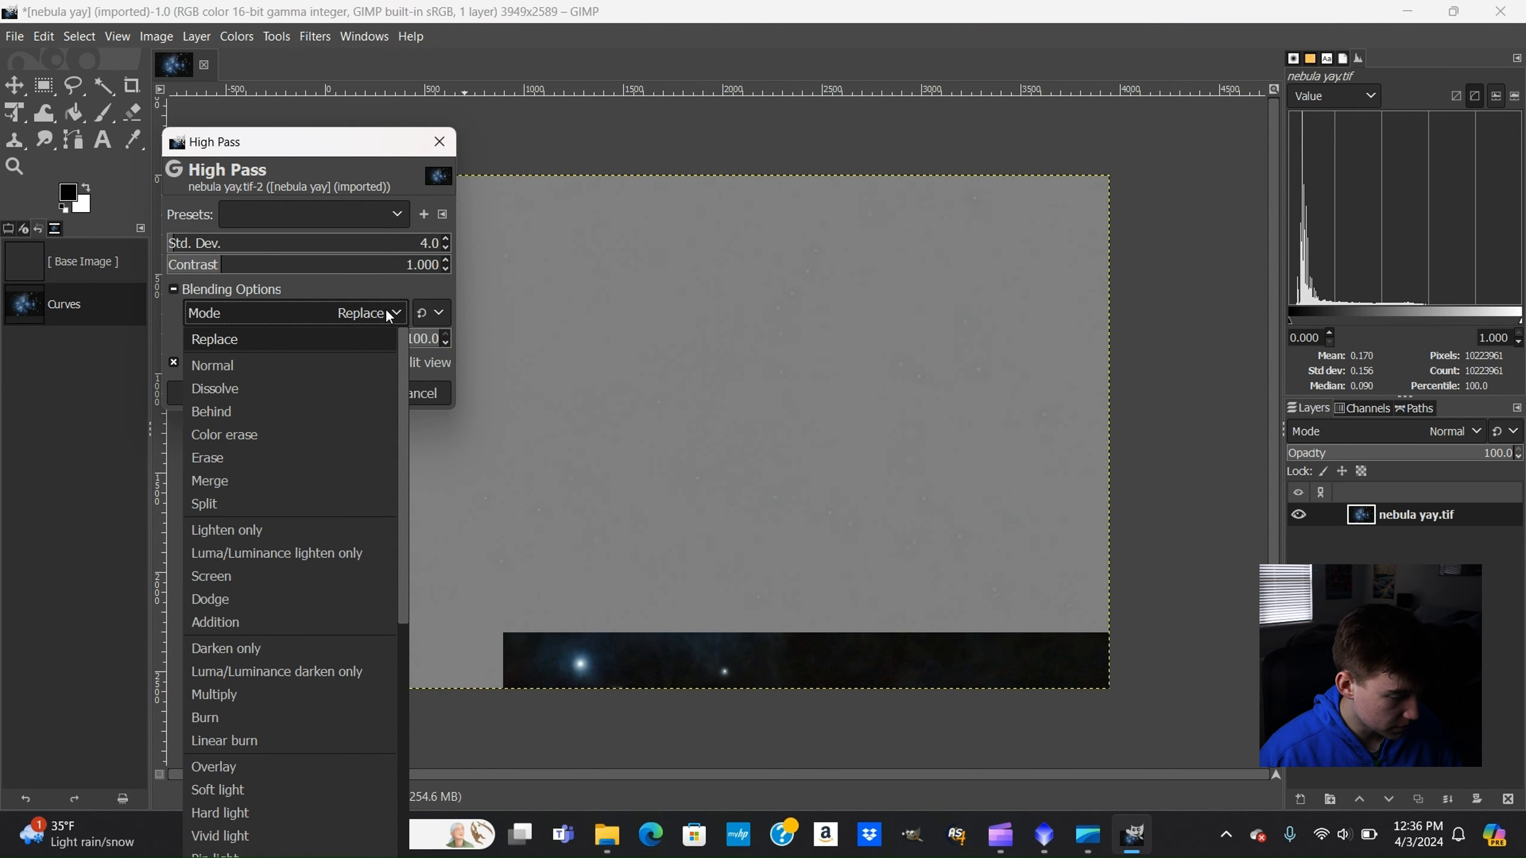
left_click(286, 768)
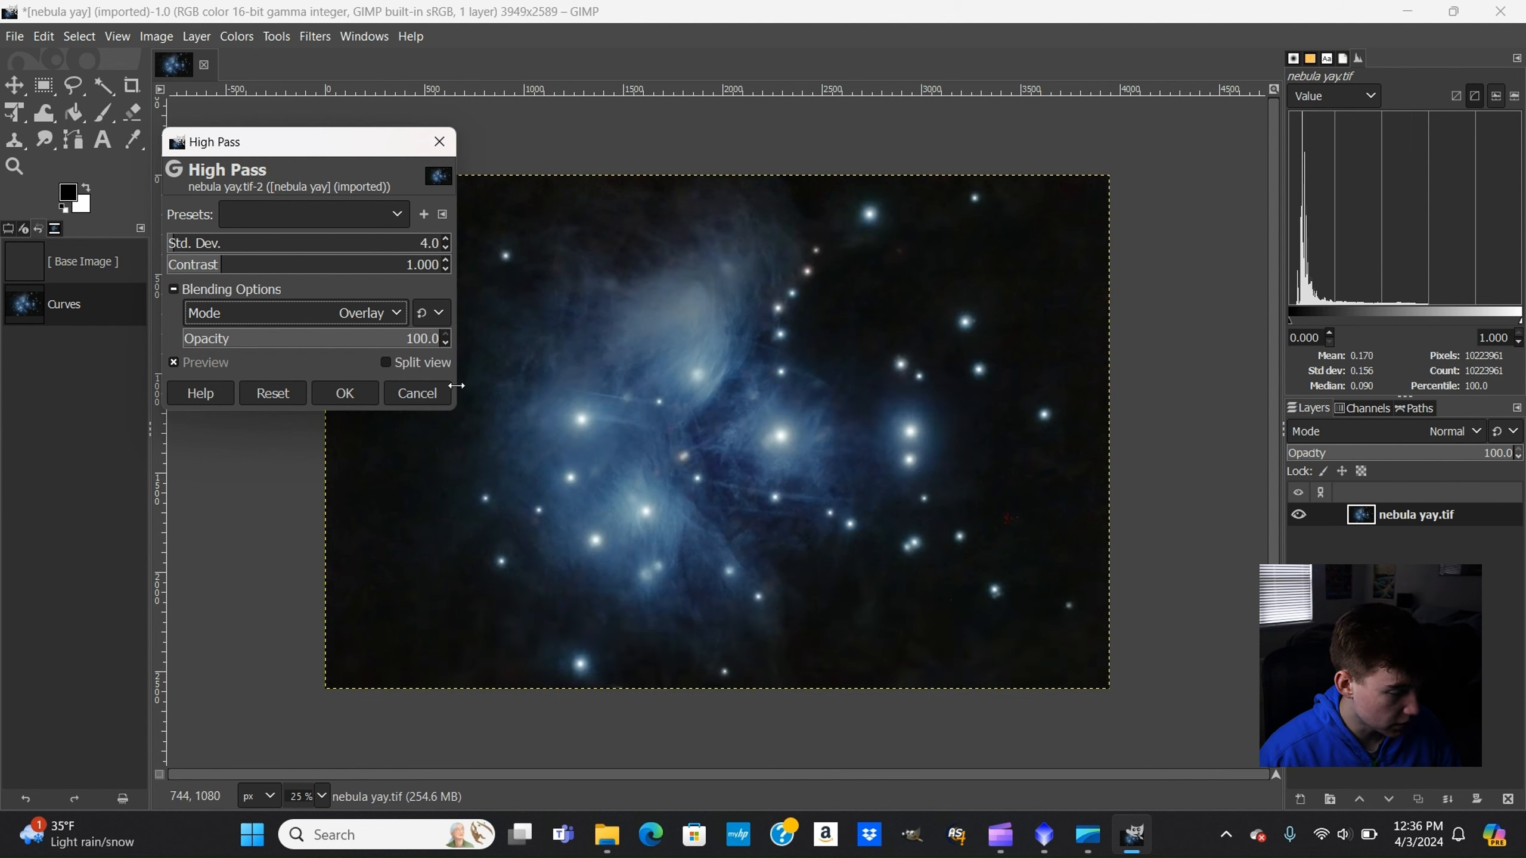
left_click(348, 393)
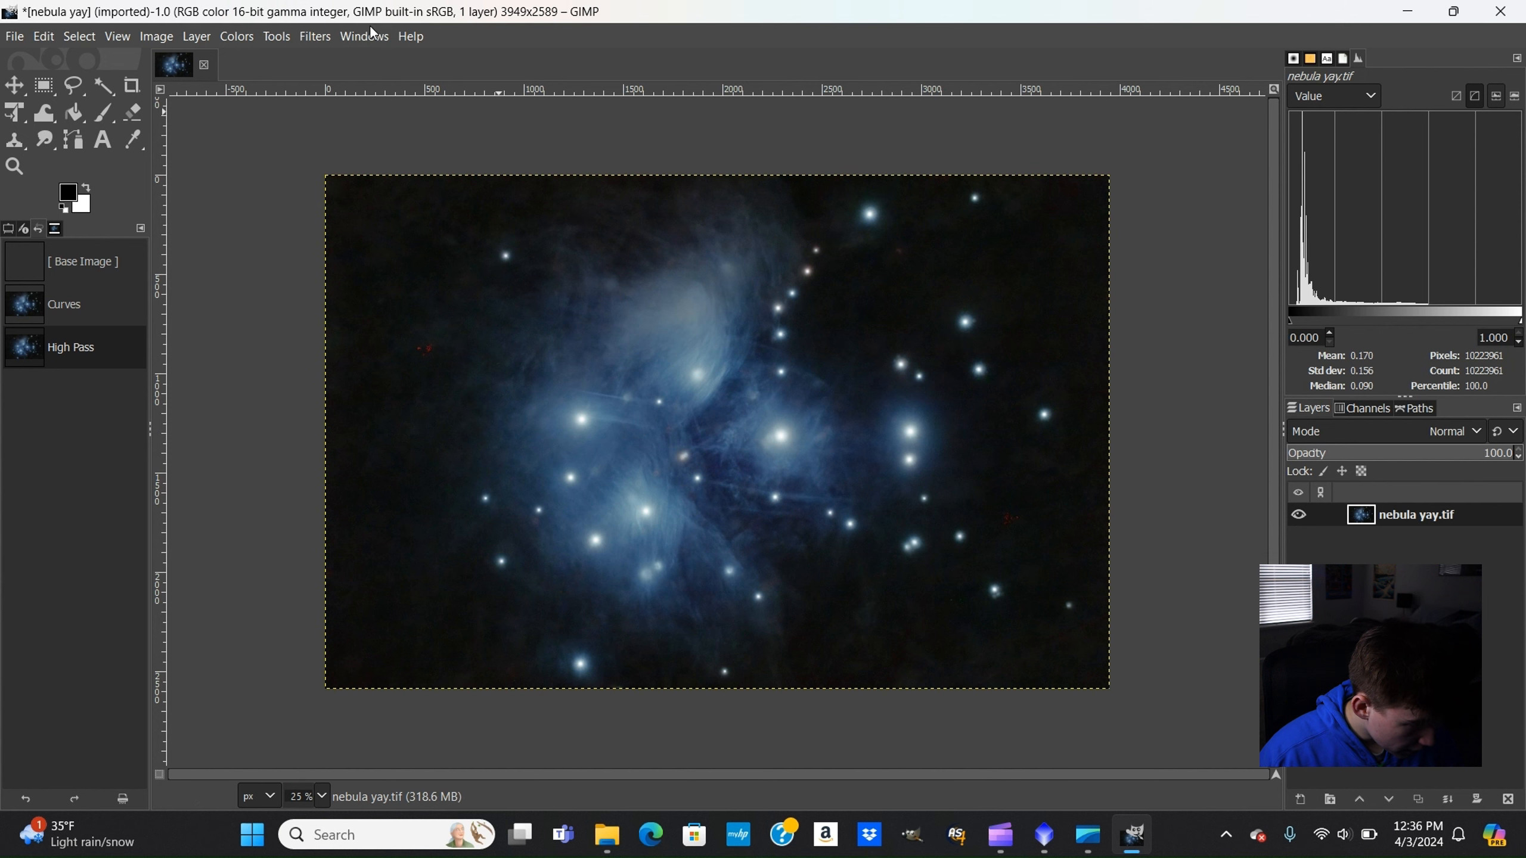
Compare the nebula detail at 100% zoom with and without the High Pass filter.
left_click(322, 796)
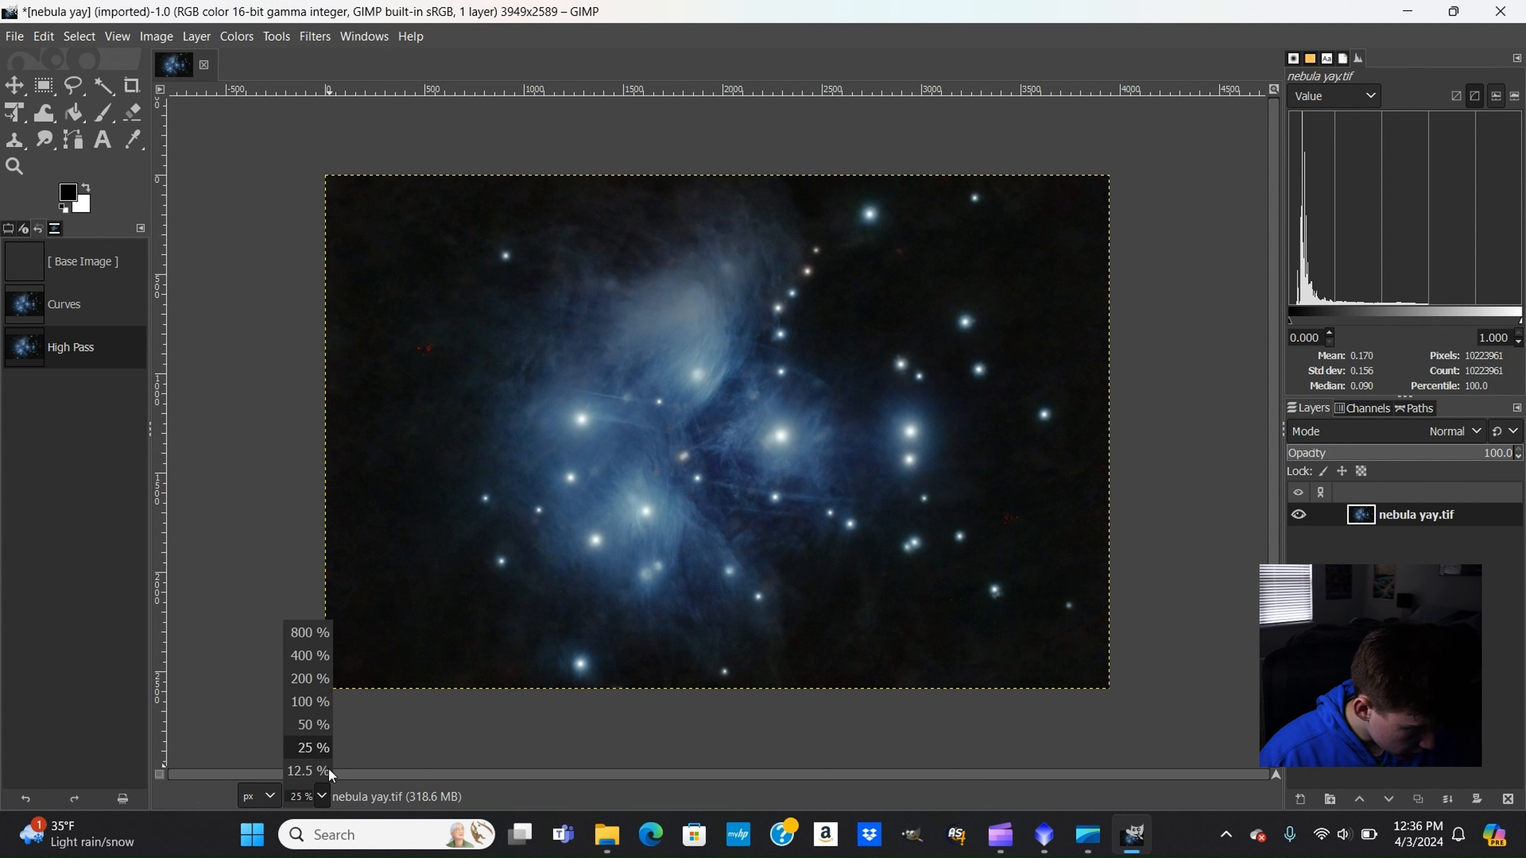
left_click(303, 702)
left_click(25, 799)
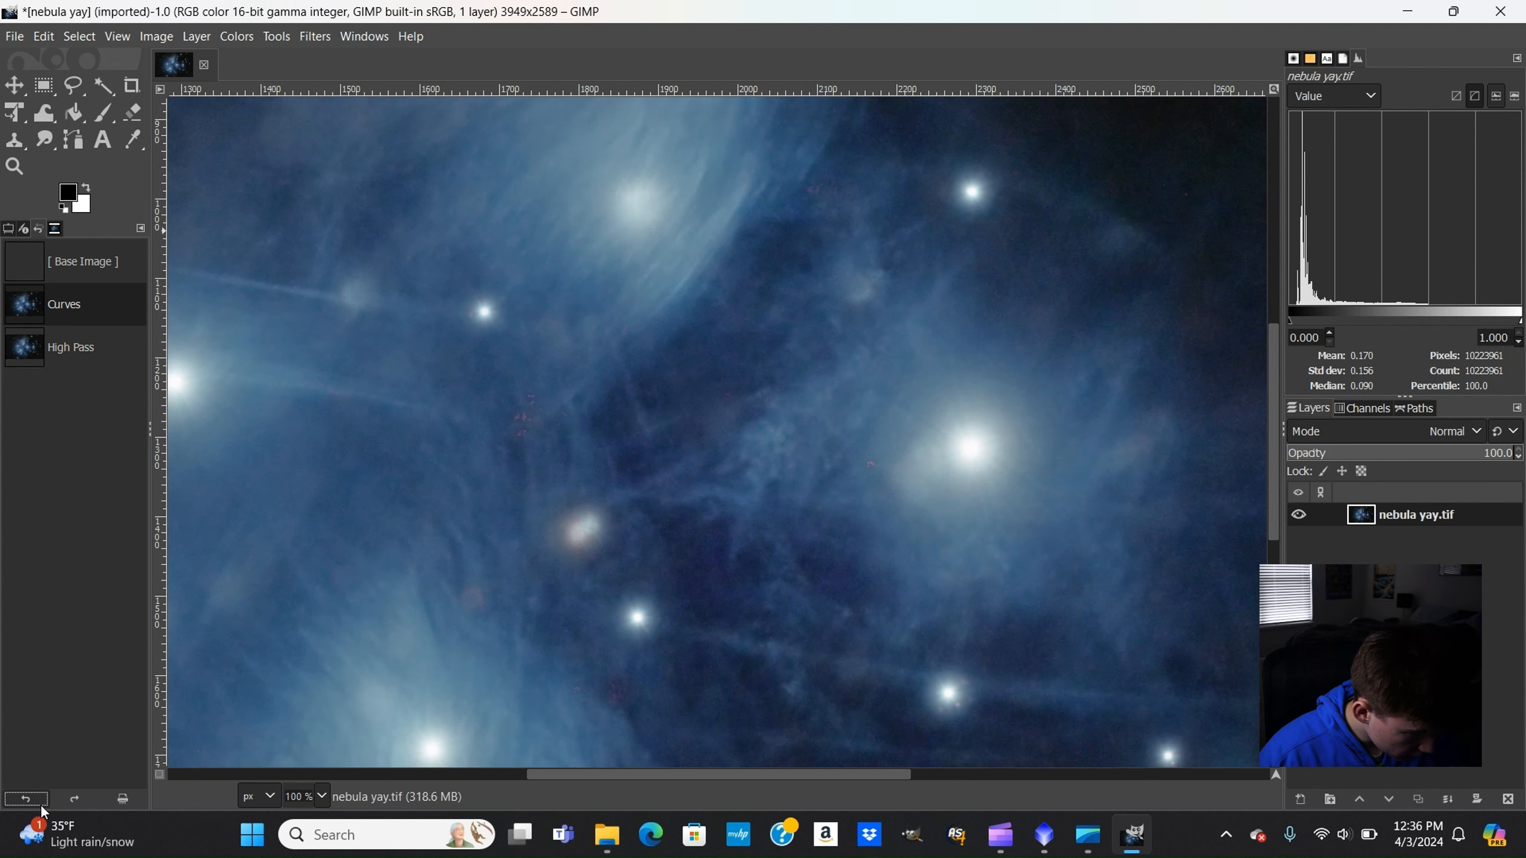
left_click(75, 799)
Apply the same High Pass filter a second time and compare the result with the unsharpened image.
left_click(315, 36)
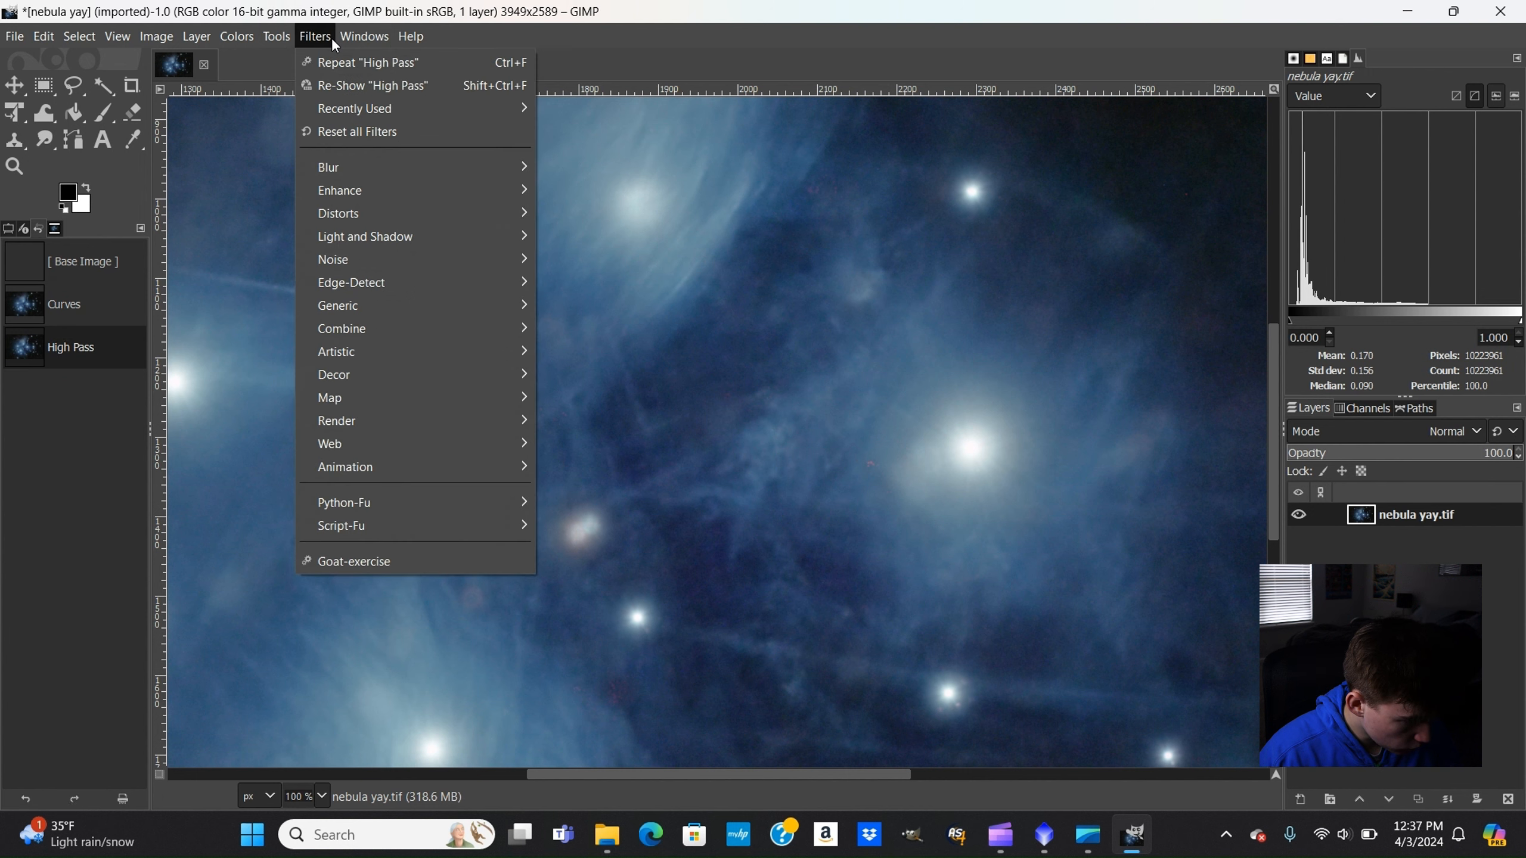
left_click(336, 59)
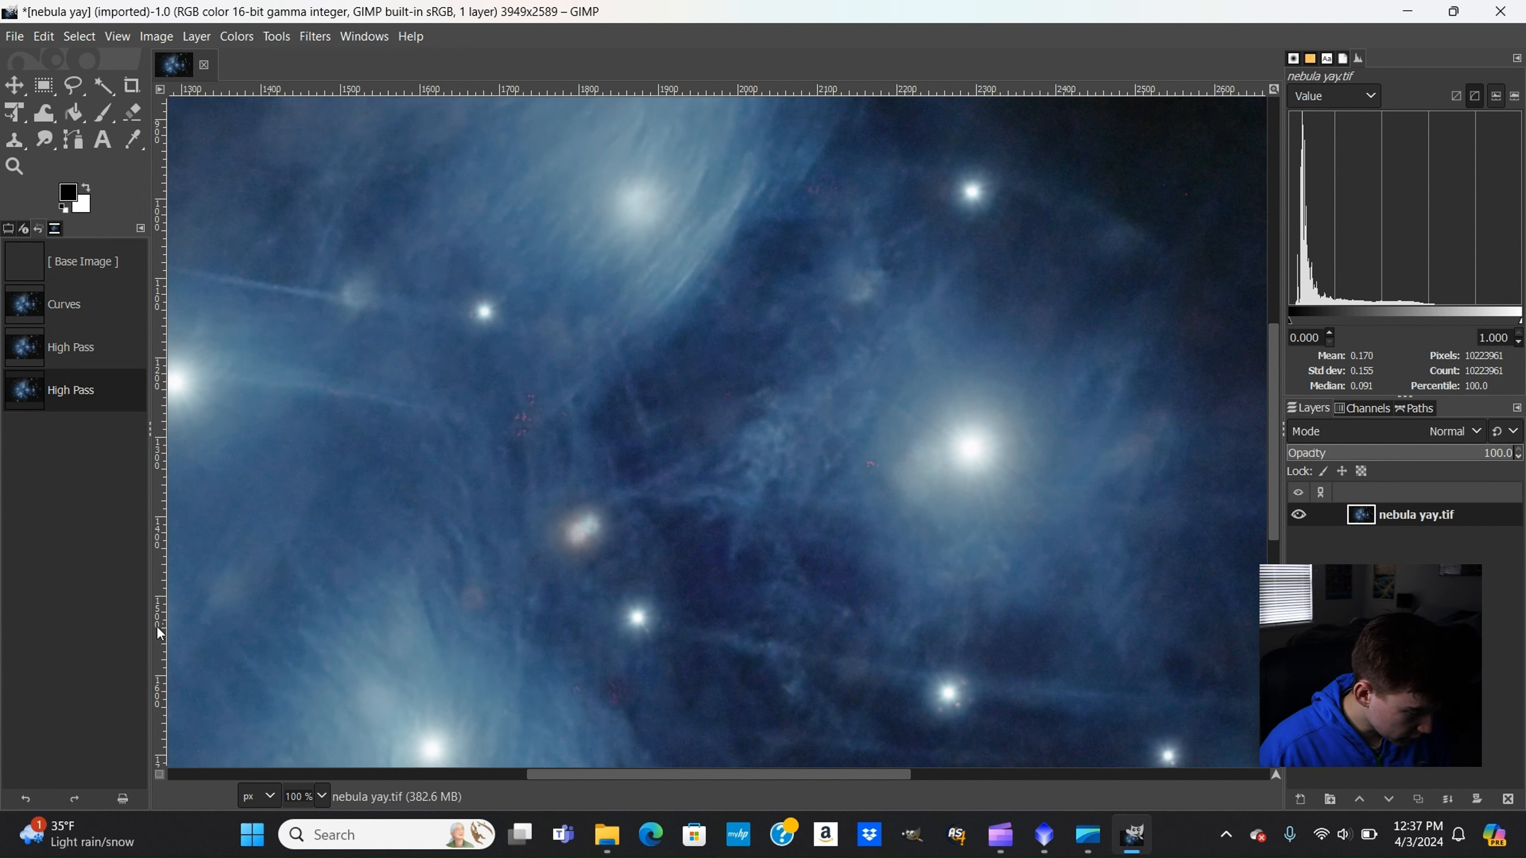
left_click(25, 799)
left_click(25, 799)
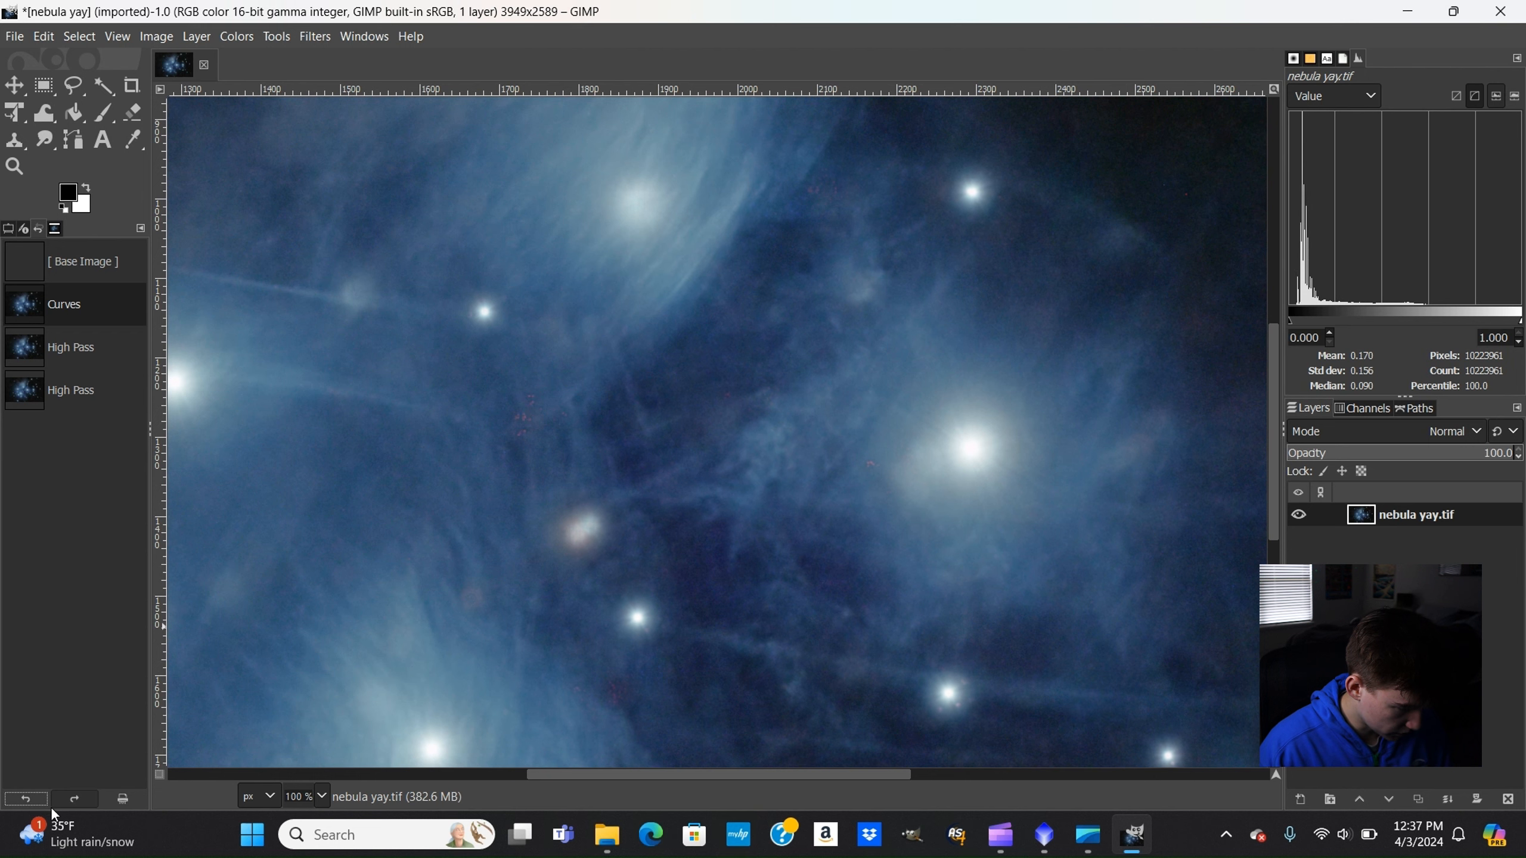
left_click(75, 798)
left_click(74, 799)
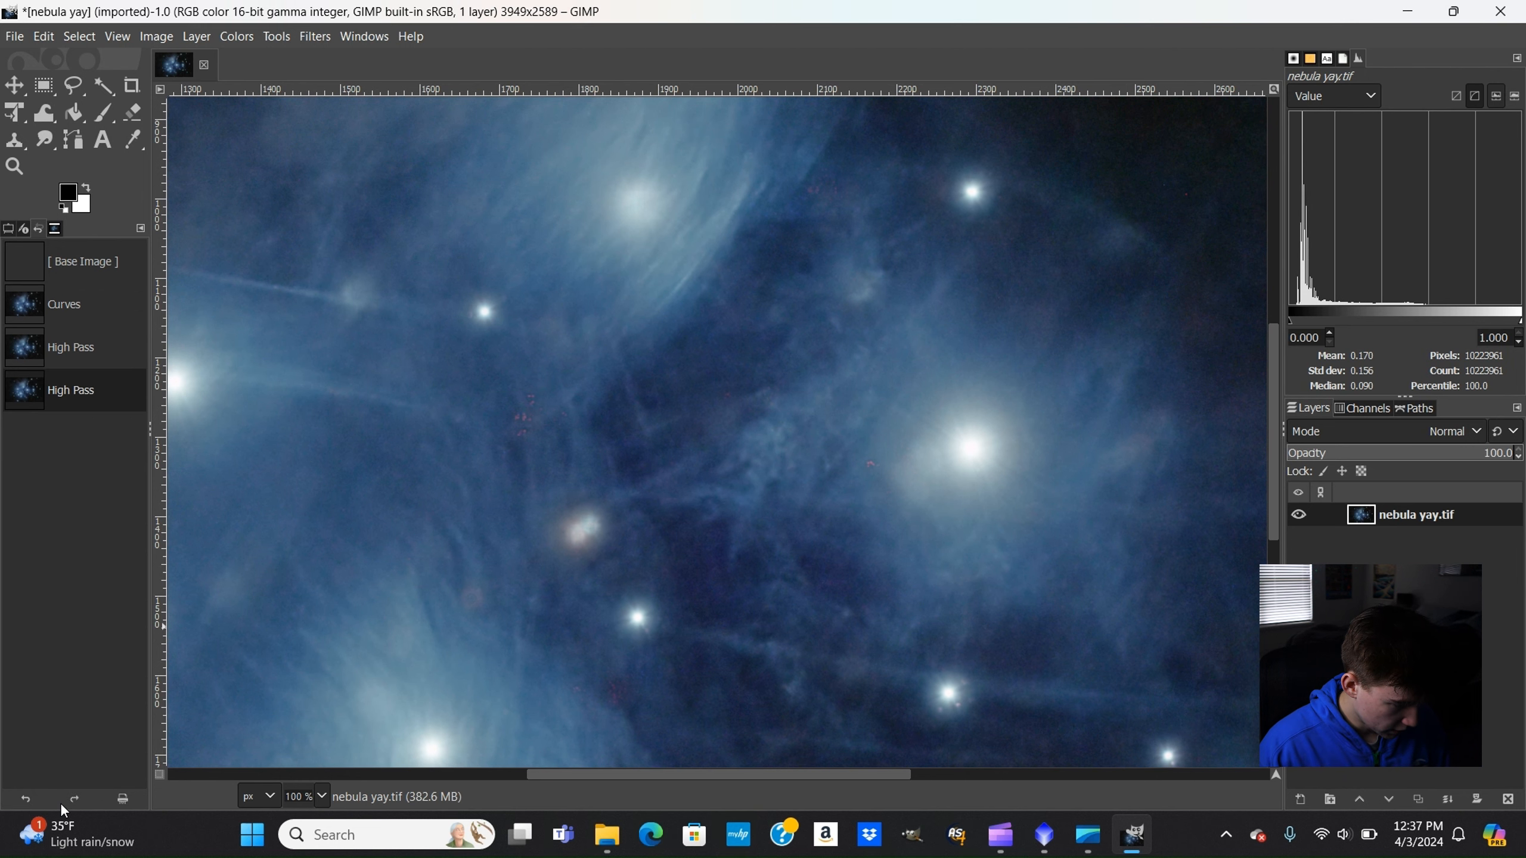
left_click(320, 802)
left_click(310, 747)
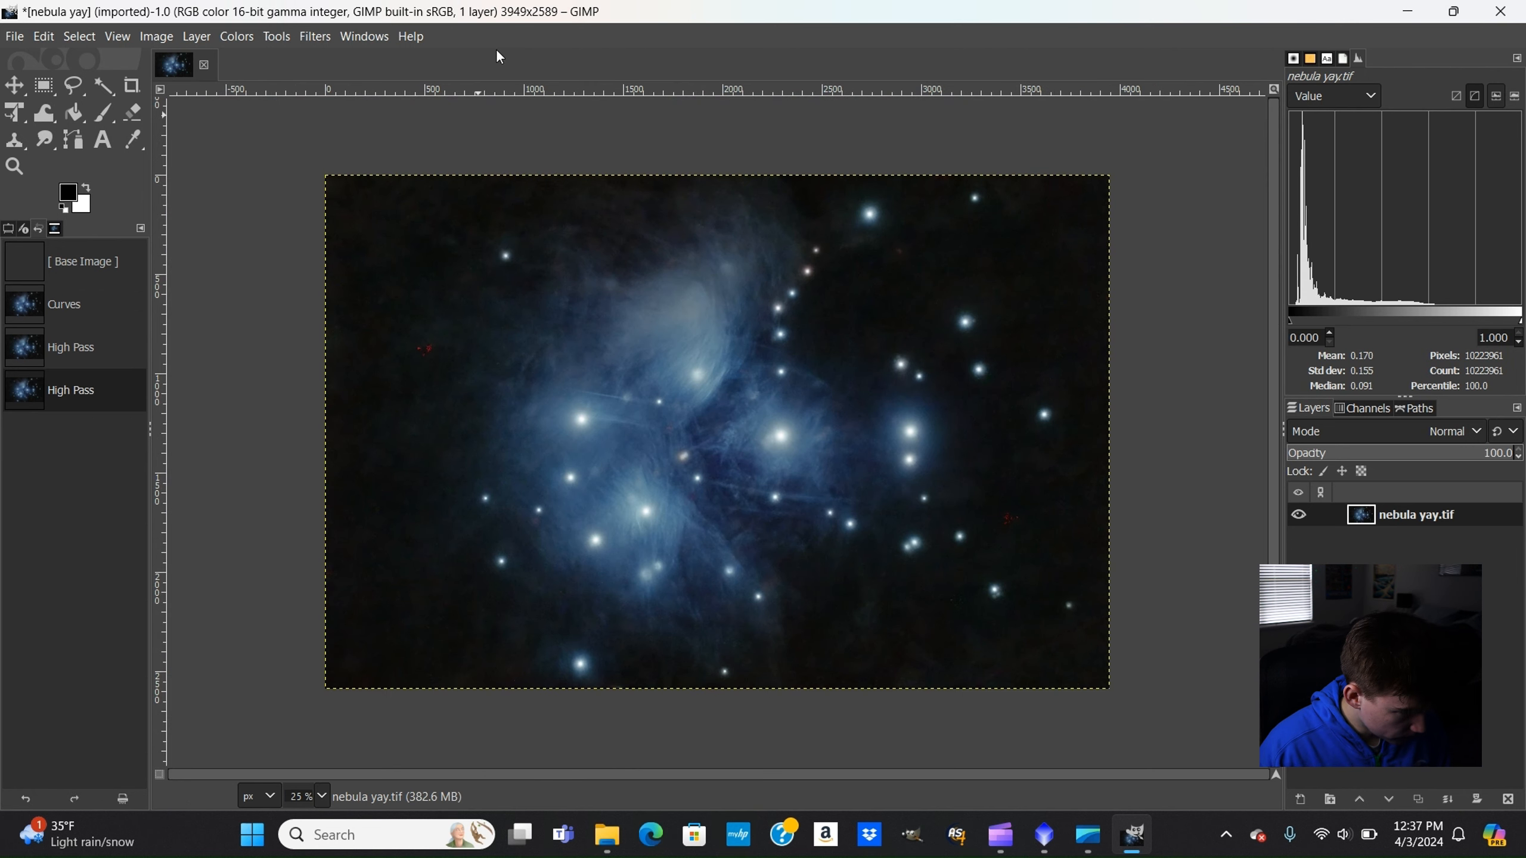
Apply Shadows-Highlights to the nebula image with Highlights set to -100.
left_click(246, 42)
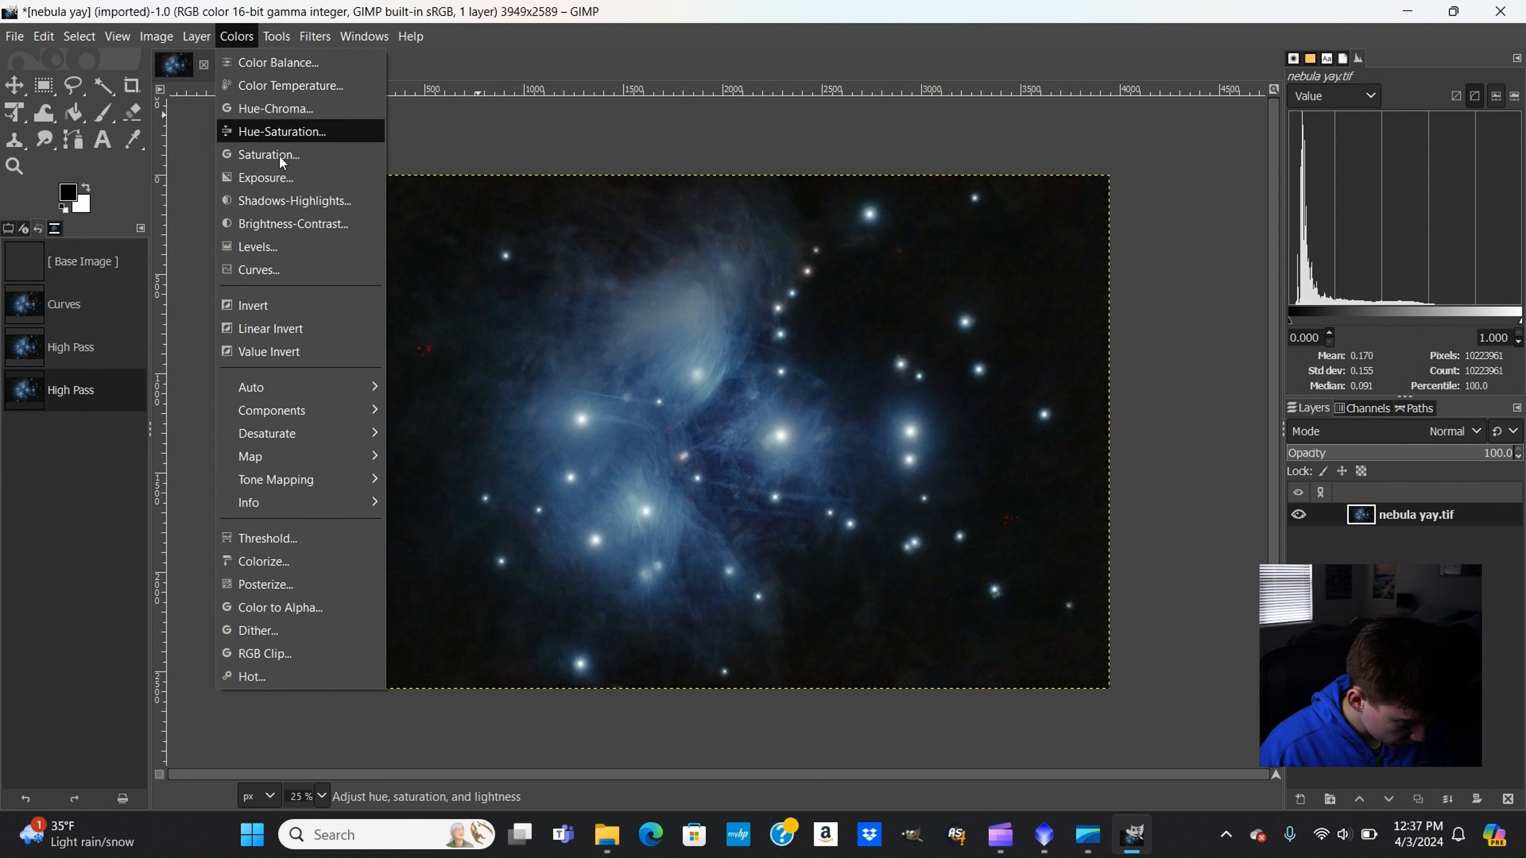
left_click(297, 194)
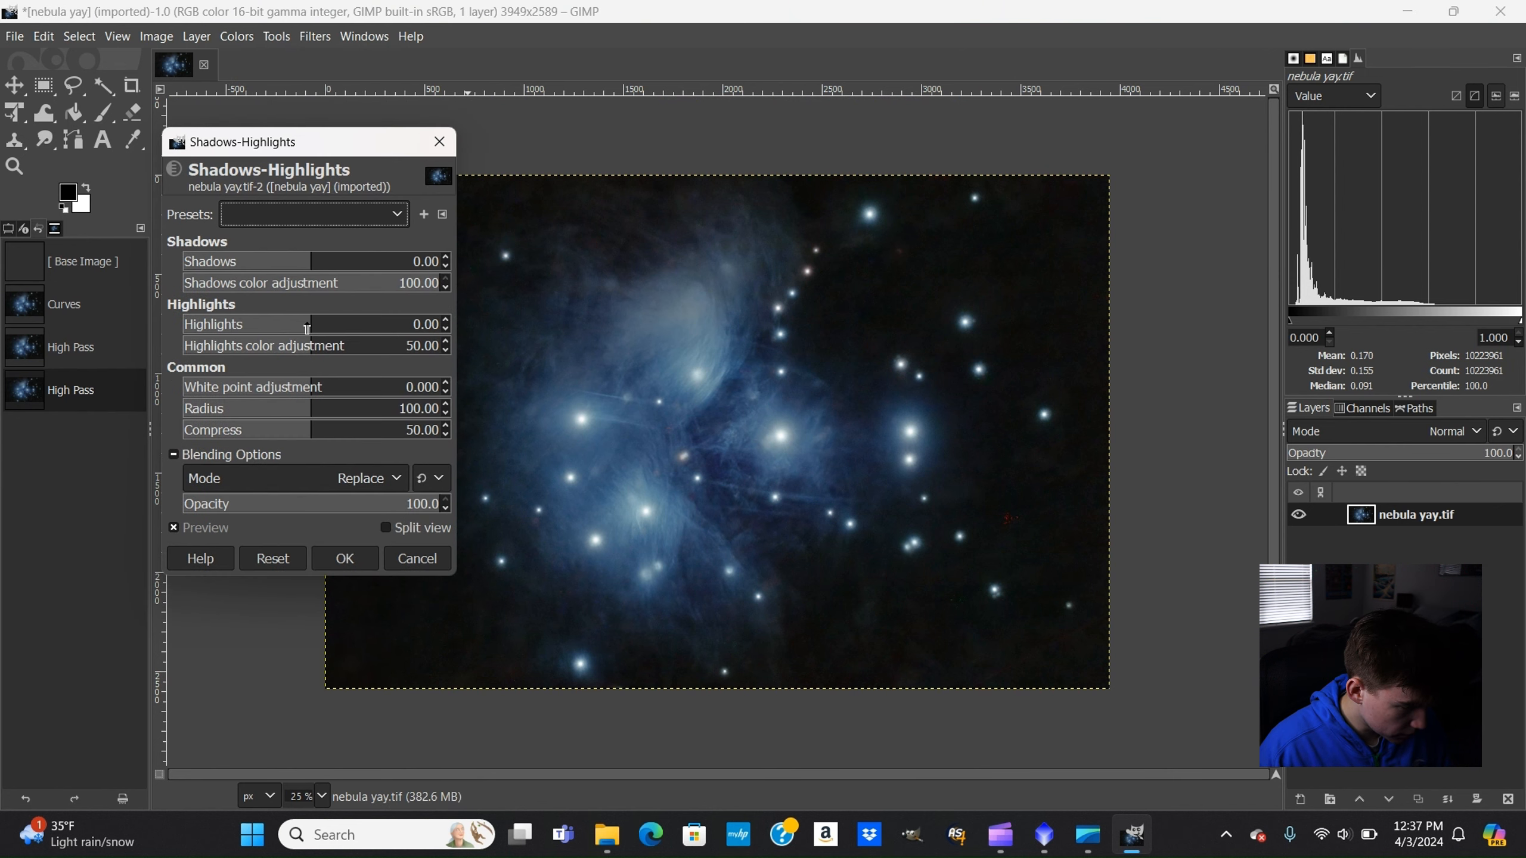
left_click_drag(307, 327, 143, 366)
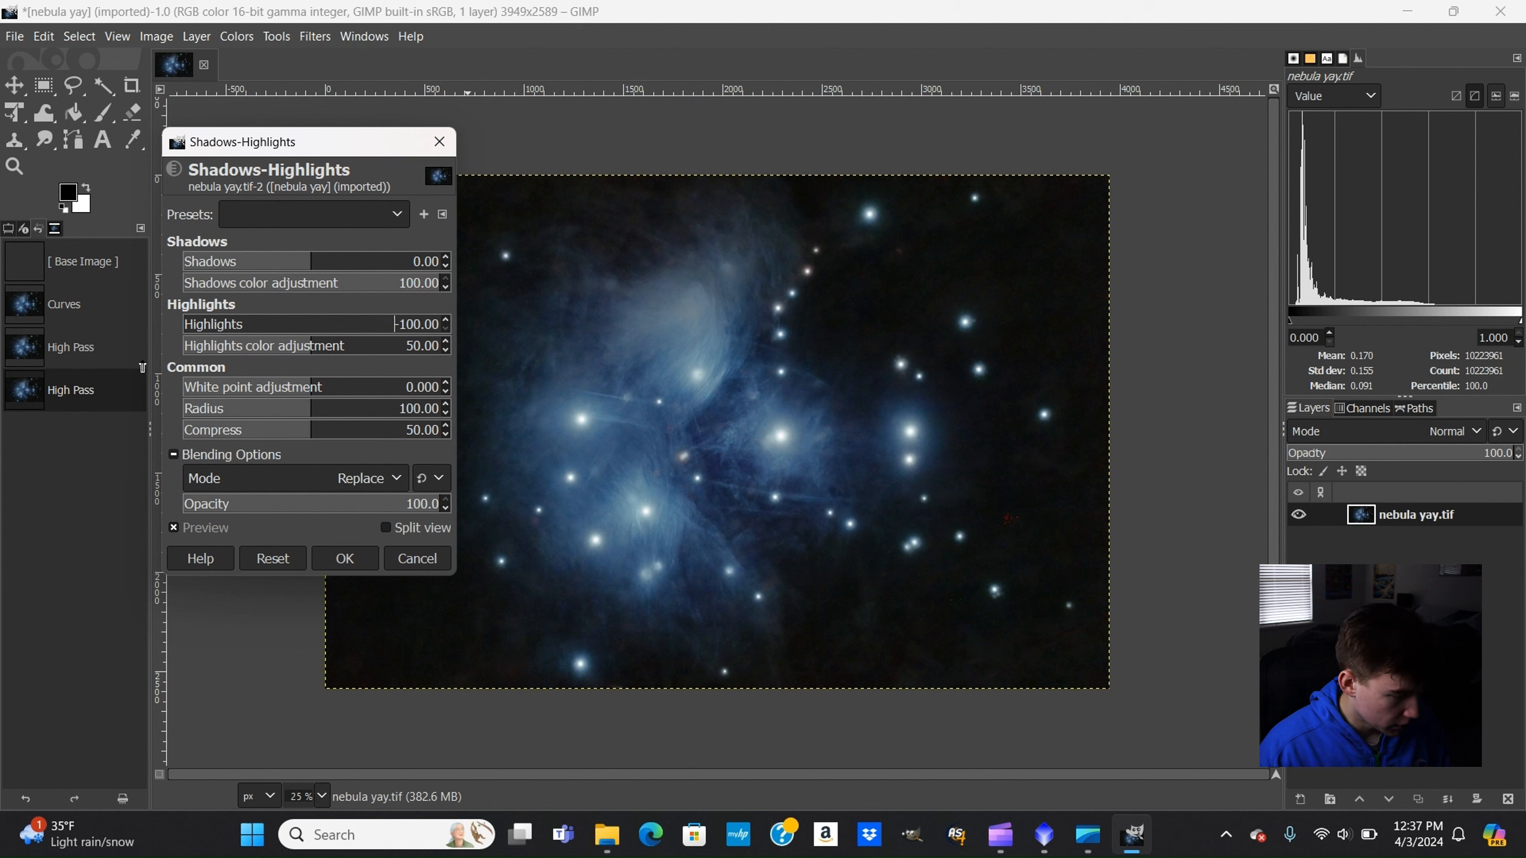
left_click(358, 554)
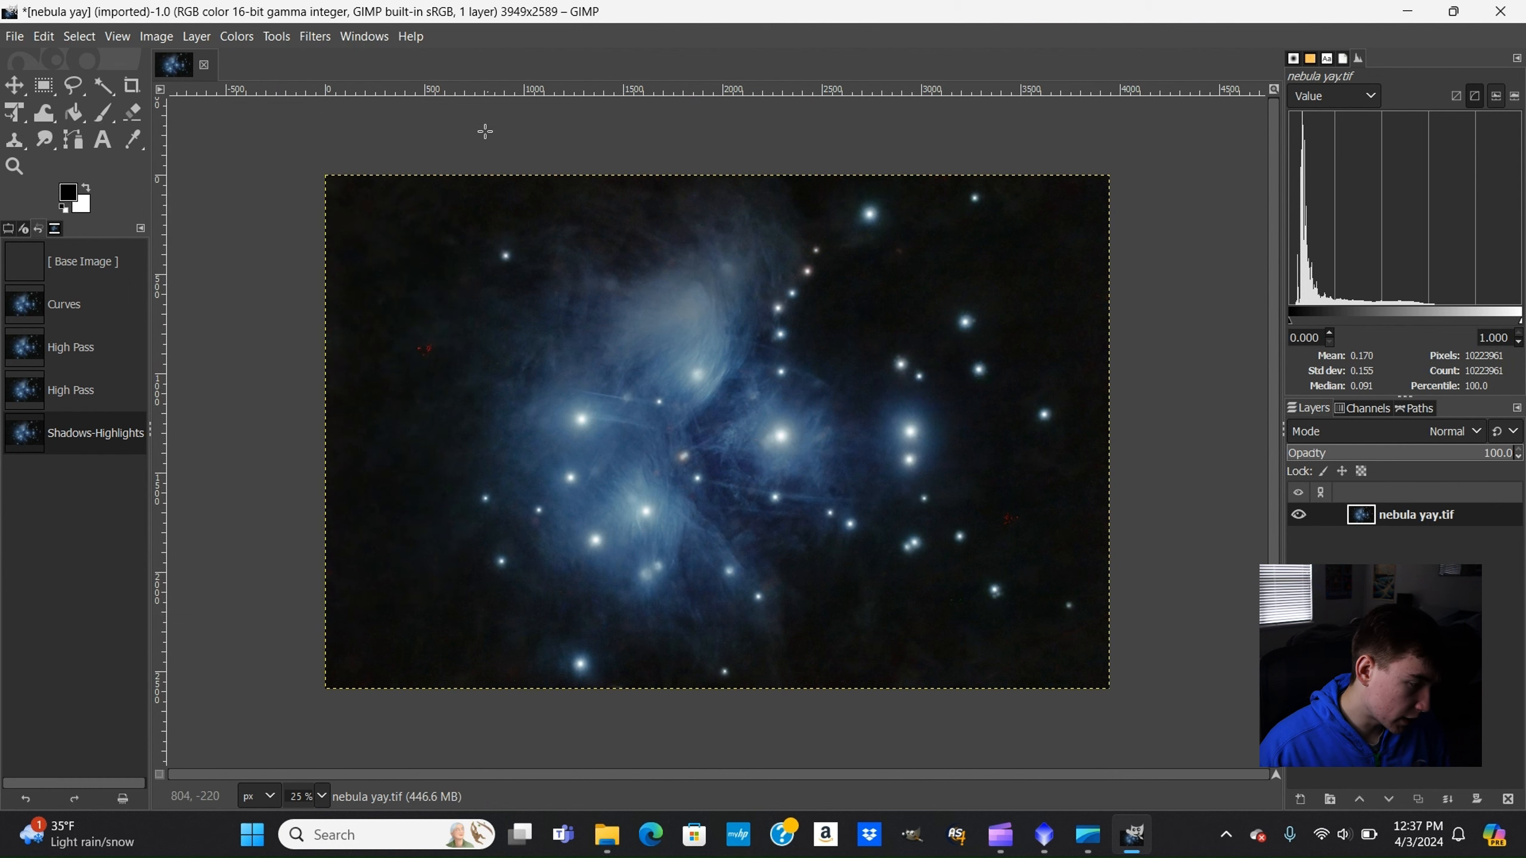
Raise the nebula image's contrast to 0.005 with Brightness-Contrast, keeping brightness at 0, and set the histogram to RGB.
left_click(235, 45)
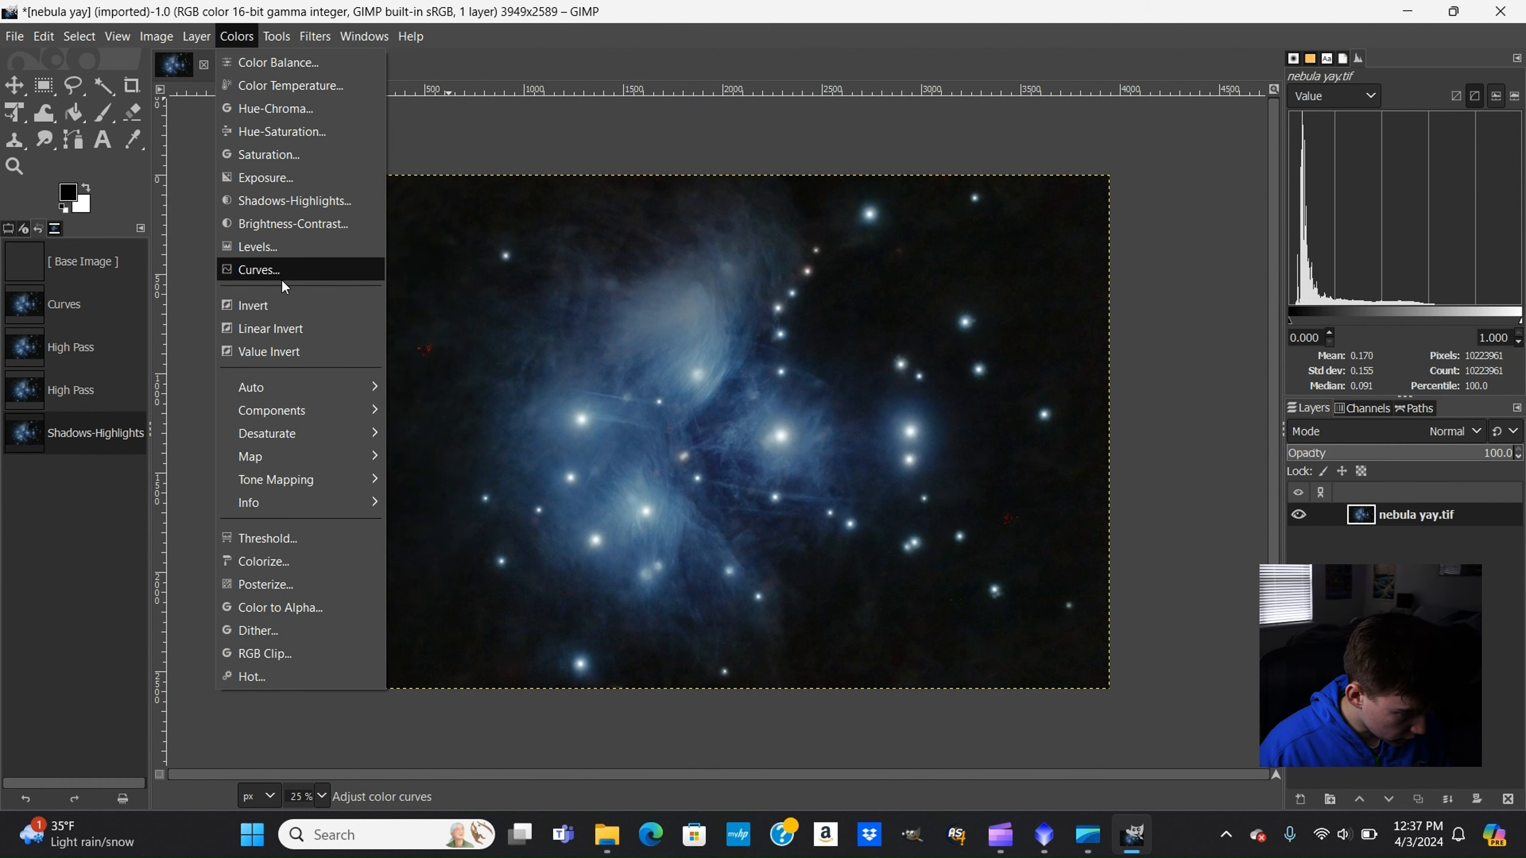
left_click(280, 231)
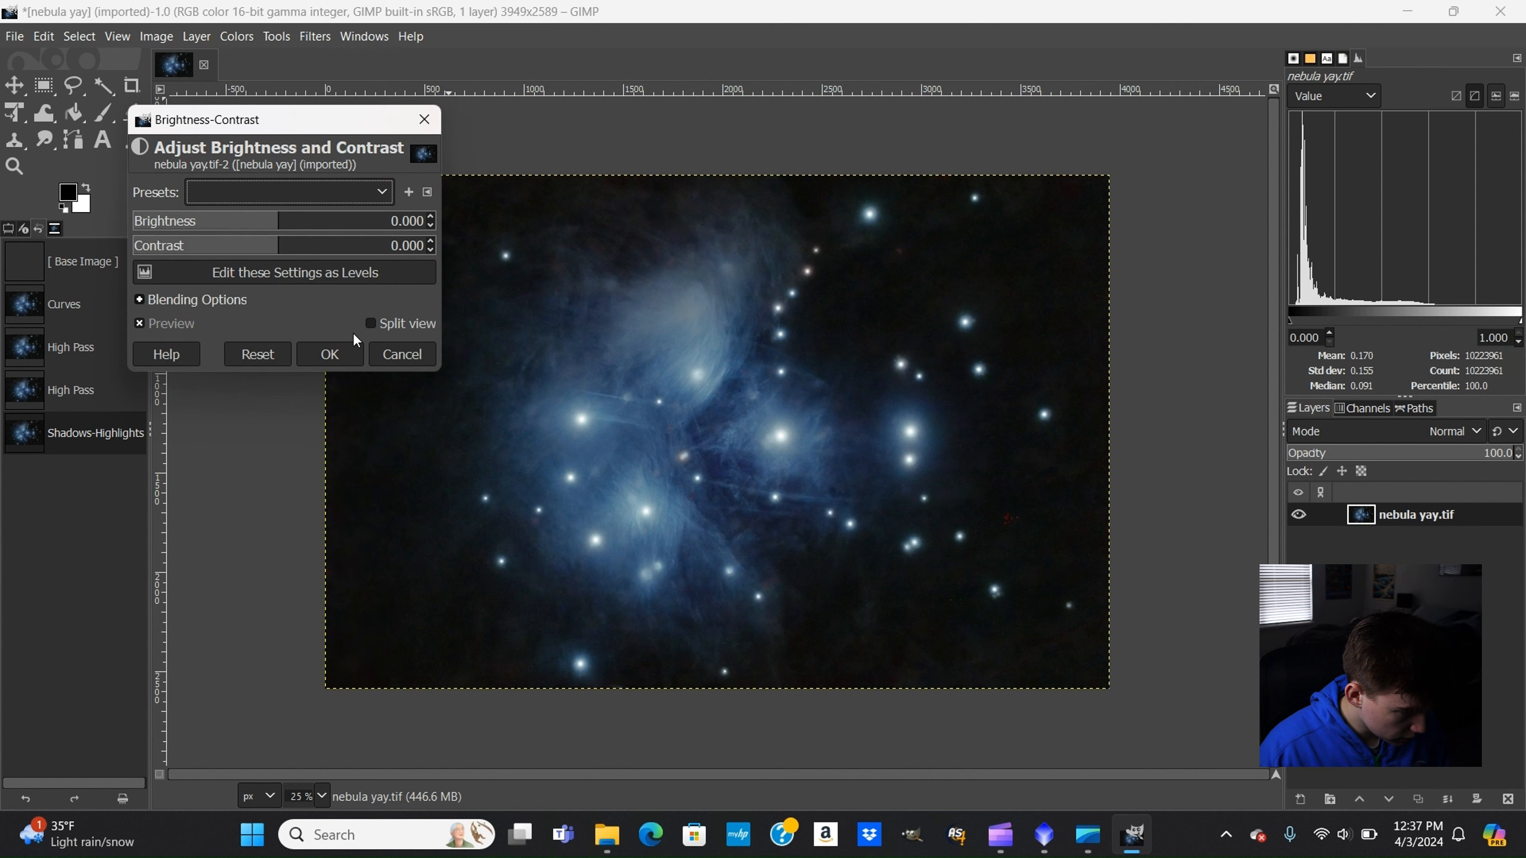
left_click(281, 252)
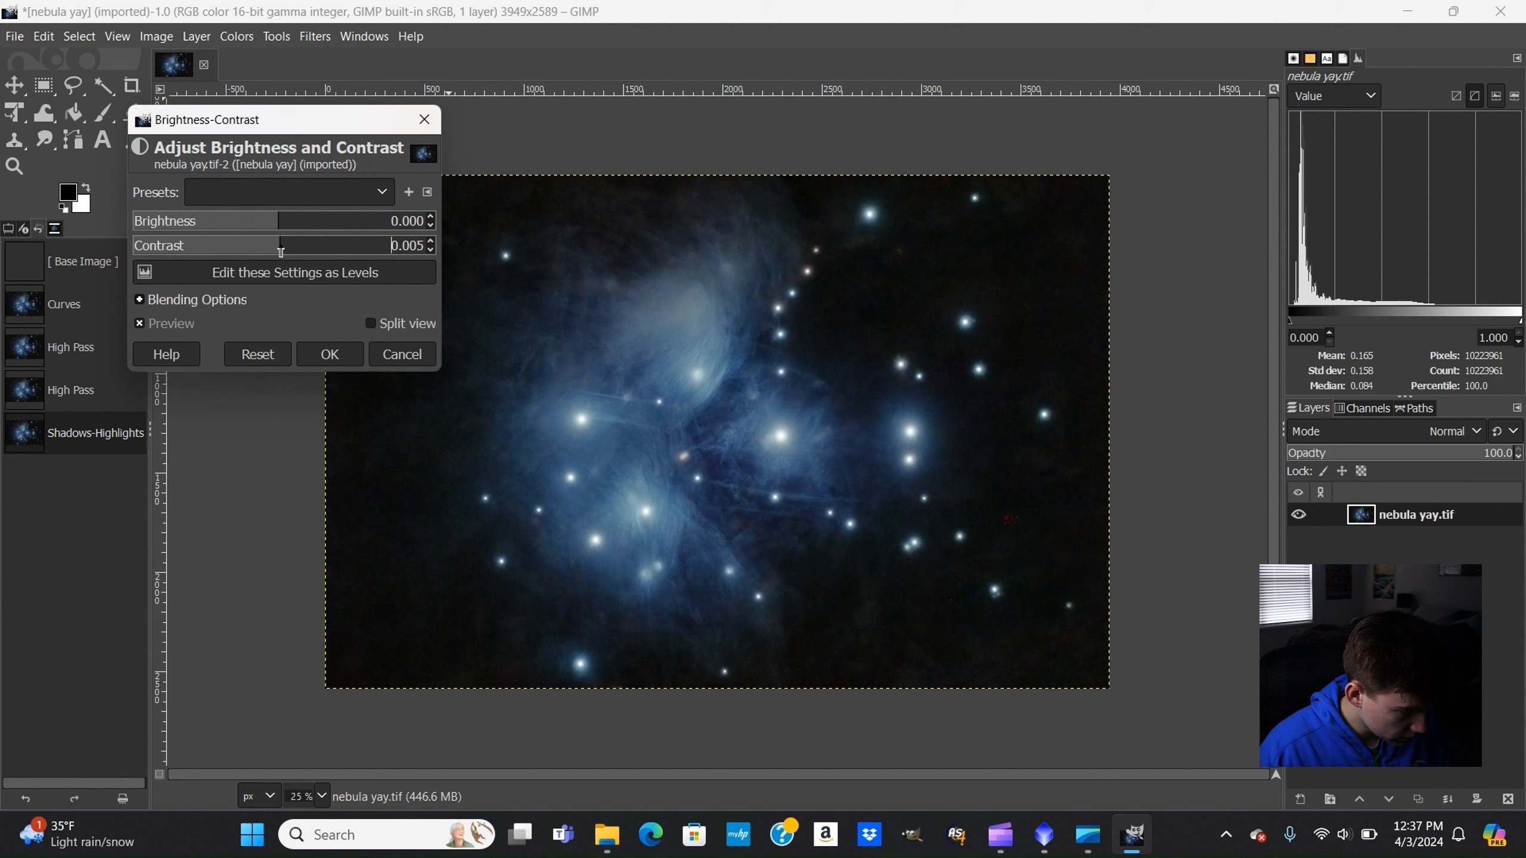
left_click(329, 358)
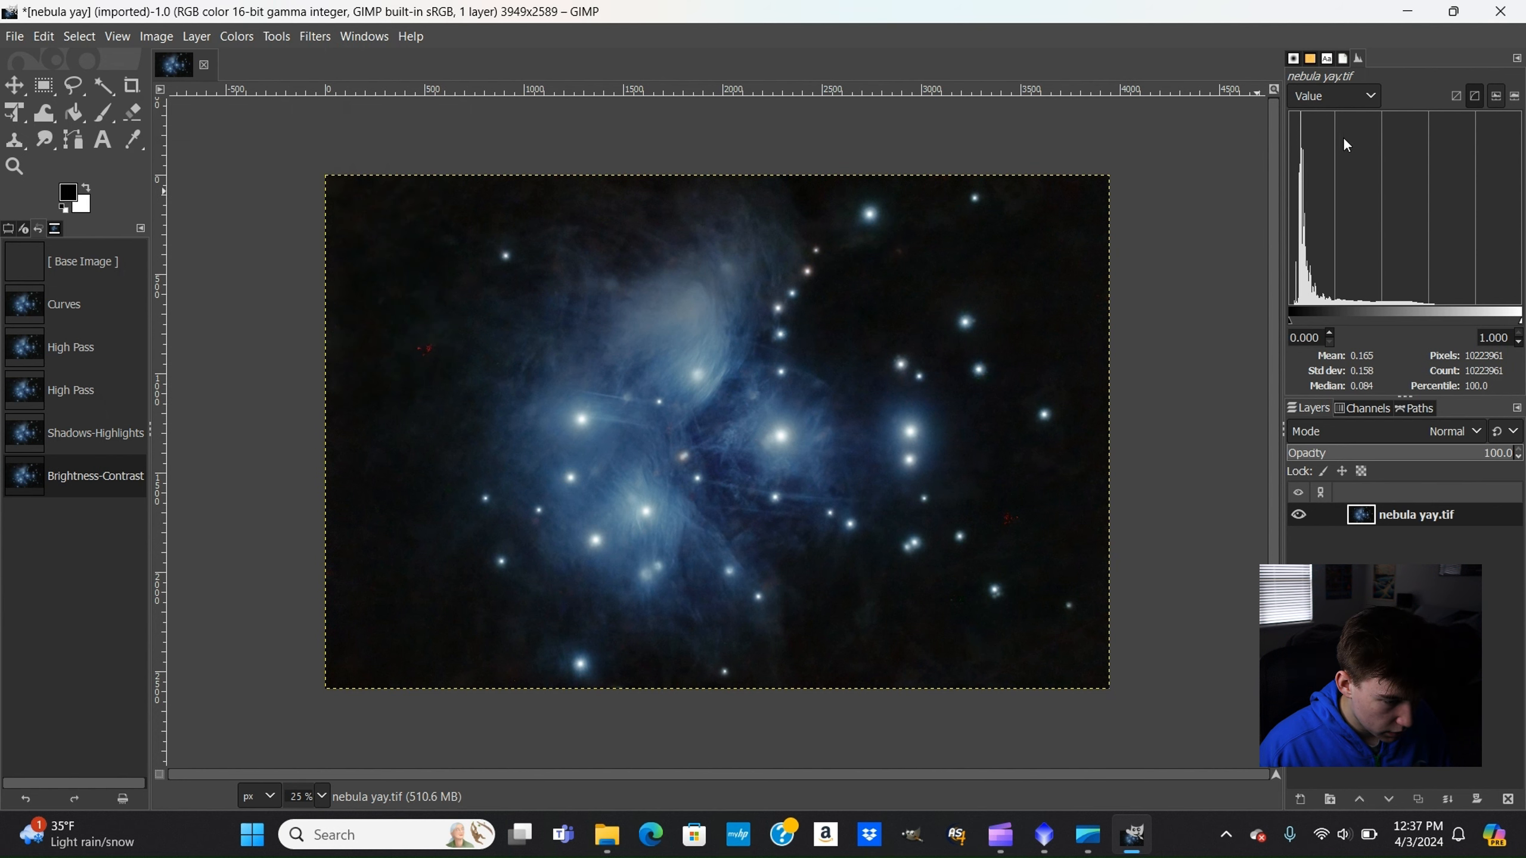
left_click(1334, 96)
left_click(1316, 259)
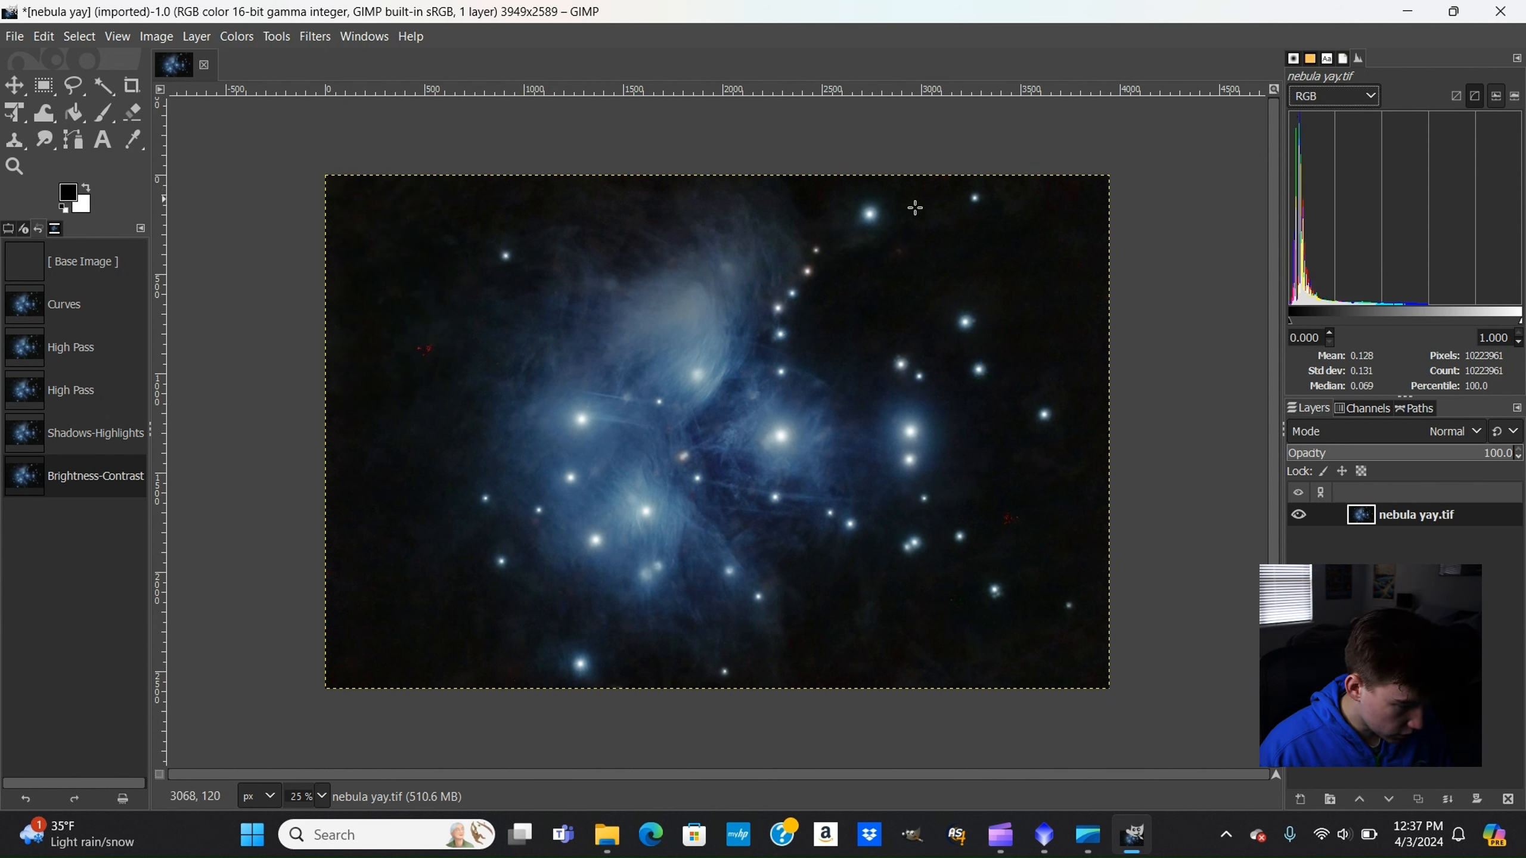
Export the edited nebula image as nebulayay2.tif in the Astro folder, without compression.
left_click(15, 38)
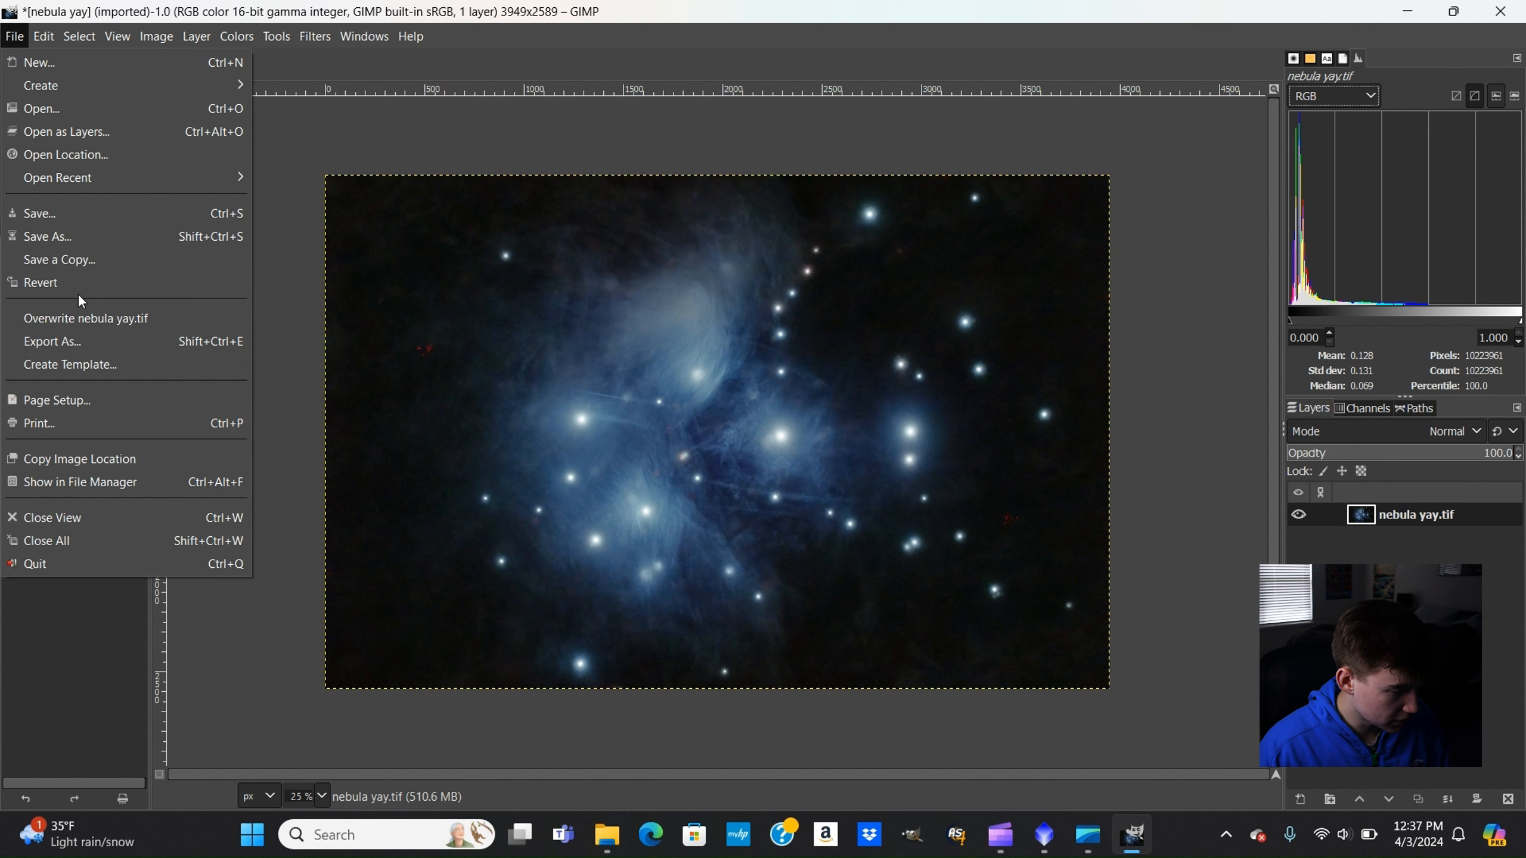
left_click(85, 348)
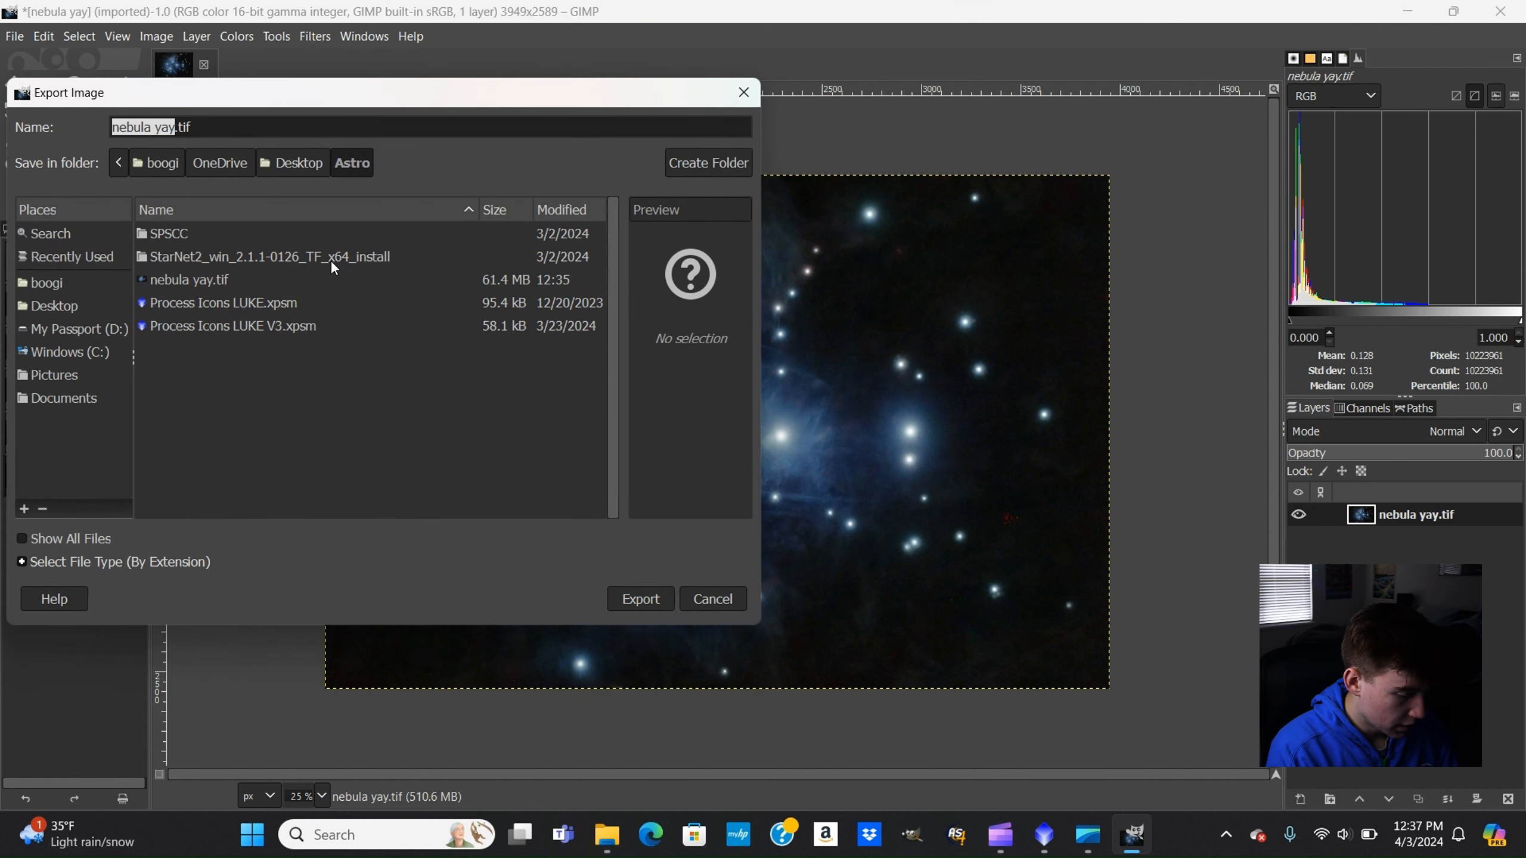
key("Right")
key("BackSpace")
key("BackSpace")
key("BackSpace")
key("BackSpace")
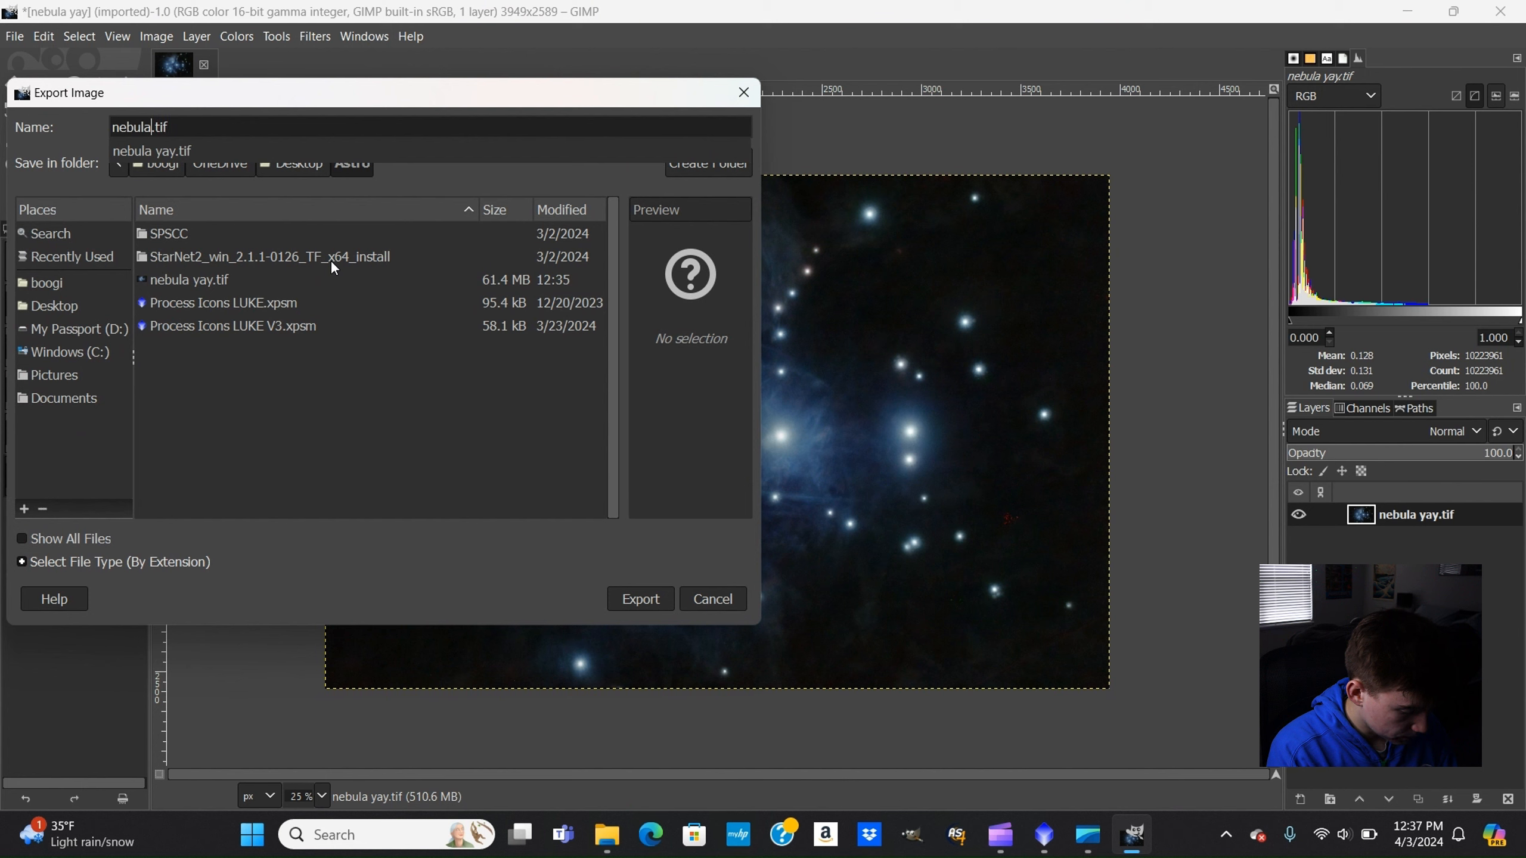
type("yay2")
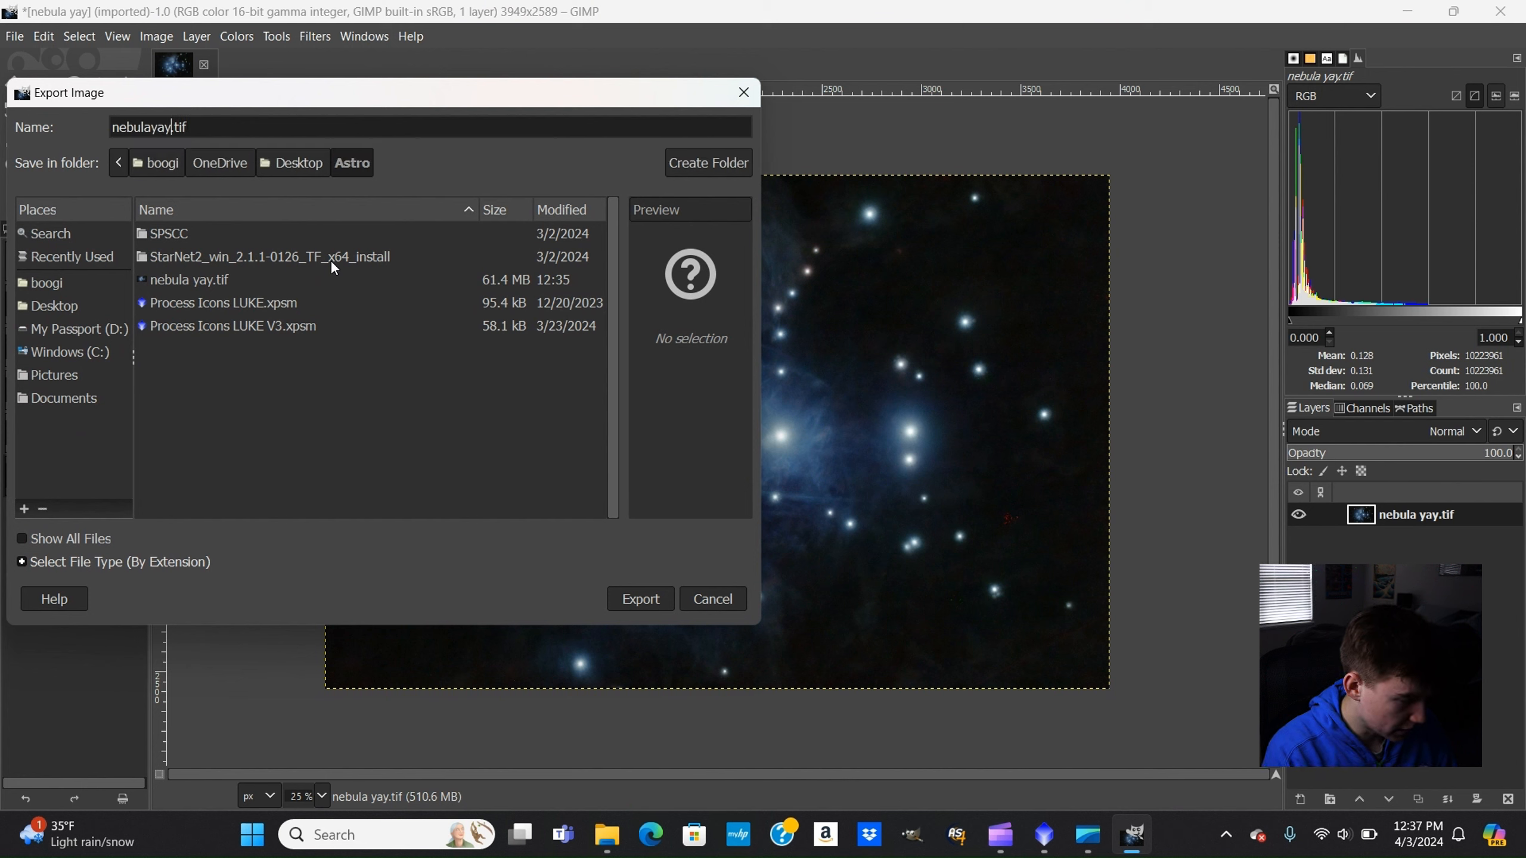
key("Return")
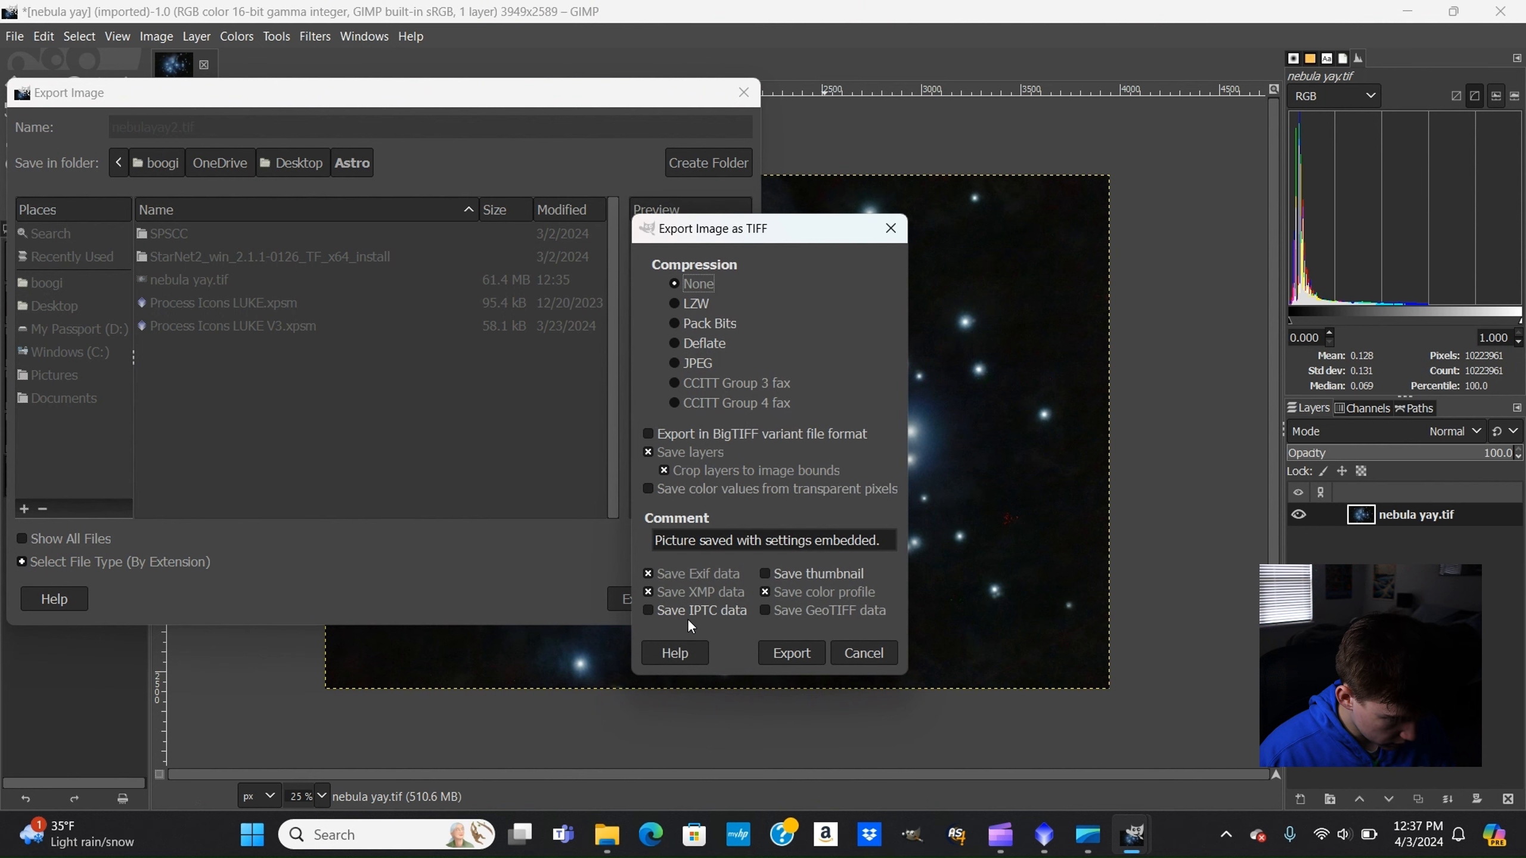
left_click(791, 652)
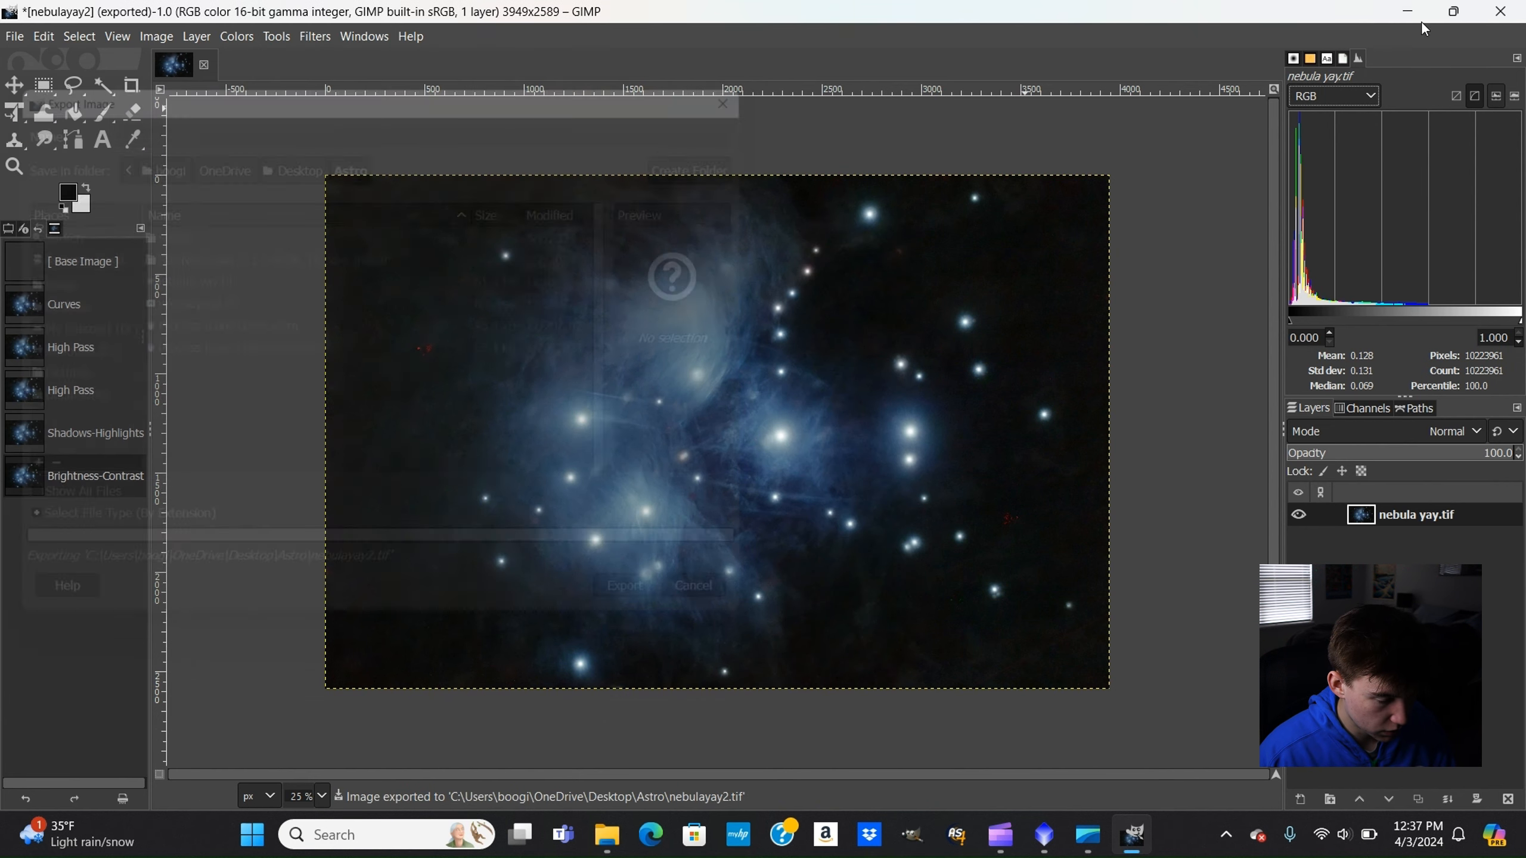
Switch to PixInsight, minimize the old M45 image, open nebulayay2 from the Astro folder, and enlarge and reposition its window.
left_click(1412, 13)
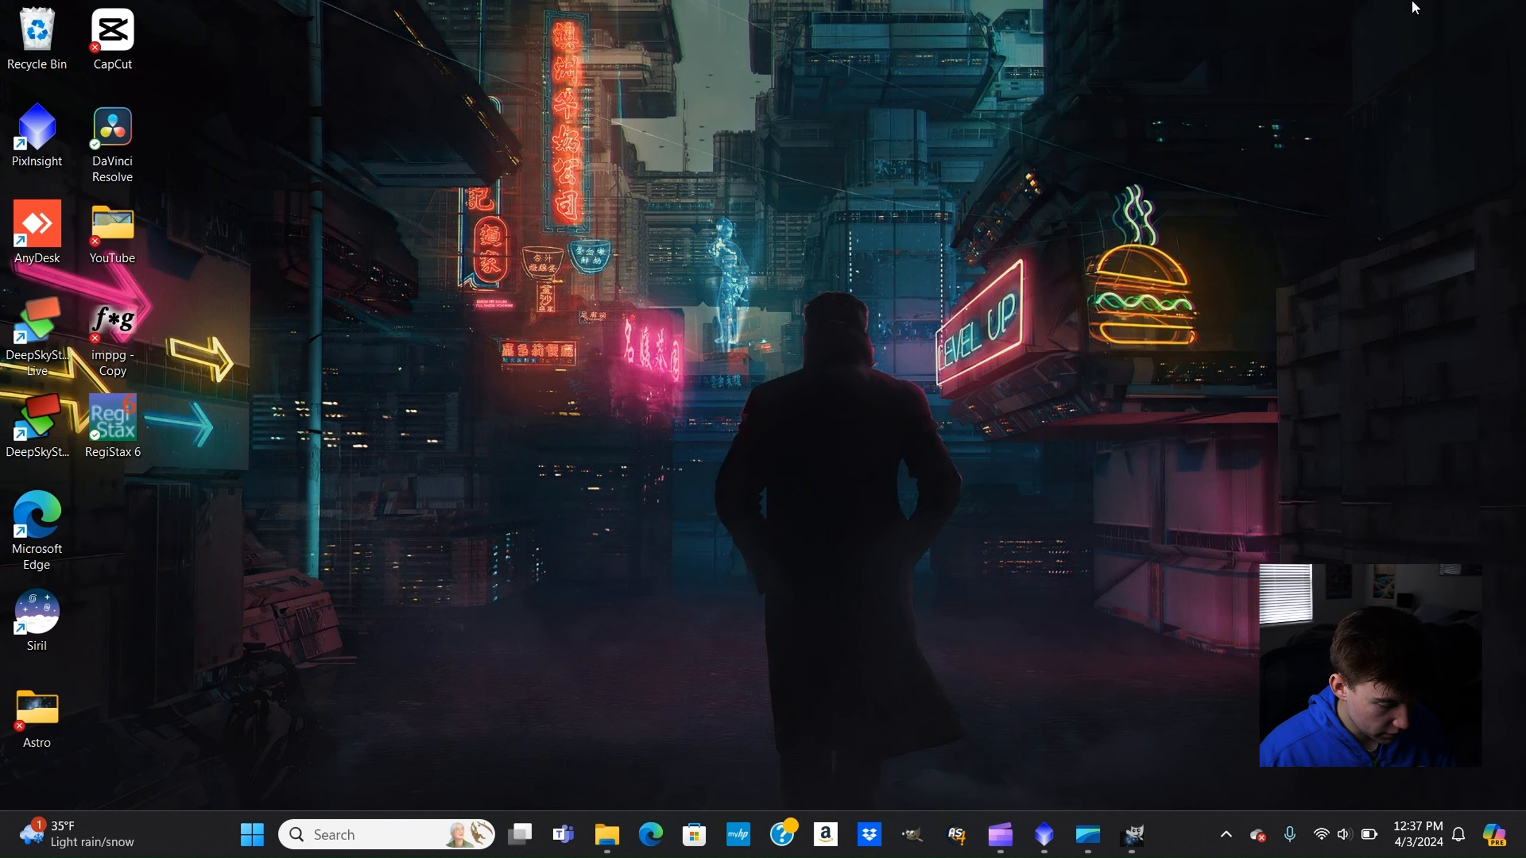
left_click(1050, 847)
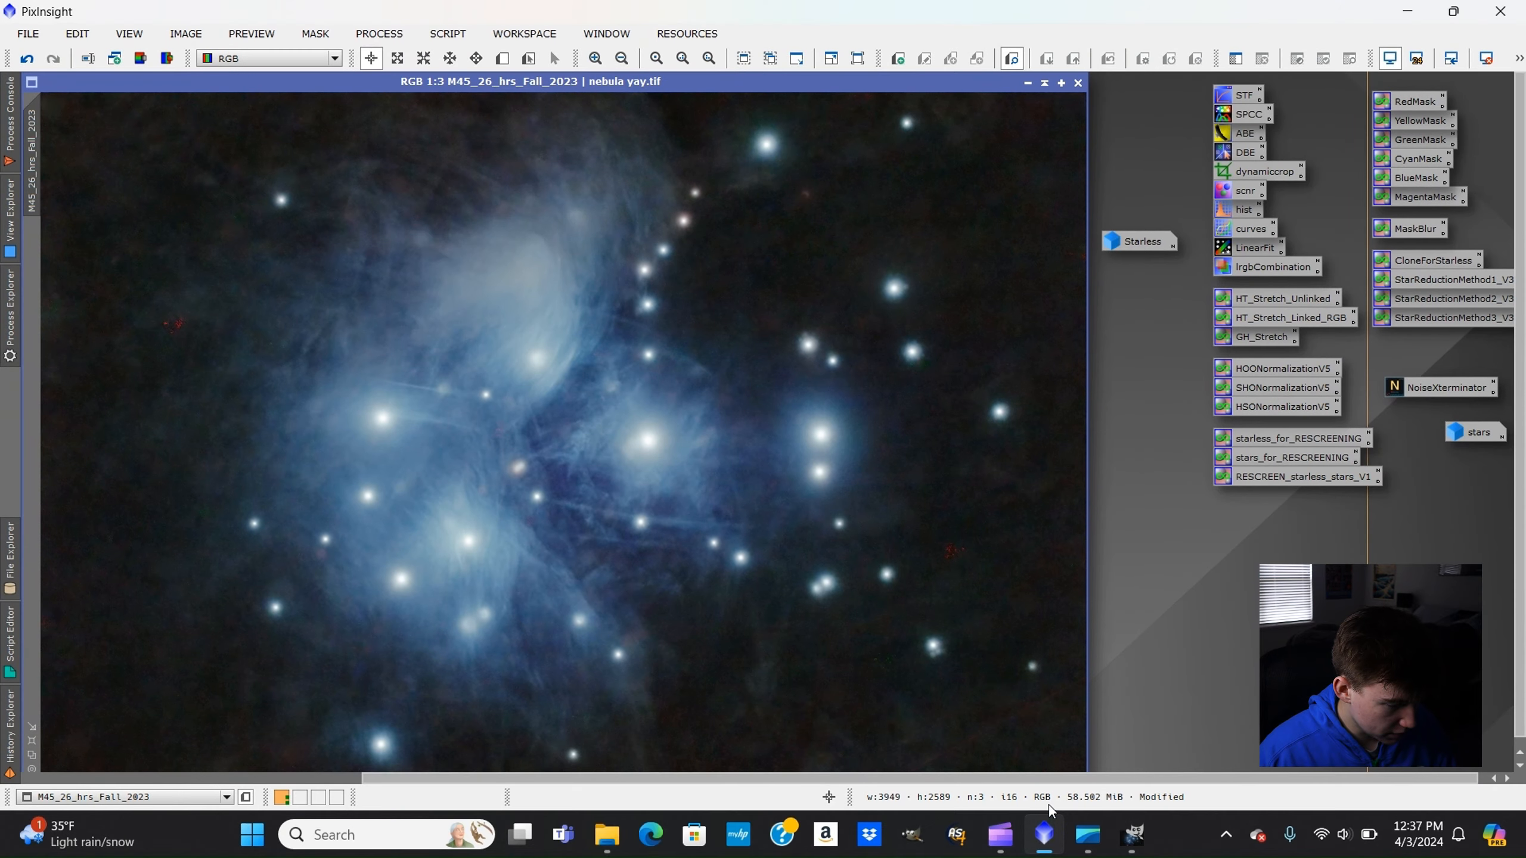
left_click(1033, 88)
left_click(29, 34)
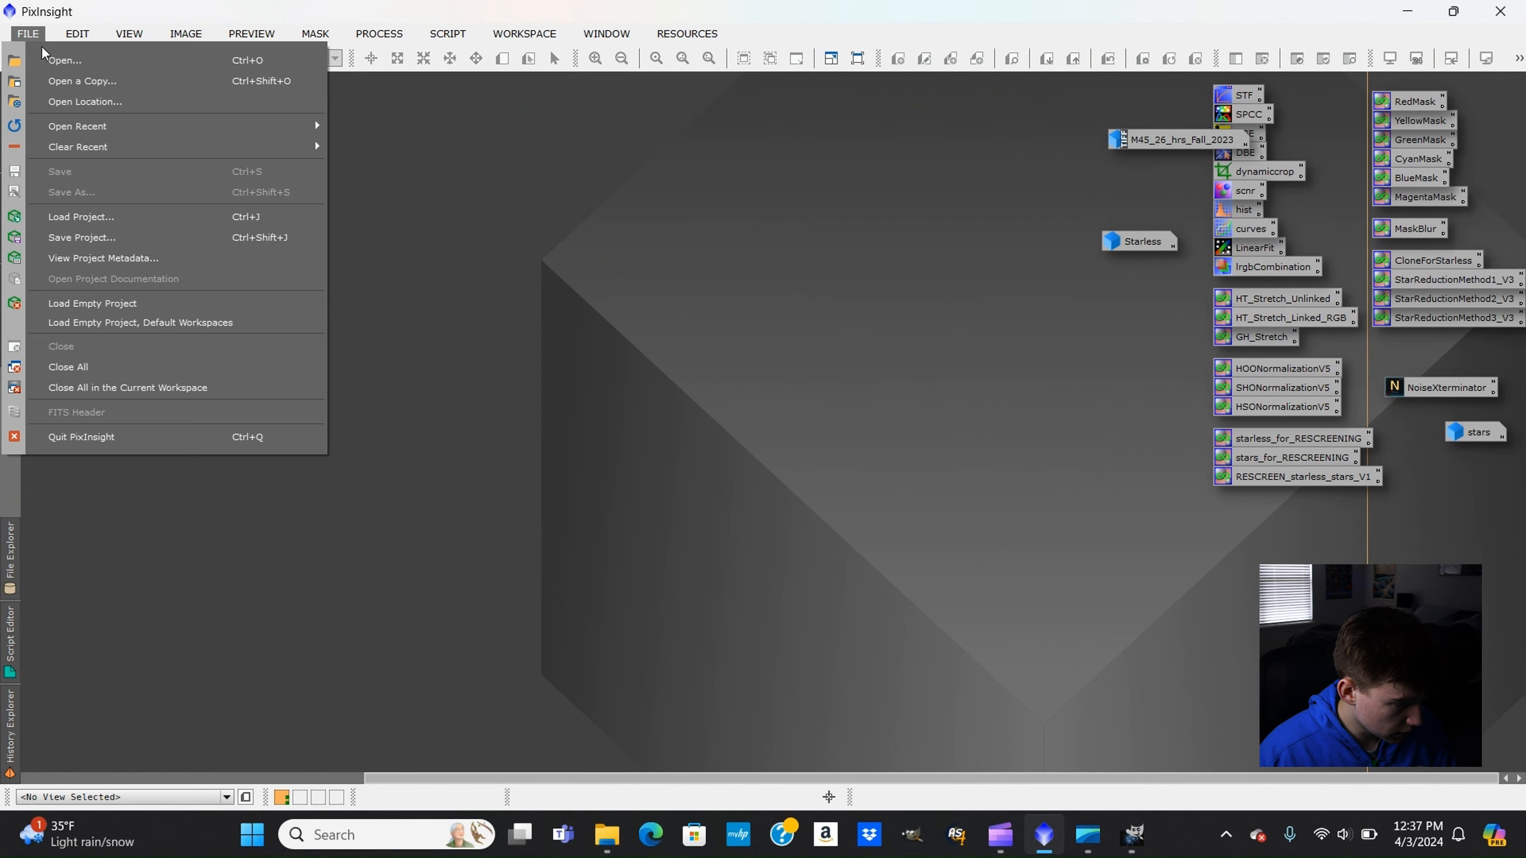
left_click(48, 59)
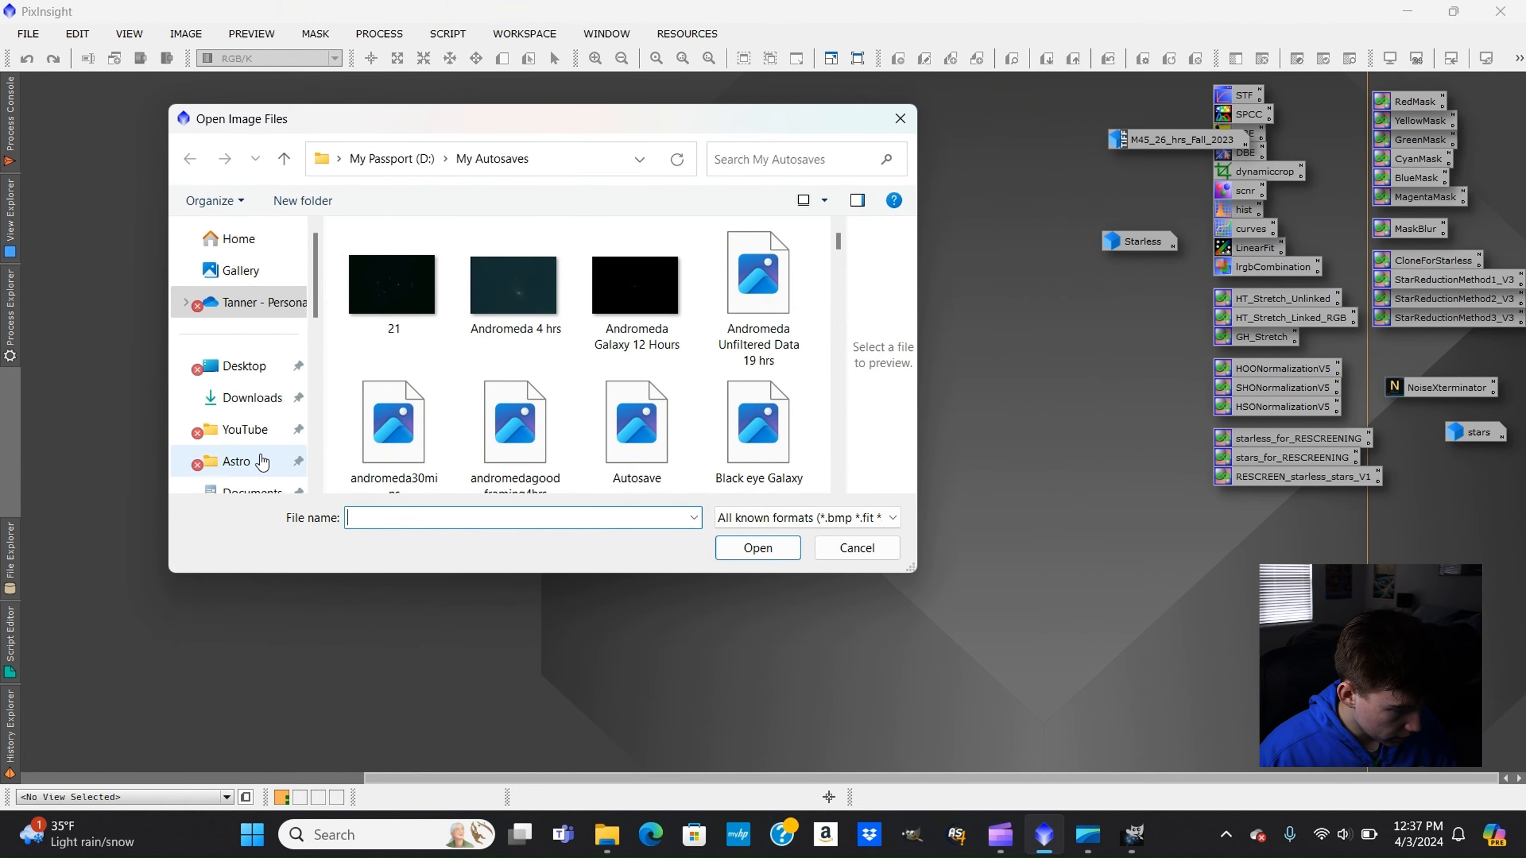
left_click(262, 462)
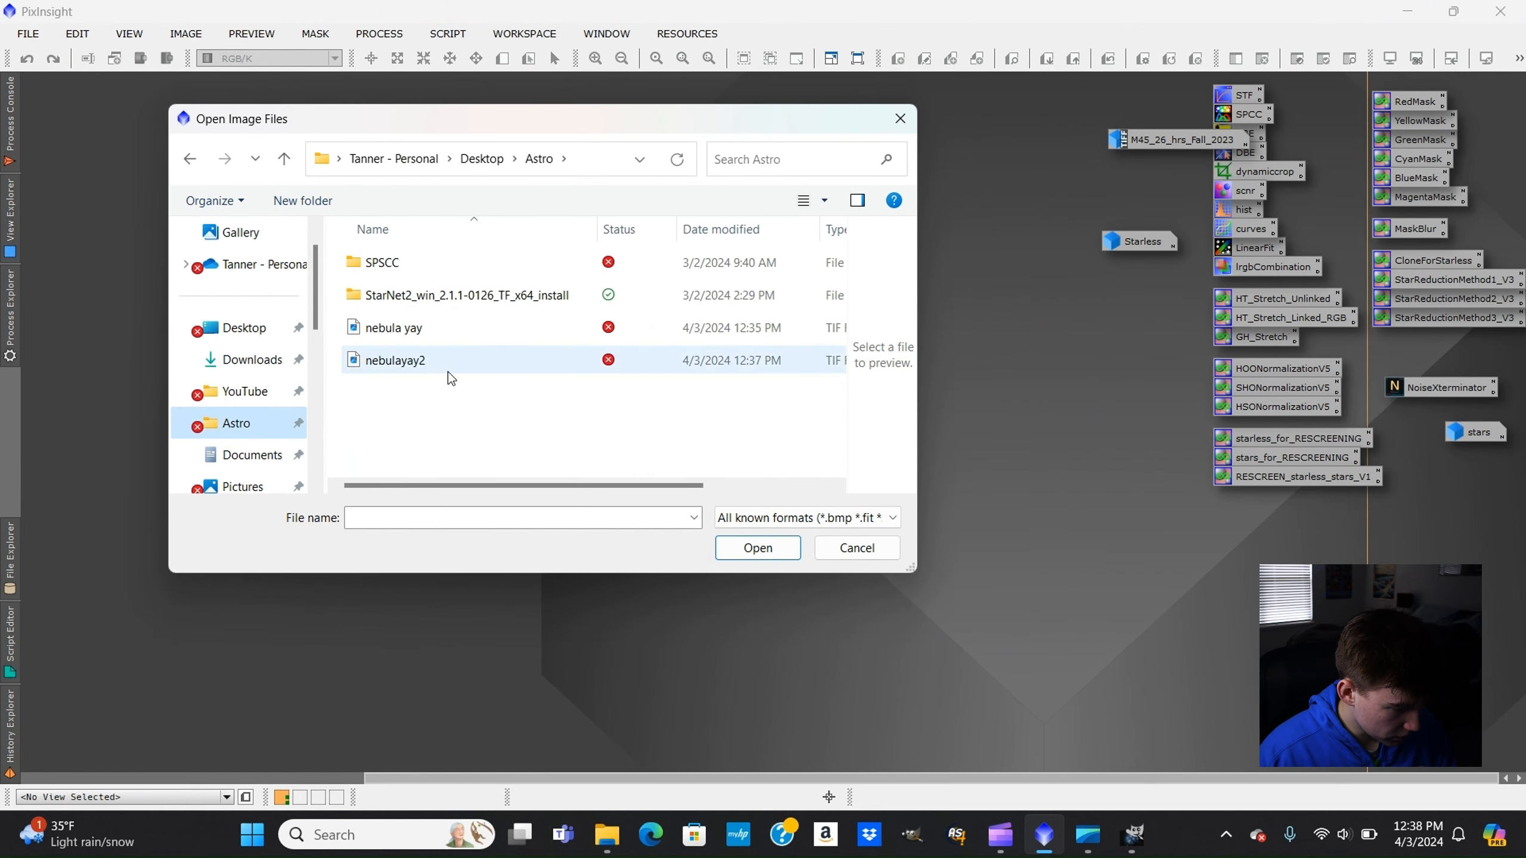
double_click(395, 360)
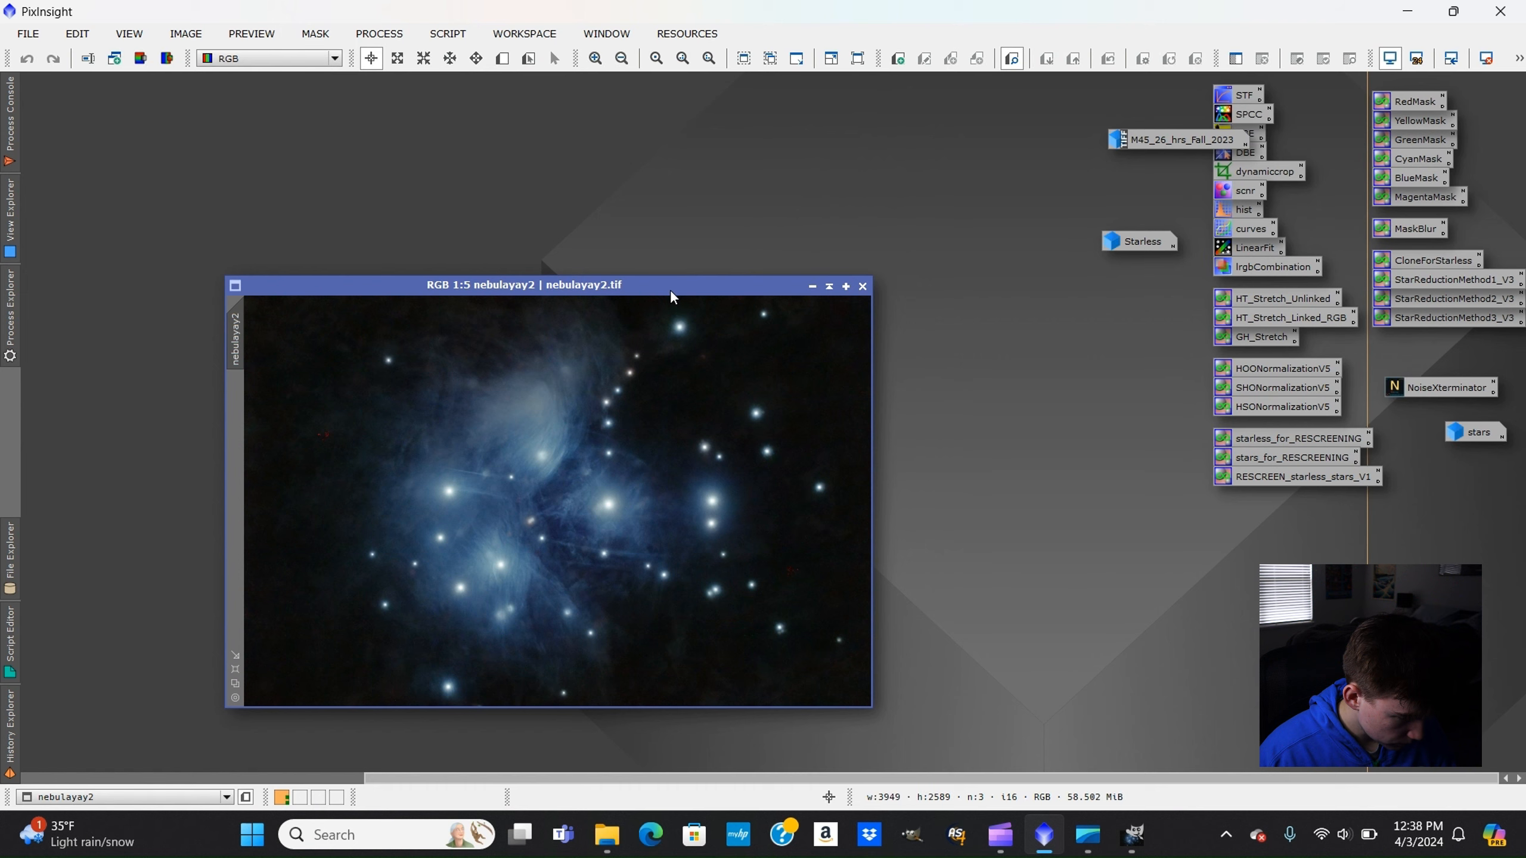
left_click_drag(677, 285, 710, 178)
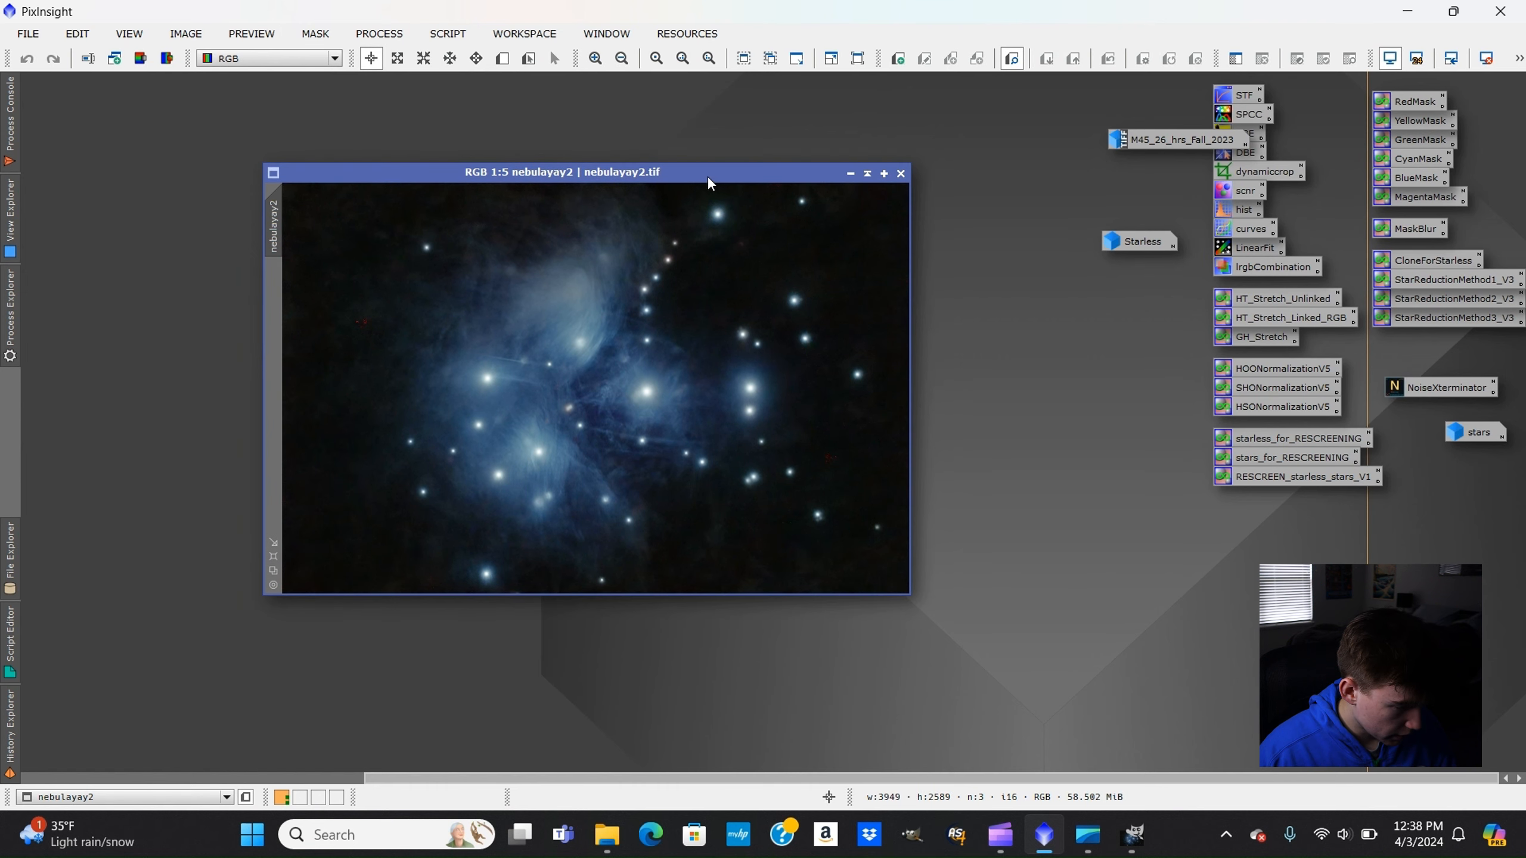
left_click(273, 558)
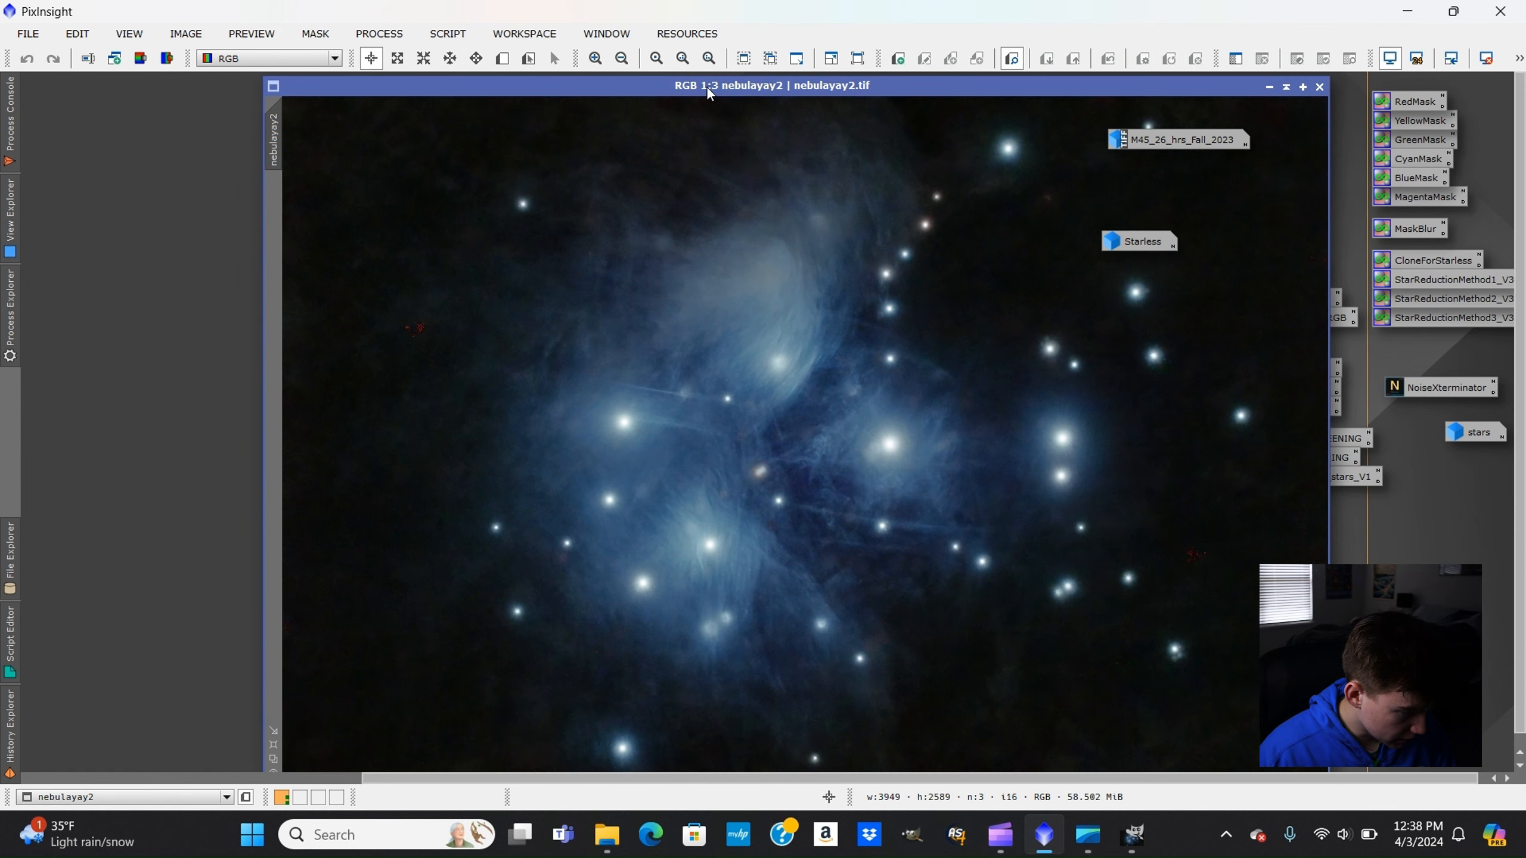
left_click_drag(700, 88, 489, 74)
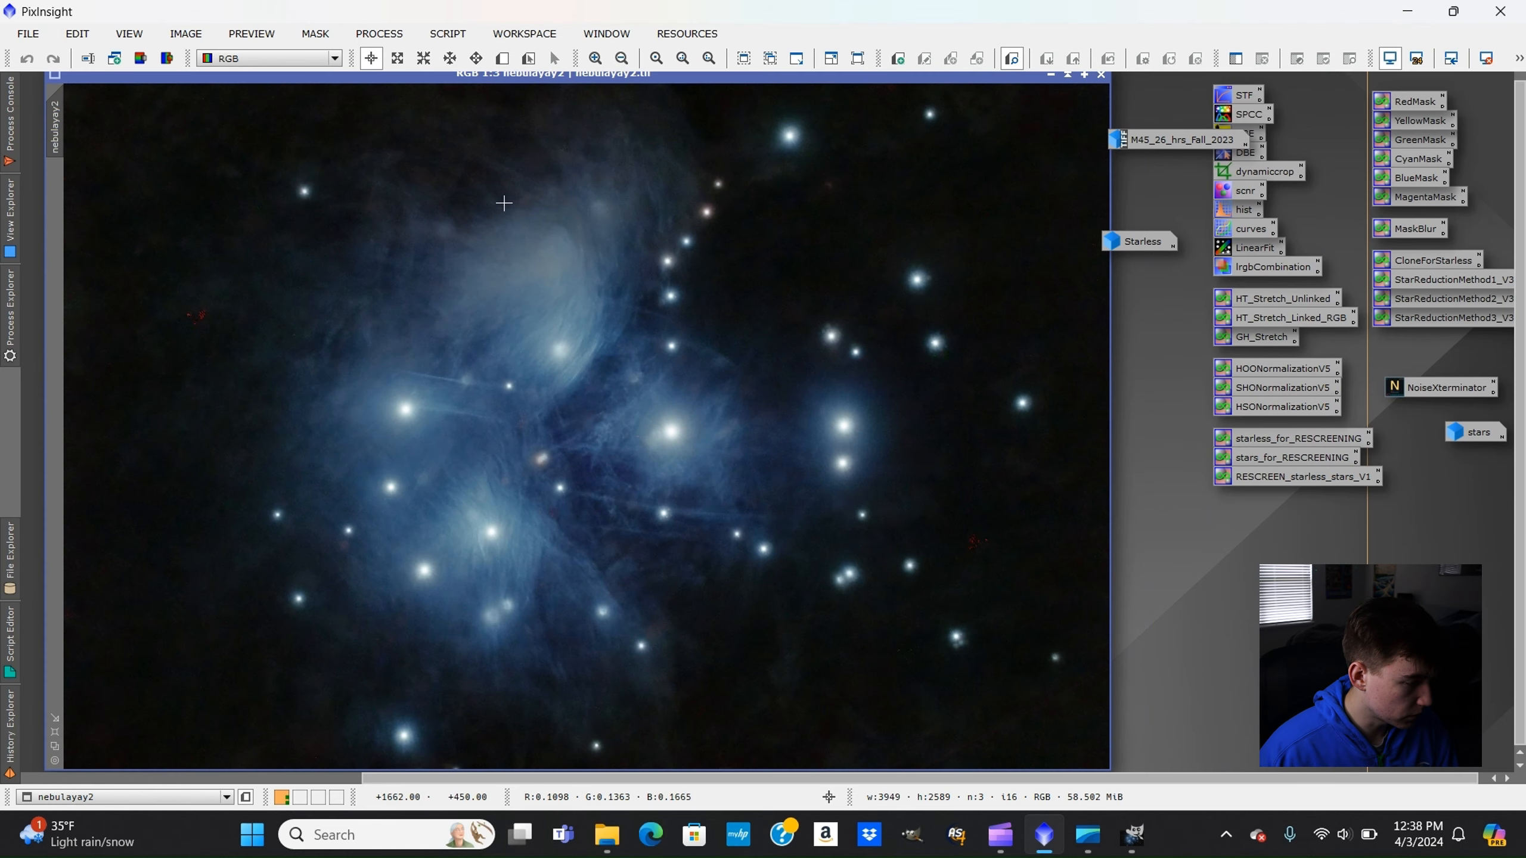
Change the opened image's identifier to nebula and minimize its window.
right_click(55, 110)
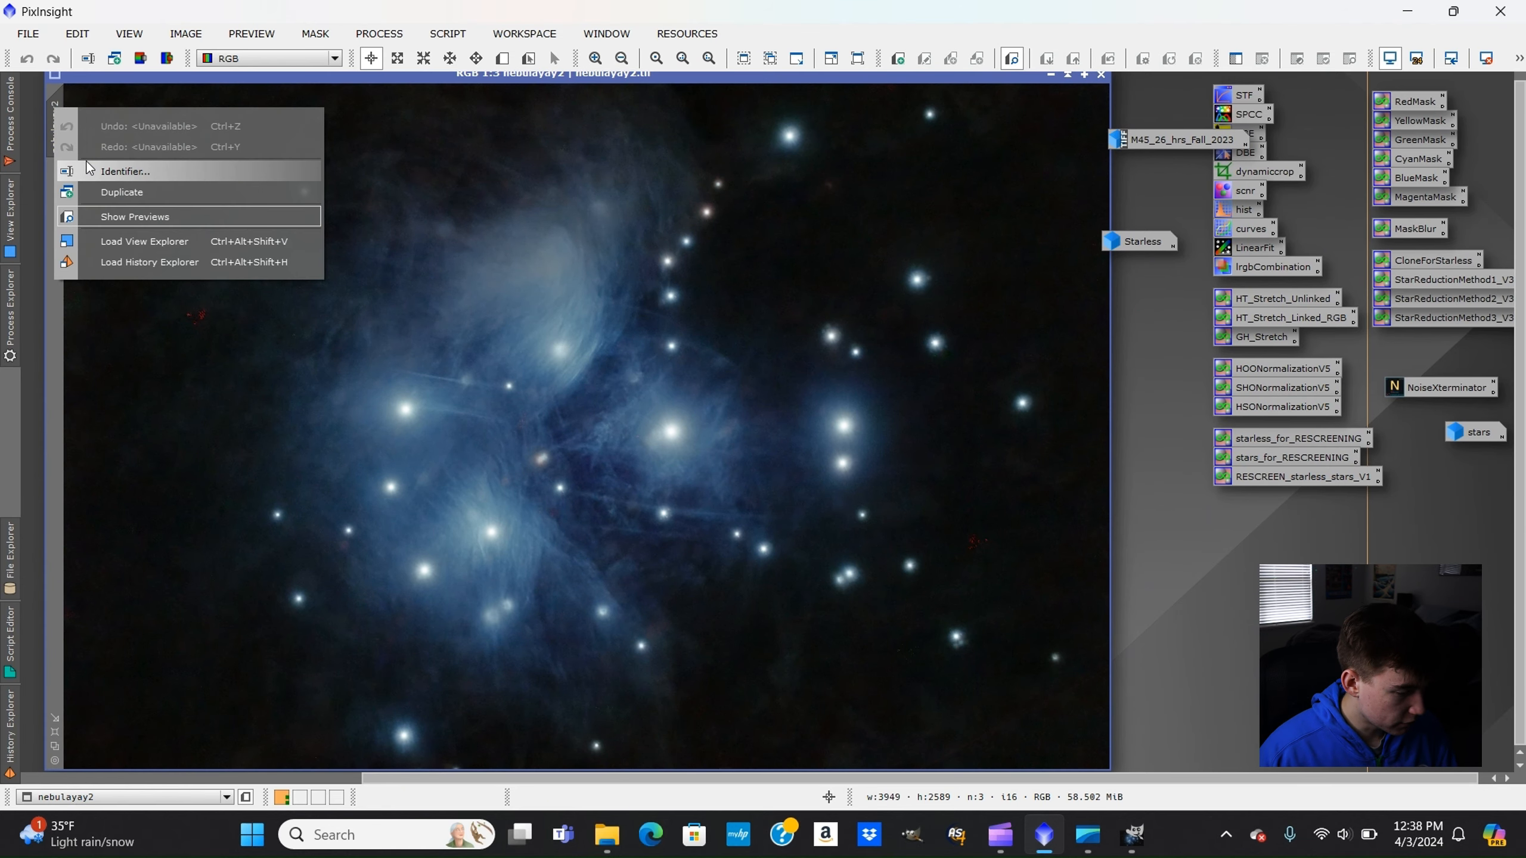
left_click(86, 161)
key("BackSpace")
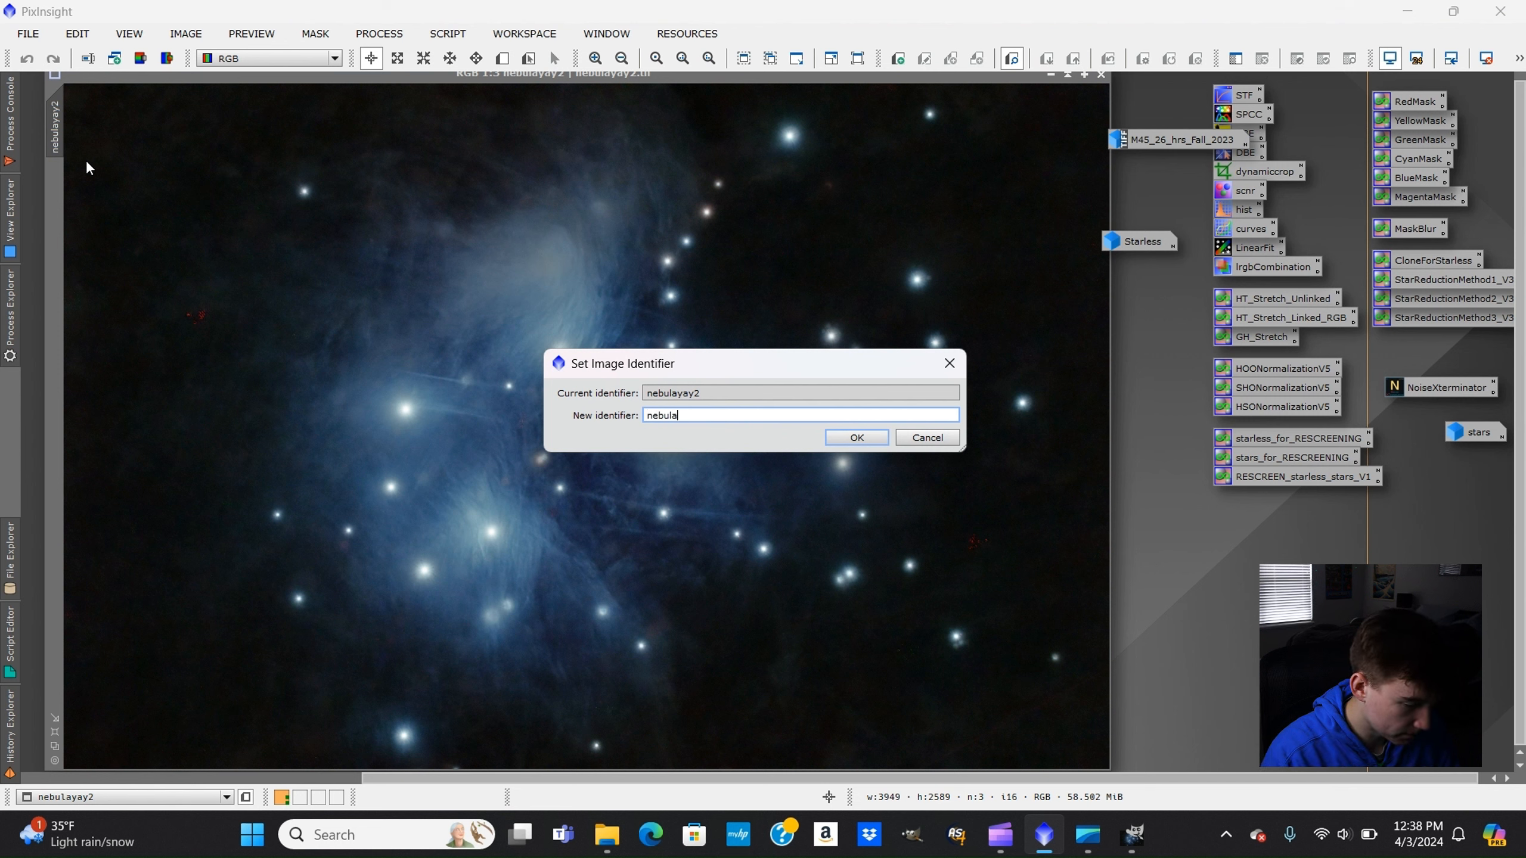
key("Return")
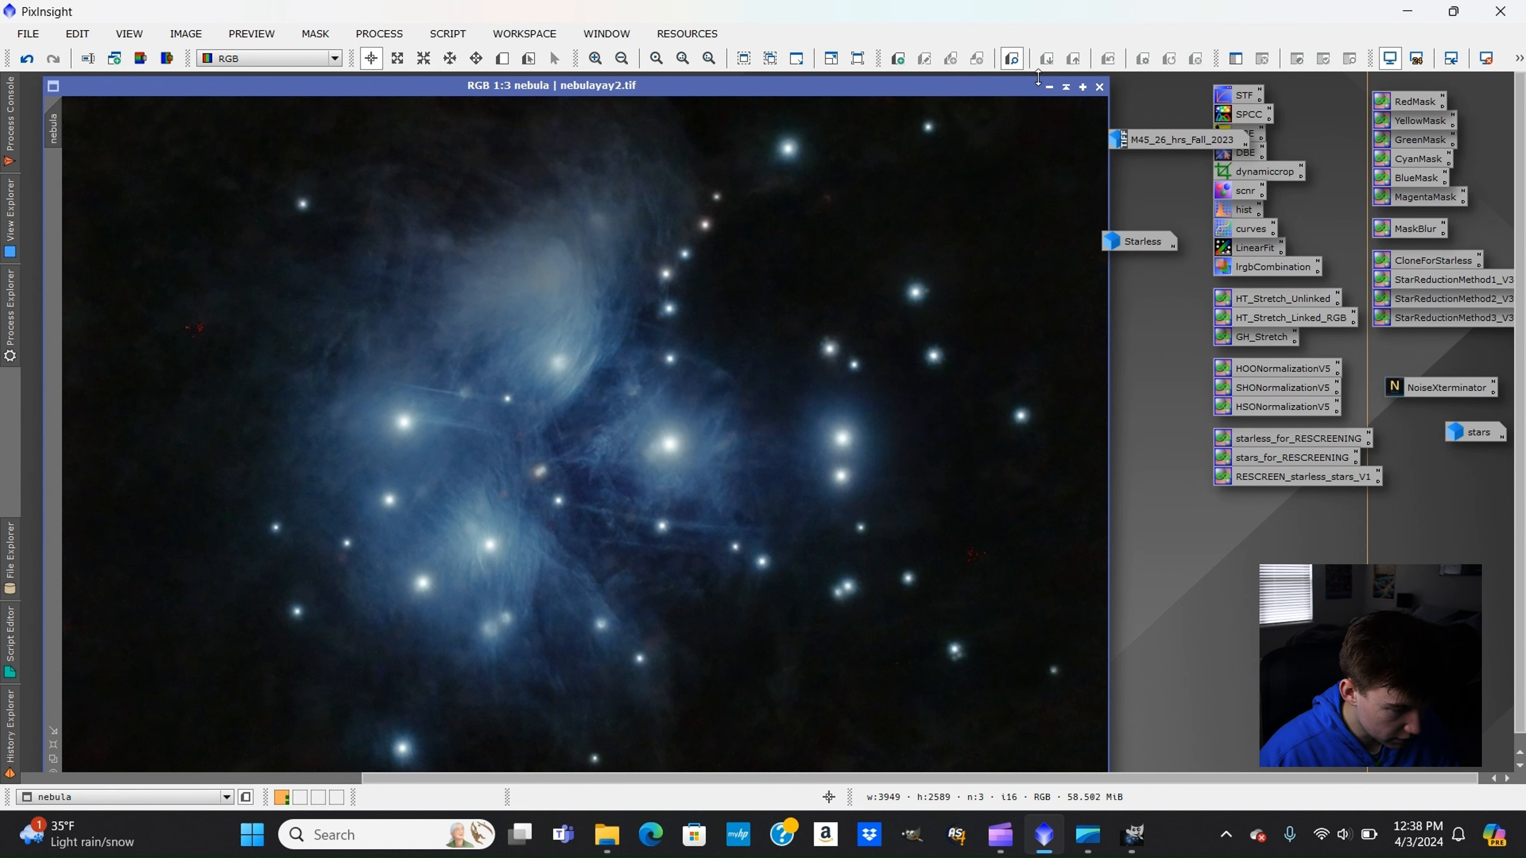
left_click(1050, 75)
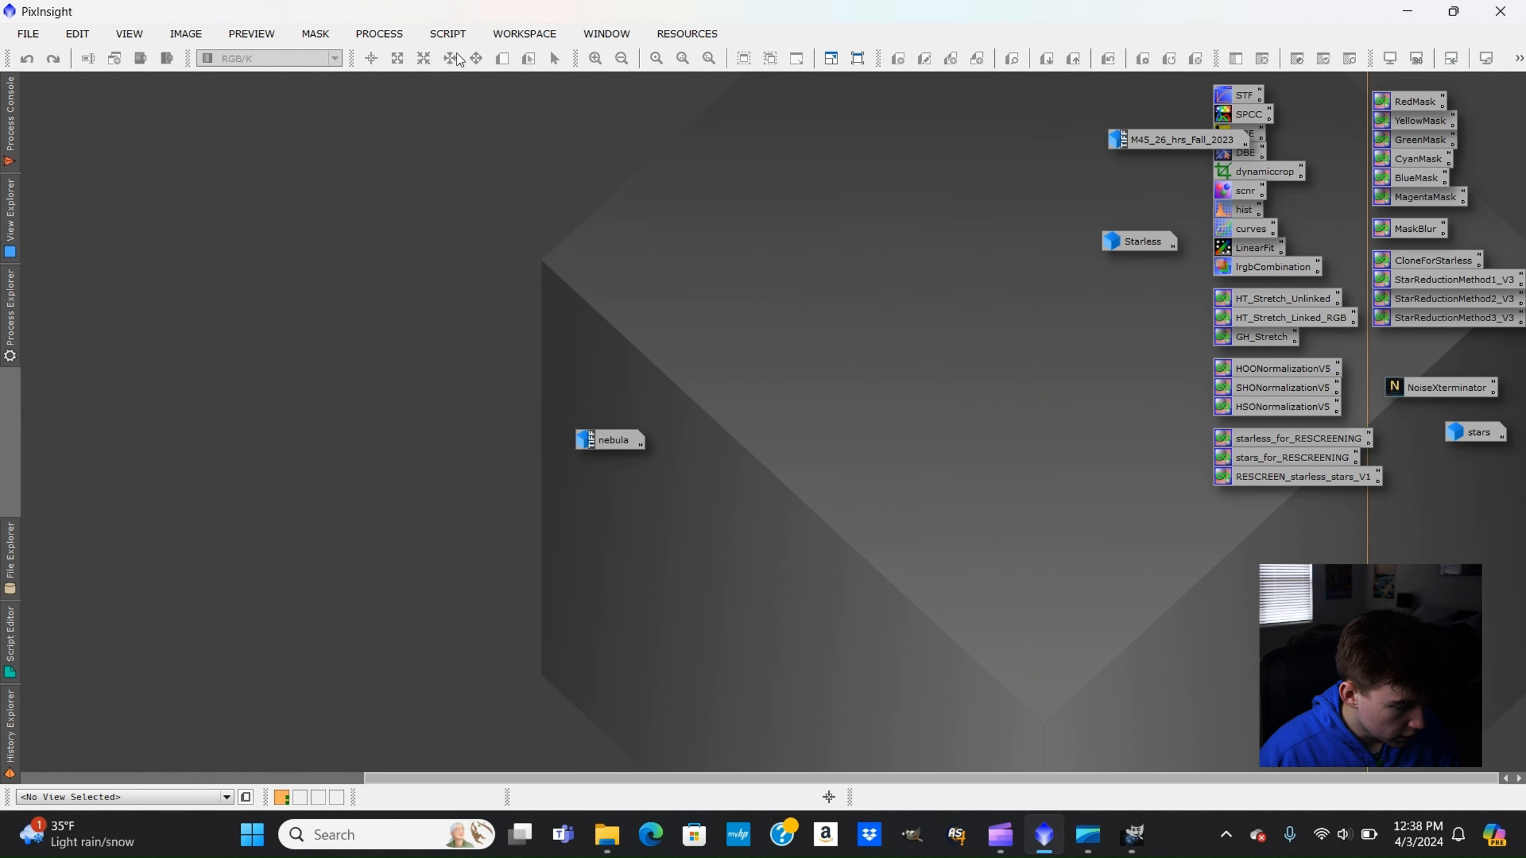
Open PixelMath with its destination options expanded, and briefly view the stars image.
left_click(402, 38)
mouse_move(460, 17)
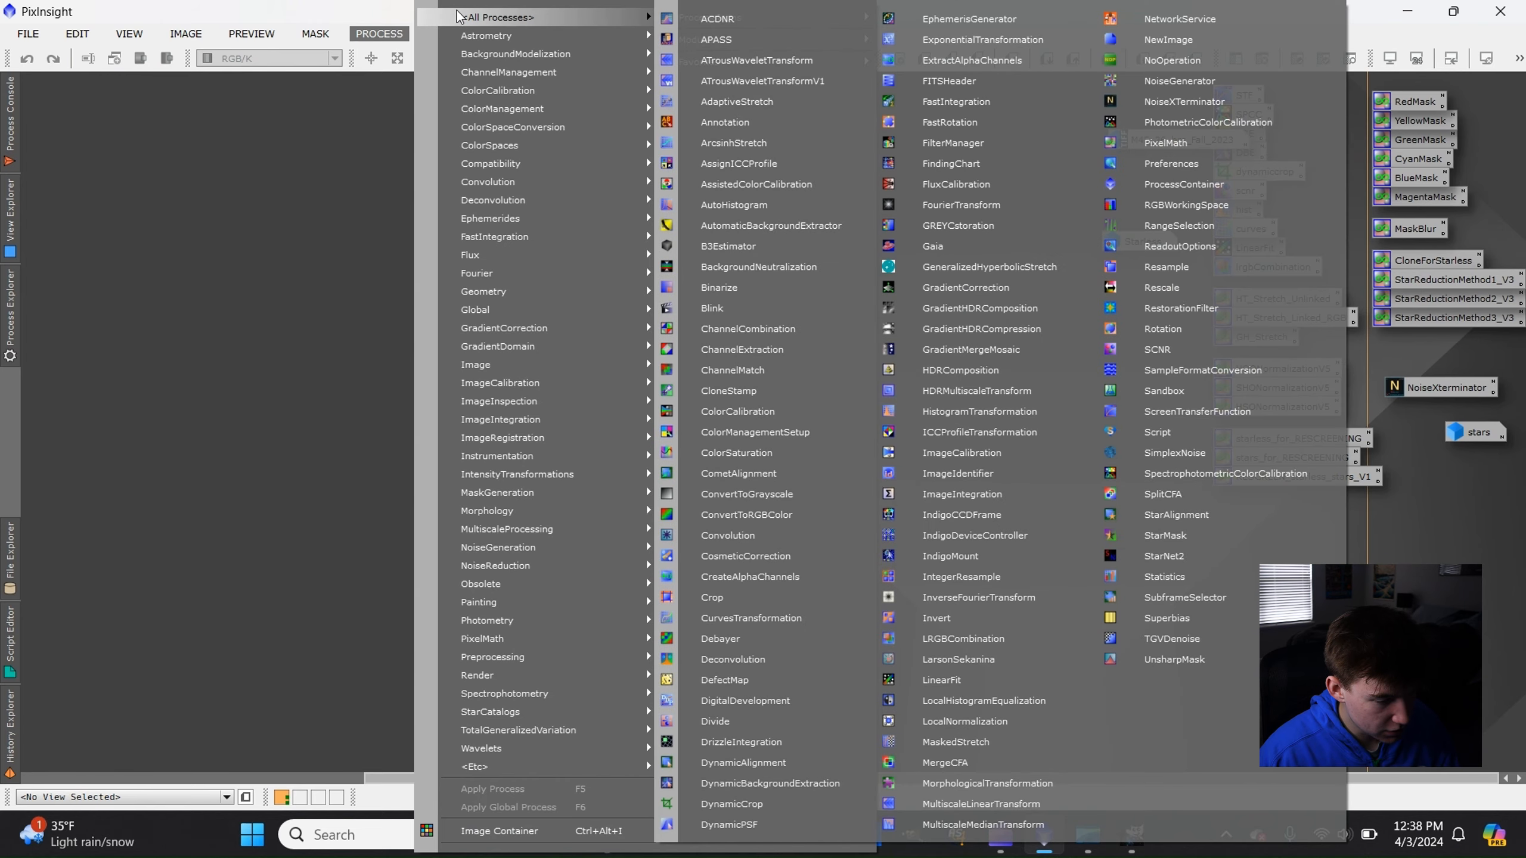
left_click(1151, 148)
left_click_drag(891, 384, 714, 128)
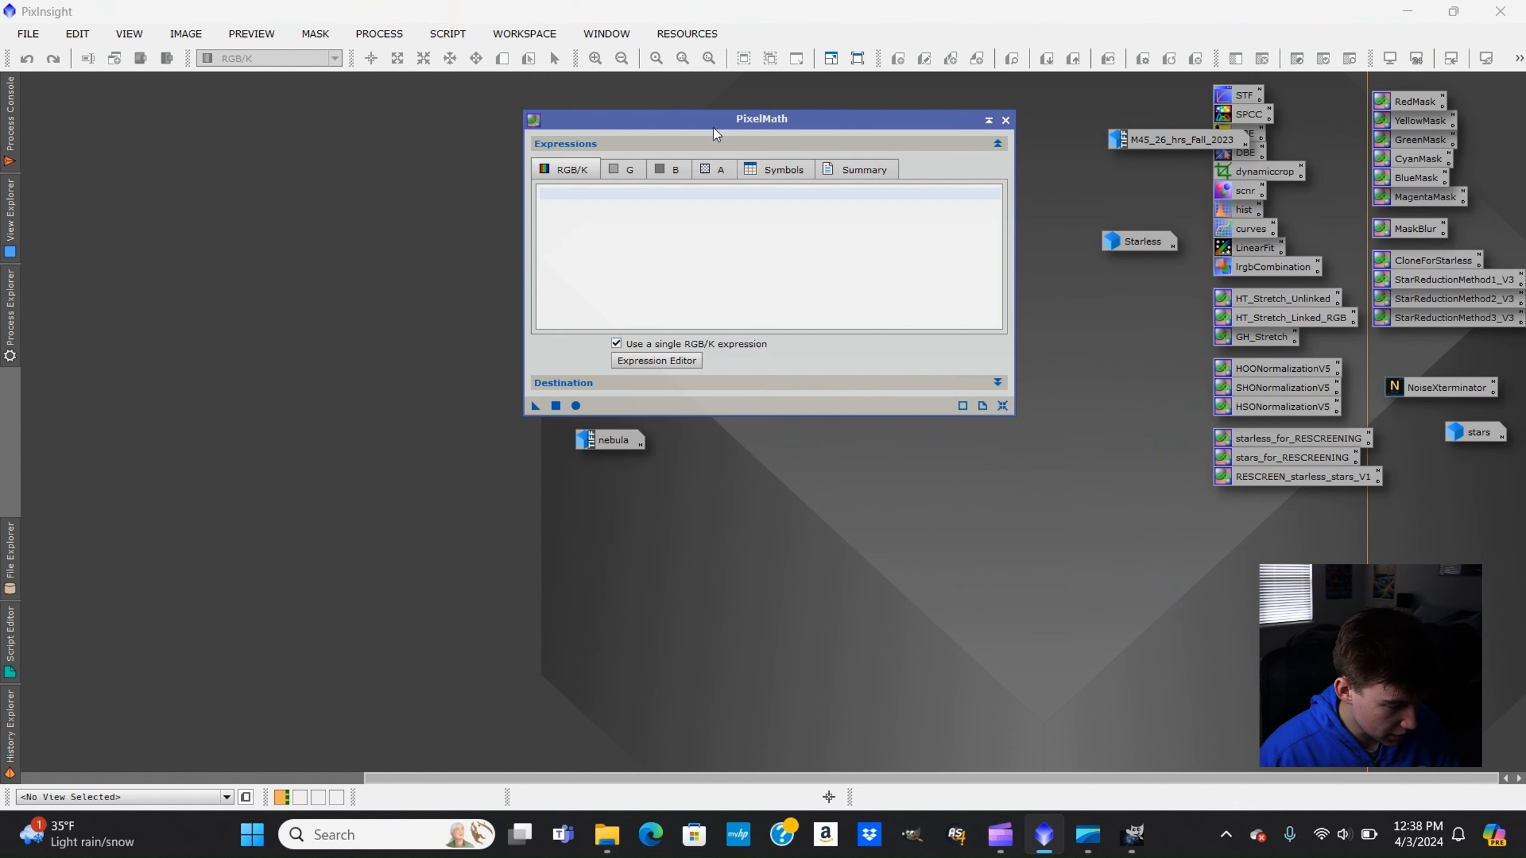
left_click(663, 389)
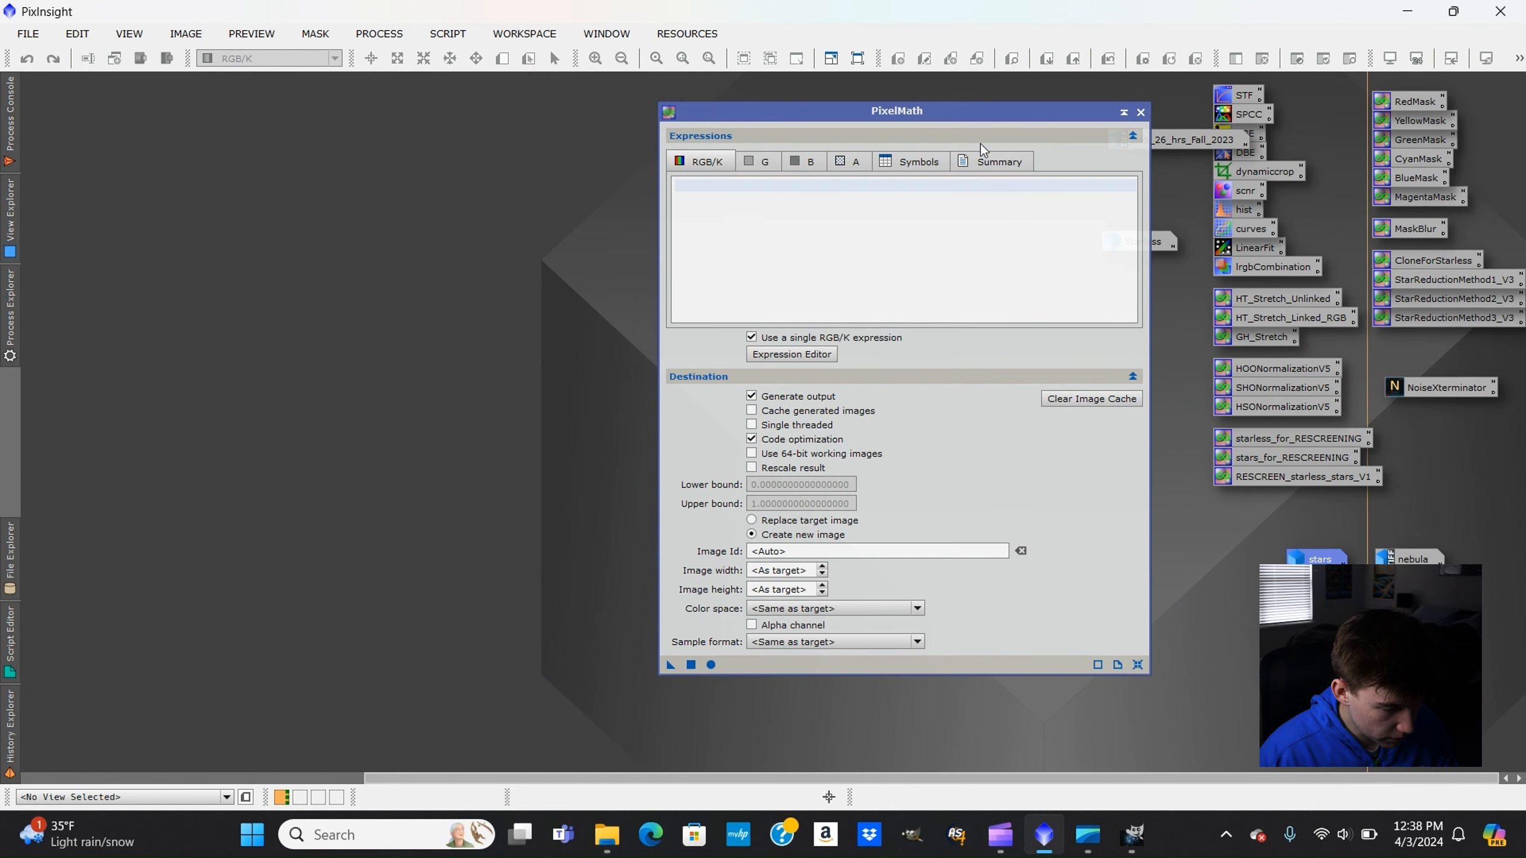
left_click_drag(948, 118, 763, 121)
double_click(1313, 559)
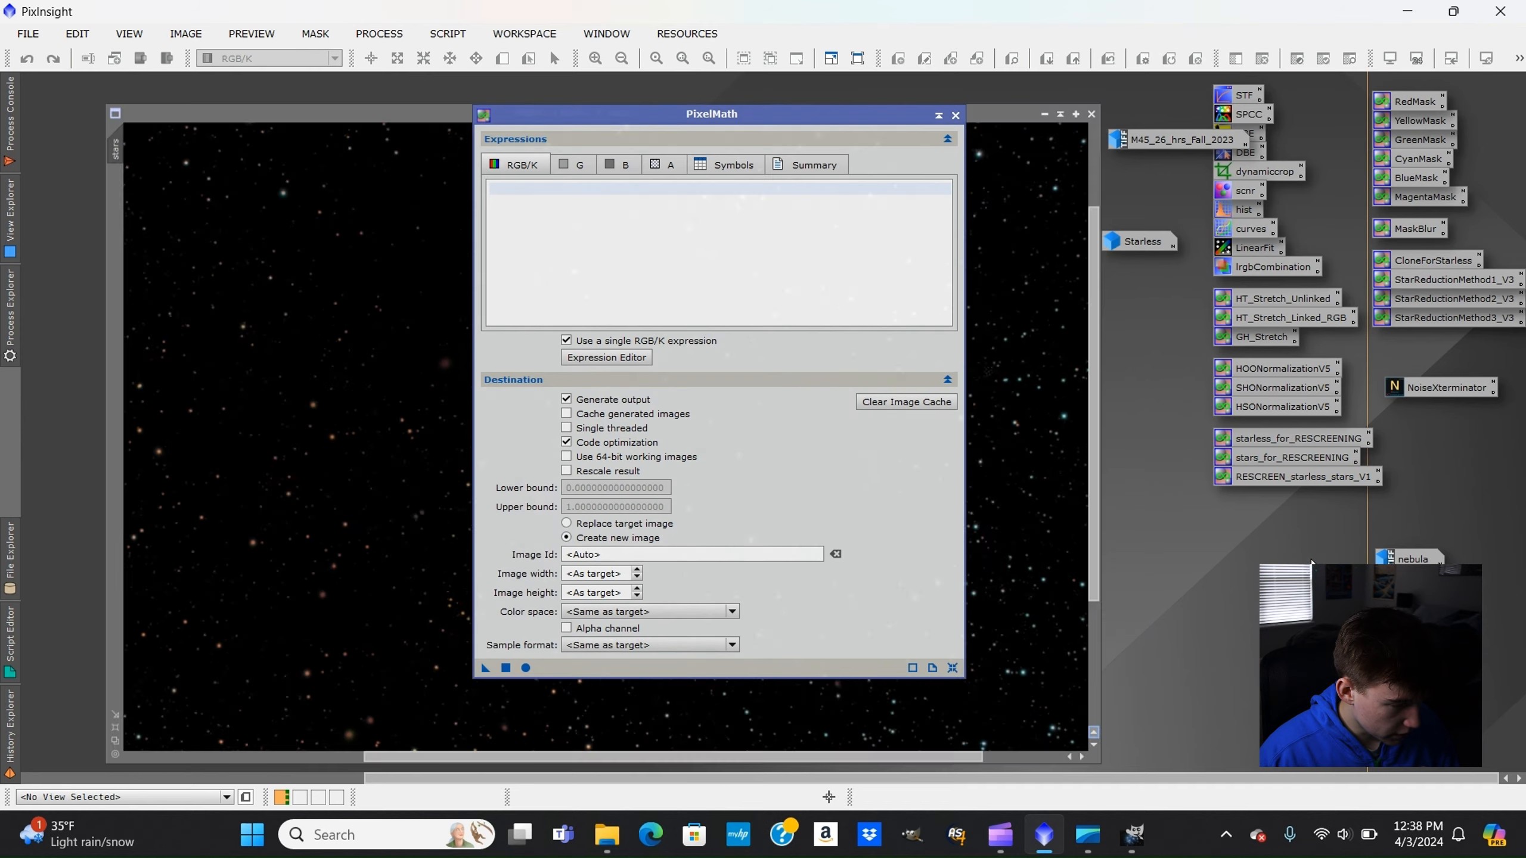
left_click(1026, 84)
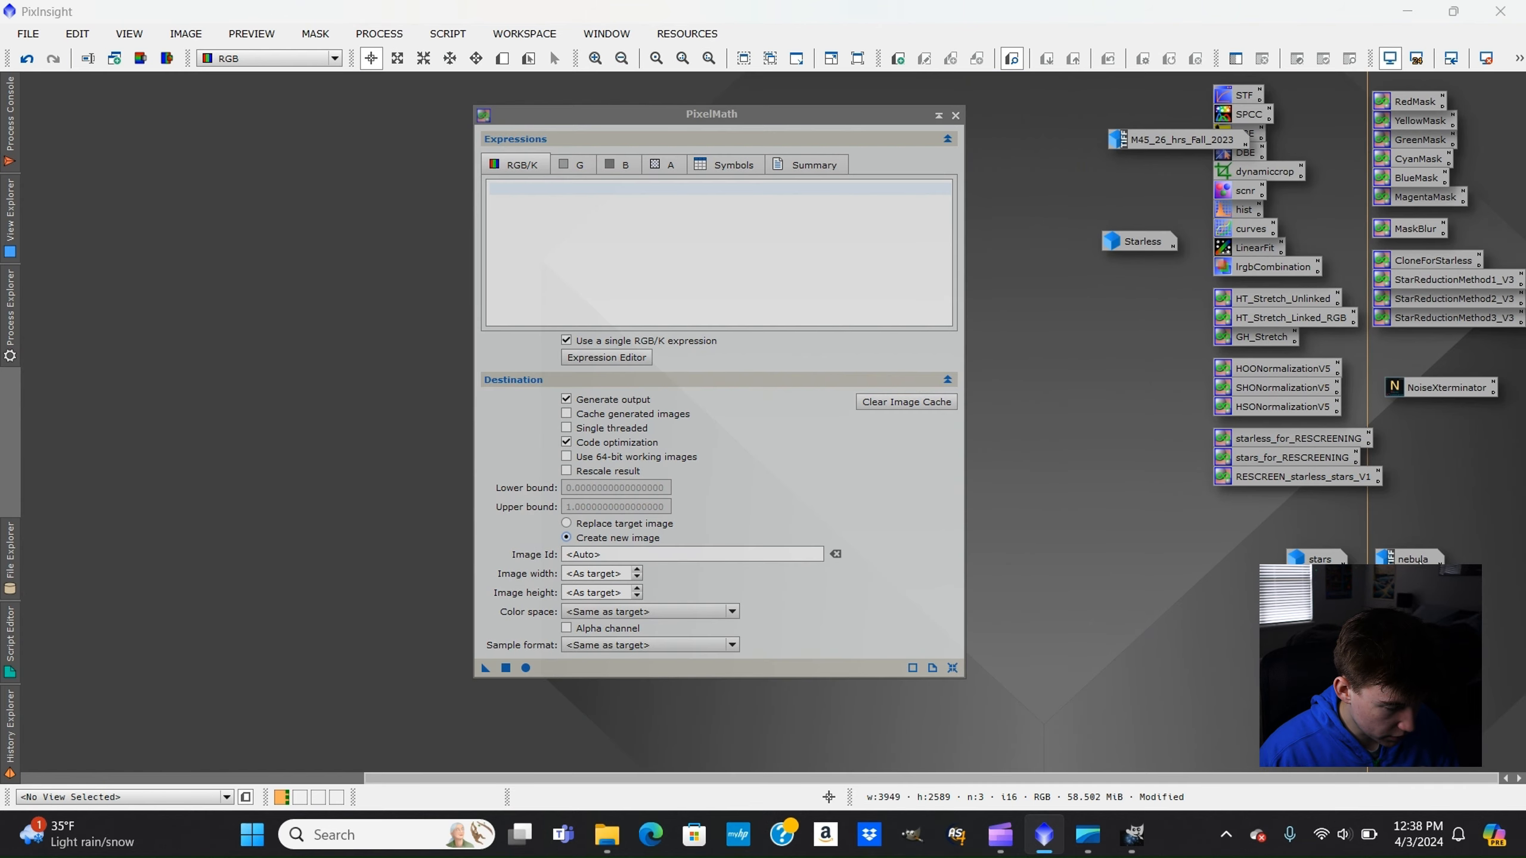
Combine the nebula and stars images into a new image using the PixelMath expression nebula+stars.
left_click(672, 203)
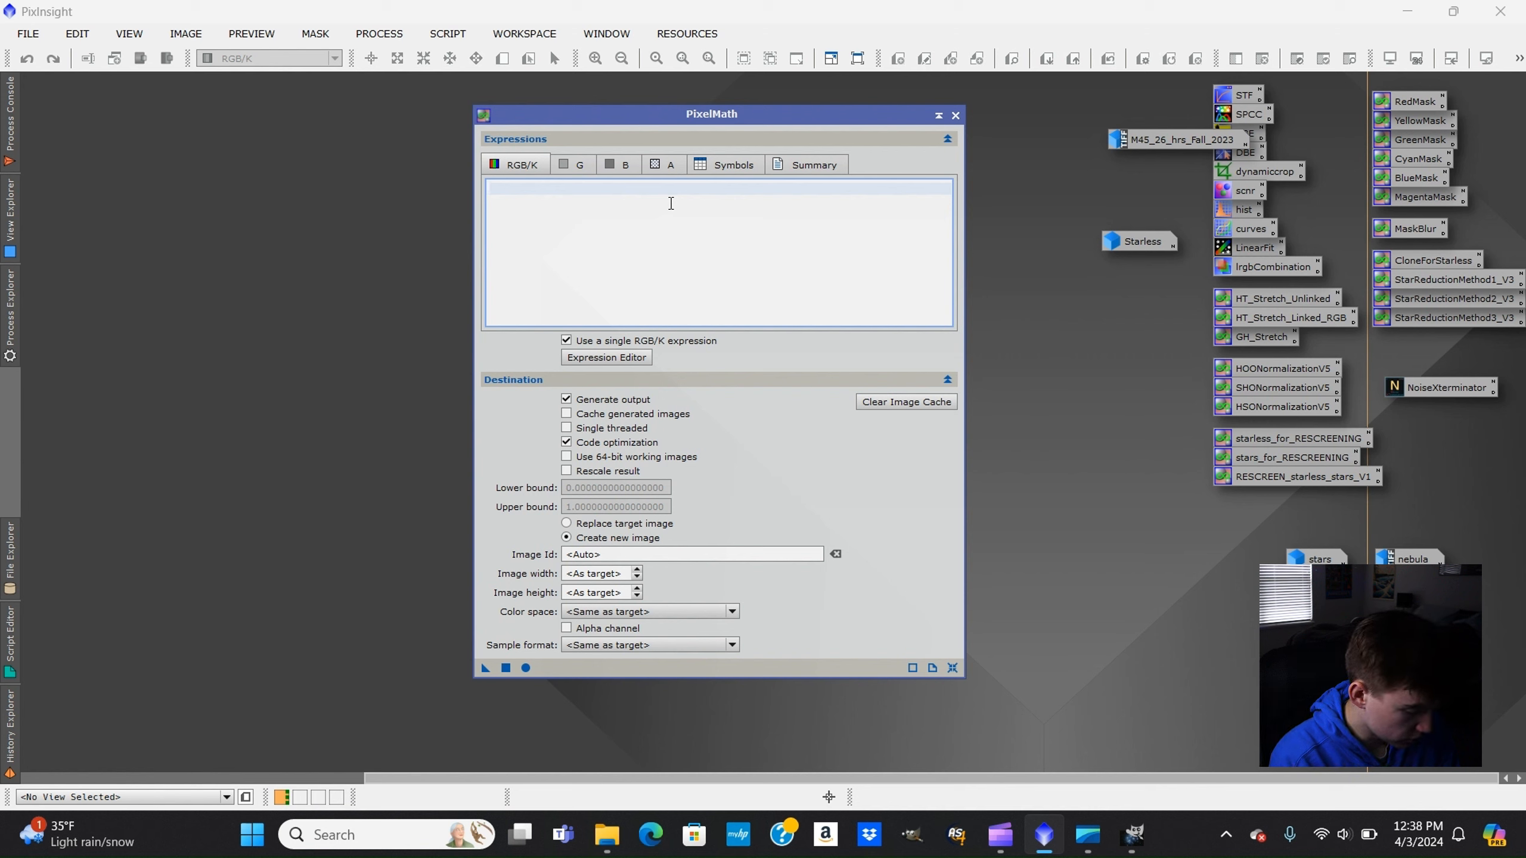
type("nebula")
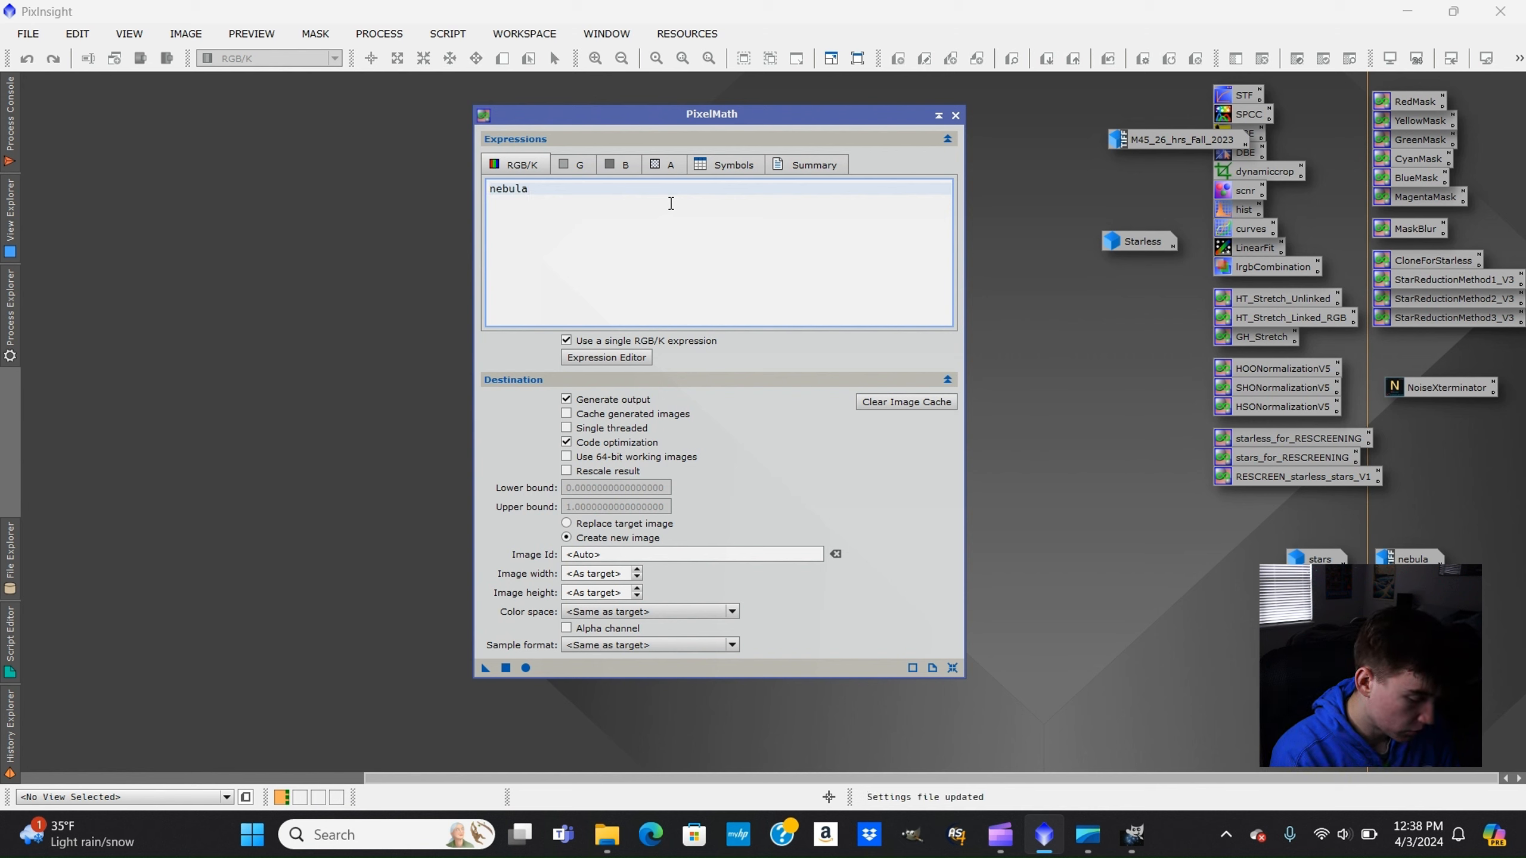
type("+stars")
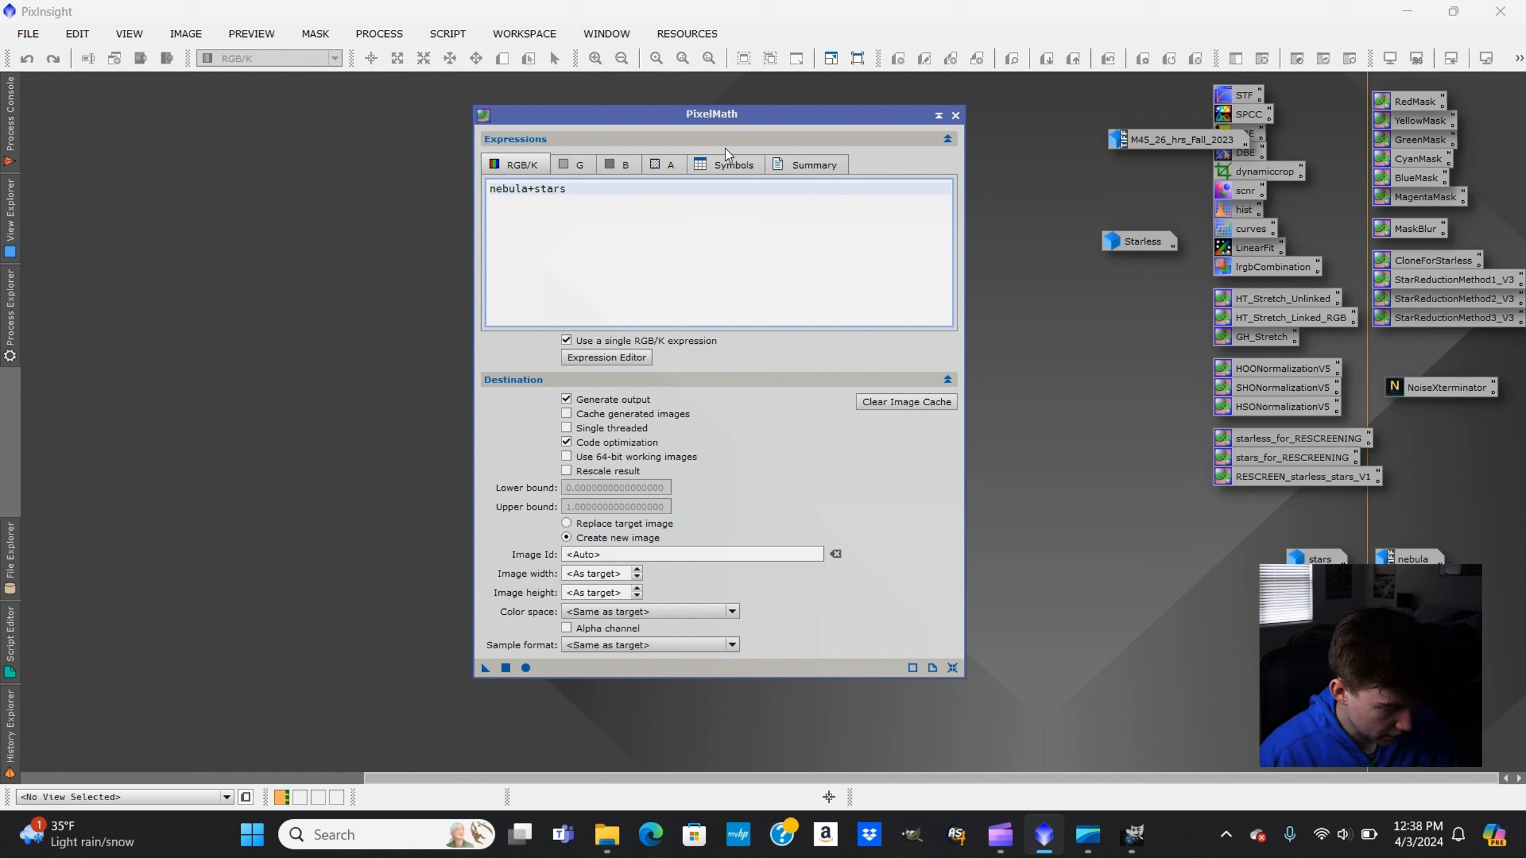
left_click(506, 667)
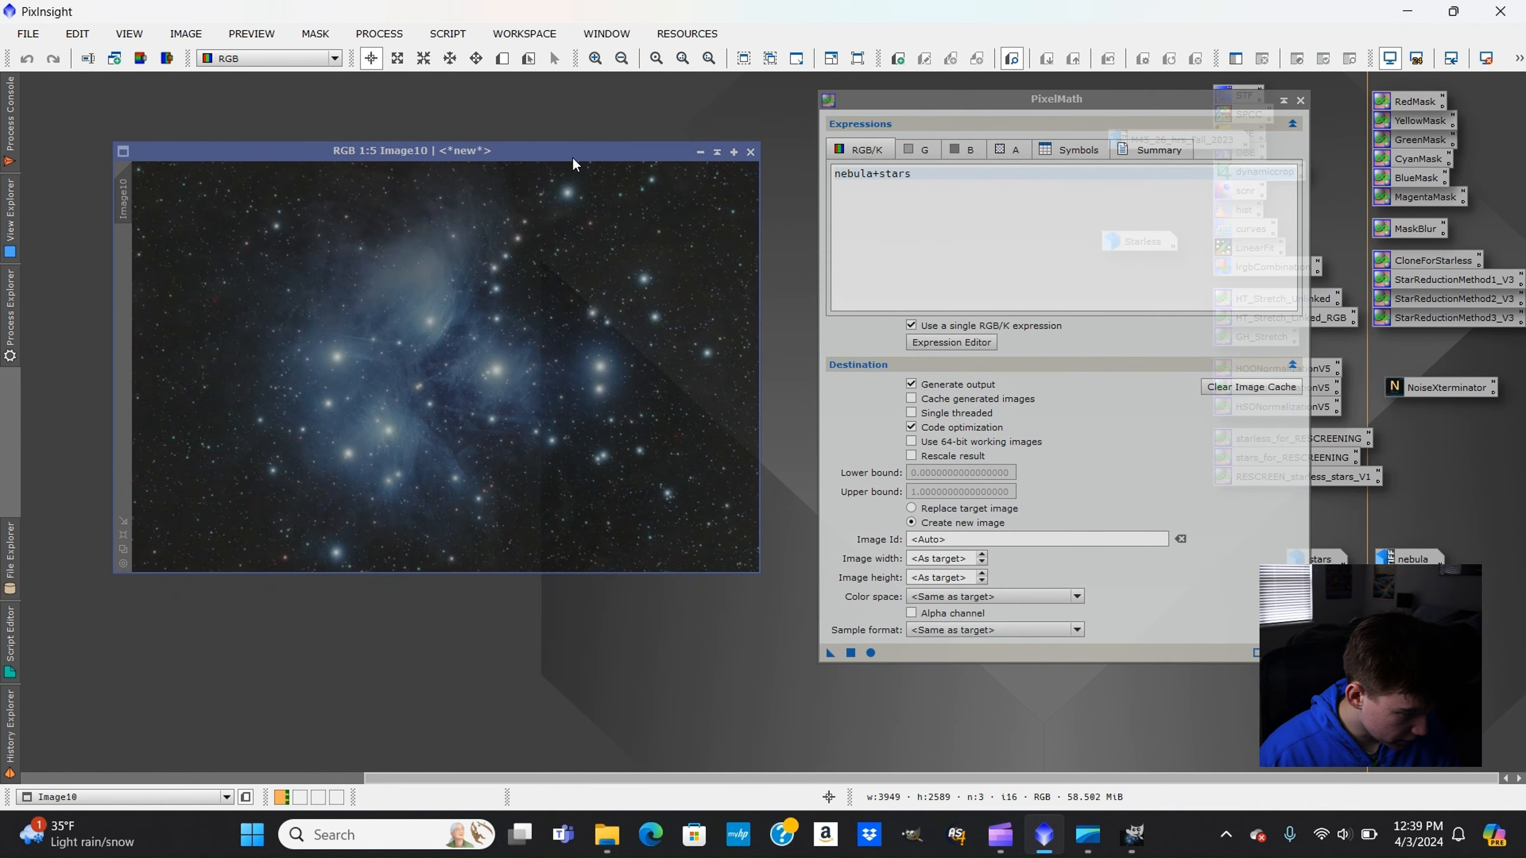
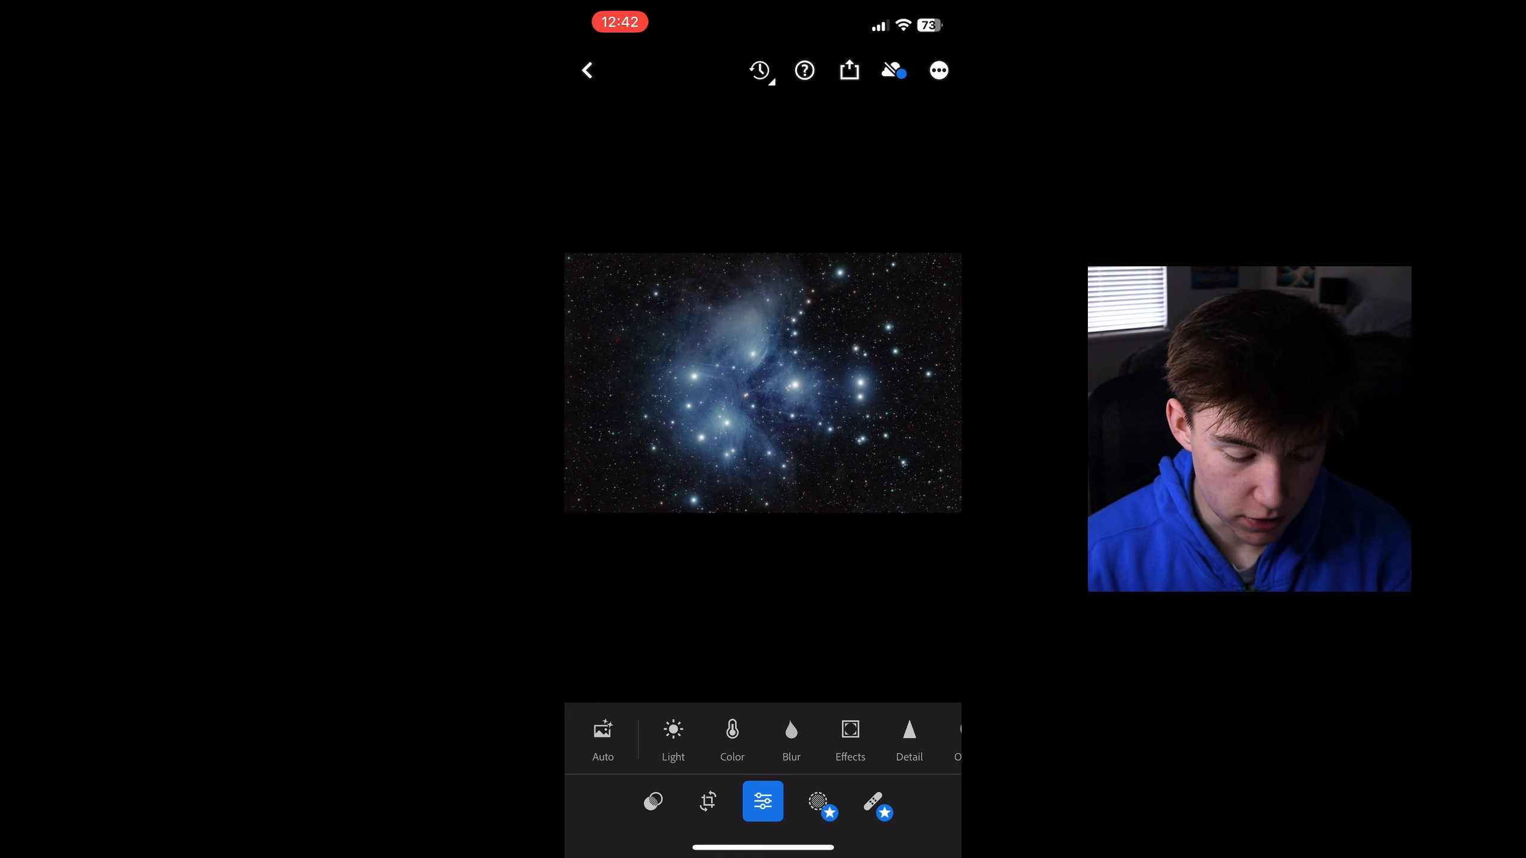
Rotate the Pleiades image 90 degrees into portrait orientation and apply the crop and geometry change.
left_click(707, 801)
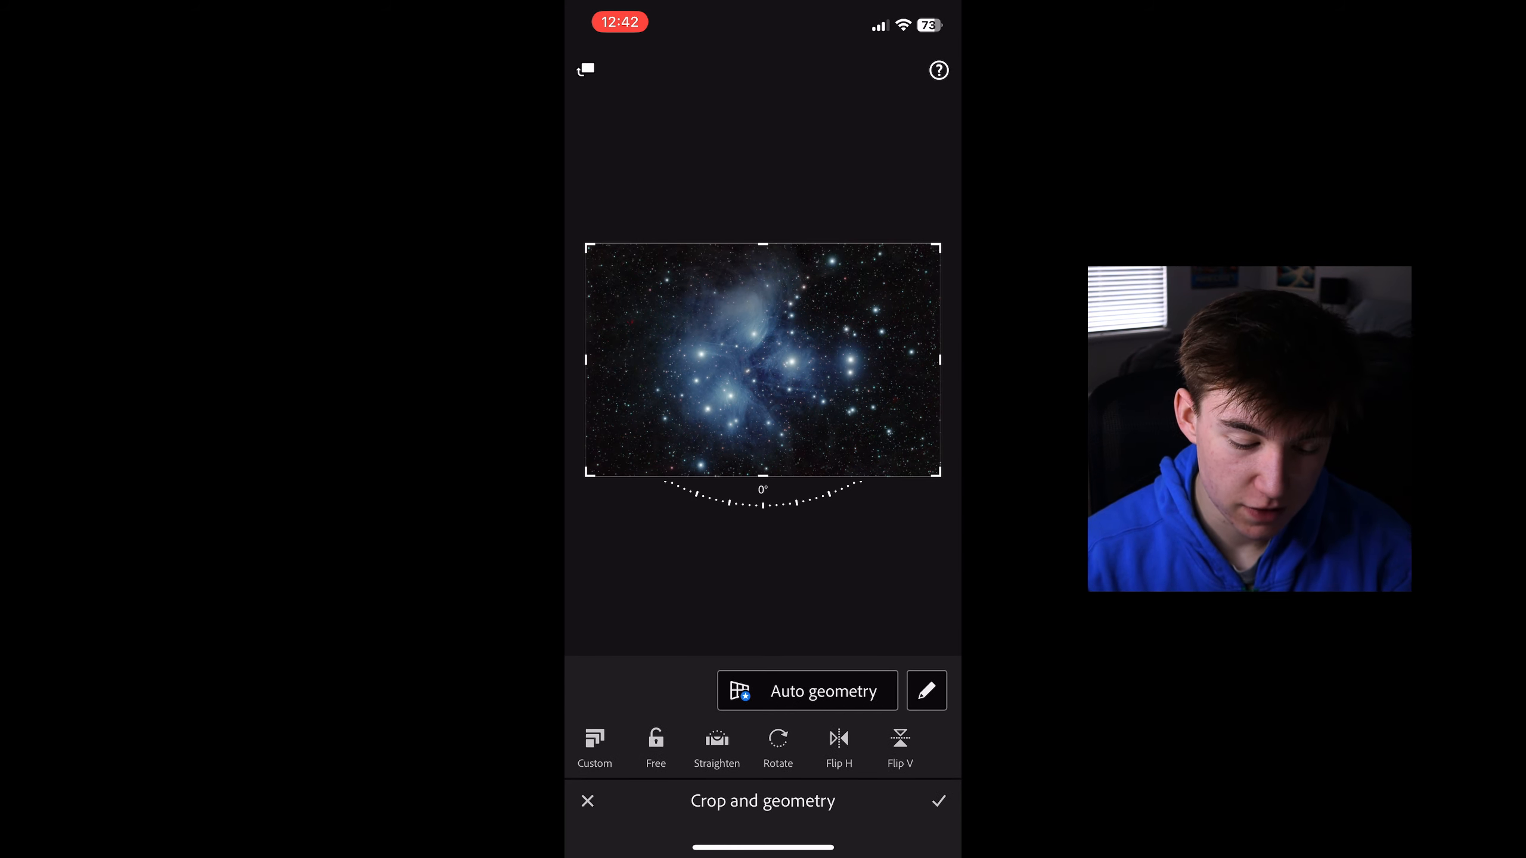
left_click(778, 747)
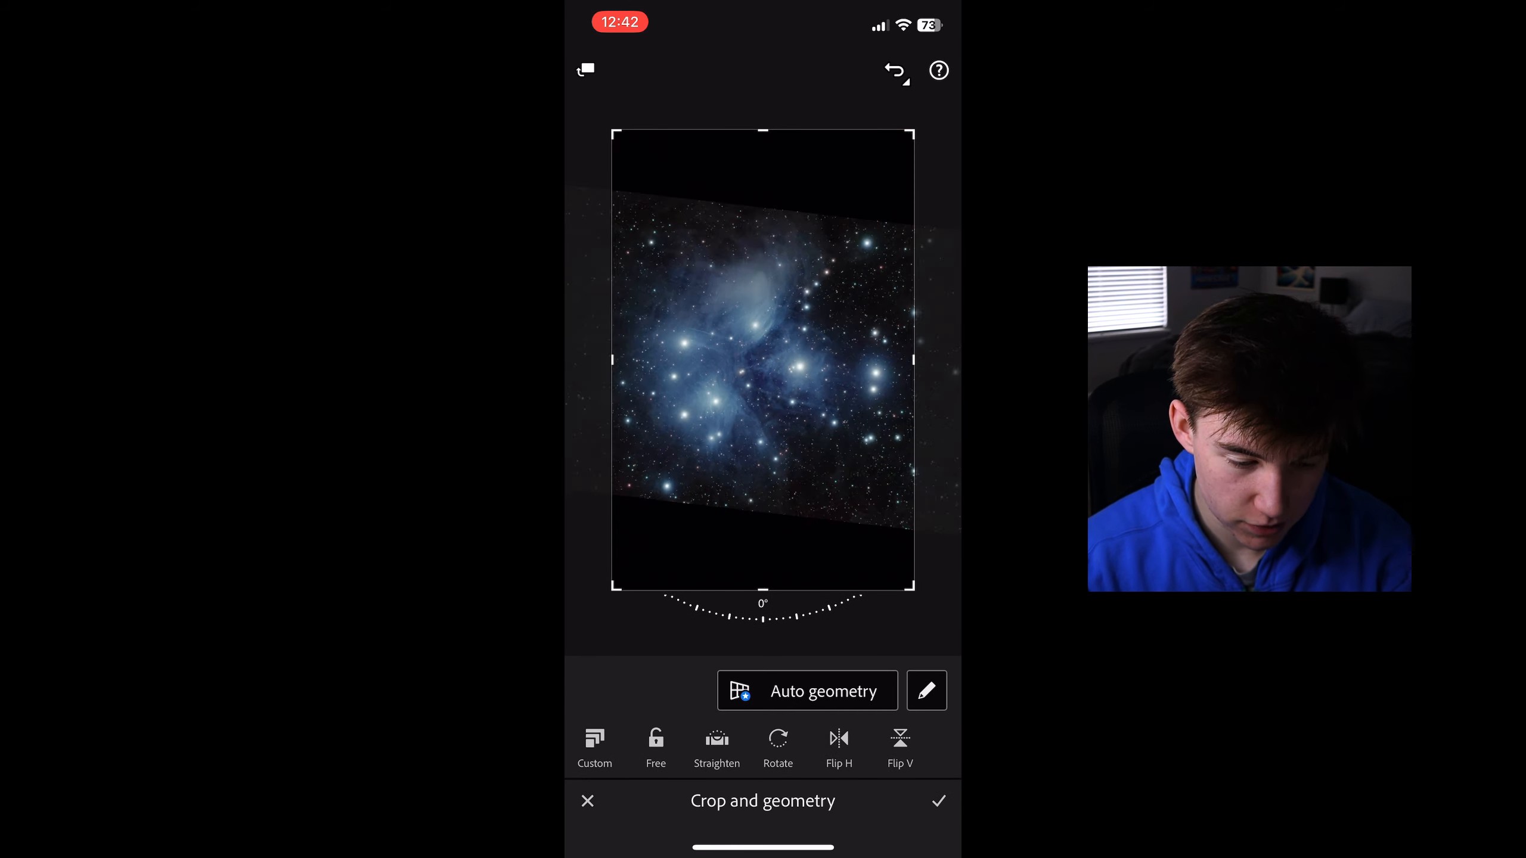
left_click(938, 801)
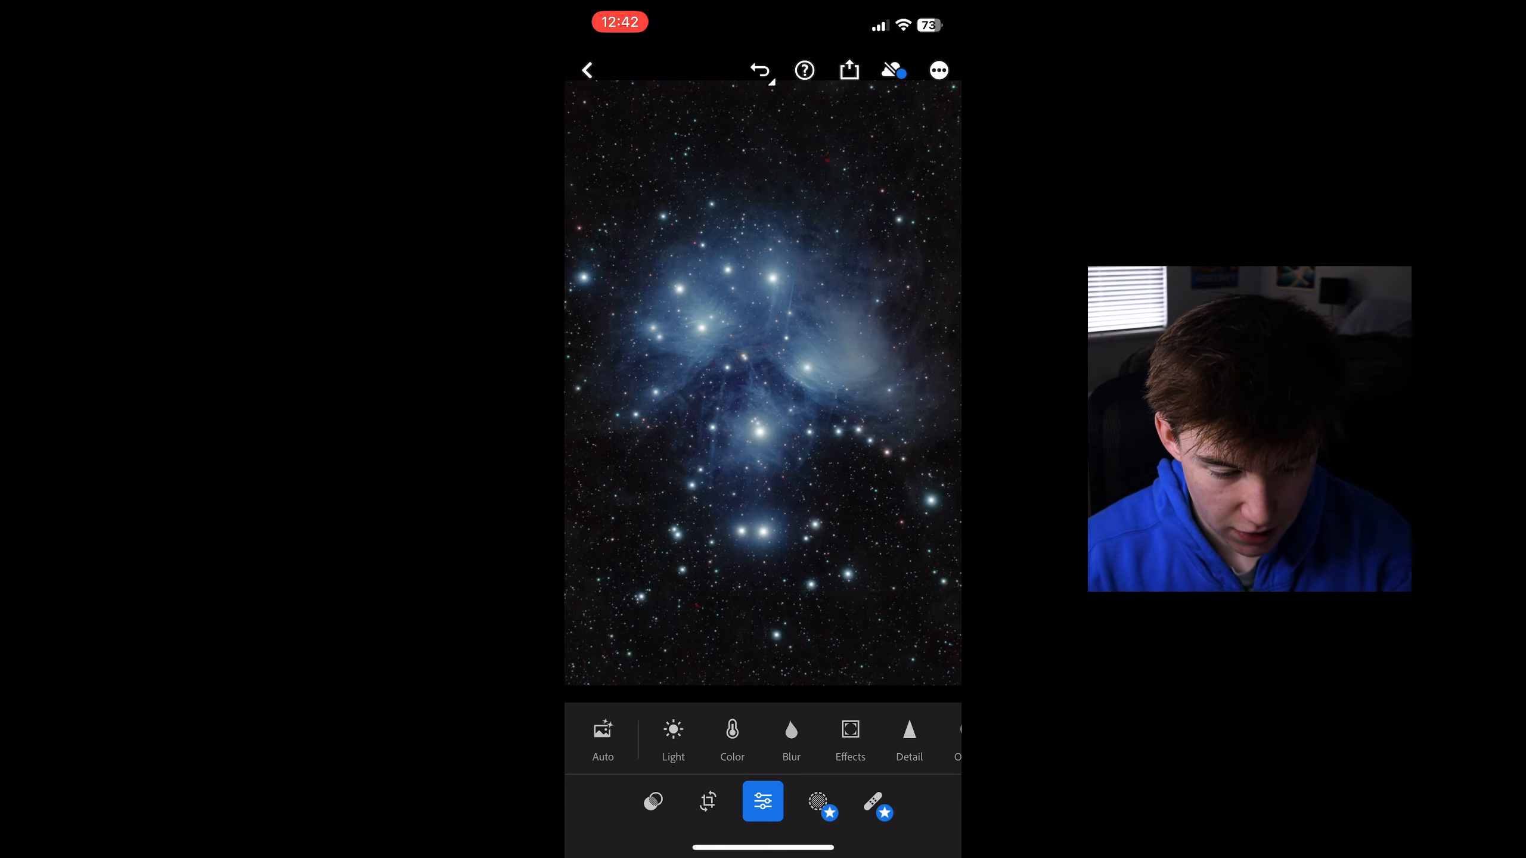
Inspect the background around the nebula up close and set Color noise reduction to 16.
scroll(737, 294, "up", 5)
left_click_drag(703, 385, 823, 399)
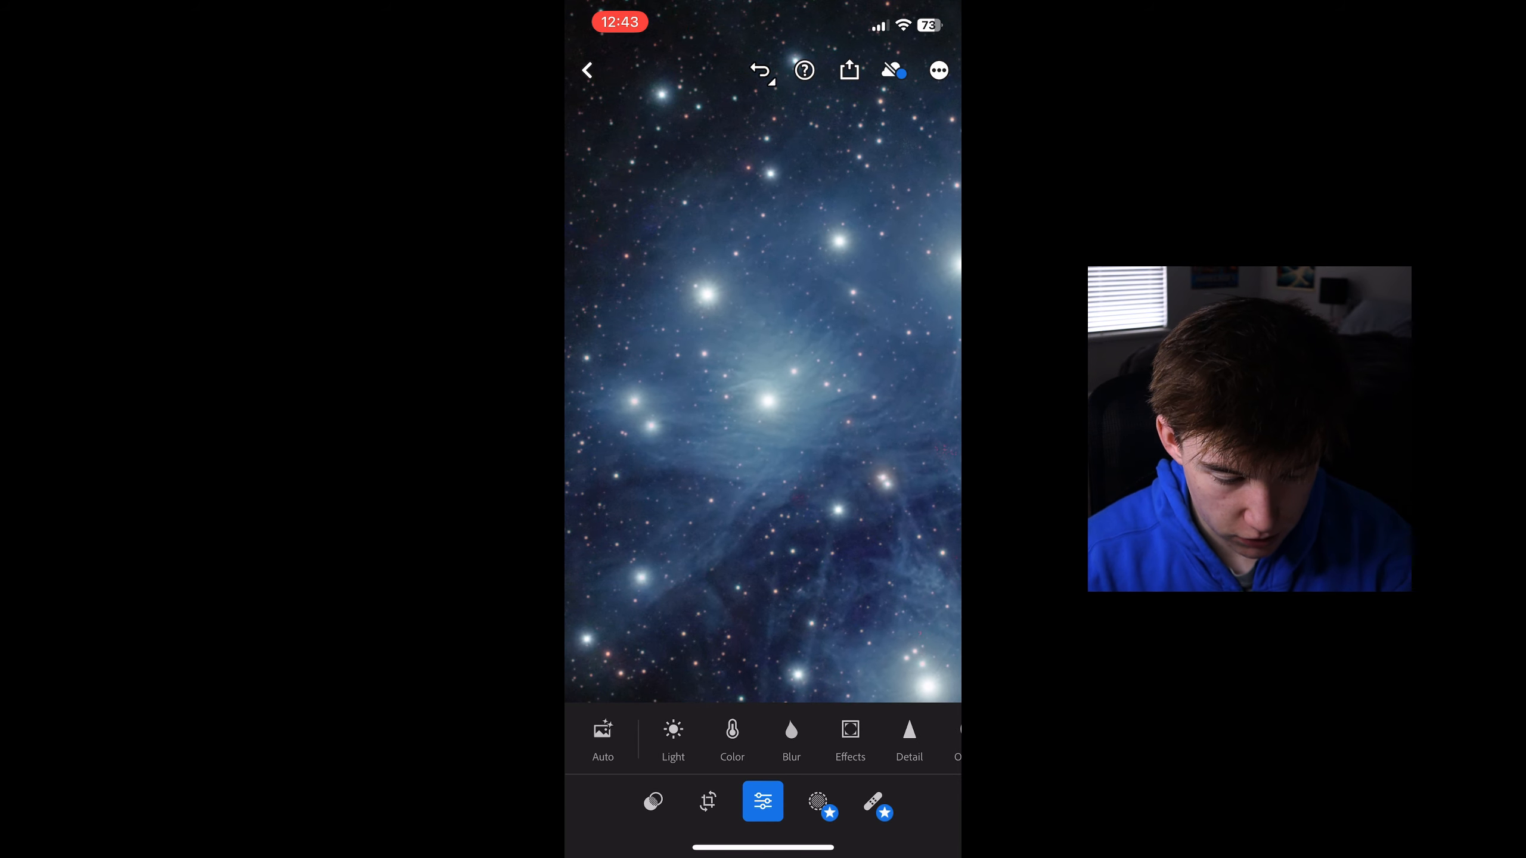
scroll(715, 370, "up", 2)
scroll(763, 385, "down", 5)
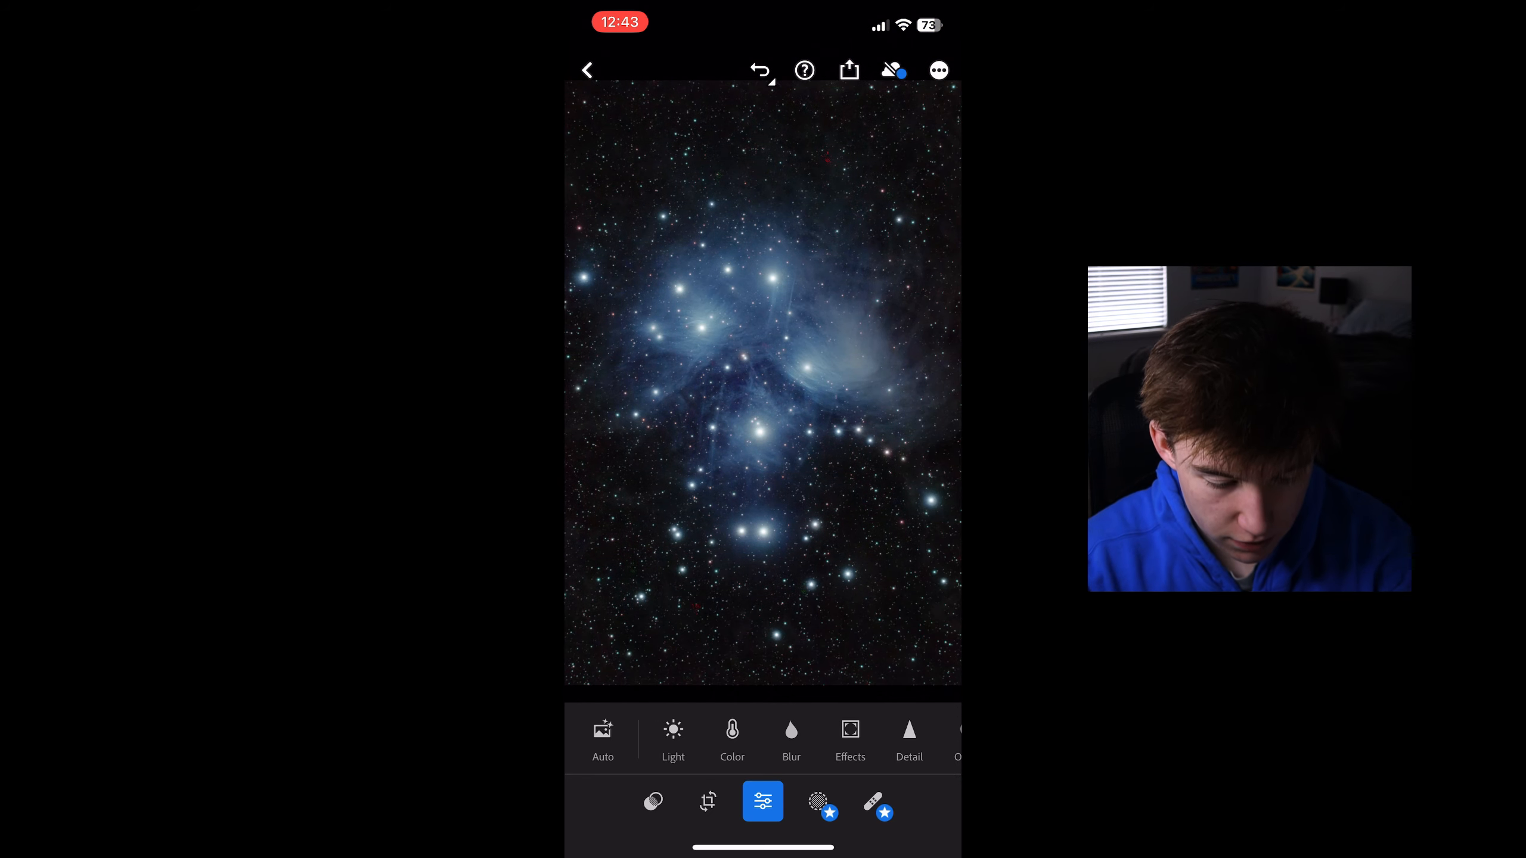
scroll(763, 384, "up", 5)
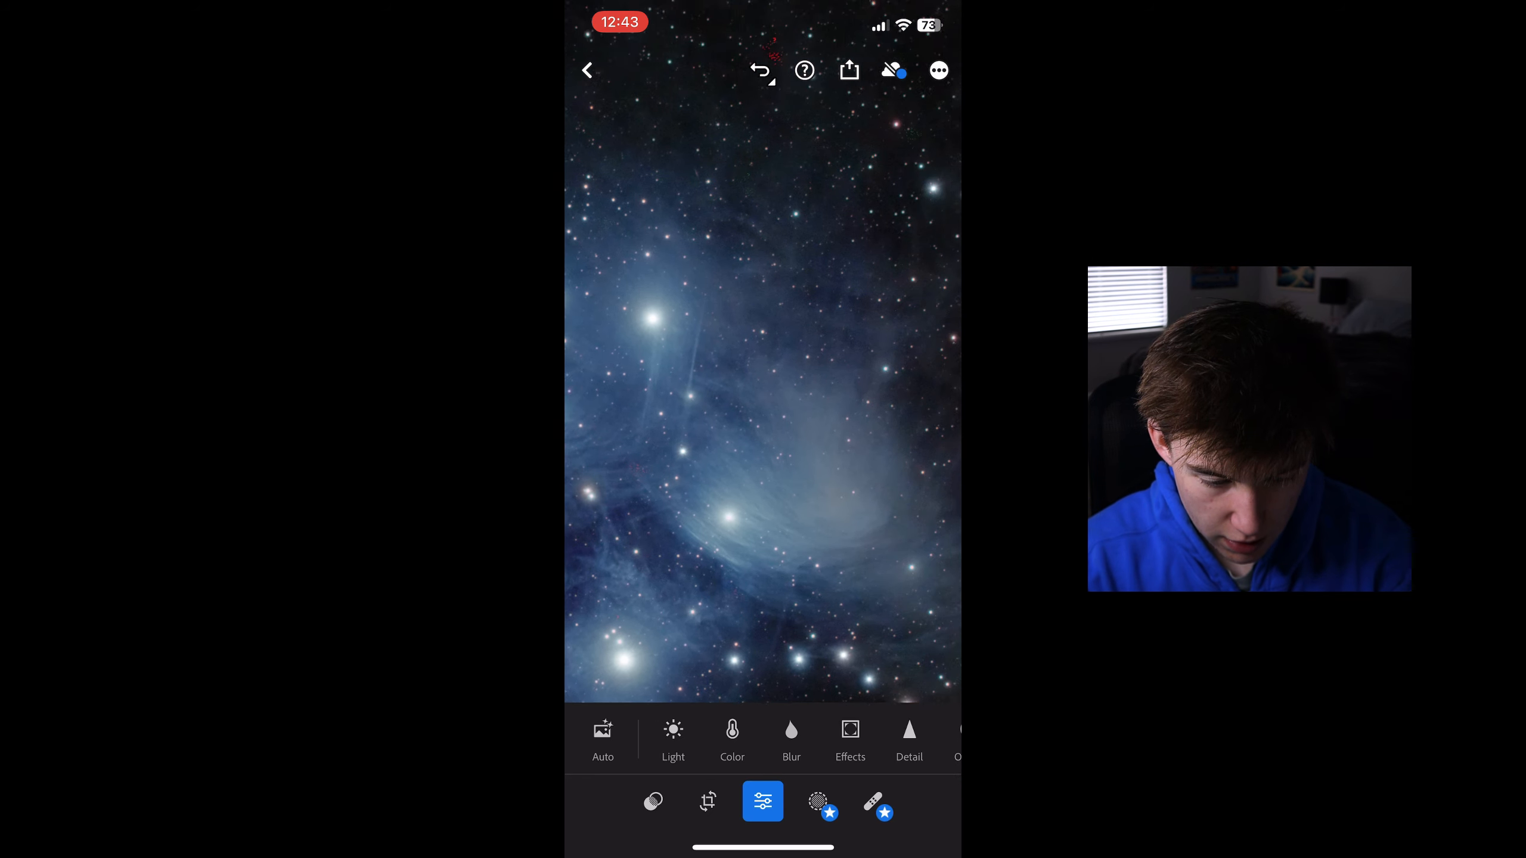
scroll(781, 337, "up", 5)
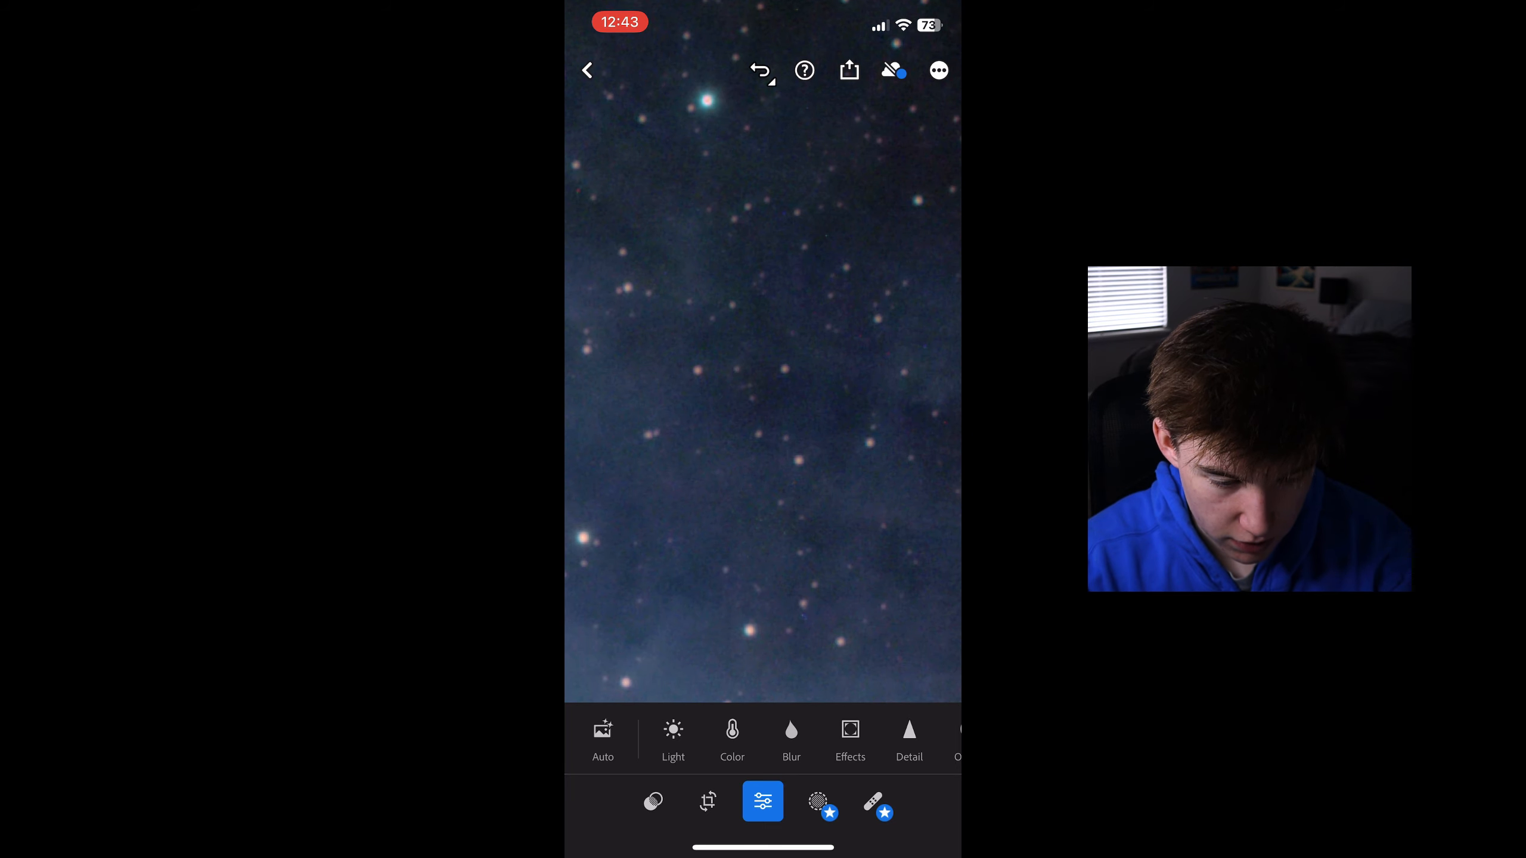
scroll(780, 337, "up", 3)
left_click(910, 738)
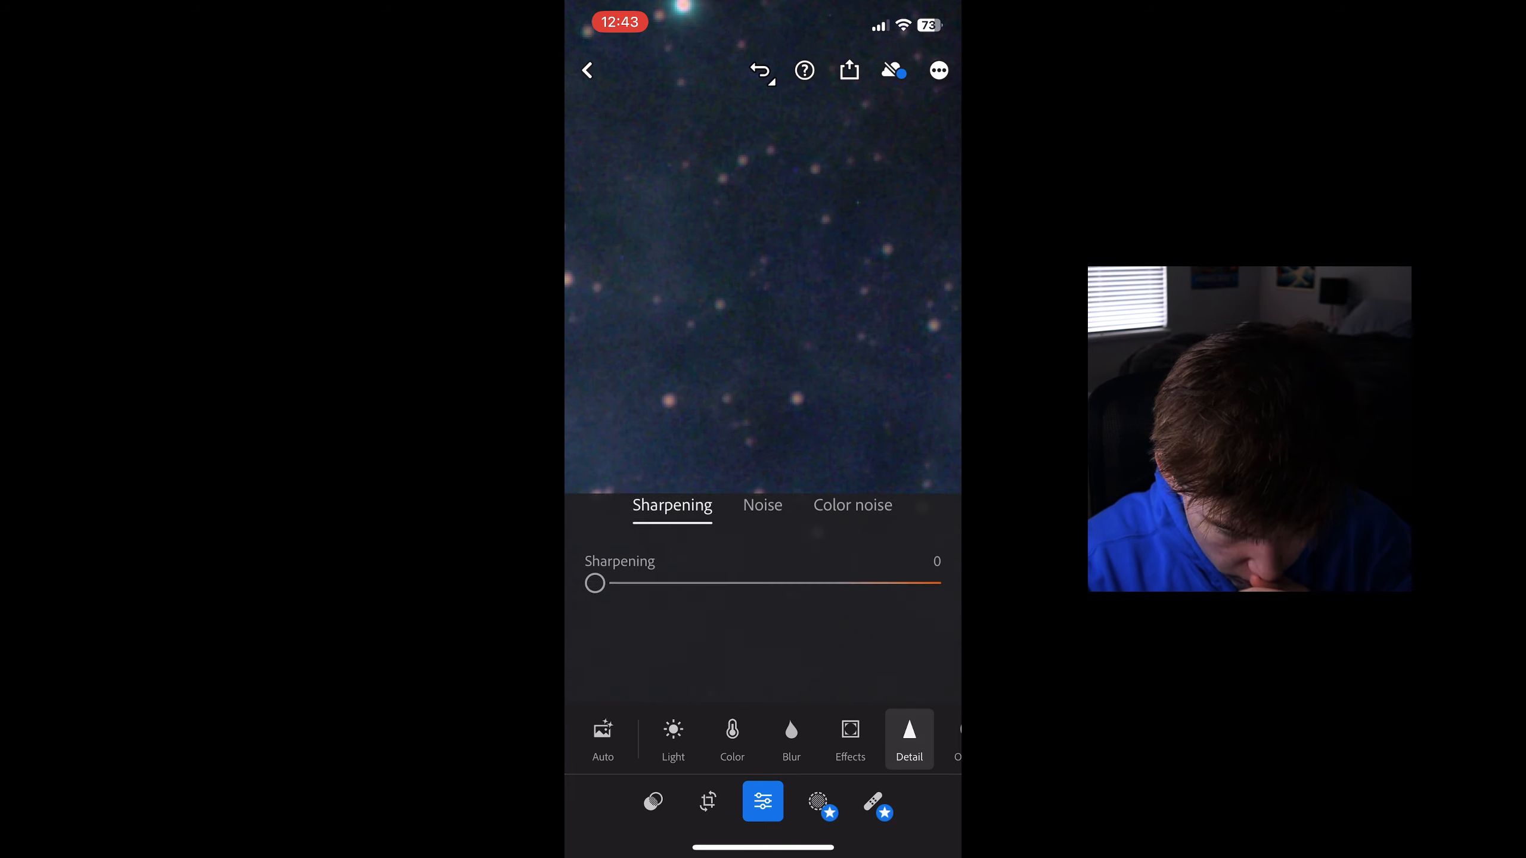
left_click(853, 592)
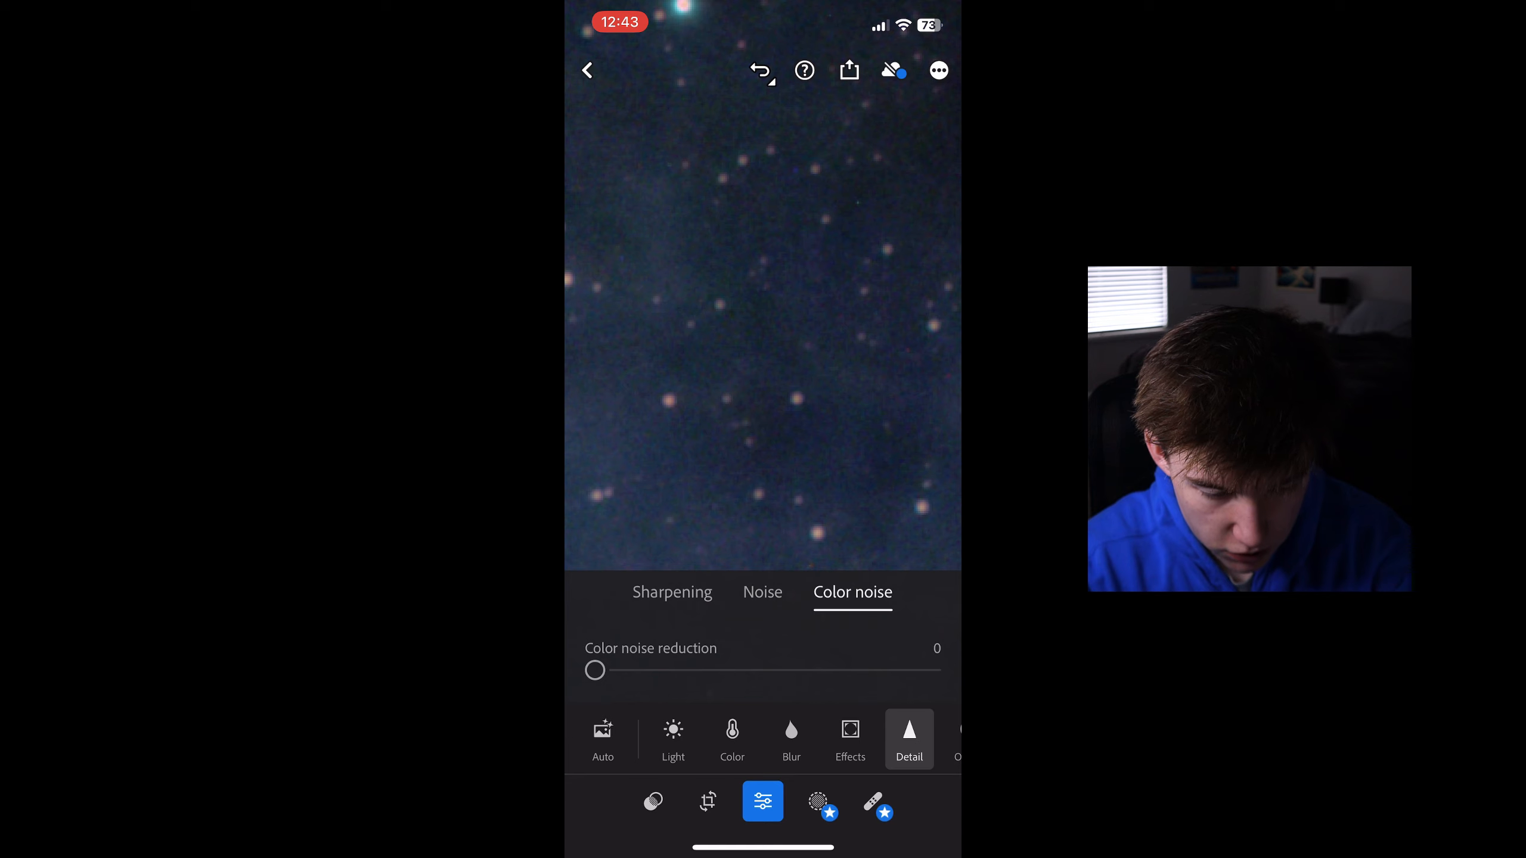
left_click_drag(595, 670, 649, 669)
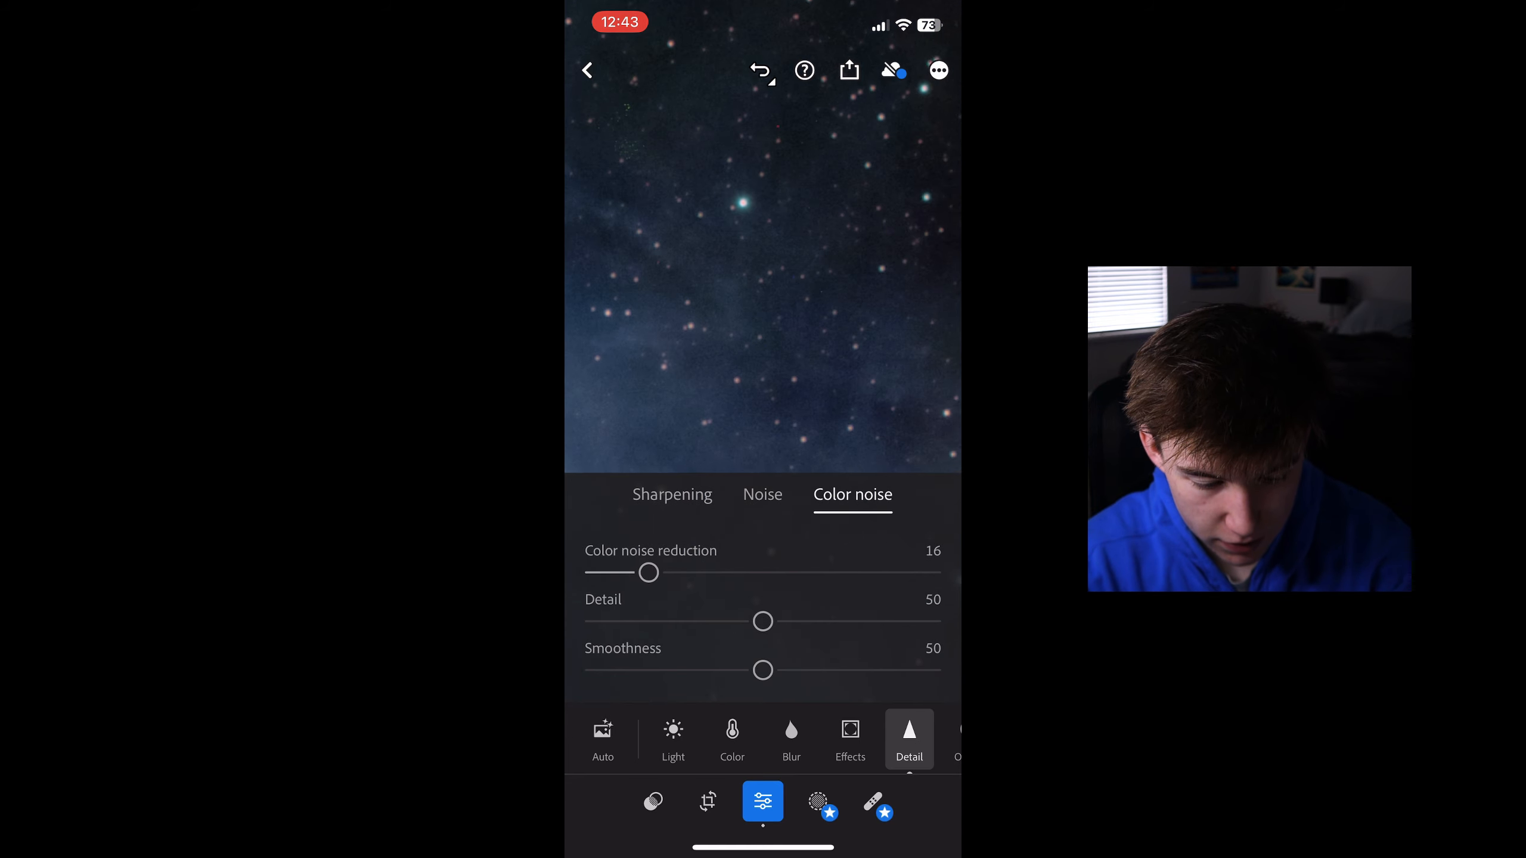
scroll(763, 270, "down", 8)
left_click(910, 737)
Raise the image's color Saturation to +19.
left_click(732, 738)
scroll(763, 607, "down", 2)
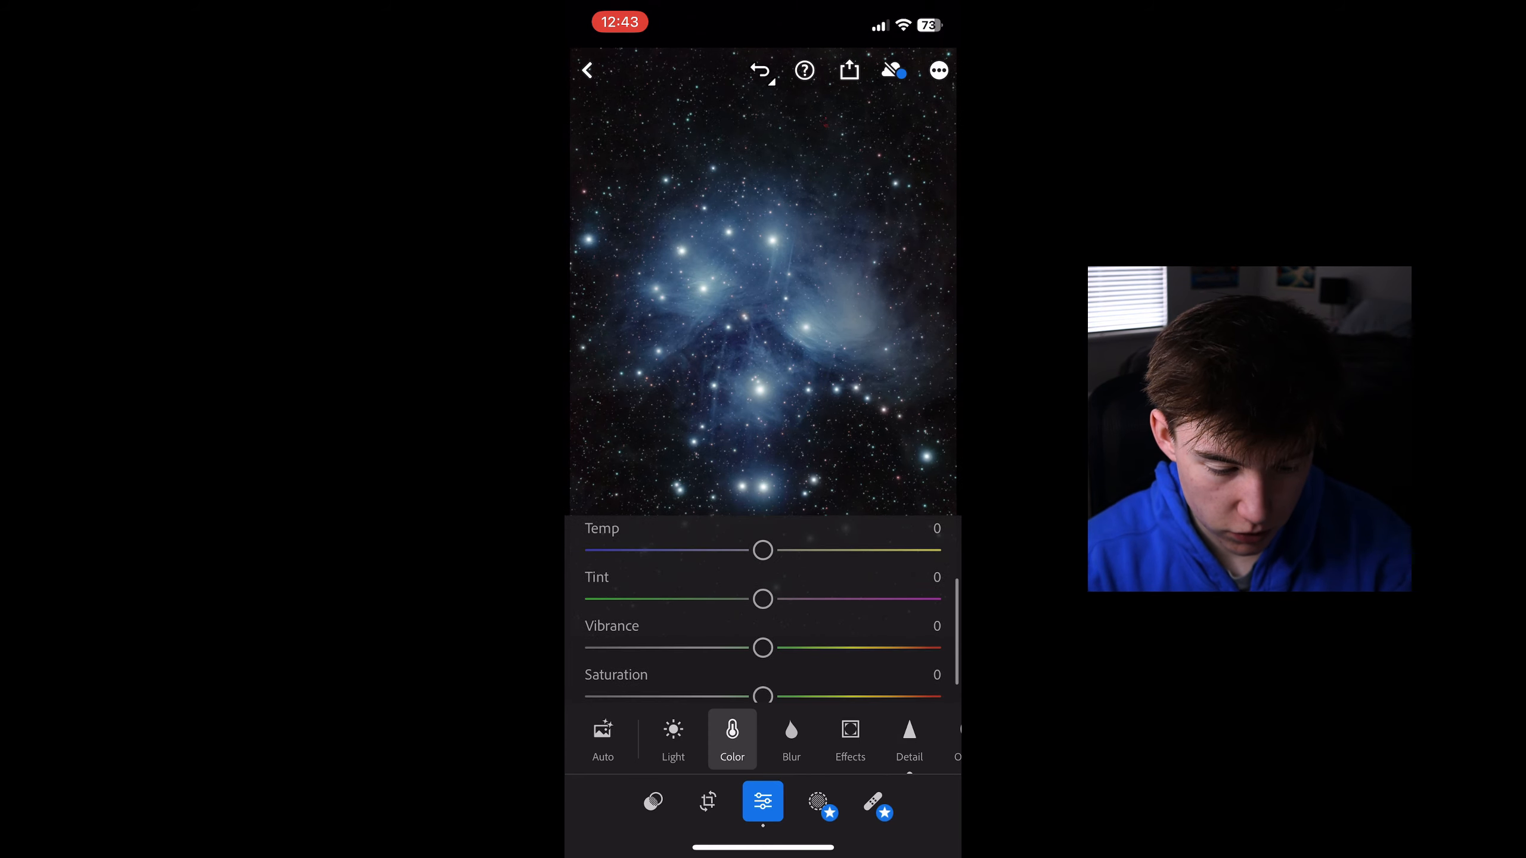
left_click_drag(763, 667, 793, 669)
left_click(732, 738)
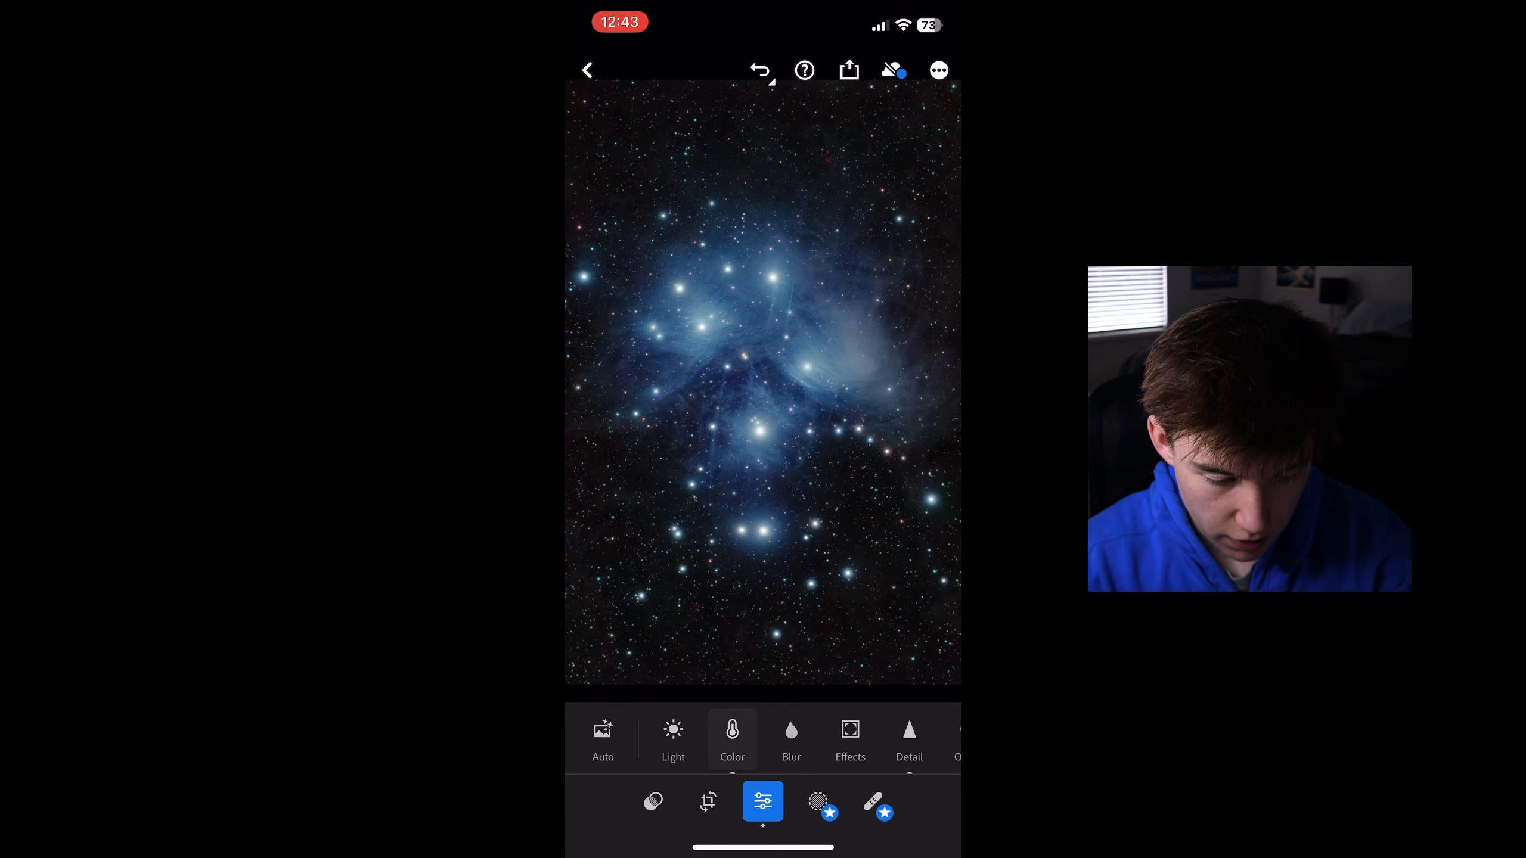
scroll(735, 337, "up", 5)
left_click(732, 738)
left_click(898, 547)
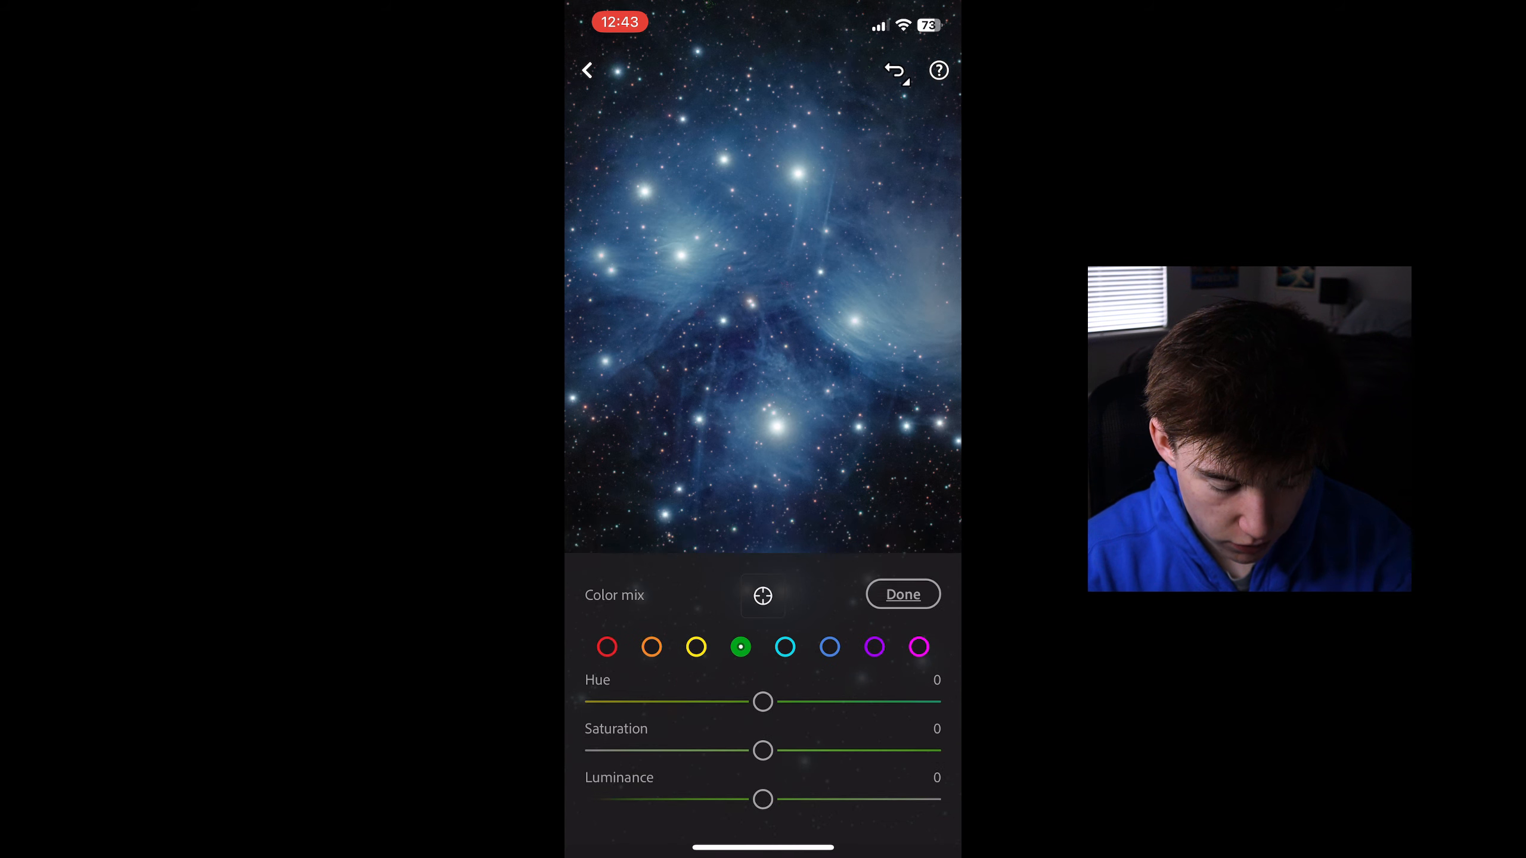
left_click(903, 594)
Shift the green tone curve's black point slightly inward along the base to reduce green in the darkest tones.
left_click(673, 739)
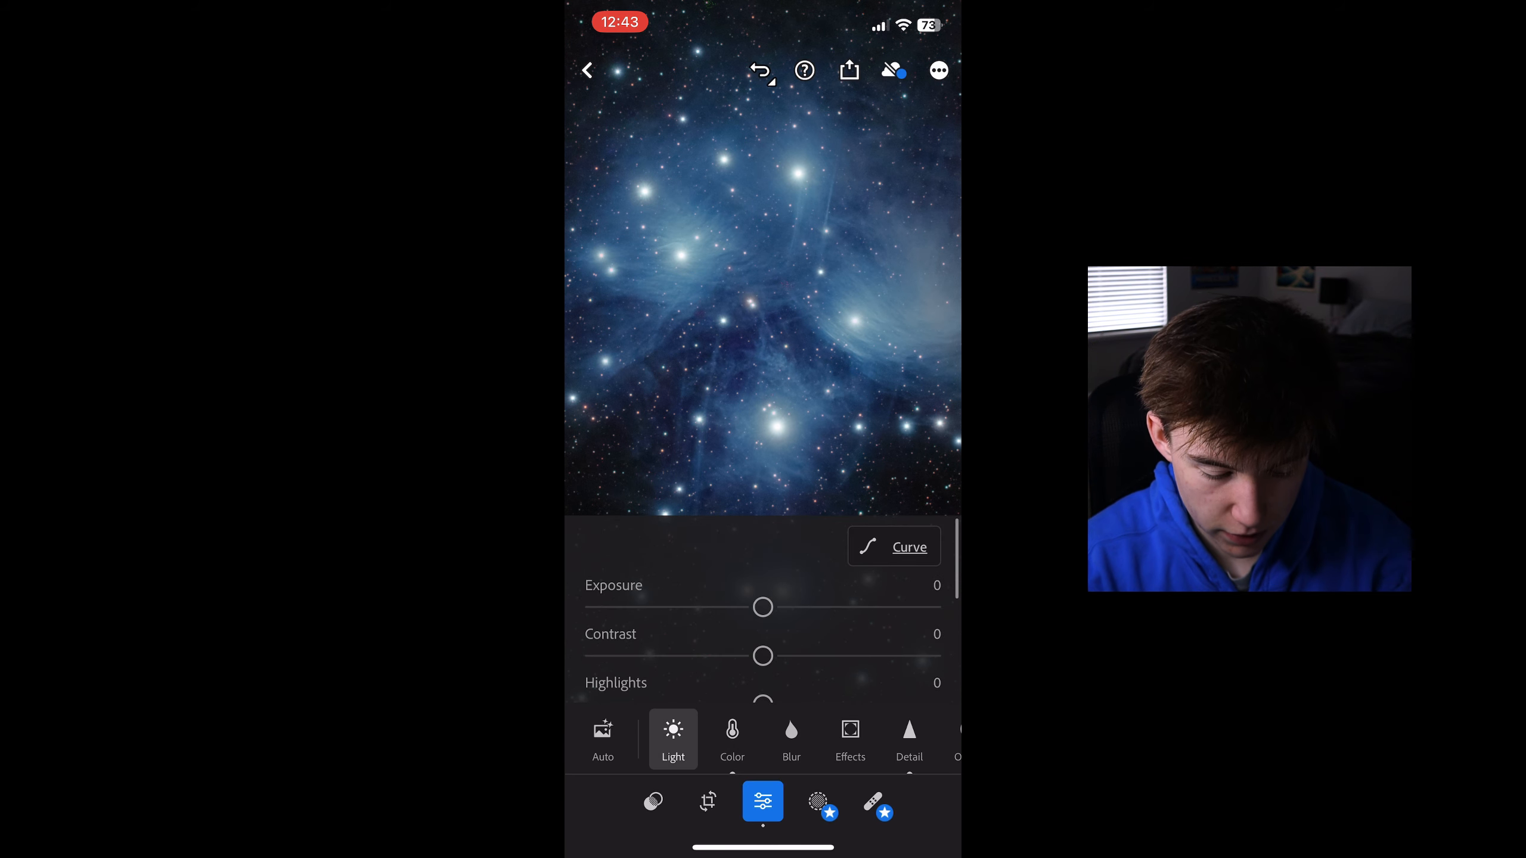
left_click(894, 546)
left_click(736, 783)
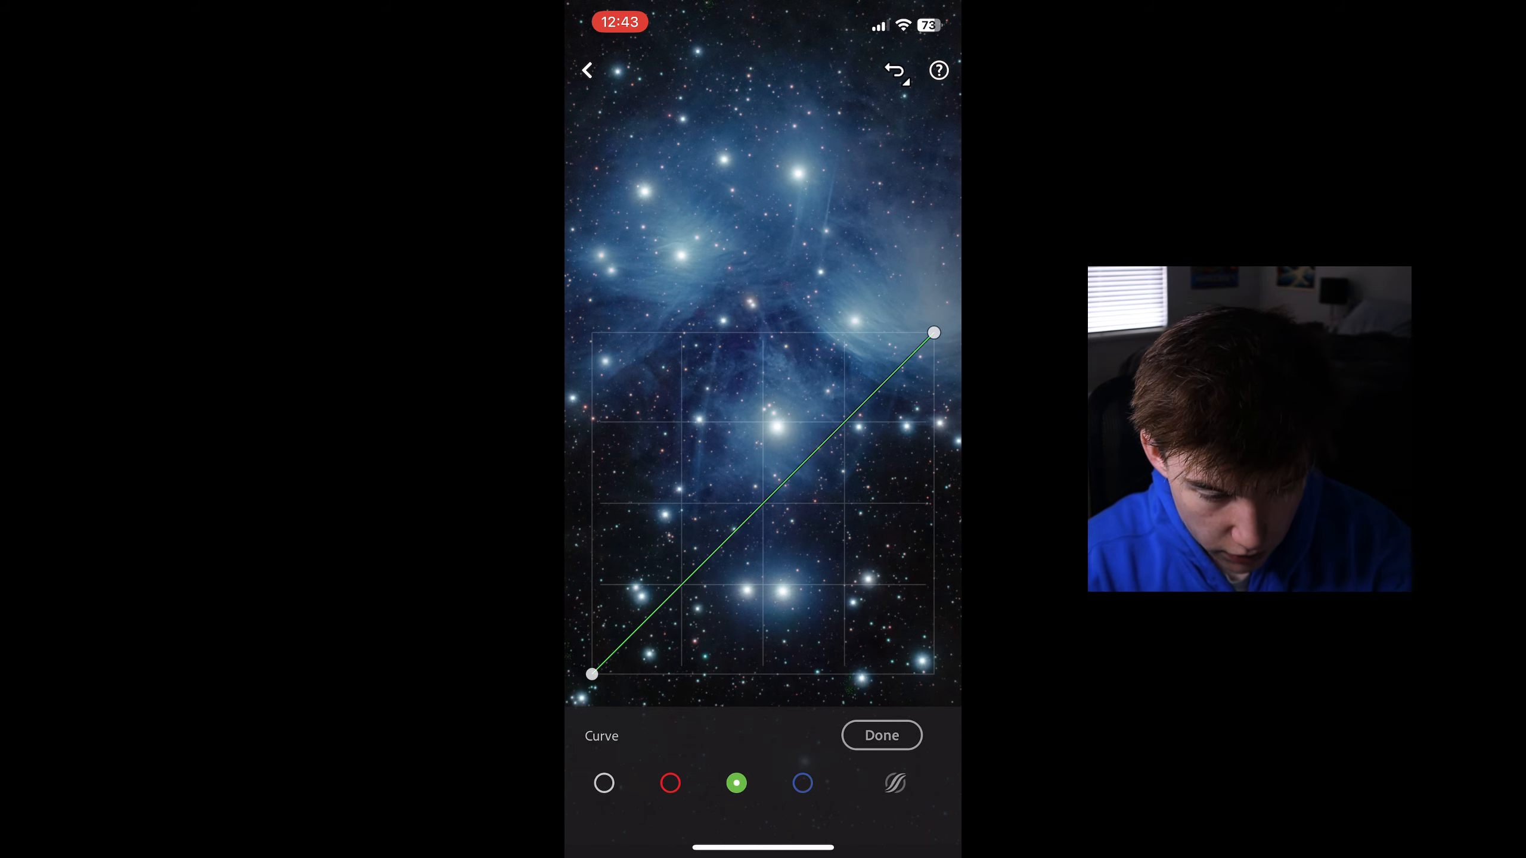
left_click_drag(592, 675, 598, 674)
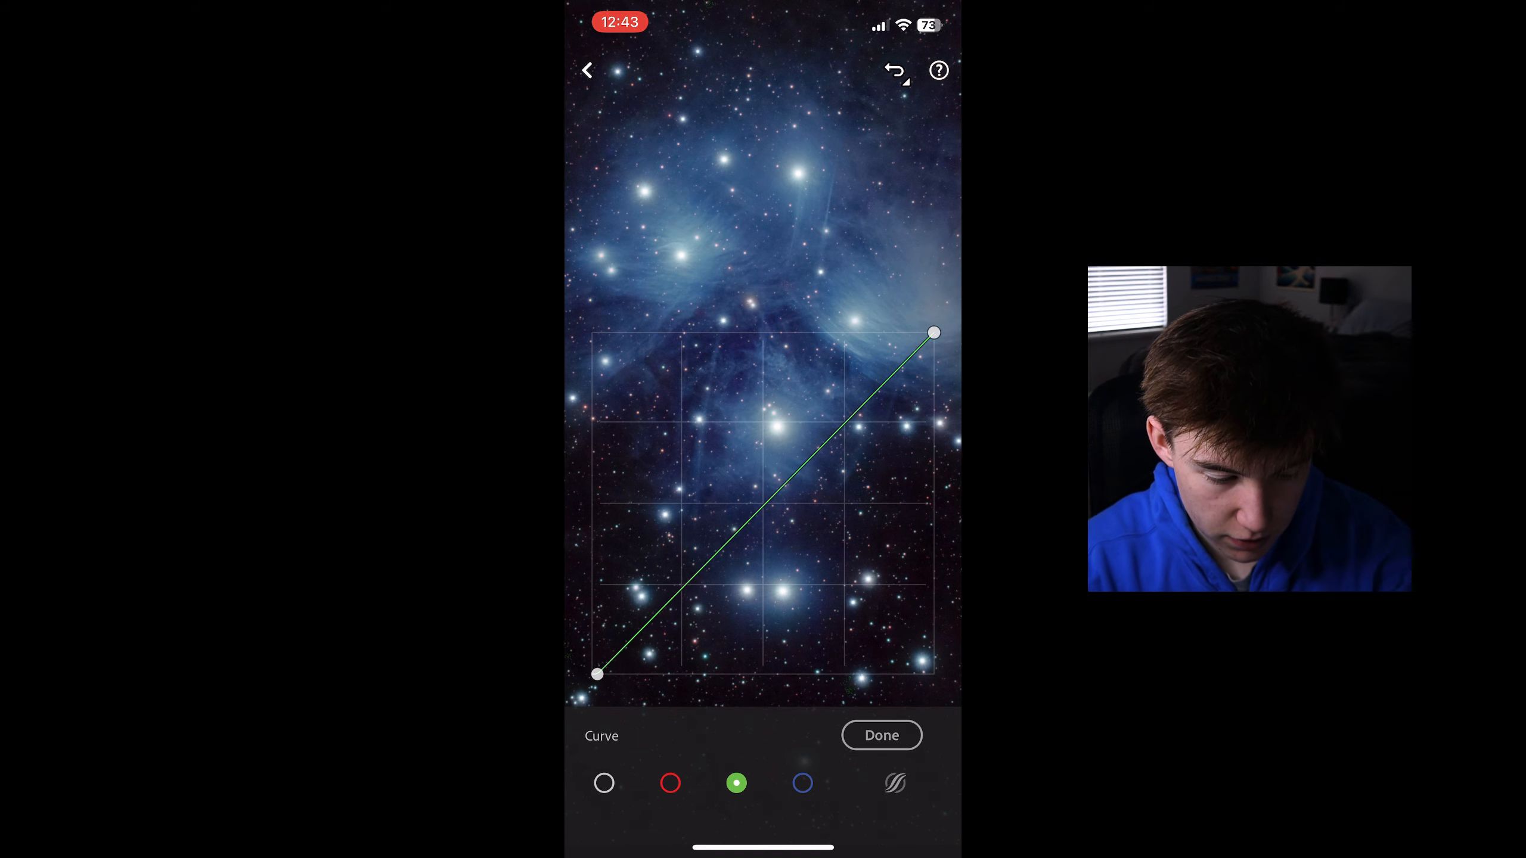
left_click(763, 210)
left_click(763, 300)
left_click(883, 735)
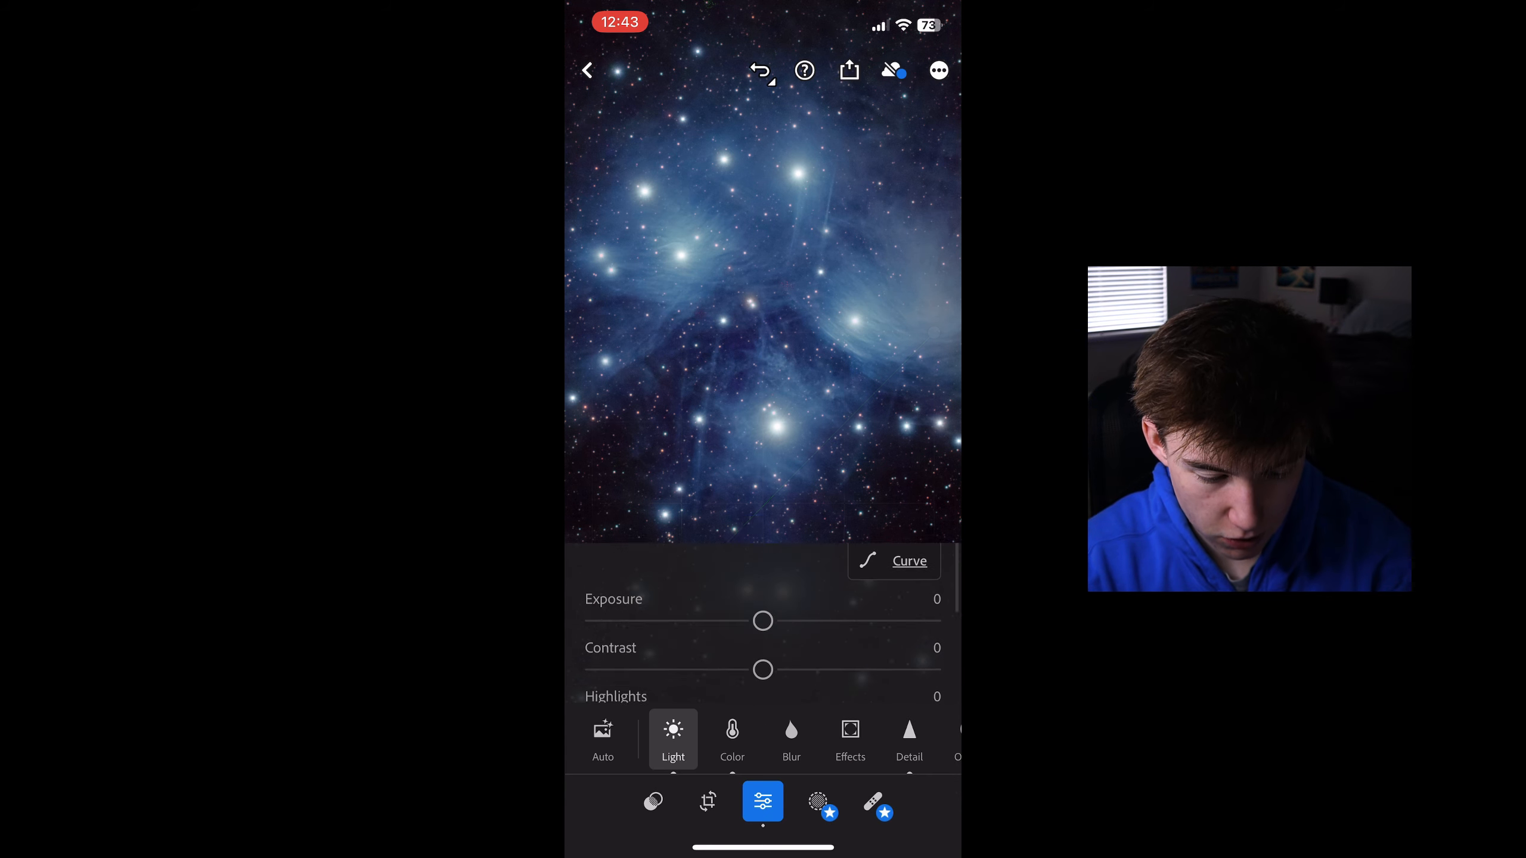
Lower Highlights to -46 and raise Exposure to +0.65 in the light adjustments.
scroll(763, 361, "down", 5)
left_click(673, 739)
scroll(740, 337, "up", 5)
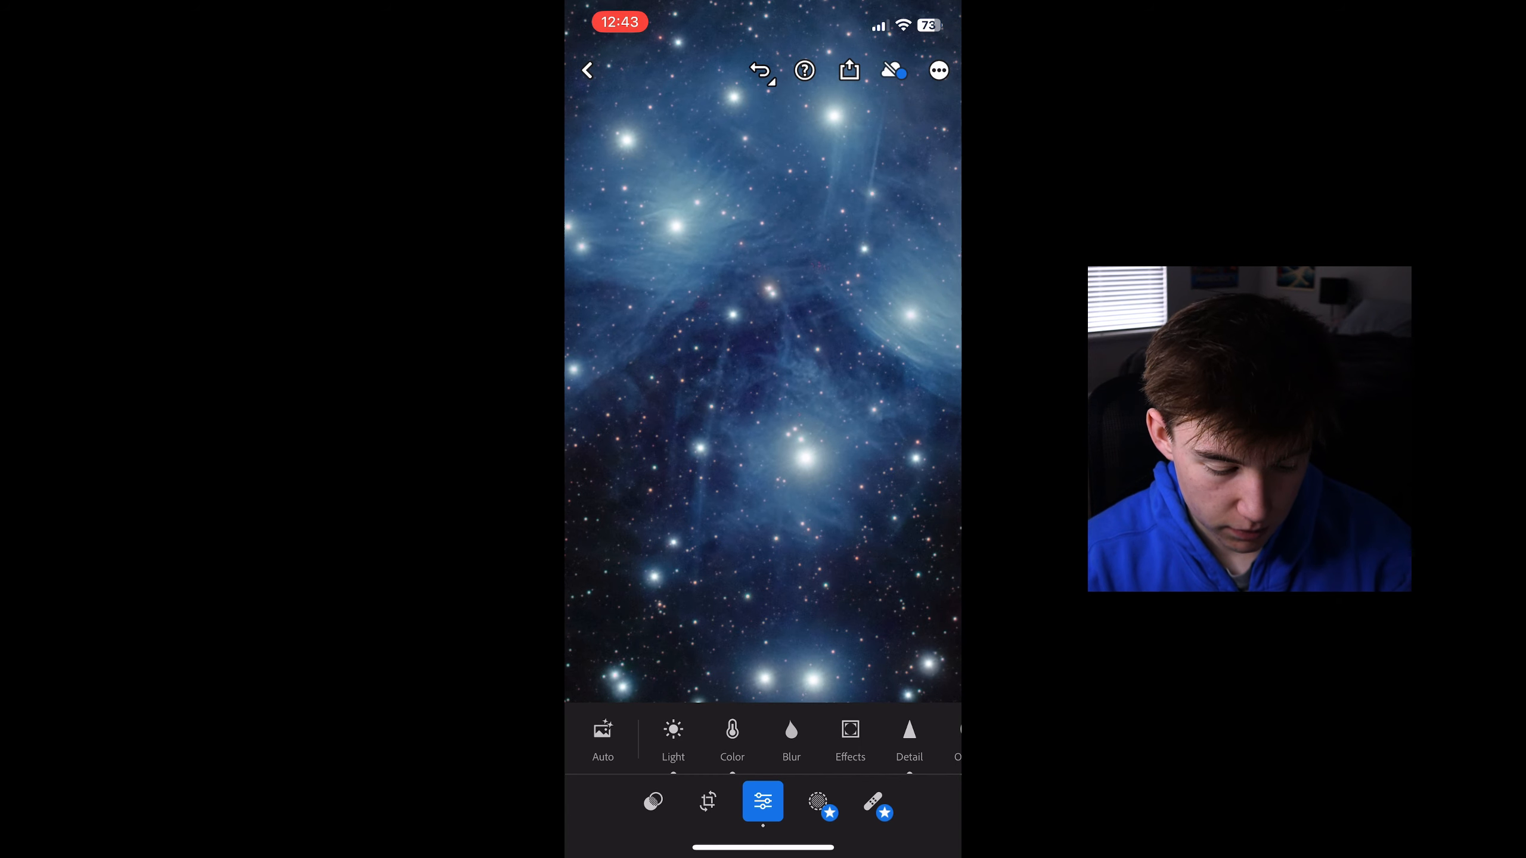
left_click(673, 739)
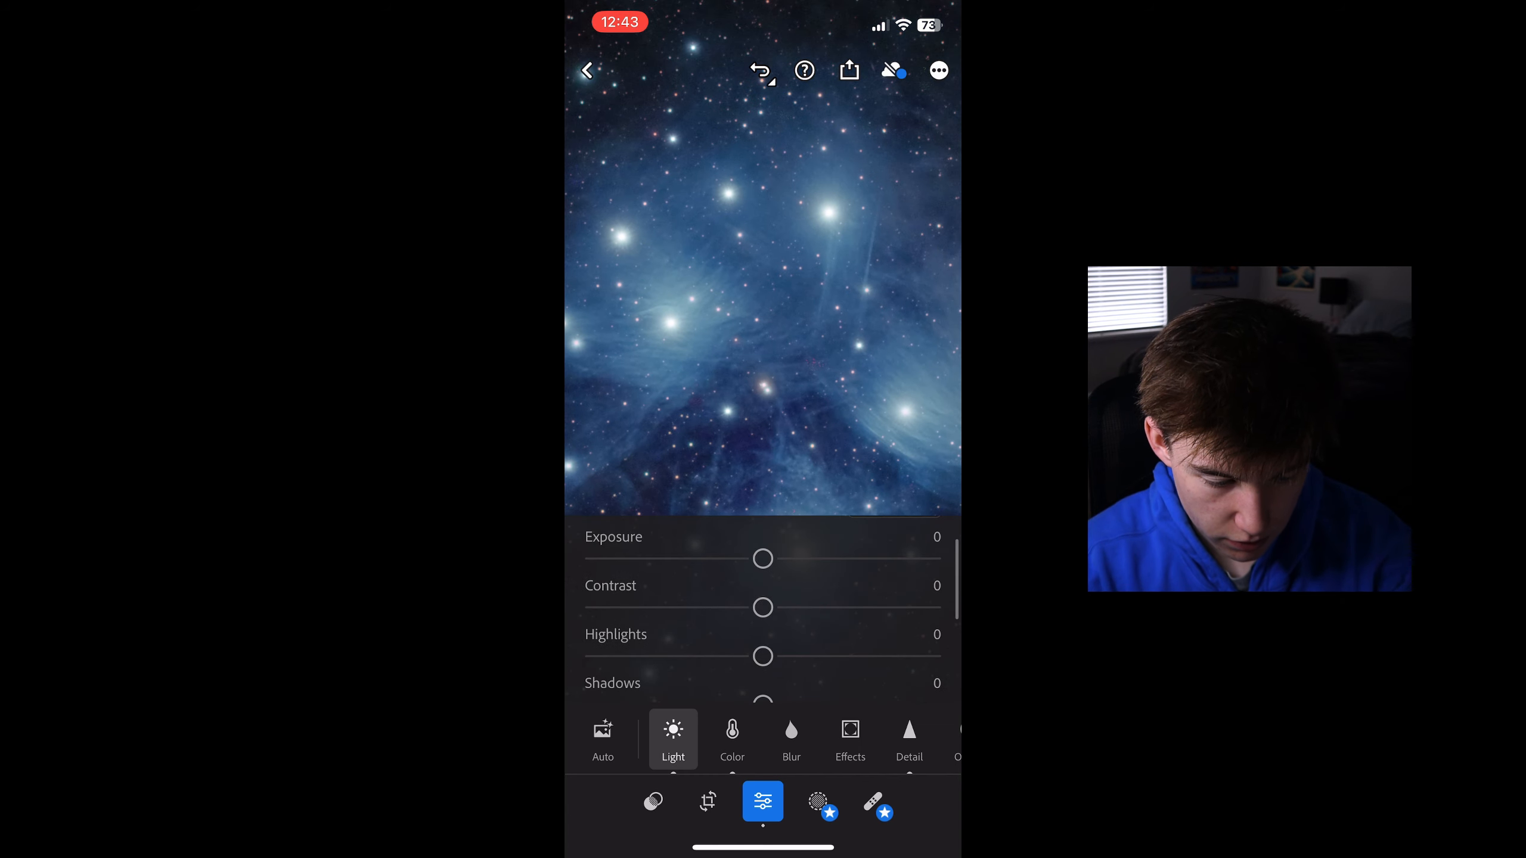
left_click_drag(763, 653, 685, 656)
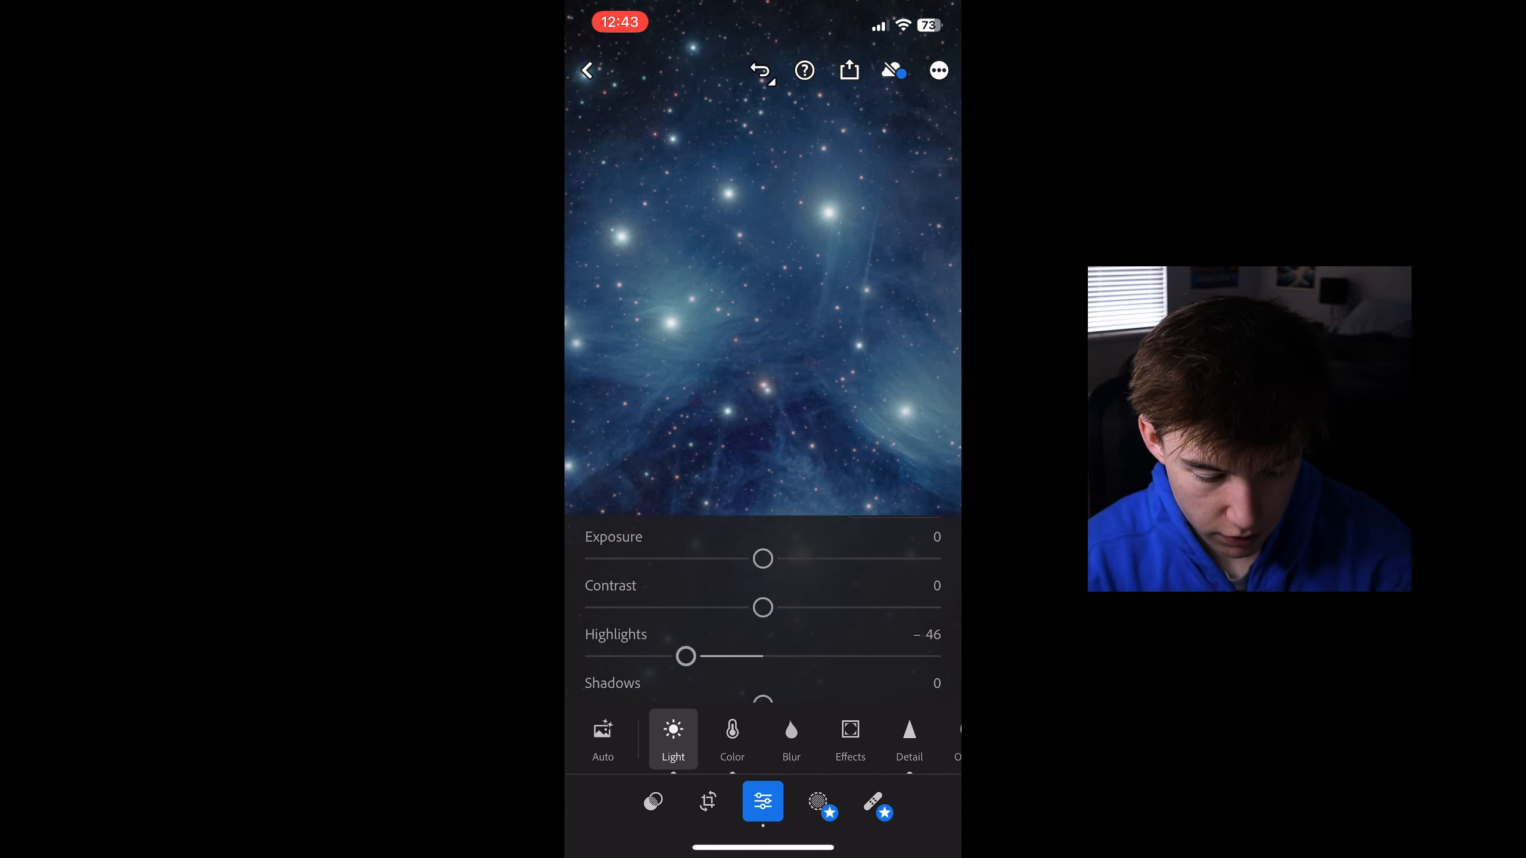
scroll(763, 282, "down", 5)
left_click_drag(763, 558, 783, 559)
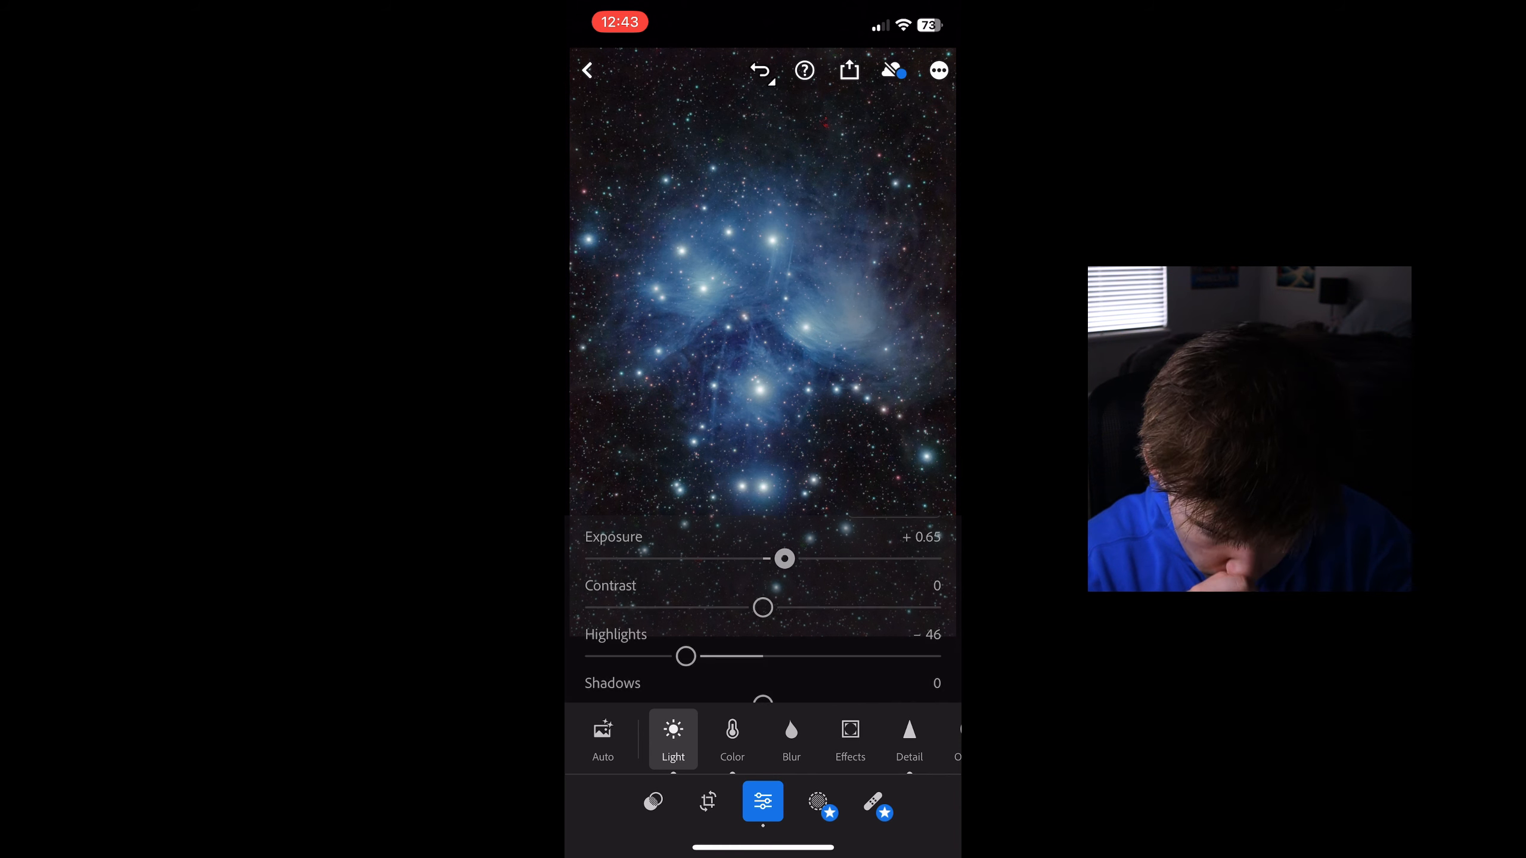
left_click(673, 739)
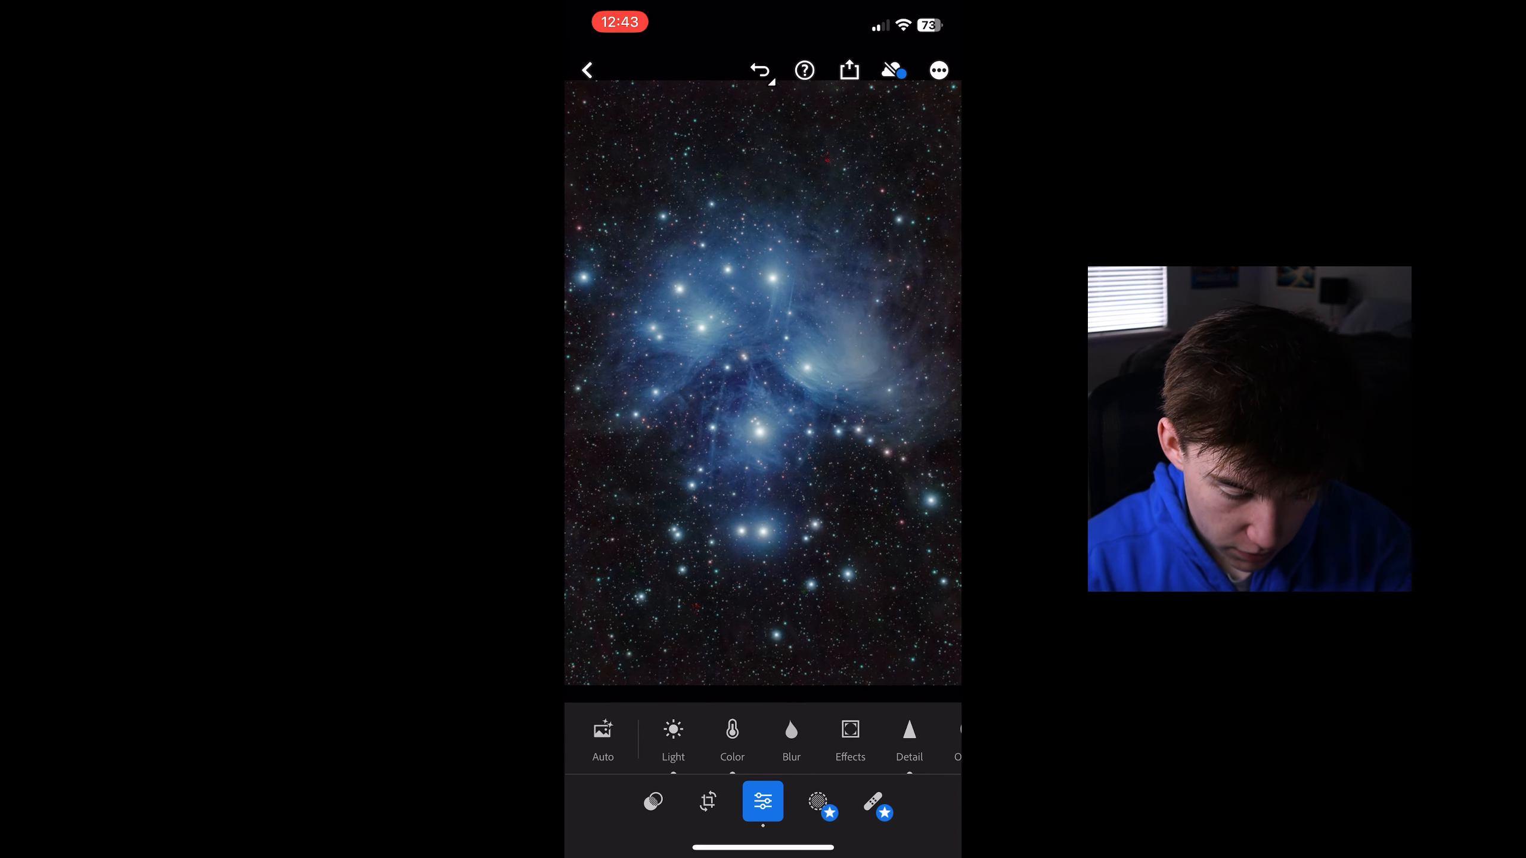
Set Contrast to +15 and Blacks to -10 in the light adjustments.
left_click(673, 739)
scroll(763, 607, "down", 1)
left_click_drag(759, 613, 788, 615)
left_click_drag(763, 676, 746, 676)
left_click(673, 739)
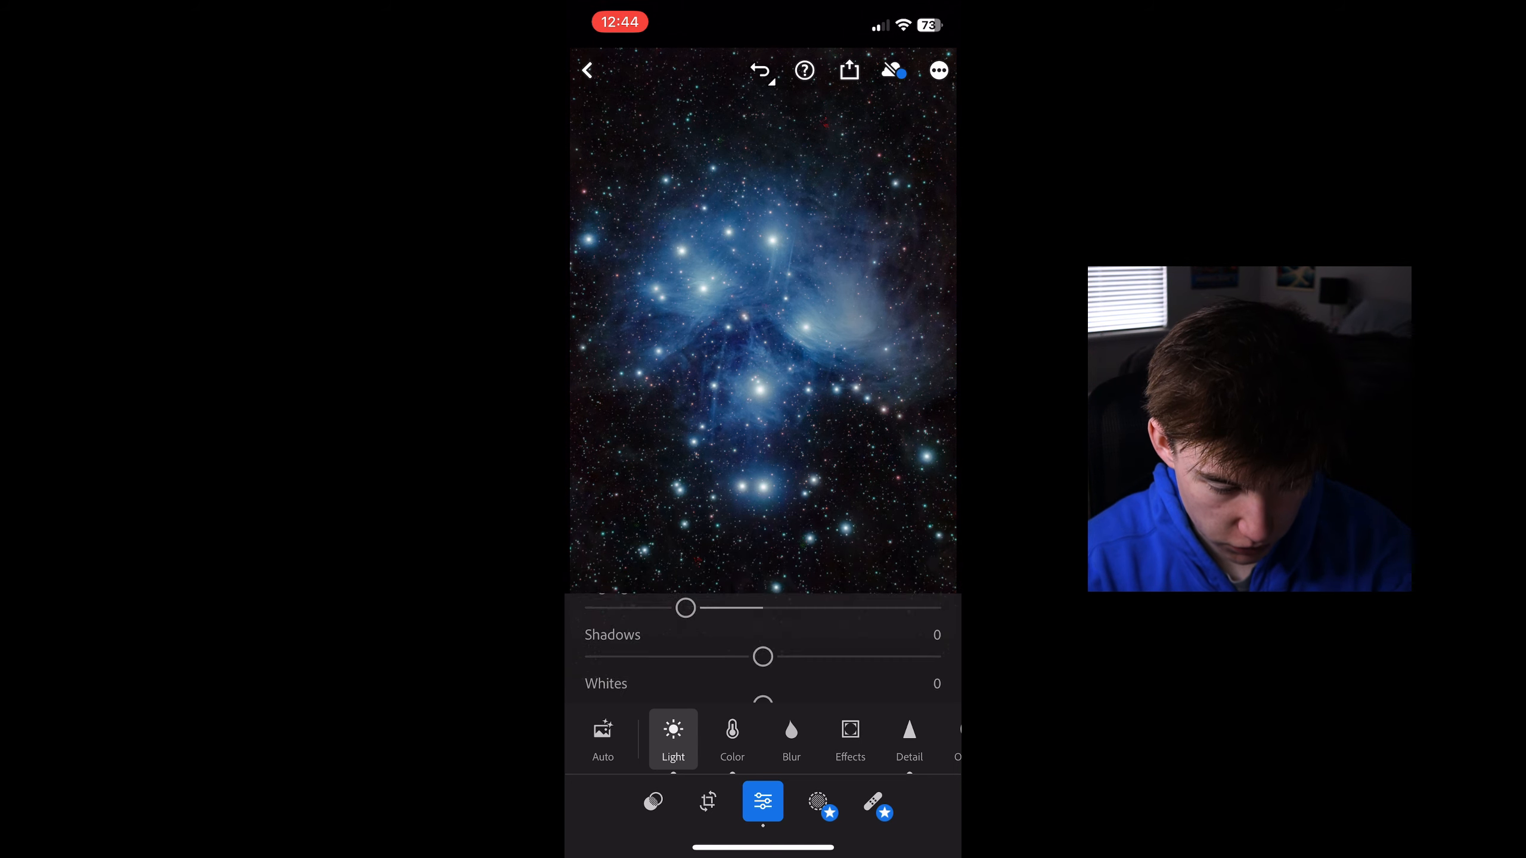
Lower Highlights to -63 and set the Dehaze effect to -20.
left_click(673, 739)
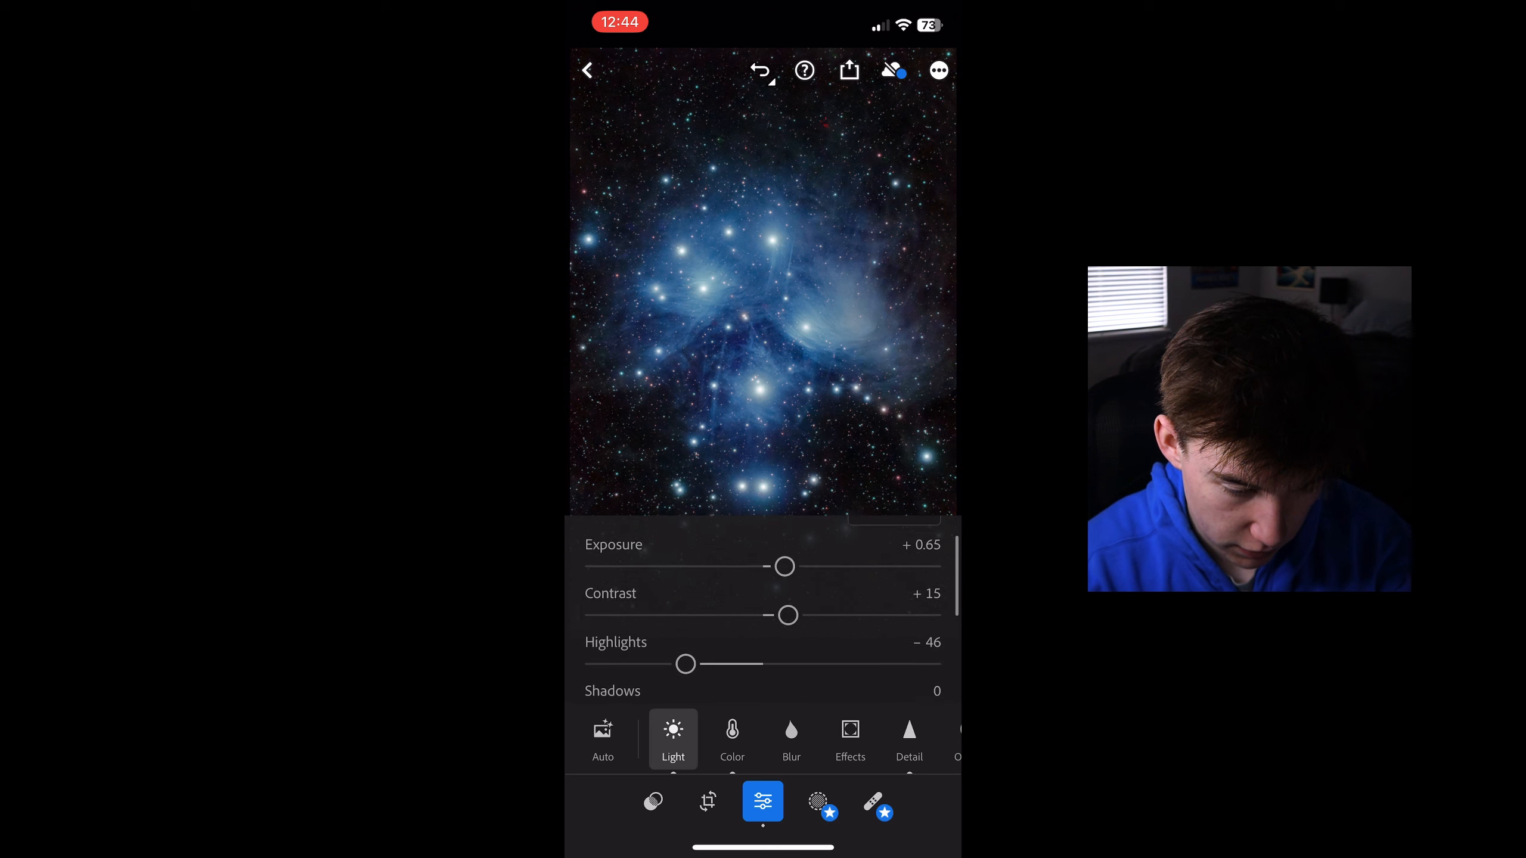
mouse_move(686, 663)
left_mouse_down()
mouse_move(641, 663)
mouse_move(657, 663)
left_mouse_up()
left_click(850, 739)
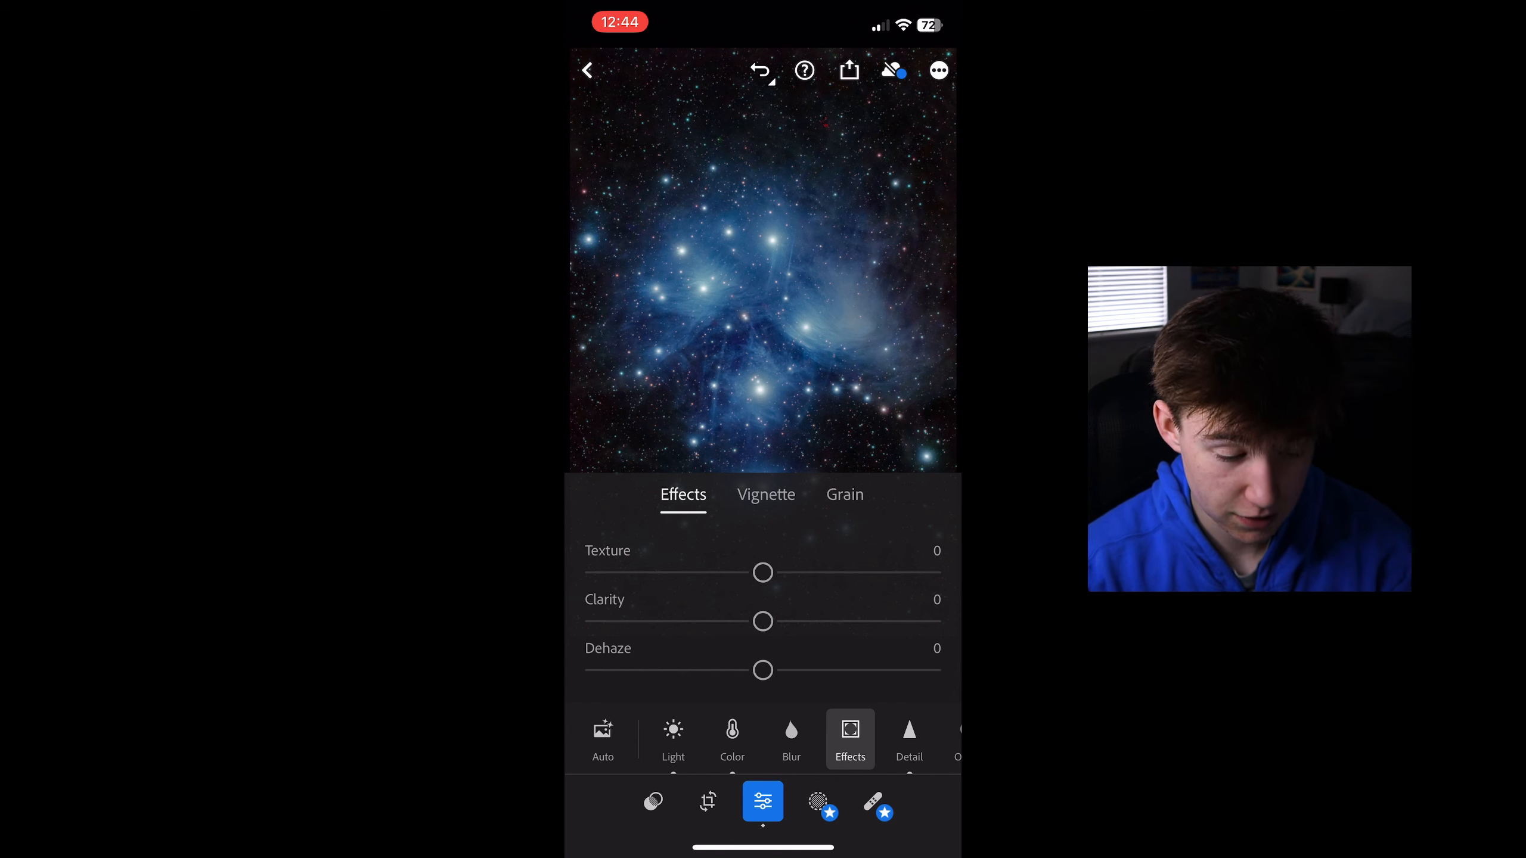
left_click_drag(762, 670, 731, 670)
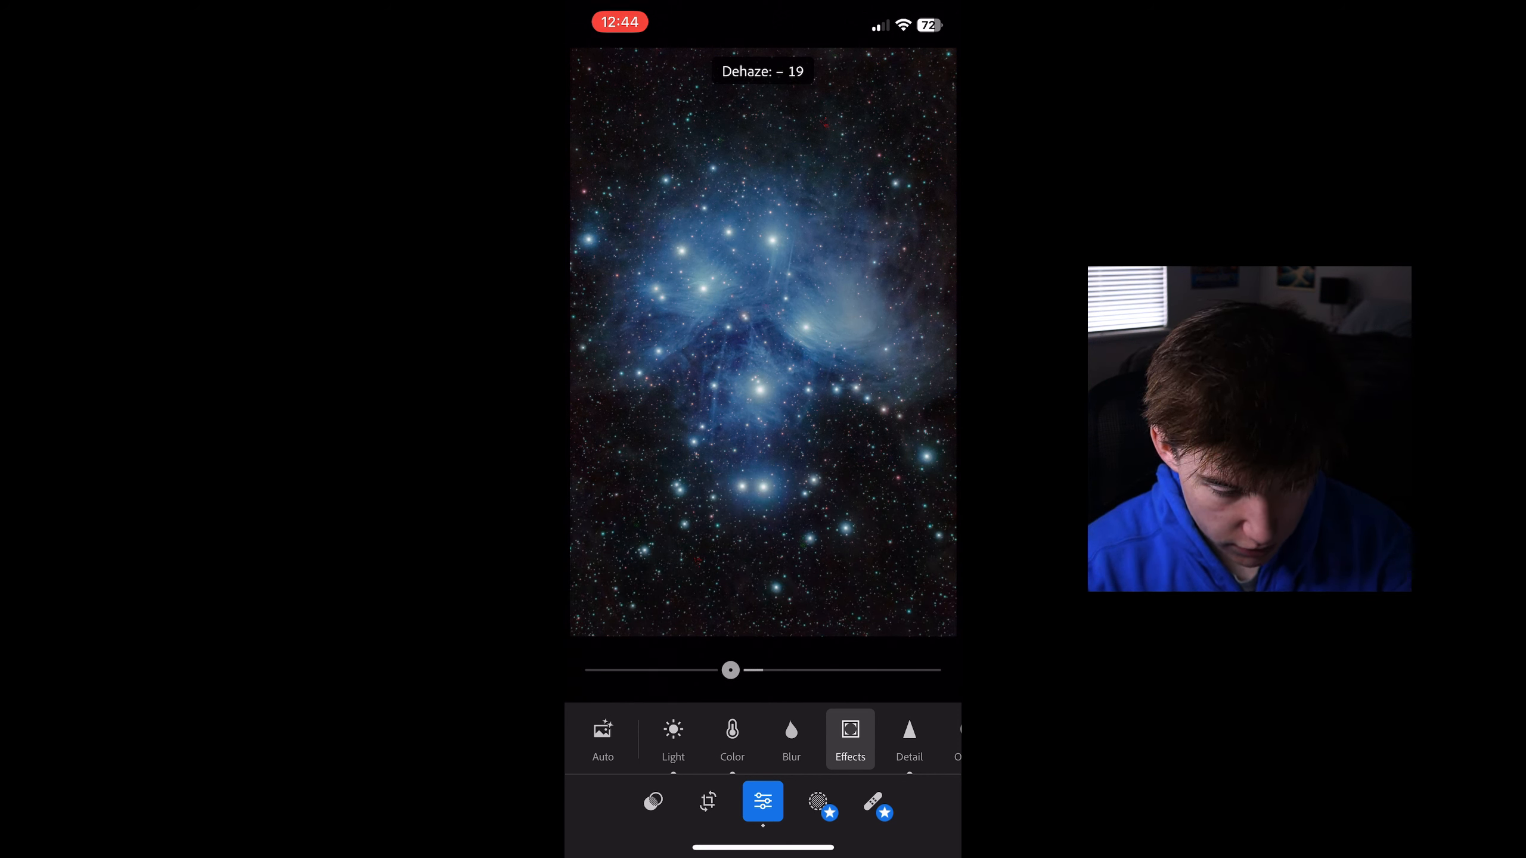
mouse_move(730, 669)
left_mouse_down()
mouse_move(660, 669)
mouse_move(729, 670)
left_mouse_up()
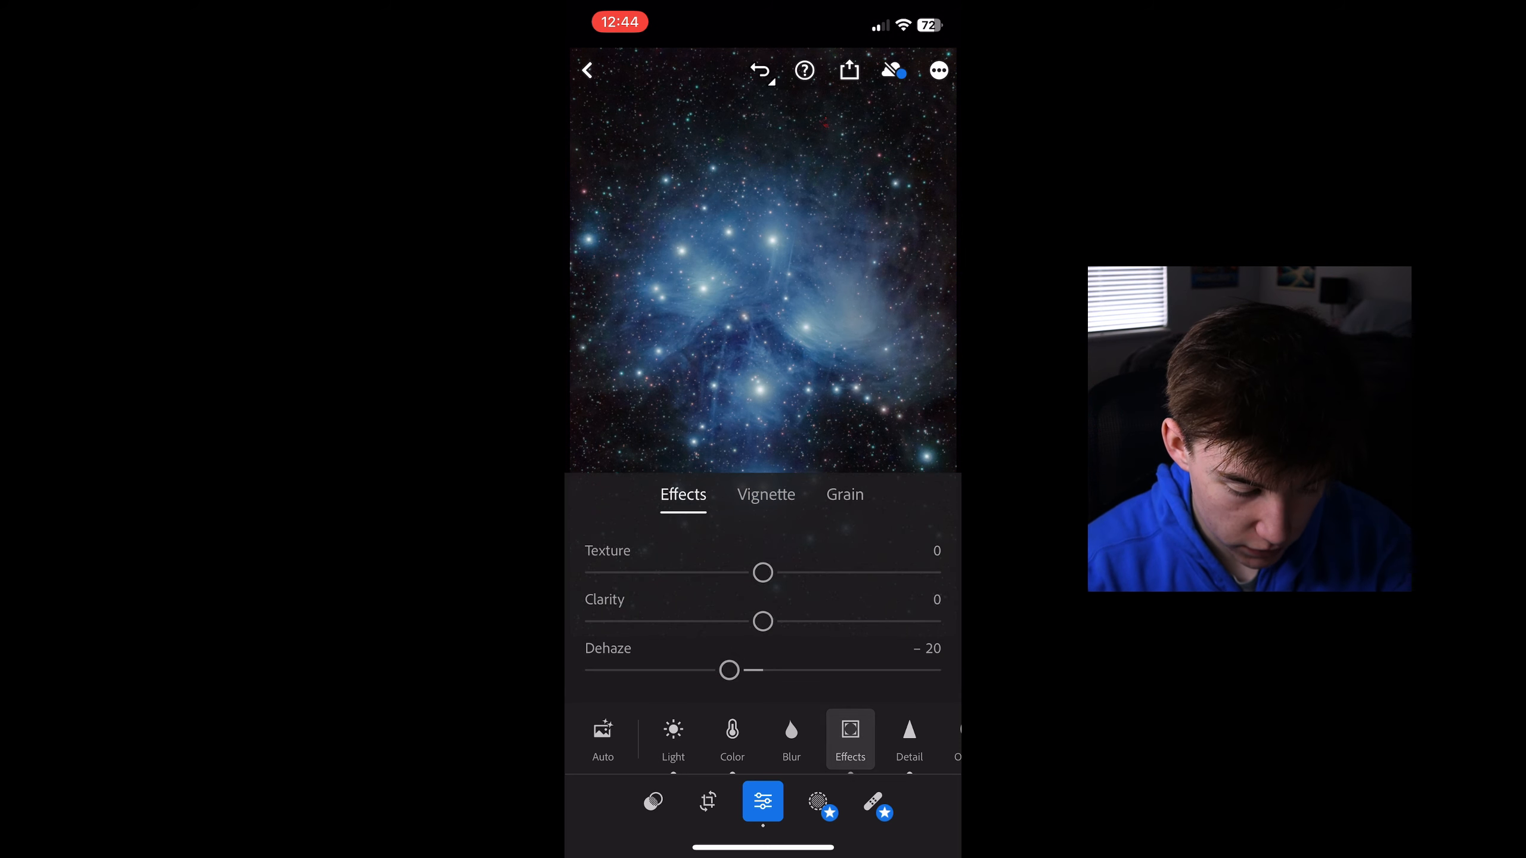
Shift the white balance Tint slightly toward magenta to +5.
left_click(732, 740)
scroll(763, 610, "down", 1)
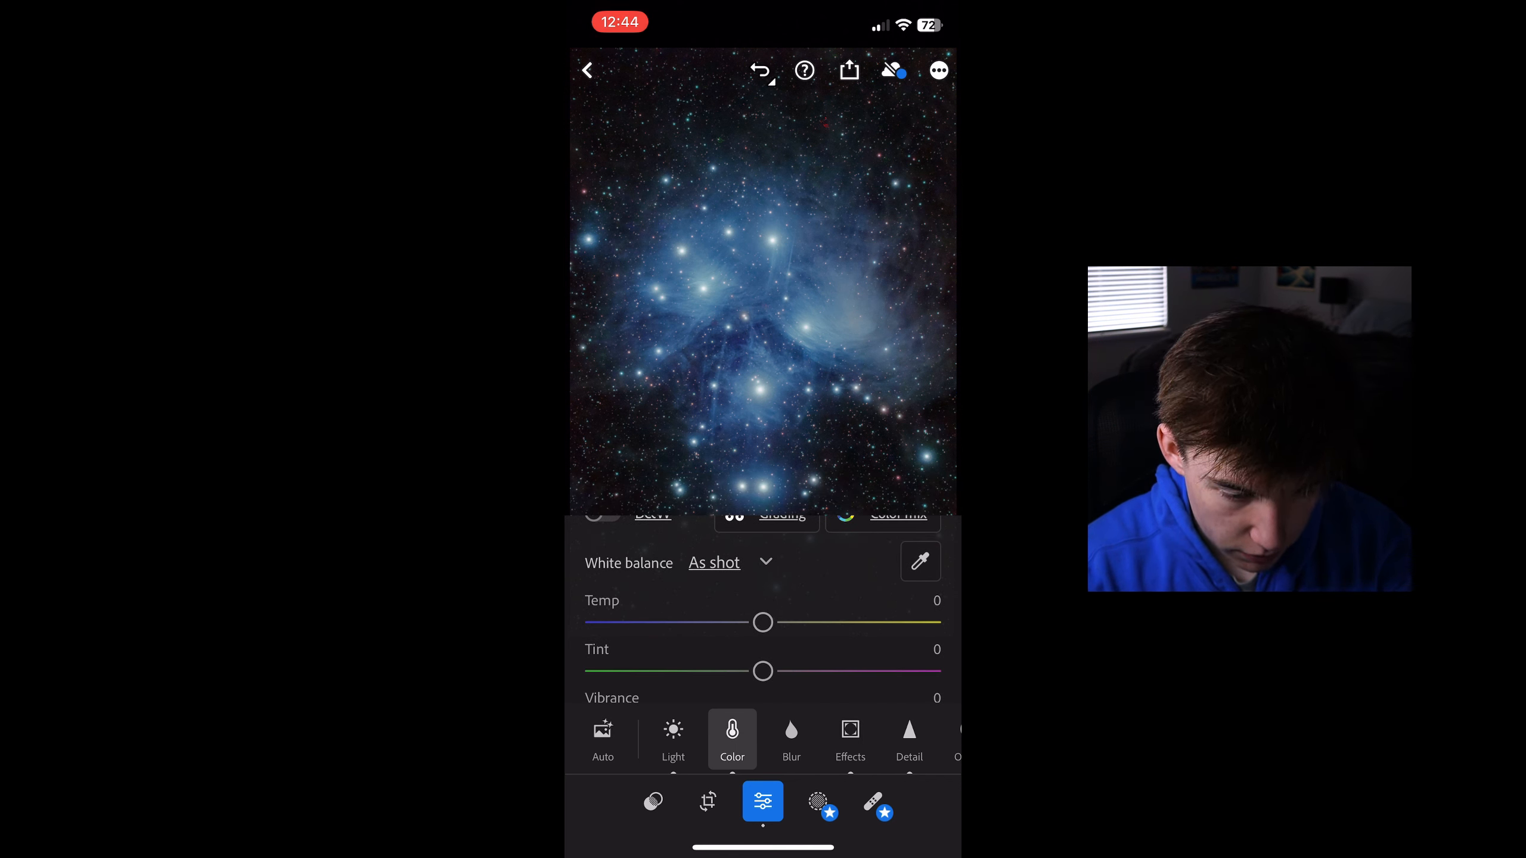
left_click_drag(763, 671, 772, 671)
scroll(763, 637, "down", 2)
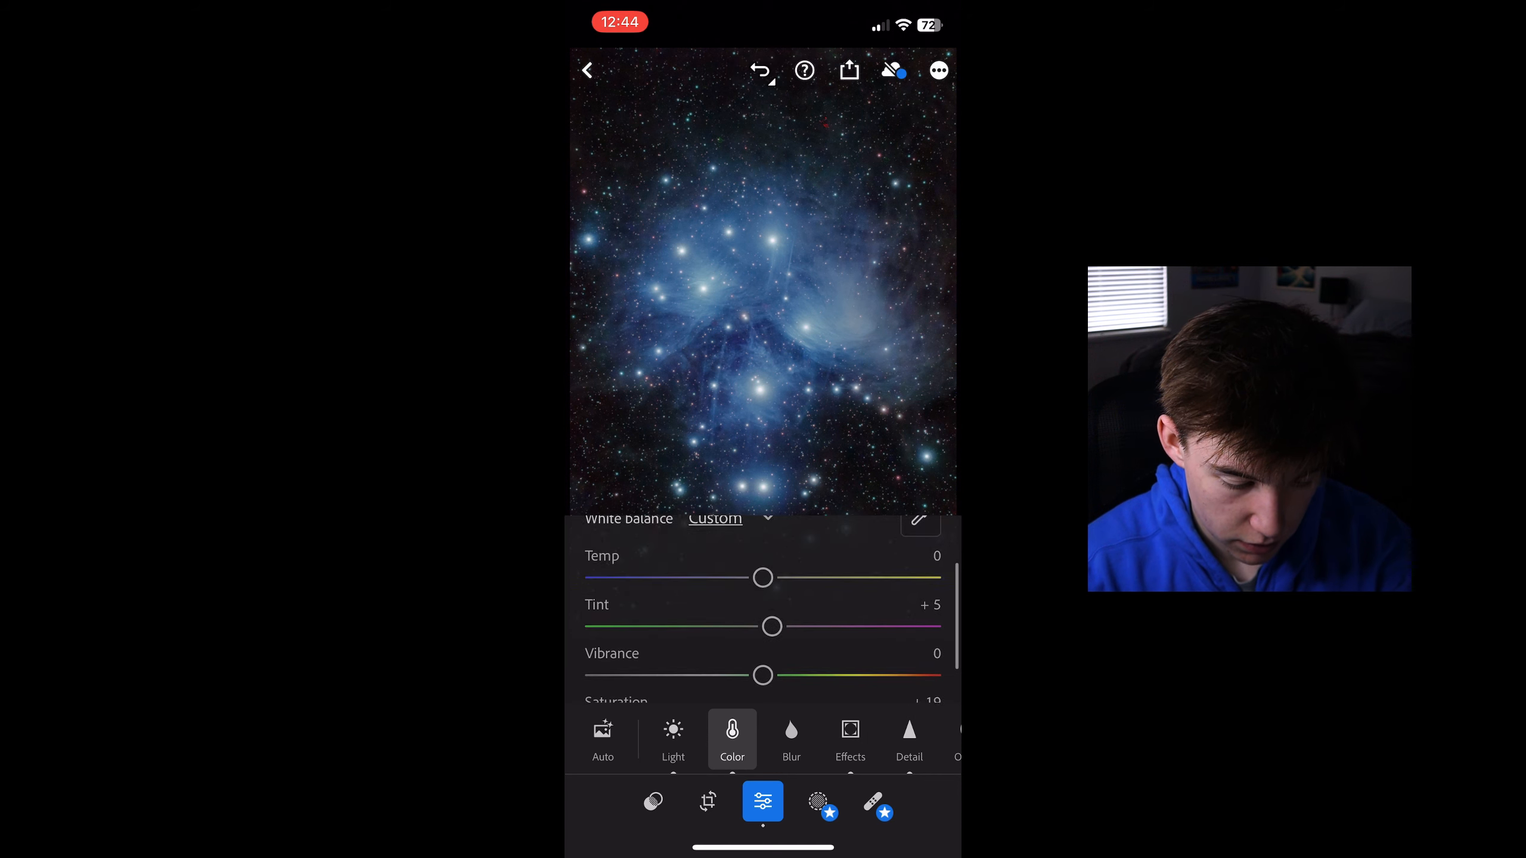
Raise the Shadows moderately above zero in the light adjustments.
left_click(673, 738)
scroll(763, 607, "down", 3)
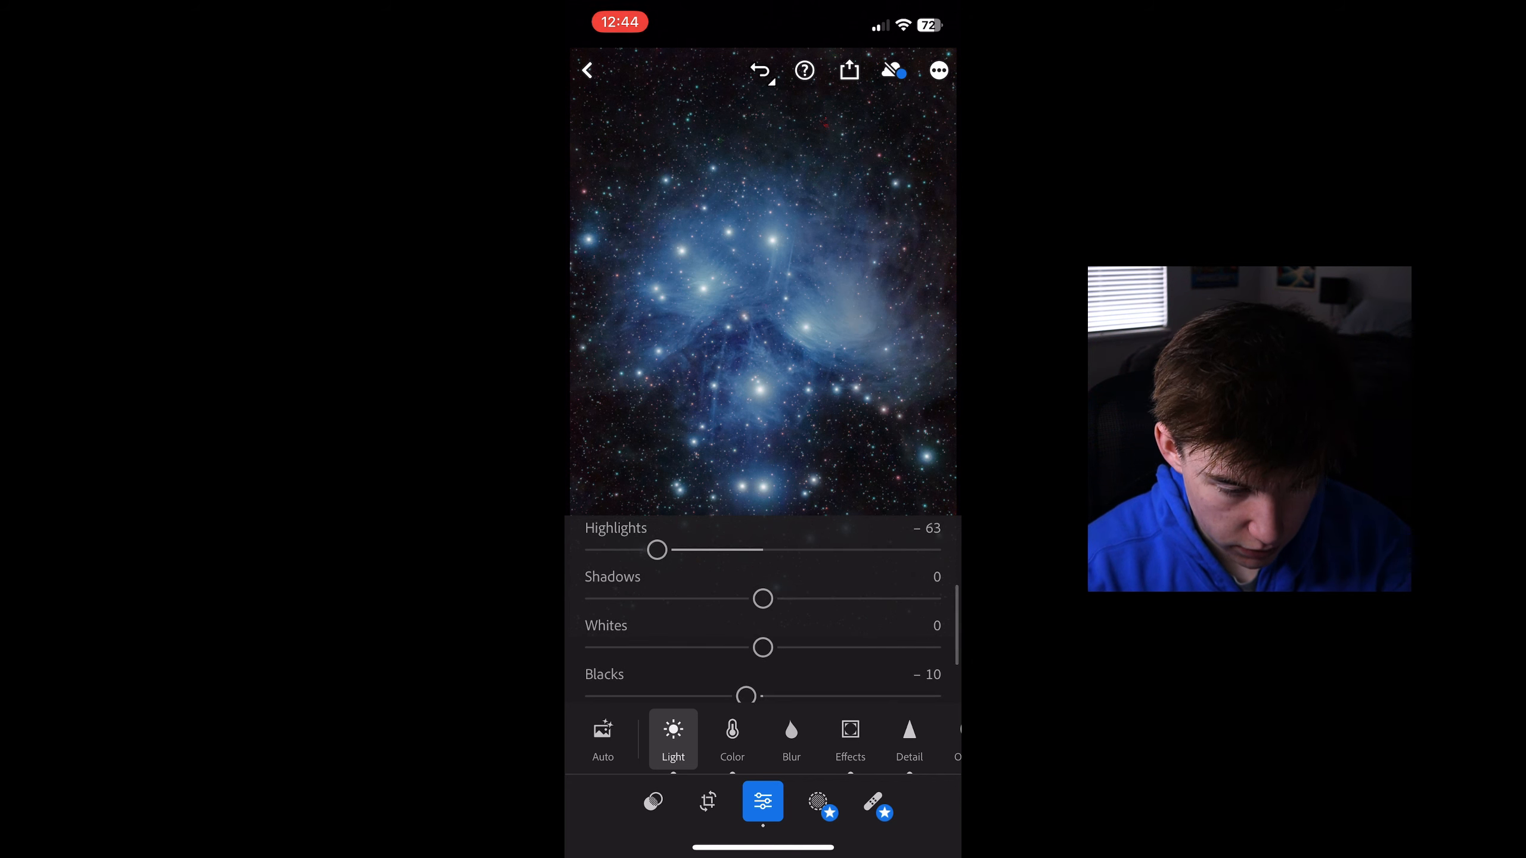
left_click_drag(763, 598, 824, 598)
left_click(673, 739)
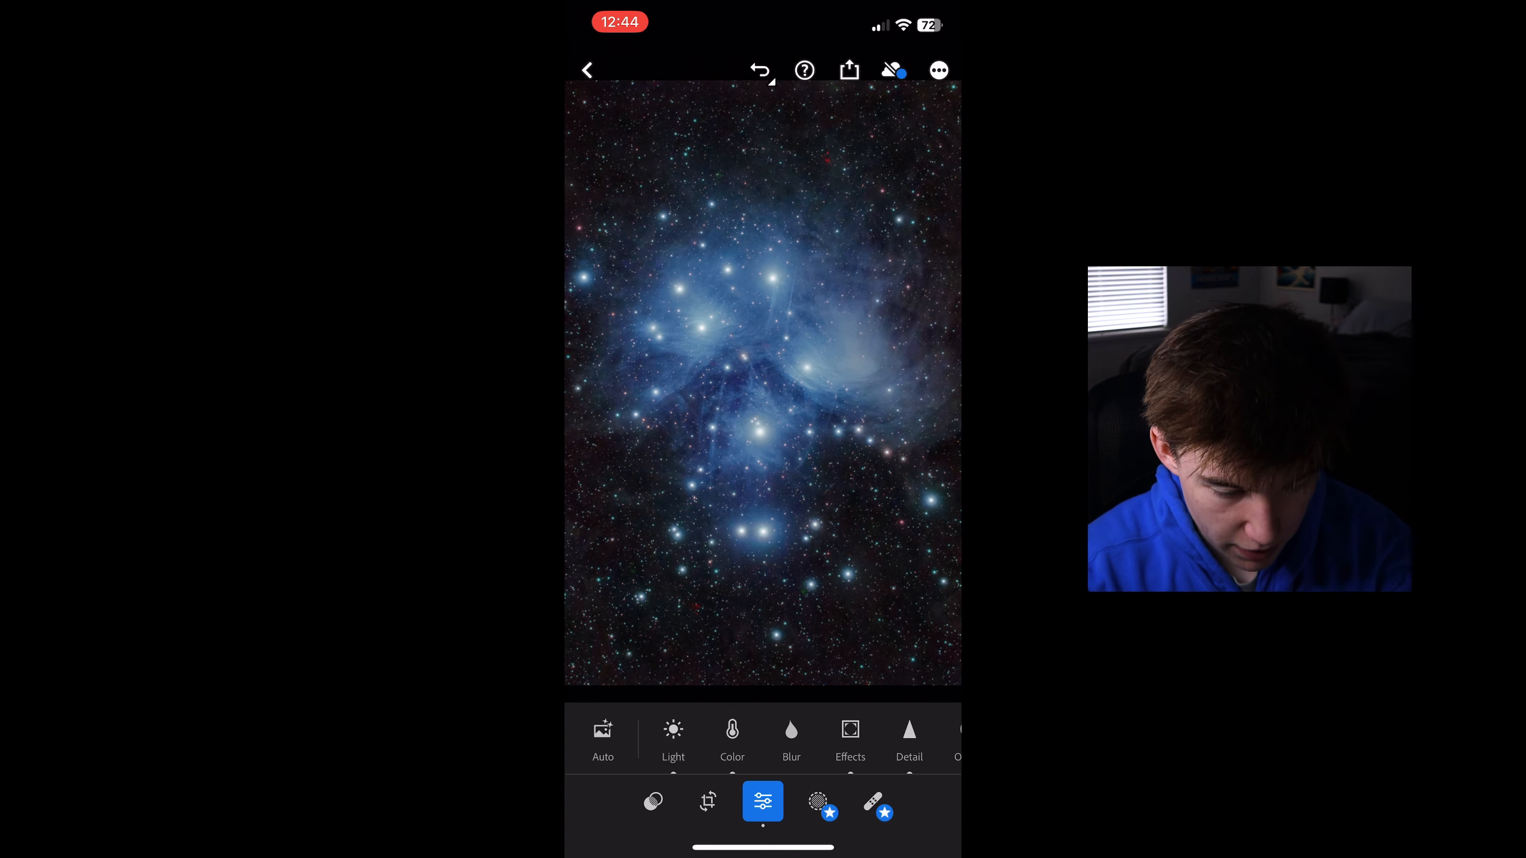
Check the bright stars and nebula up close and reduce Exposure to +0.22.
scroll(751, 348, "up", 5)
left_click_drag(733, 378, 819, 416)
left_click(673, 740)
left_click_drag(784, 607, 770, 607)
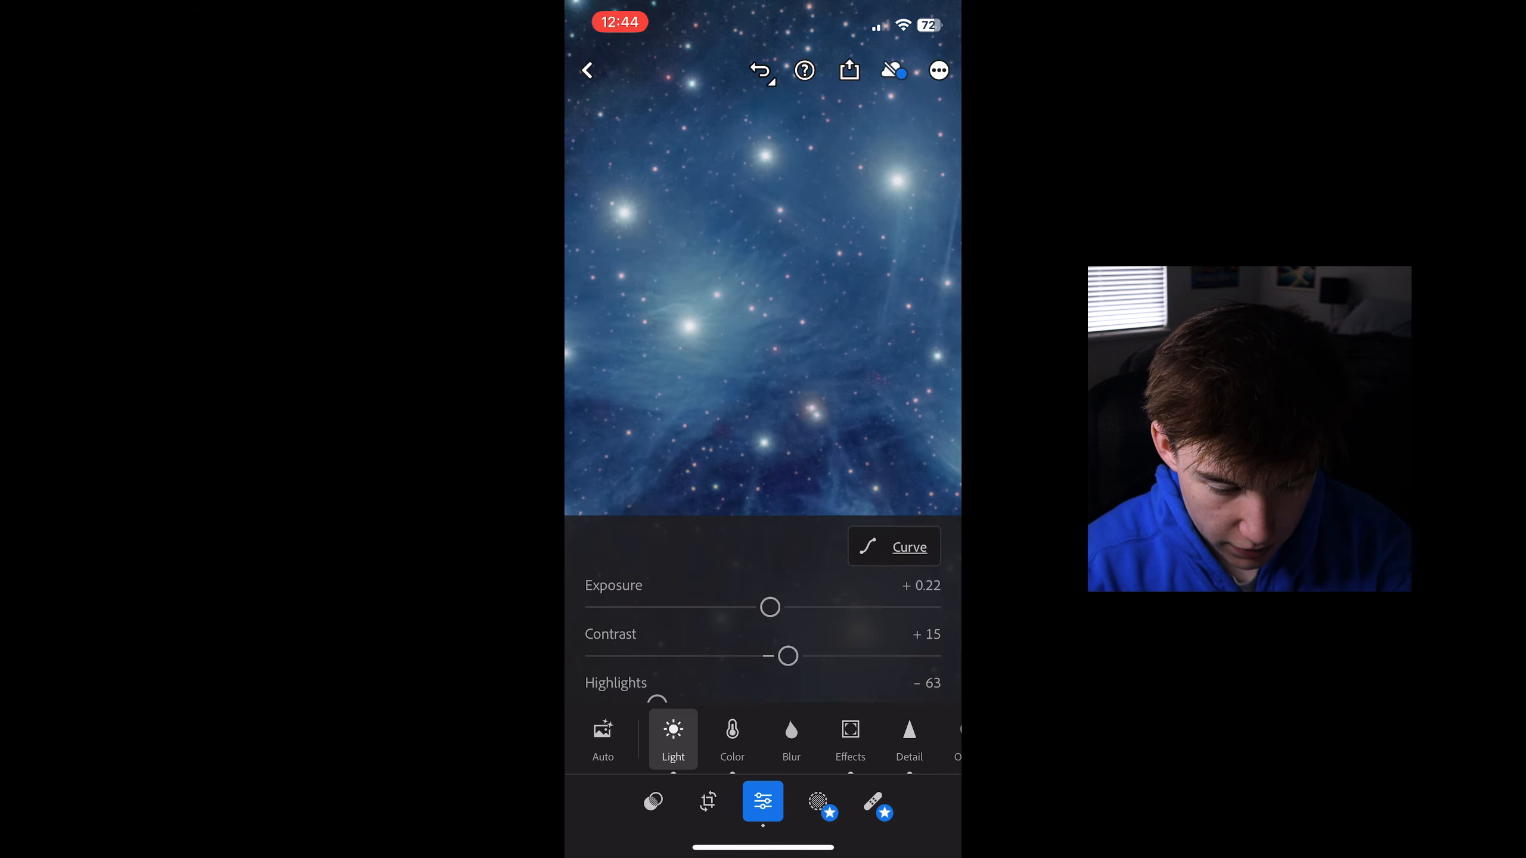
scroll(751, 336, "down", 5)
left_click(673, 739)
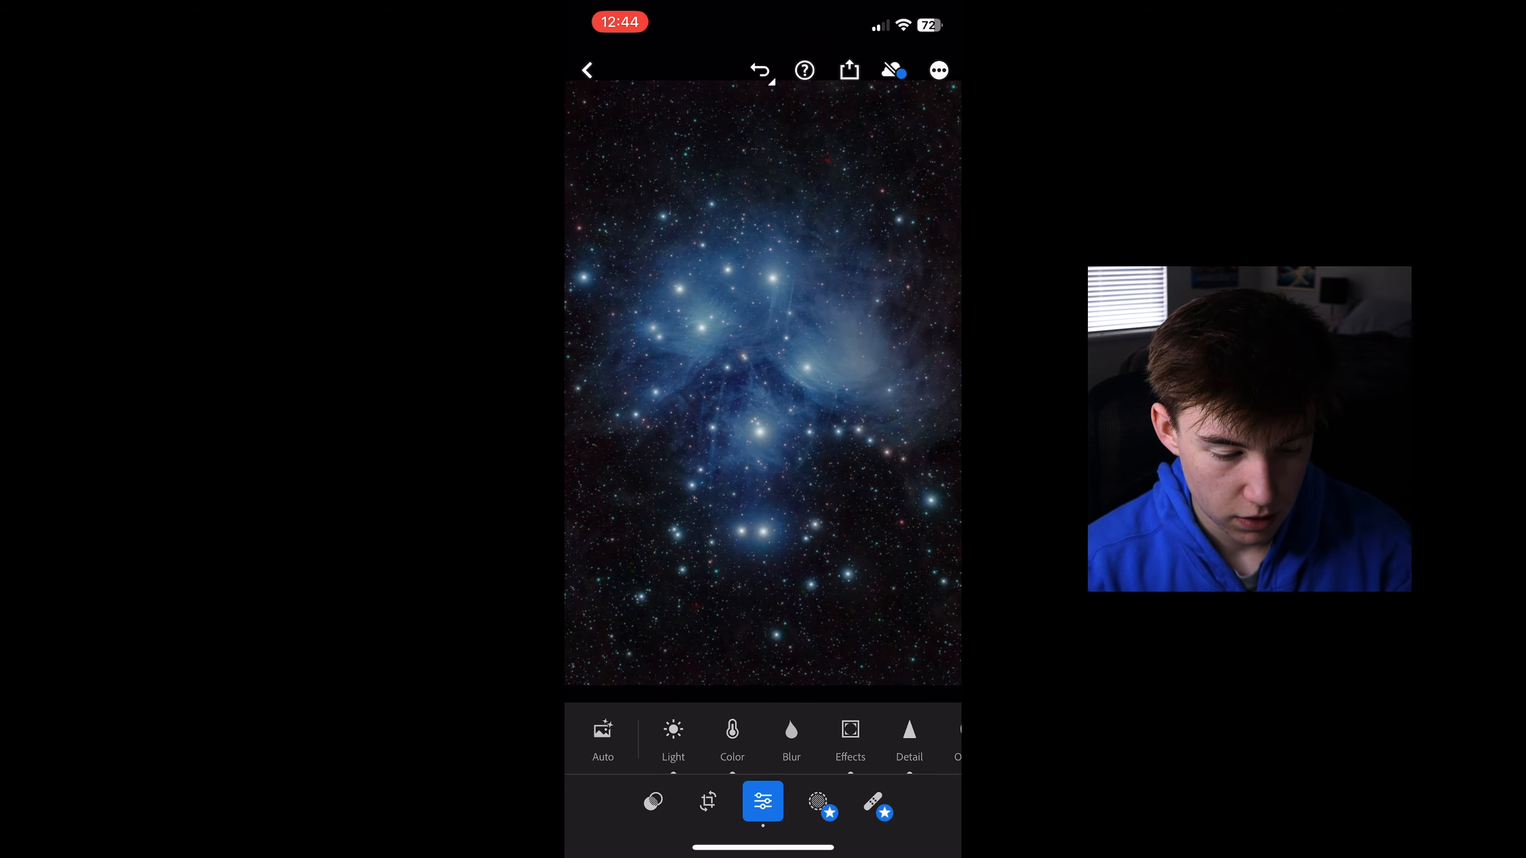
Increase the color Saturation to +35 and view the whole image.
scroll(699, 383, "up", 5)
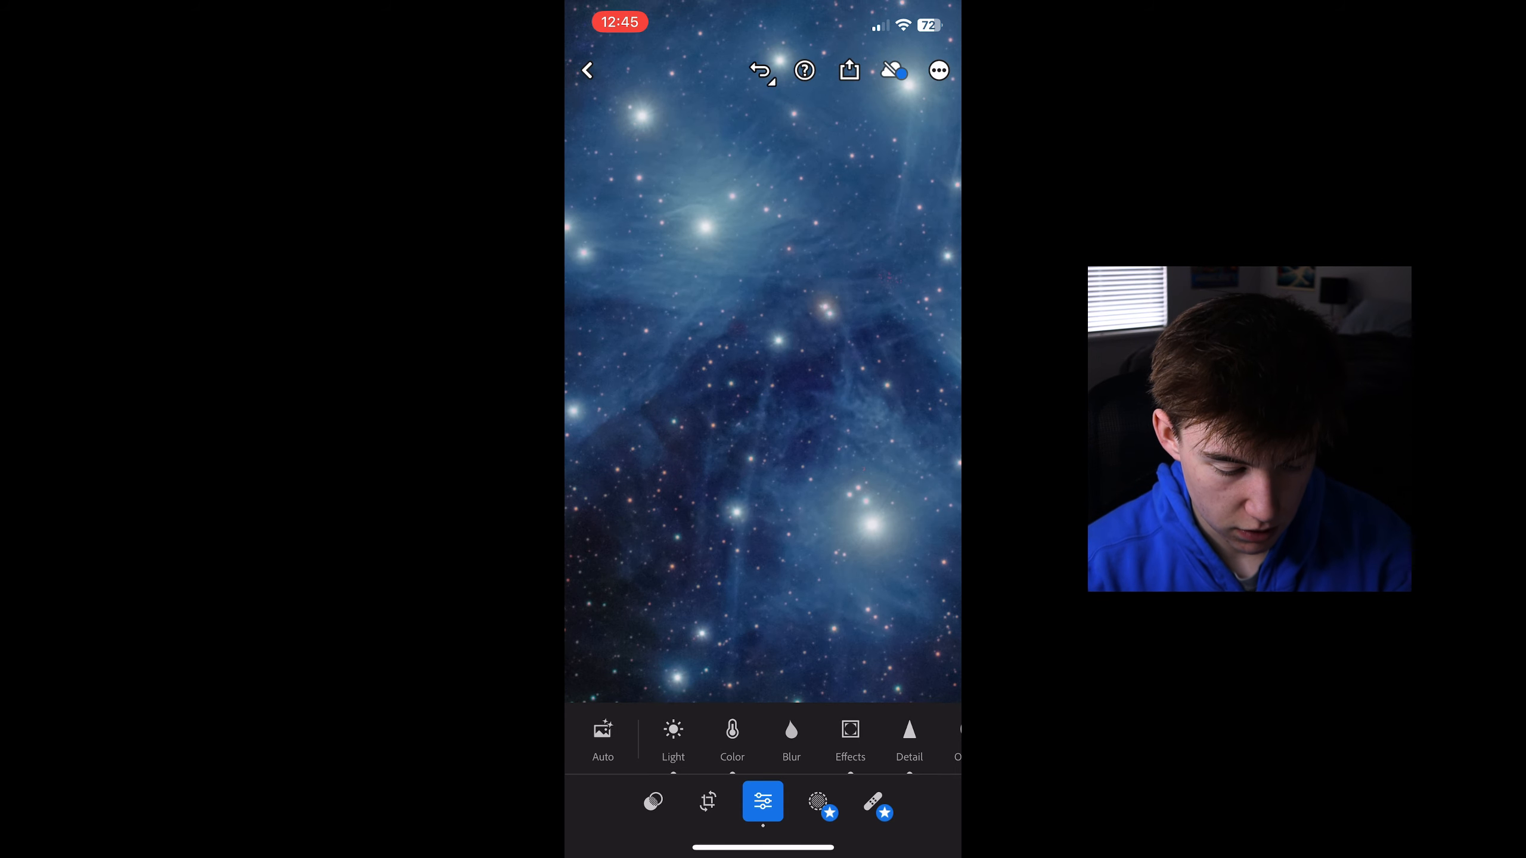
left_click(733, 739)
scroll(763, 611, "down", 1)
scroll(763, 619, "down", 2)
left_click_drag(795, 667, 822, 669)
scroll(763, 361, "down", 5)
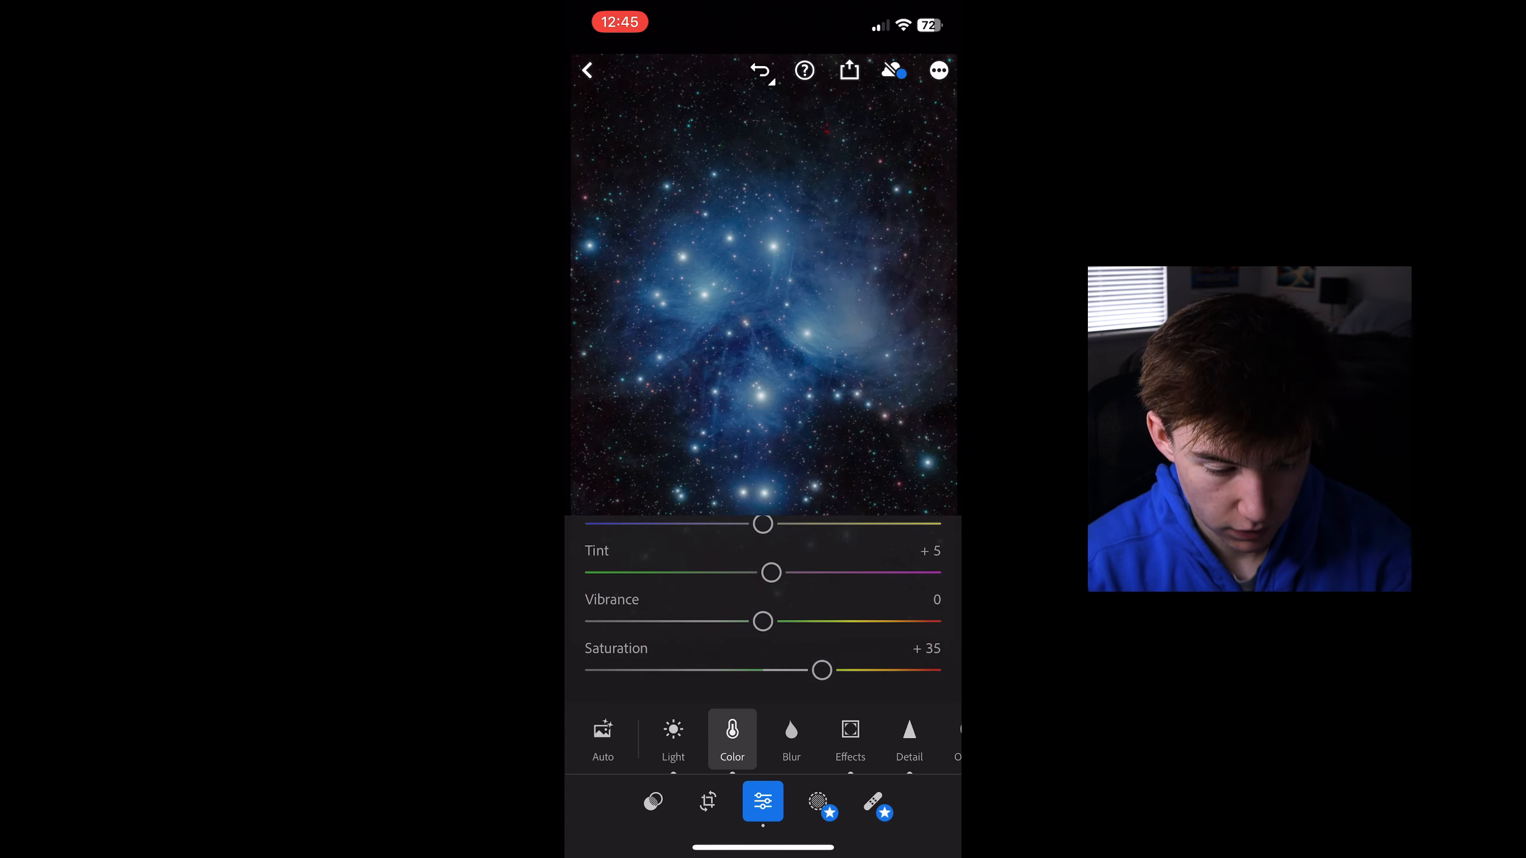
Check the nebula up close and reduce the color Saturation moderately while keeping it above zero.
left_click(733, 739)
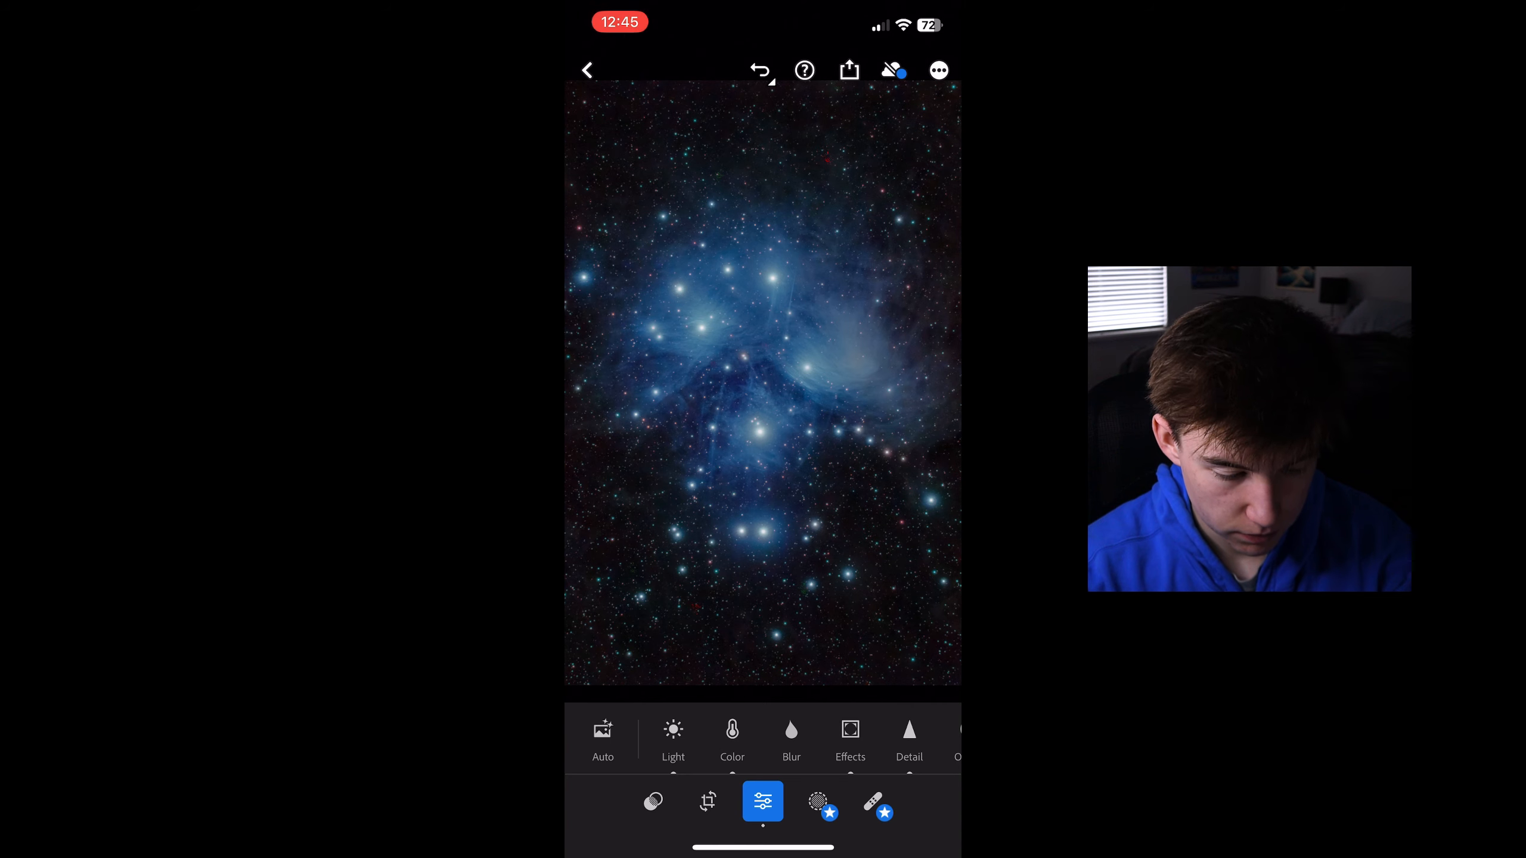
scroll(738, 368, "up", 5)
left_click(733, 740)
scroll(763, 619, "down", 2)
scroll(763, 620, "down", 1)
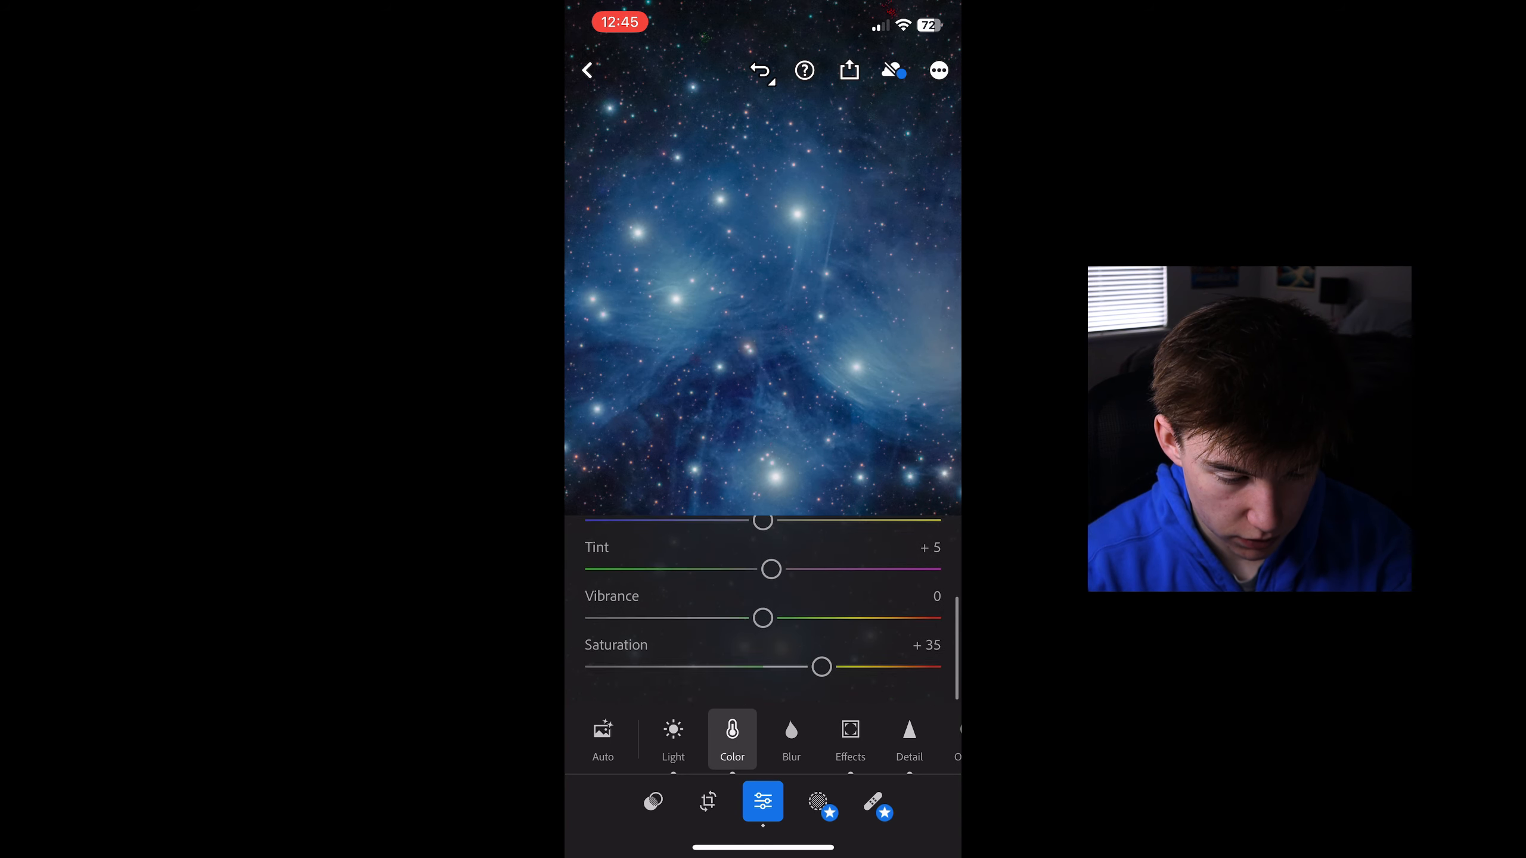
left_click_drag(822, 669, 798, 670)
Raise the Clarity effect to +20 and view the whole image.
left_click(850, 739)
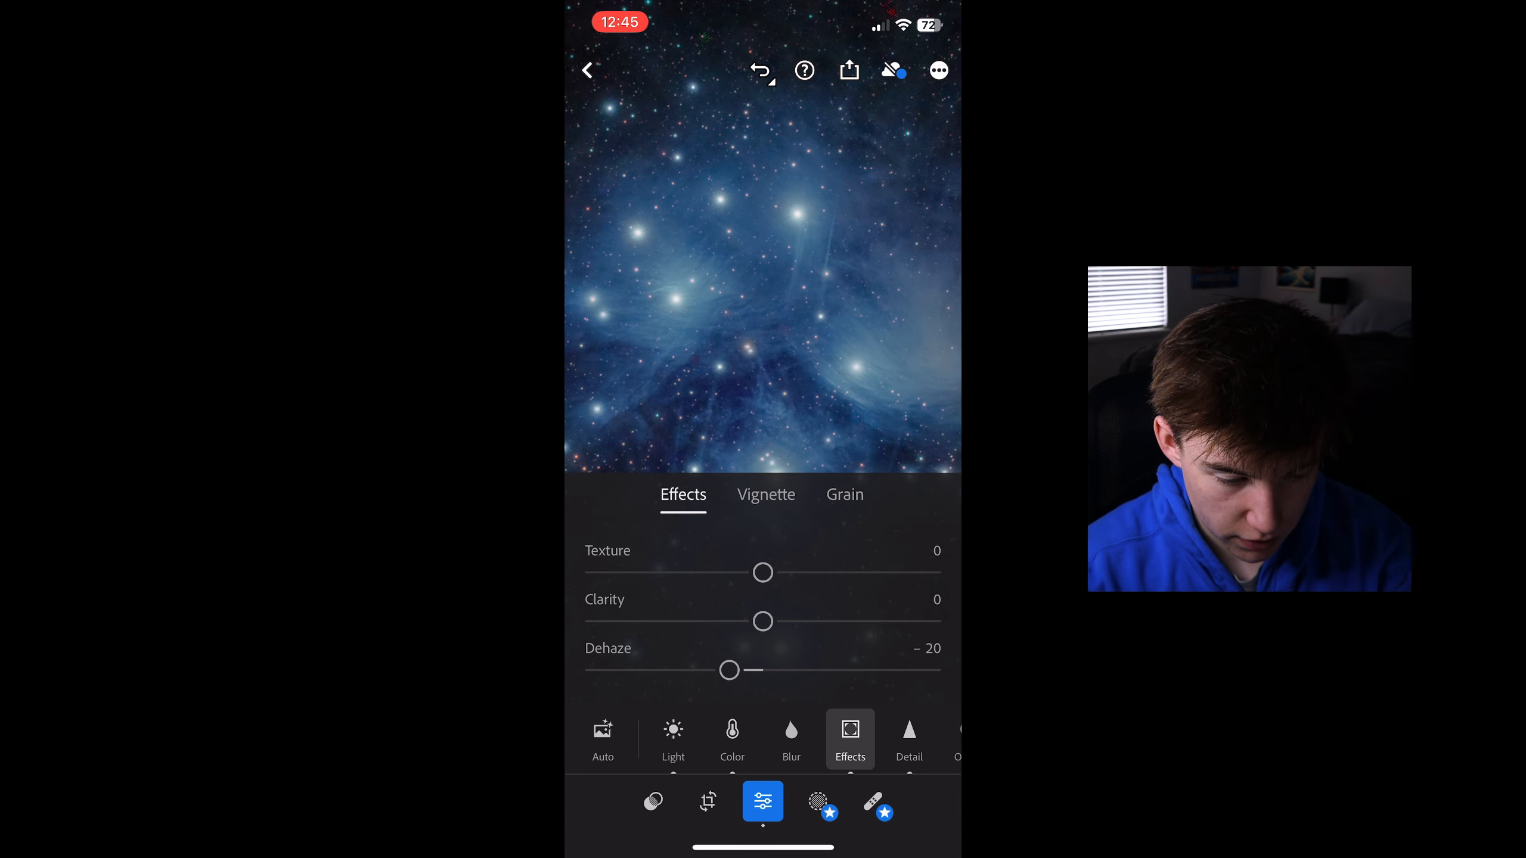
left_click_drag(763, 621, 797, 621)
scroll(763, 270, "down", 3)
left_click(850, 739)
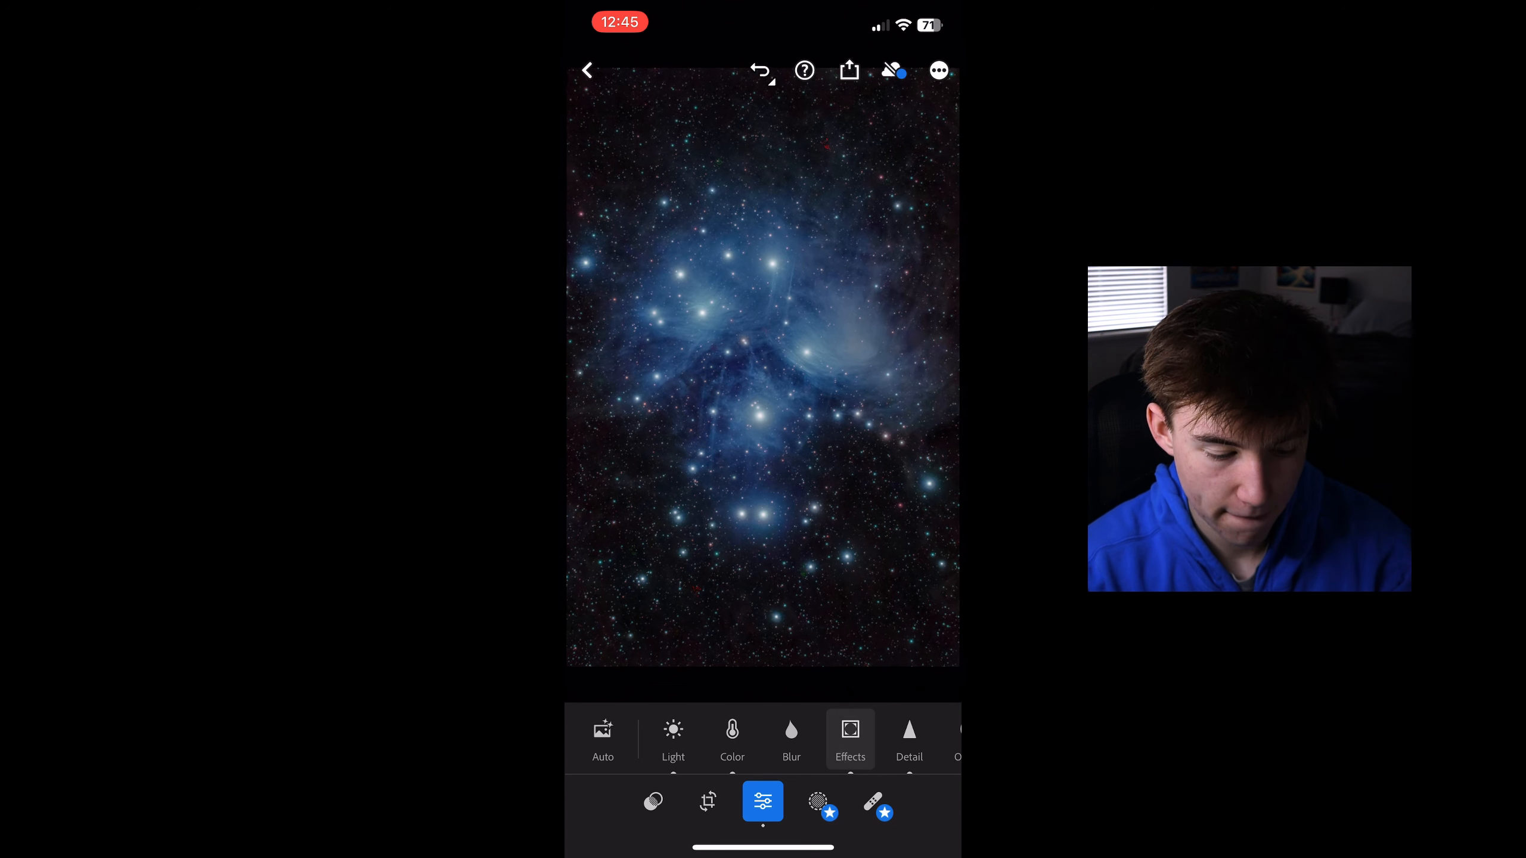
Set the Shadows to +36 in the light adjustments.
left_click(673, 739)
scroll(763, 601, "down", 3)
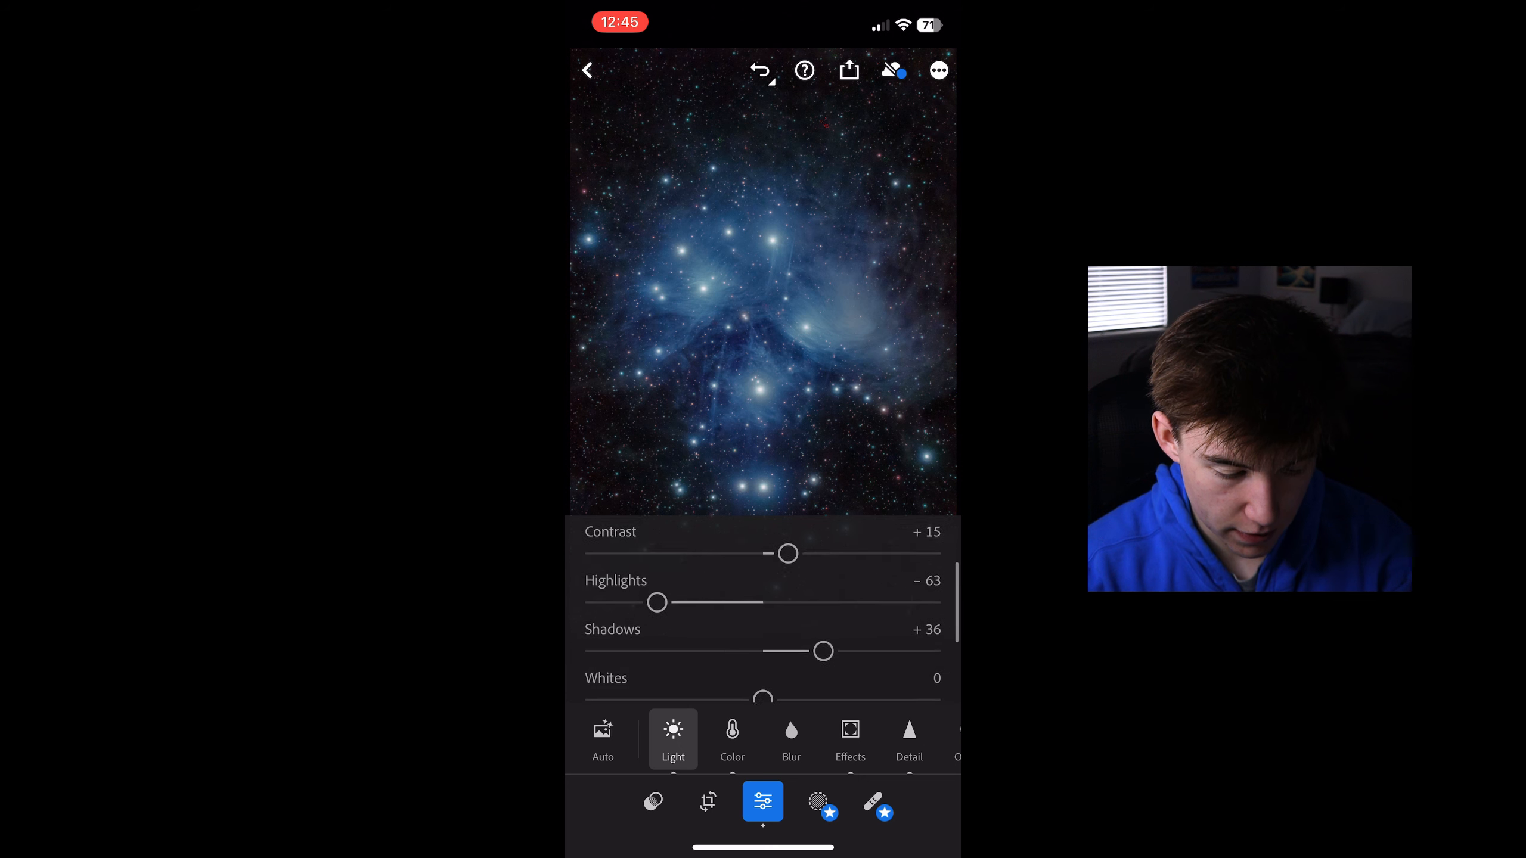
left_click_drag(763, 647, 821, 647)
left_click(673, 739)
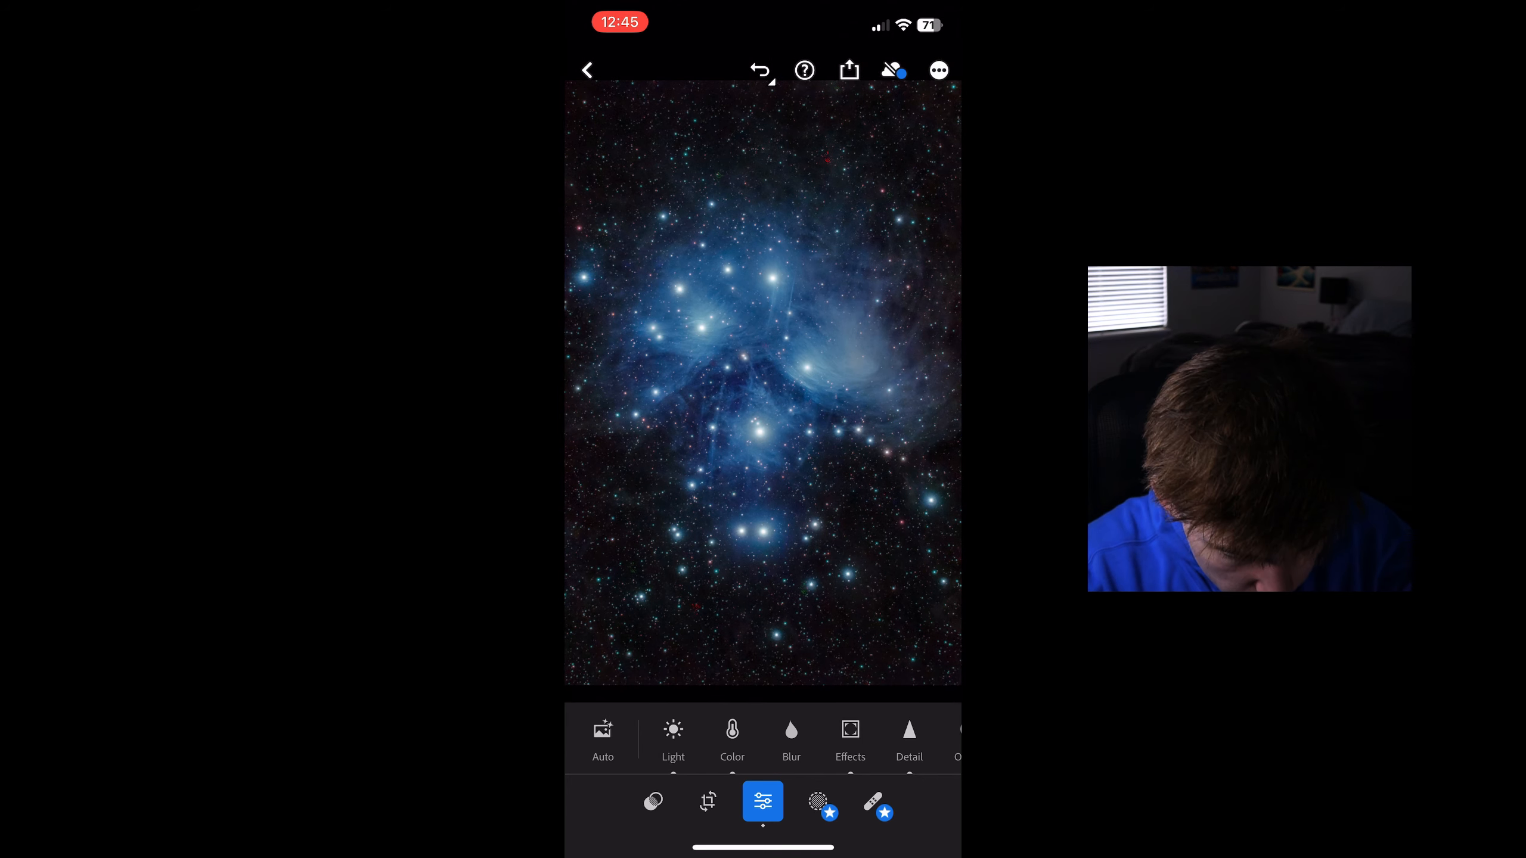
Inspect the nebula and star field up close and lower the Dehaze effect to -26.
scroll(650, 523, "up", 10)
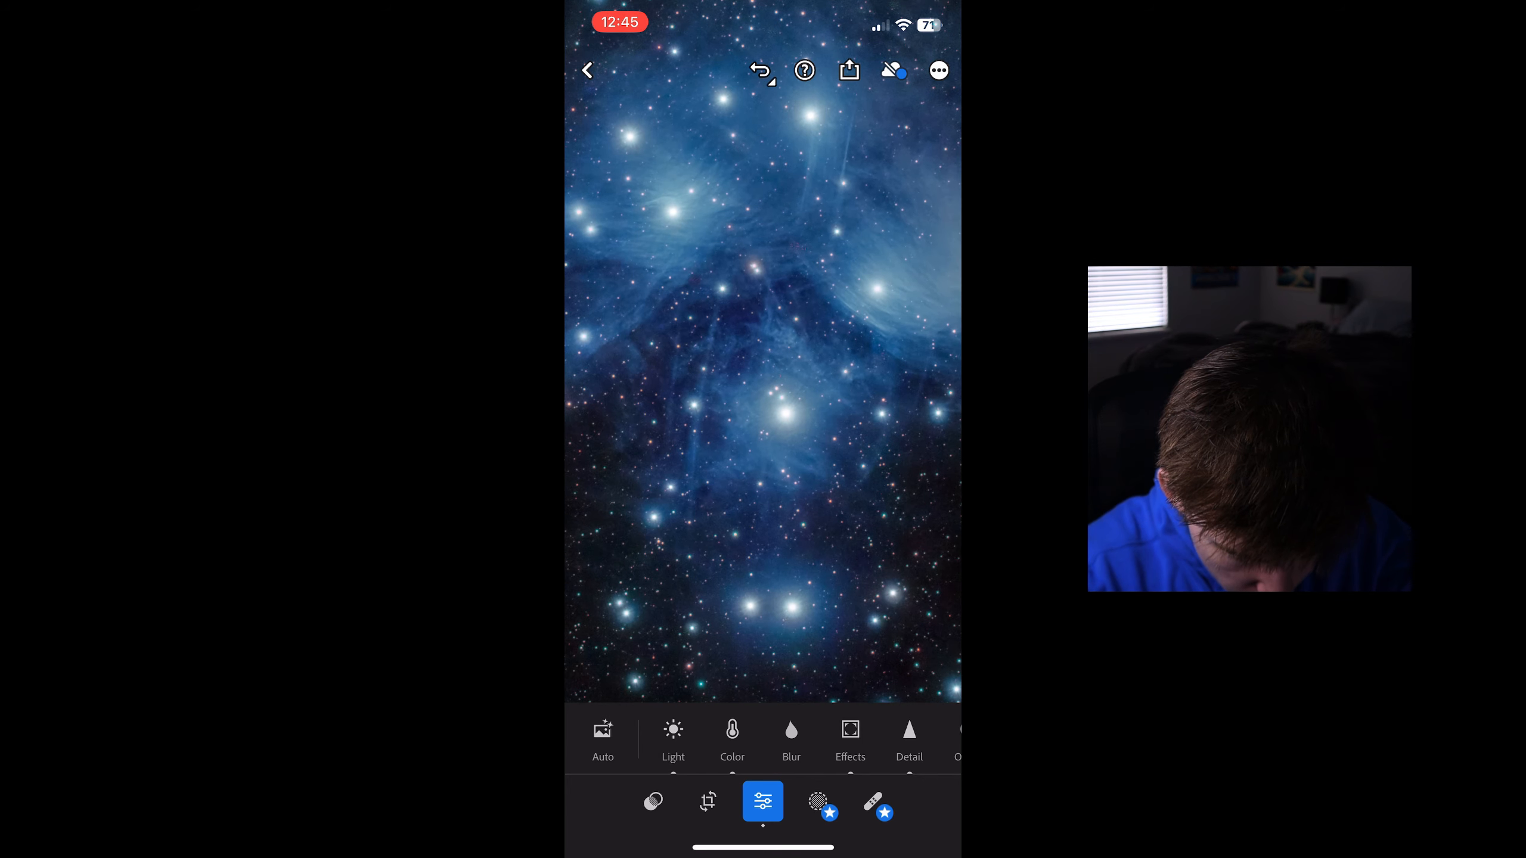
left_click(850, 739)
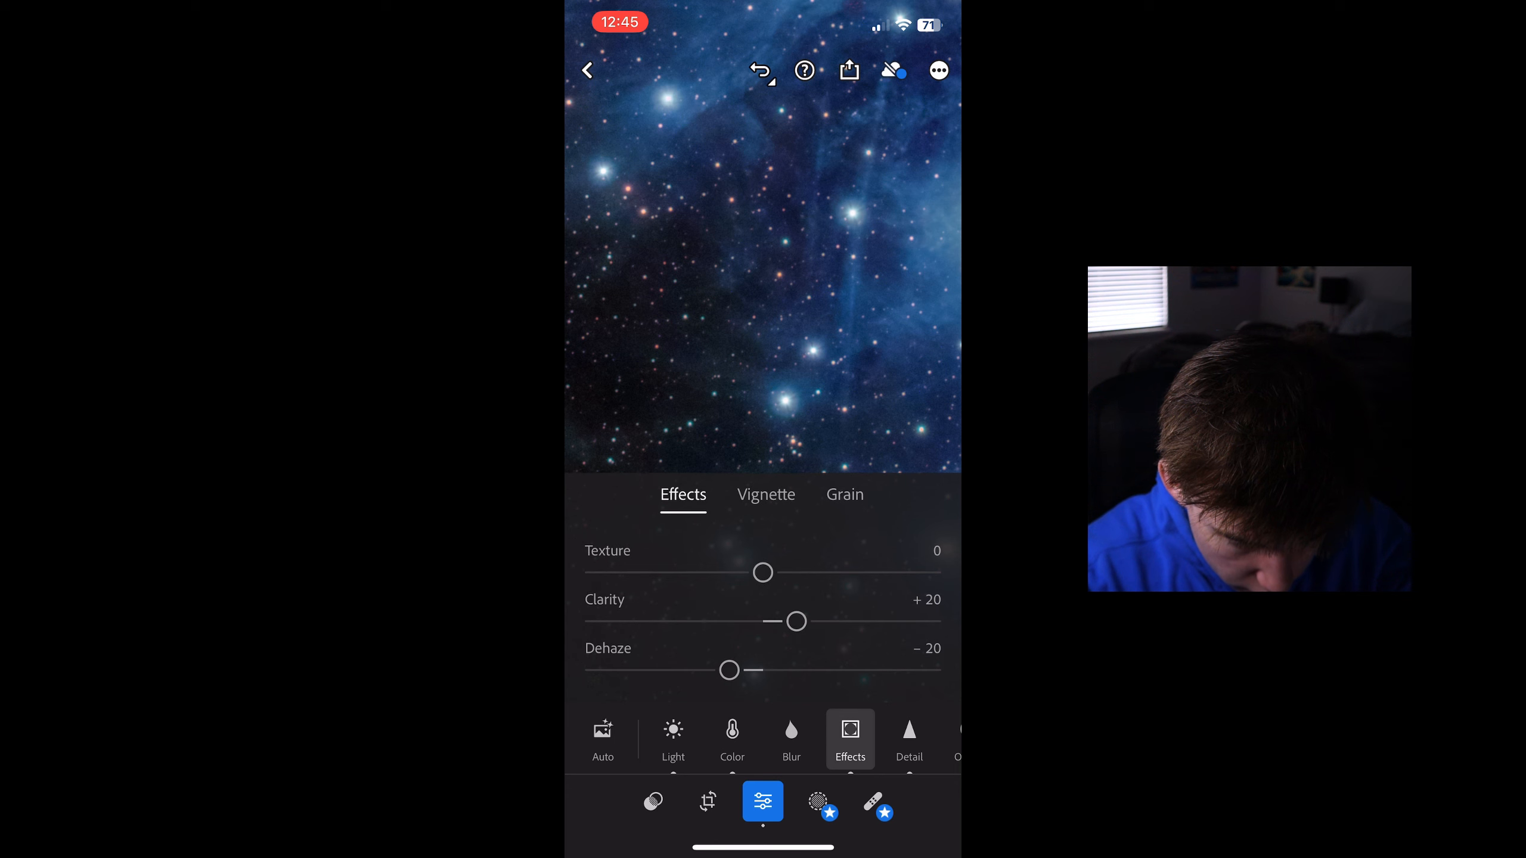
left_click_drag(729, 670, 718, 670)
scroll(763, 271, "down", 10)
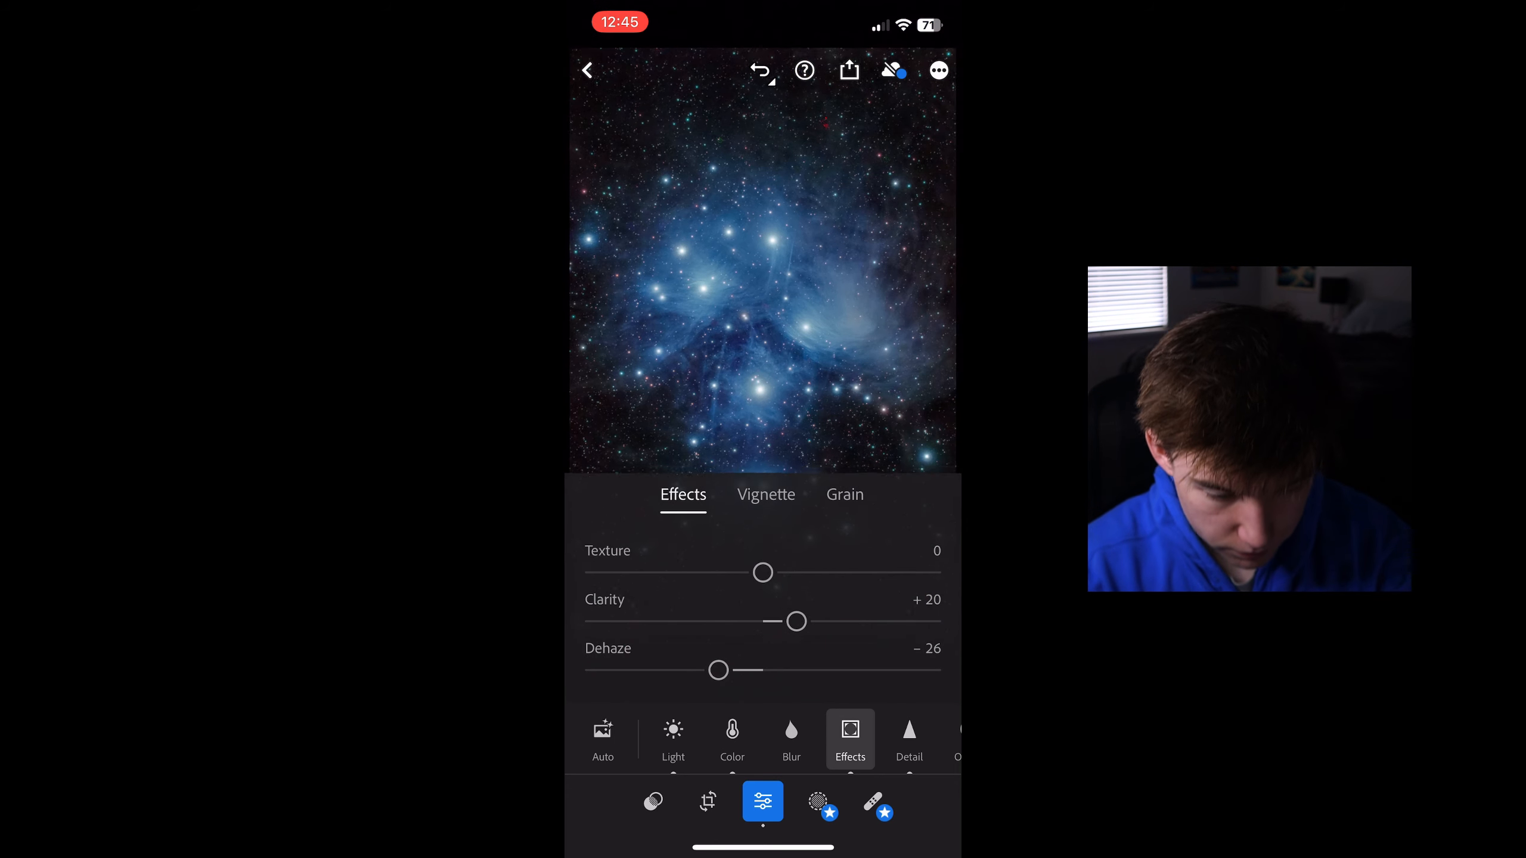
left_click(850, 739)
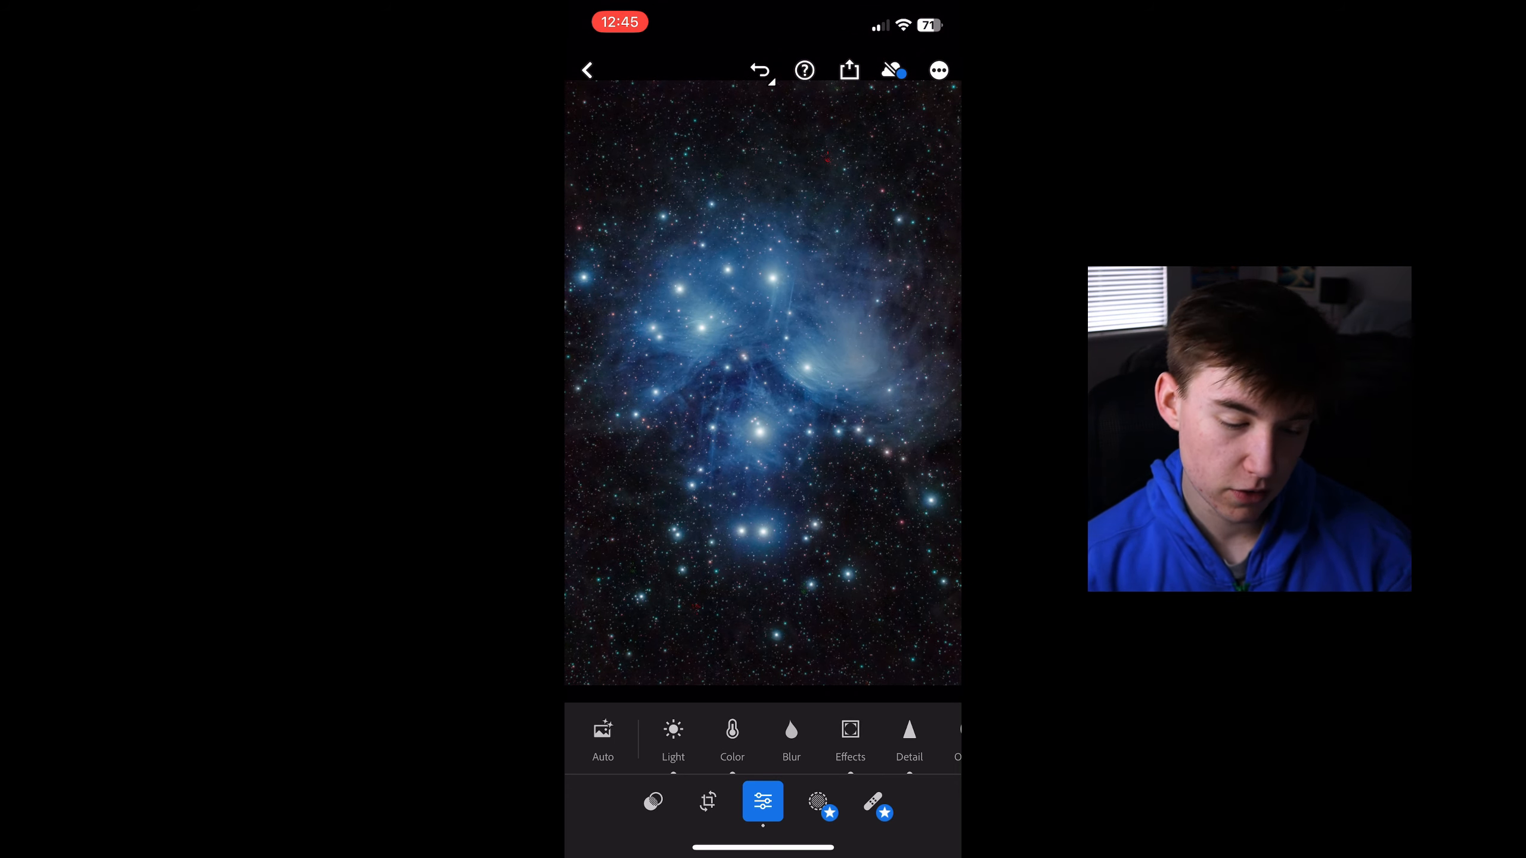